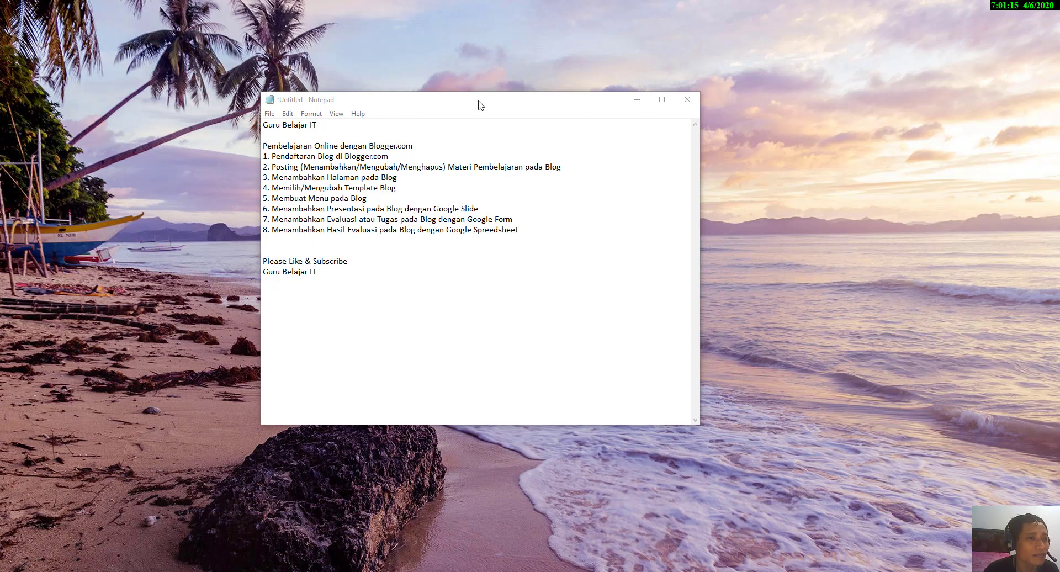
Step: Move the Notepad outline aside and highlight its first topic, "Pendaftaran Blog di Blogger.com"
drag(478, 105, 673, 105)
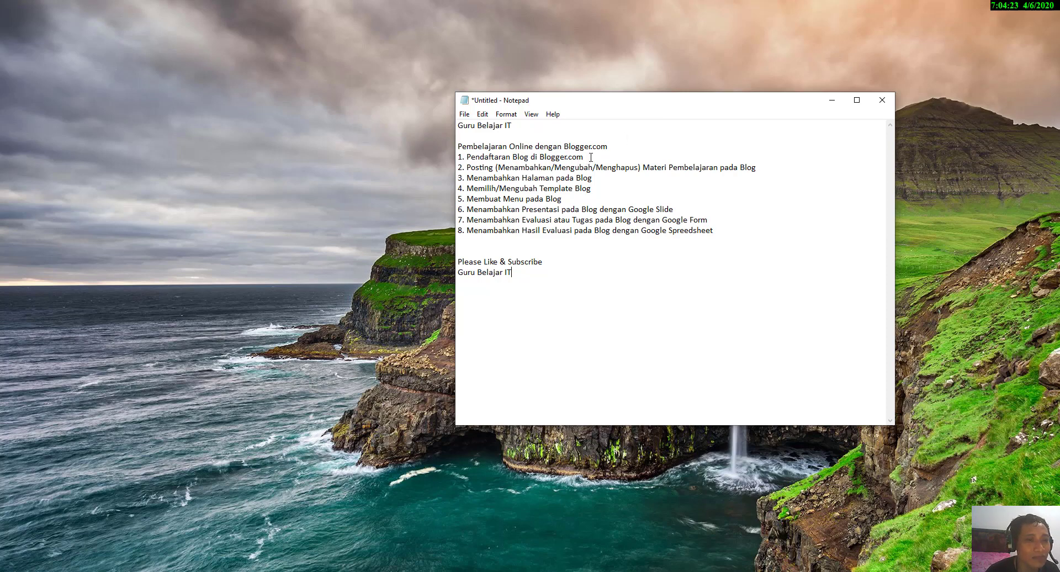
drag(583, 157, 469, 159)
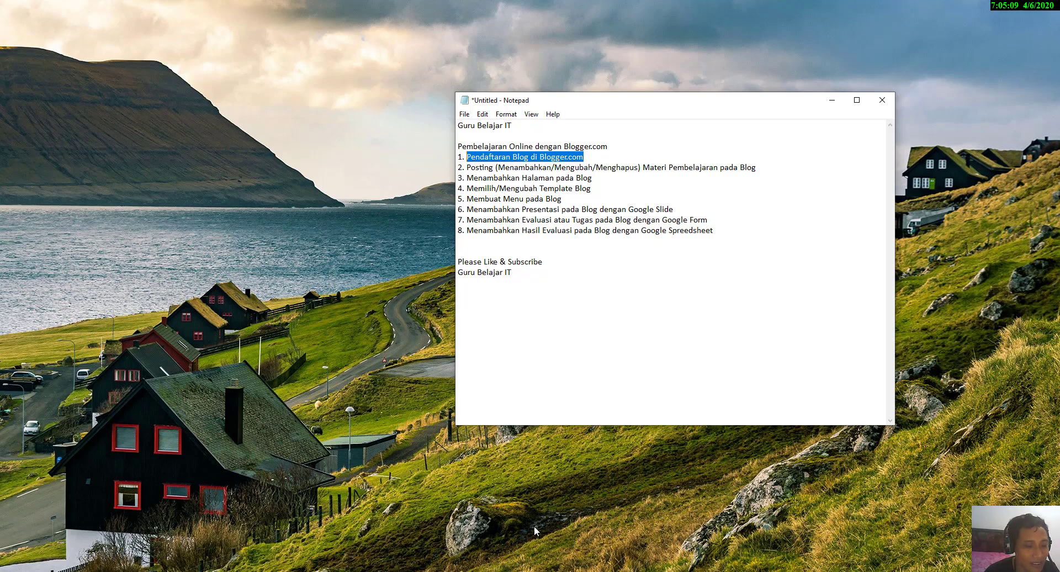
mouse_move(500, 569)
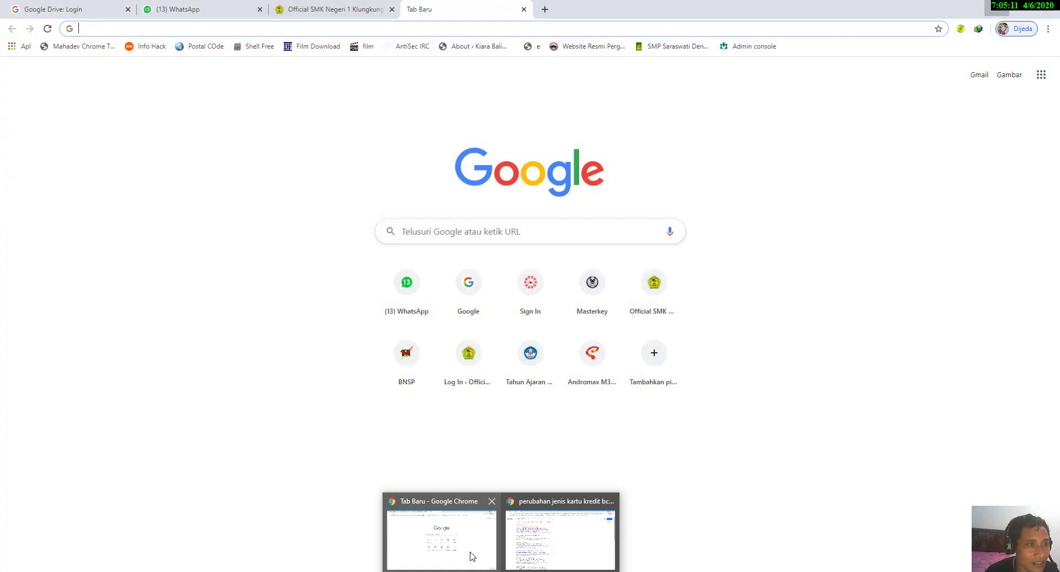
click(469, 552)
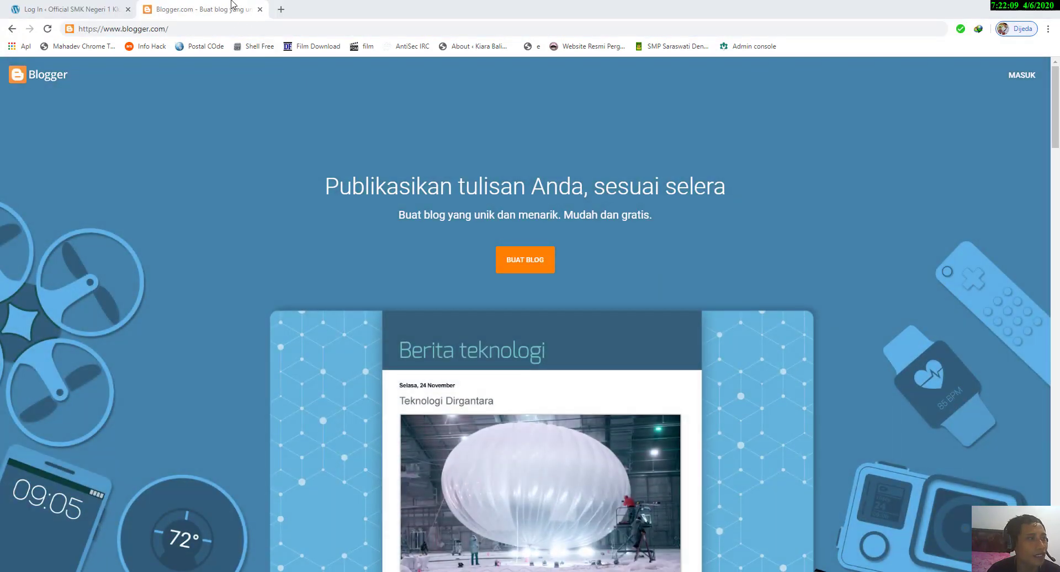
click(226, 28)
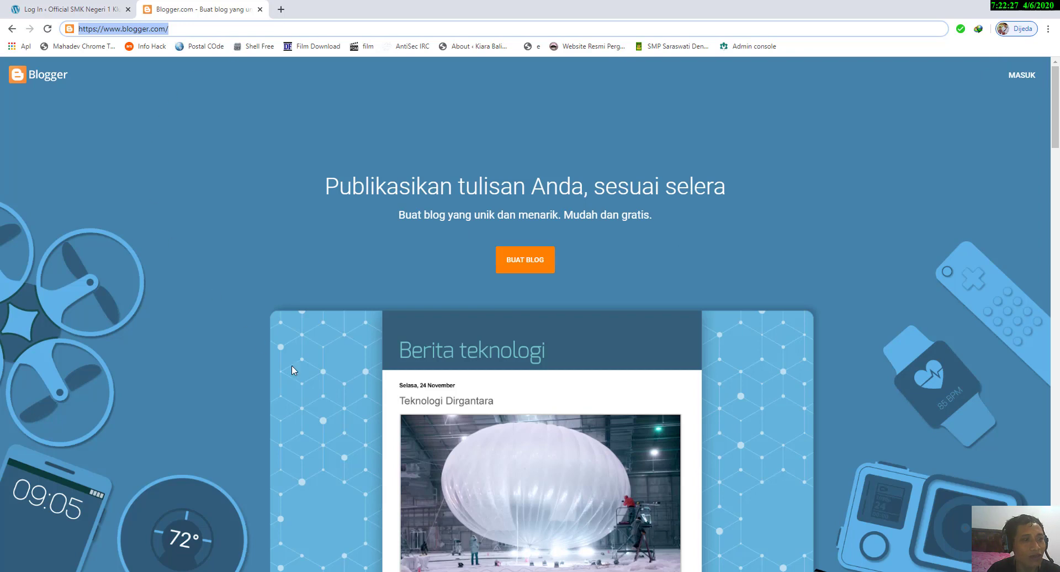
click(1028, 79)
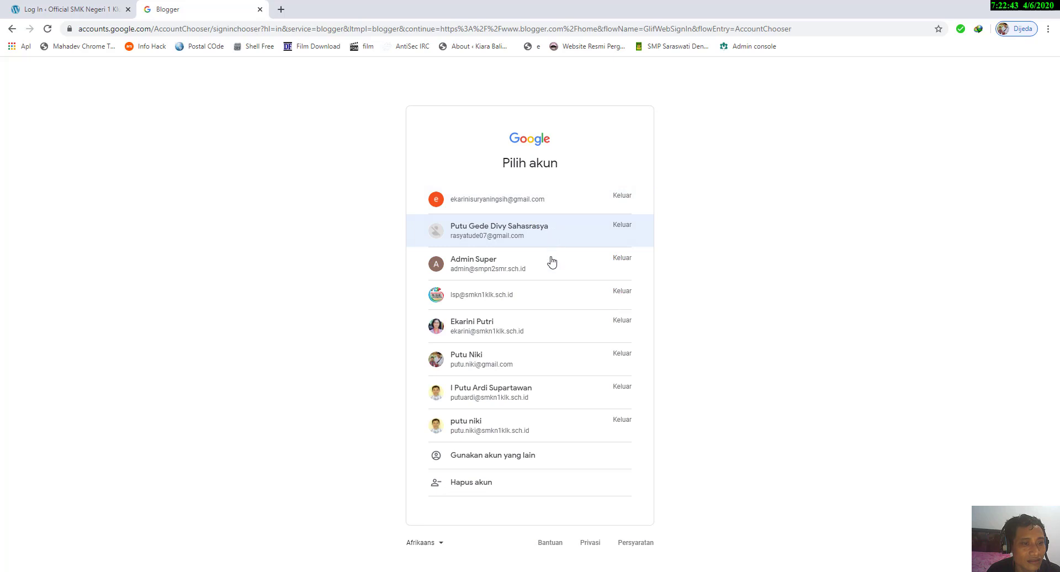
Step: Sign in to Blogger with a different Google account by entering the account's e-mail address and password
click(504, 455)
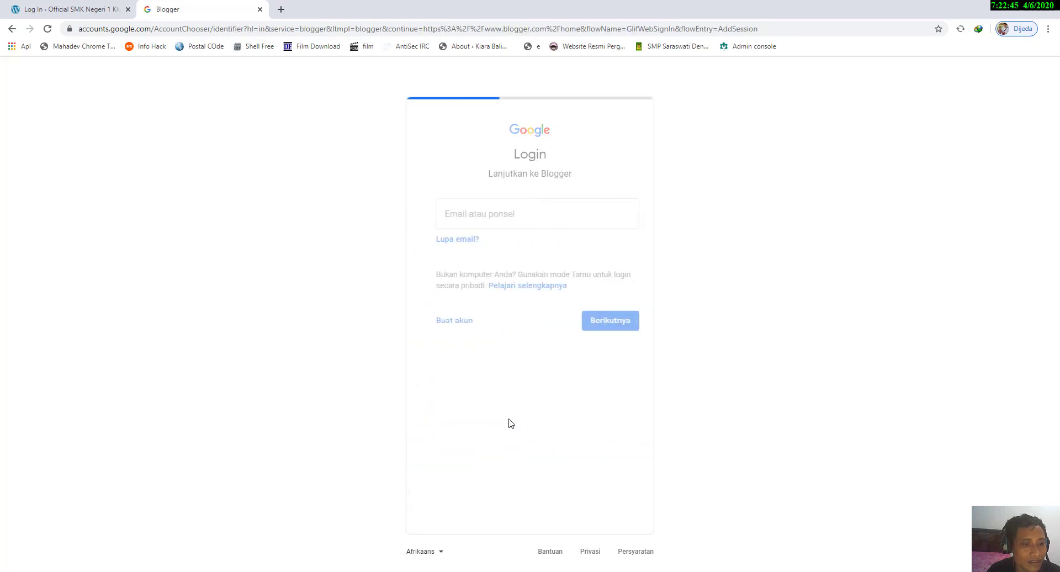
click(495, 299)
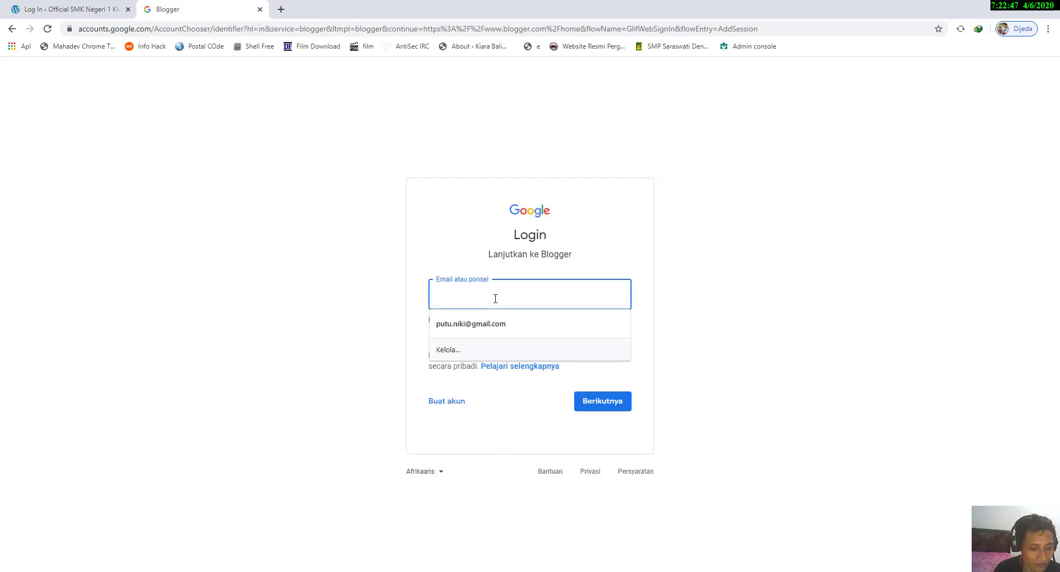
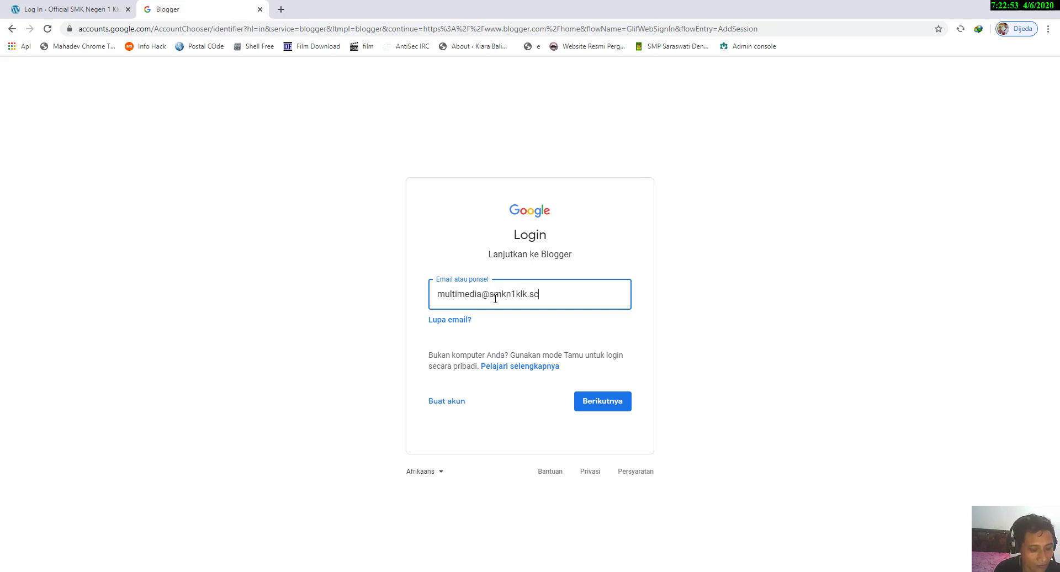
click(596, 401)
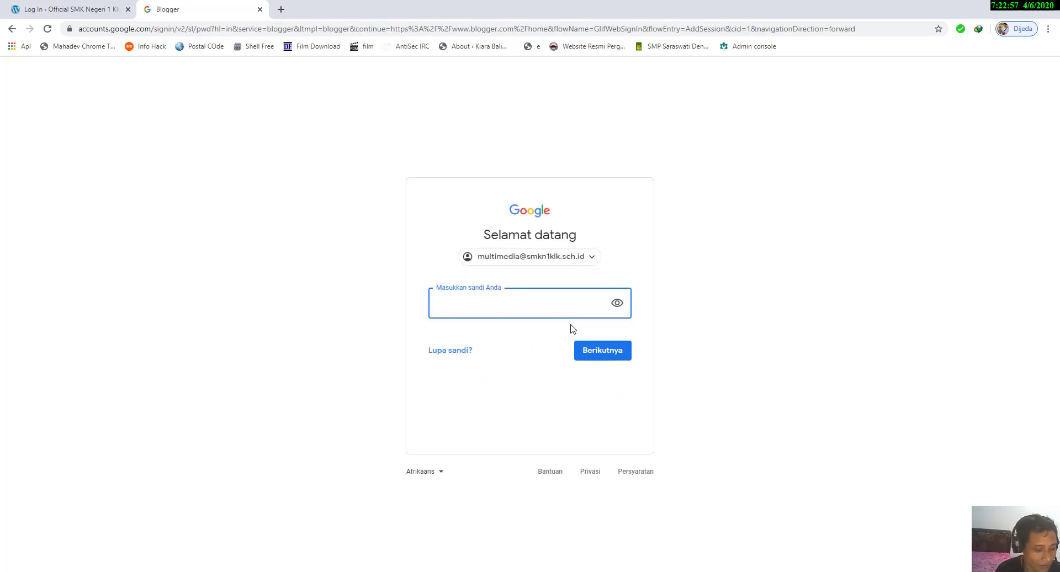
text(•••••••••••)
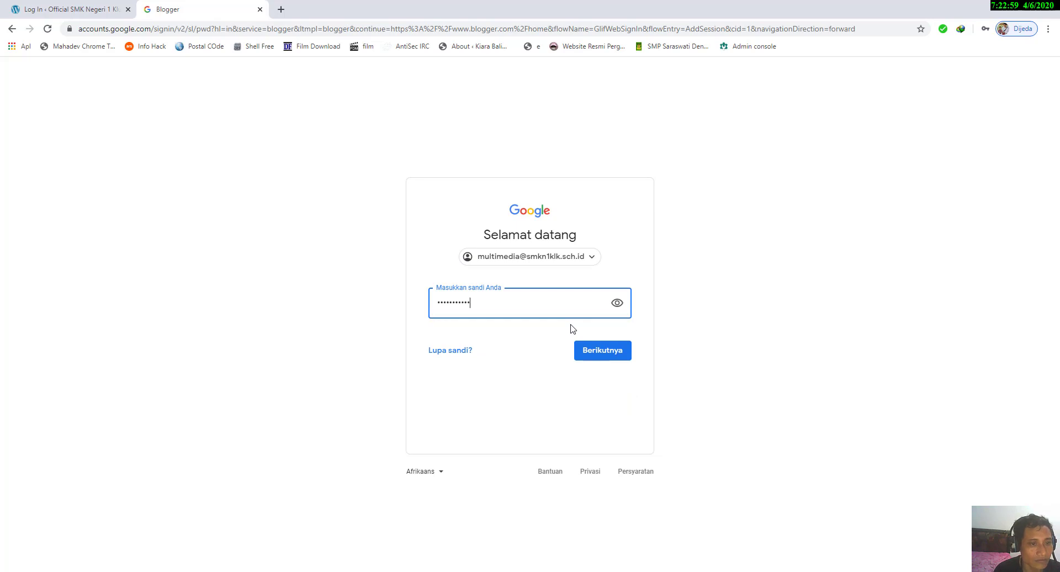
click(605, 351)
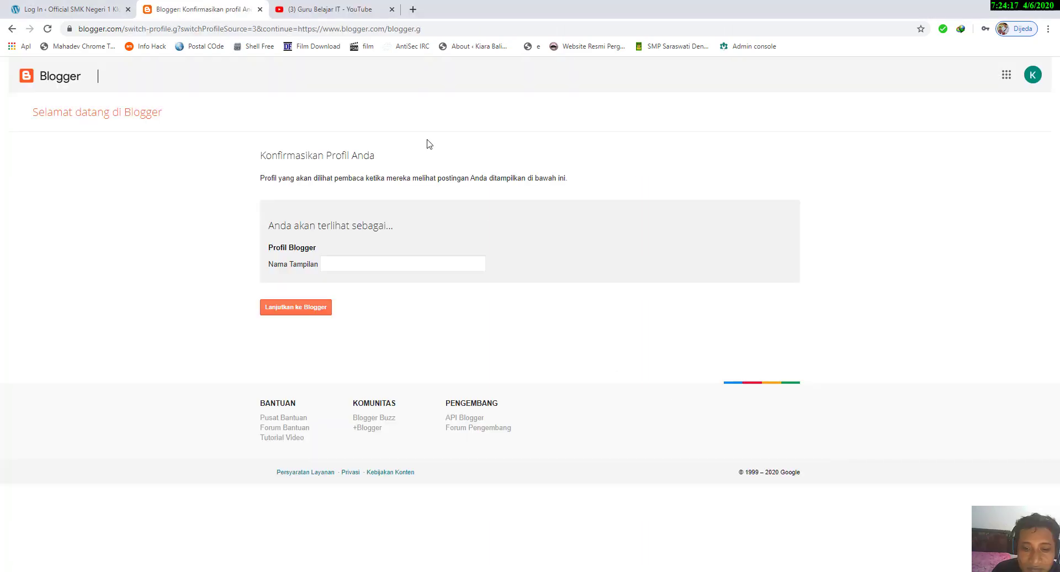
Step: View the Guru Belajar IT channel on YouTube and check its subscription control without unsubscribing
click(340, 8)
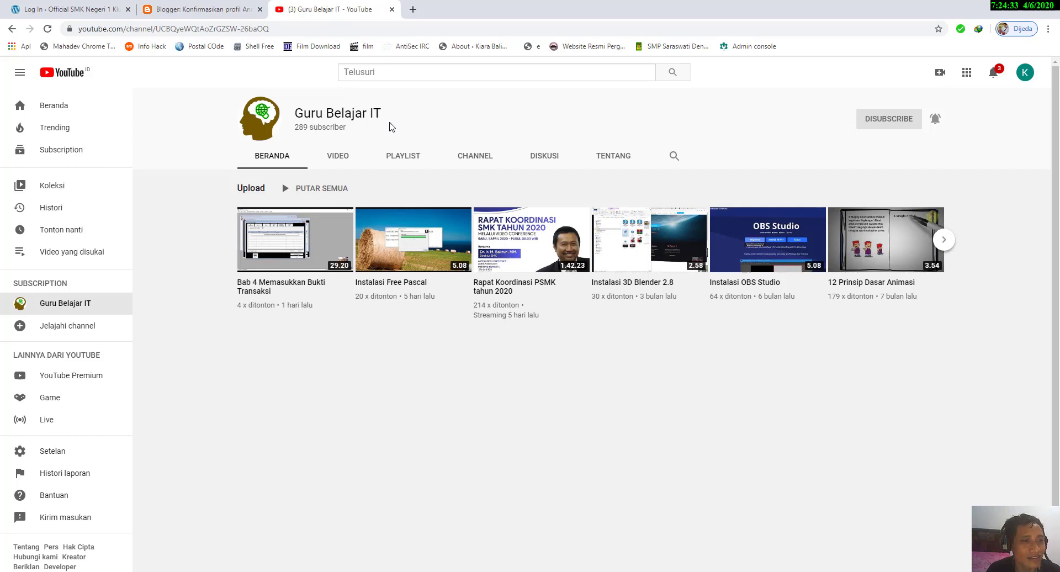
click(896, 128)
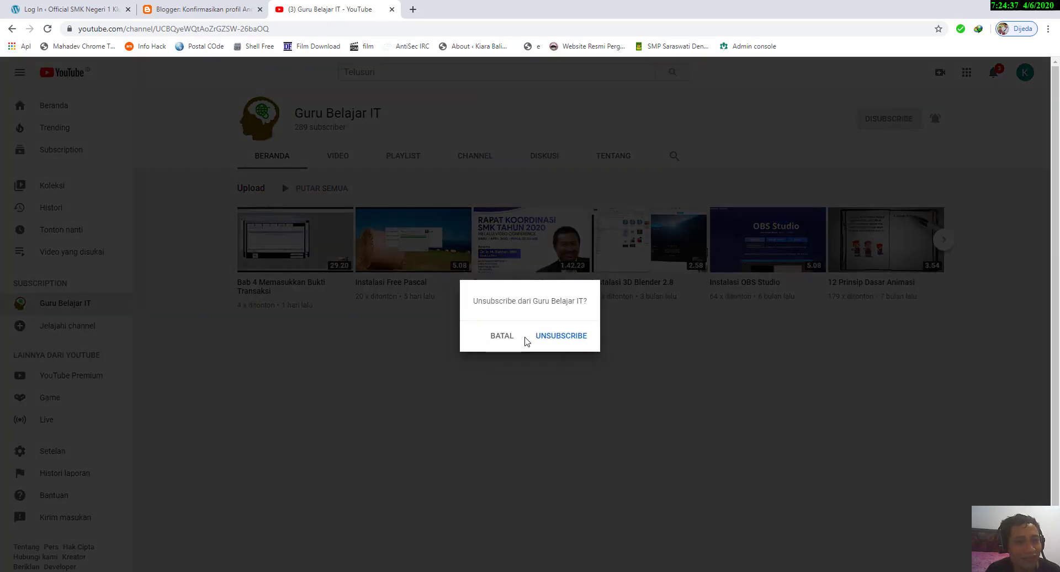
click(502, 336)
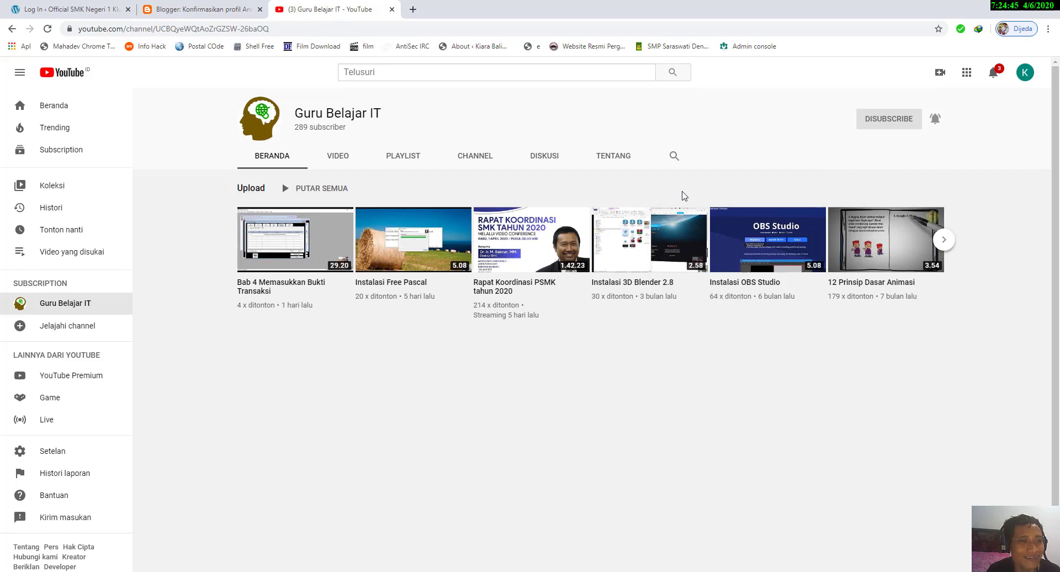
Step: Return to the Blogger profile confirmation page and enter "Multimedia Diary" as the display name
click(214, 11)
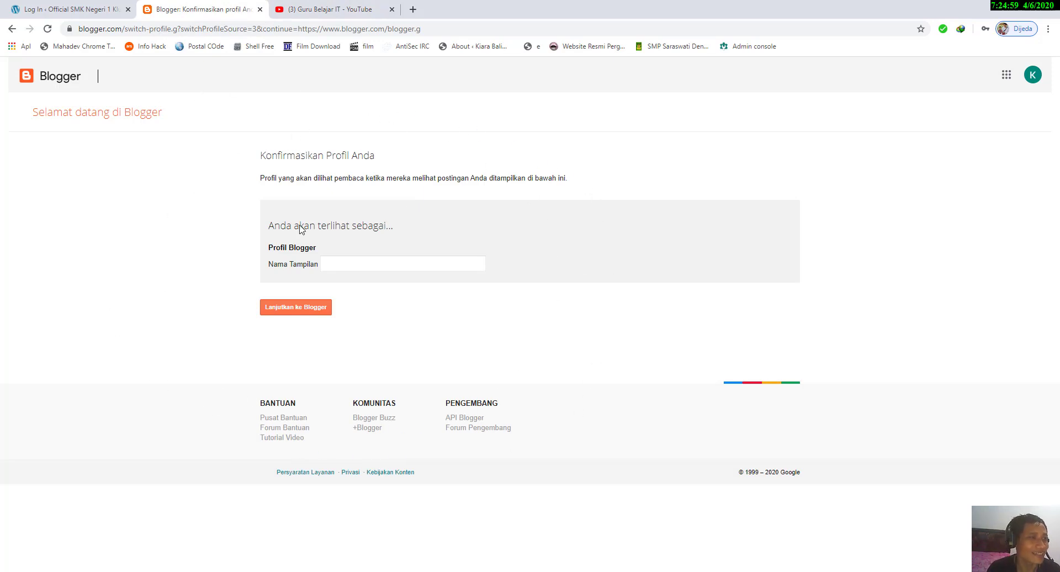
click(343, 271)
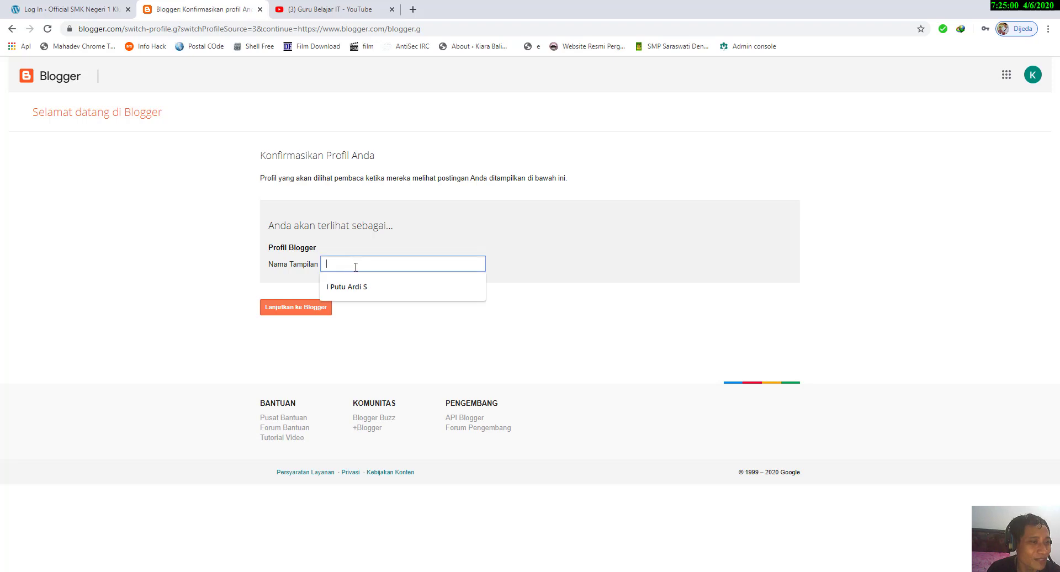
click(441, 229)
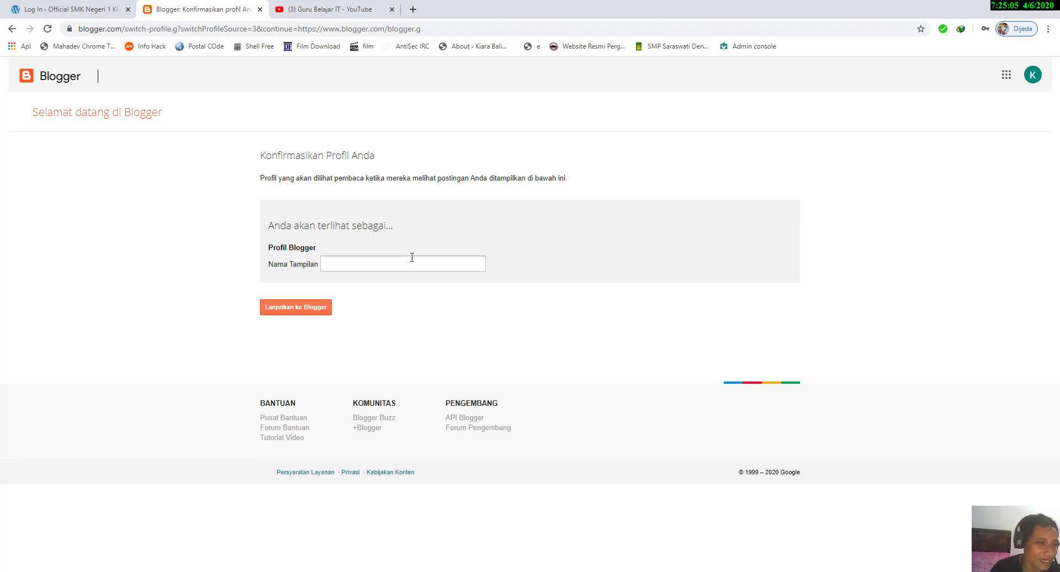
click(412, 257)
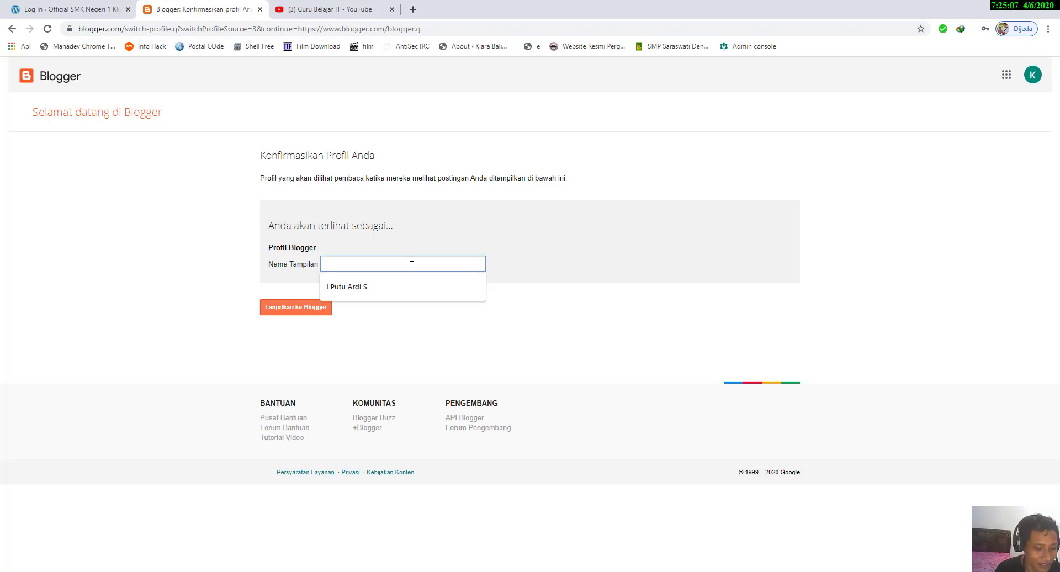
text(Multimedia)
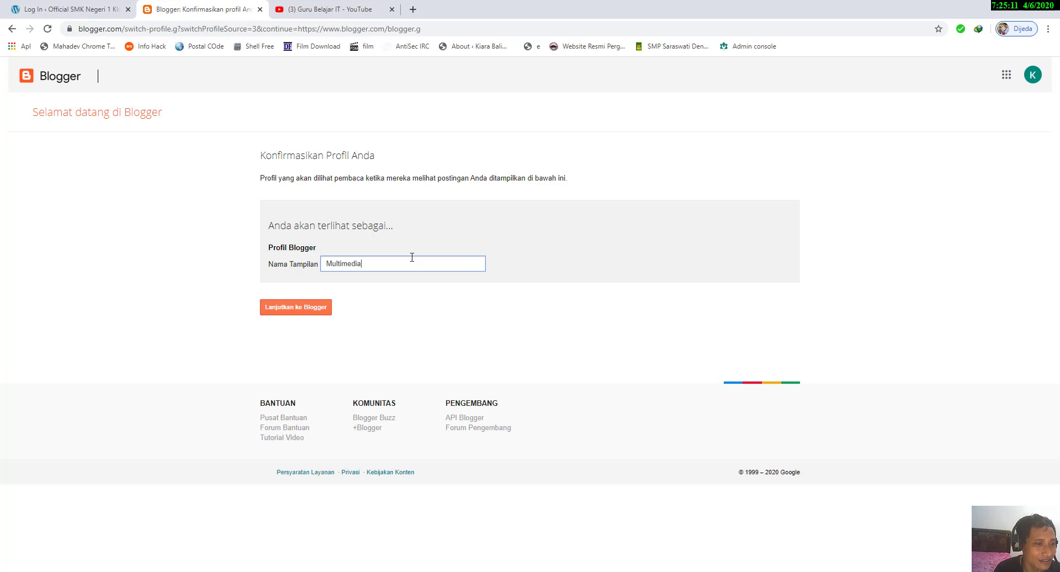
text( B)
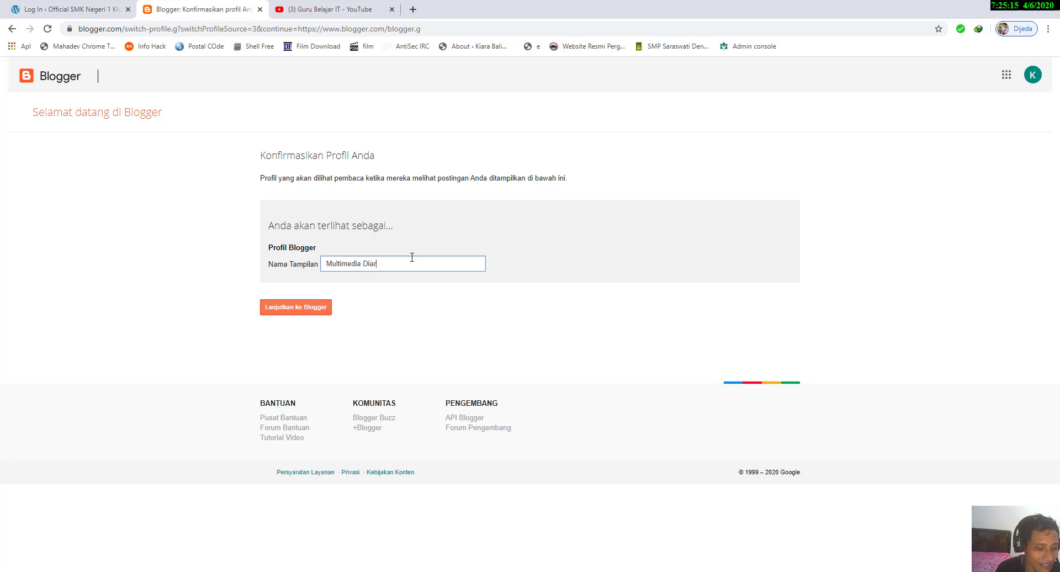
text(iari)
key(BackSpace)
key(BackSpace)
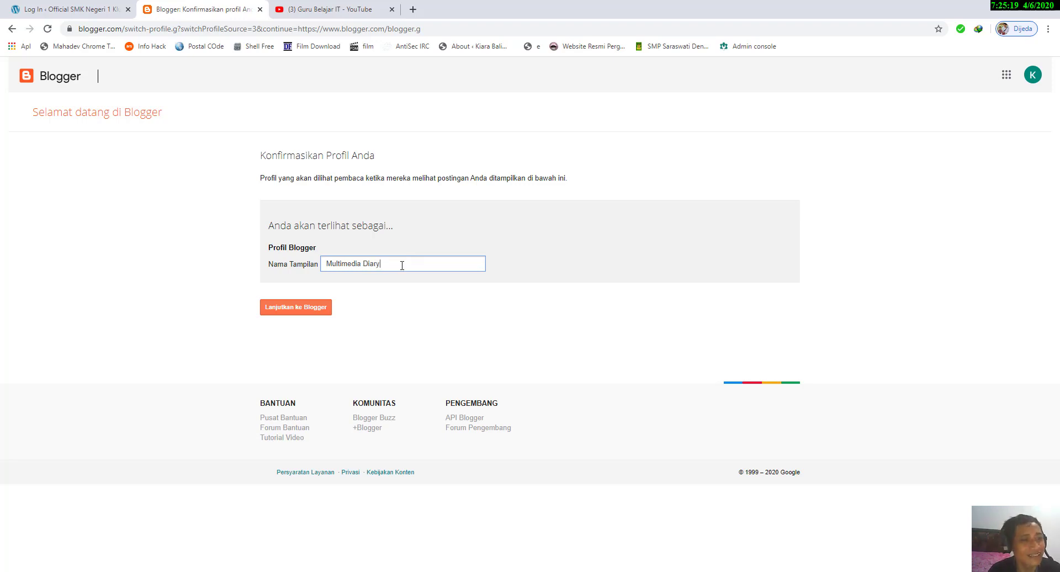
Step: Change the profile's display name to "Catatan Multimedia" and continue to Blogger
key(BackSpace)
key(BackSpace)
key(BackSpace)
key(BackSpace)
key(BackSpace)
key(BackSpace)
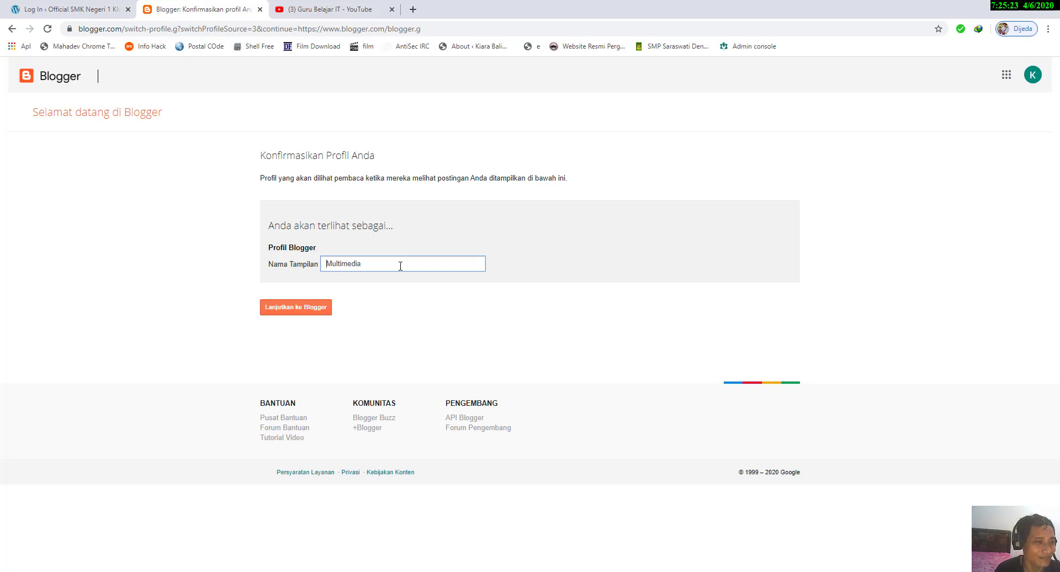
text(Catatab)
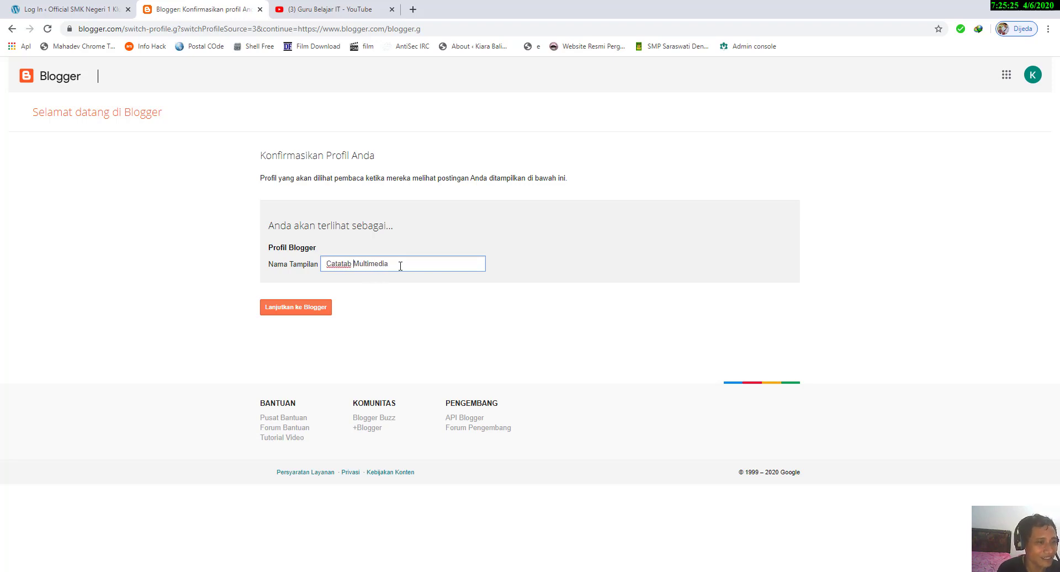
key(BackSpace)
key(BackSpace)
text(n)
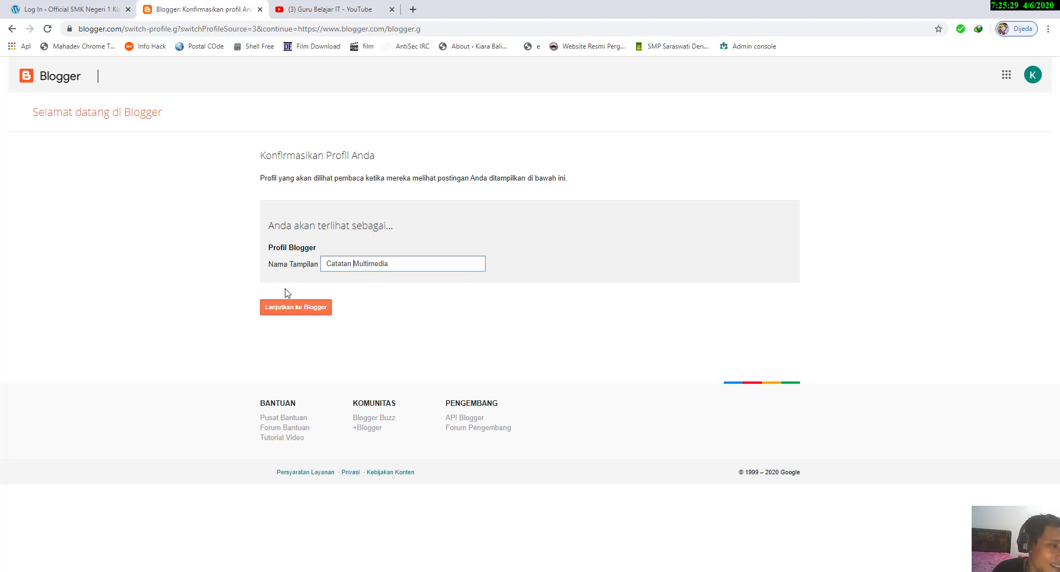
click(295, 307)
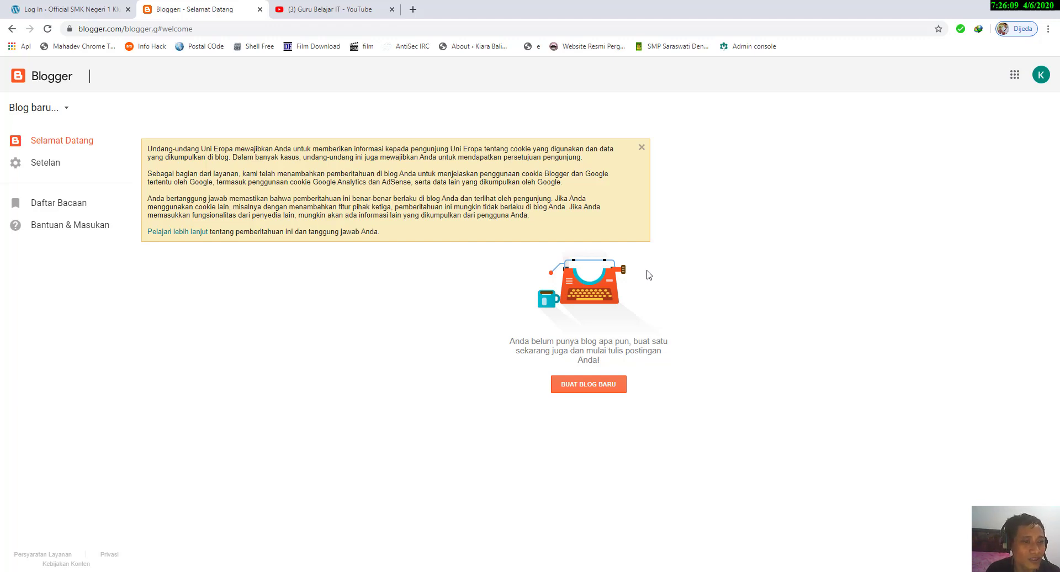
Step: Start creating a new blog and enter "Catatan Multimedia" as its title
click(604, 388)
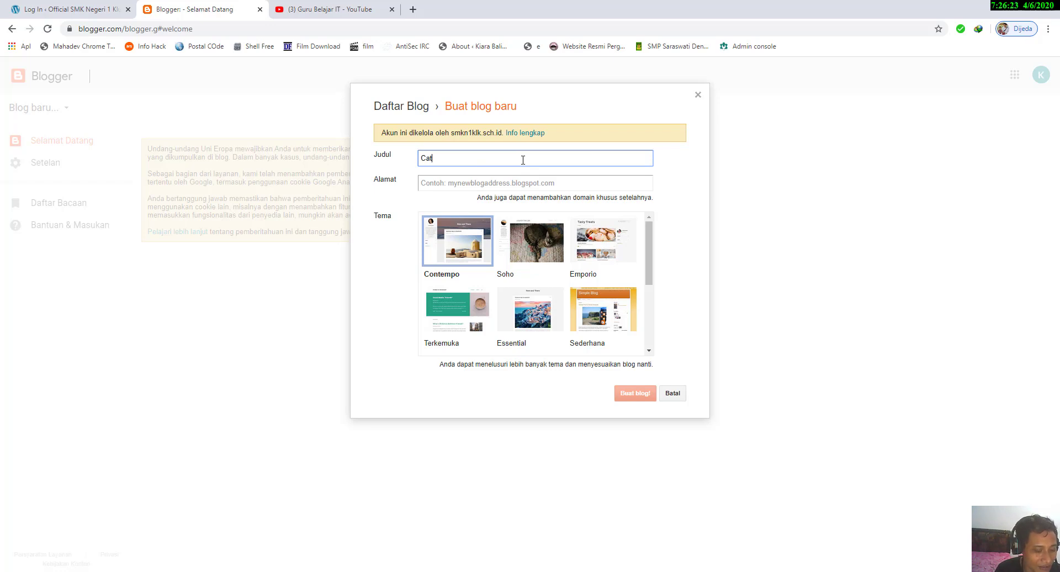
text(atanb Multimedia)
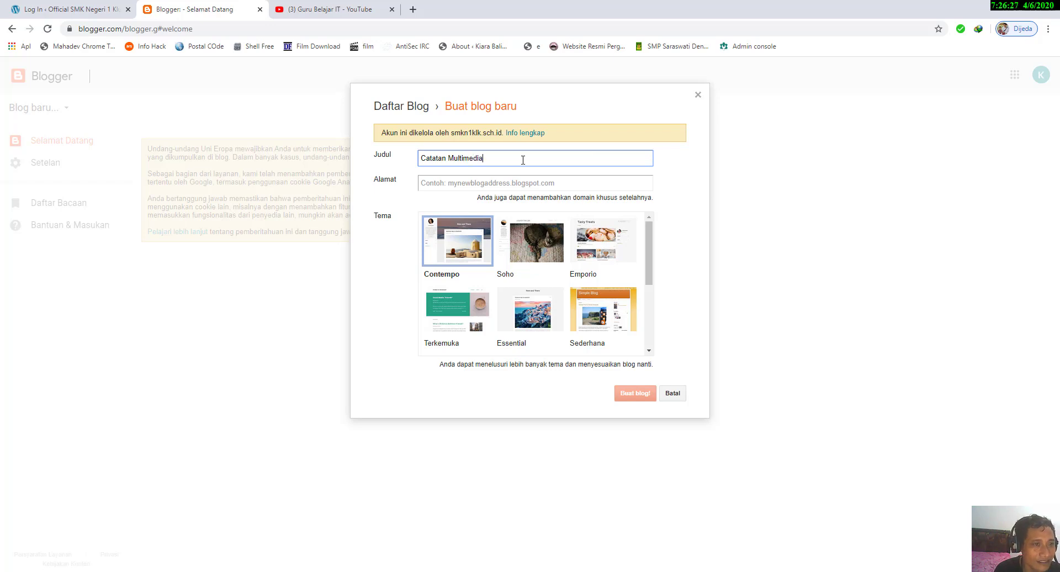
Step: Try to use catatanmm.blogspot.com as the new blog's address
click(496, 184)
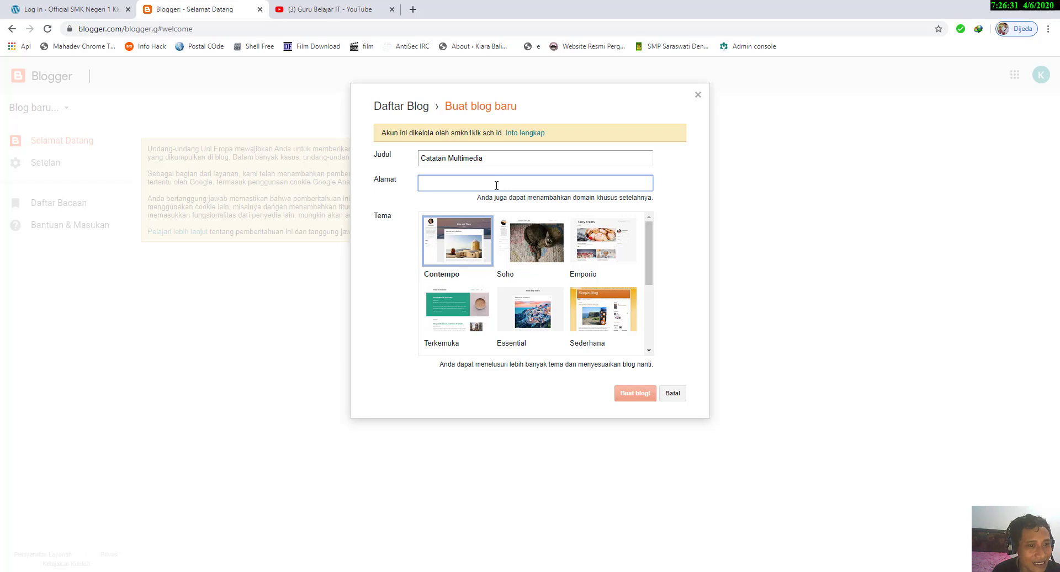
text(c)
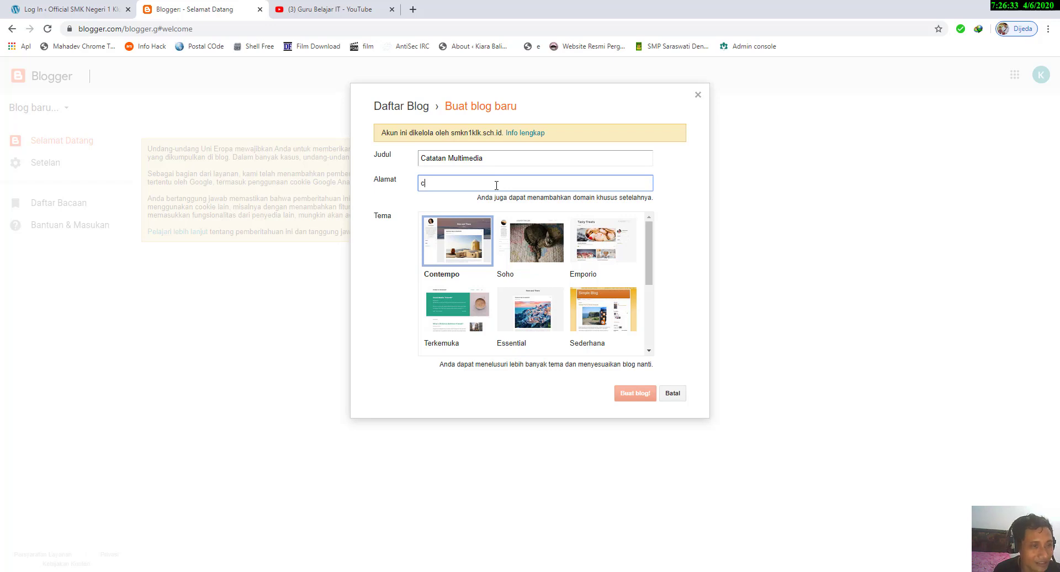
text(atatan)
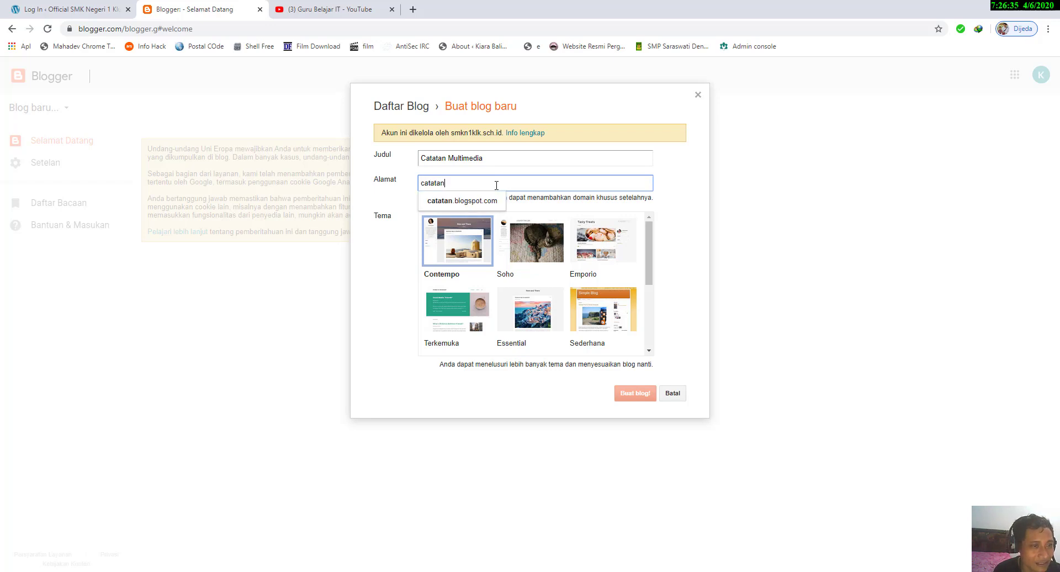
text(mm)
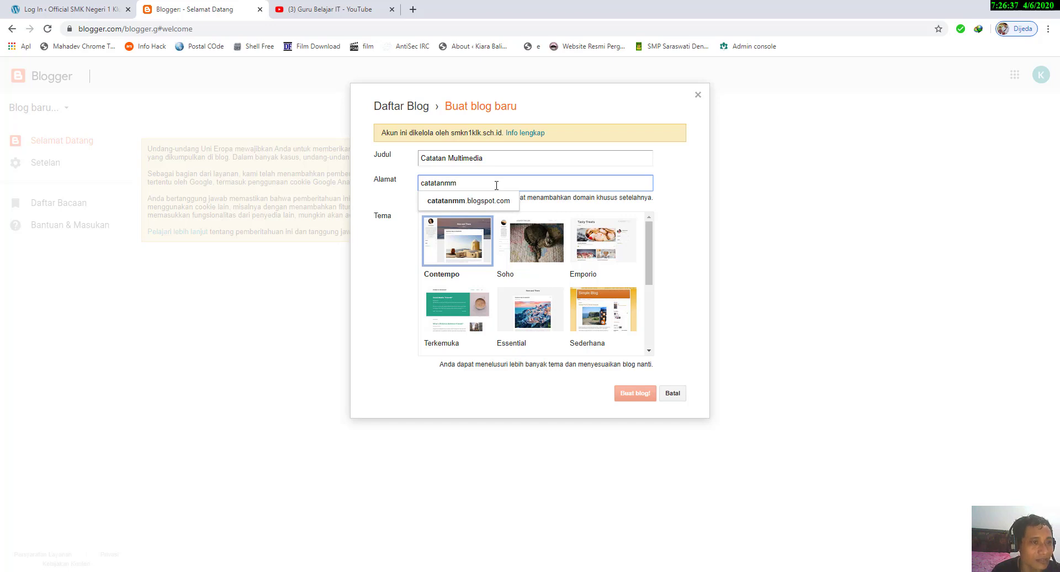
click(490, 202)
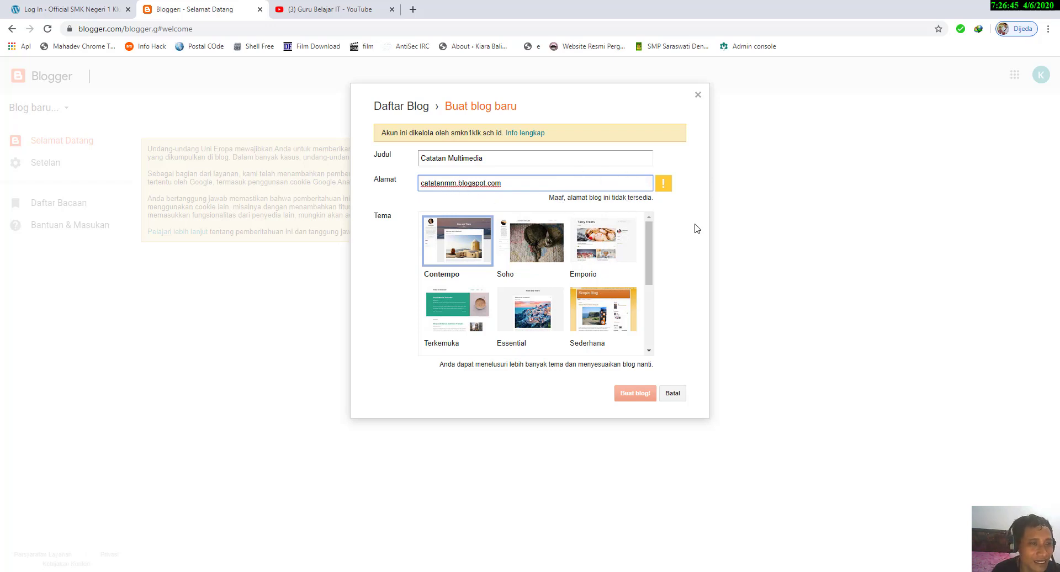
Step: Try catatanmultimedia.blogspot.com and catatan-multimedia.blogspot.com as the new blog's address
key(BackSpace)
text(ultimed)
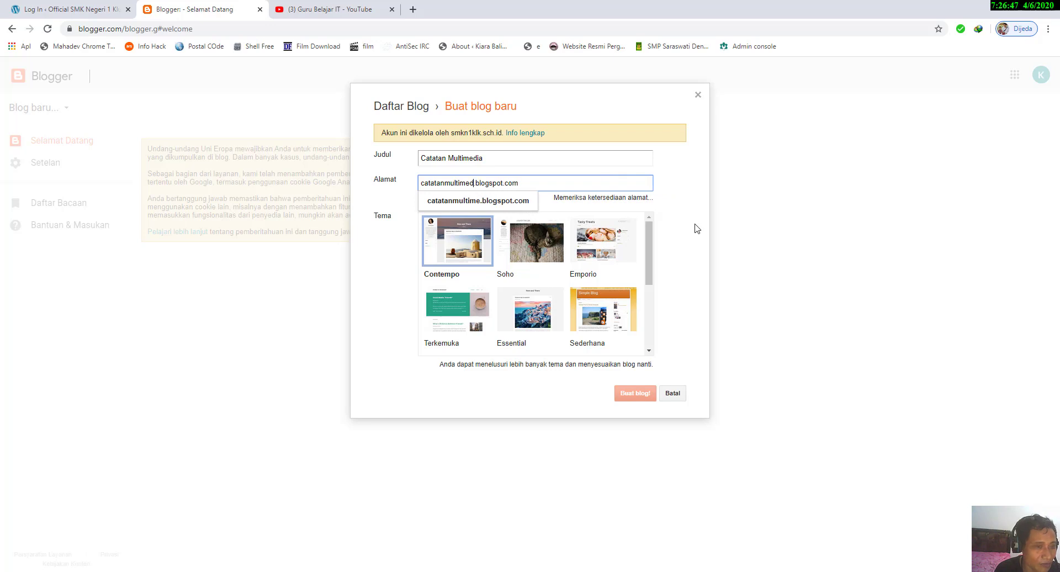
text(ia)
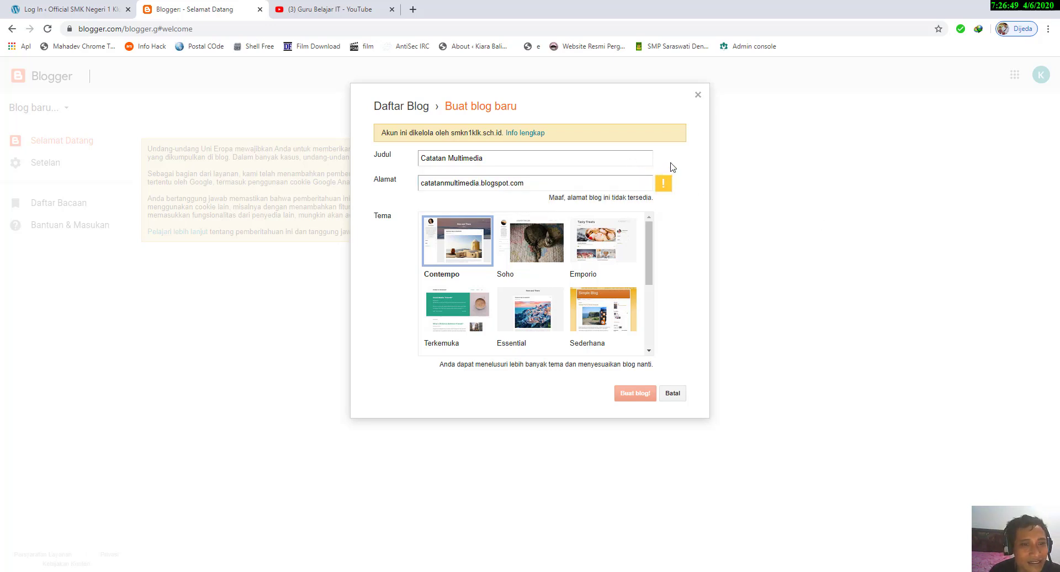
click(444, 183)
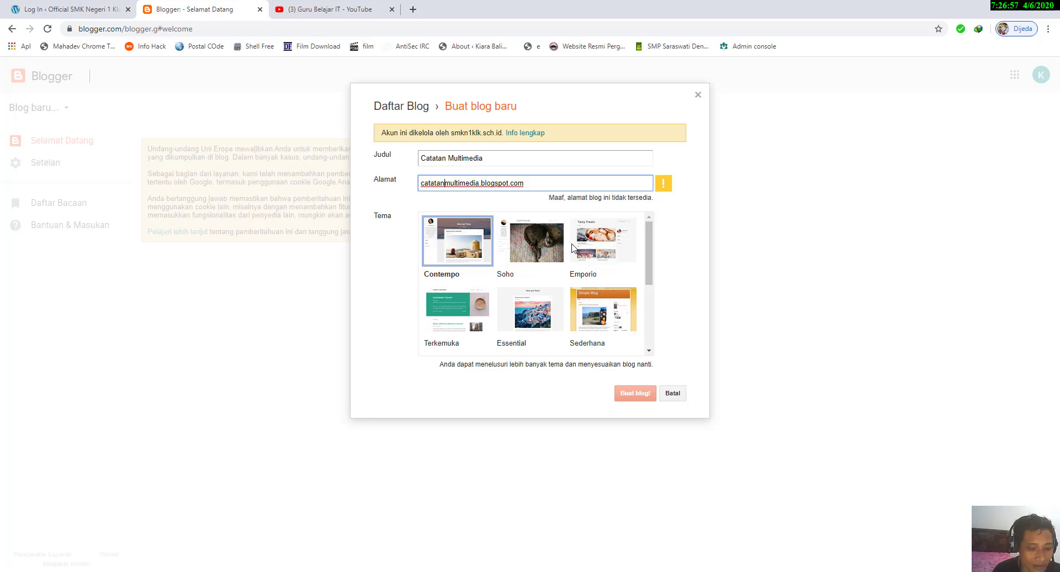
text(-)
click(671, 231)
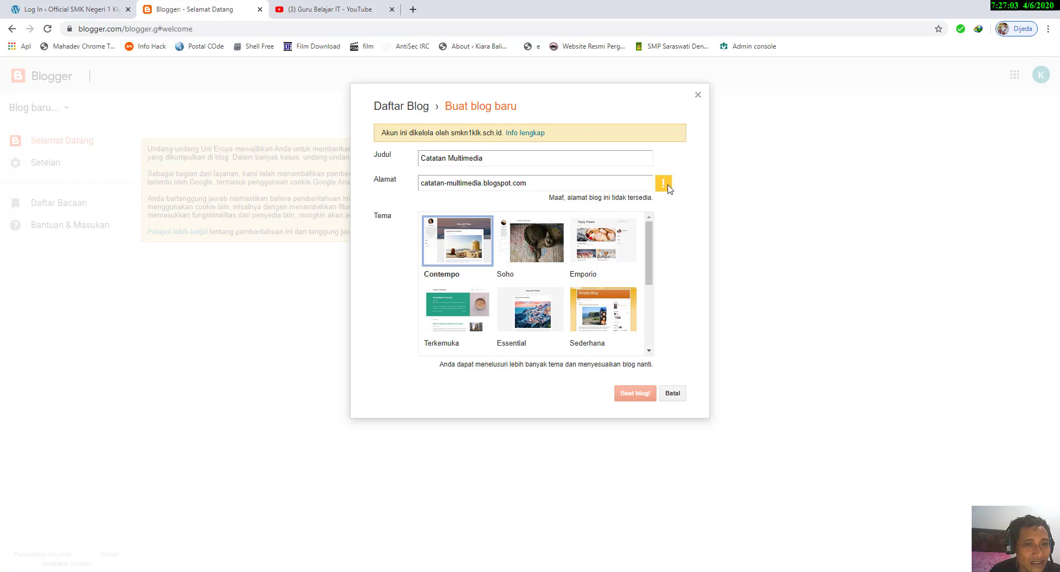
Step: Replace the blog address with multimediadiary.blogspot.com and check its availability
click(476, 183)
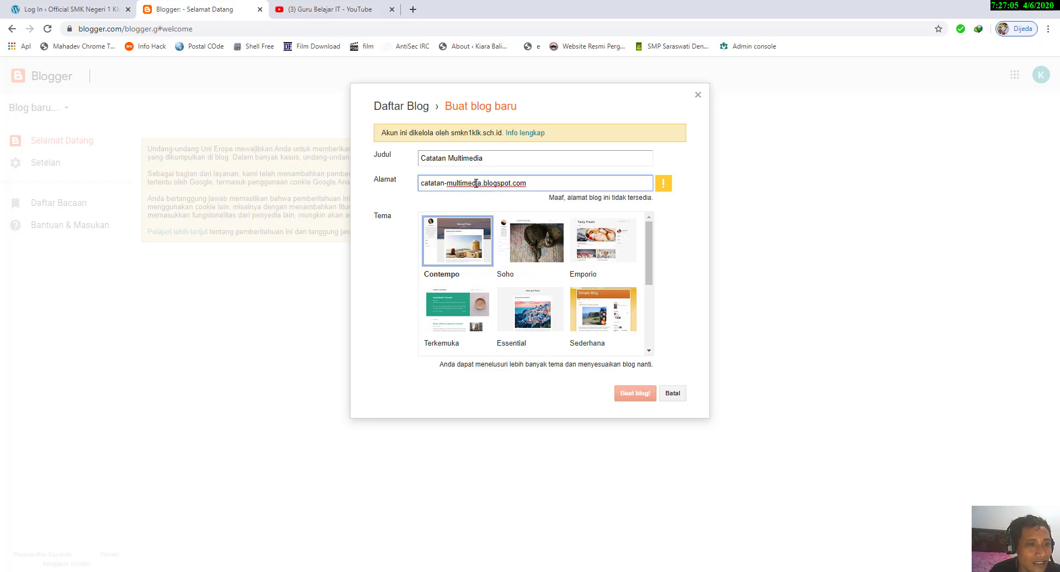
drag(482, 183, 409, 189)
text(multimedia)
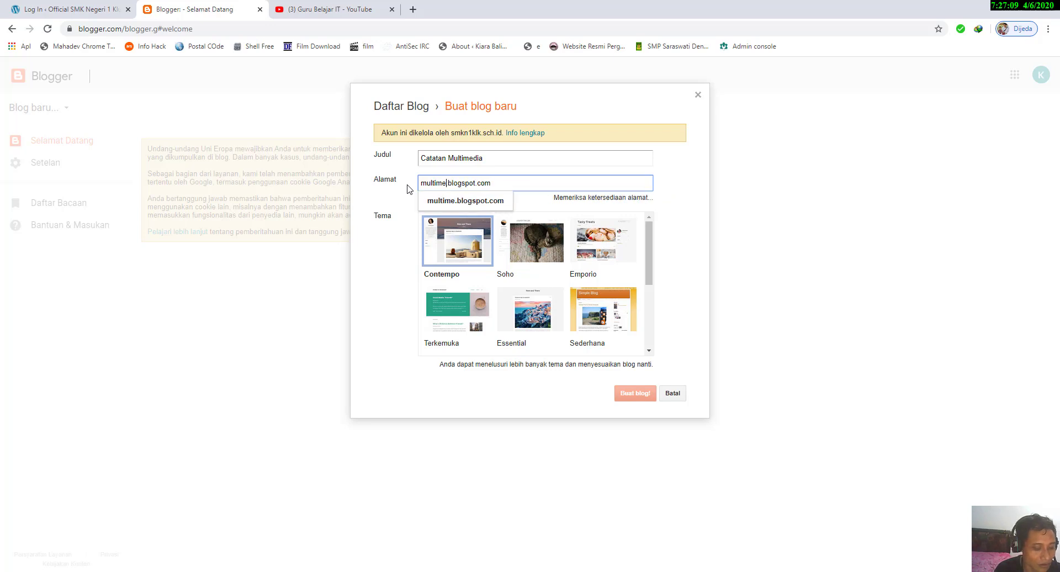
text(diary)
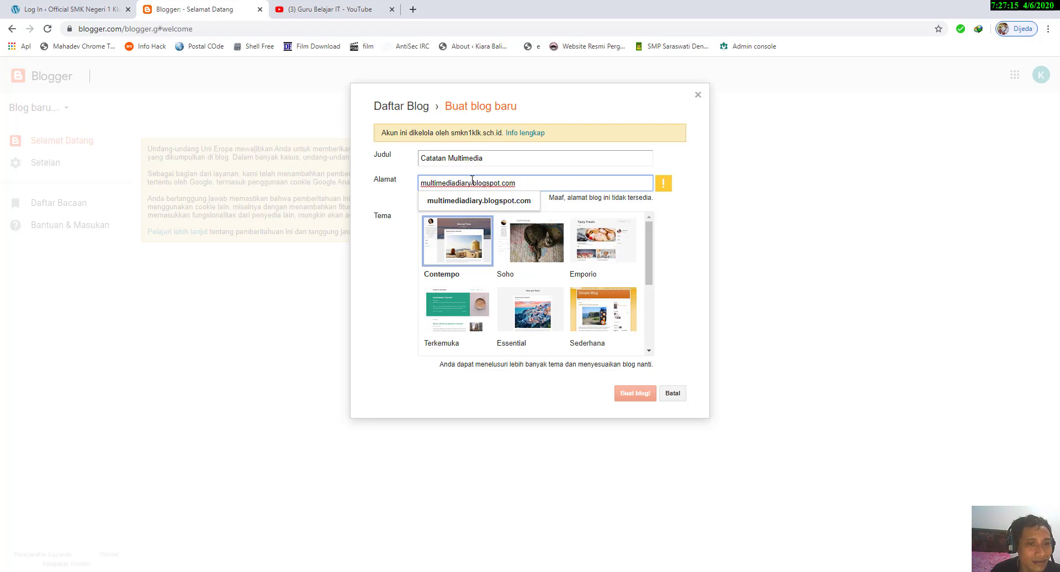
Step: Change the blog address to multimedia-smkn1klk.blogspot.com and check its availability
key(BackSpace)
key(BackSpace)
key(BackSpace)
key(BackSpace)
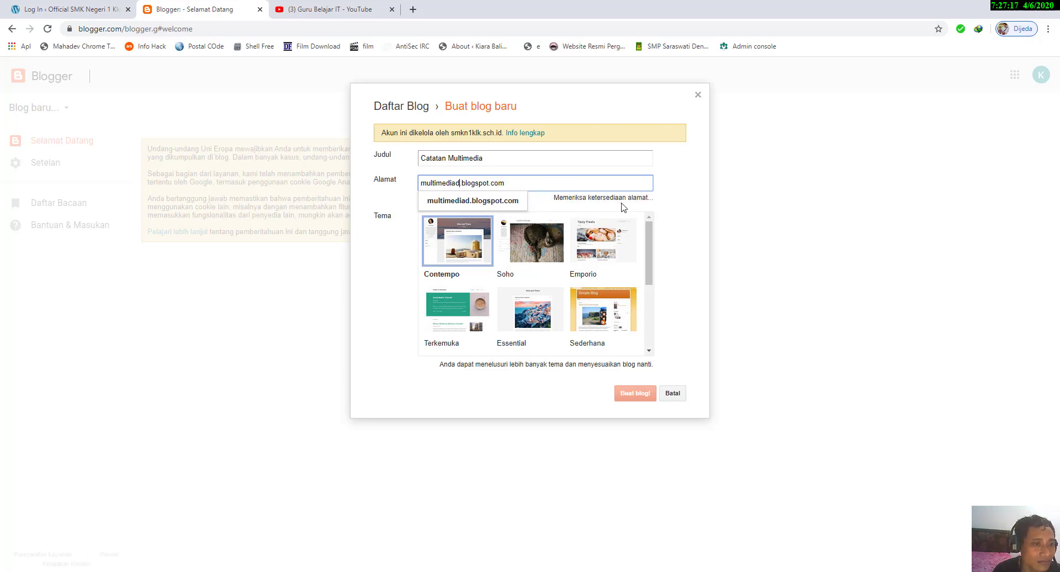
key(BackSpace)
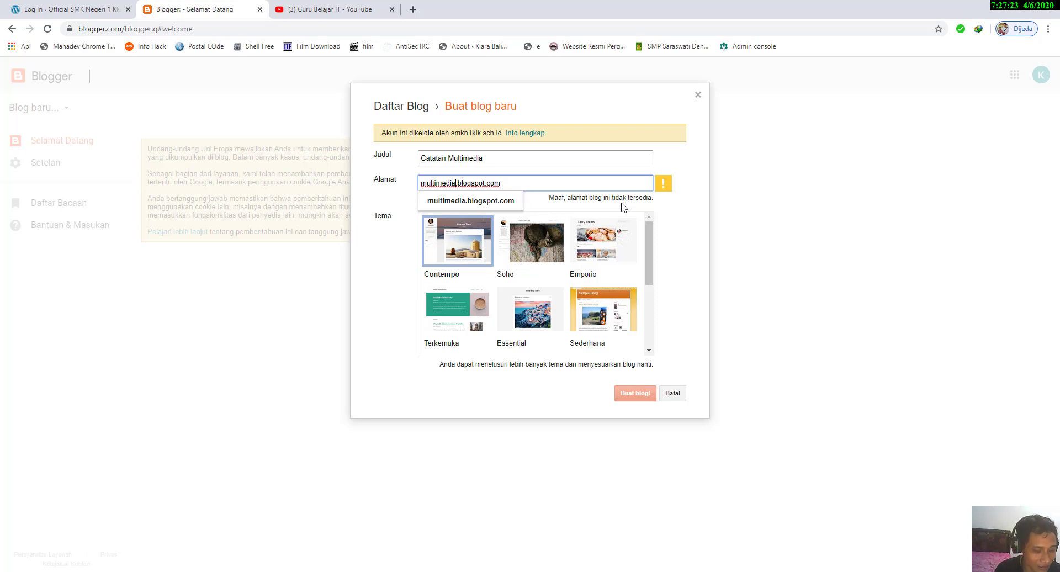
text(-smkn1klk)
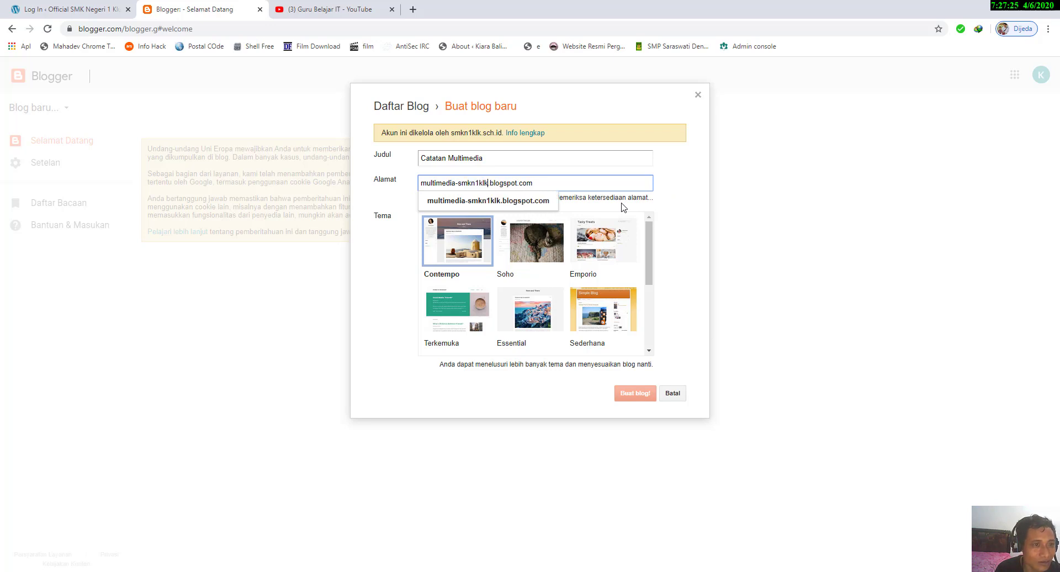
click(721, 229)
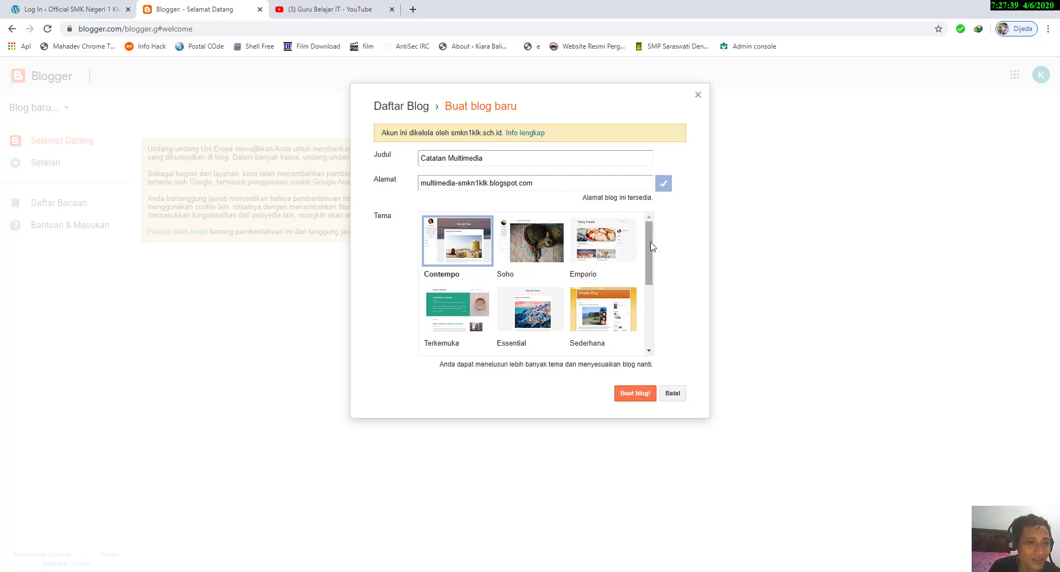
Step: Create the blog with the Soho theme and skip the Google Domains offer
drag(650, 243, 661, 324)
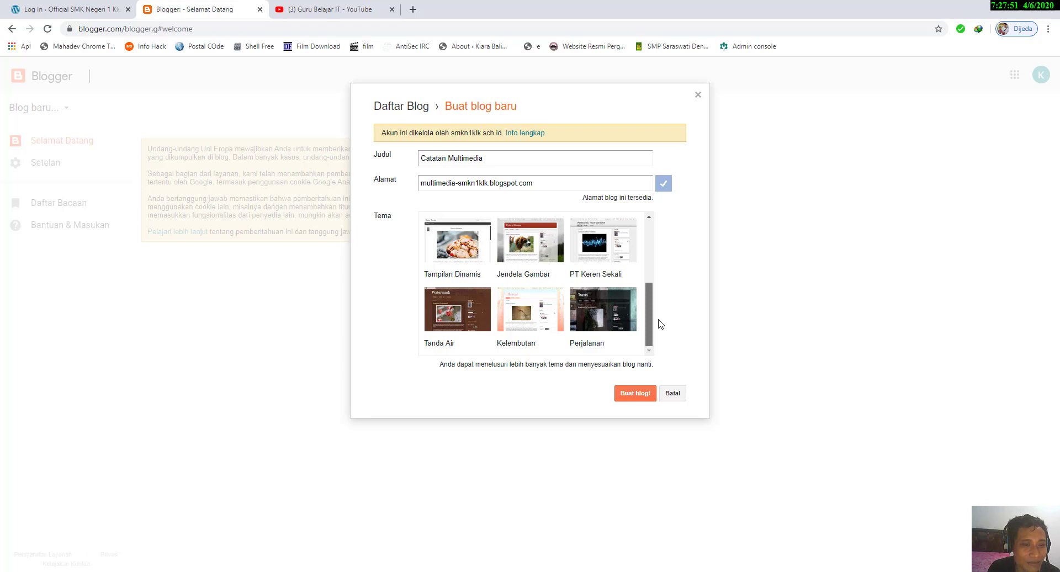
drag(658, 319, 663, 256)
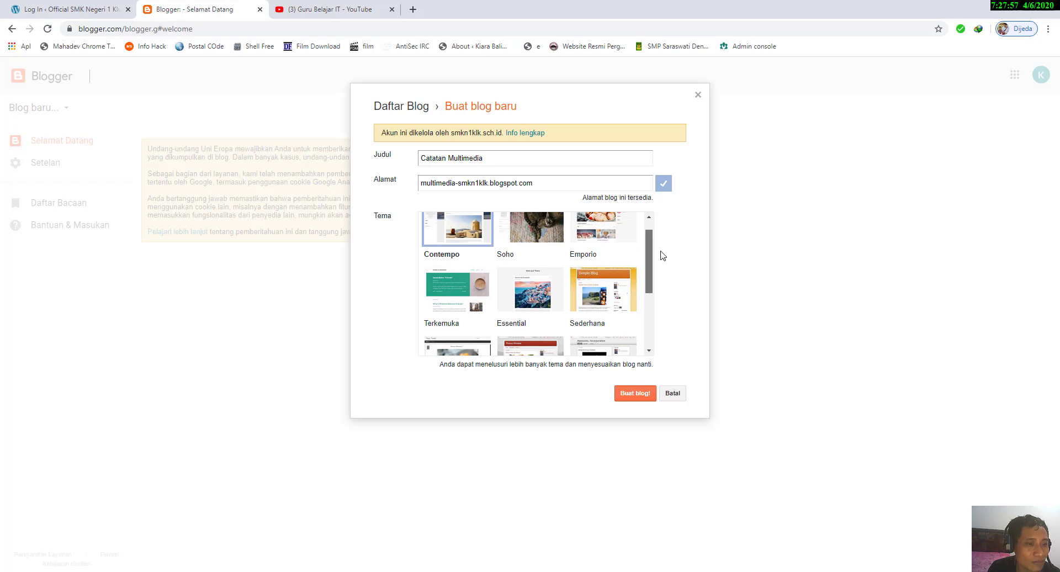
drag(661, 252, 665, 229)
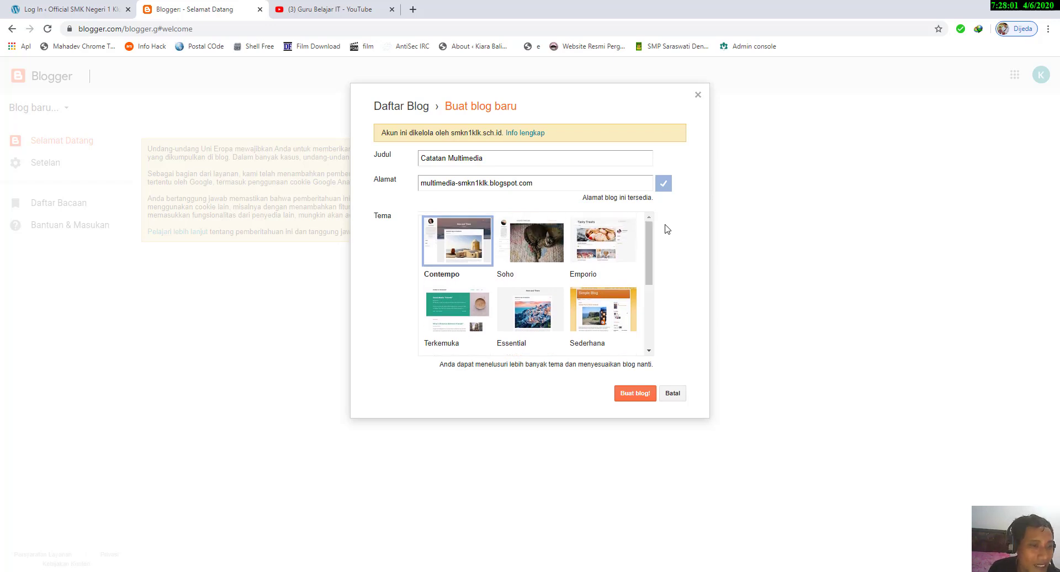
click(531, 247)
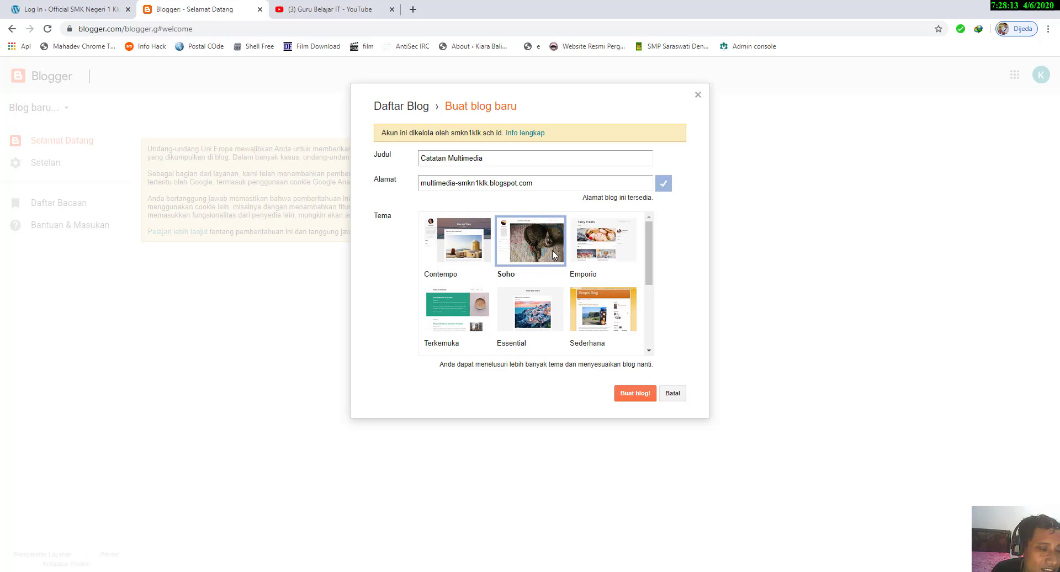
click(633, 394)
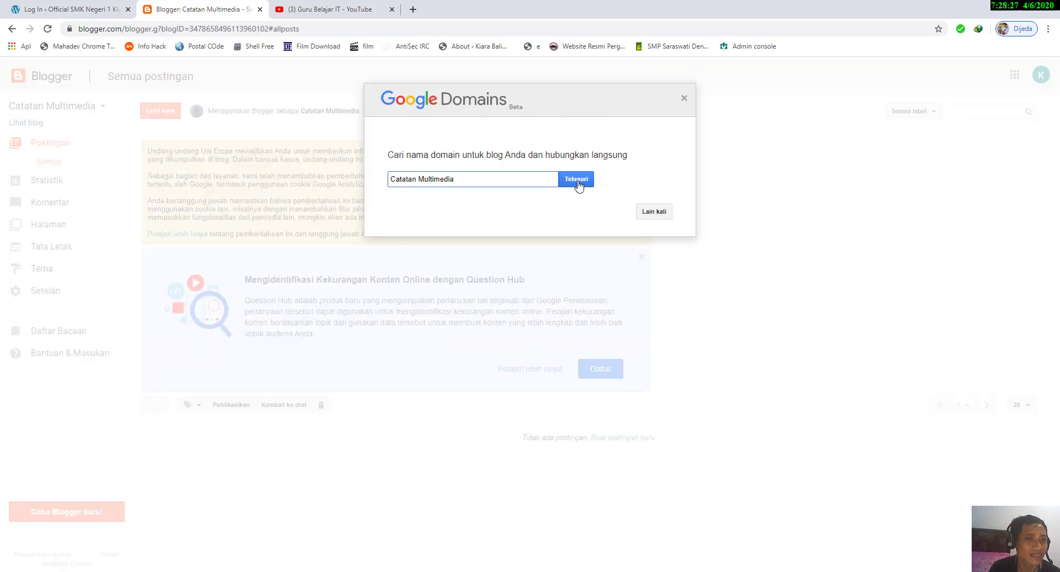
click(657, 217)
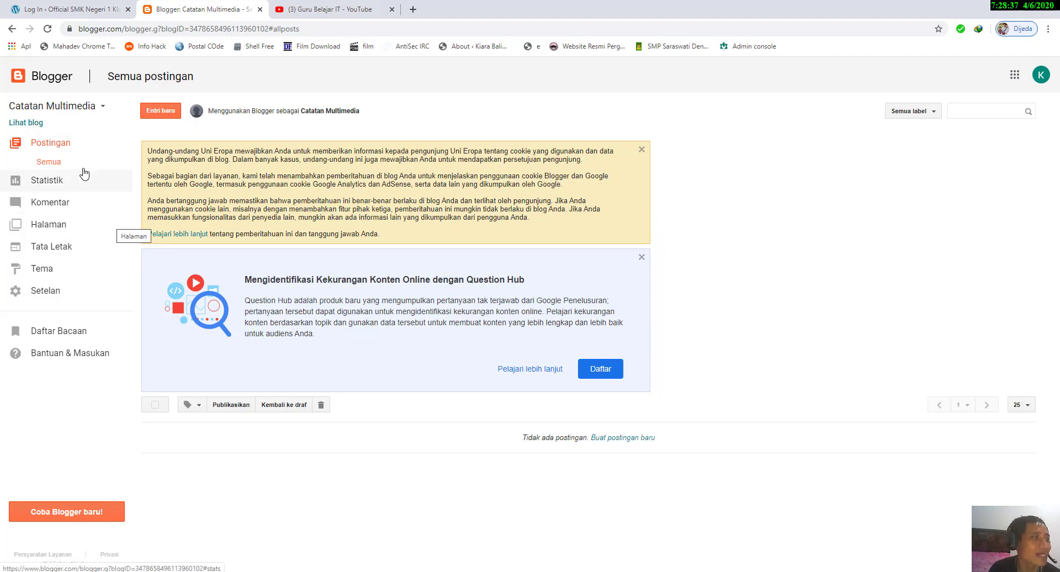
Step: View the new blog's public page, compare it with the Blogger dashboard, and return to the dashboard
click(35, 122)
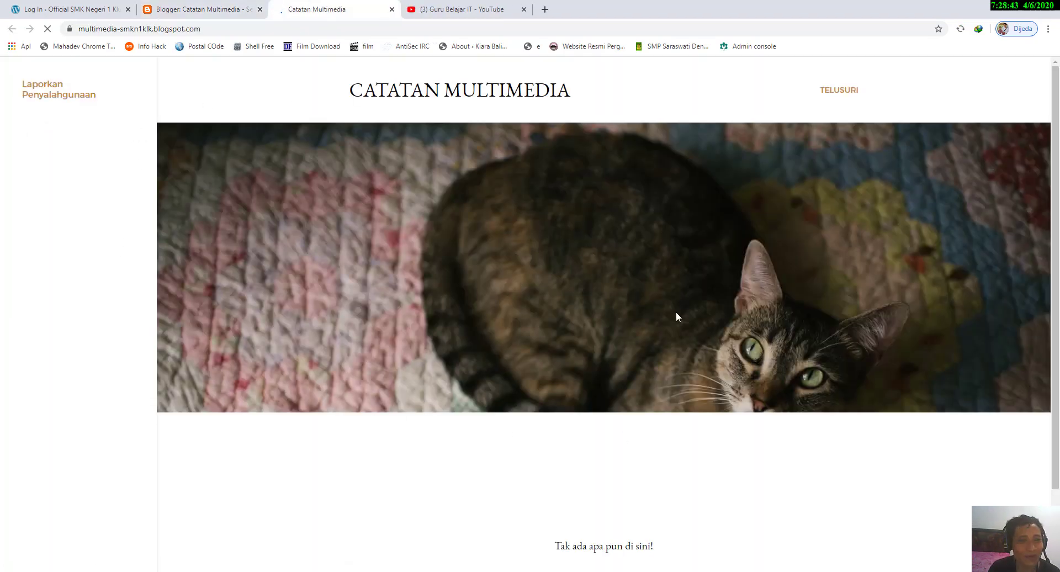
scroll(657, 307, down, 2)
scroll(631, 296, up, 2)
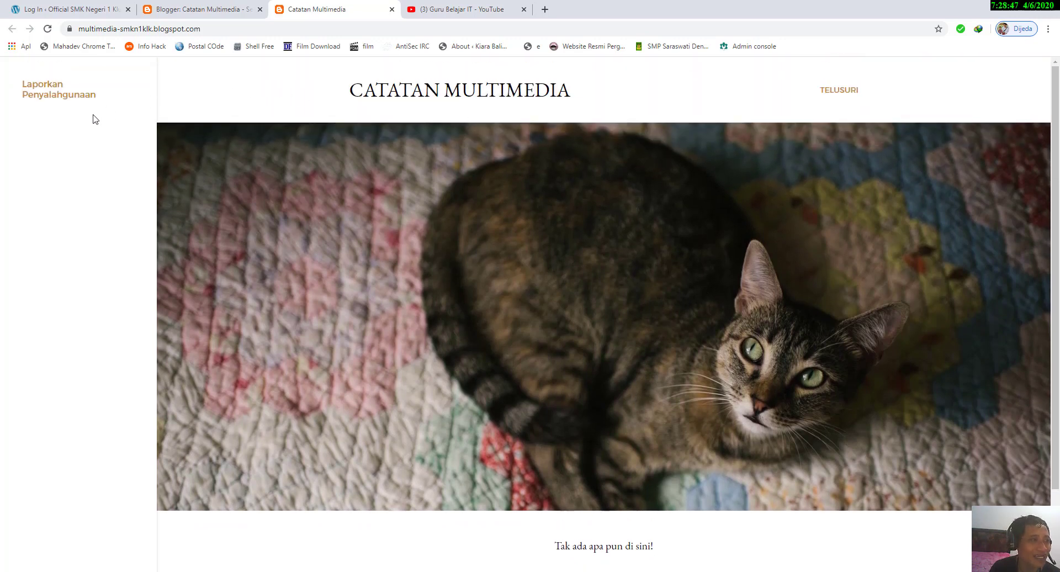
scroll(644, 298, down, 2)
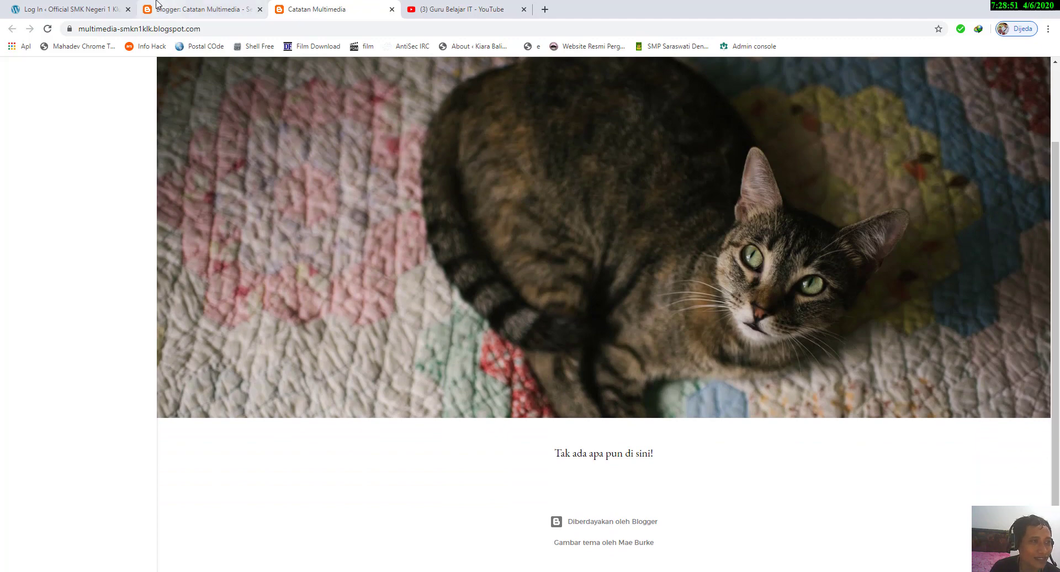
click(188, 9)
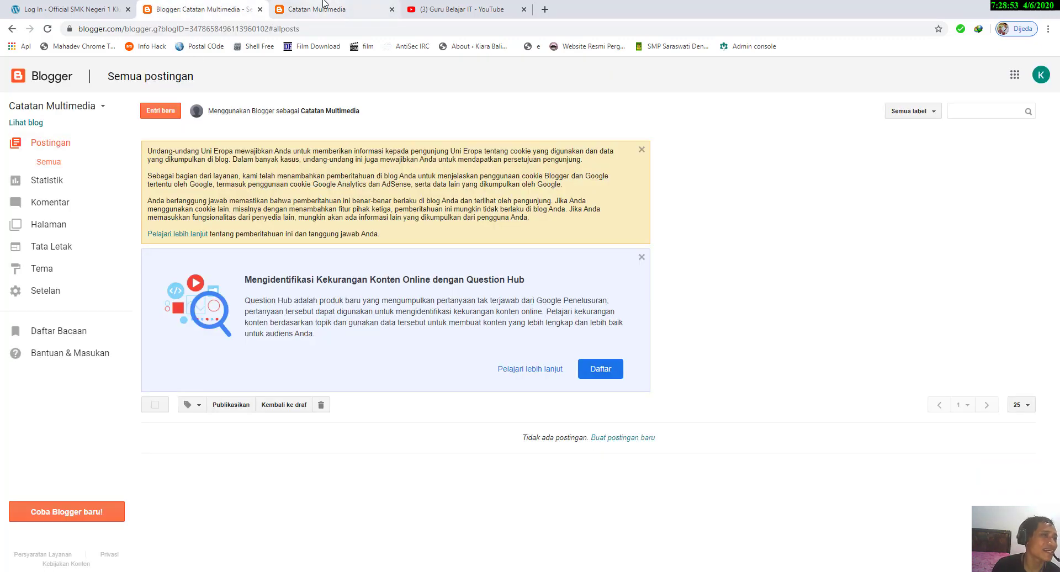
click(356, 8)
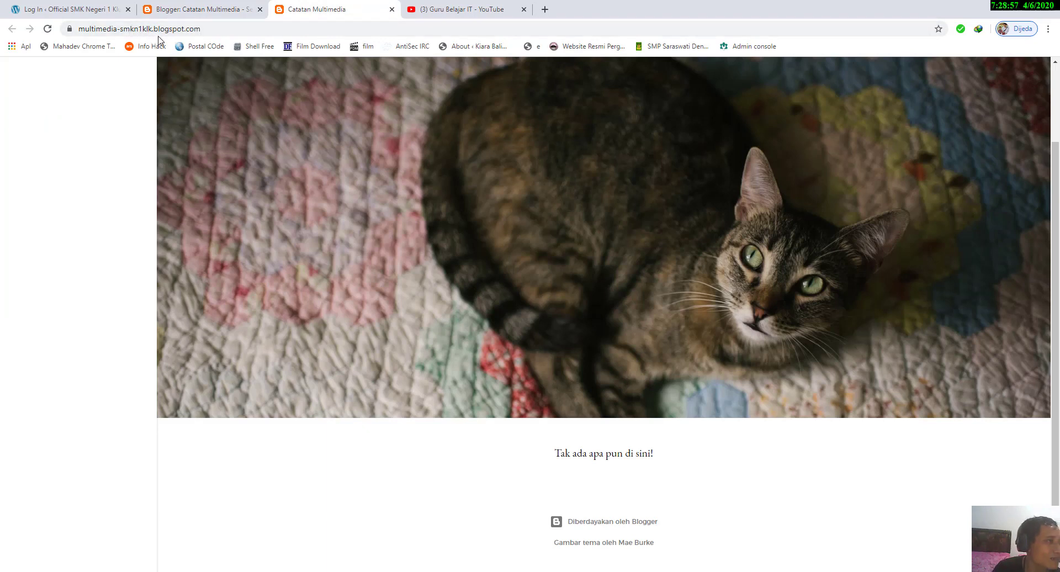
click(226, 8)
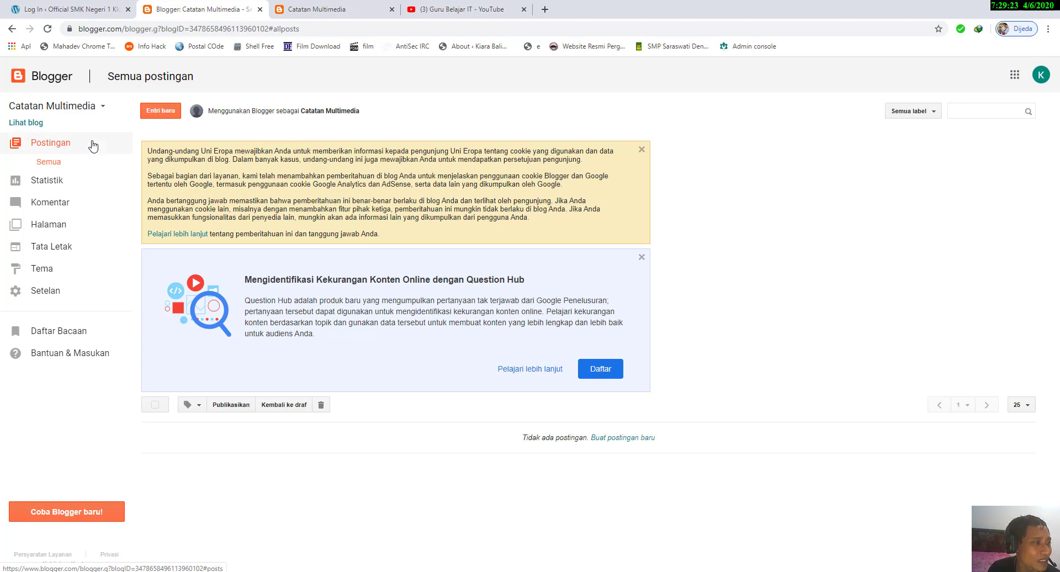
Step: Start a new post and title it "Selamat Datang di Blog Catatan Multimedia"
click(168, 116)
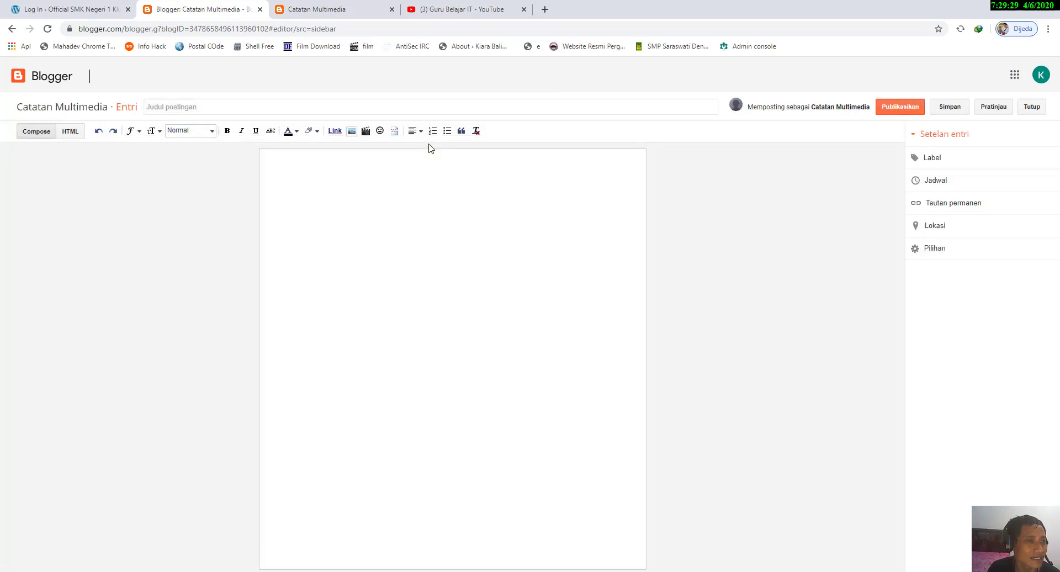
click(310, 107)
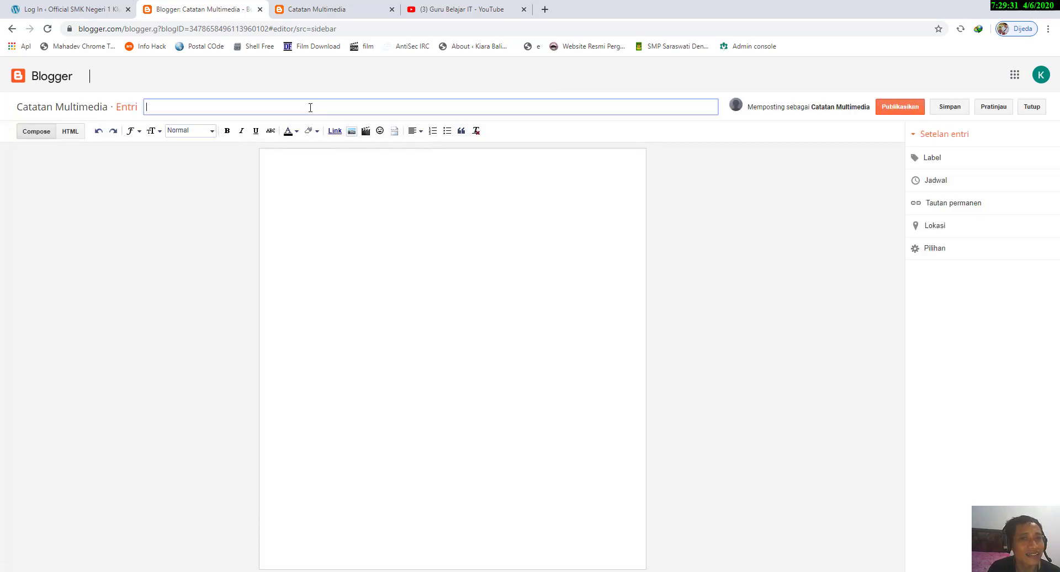
text(Selama)
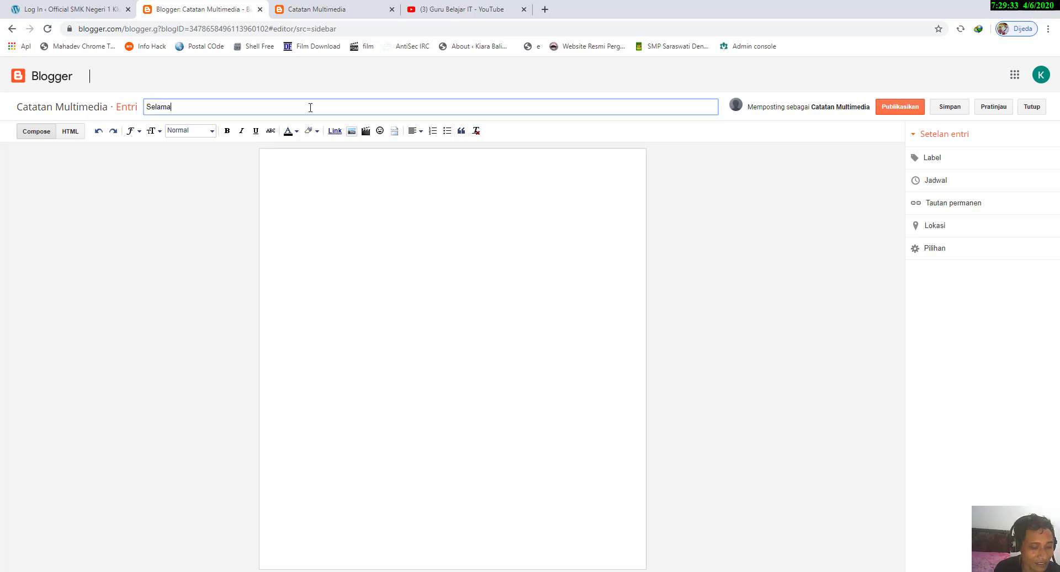
text(t Datang di)
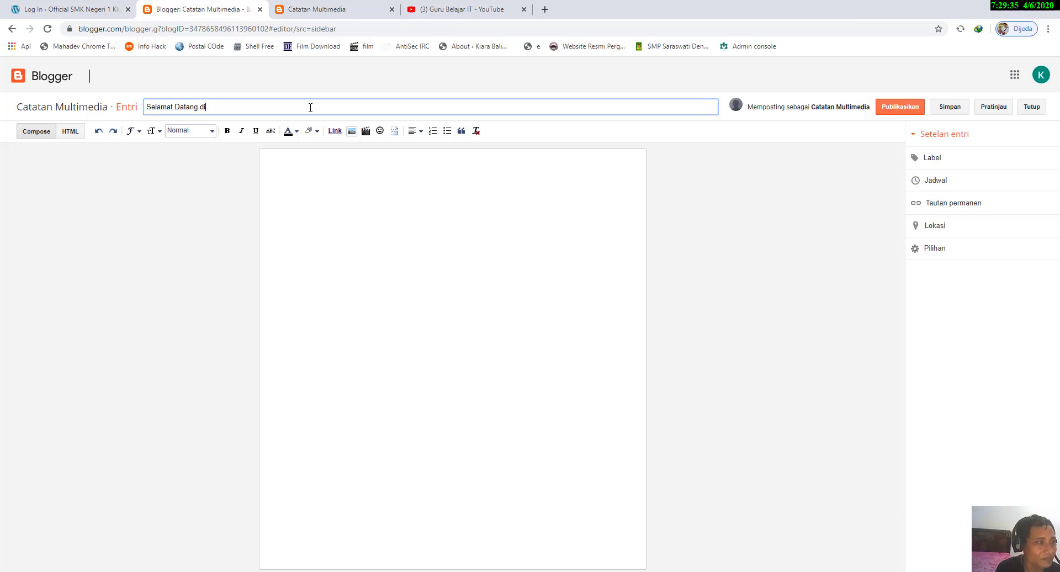
text( Blog Mu)
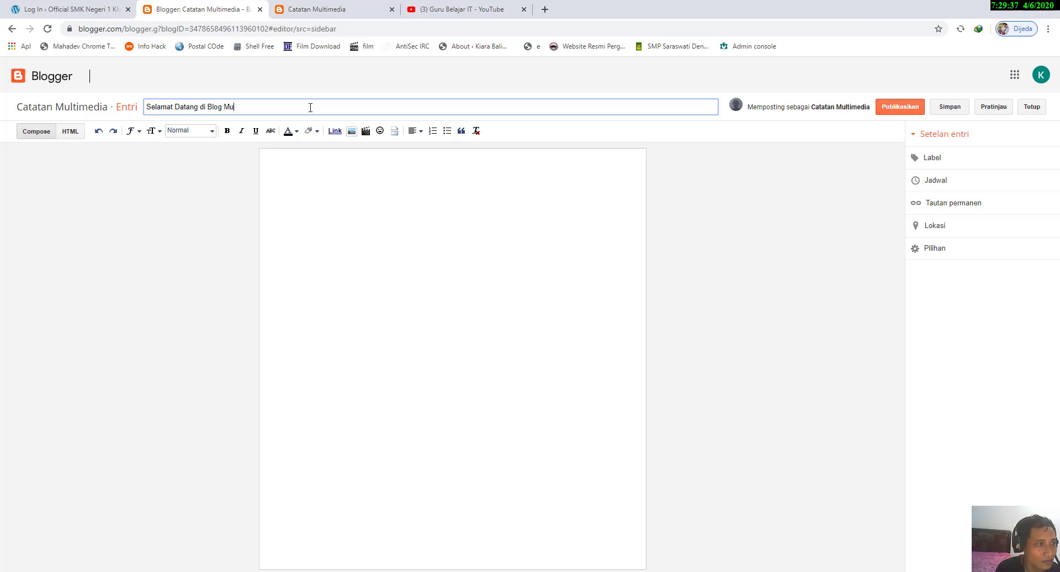
key(BackSpace)
key(BackSpace)
key(BackSpace)
text(Catat)
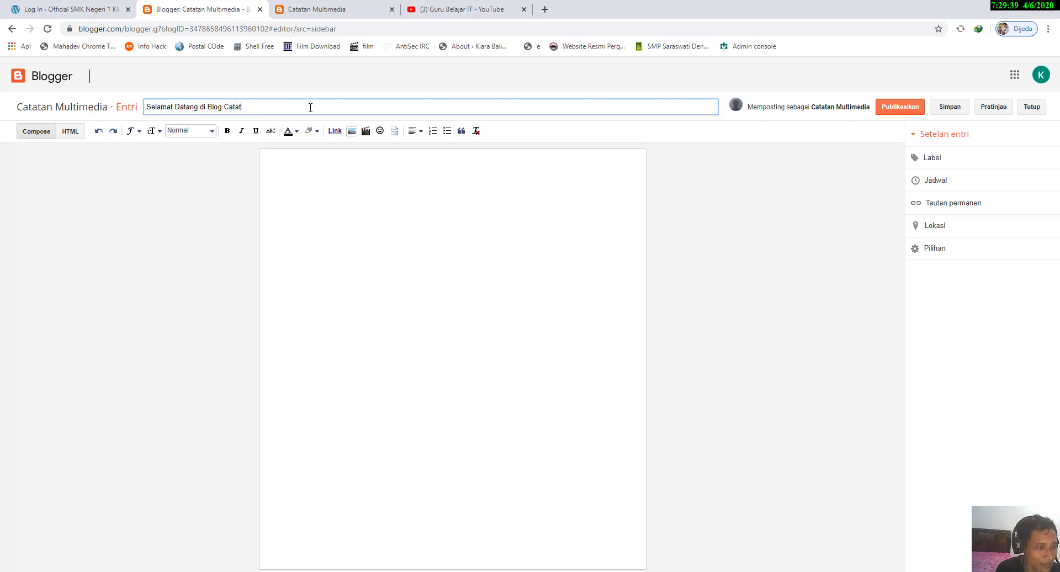
text(an Multimedia)
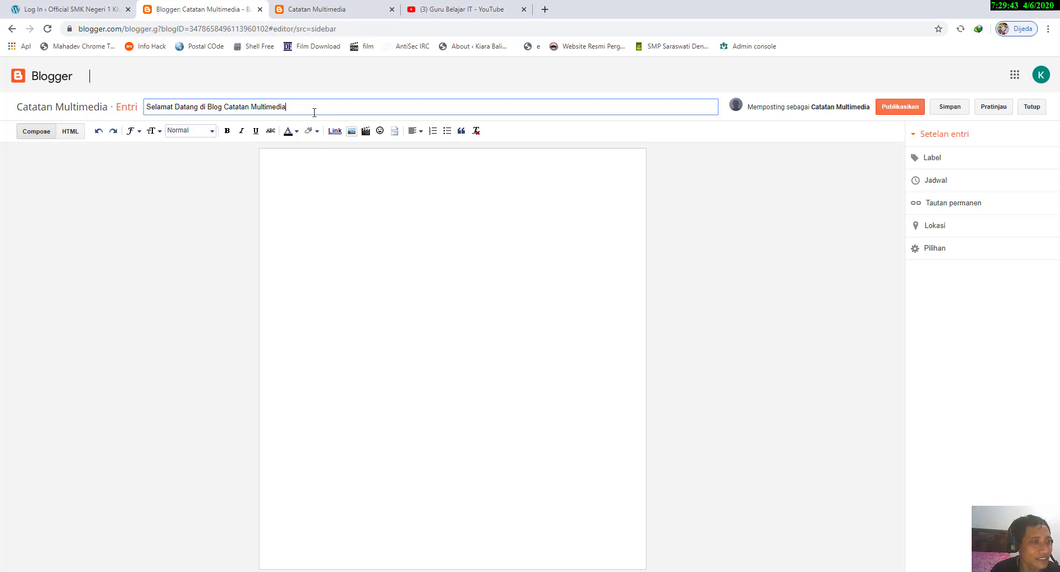
Step: Copy the post's title text into the post body
click(325, 182)
drag(299, 105, 83, 99)
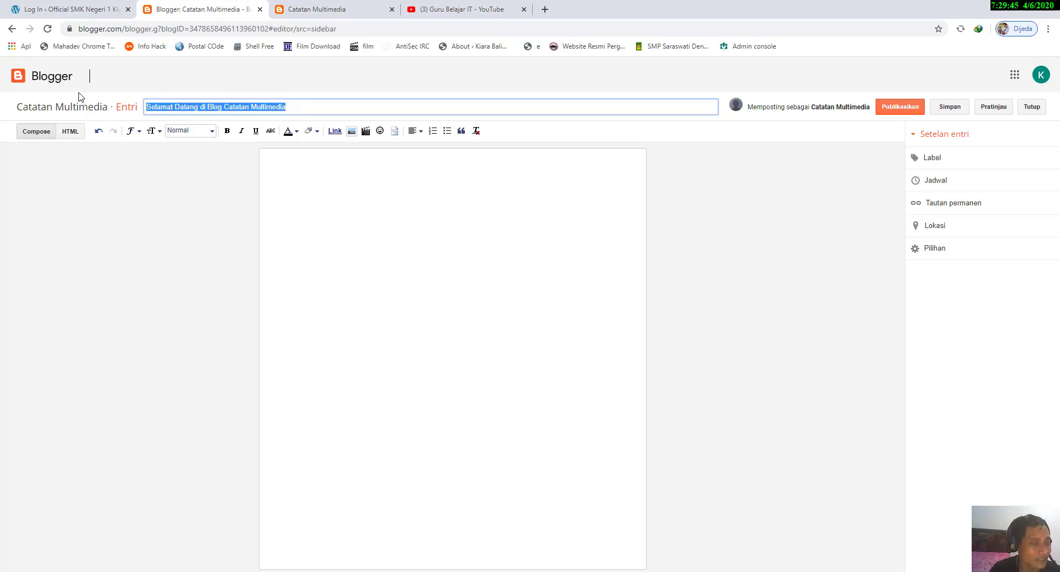
key(ctrl+c)
click(331, 234)
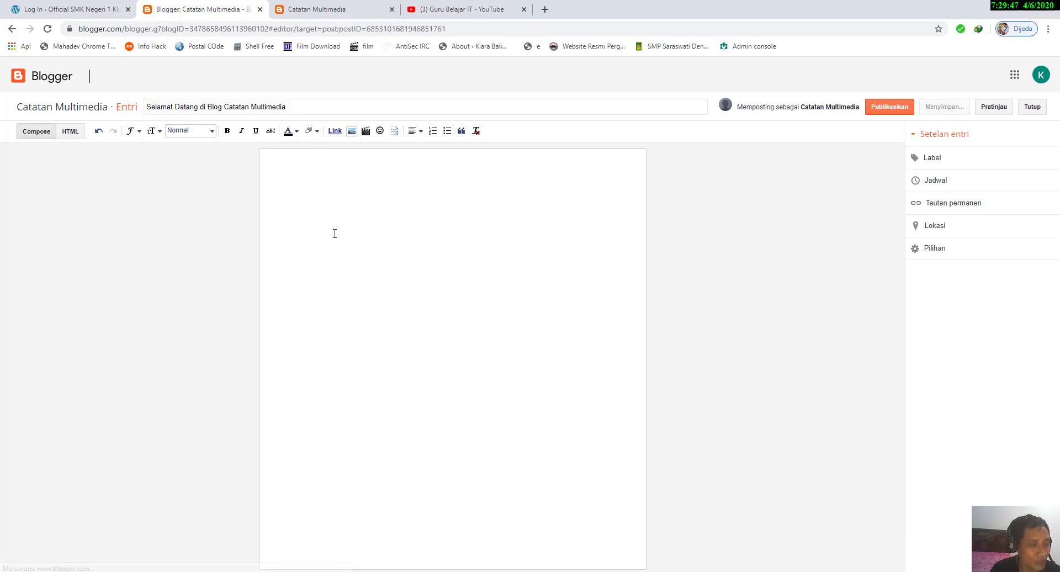
key(ctrl+v)
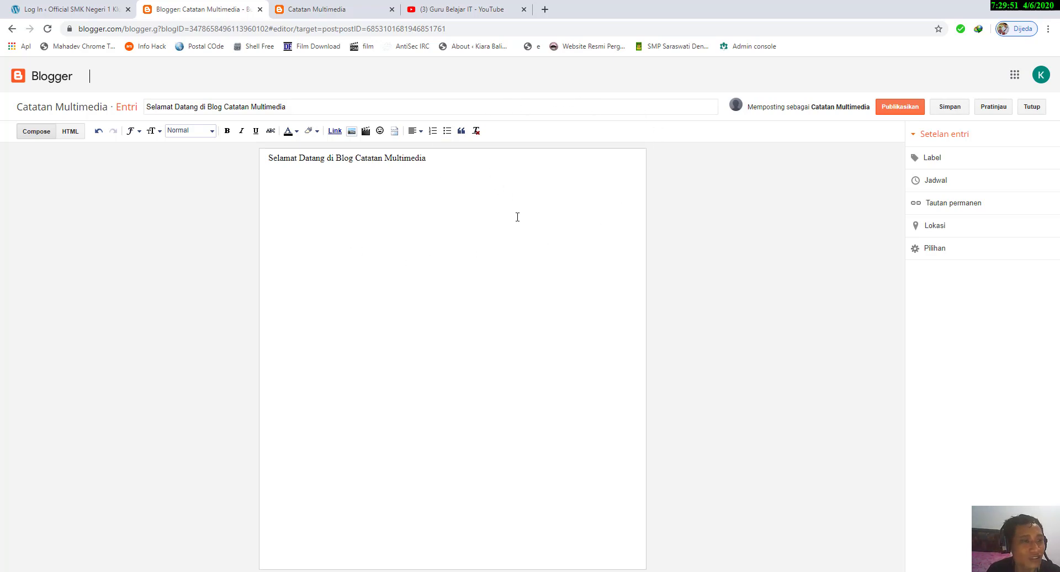
Step: Open the post's label settings and try "informasi" and "matematika" as labels
click(954, 158)
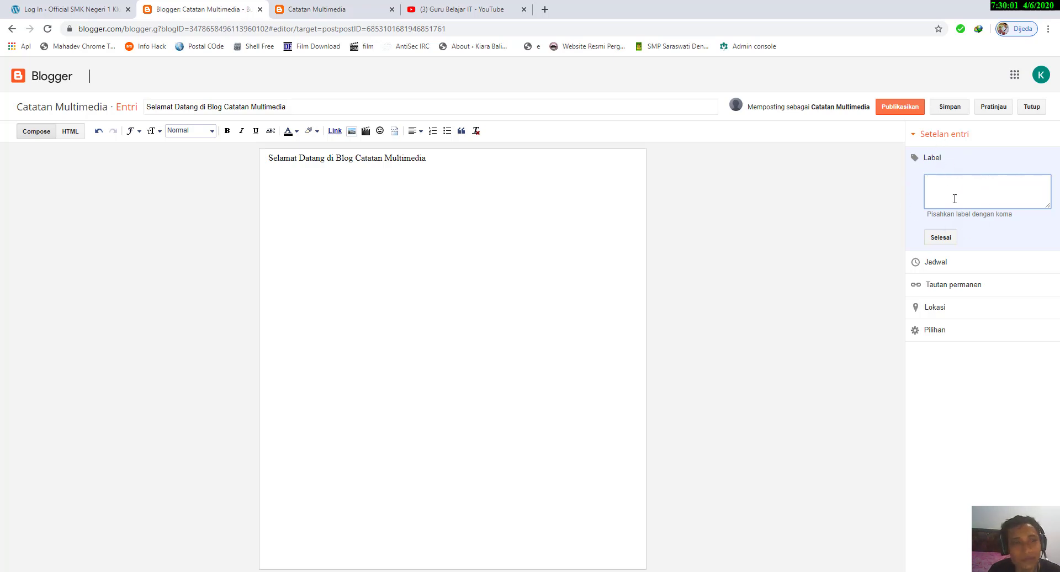
text(informasi)
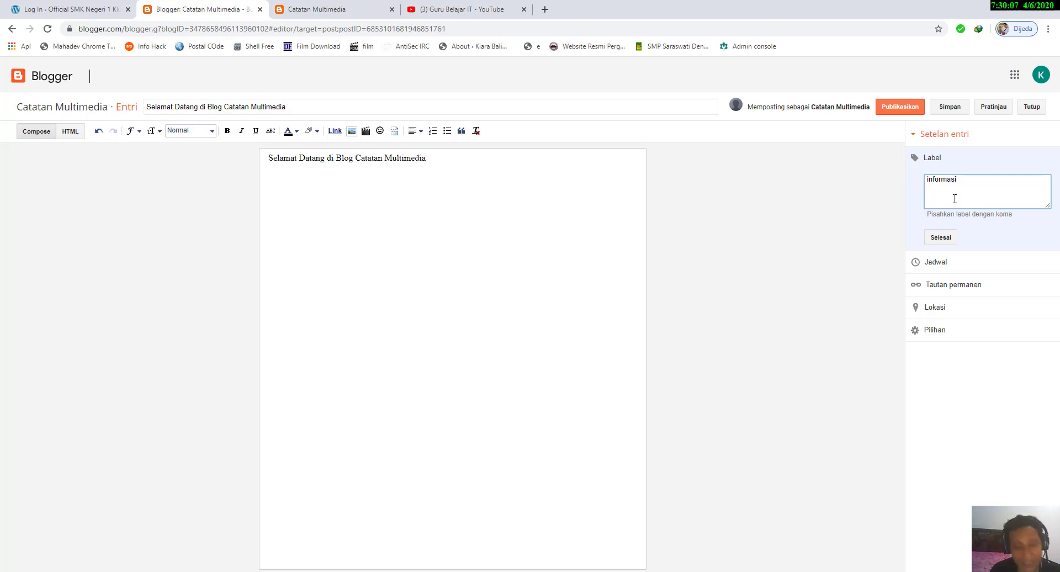
text(, )
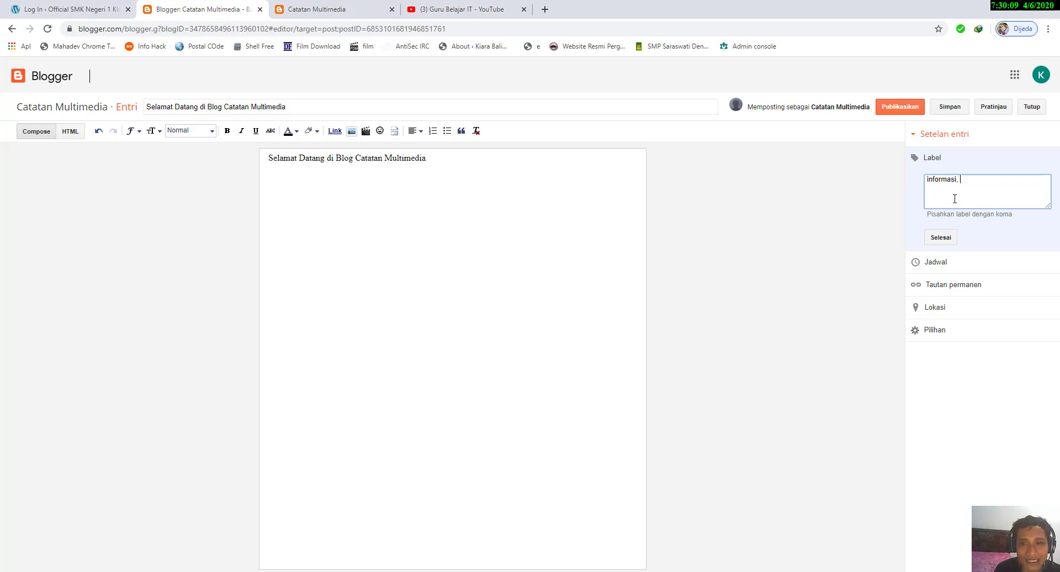
text(,a)
key(BackSpace)
key(BackSpace)
key(BackSpace)
key(BackSpace)
key(BackSpace)
key(BackSpace)
key(BackSpace)
key(BackSpace)
key(BackSpace)
key(BackSpace)
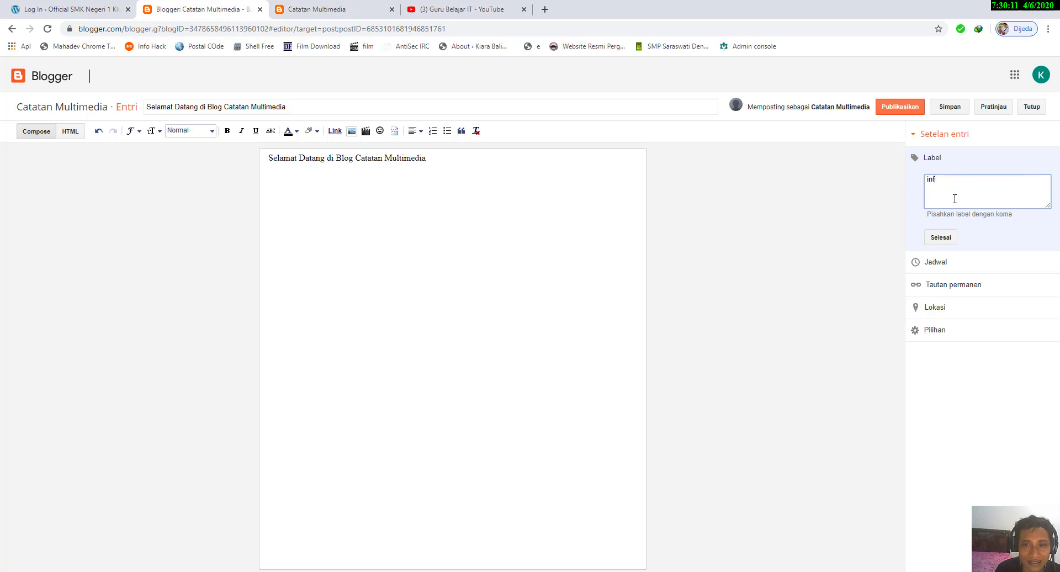
text(mat)
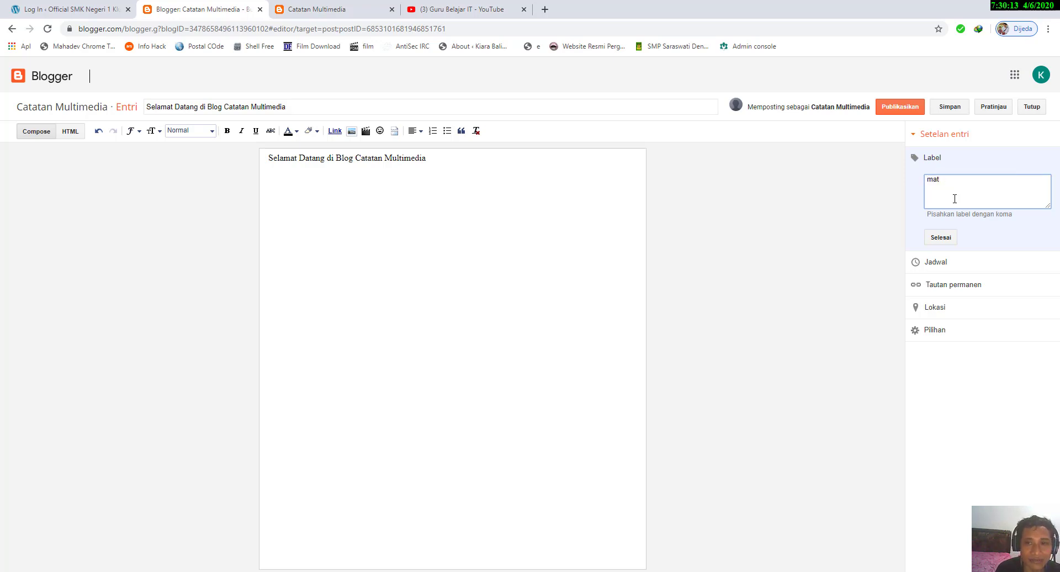
key(BackSpace)
key(BackSpace)
key(BackSpace)
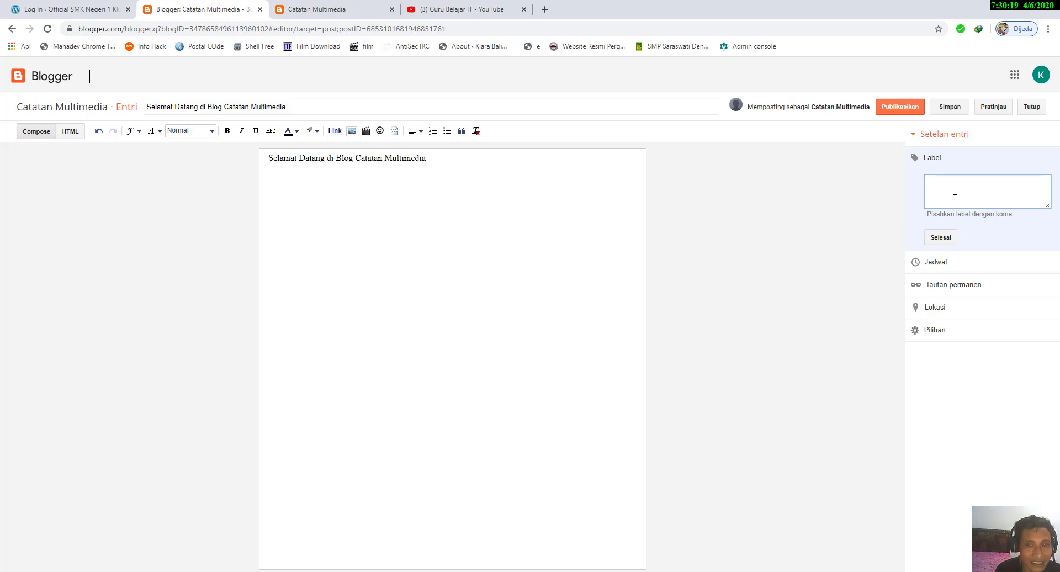
text(matematika)
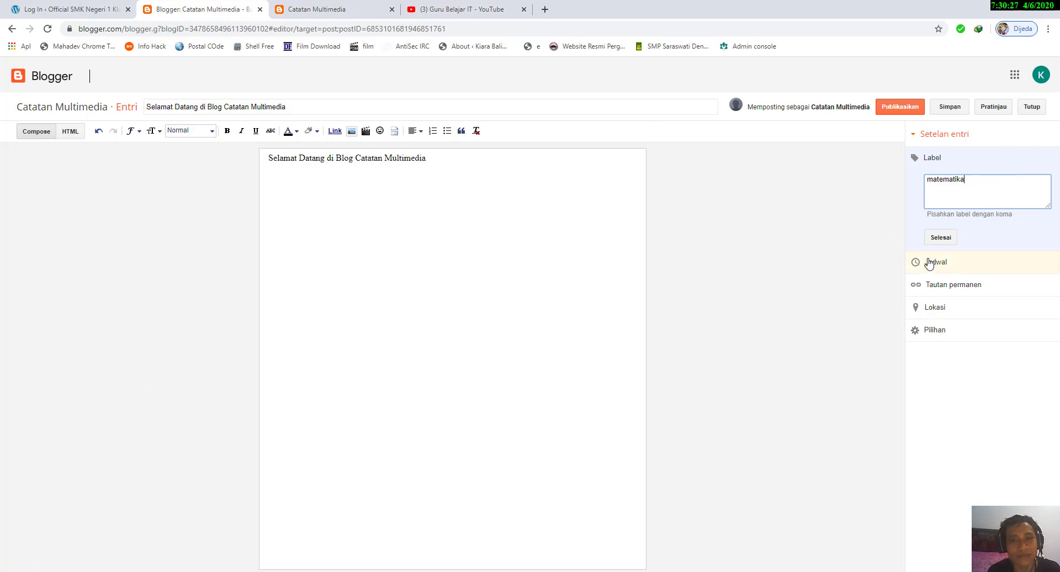
Step: Replace the post's label with "informasi" and confirm the label setting
drag(973, 182, 901, 188)
text(informasi,)
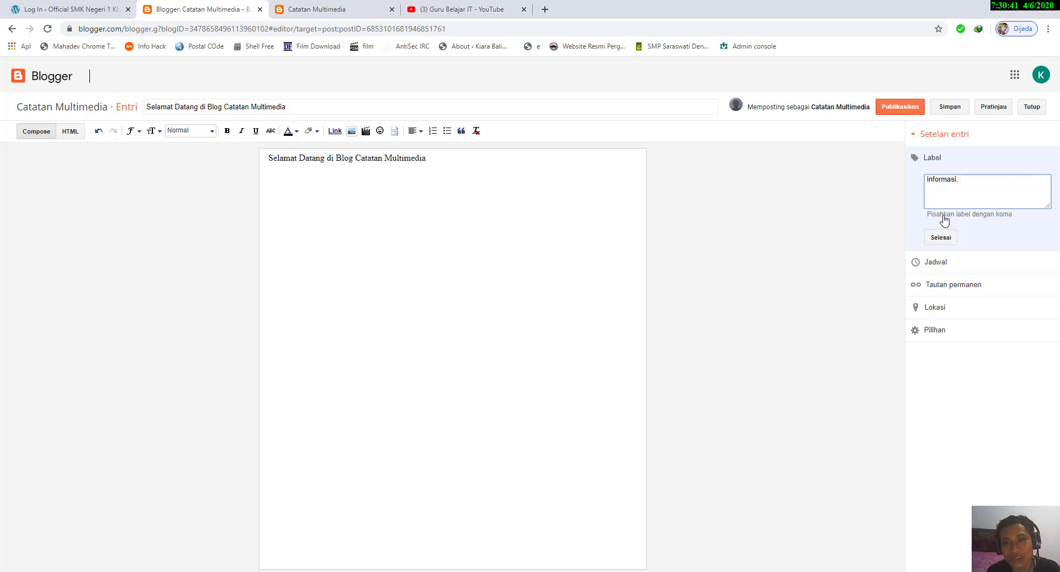
click(945, 236)
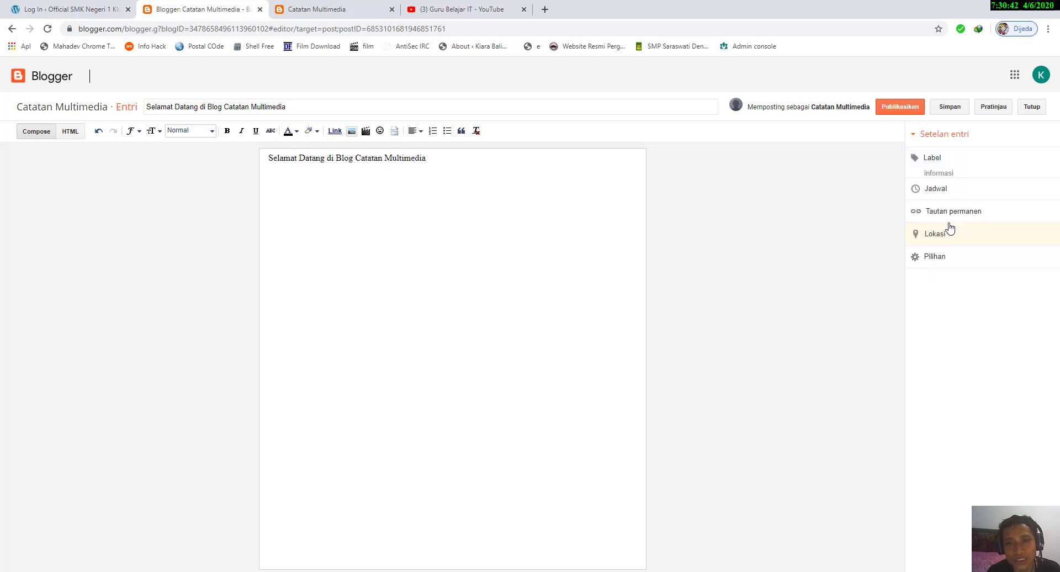
Step: Try the custom date and time option in the post's schedule, view its time choices, and switch back to Otomatis
click(957, 194)
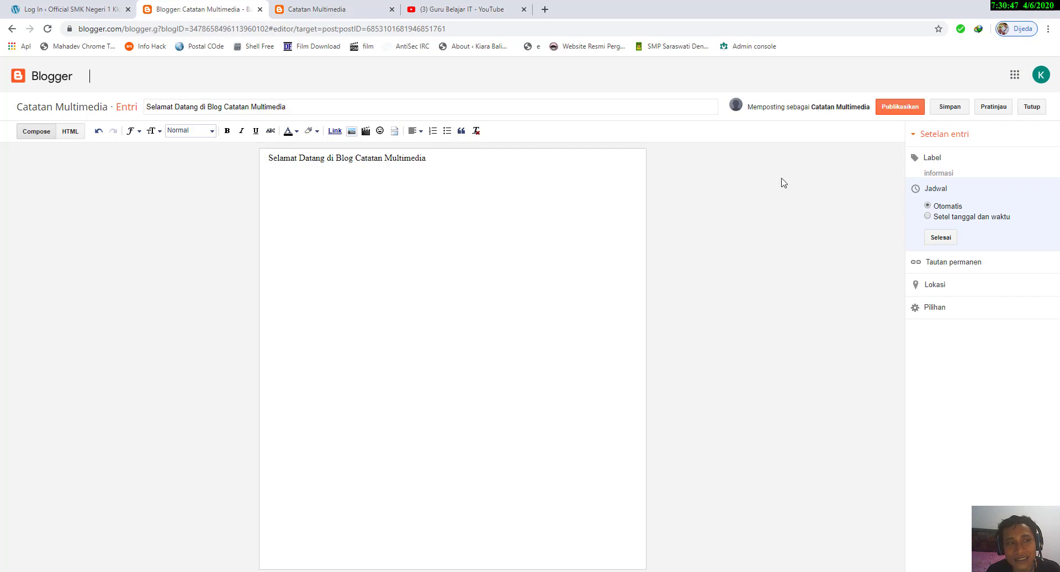
click(974, 218)
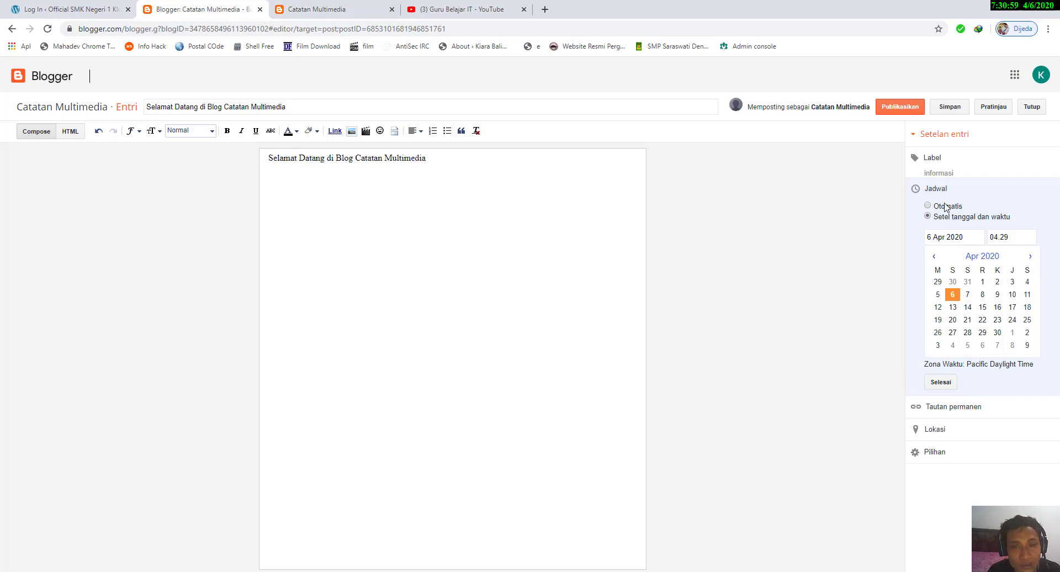
click(945, 206)
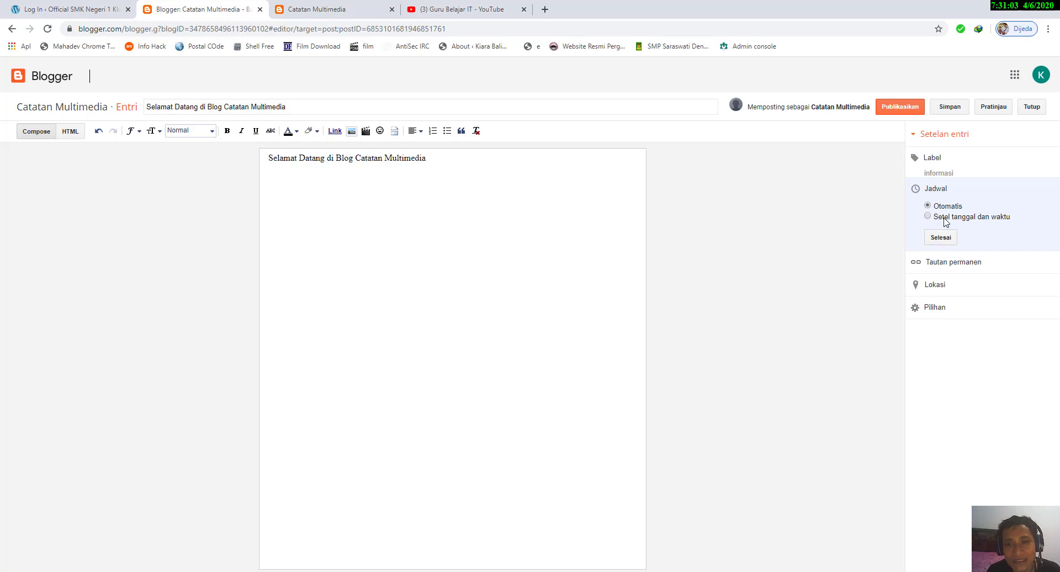
click(945, 218)
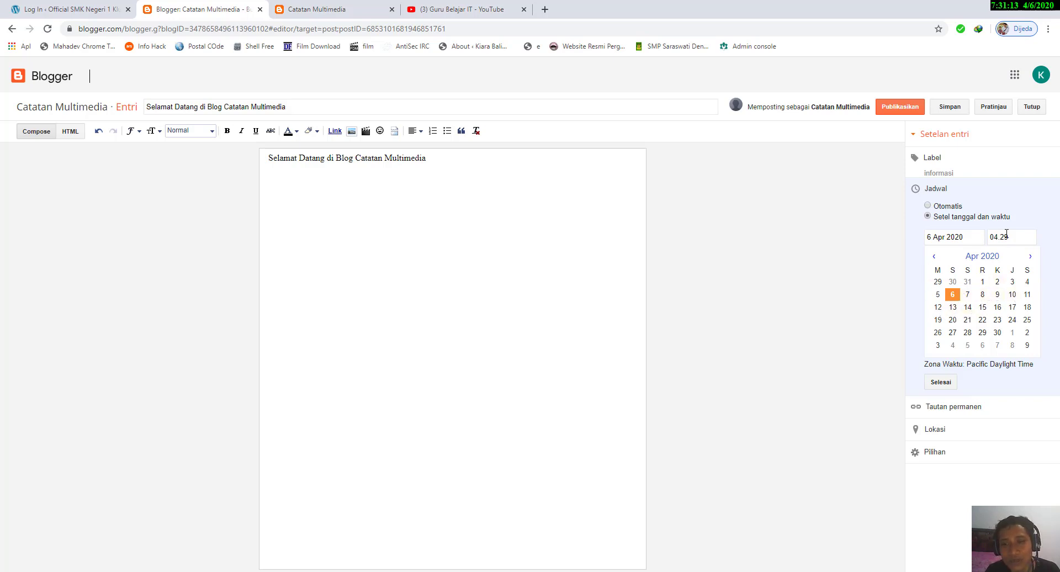
click(1006, 235)
click(1006, 235)
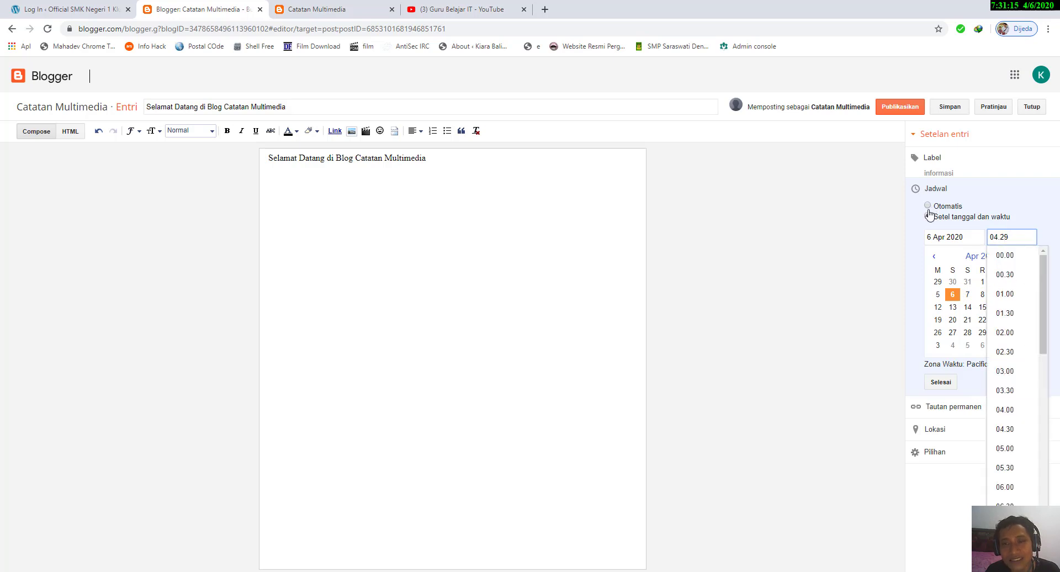
click(979, 200)
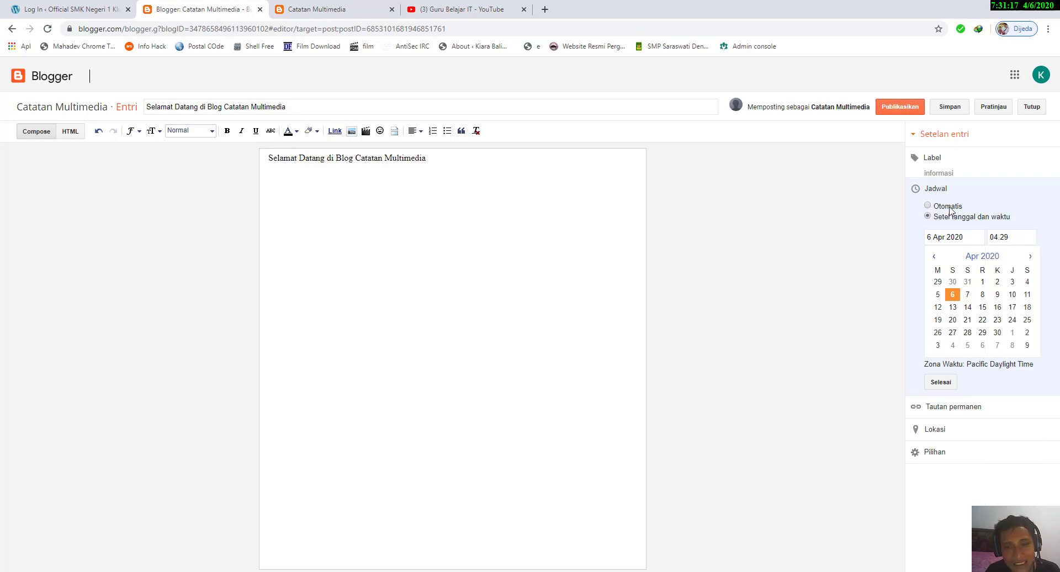
click(950, 210)
Step: Try the custom permalink option for the post, check the blog's public page, and restore and confirm the automatic permalink
click(965, 271)
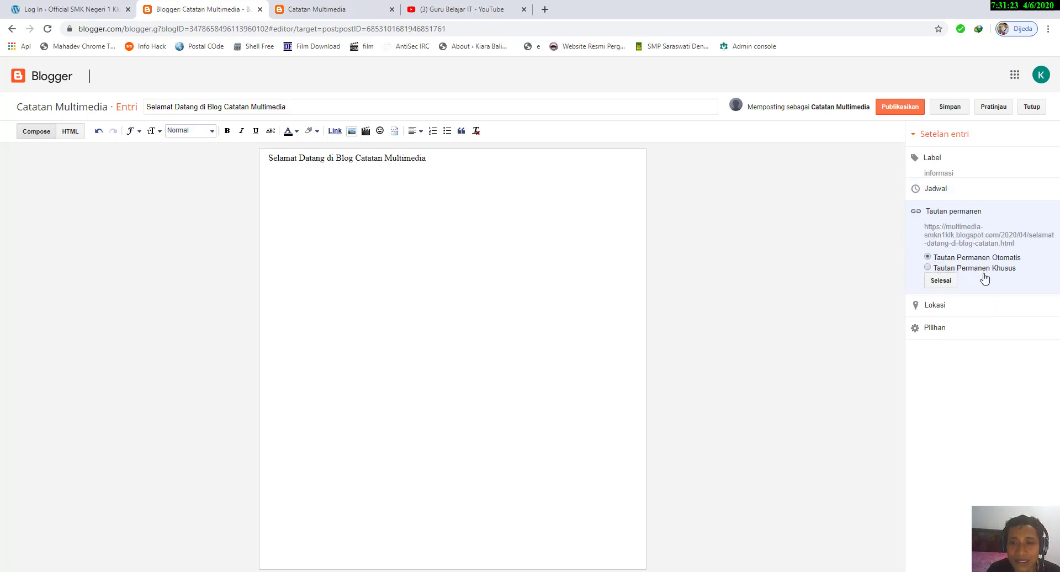
click(987, 268)
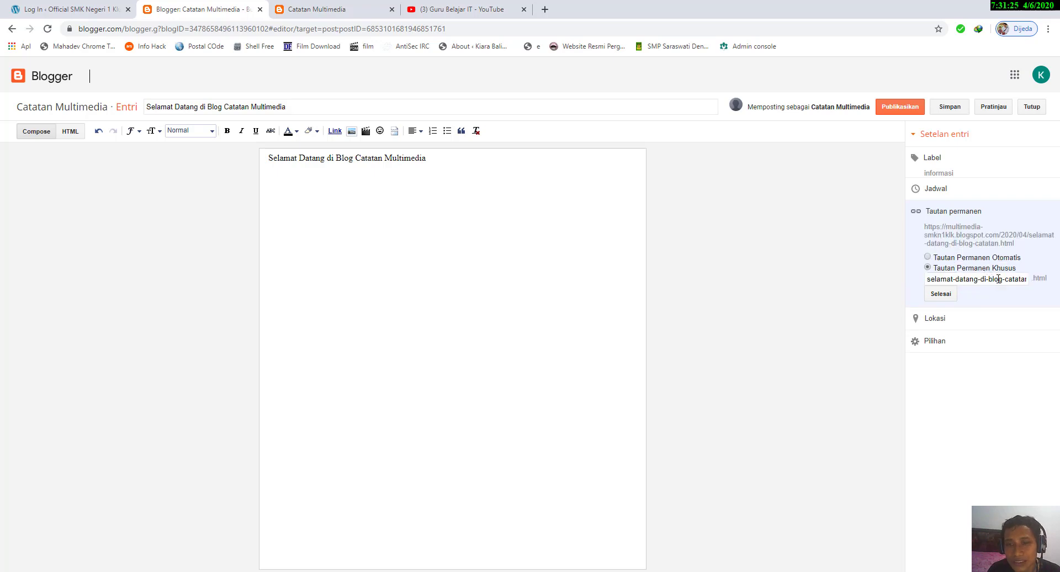
drag(988, 279, 1029, 280)
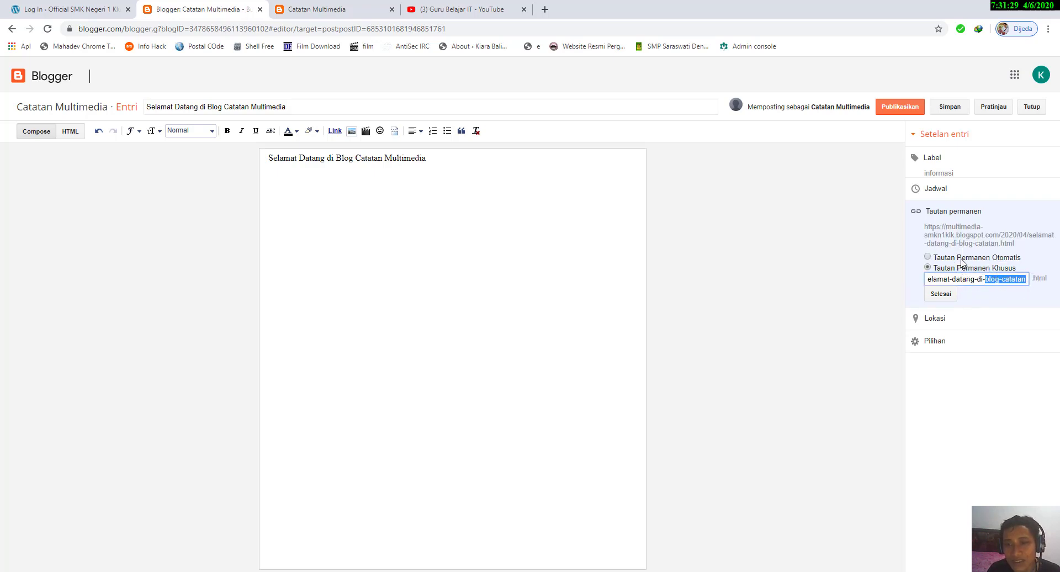
click(973, 258)
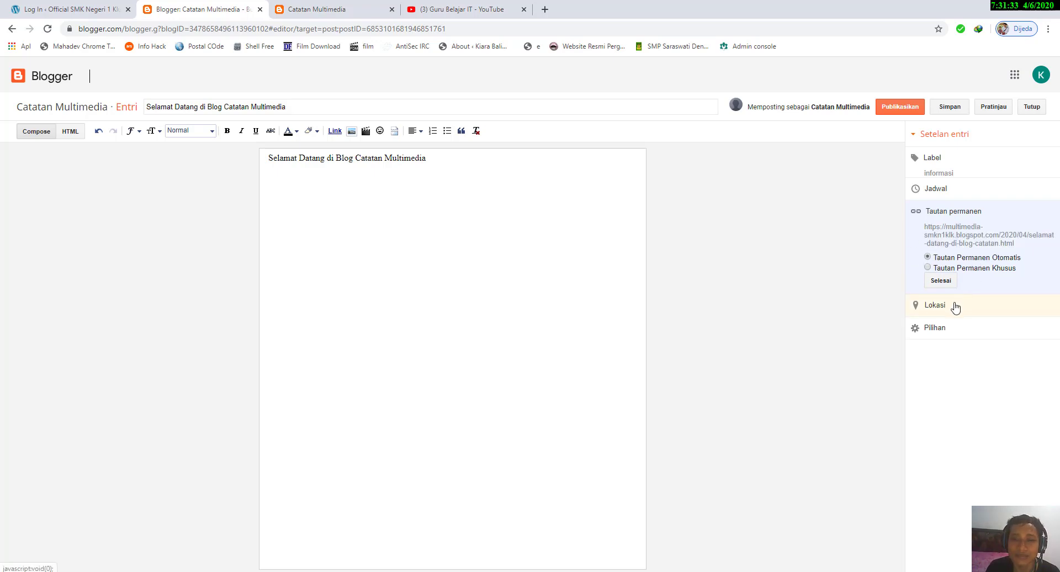
click(964, 269)
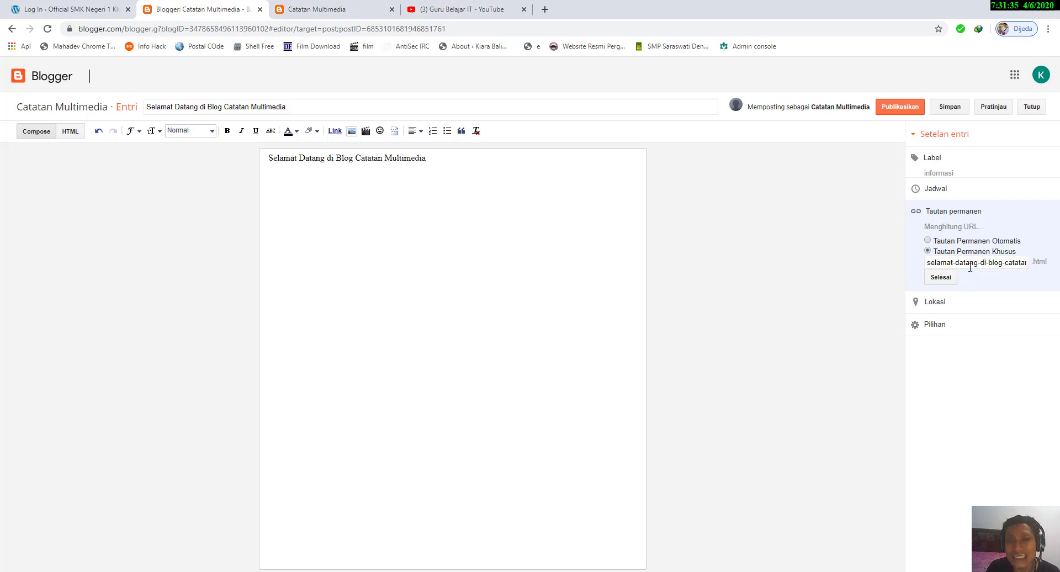
drag(970, 279, 1018, 279)
click(354, 10)
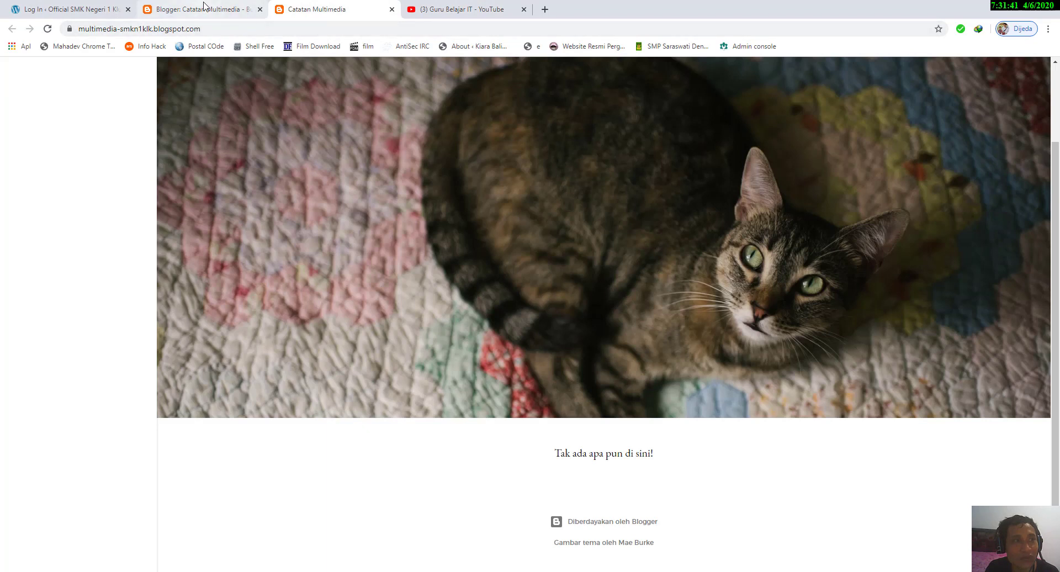
click(241, 16)
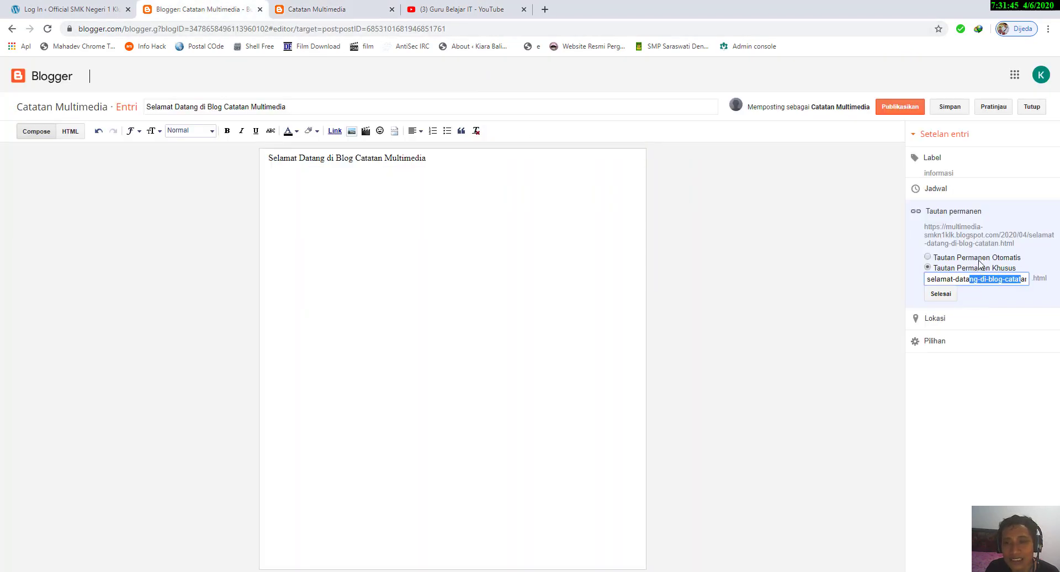
click(978, 258)
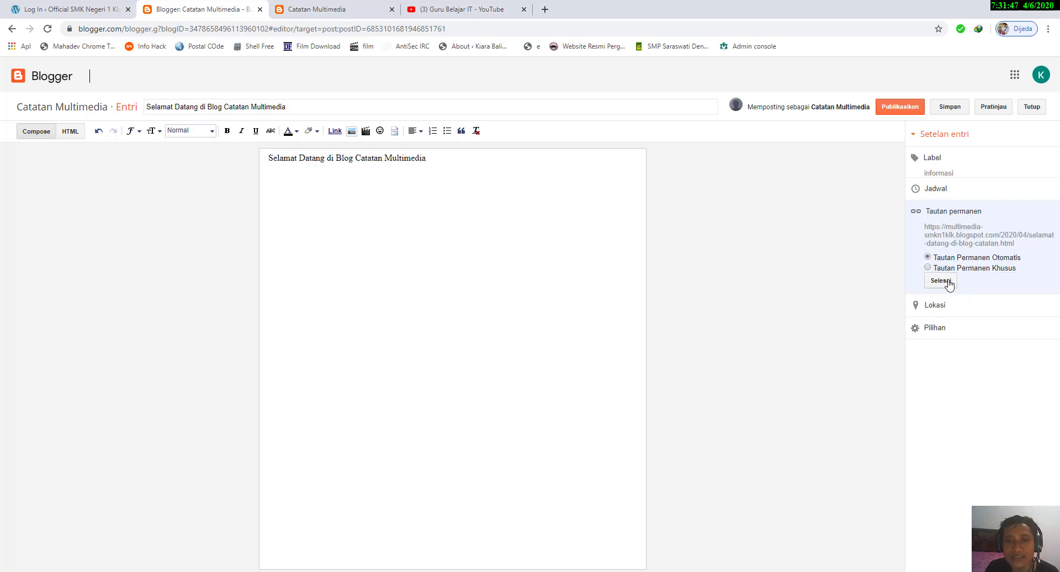
click(945, 280)
Step: View the post's location settings with the map and close them without entering a place
click(941, 240)
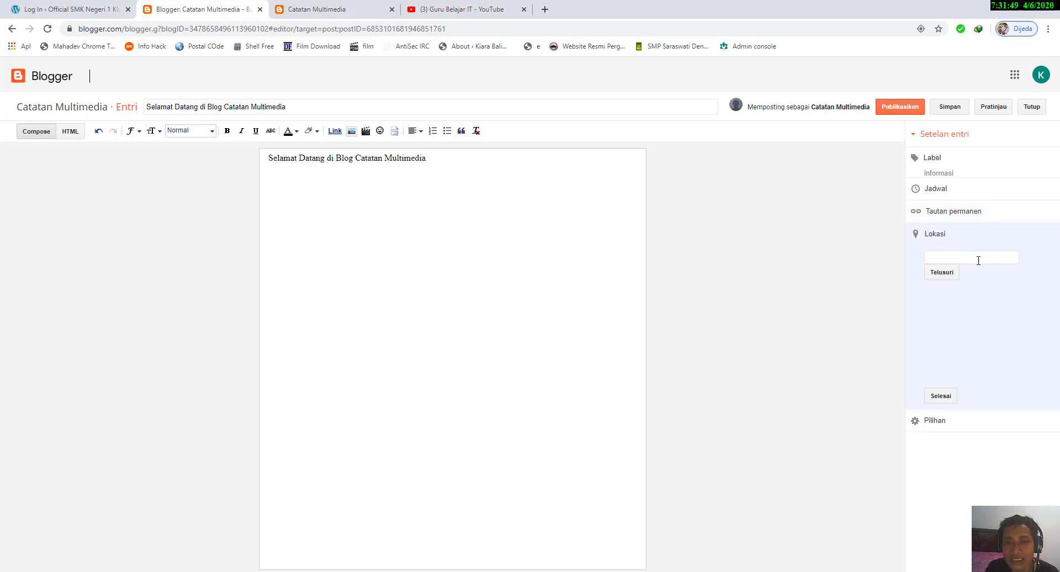
click(979, 256)
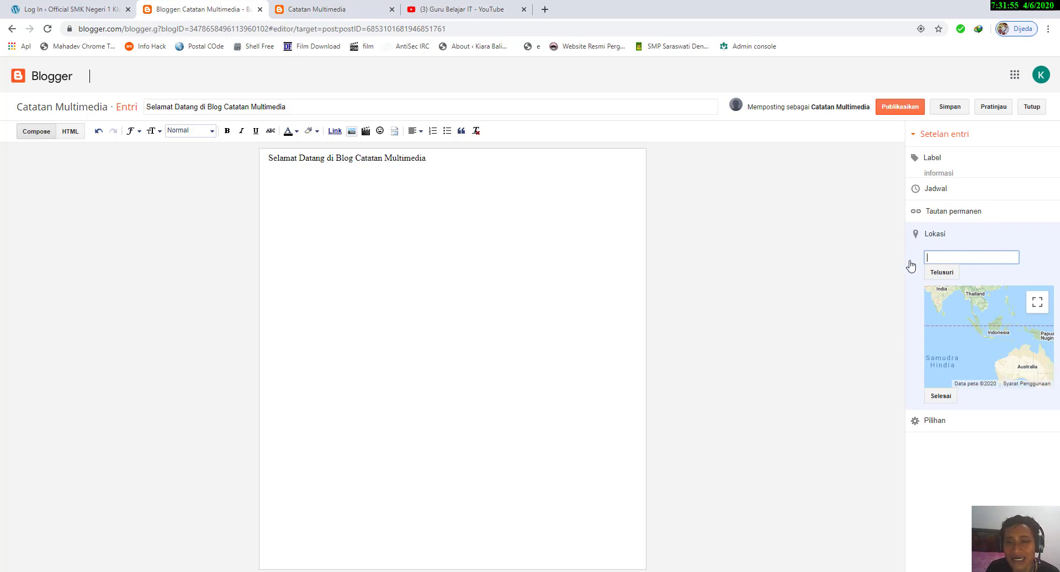
click(954, 395)
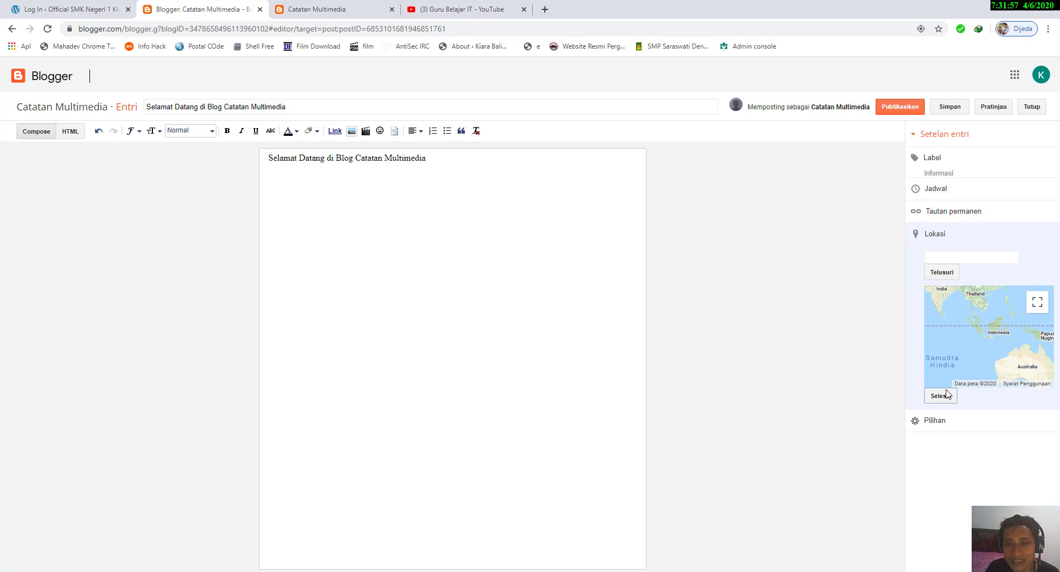
Step: Set the post's line break option to Tekan "Enter" untuk baris baru and confirm the options
click(945, 265)
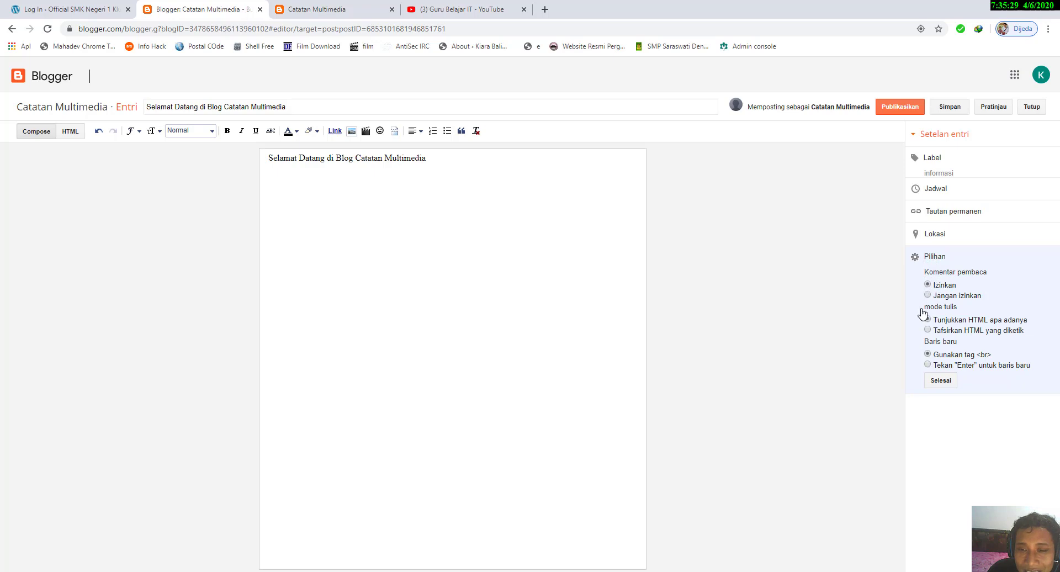
click(928, 365)
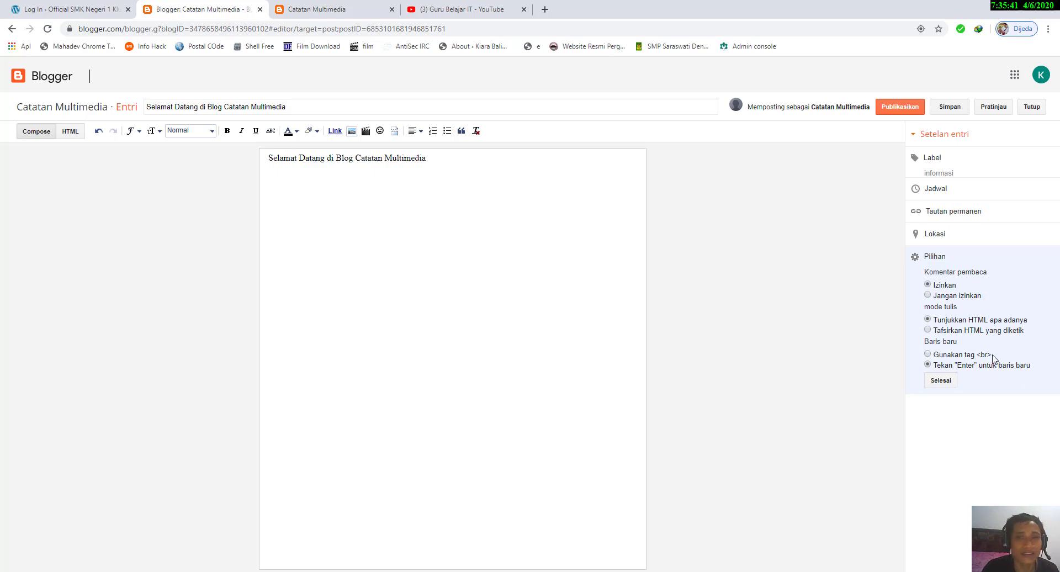
click(941, 381)
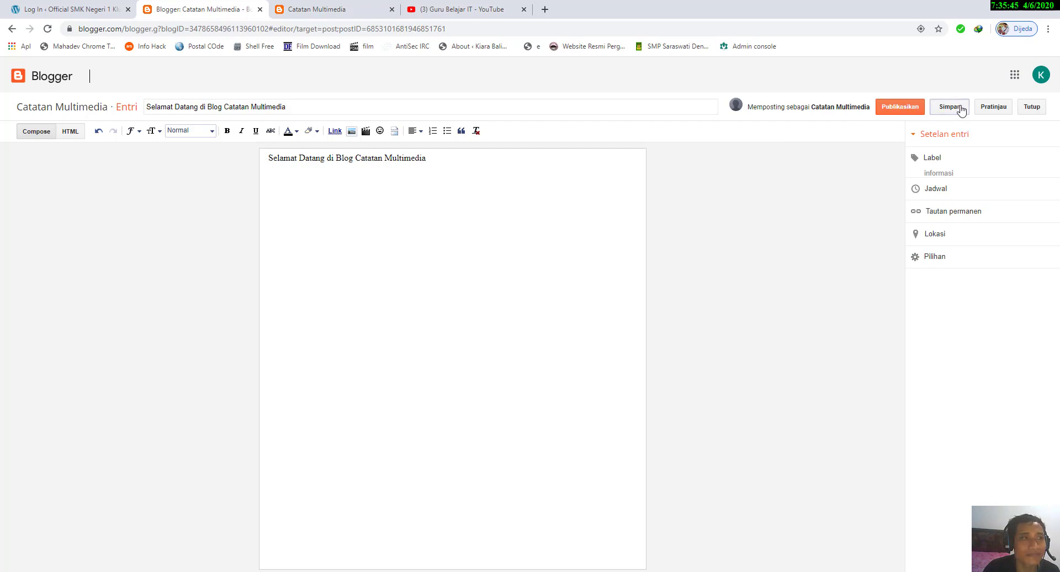
Step: Save the welcome post and publish it to the blog
click(961, 111)
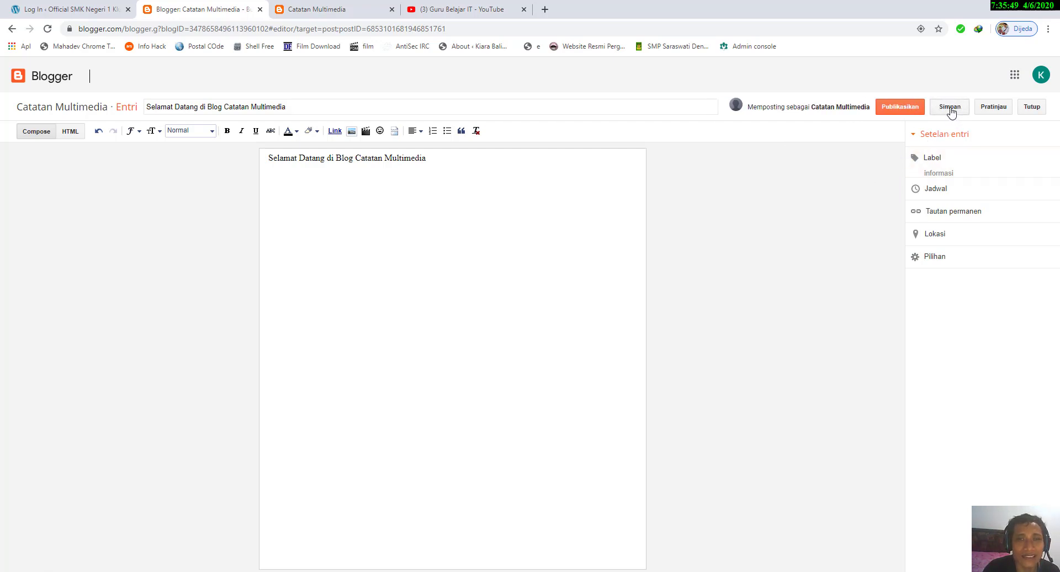
click(951, 111)
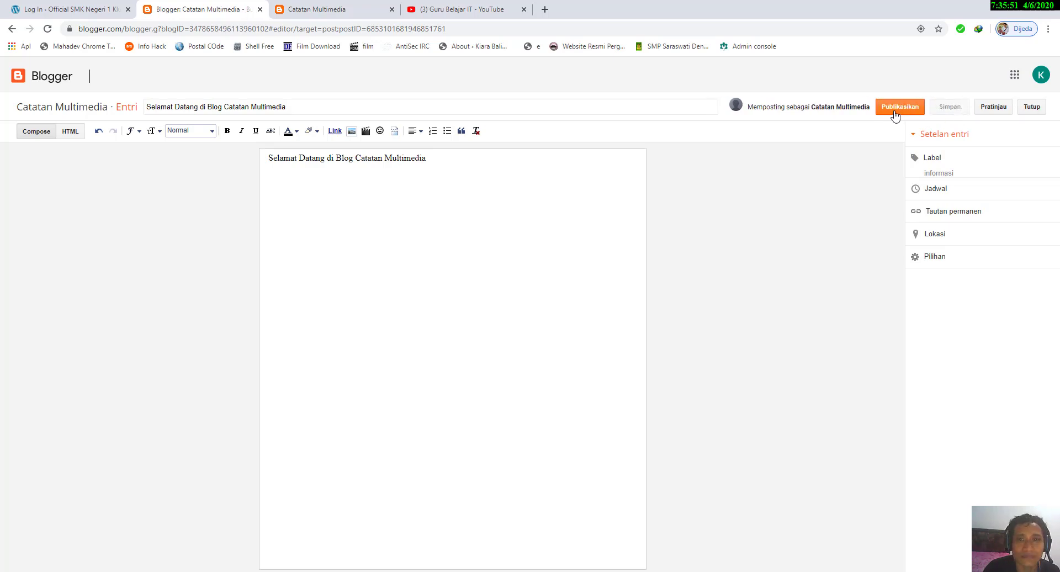
click(895, 111)
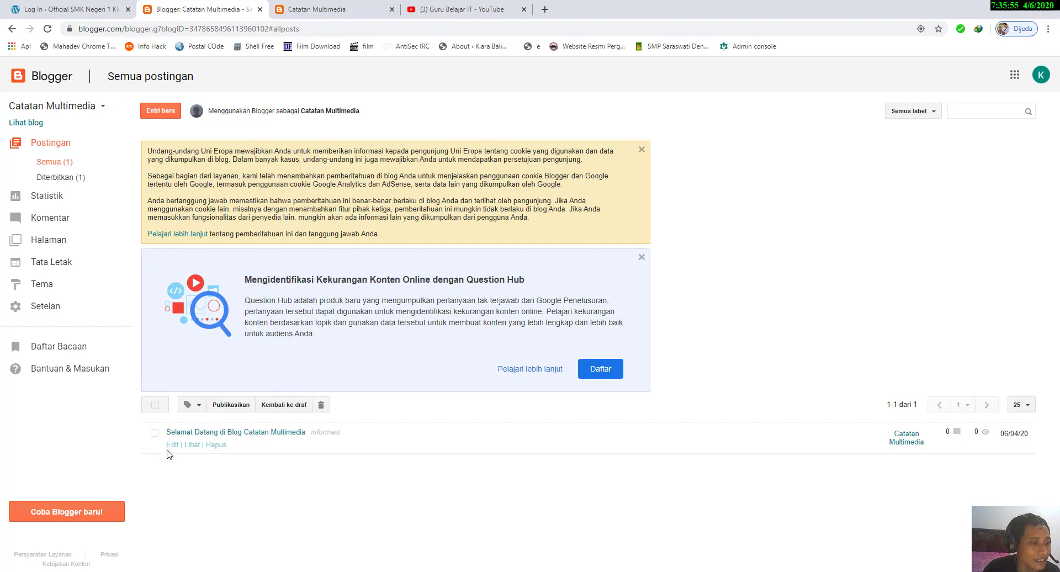
Step: Reload the blog's public page to view the published welcome post and return to the post list
click(192, 445)
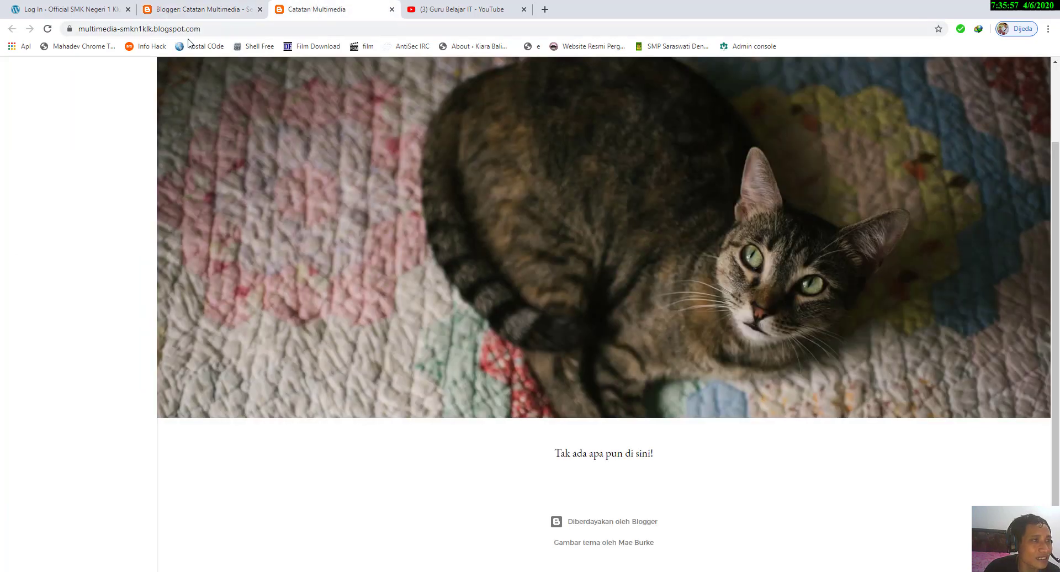
click(47, 28)
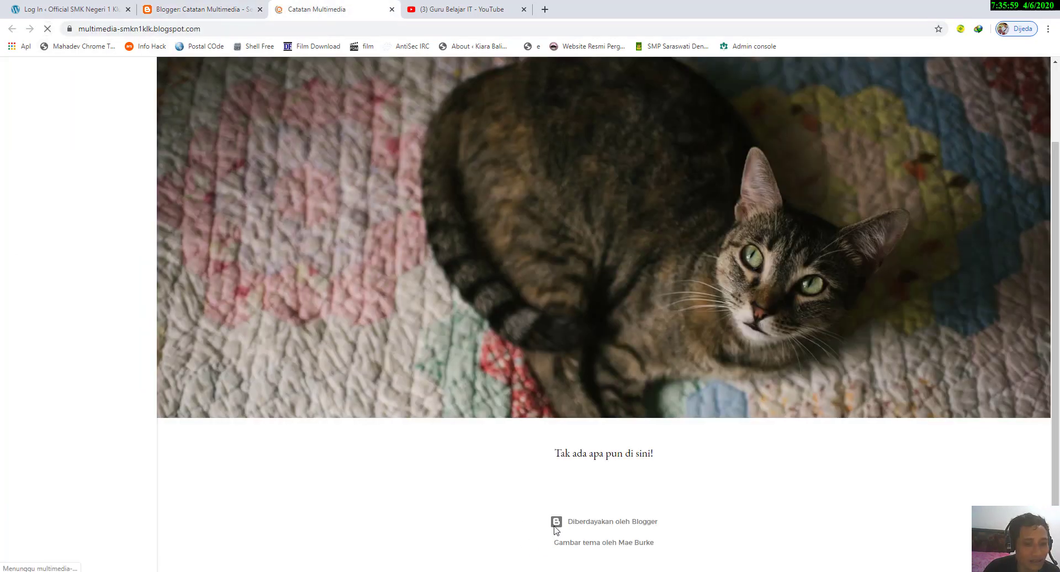
scroll(353, 491, down, 3)
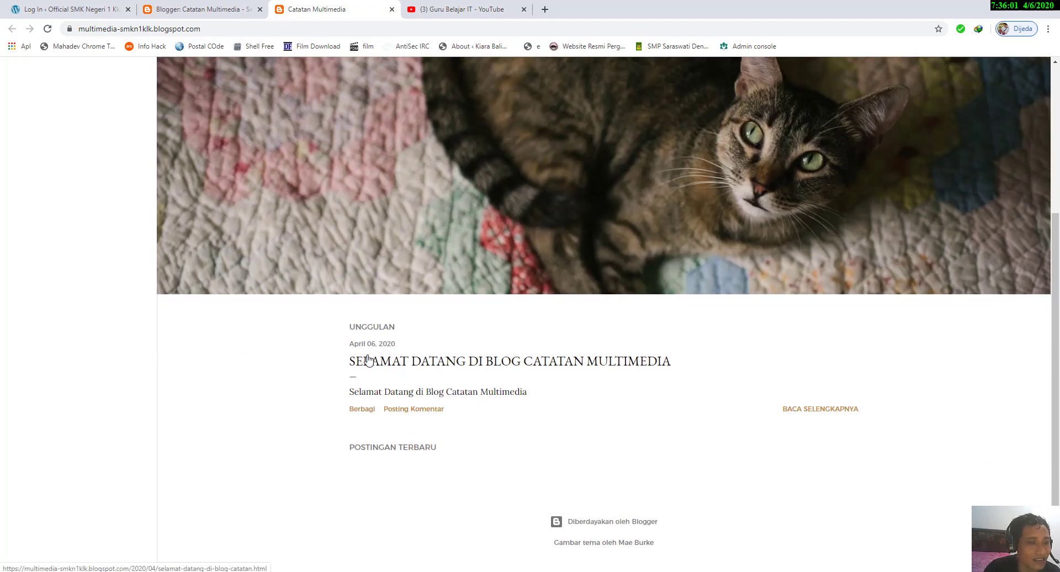
click(207, 10)
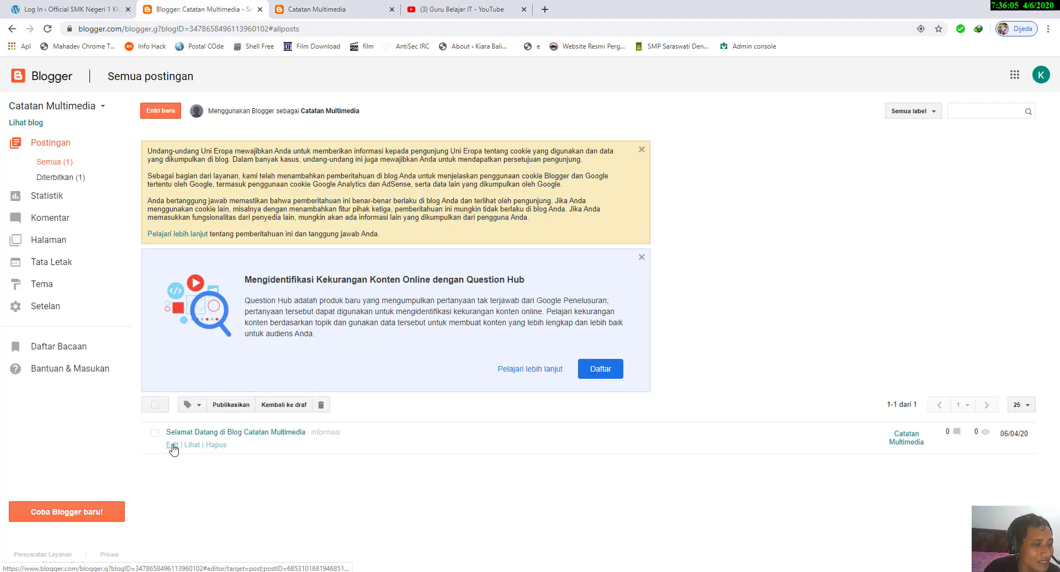
Step: Open the published welcome post for editing, revert it to draft and close the editor
click(172, 445)
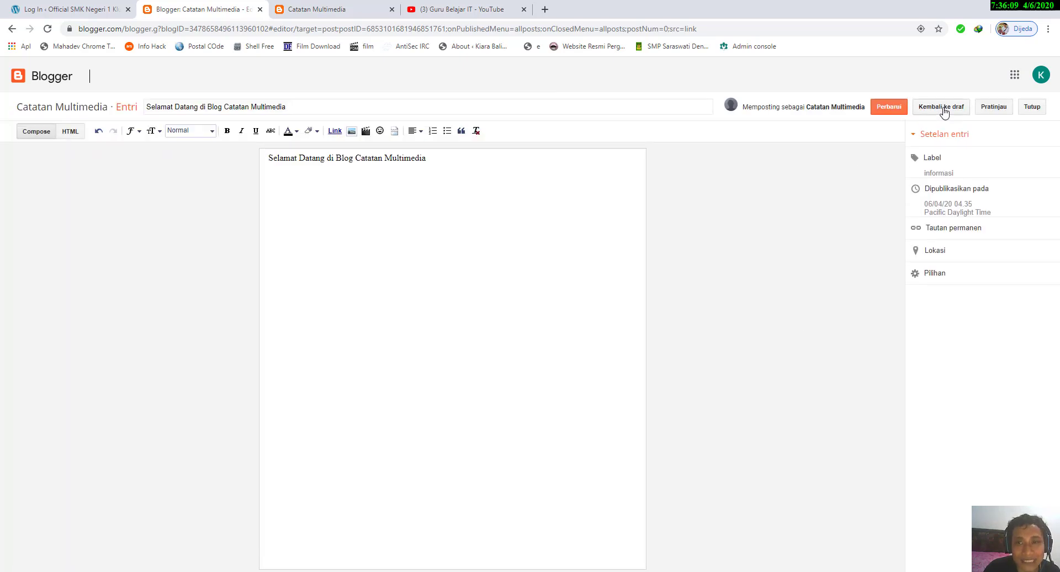
click(943, 108)
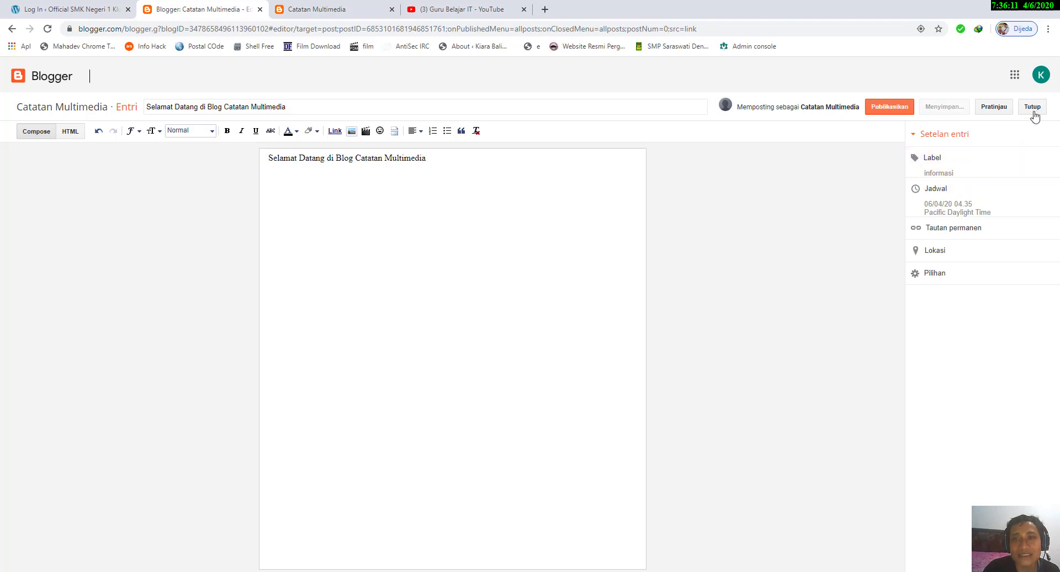
click(1031, 109)
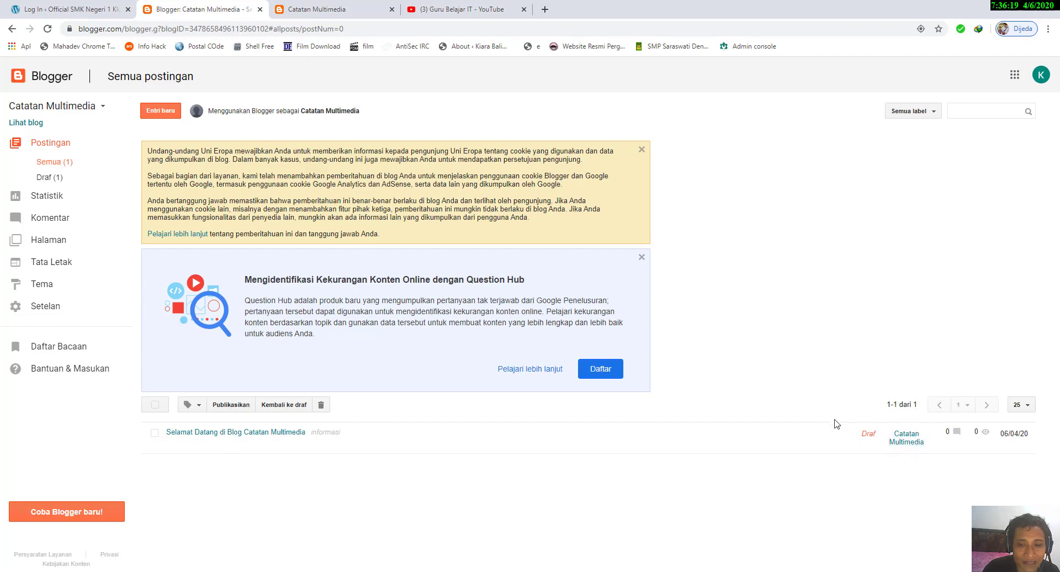
Step: Reload the blog's public page to check how it looks with the welcome post unpublished, and return to the post list
click(319, 3)
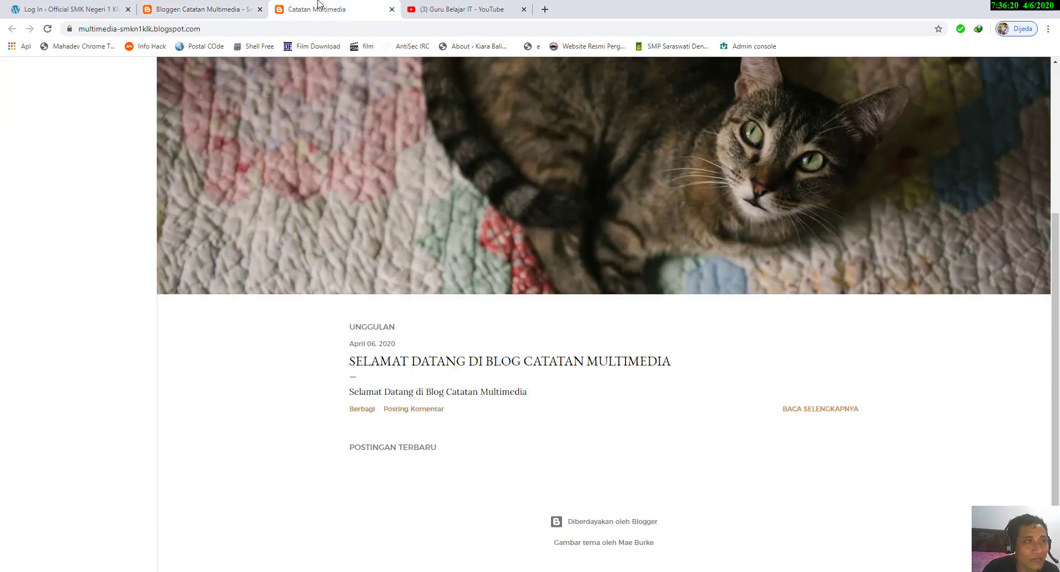
click(48, 29)
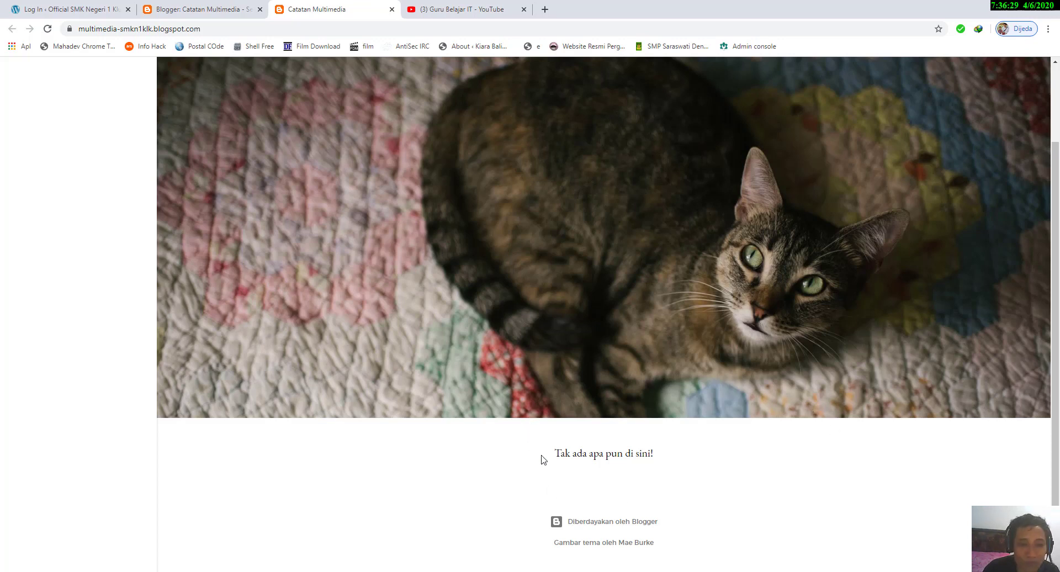
scroll(643, 480, up, 2)
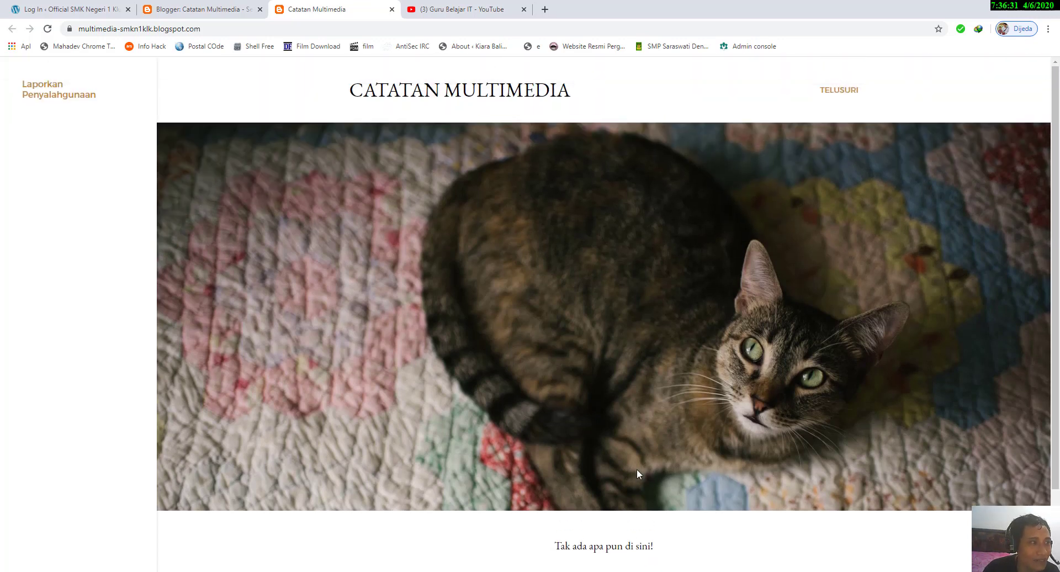
click(199, 9)
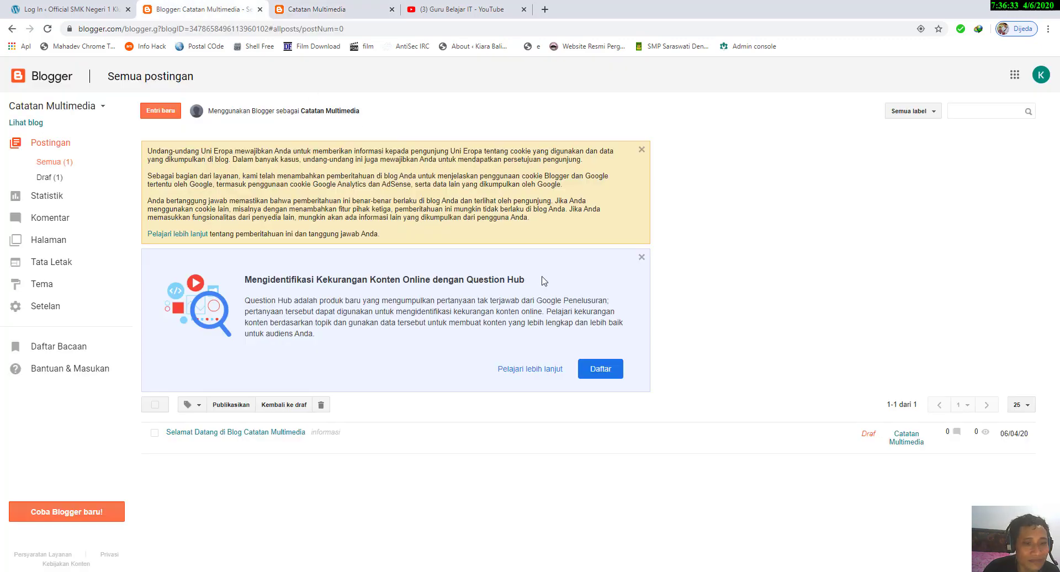
Step: Open the draft welcome post for editing and publish it again
mouse_move(890, 440)
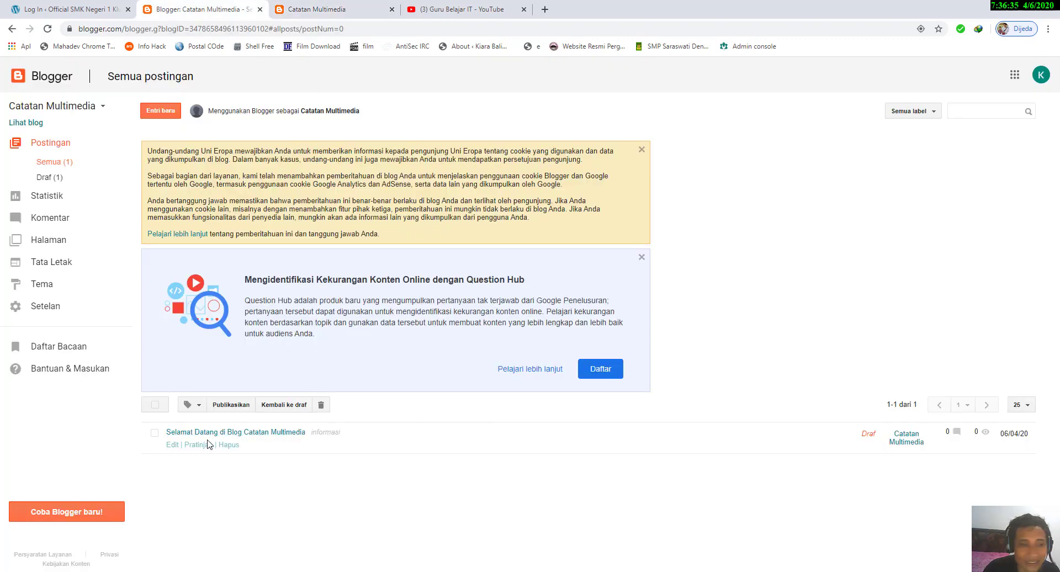
click(171, 445)
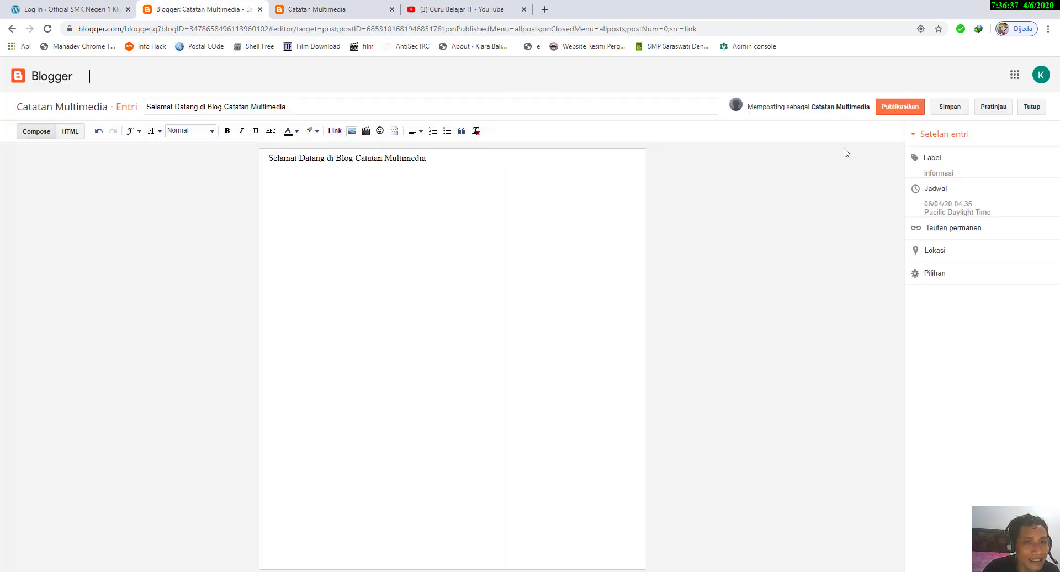
click(900, 107)
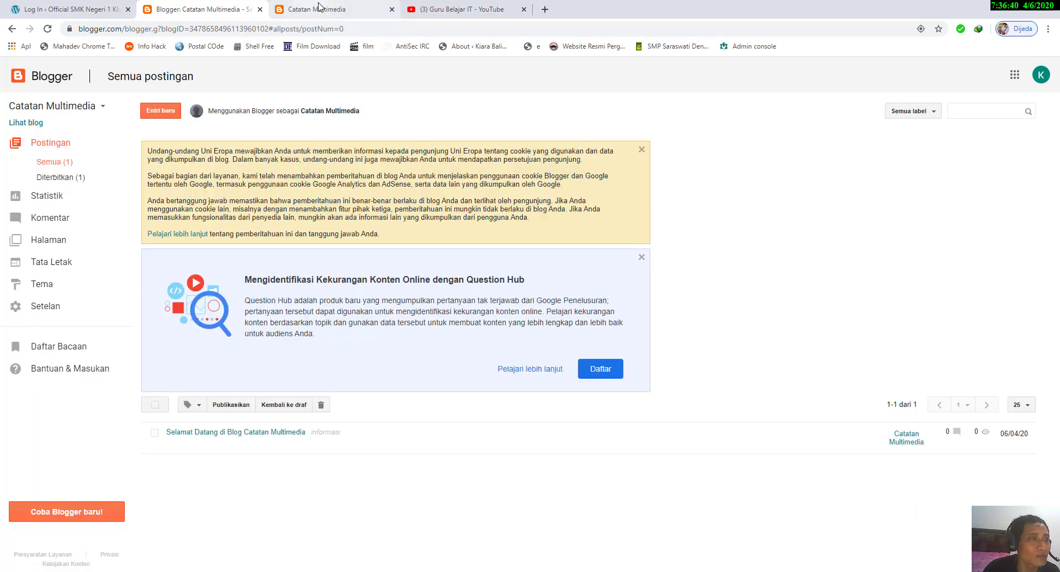
Step: Reload the public blog page to view the republished welcome post and return to the post list
click(319, 8)
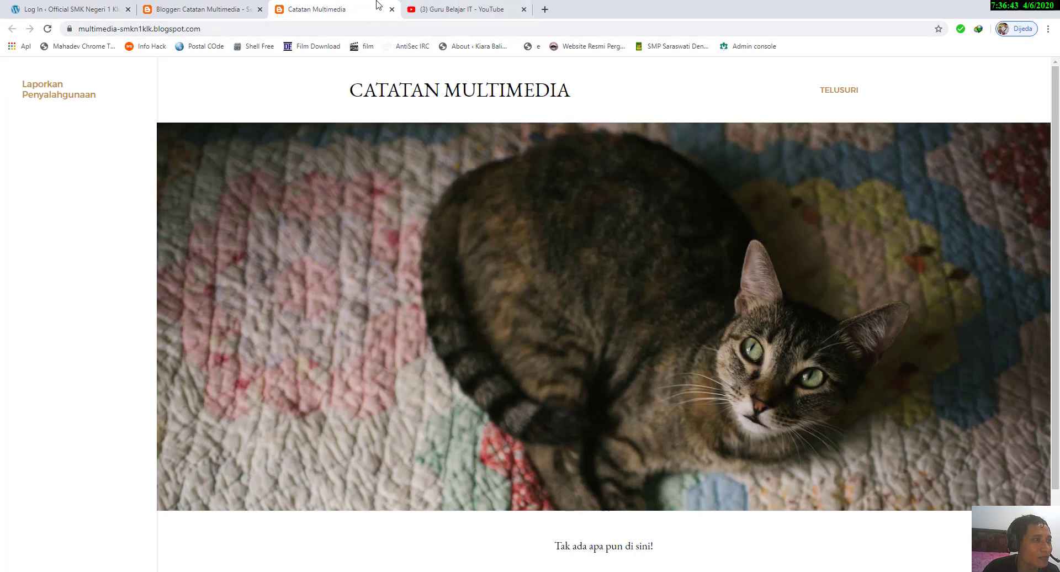
click(48, 29)
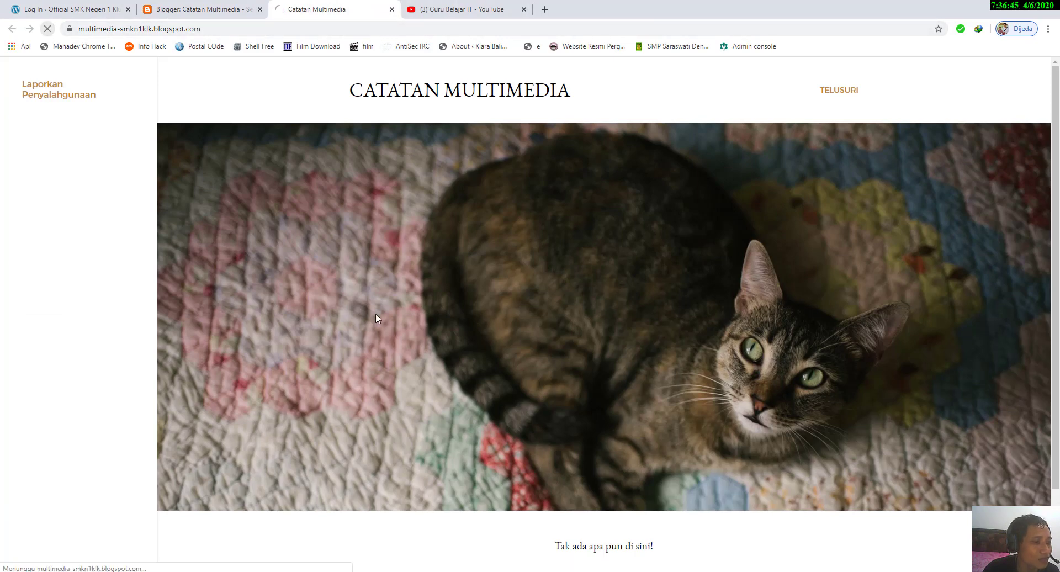
scroll(378, 314, down, 4)
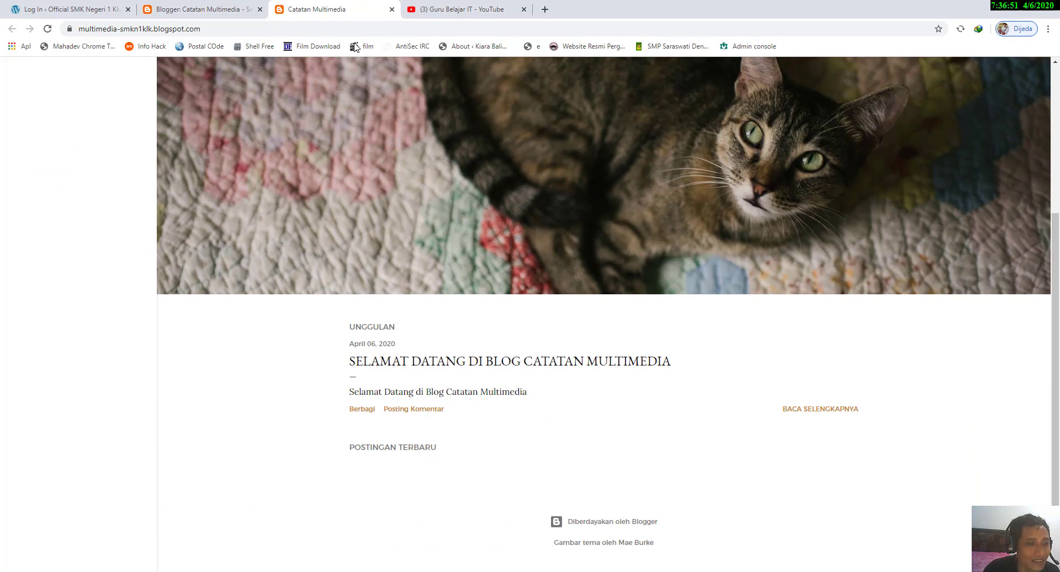
click(208, 8)
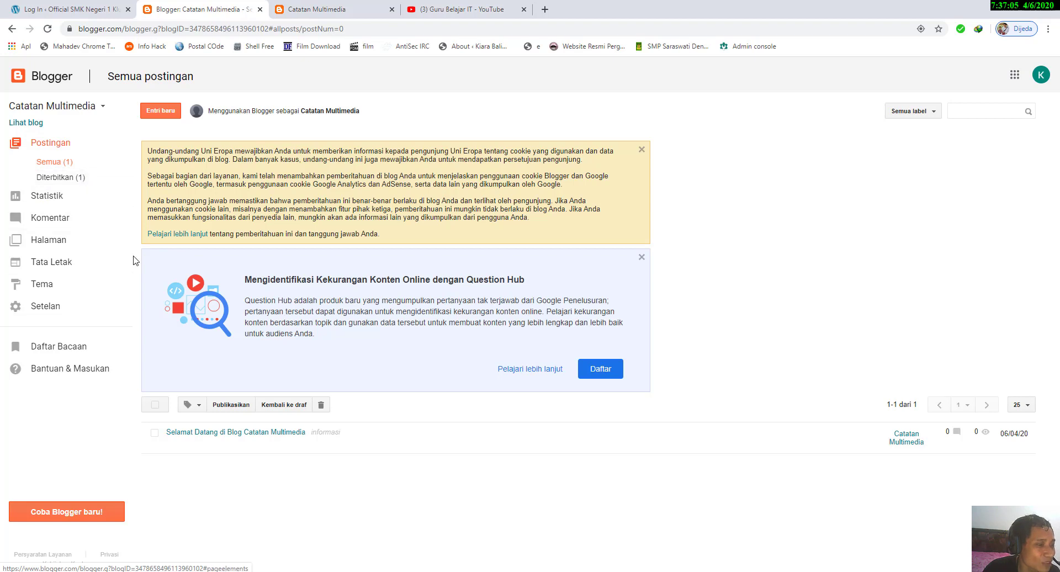
Step: Create a new post titled "Draft blm publikasi" and copy the title text into its body
click(158, 110)
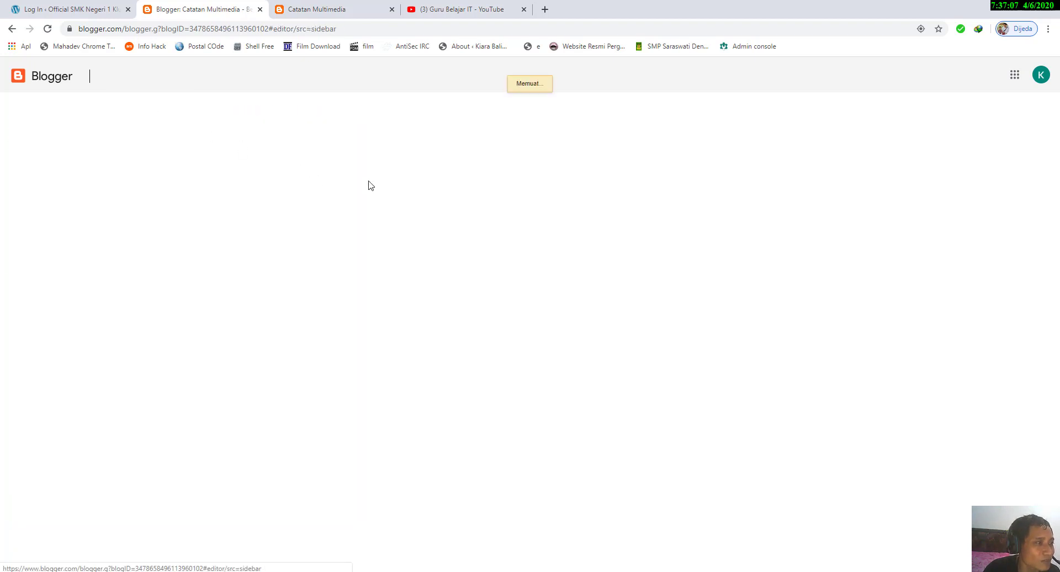
click(360, 105)
text(Deaft)
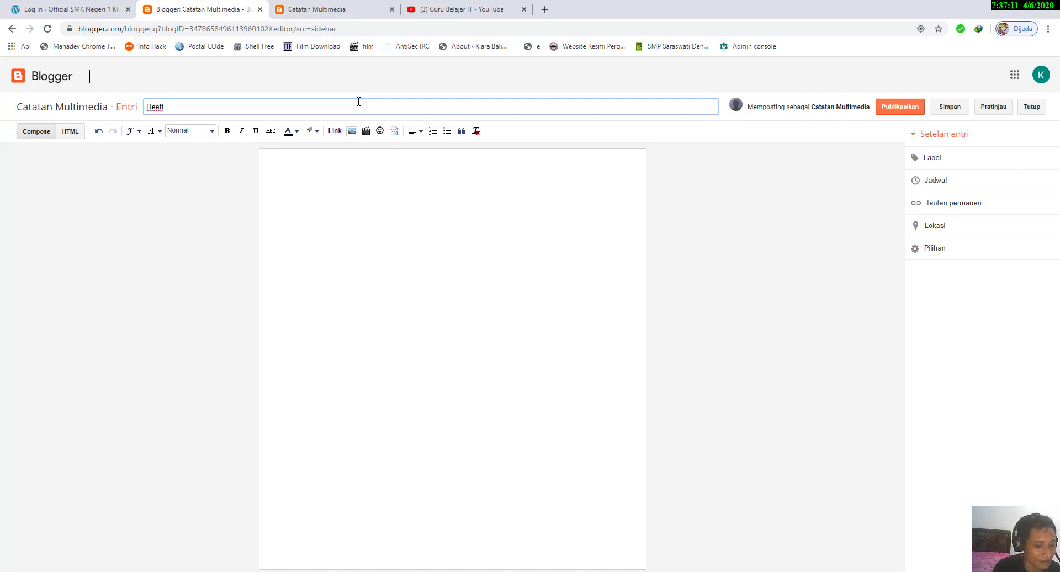
key(BackSpace)
key(BackSpace)
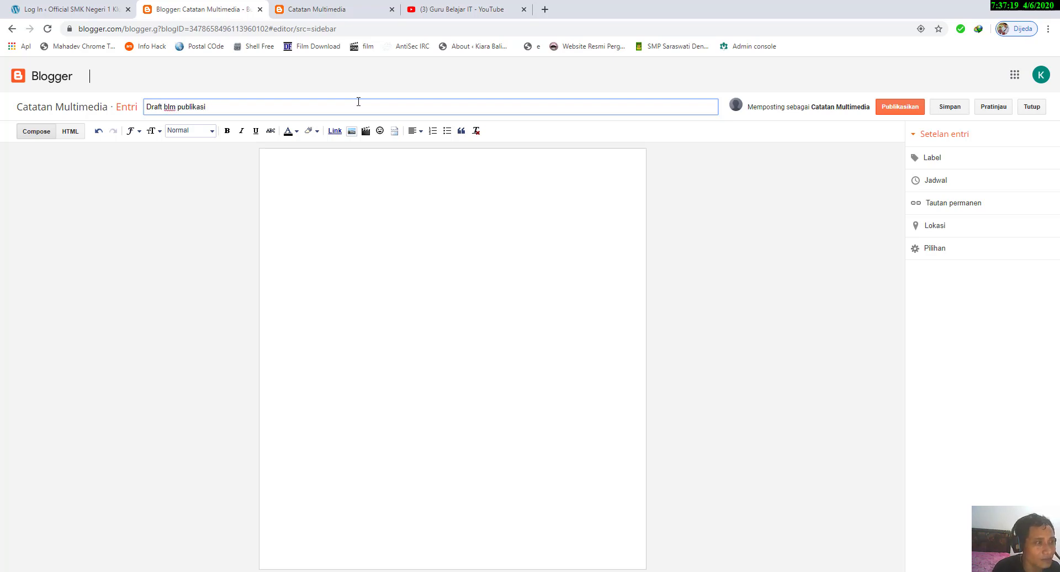
key(ctrl+a)
key(ctrl+c)
click(338, 206)
key(ctrl+v)
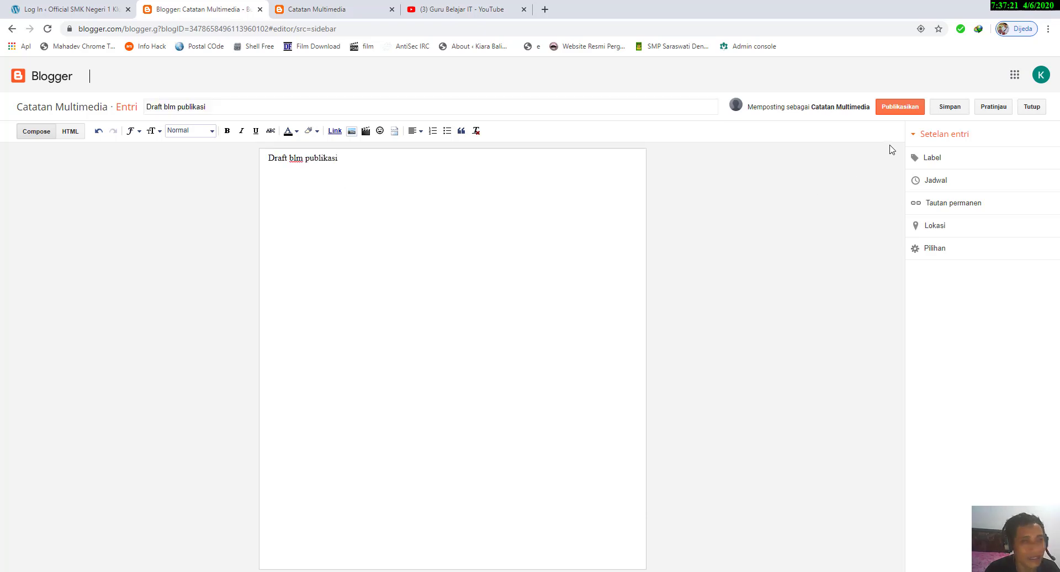
Step: Save the new post as a draft without publishing it and close the editor
click(951, 107)
click(1034, 111)
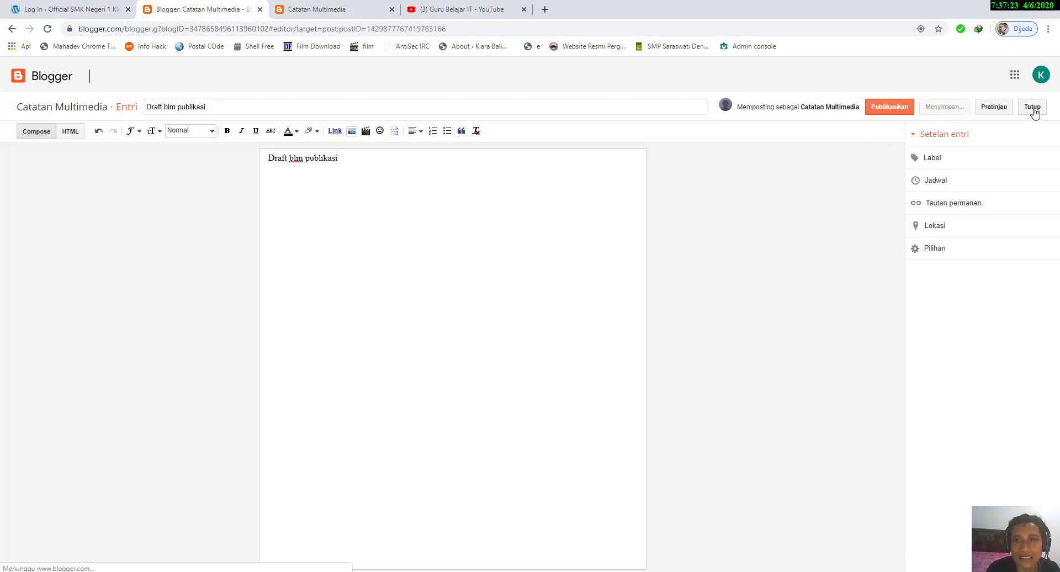
click(1033, 109)
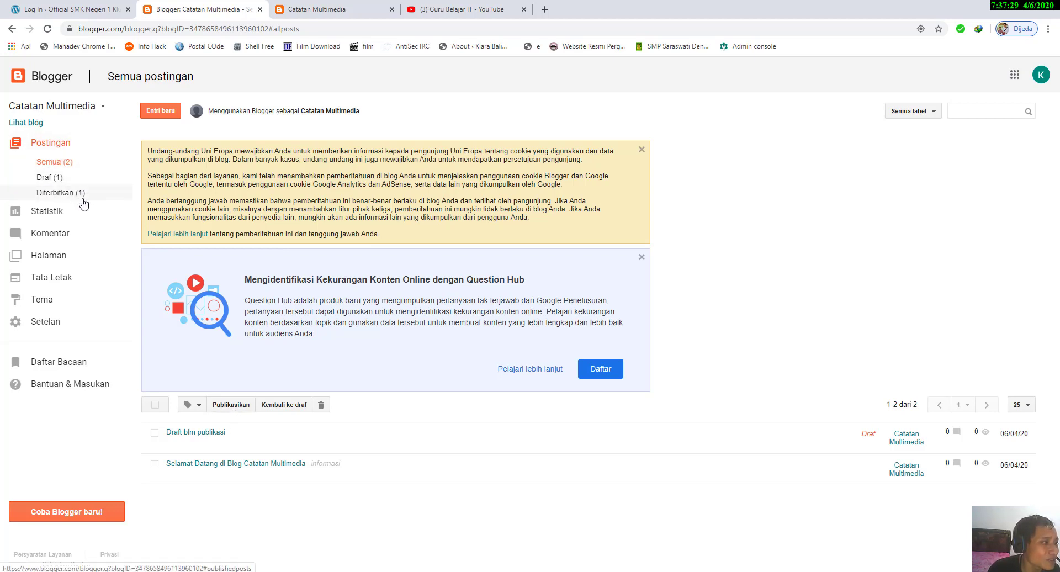
Step: Reload the public blog page to check which posts visitors can see, and return to the Blogger dashboard
click(317, 9)
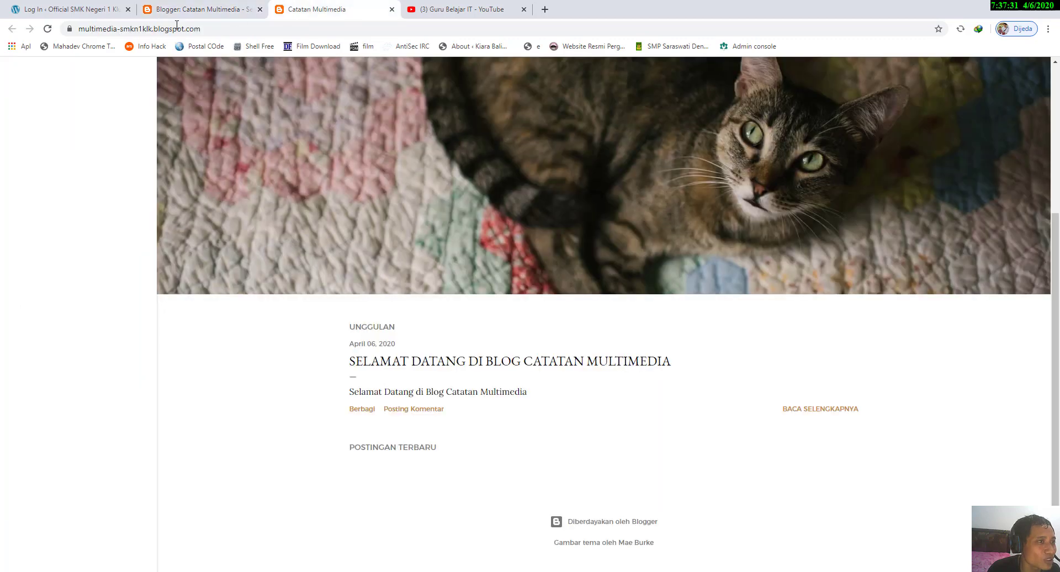
click(48, 29)
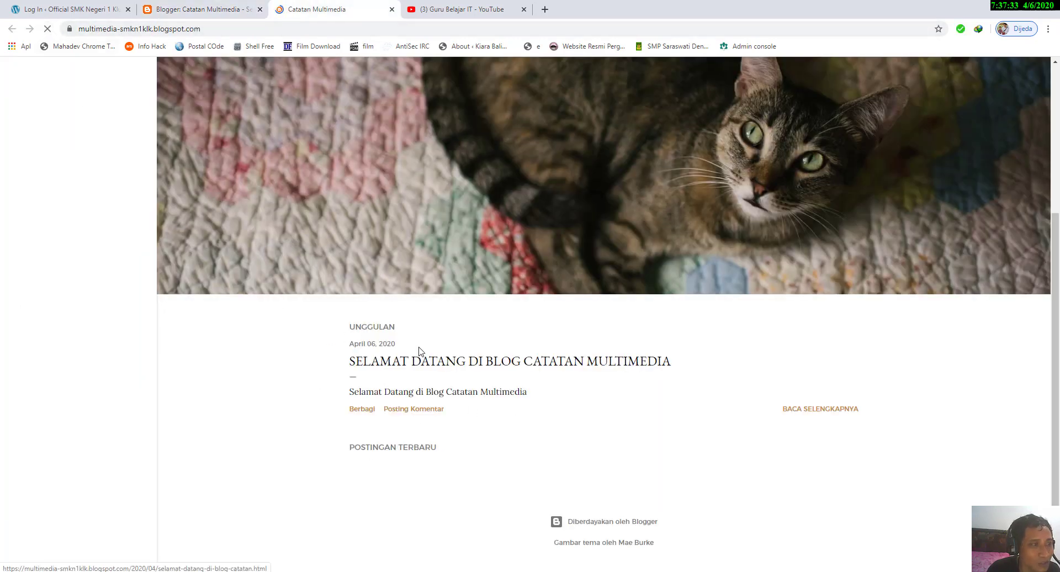
click(236, 8)
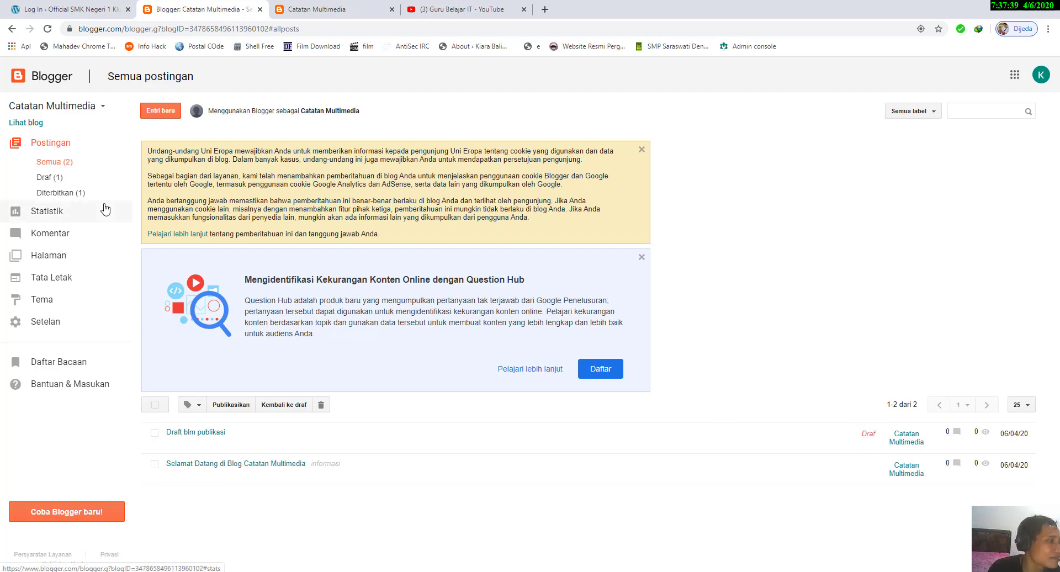
Step: Examine the blog's statistics overview, including the page view graph, view counts and traffic sources
click(44, 211)
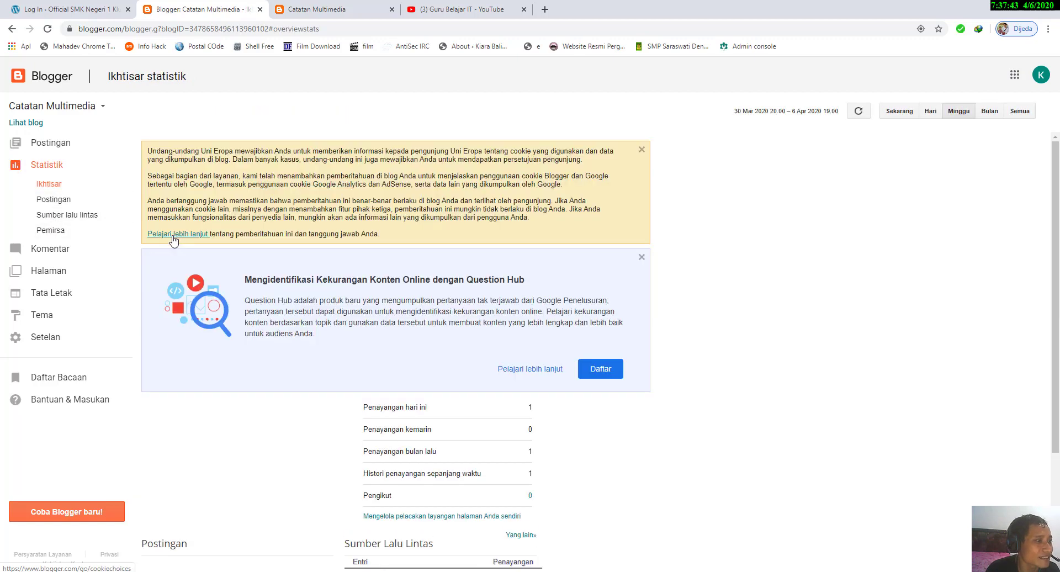
scroll(293, 310, down, 3)
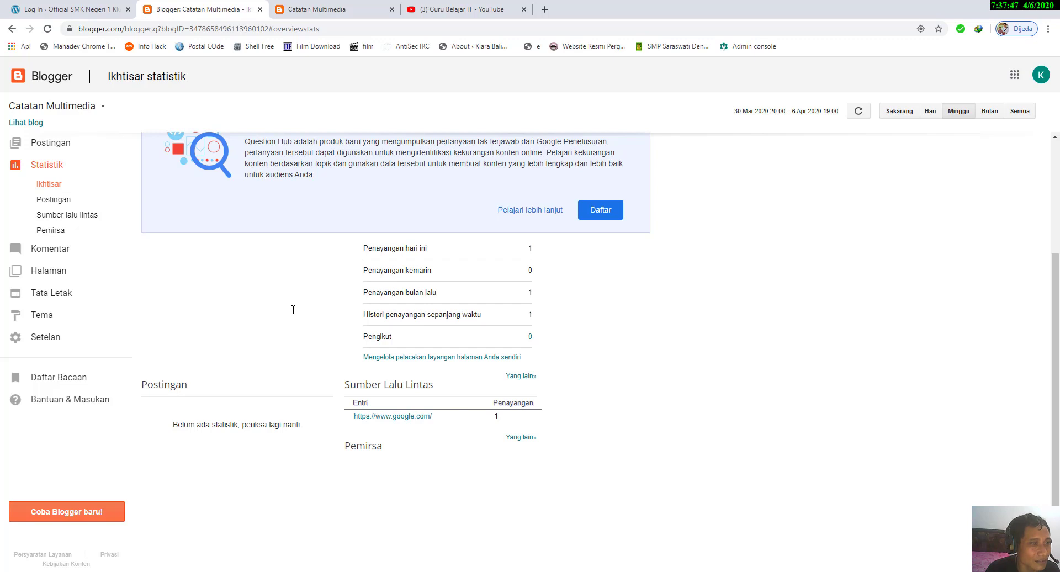
scroll(293, 309, up, 3)
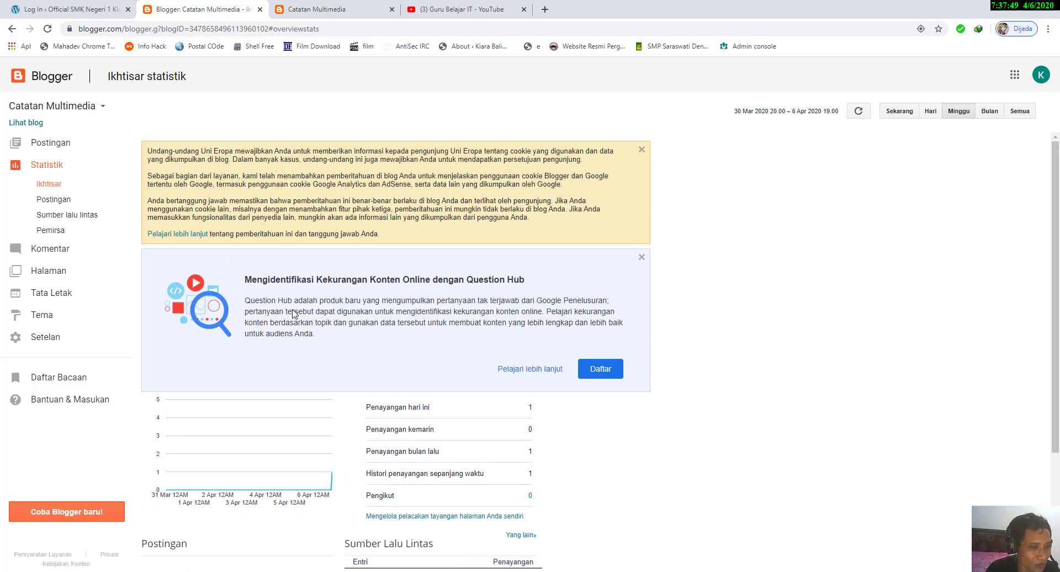
scroll(294, 314, down, 2)
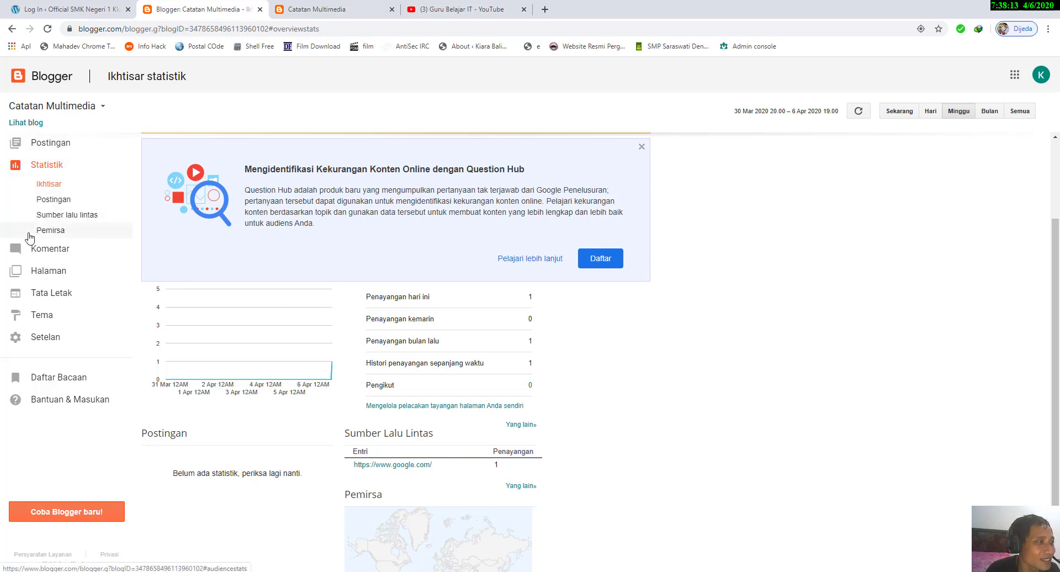
Step: View the blog's detailed statistics for posts, traffic sources and audience
click(55, 198)
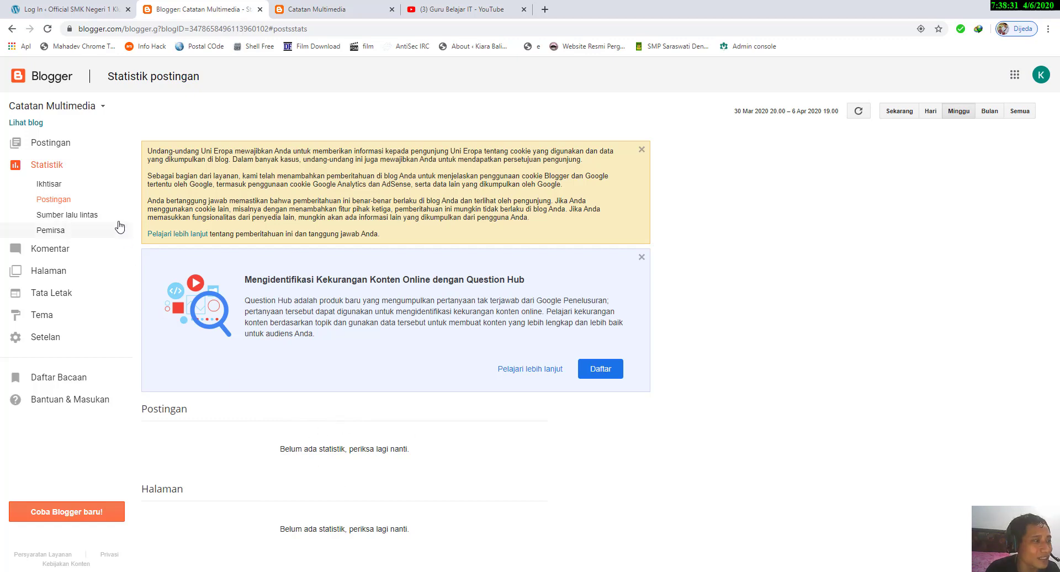
click(83, 215)
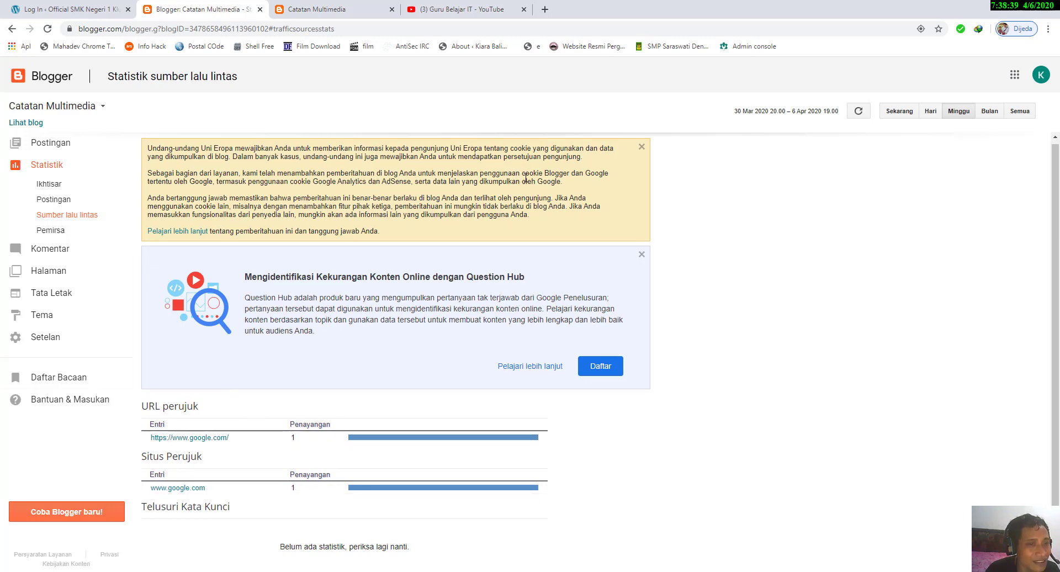
click(56, 236)
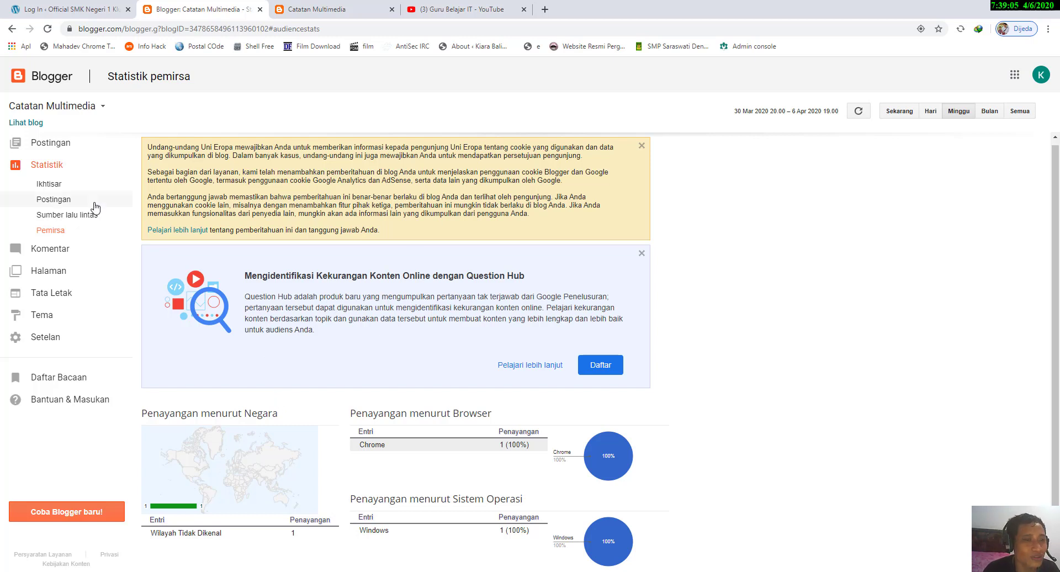
Step: View the published comments page and the welcome post's comment form on the public blog, ending back at the comments page
click(39, 252)
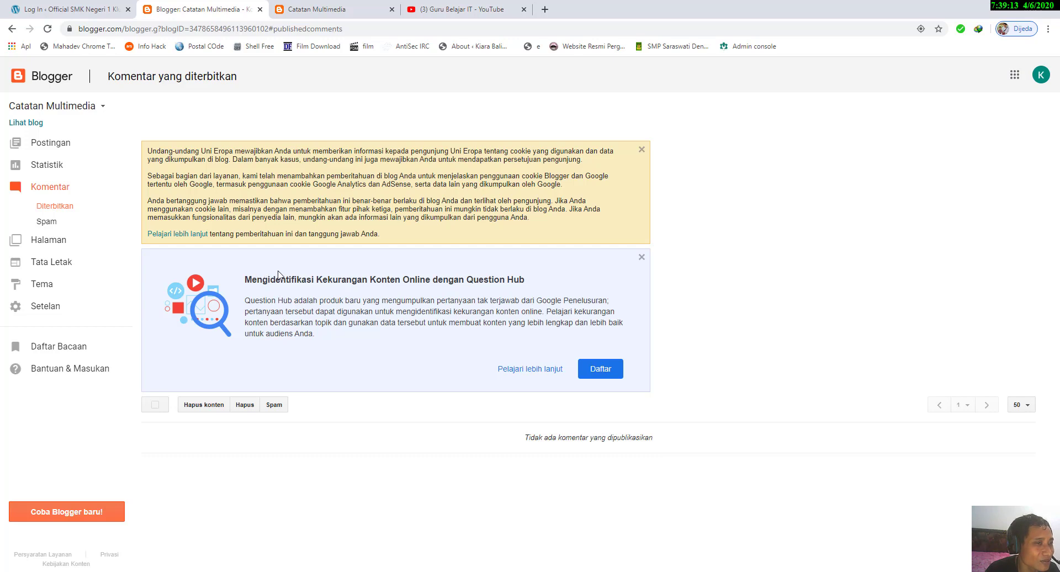
click(317, 9)
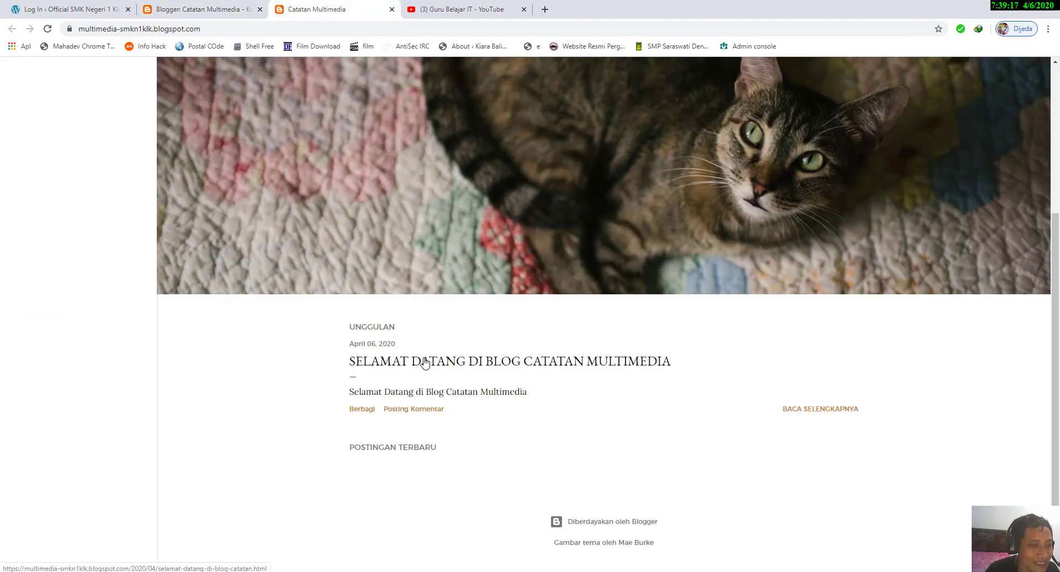
click(479, 361)
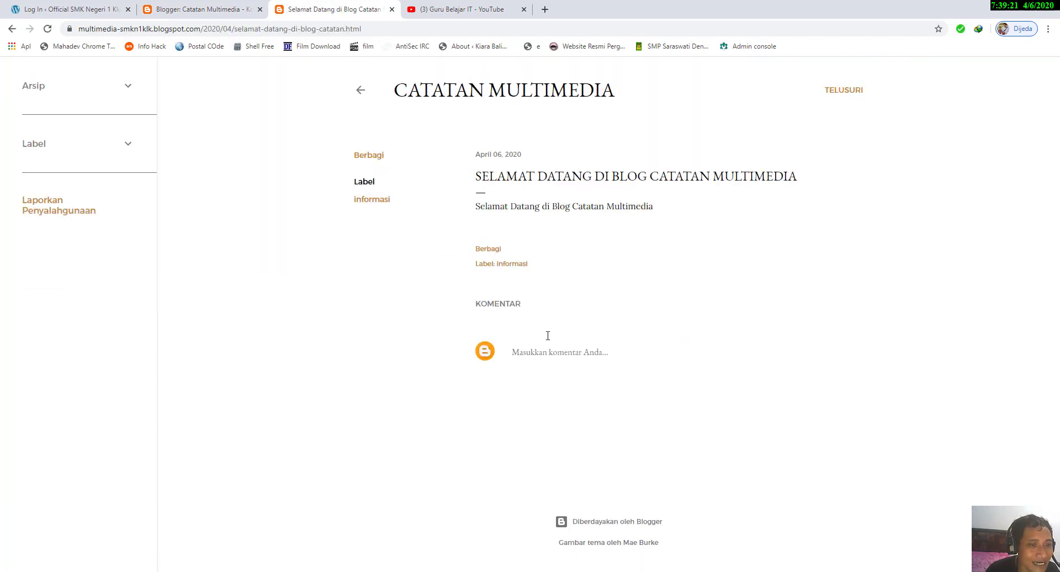
click(548, 350)
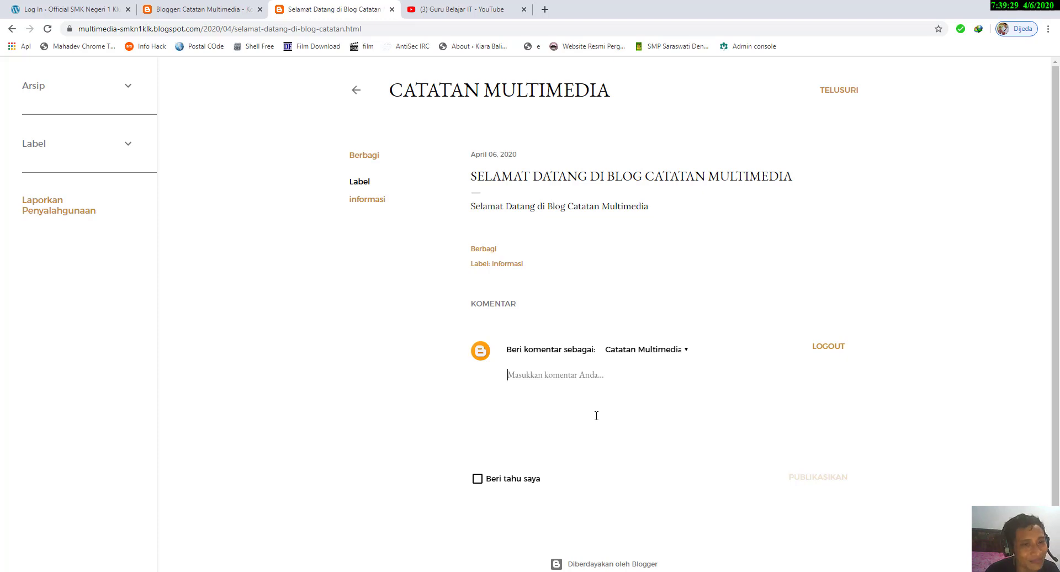
click(210, 7)
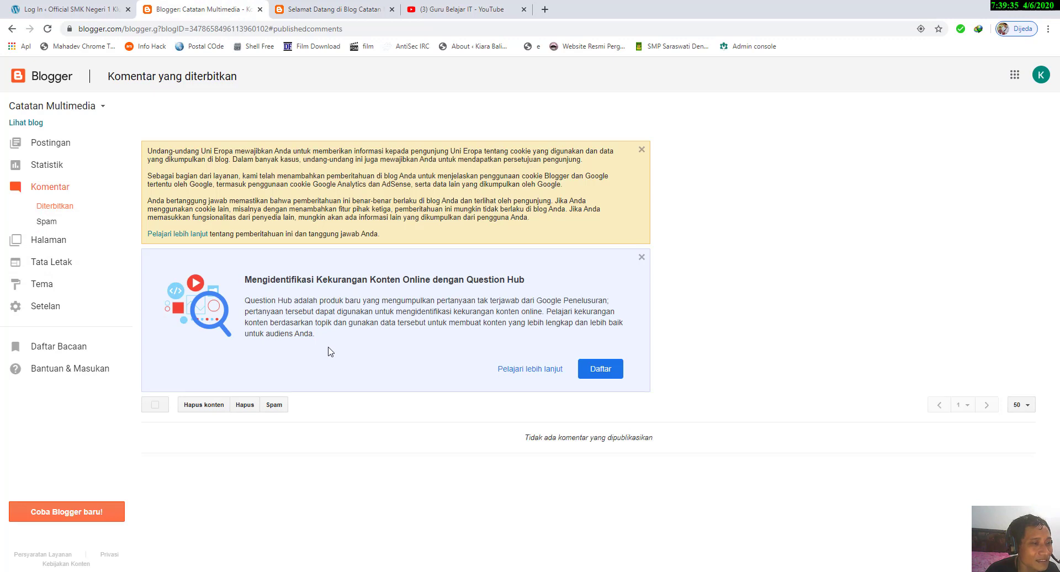
Step: Publish the comment "pertama kali berkunjung" on the welcome post as Catatan Multimedia, with follow-up notifications left off
click(300, 5)
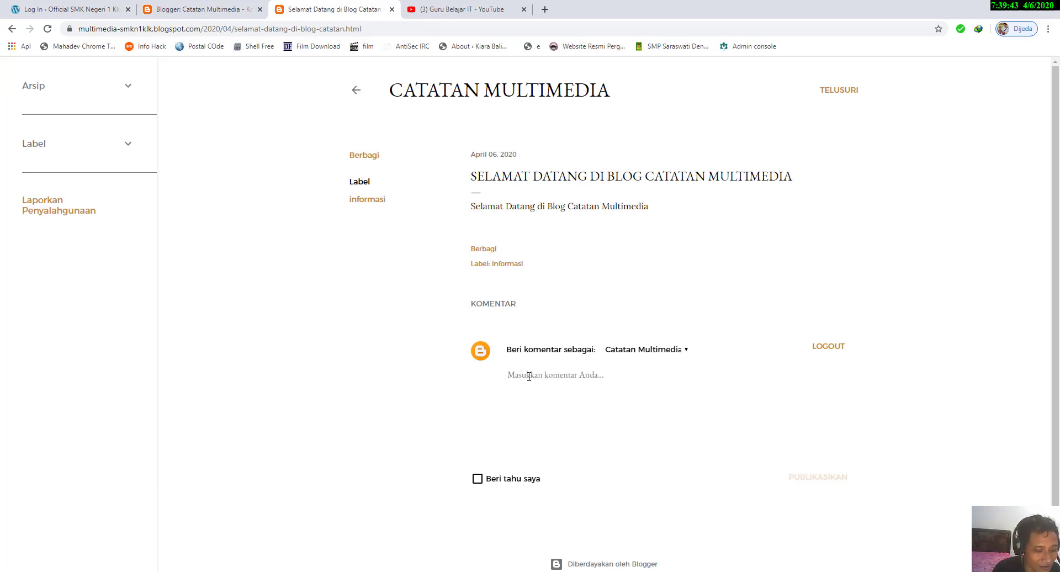
text(P)
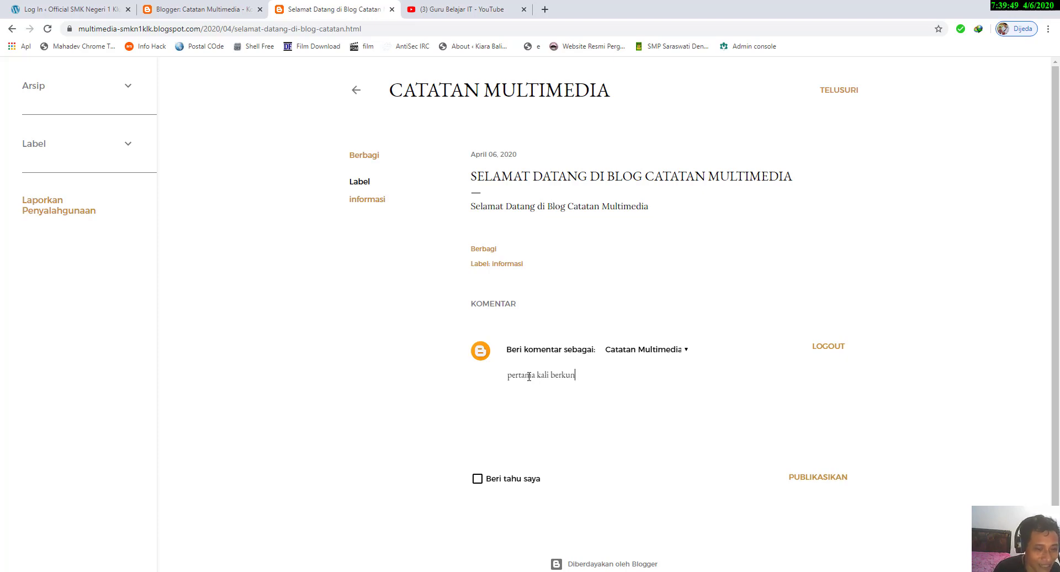
text(ertama kali berkunjunbg)
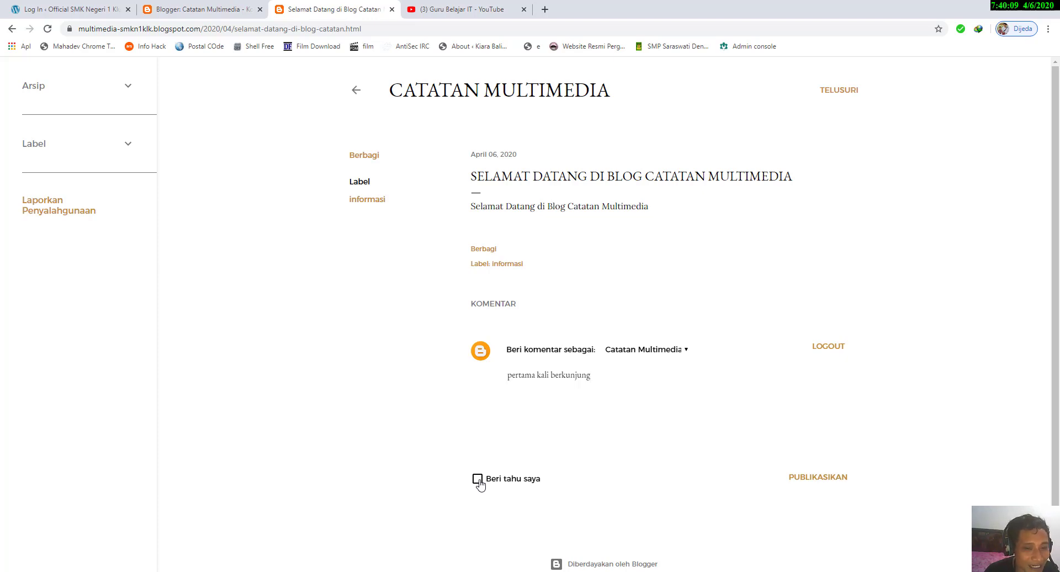
click(477, 479)
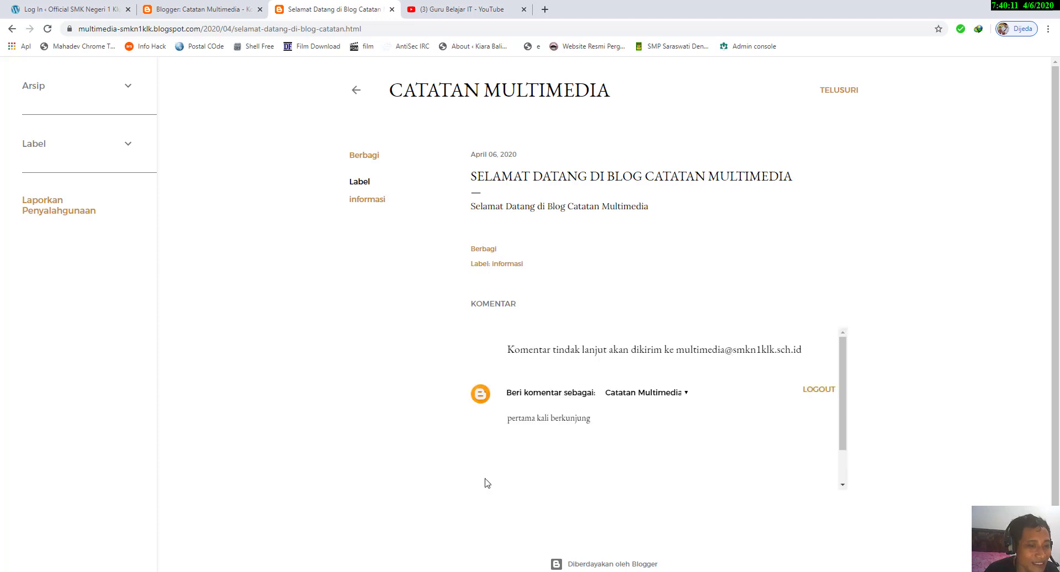
scroll(497, 472, down, 1)
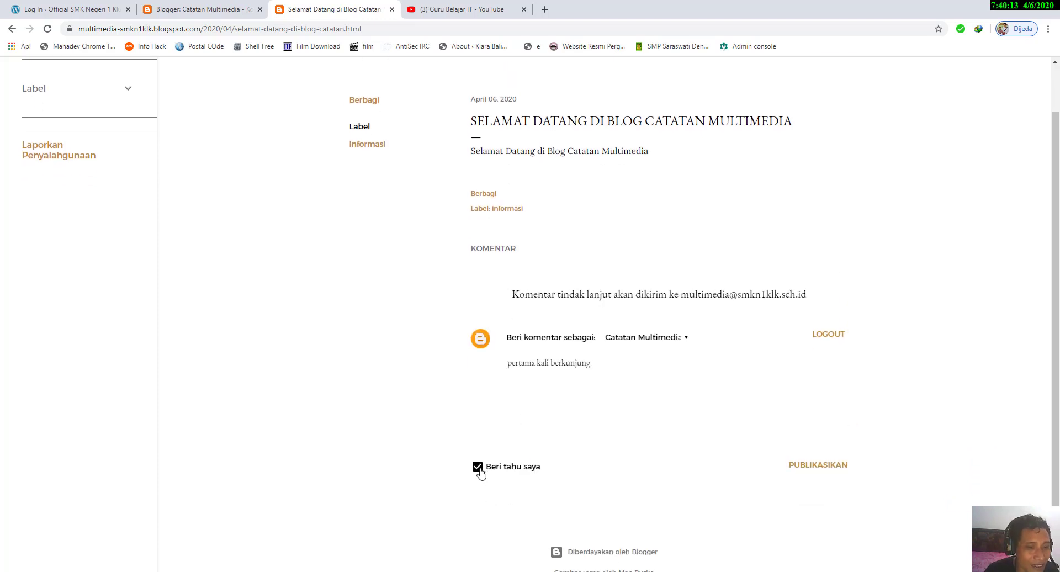
click(478, 467)
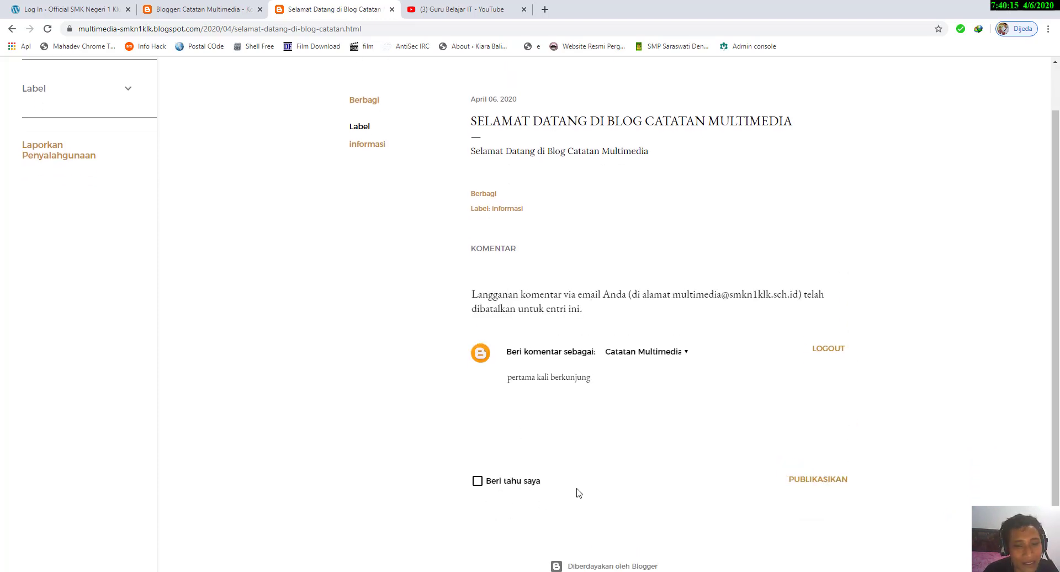
click(809, 486)
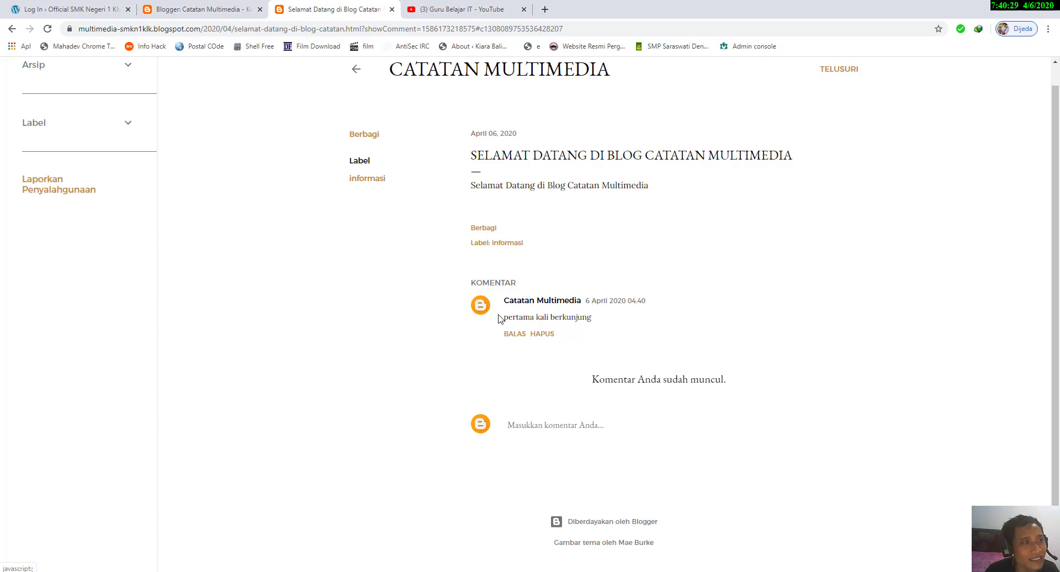
Step: Dismiss the Question Hub notice on the dashboard's published comments page and reload the comment list
click(197, 9)
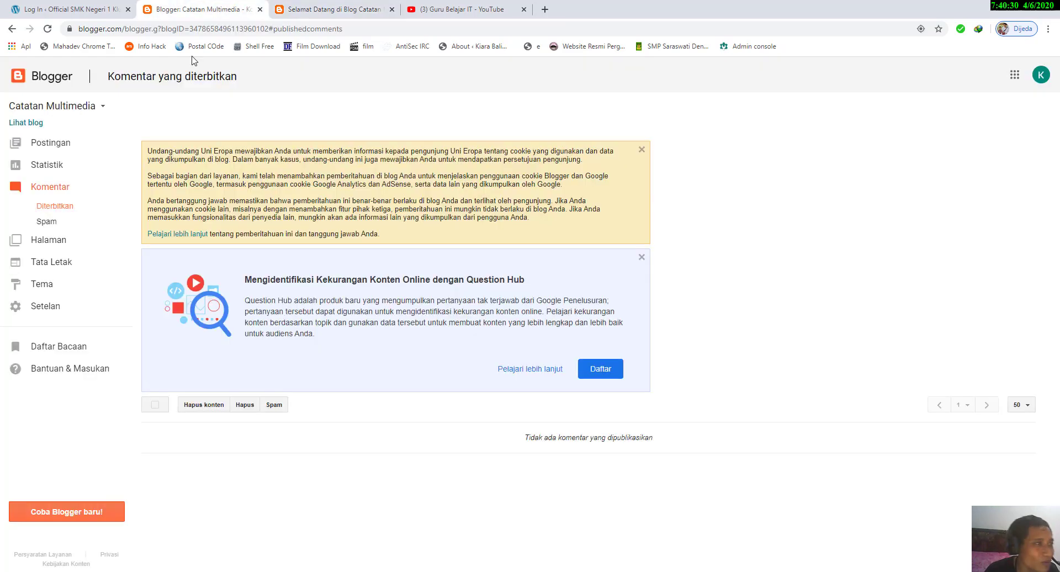
click(67, 189)
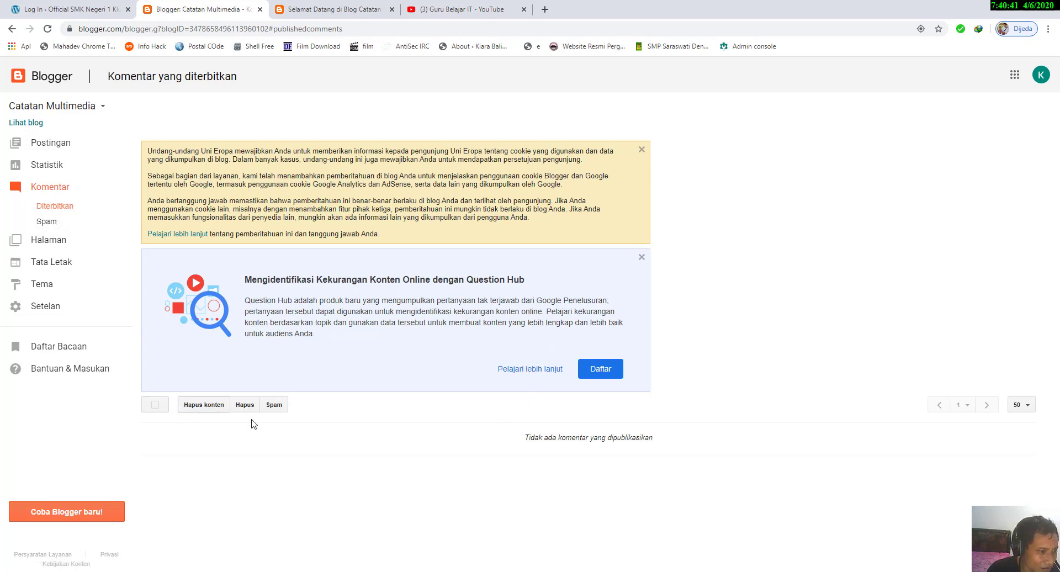
click(642, 258)
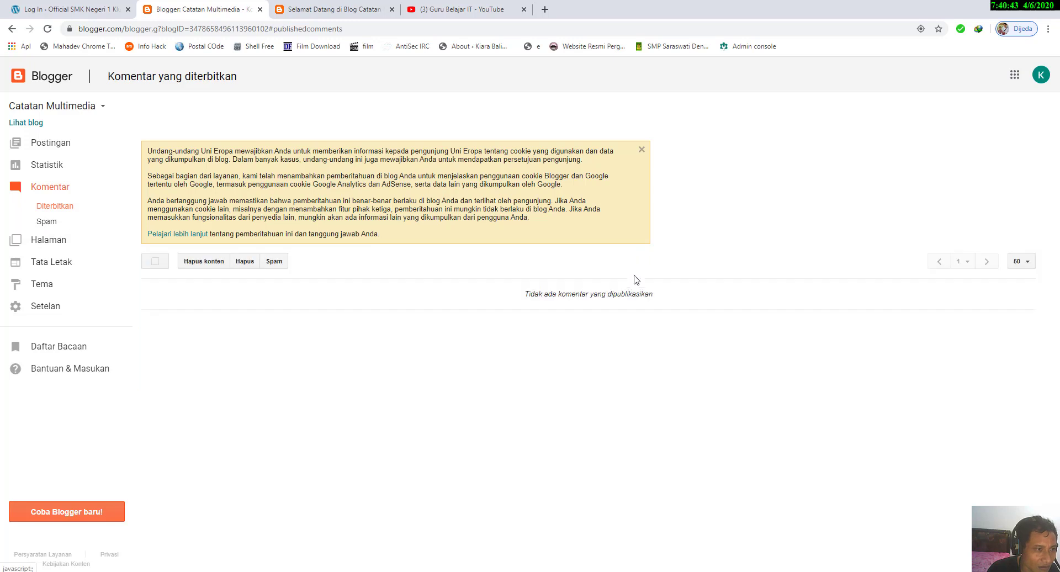
right_click(270, 296)
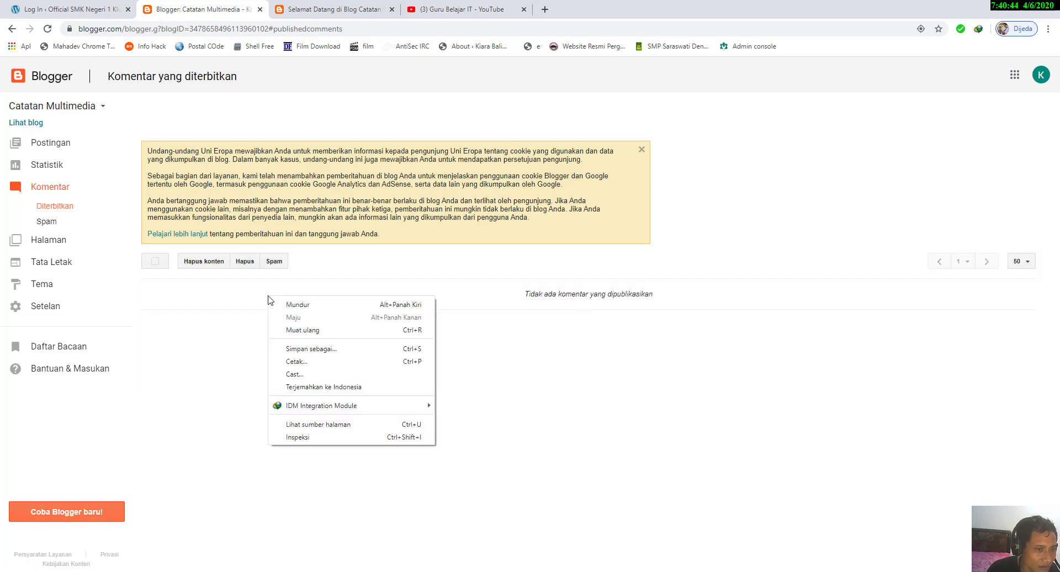
click(299, 333)
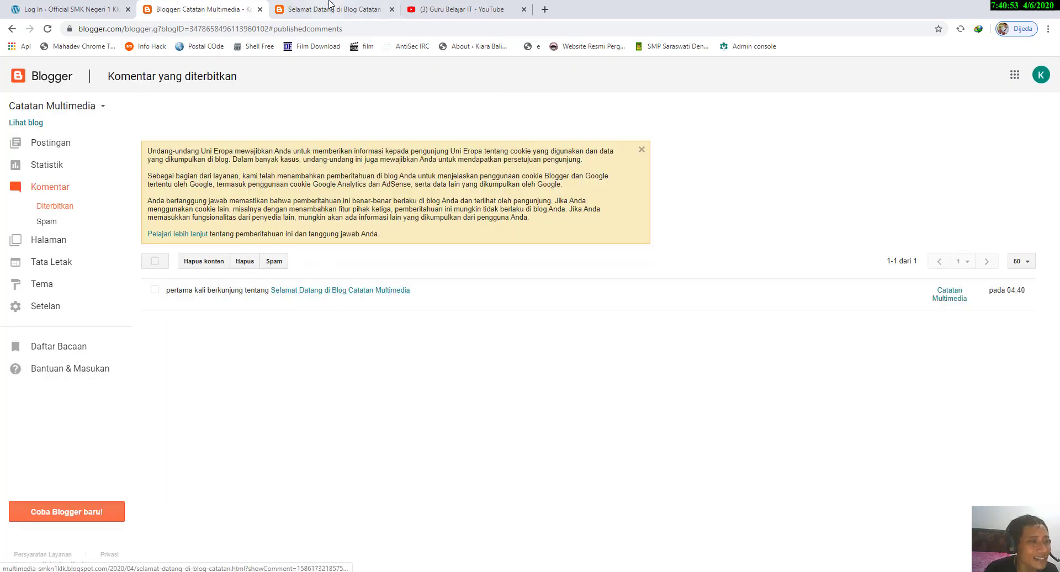
Step: Compare the comment "pertama kali berkunjung" with its public view and delete it from the published comments
mouse_move(201, 303)
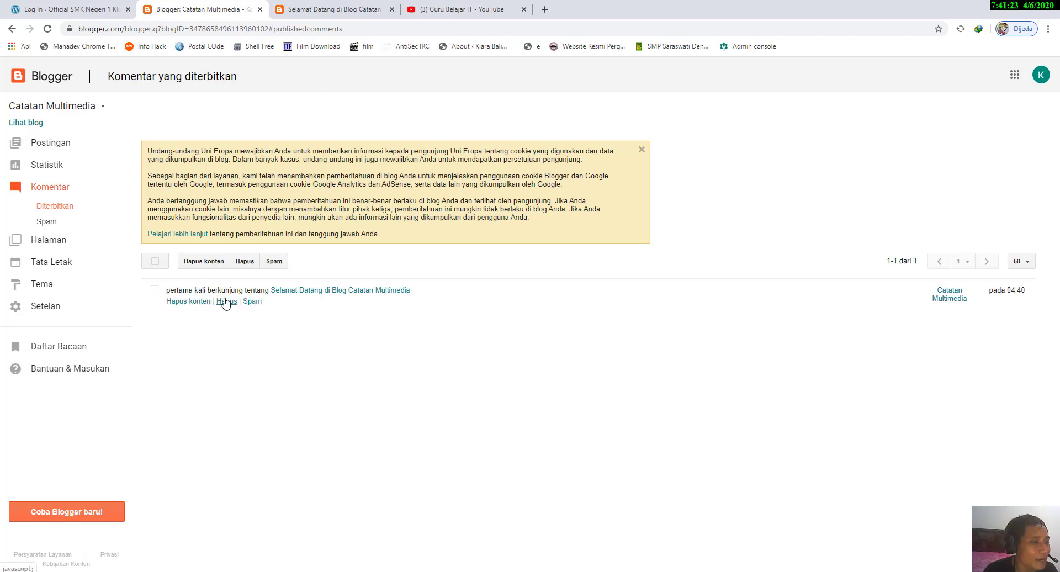
click(323, 9)
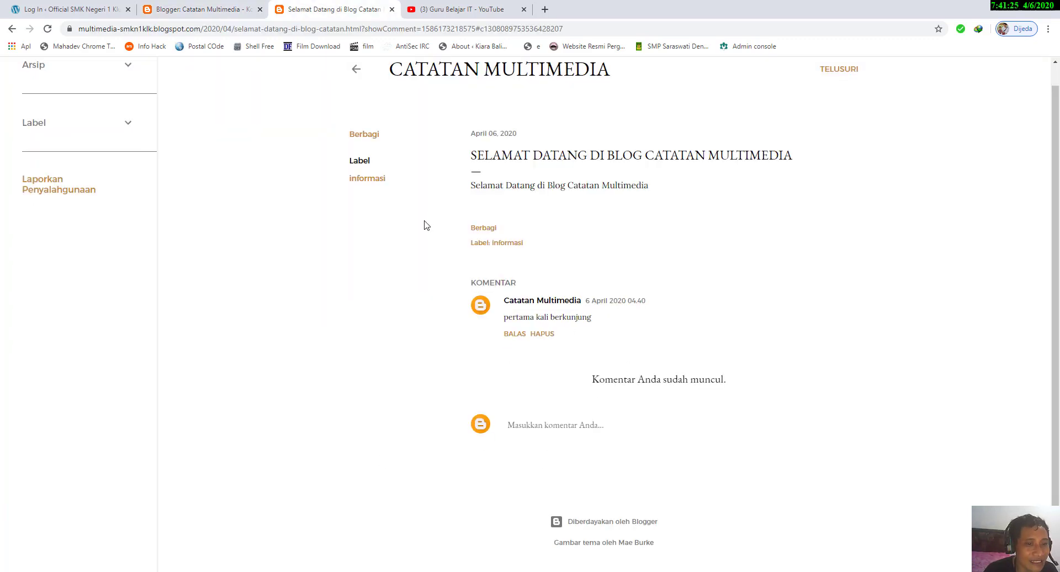
click(199, 8)
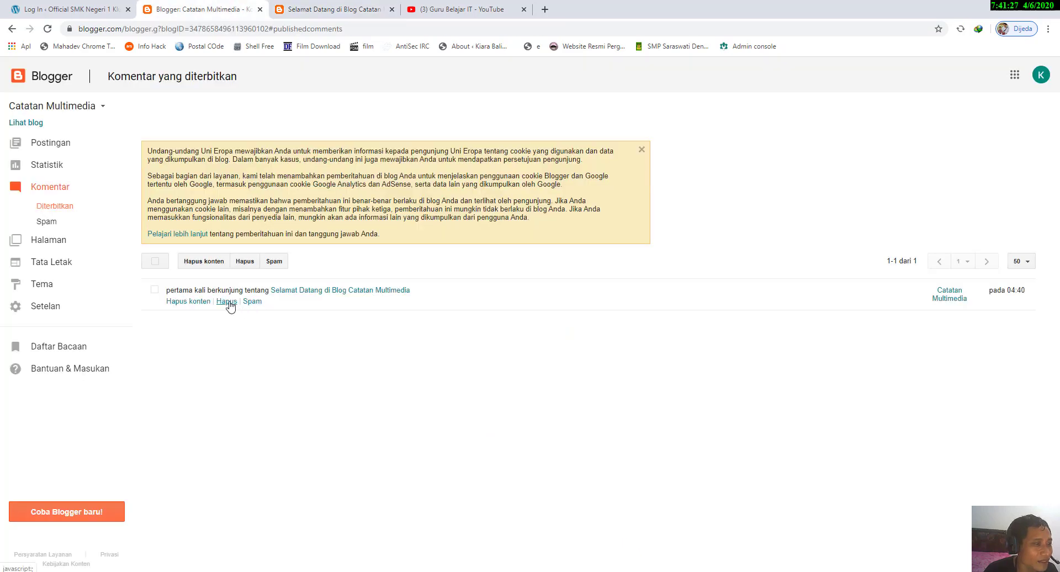
click(224, 303)
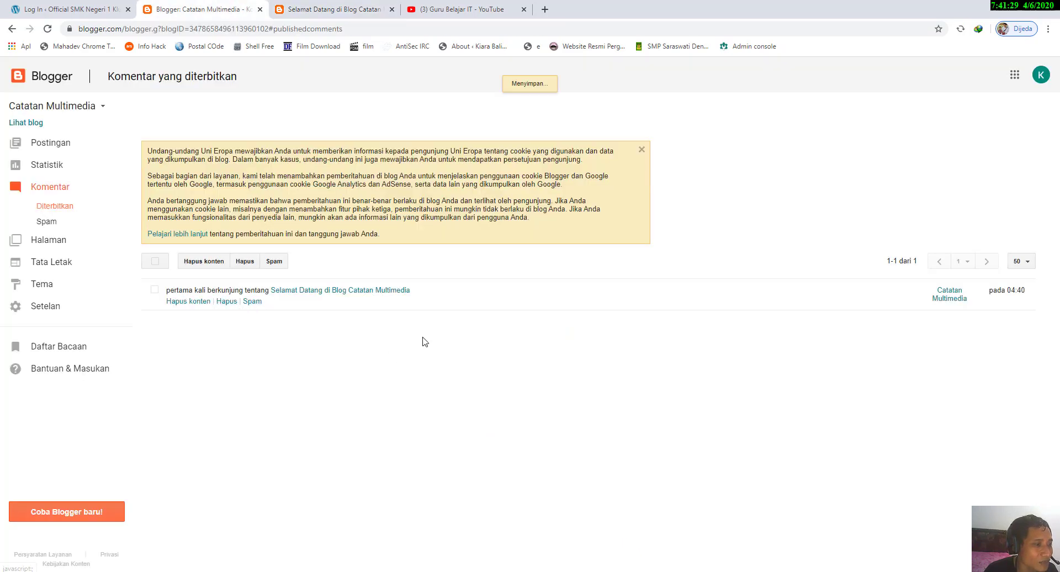
Step: Reload the public welcome post and compare its comment section with the dashboard's published comments
click(295, 8)
click(48, 30)
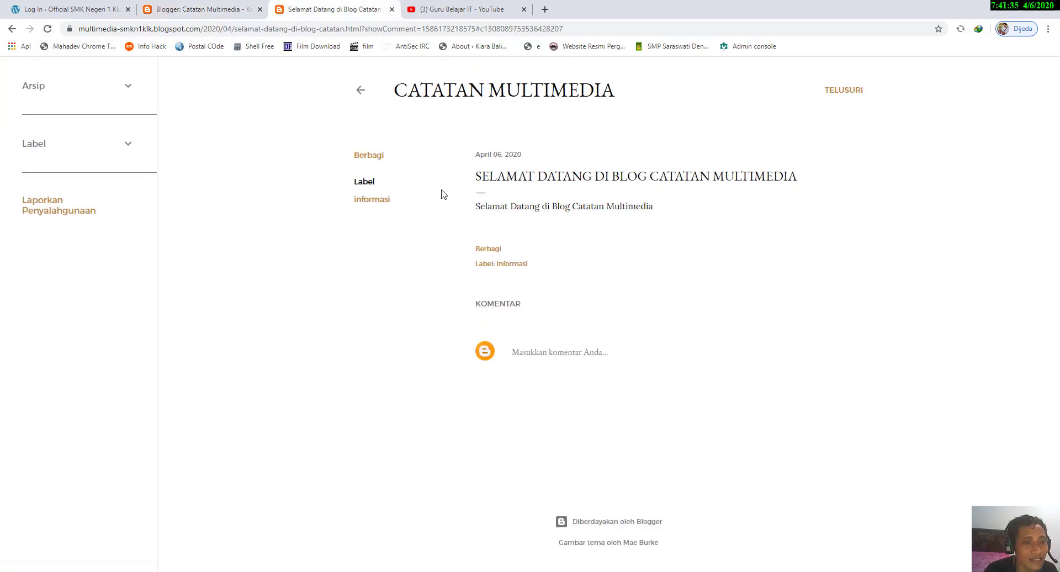
click(183, 9)
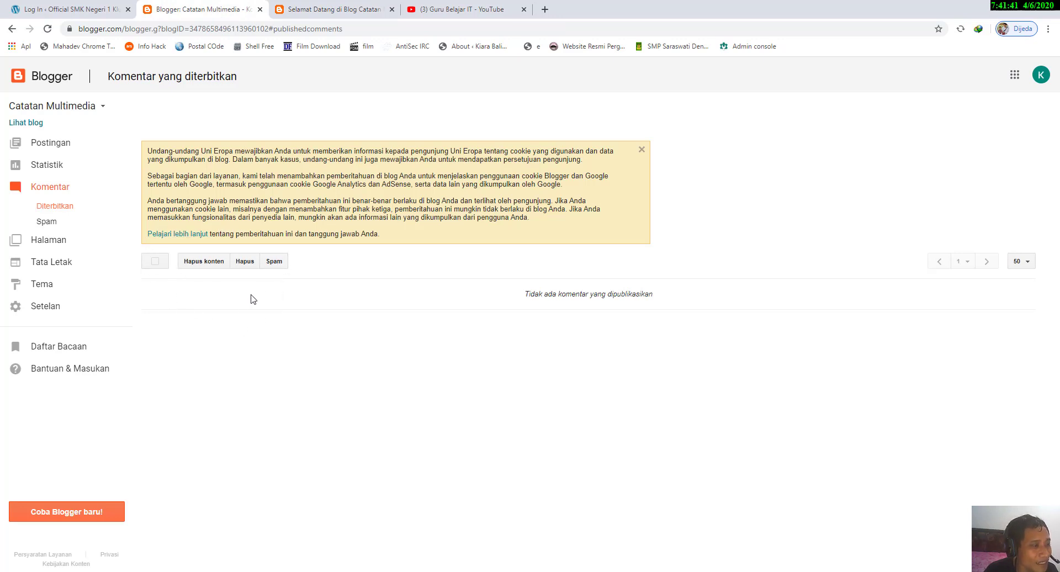
click(326, 7)
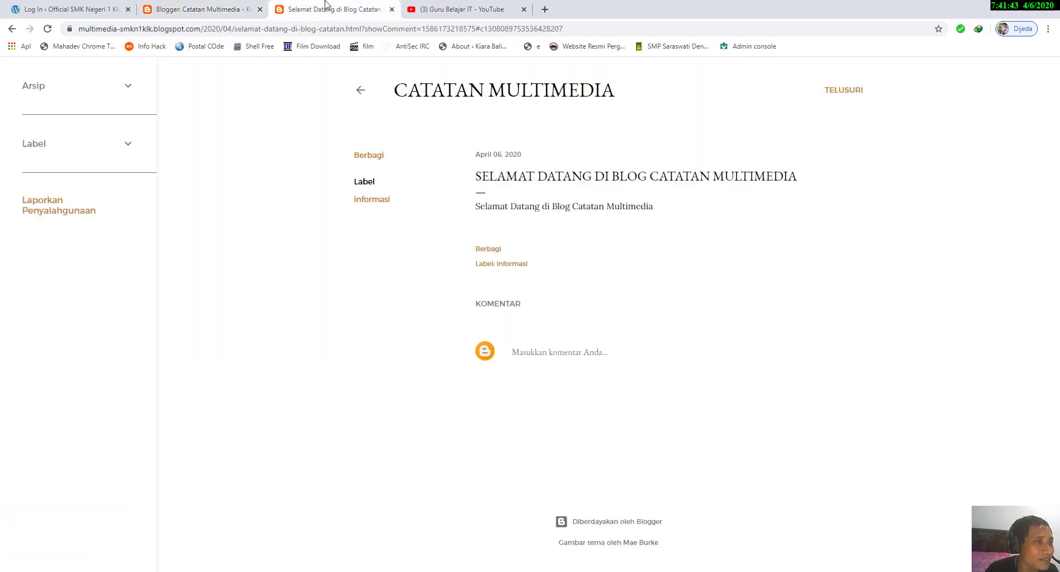
Step: View the spam comments page in the blog's dashboard and try its select-all option
click(231, 5)
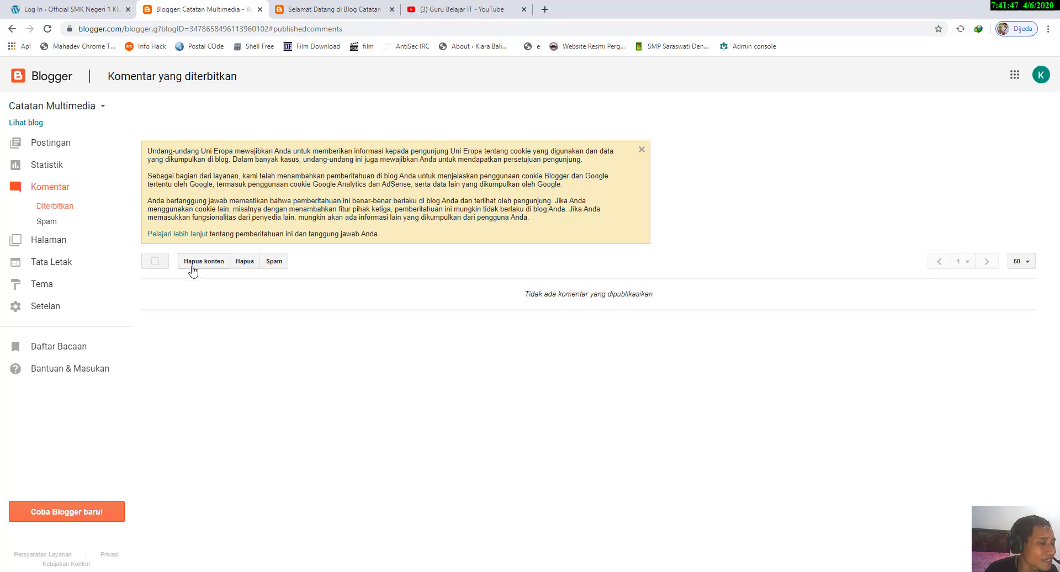
click(46, 221)
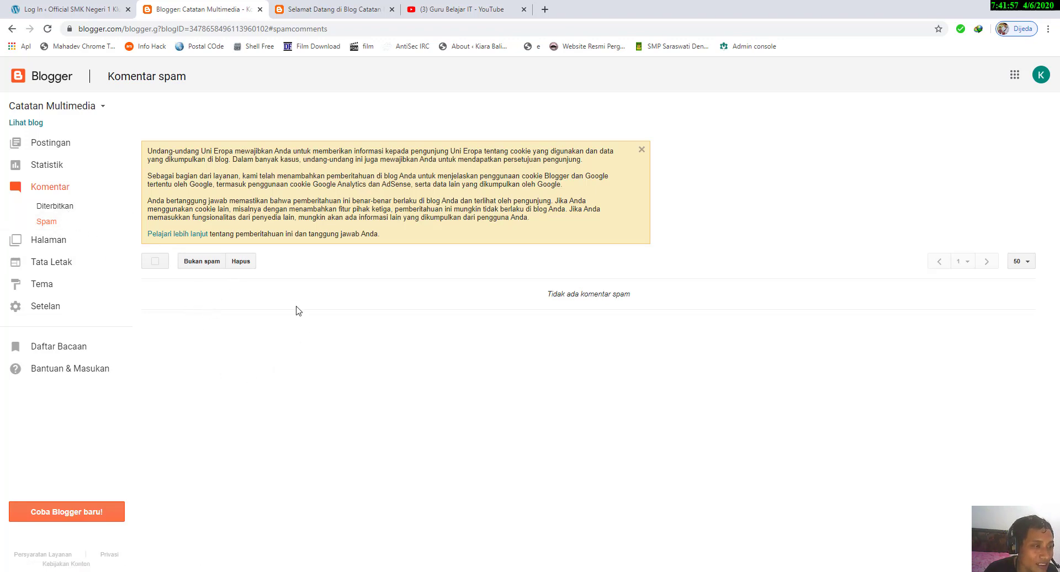
click(155, 265)
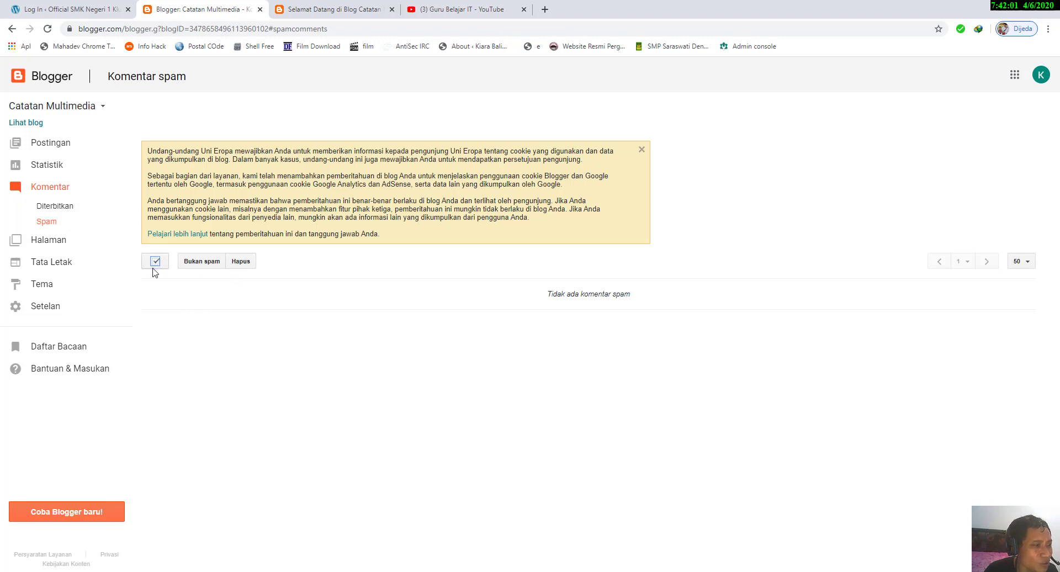
click(154, 267)
Step: Create a new blog page titled "Penulis"
click(40, 246)
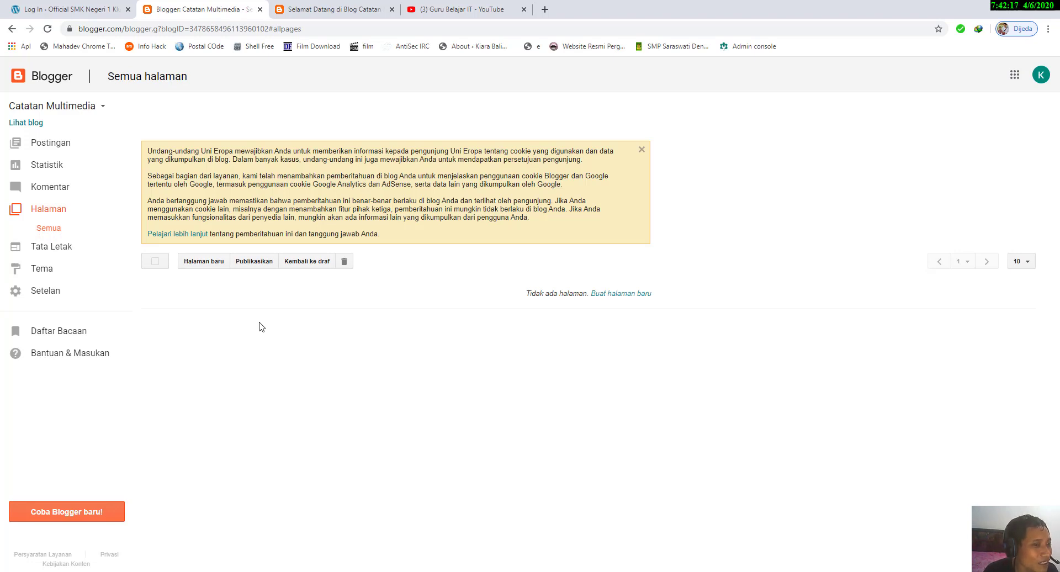
click(215, 267)
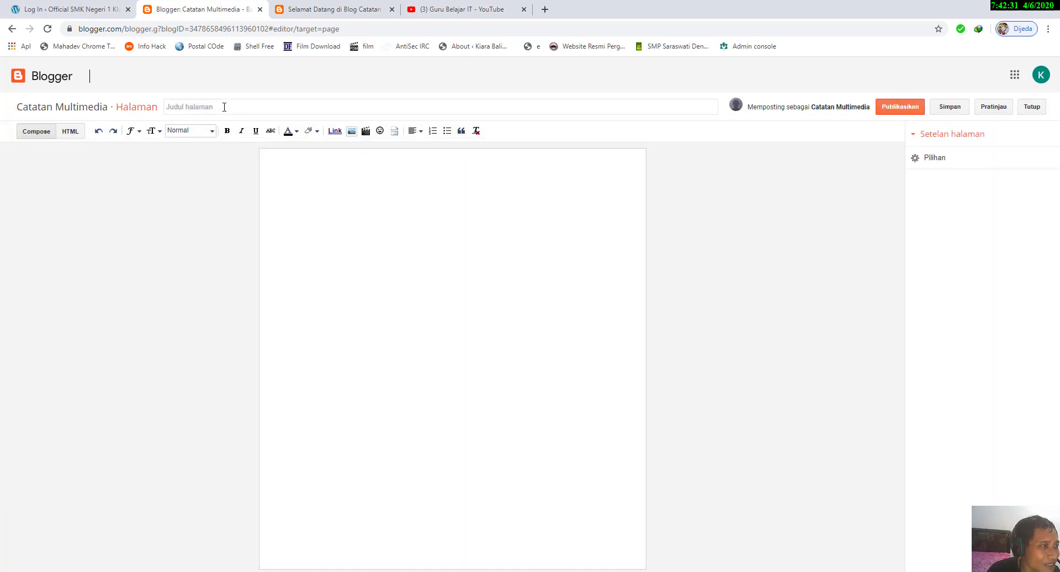
click(224, 106)
text(Penulis)
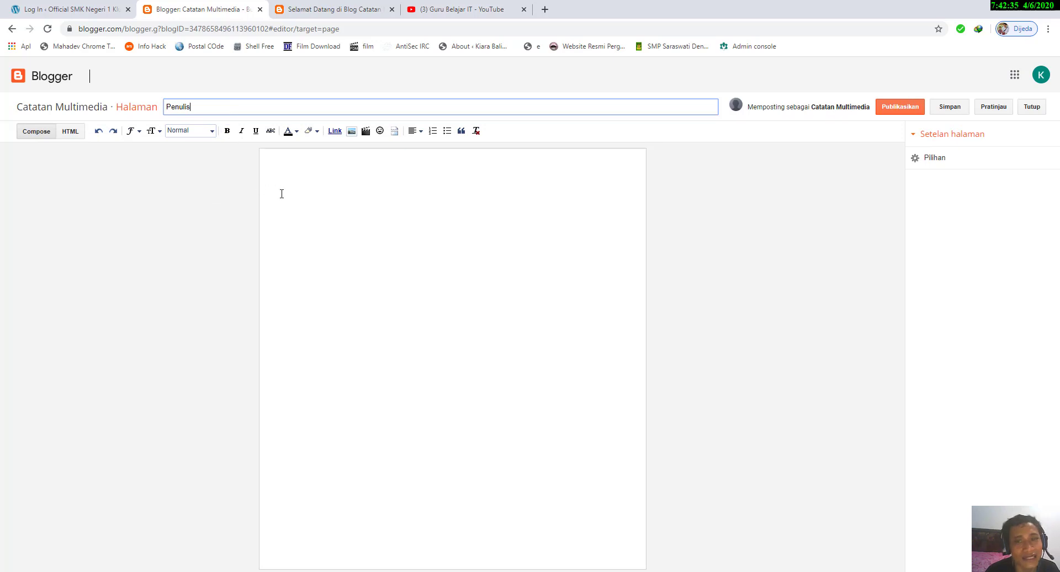
Step: Enter "Admin Blog" as the first line of the Penulis page's body
click(348, 204)
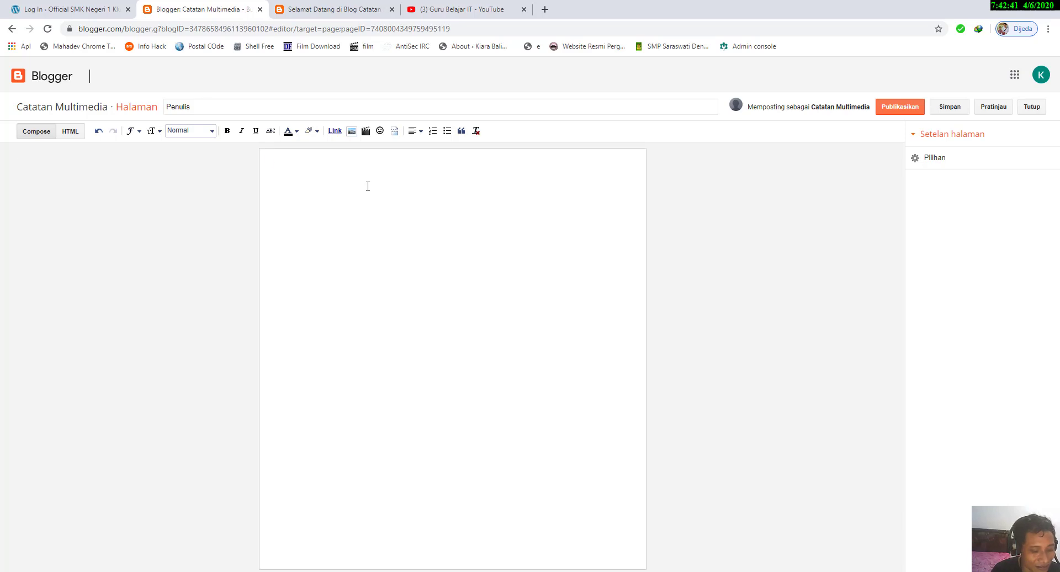
text(Pen)
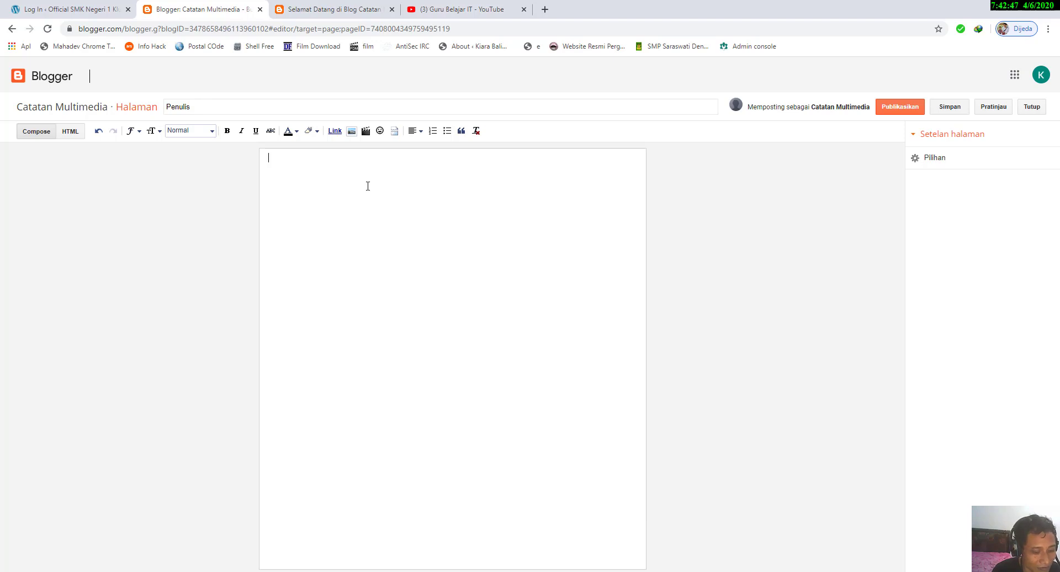
text(dmin Blog)
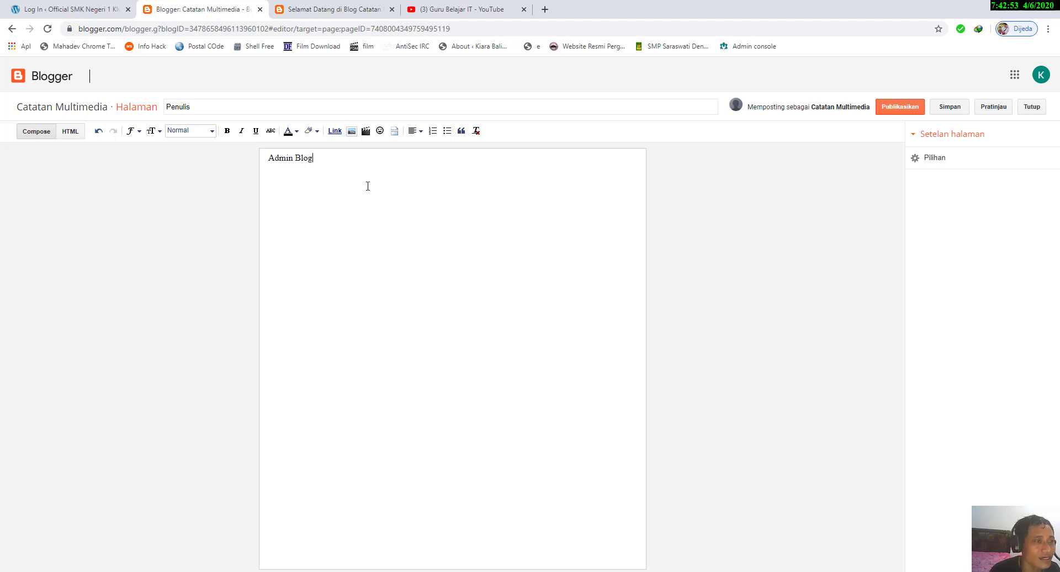
Step: Set reader comments to "Jangan izinkan" in the Penulis page's options
click(997, 159)
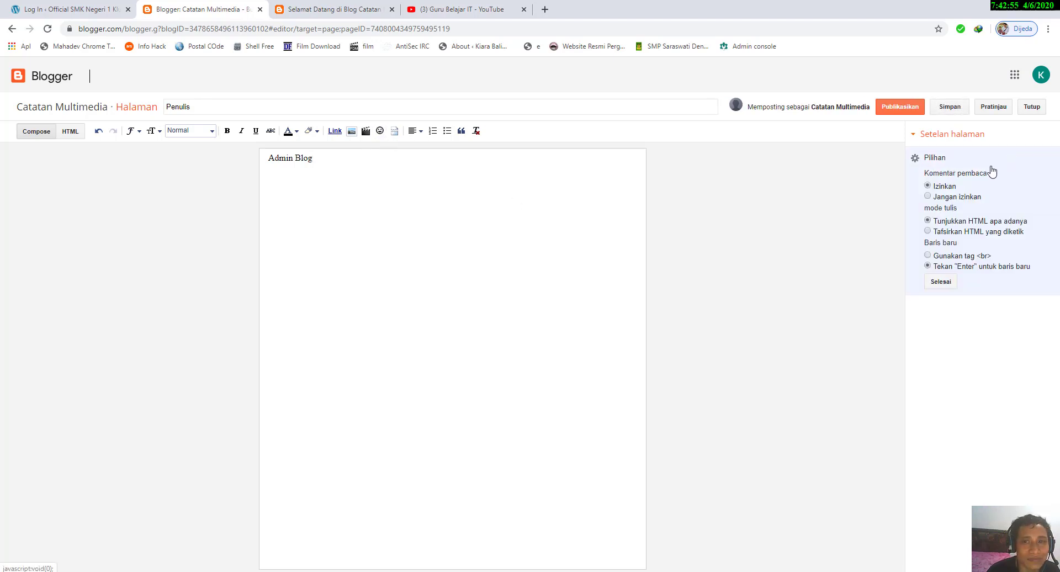
click(958, 199)
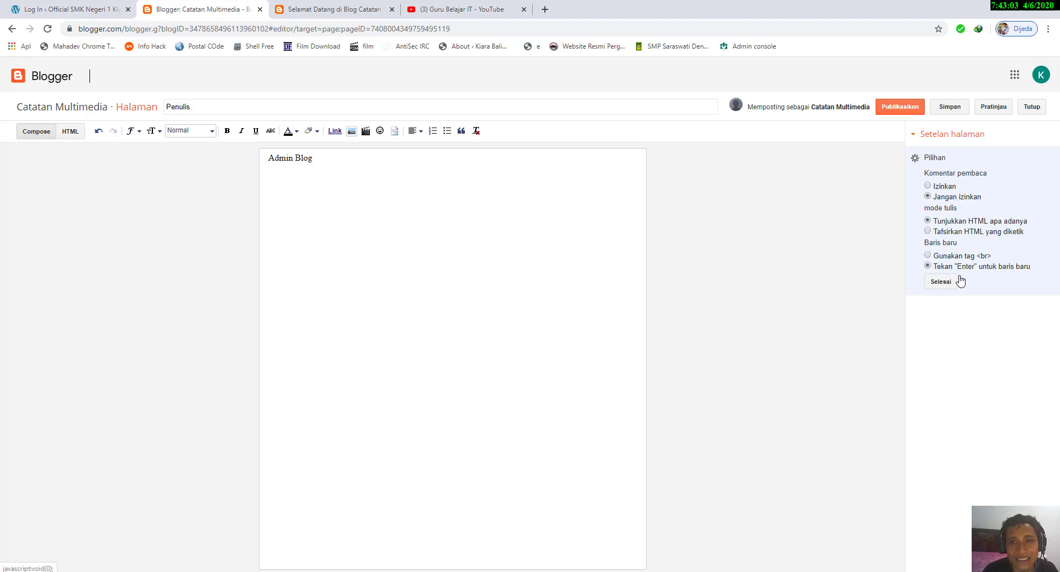
click(940, 281)
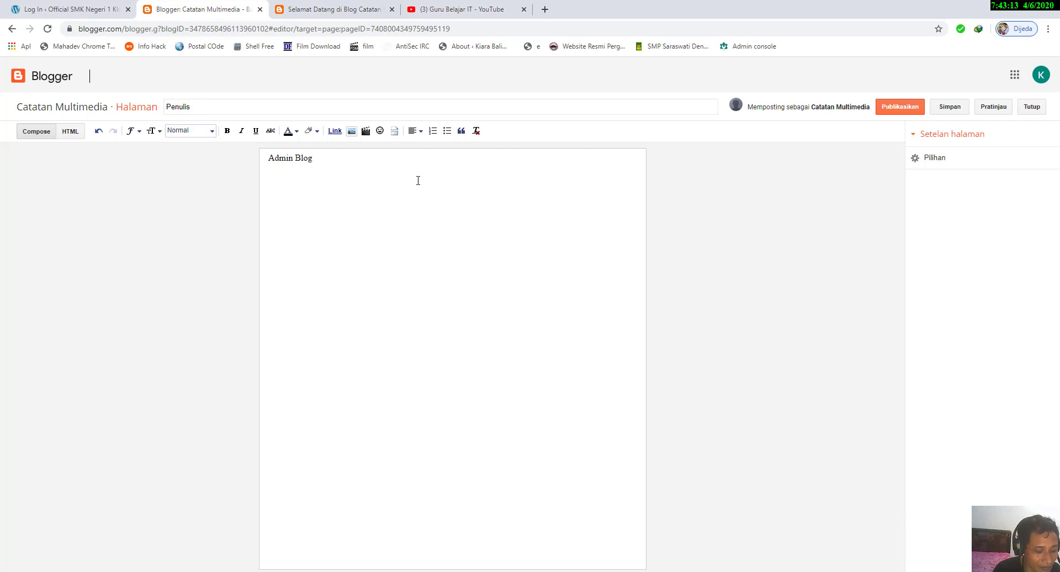
Step: Add "Multimedia Catatan" and the contact e-mail address as the next lines of the Penulis page's body
text(md)
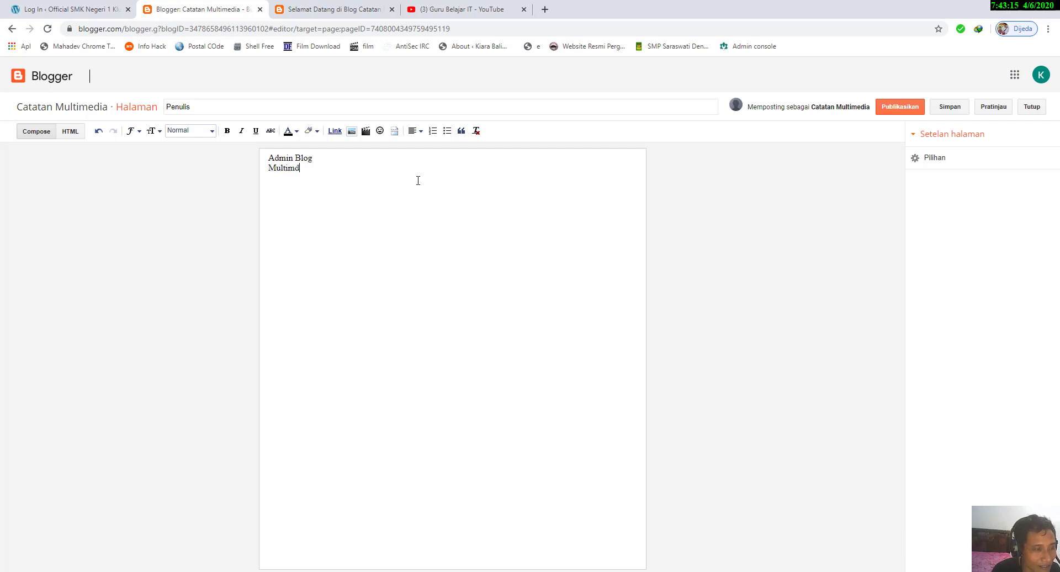
key(BackSpace)
text(edia Catatan)
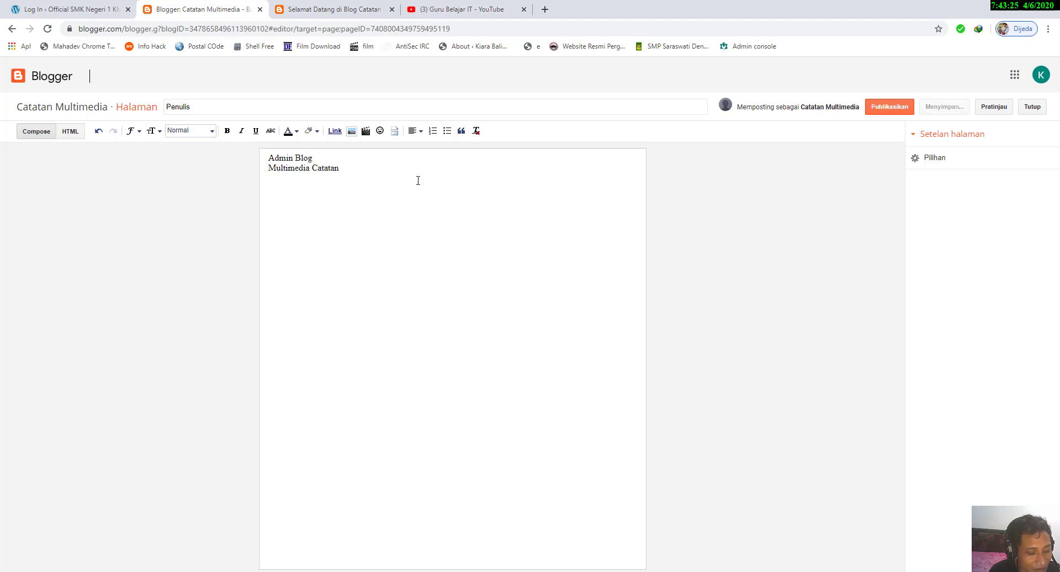
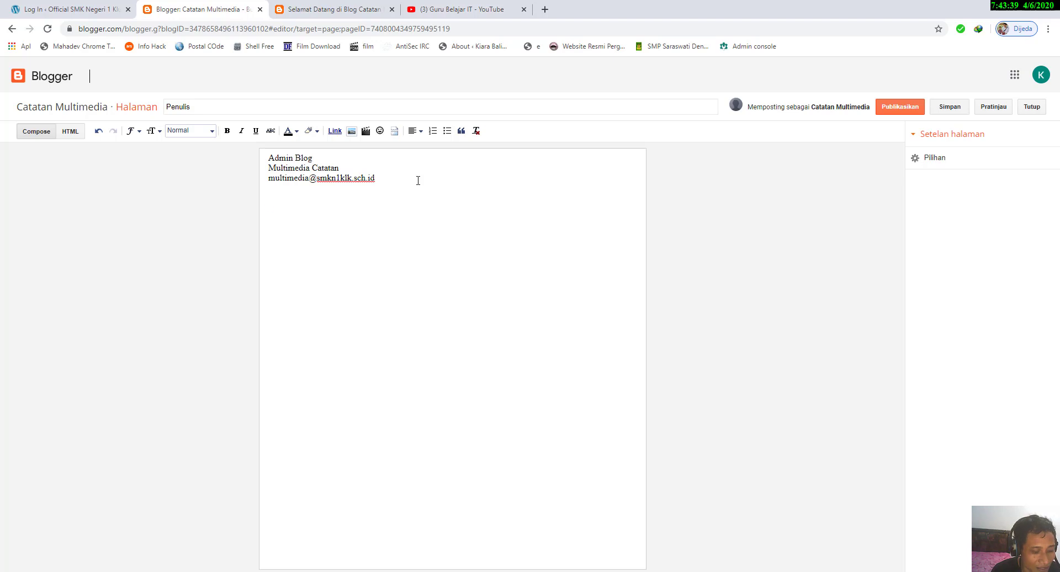
Step: Add a "Pengalaman :" section with the item "1. Pengajar" to the Penulis page and publish it
text(Pengalaman :)
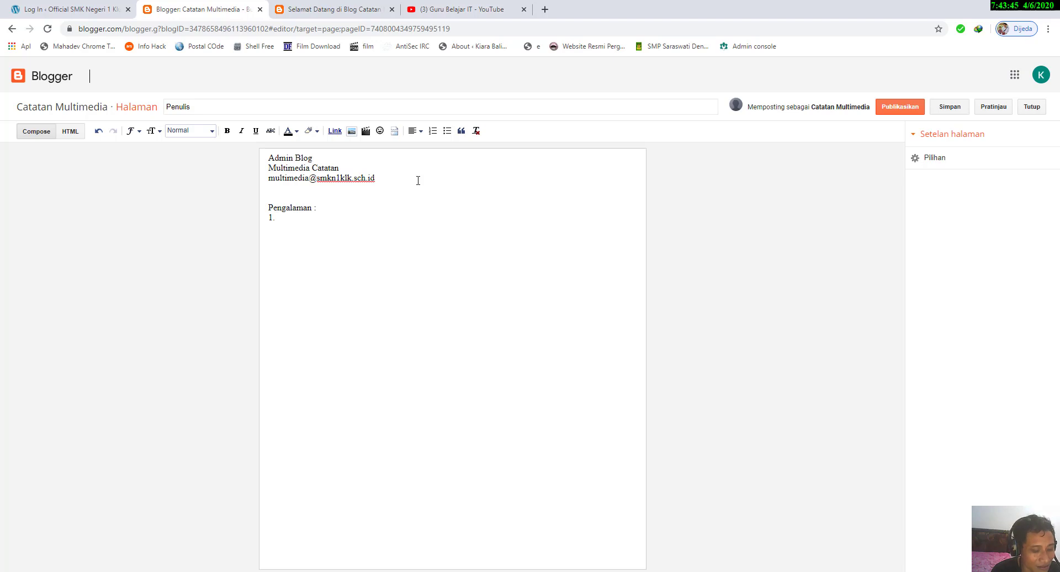
text({P)
text(en)
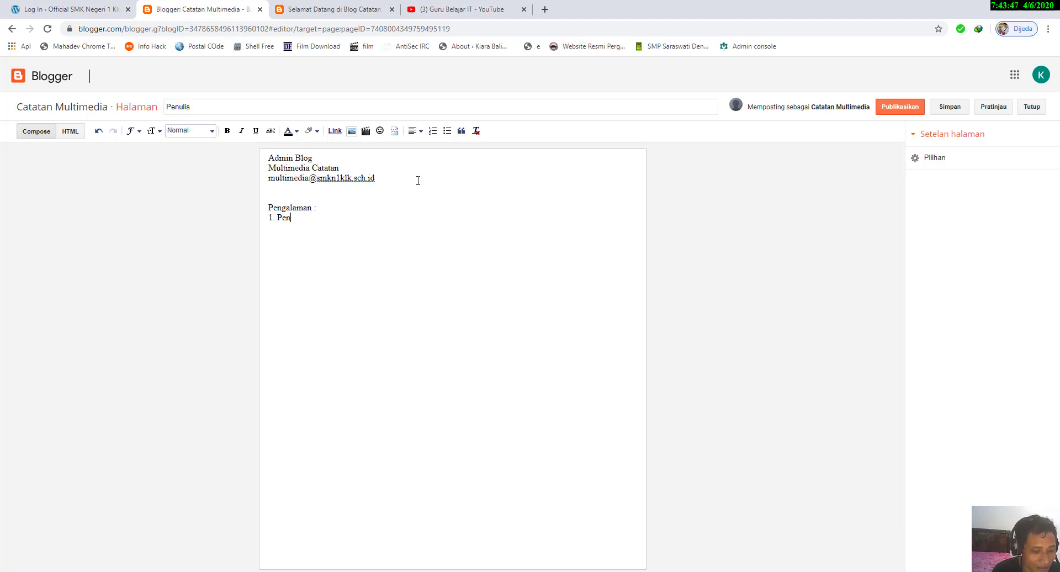
text(gajar)
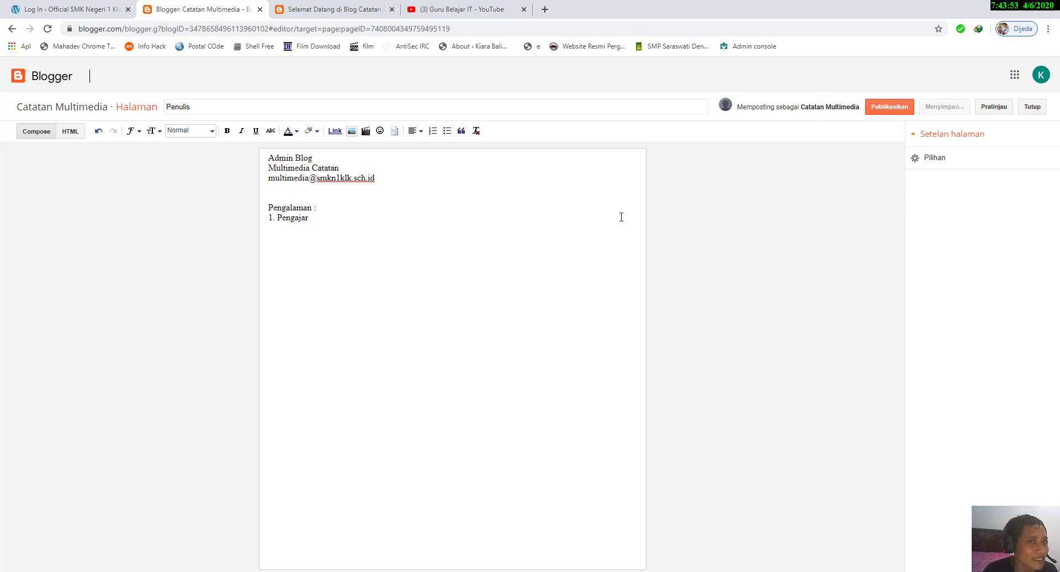
click(891, 109)
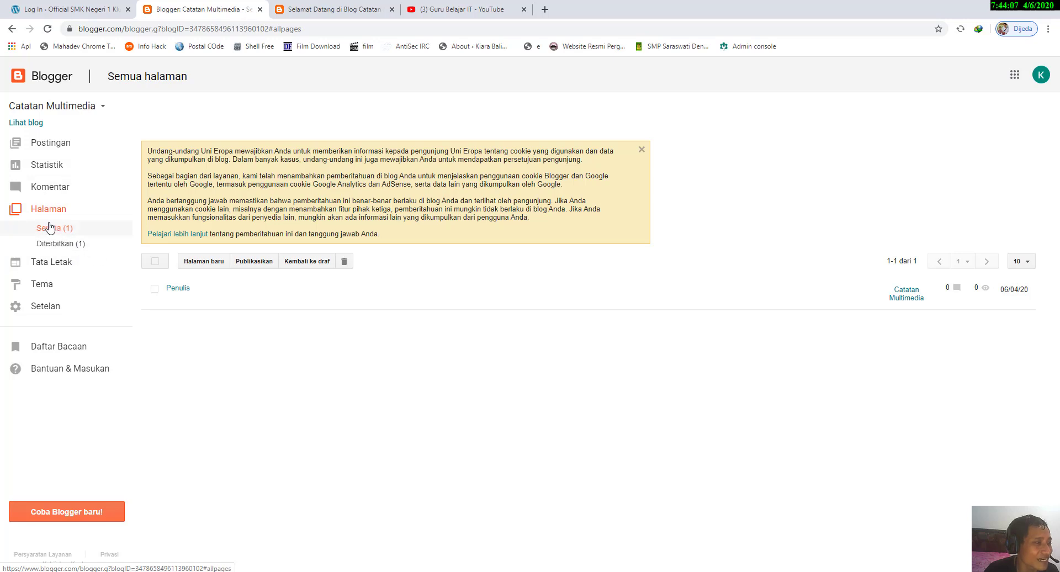
Step: Open the blog's Tata Letak settings and review the gadgets in its layout sections
click(59, 268)
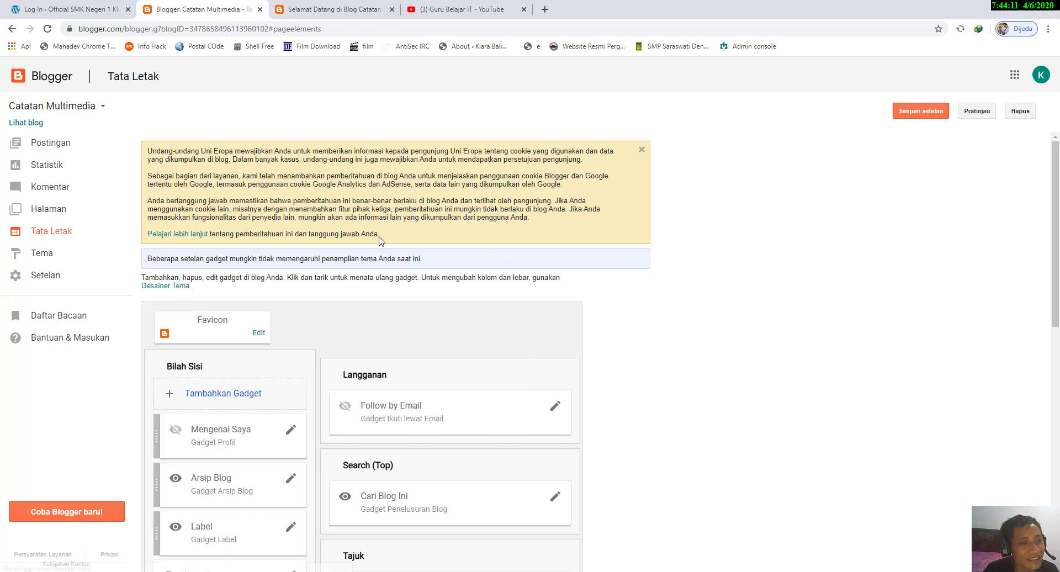
scroll(347, 253, down, 2)
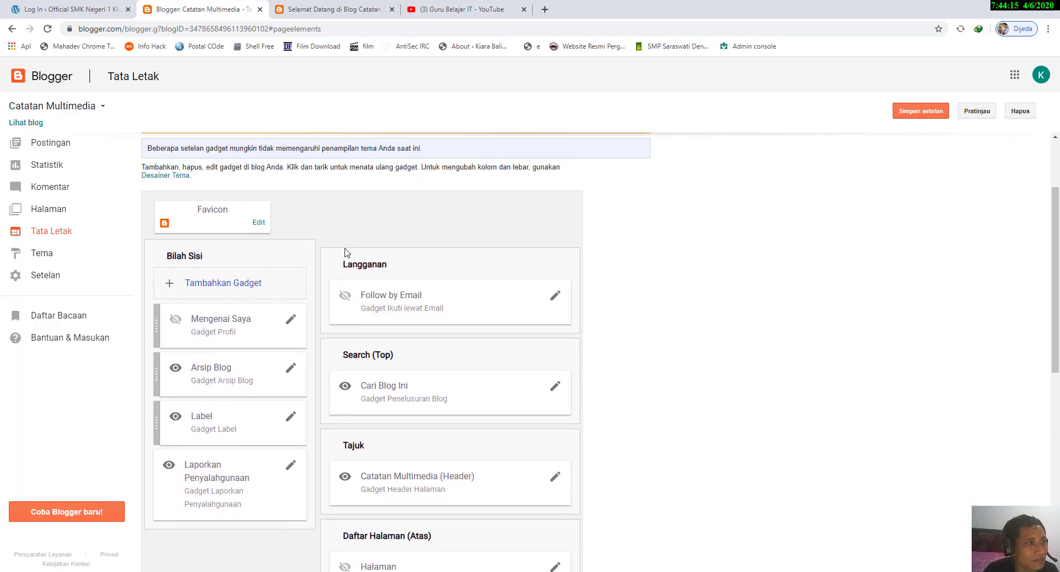
scroll(347, 253, down, 1)
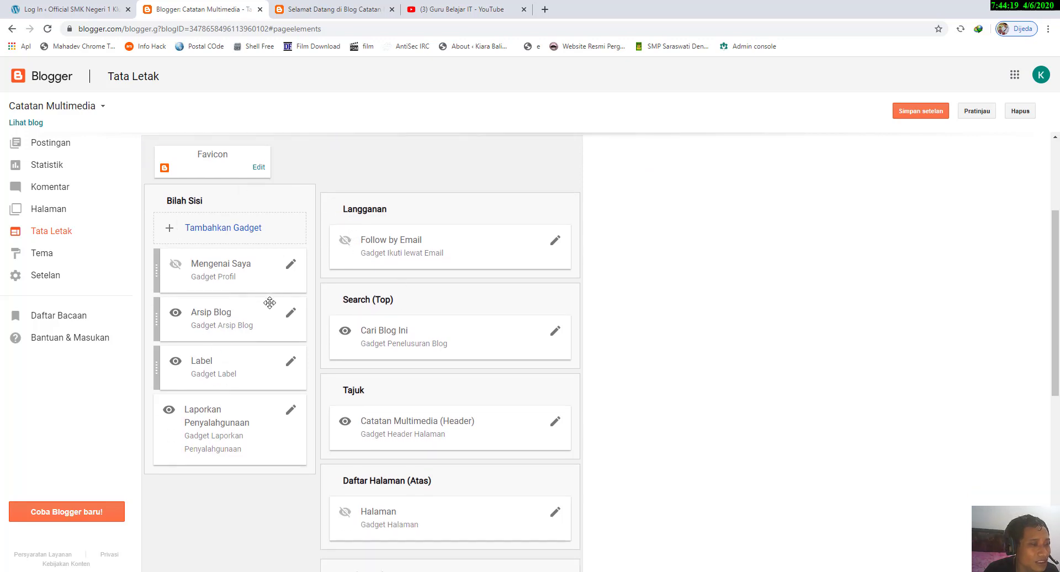
Step: Examine the Arsip and Label lists on the live welcome post and look through the blog's home page
click(336, 7)
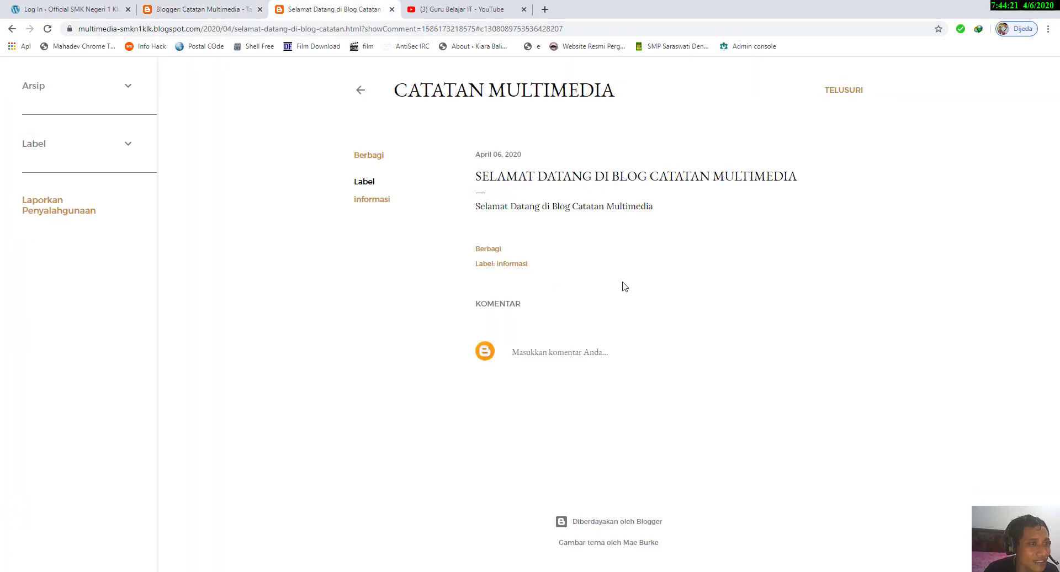
click(127, 86)
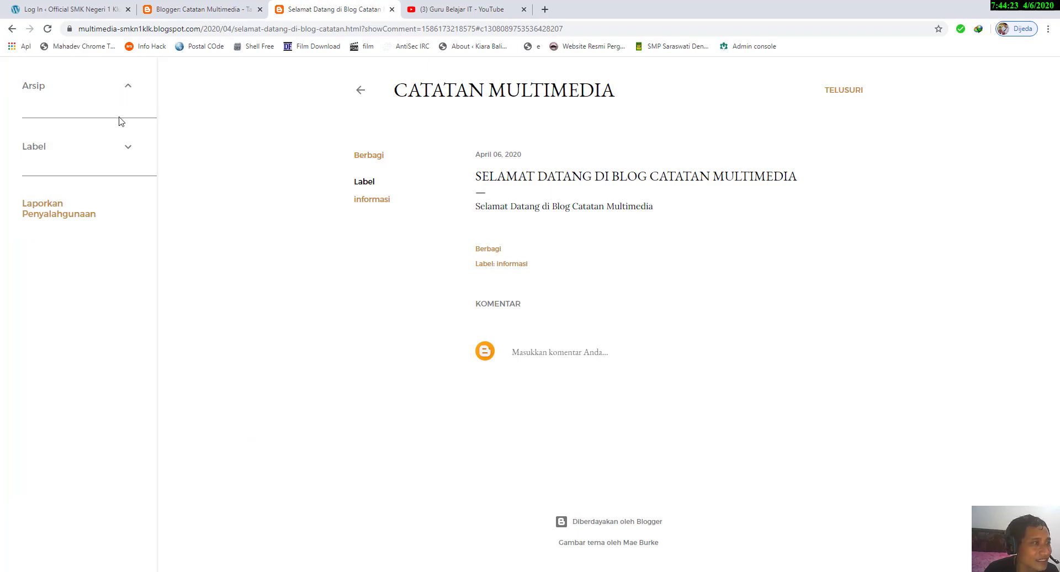
click(130, 160)
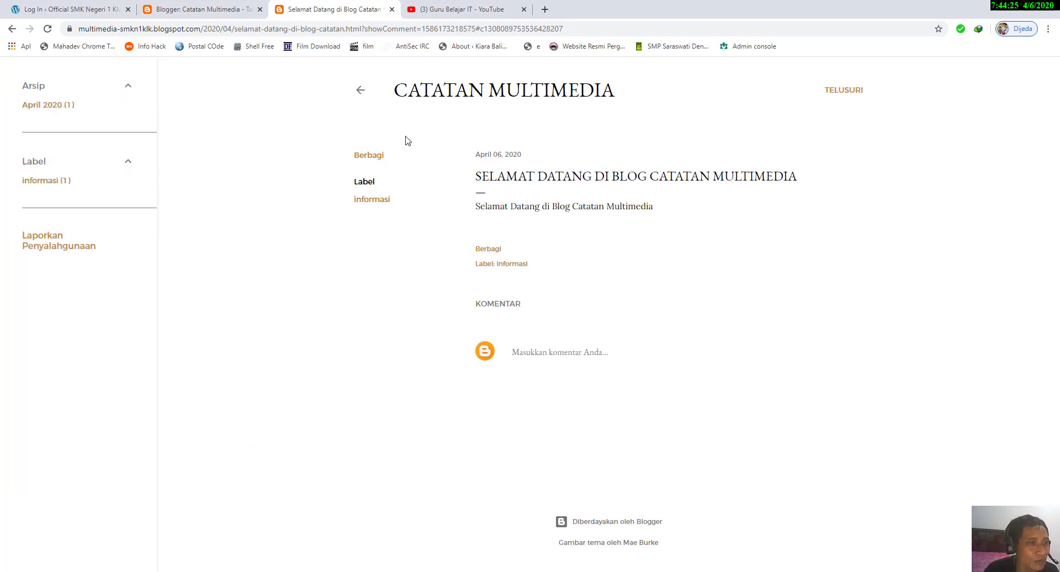
click(351, 91)
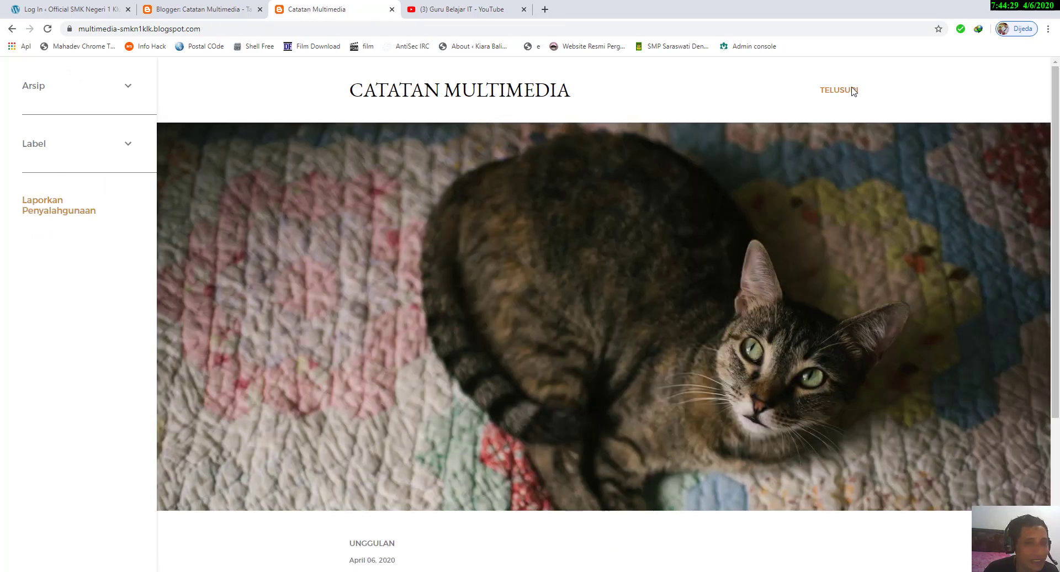
scroll(418, 263, down, 2)
scroll(418, 264, down, 3)
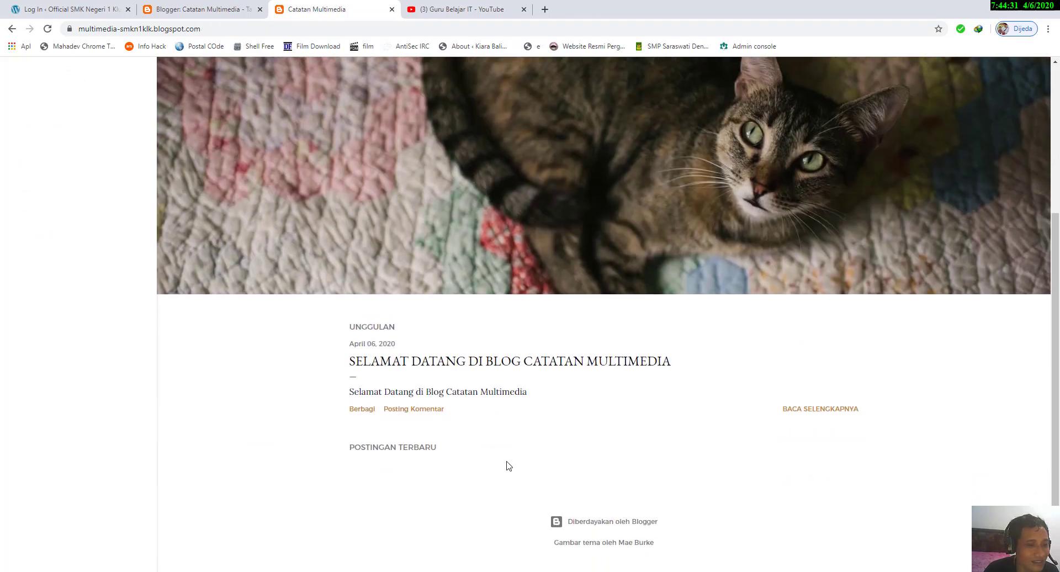
scroll(338, 314, up, 4)
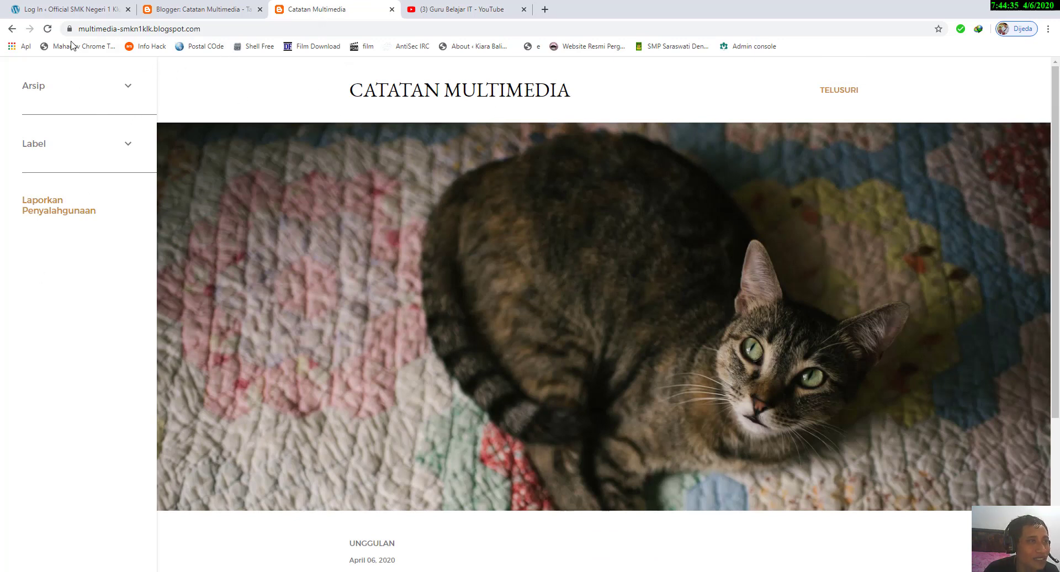
Step: Reload the live home page and briefly expand and collapse its Arsip and Label sections
click(47, 29)
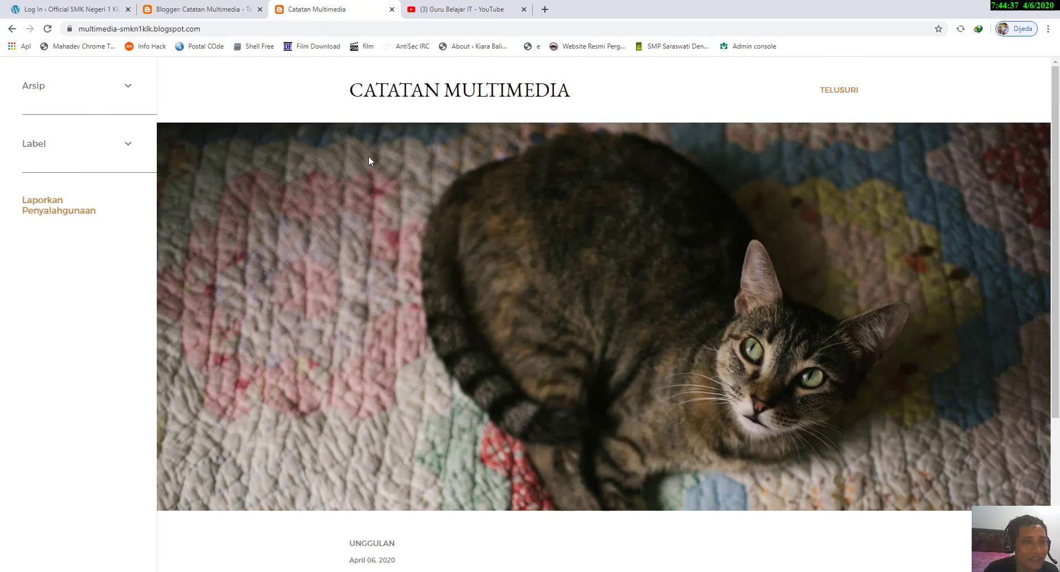
click(129, 91)
click(127, 95)
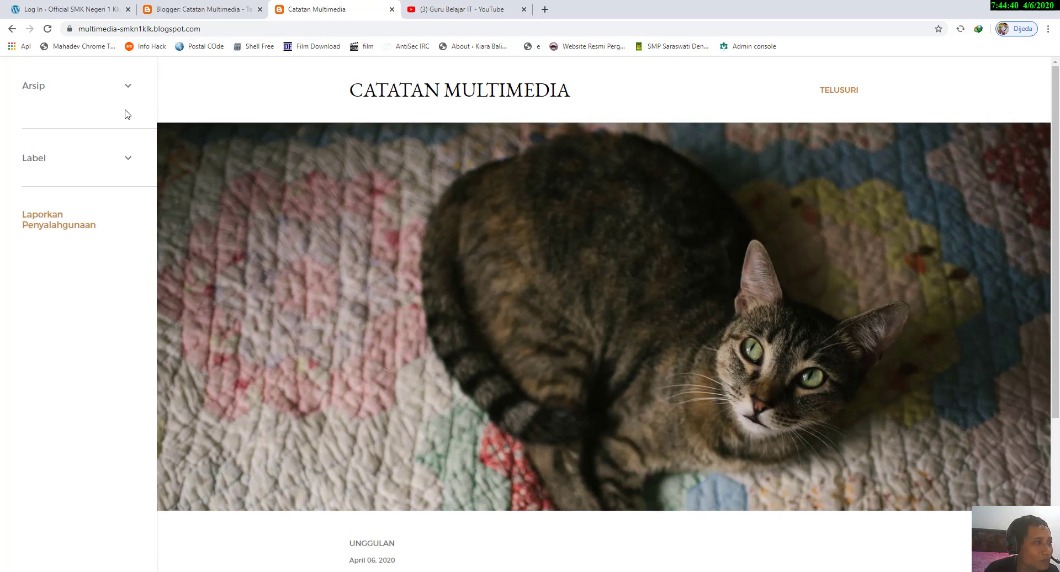
click(130, 143)
click(131, 145)
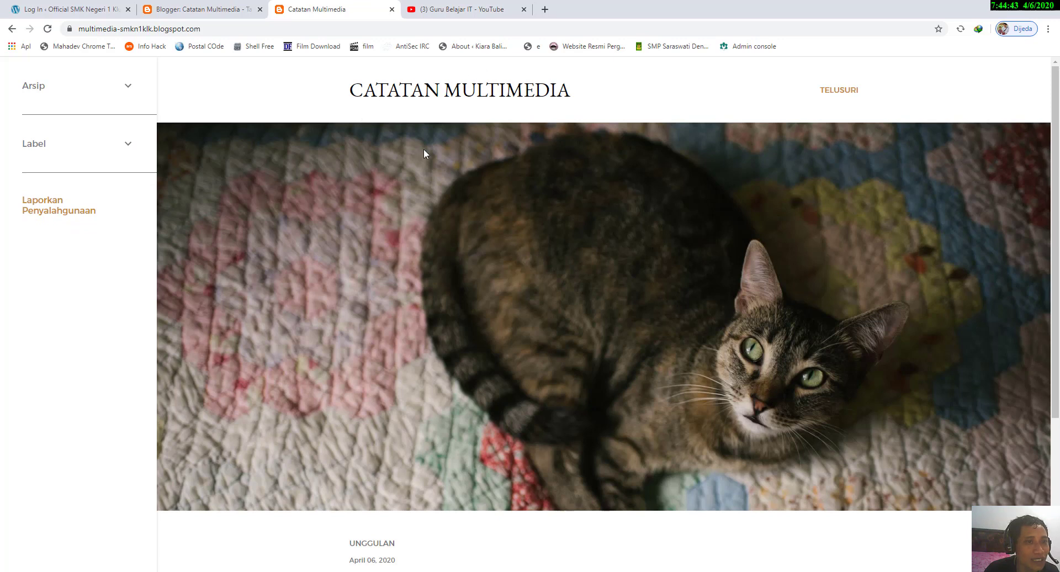
Step: Include the Penulis page in the Halaman gadget under Daftar Halaman (Atas) in the blog's layout
click(243, 7)
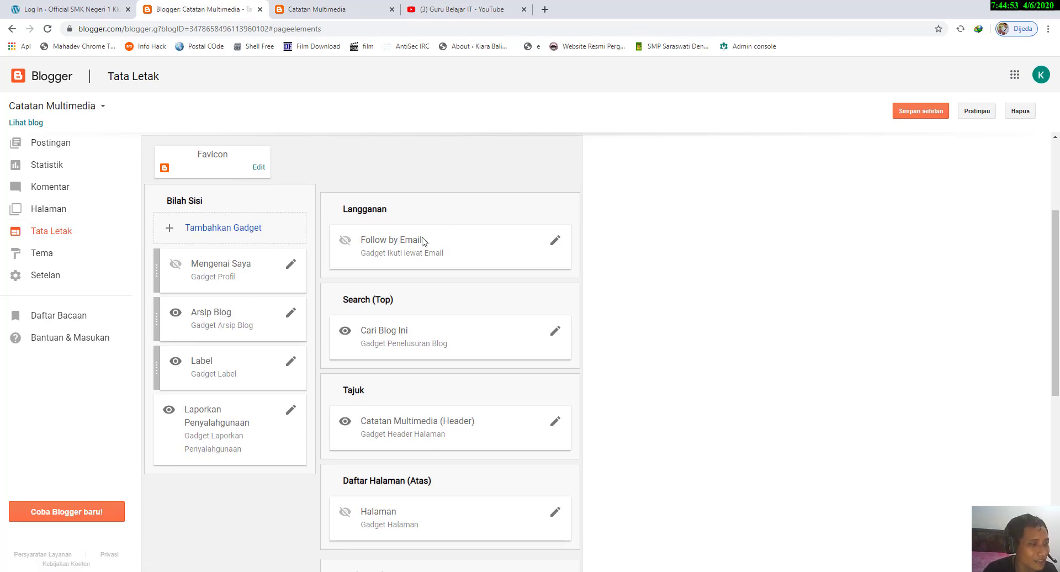
scroll(423, 241, down, 1)
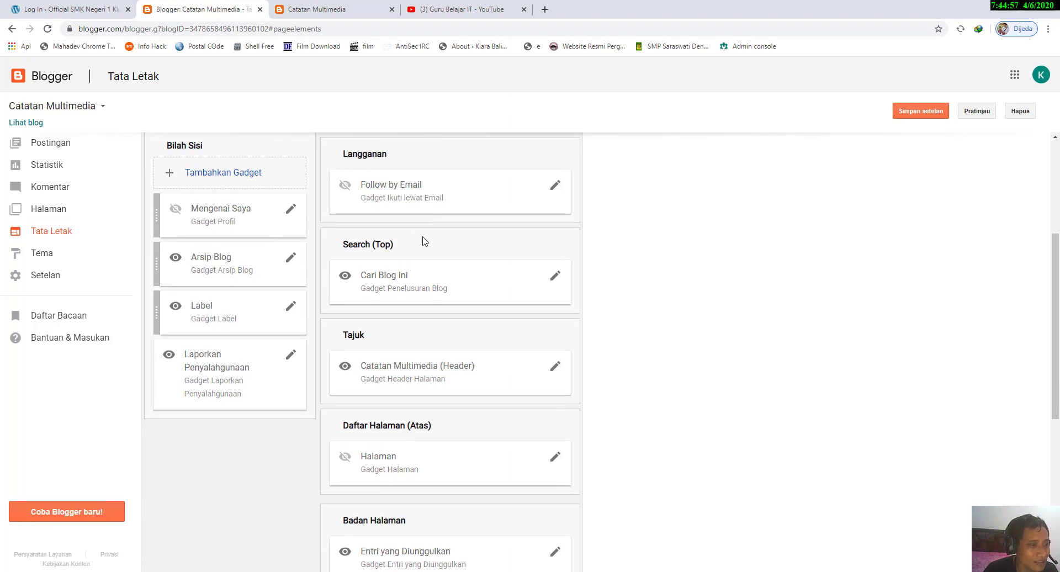
scroll(424, 242, down, 4)
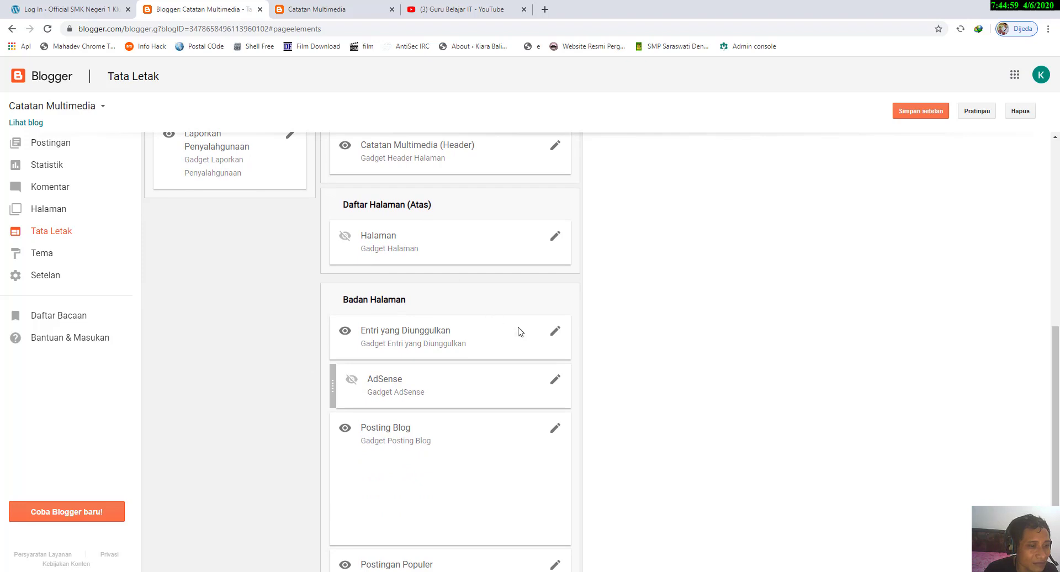
scroll(524, 307, up, 2)
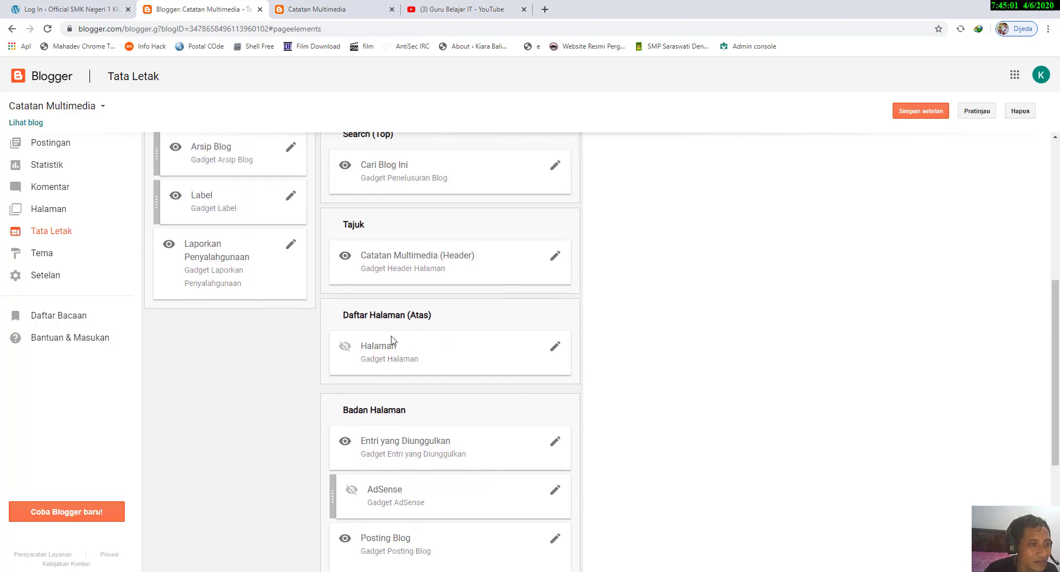
click(556, 348)
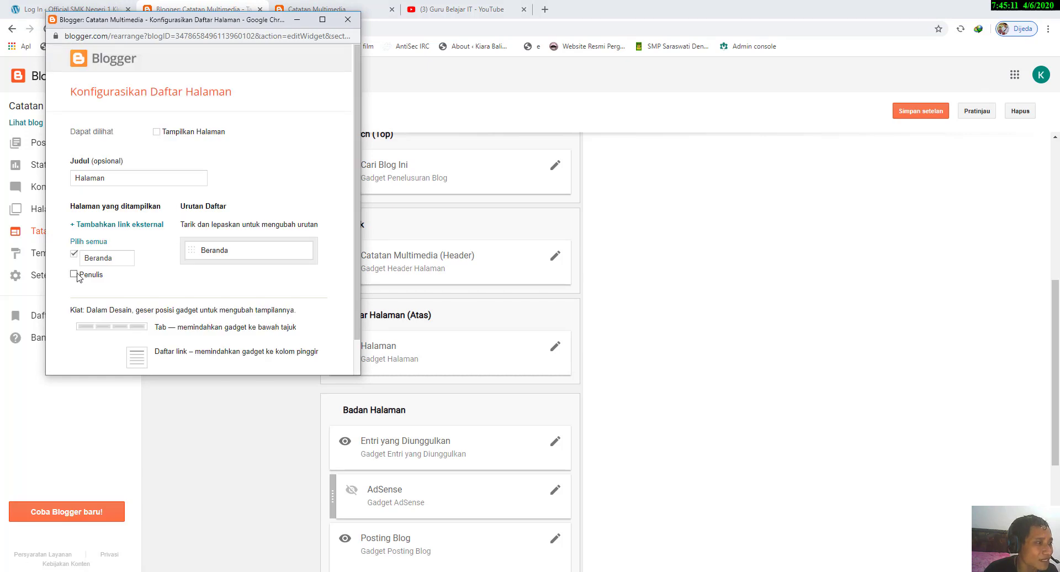
click(74, 274)
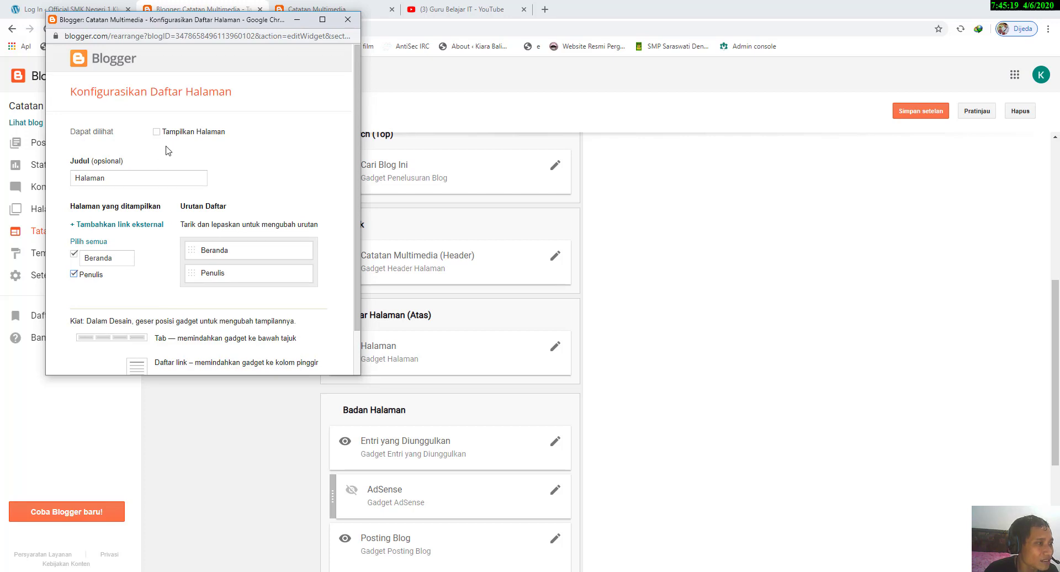
Step: Make the Halaman gadget visible with Tampilkan Halaman, then save the gadget and the layout settings
scroll(168, 150, down, 1)
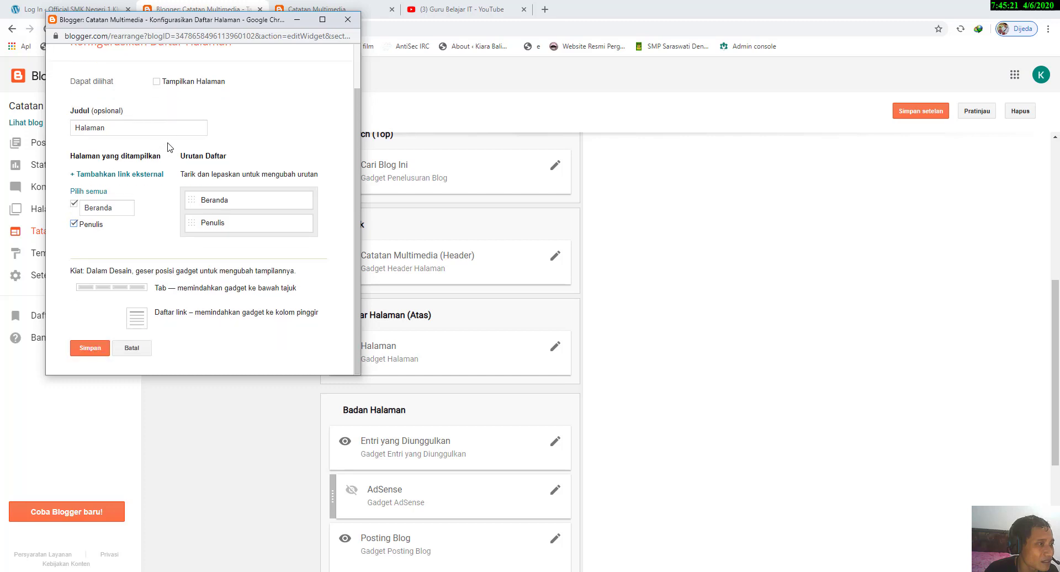
click(156, 82)
scroll(217, 117, up, 1)
scroll(221, 126, down, 1)
click(97, 348)
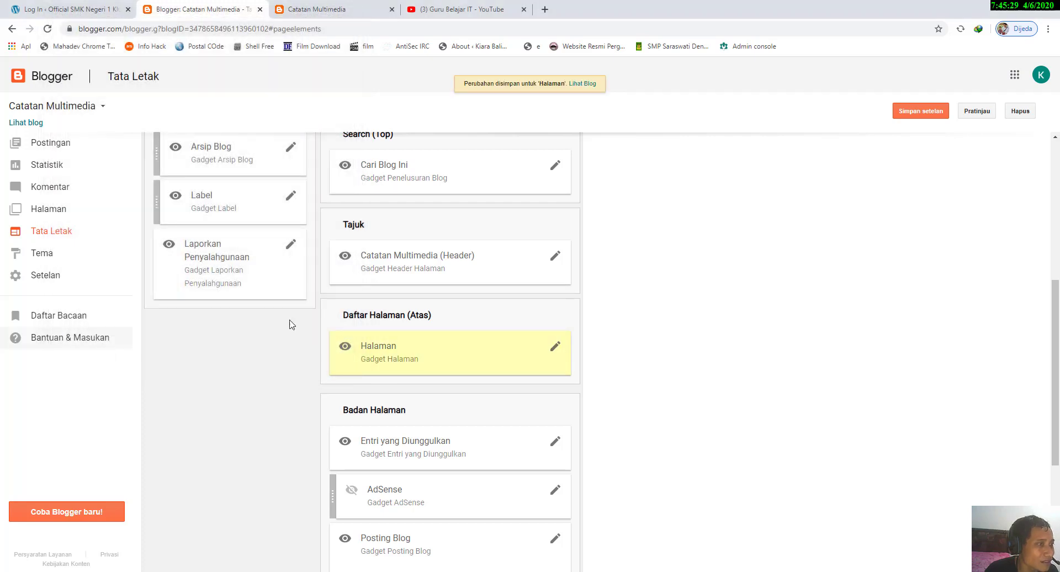
click(925, 114)
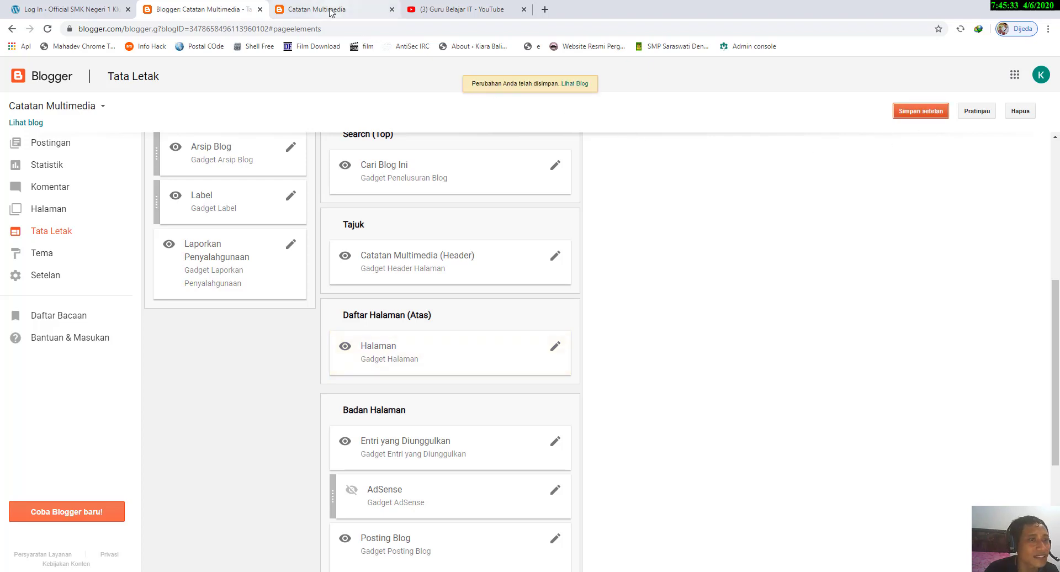
Step: Reload the live blog and view the Penulis page from its page navigation
click(330, 10)
click(48, 29)
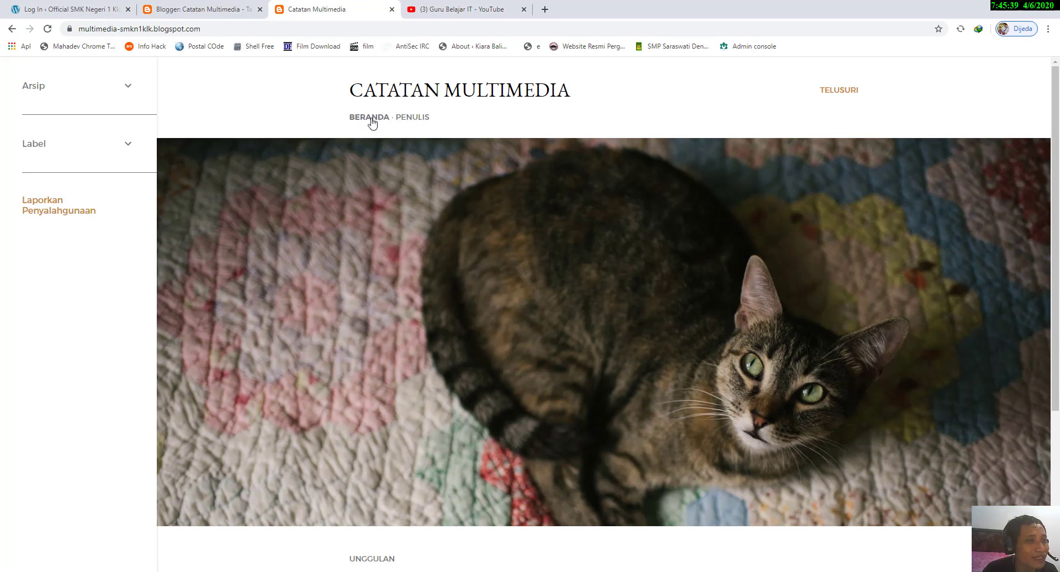
click(422, 118)
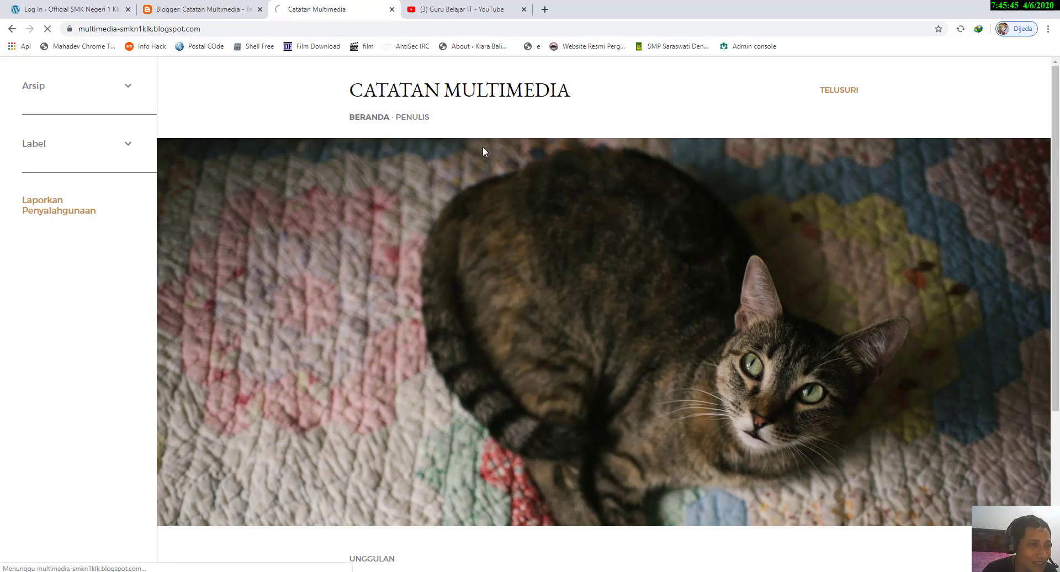
scroll(652, 290, down, 2)
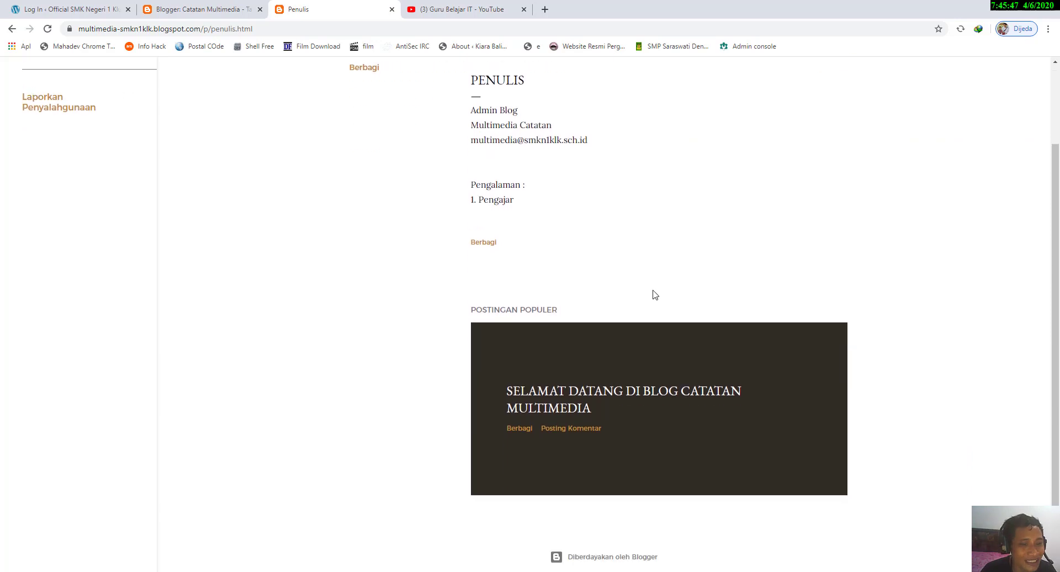
scroll(653, 289, up, 2)
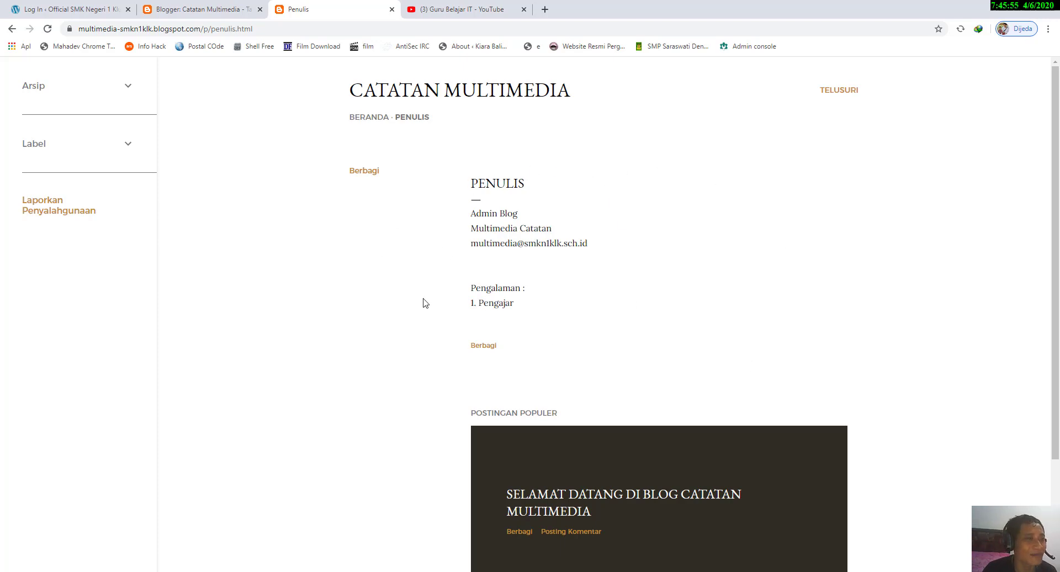
Step: Open the configuration of the Mengenai Saya profile gadget in the blog's layout
click(197, 9)
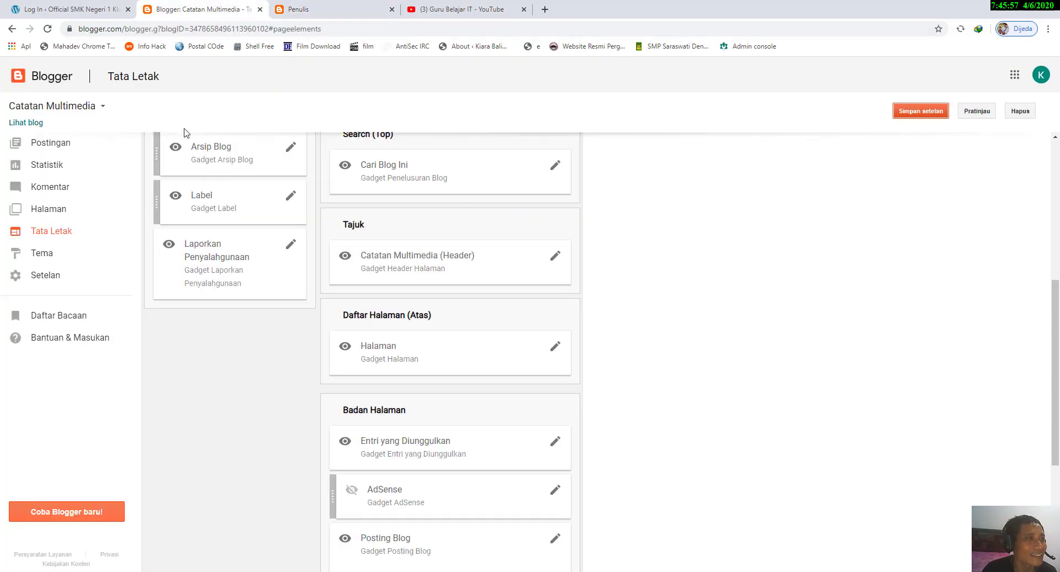
scroll(362, 232, up, 2)
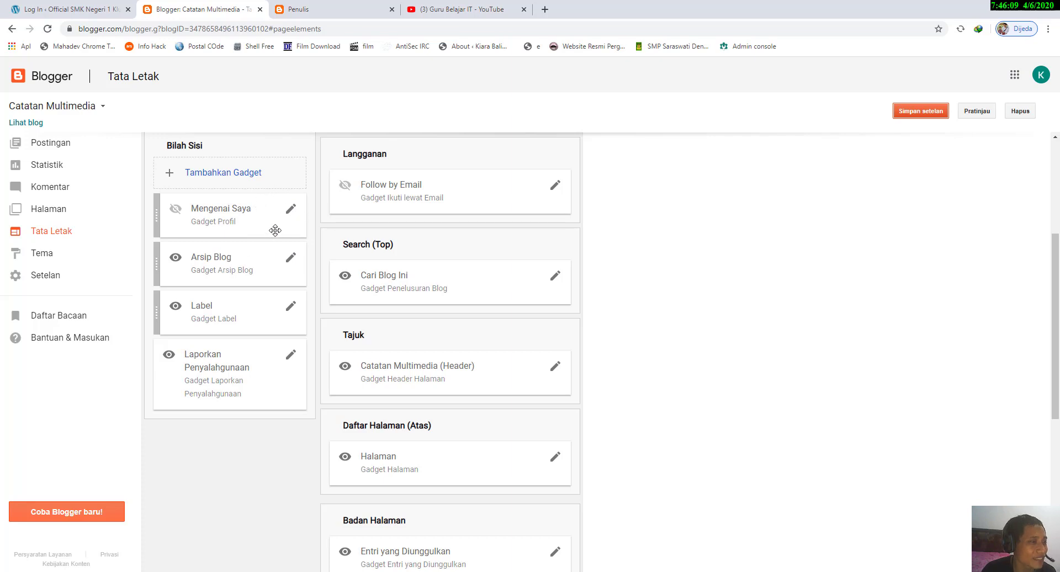
click(291, 209)
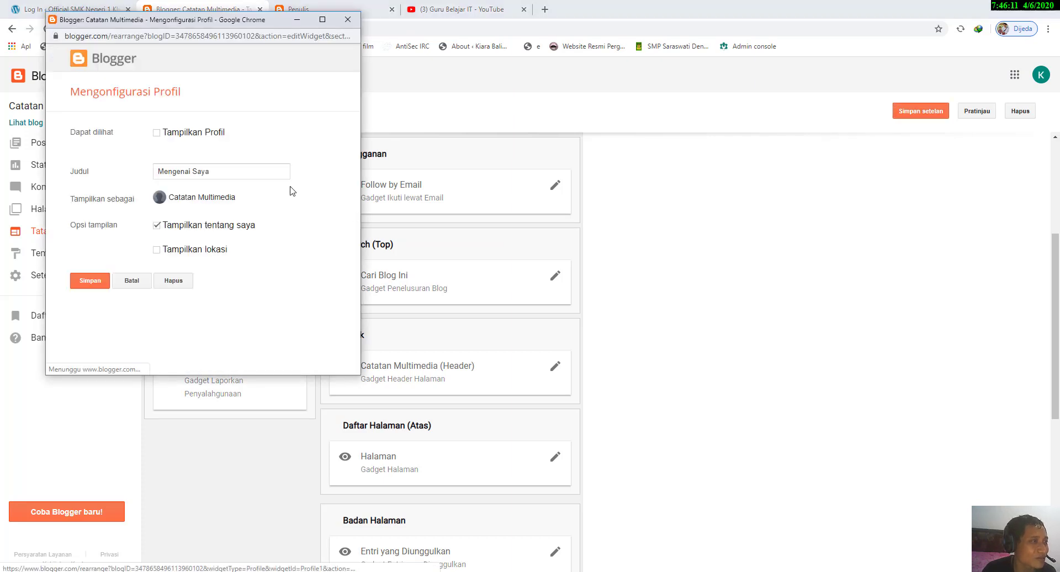
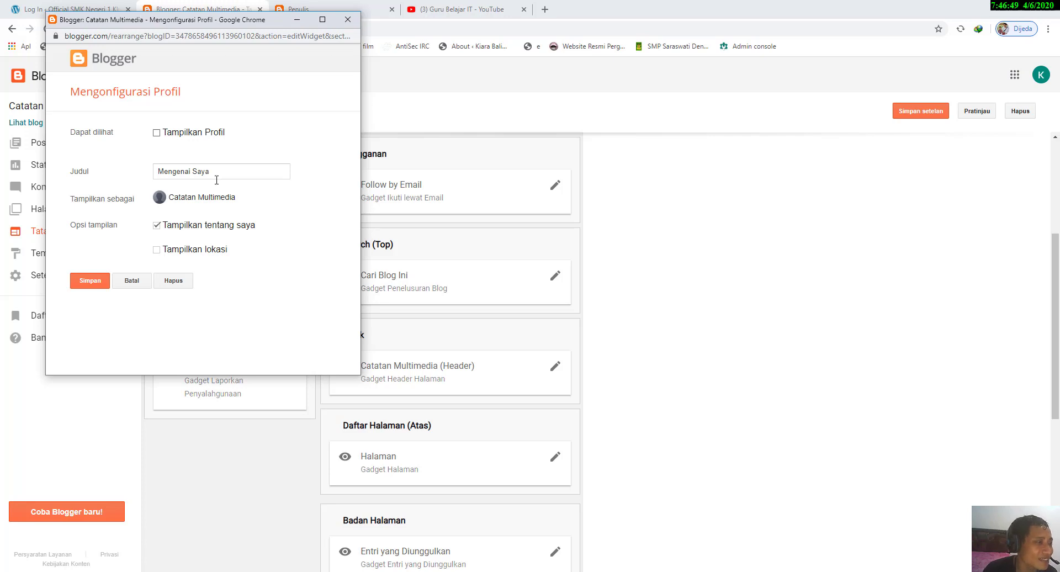
Step: Cancel the Mengenai Saya profile configuration and open the configuration of the Arsip Blog gadget
click(143, 281)
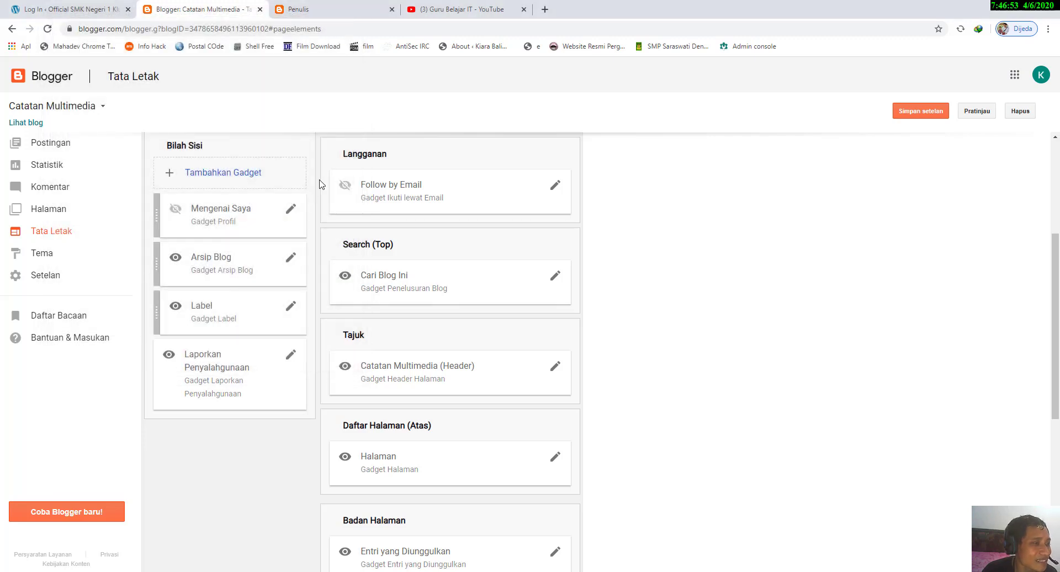
scroll(298, 220, down, 2)
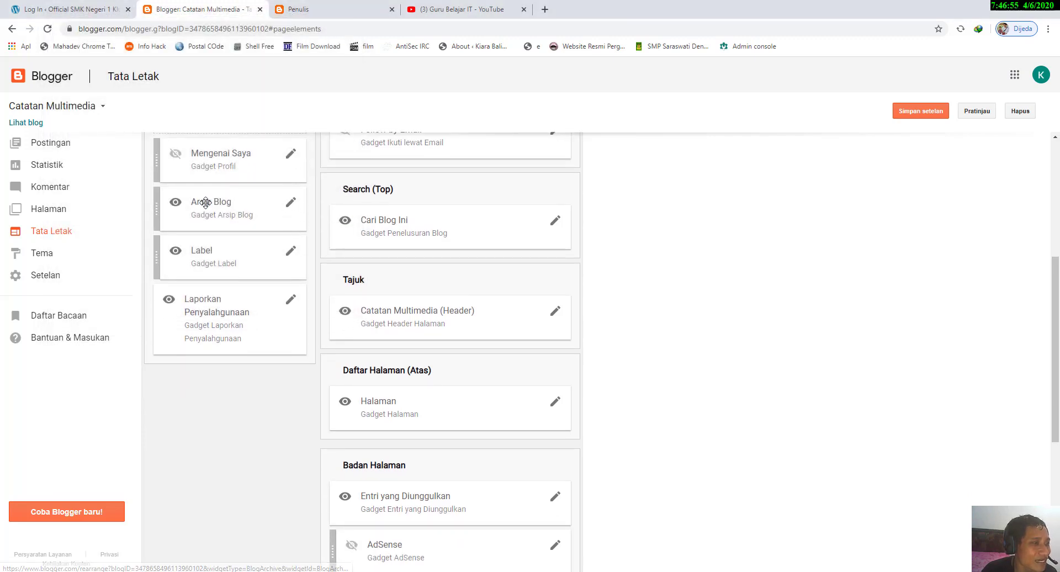
click(291, 204)
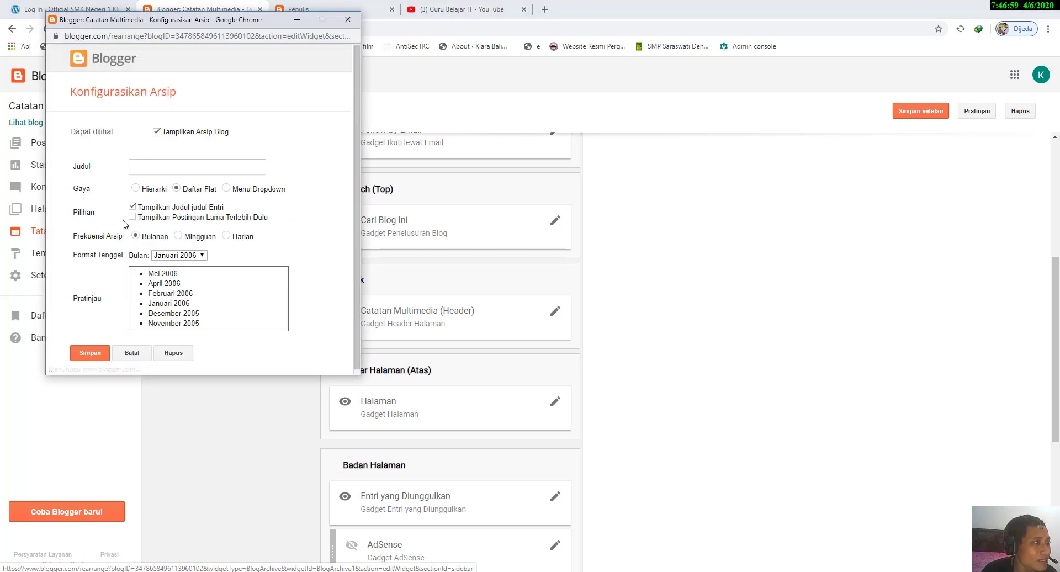
Step: Check how the archive appears on the live blog, then return to the Arsip Blog gadget's configuration
click(274, 4)
click(119, 86)
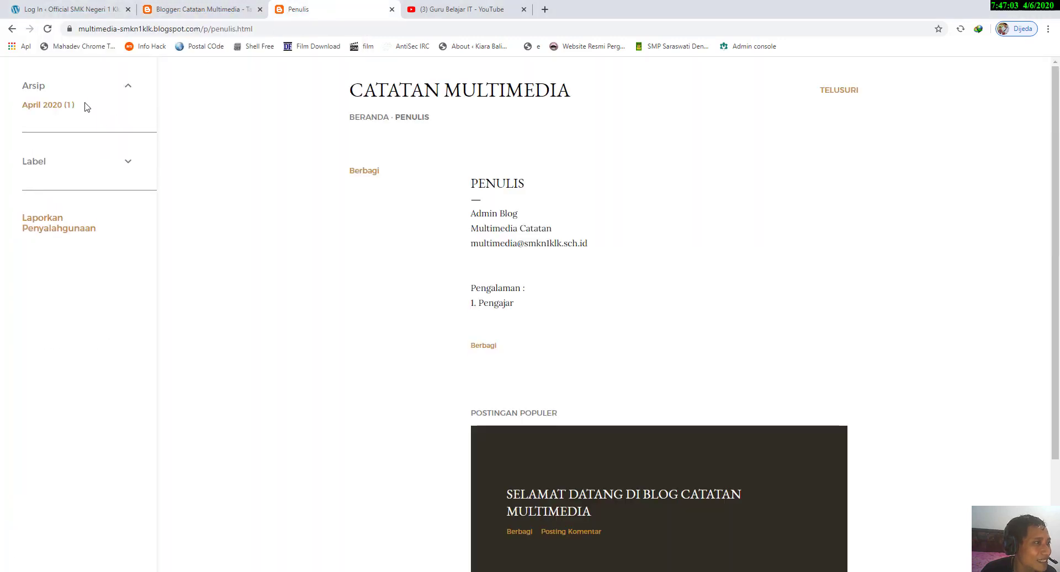
click(189, 7)
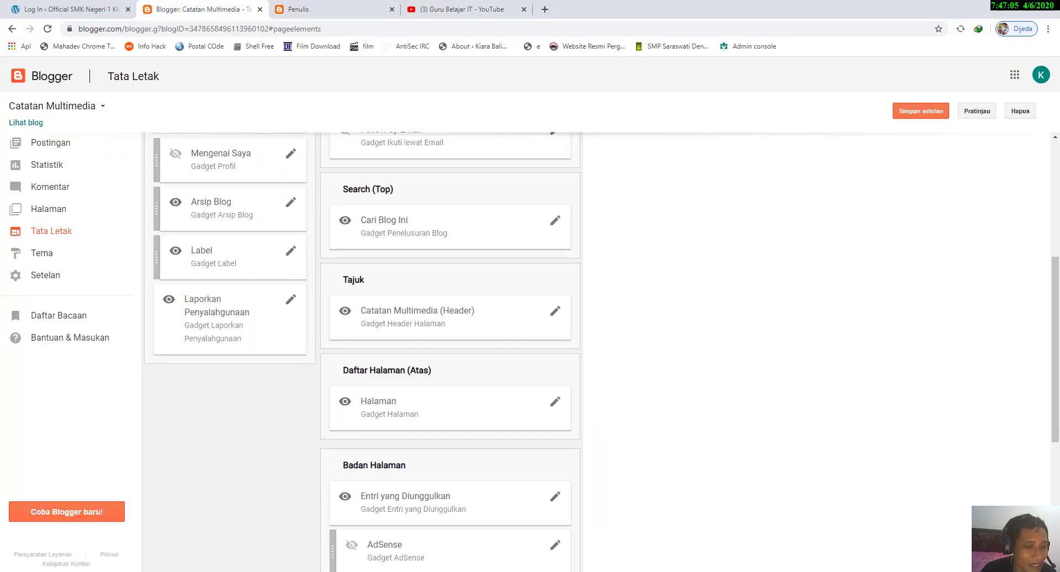
click(560, 539)
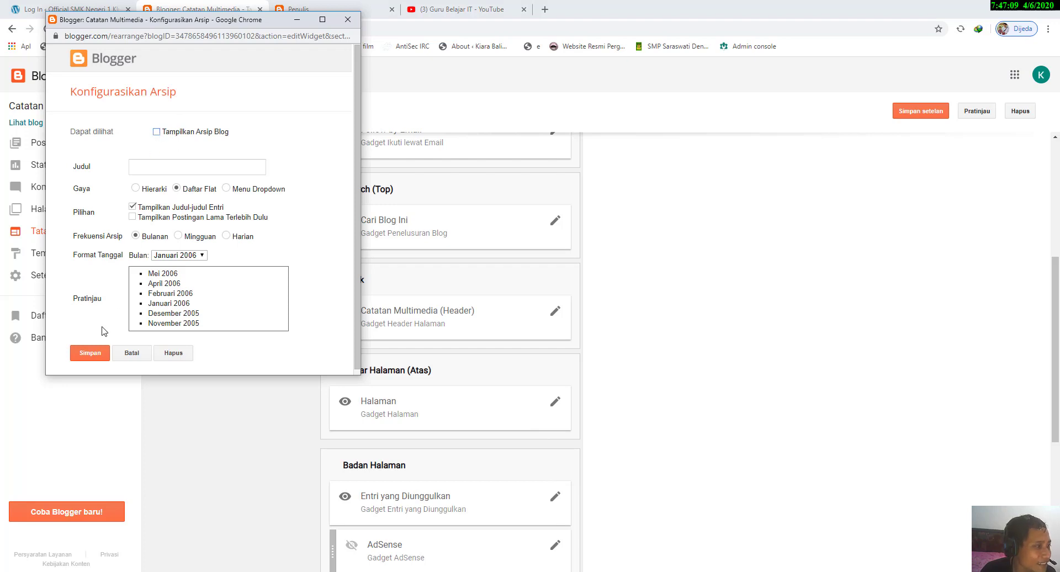
Step: Try switching the Tampilkan Arsip Blog option off and back on
click(166, 134)
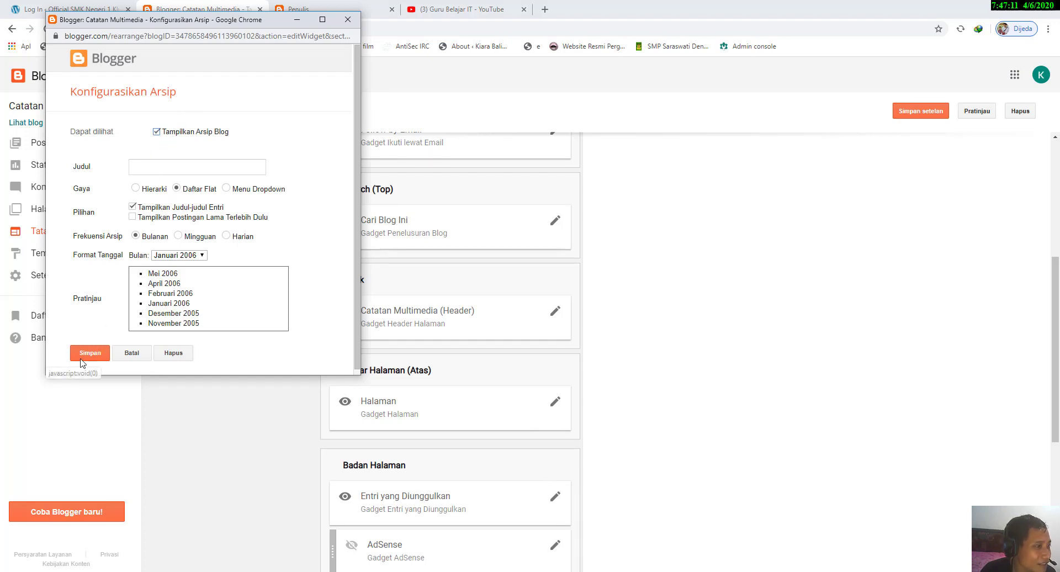
click(173, 134)
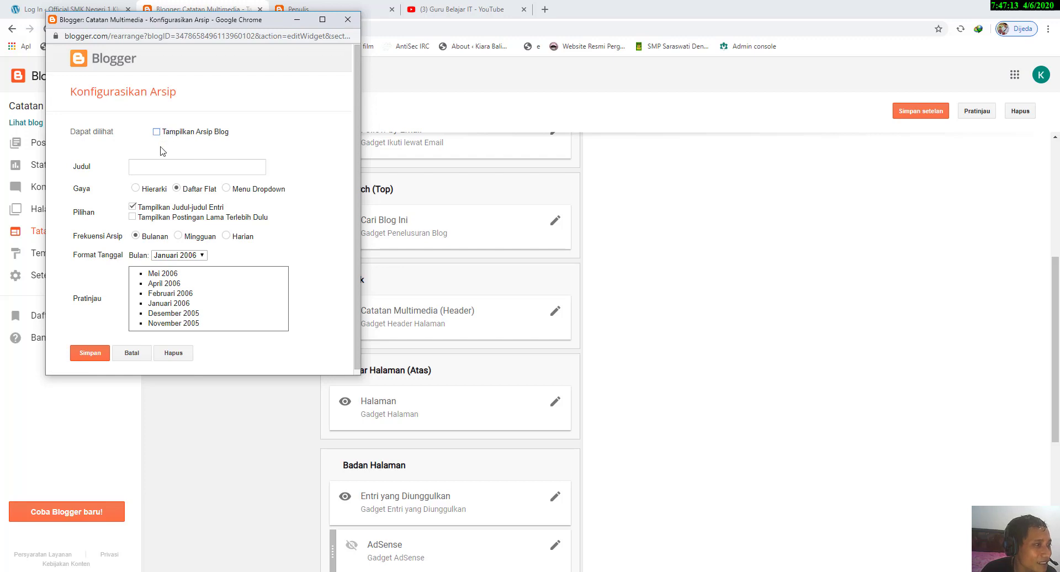
click(175, 131)
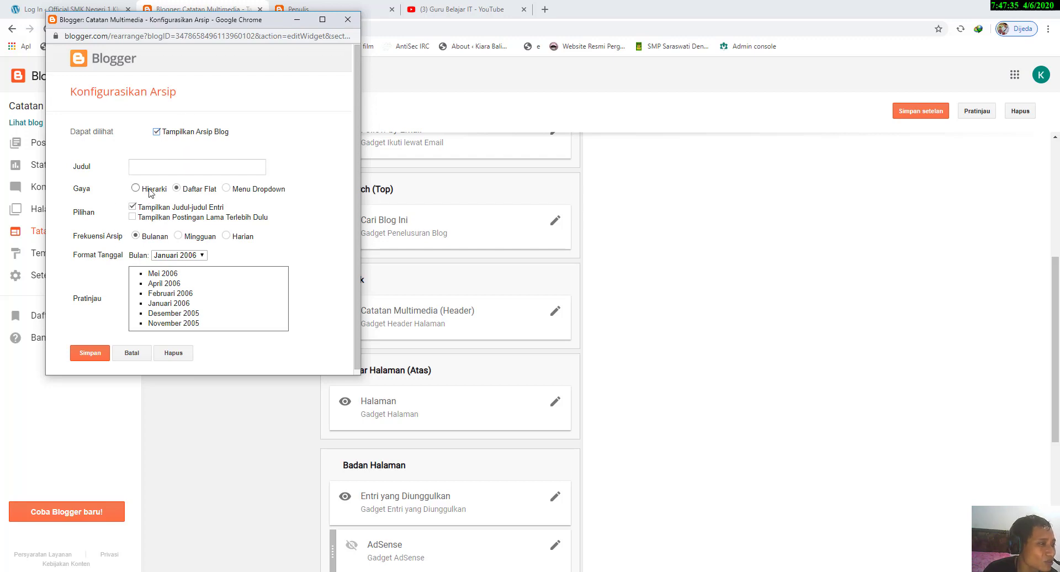
Step: Examine the month formats offered for the archive's dates without choosing a different one
click(173, 256)
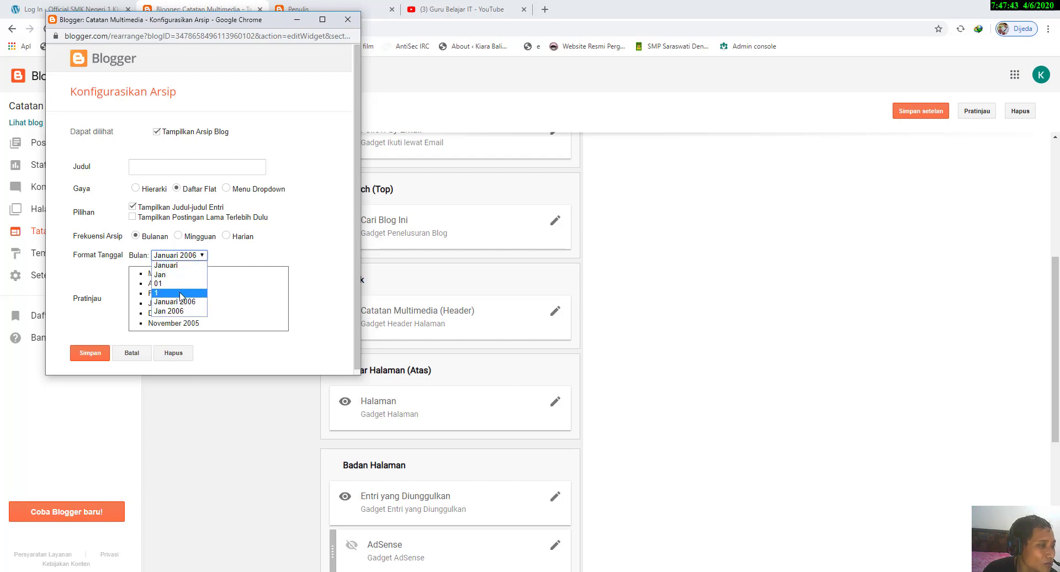
click(193, 255)
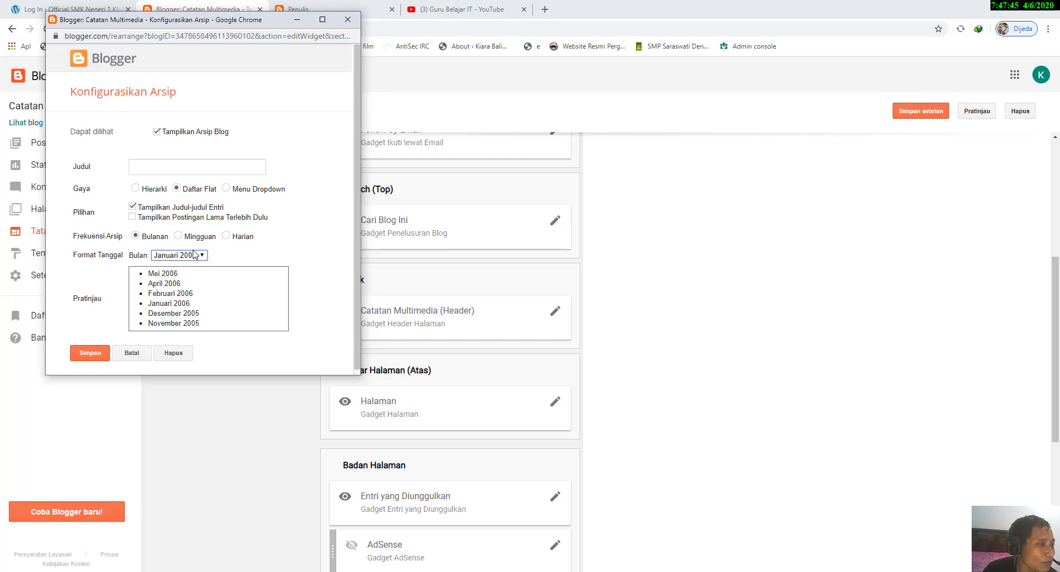
click(195, 255)
click(194, 255)
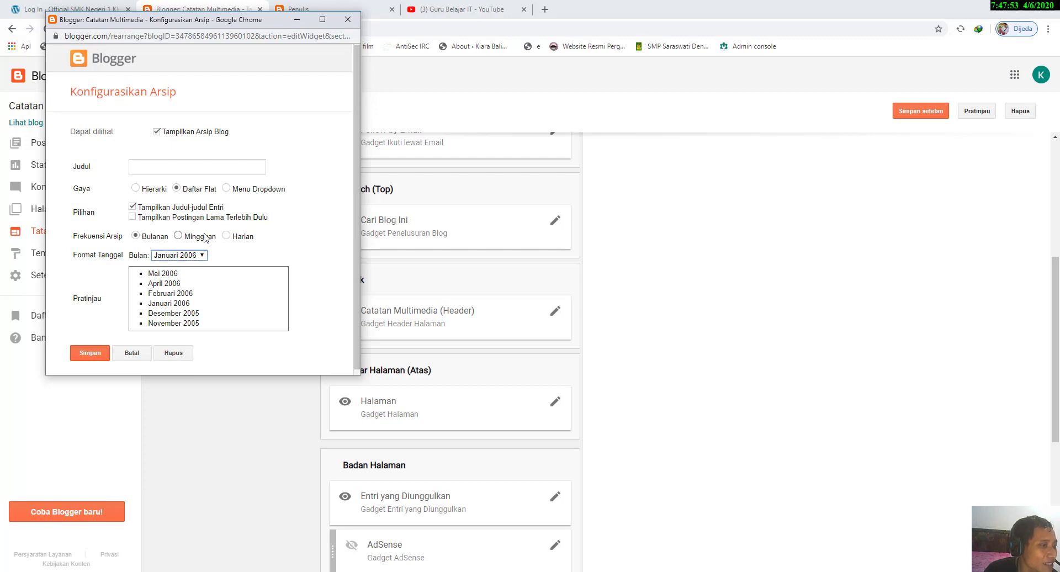
Step: Try the Hierarki, Daftar Flat and Menu Dropdown archive styles and inspect their previews
click(150, 190)
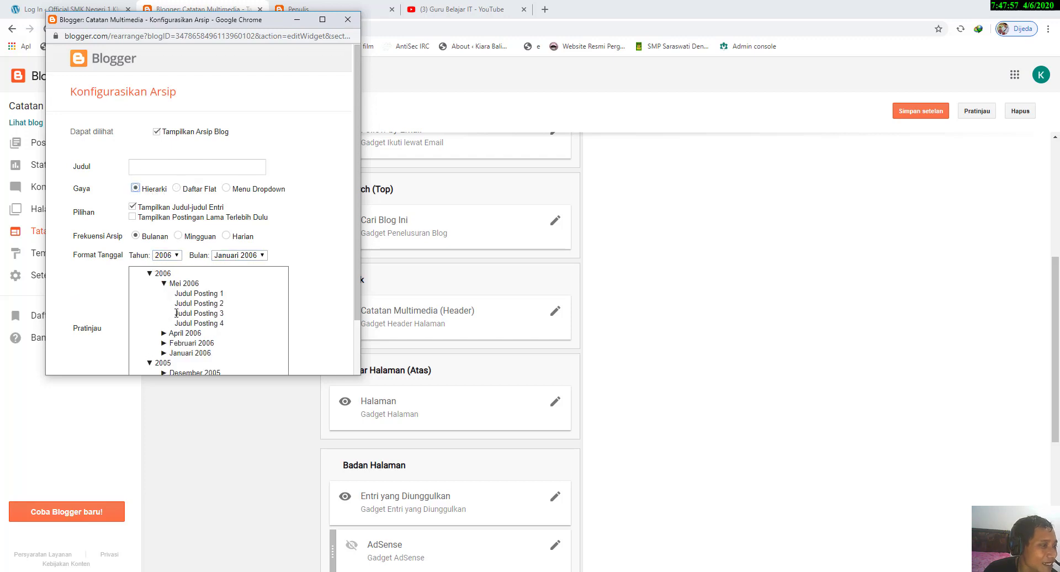
scroll(176, 257, down, 2)
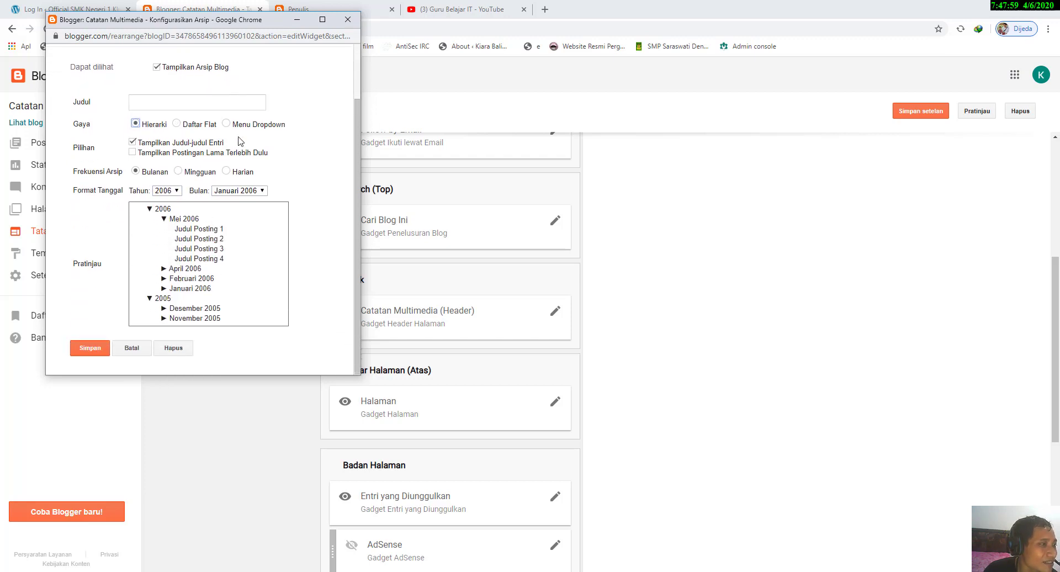
click(200, 127)
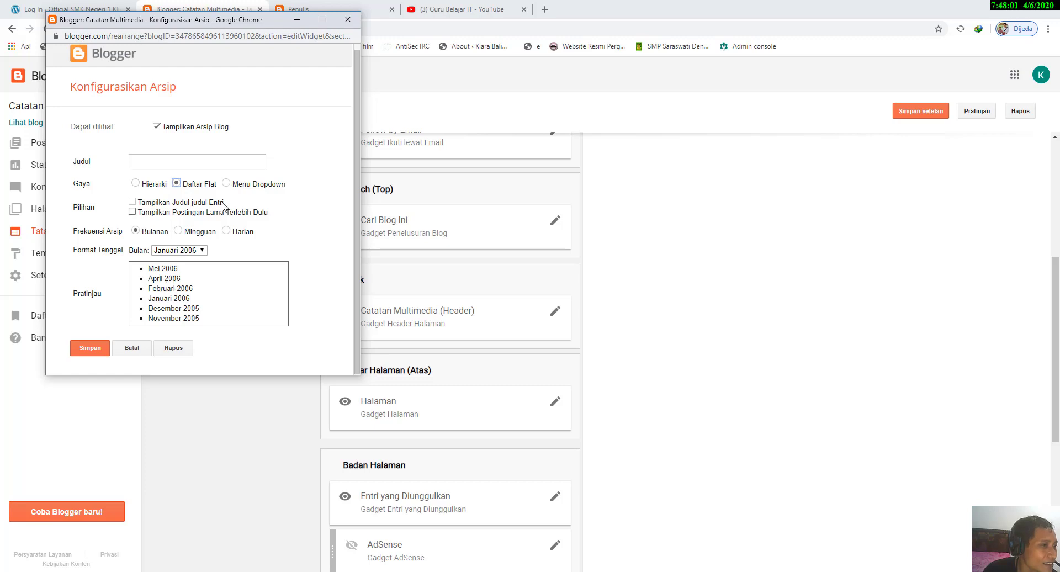
click(226, 184)
click(190, 289)
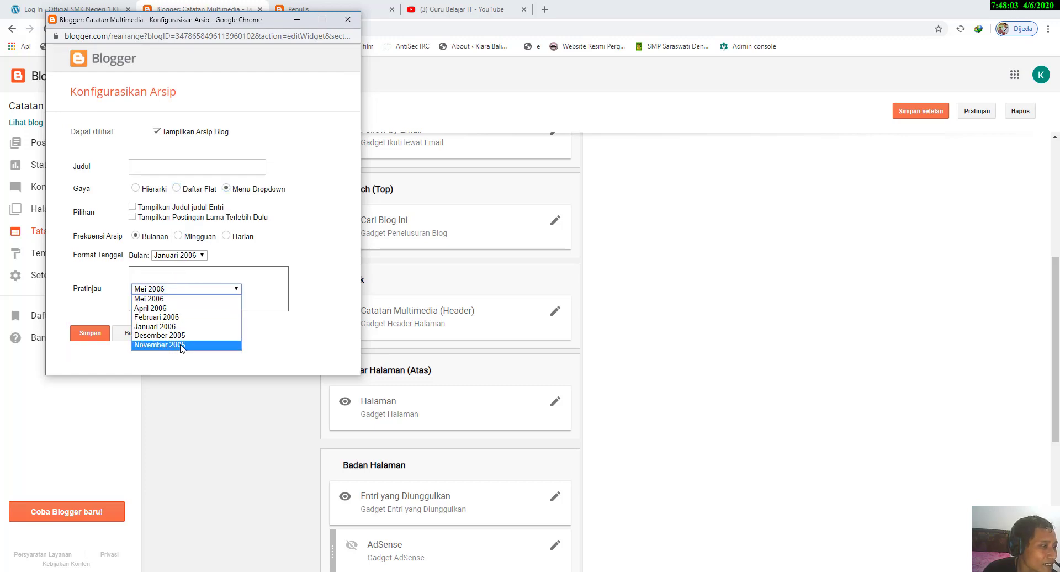
click(281, 240)
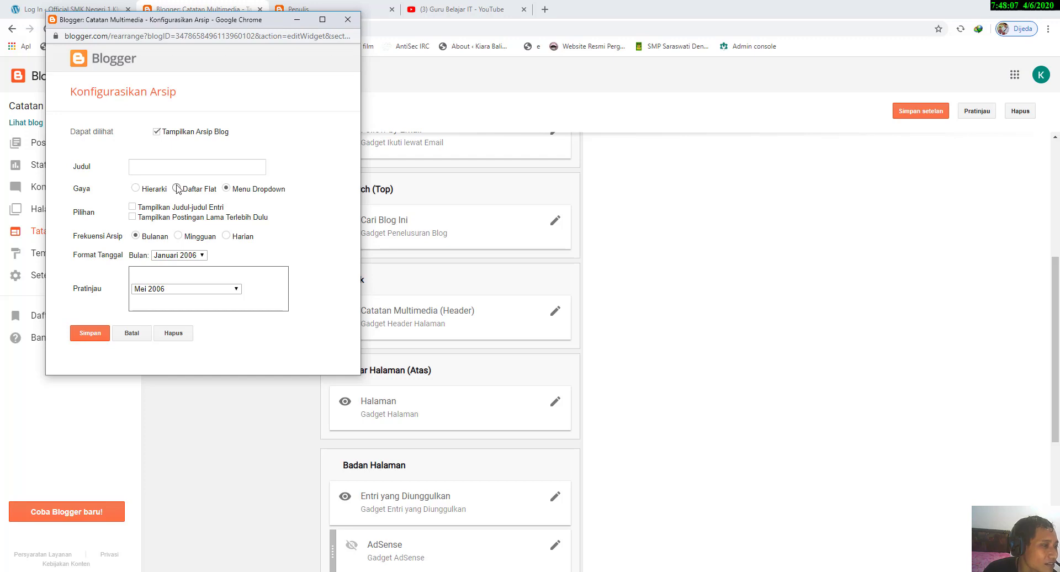
Step: Compare the Daftar Flat style with the Hierarki style that shows entry titles through Tampilkan Judul-judul Entri
click(177, 188)
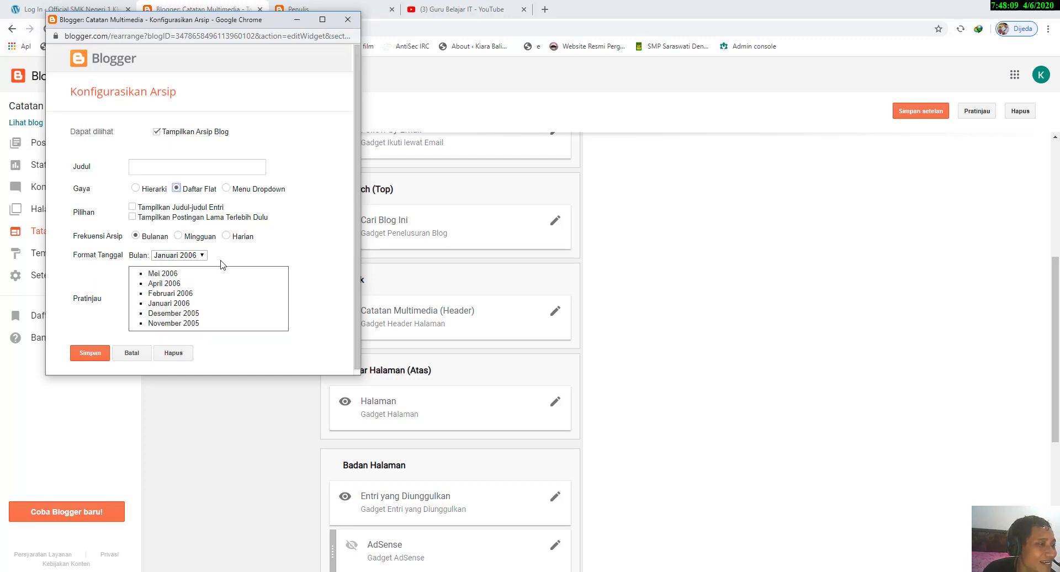
click(133, 207)
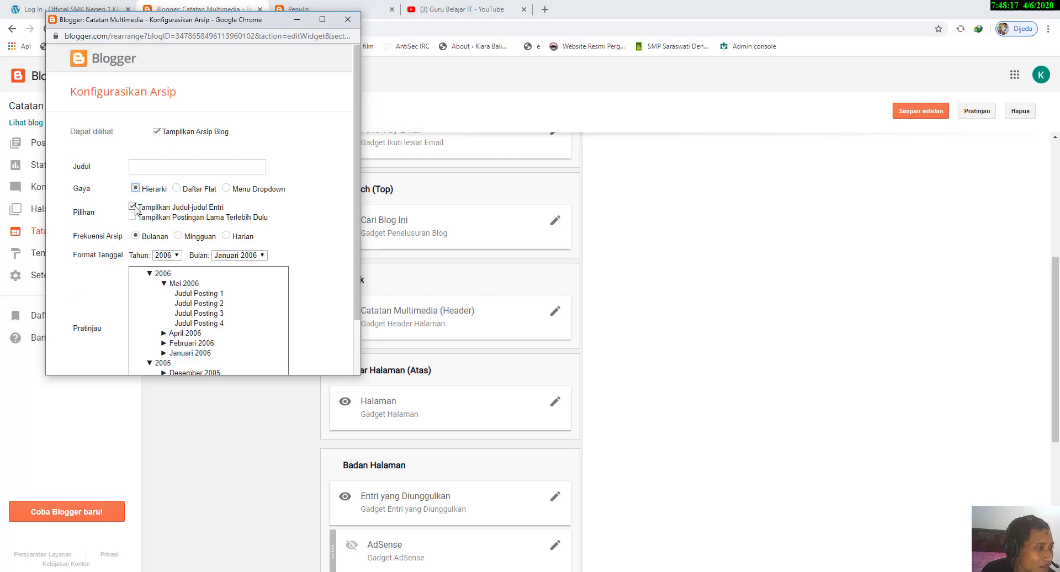
scroll(196, 285, down, 2)
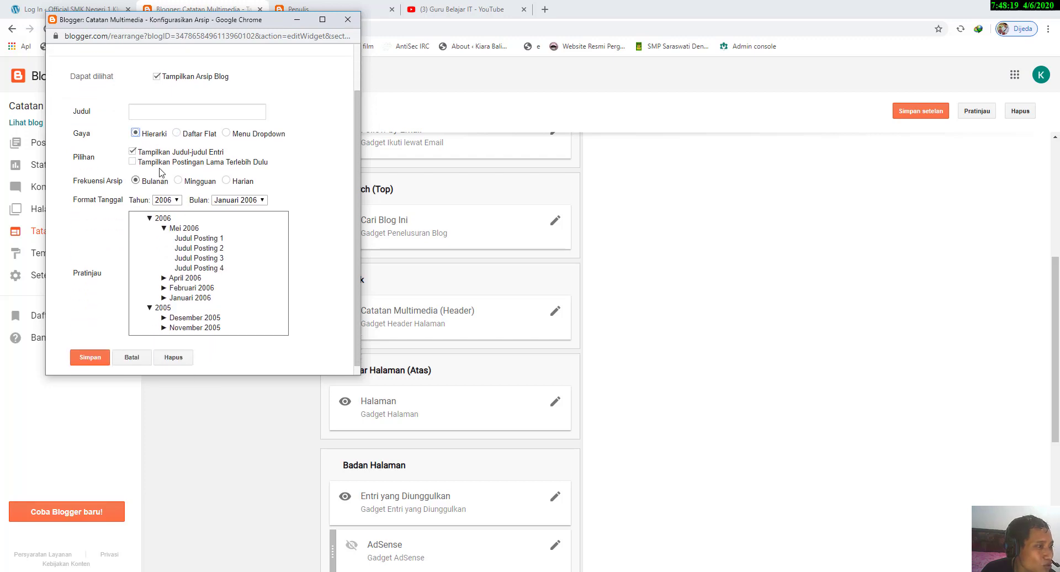
click(200, 134)
click(144, 200)
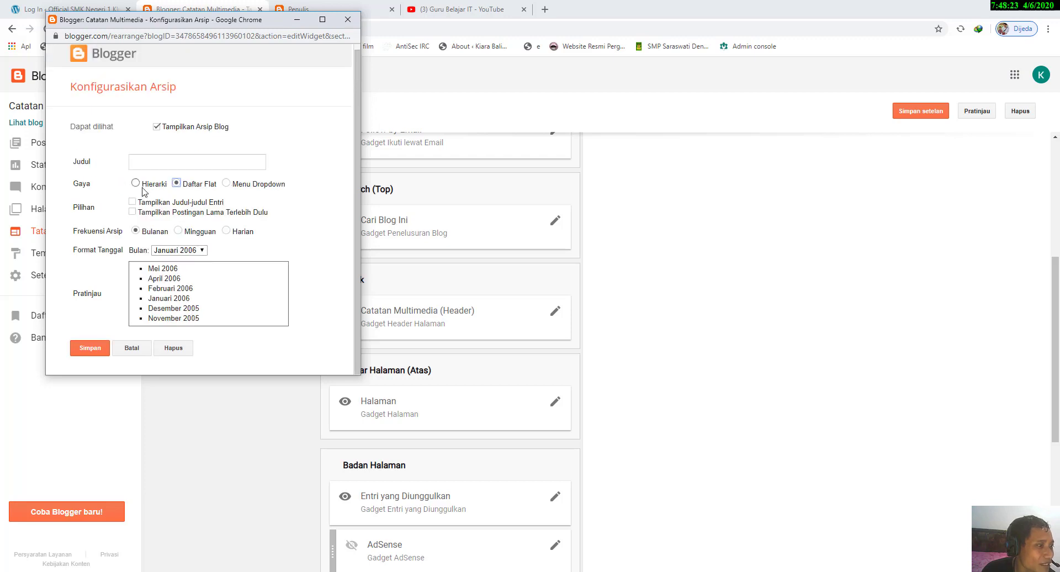
scroll(142, 197, down, 2)
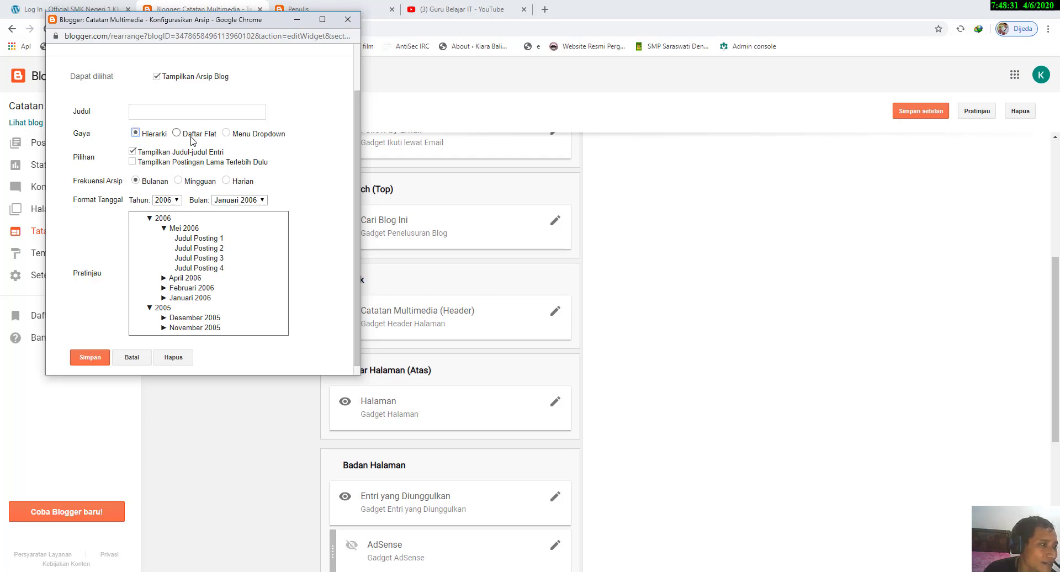
Step: Try the Mingguan and Harian archive frequencies, then restore the frequency to Bulanan
click(178, 181)
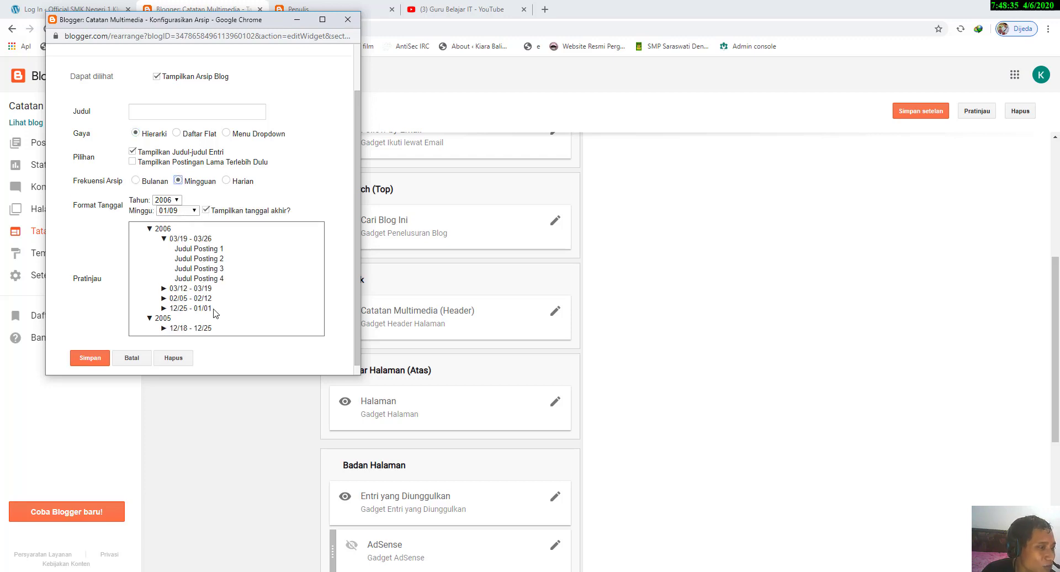
click(227, 181)
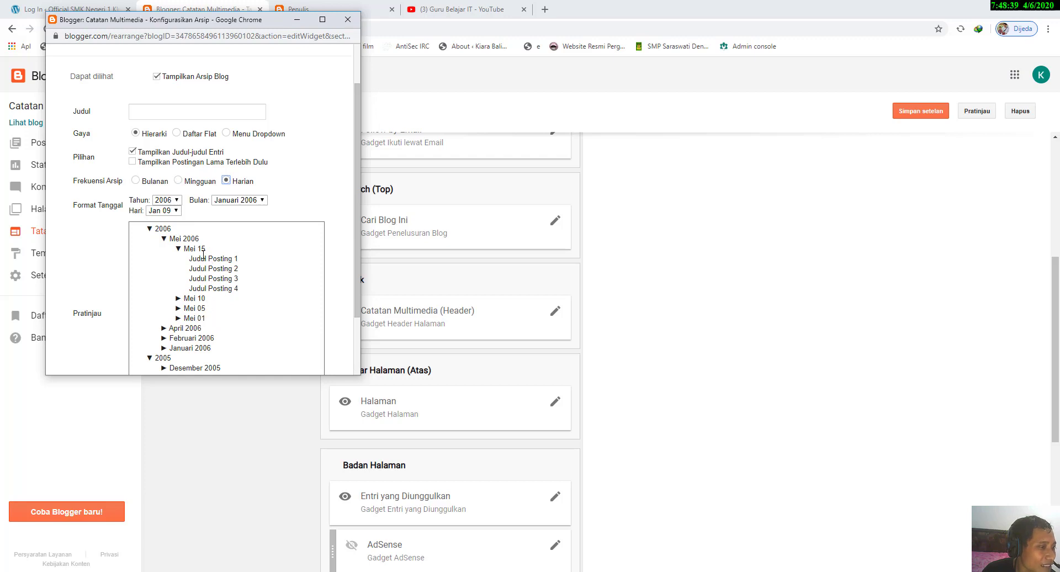
click(135, 180)
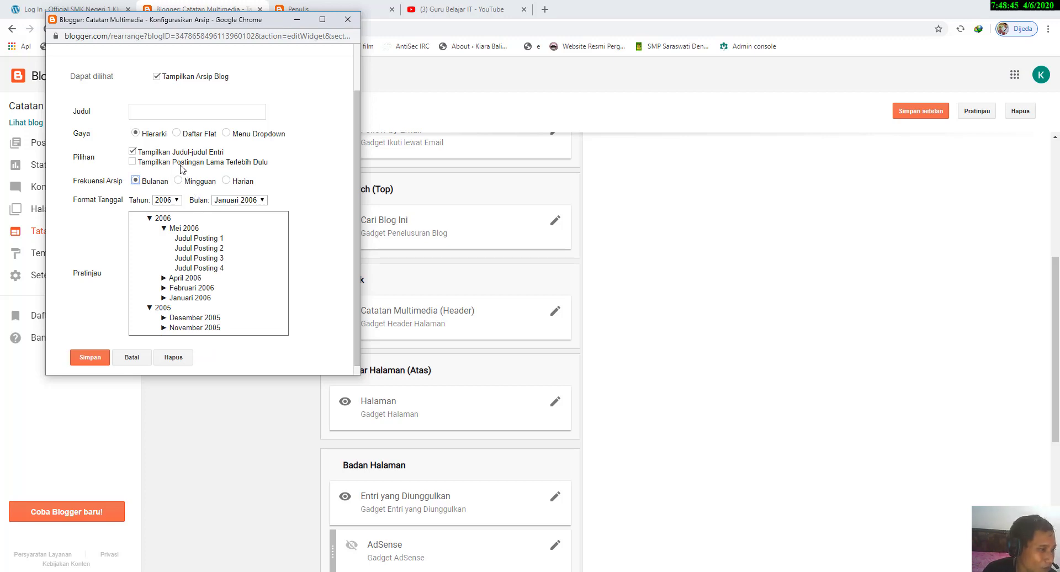
Step: Set the archive style to Hierarki, then save the Arsip Blog gadget and the layout settings
click(177, 133)
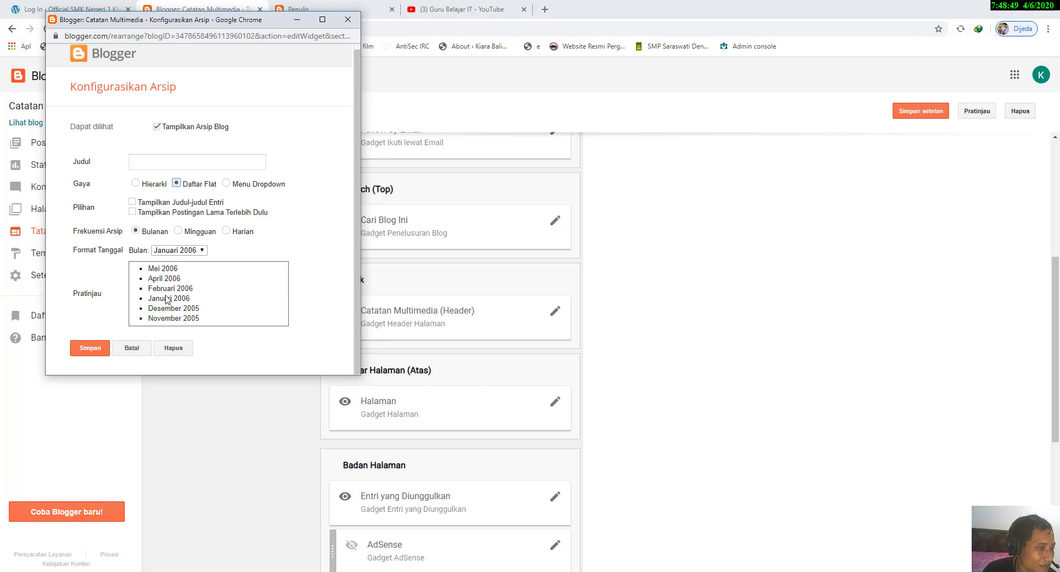
click(142, 184)
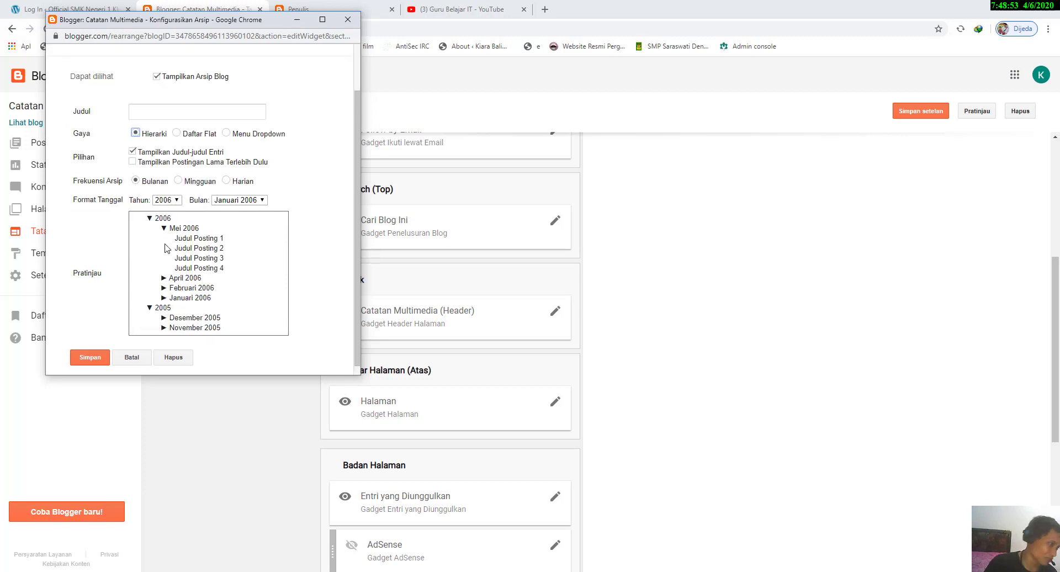
click(87, 358)
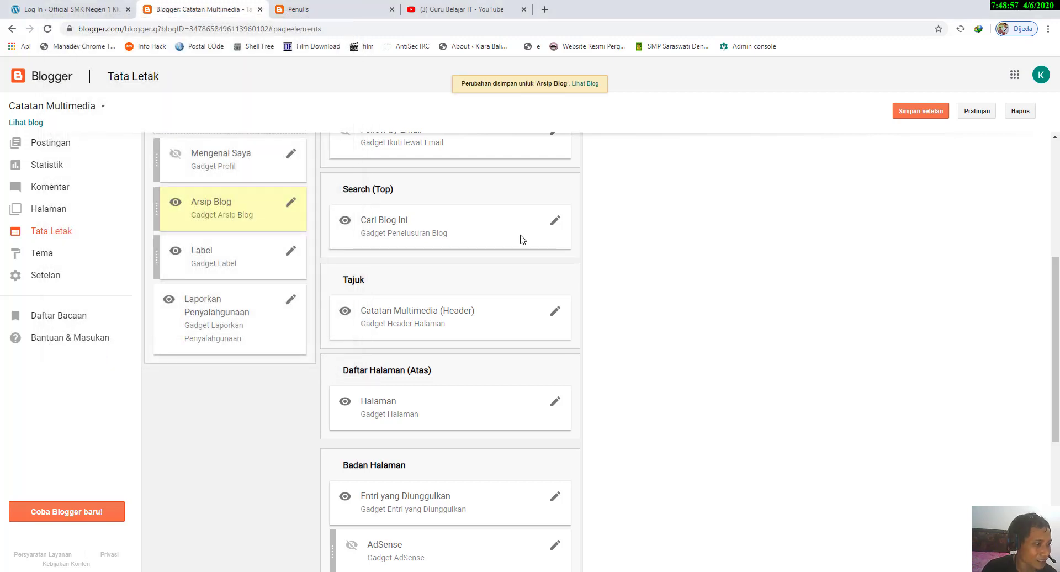
click(915, 112)
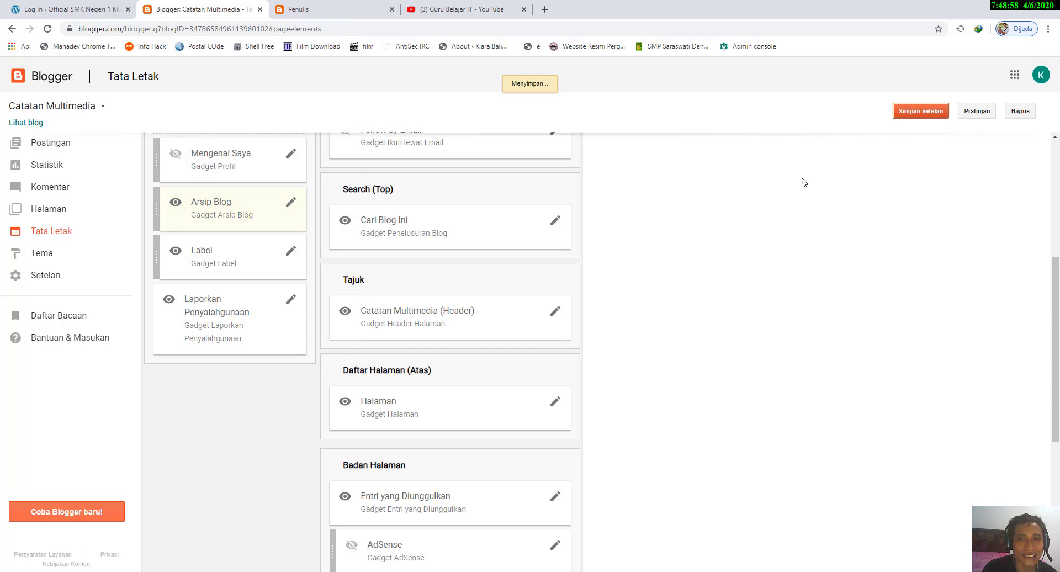
Step: Open the live blog's Beranda page and view the Arsip list in its sidebar
click(316, 8)
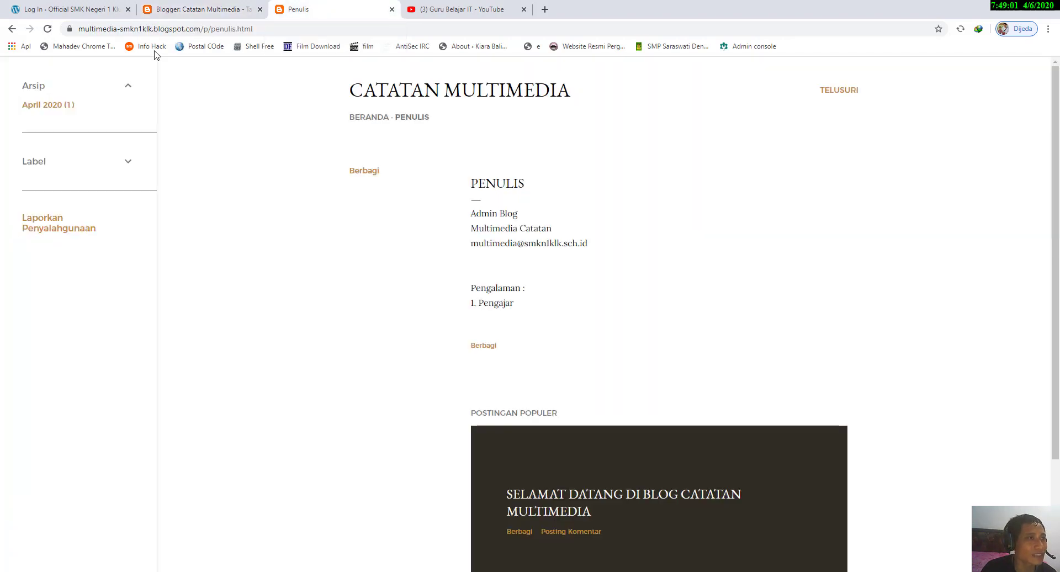
click(368, 118)
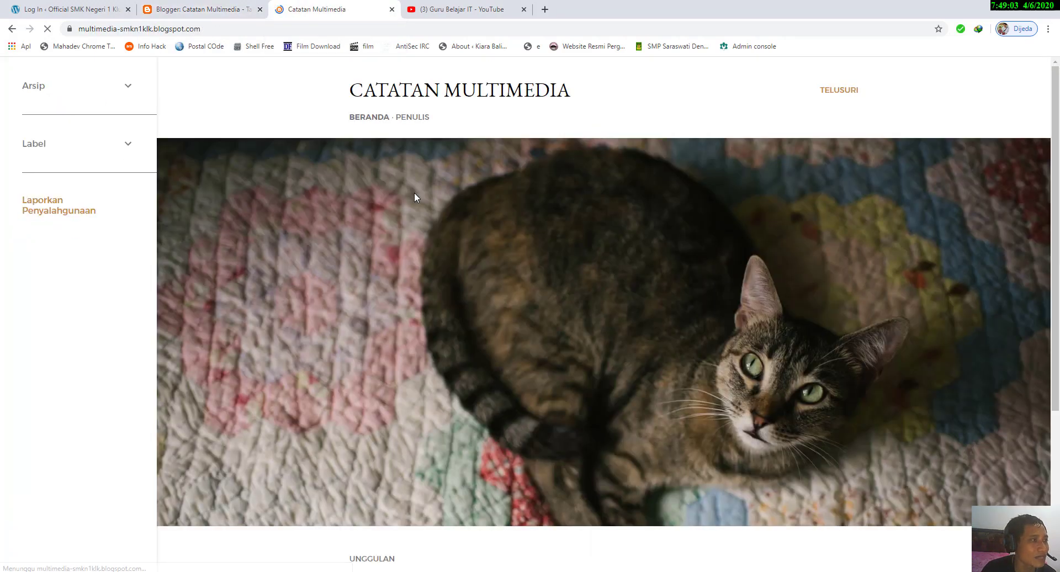
click(127, 87)
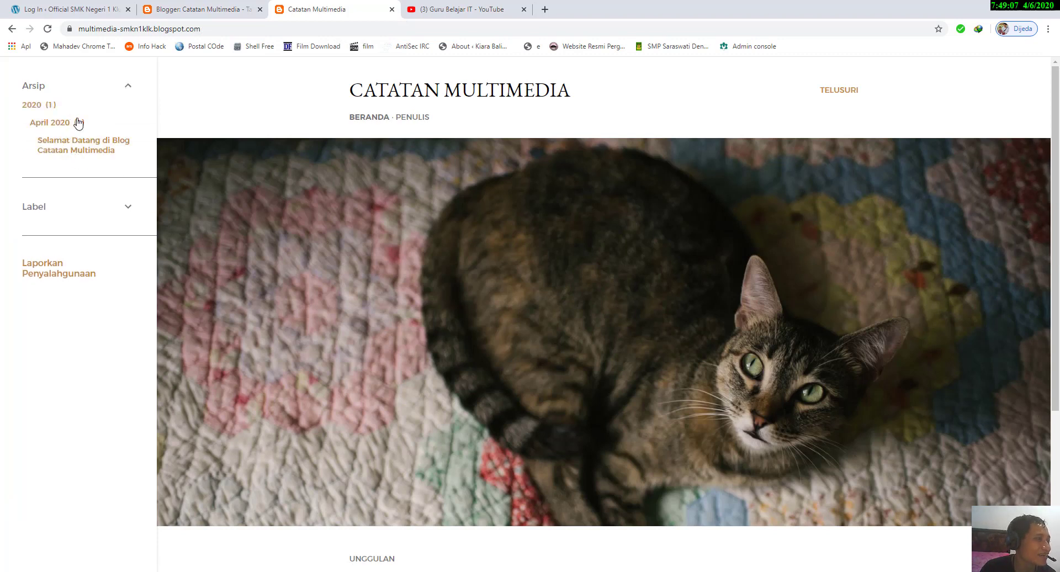
Step: Return to the Tata Letak page, review the Halaman gadget's page list settings, and close them without saving
click(193, 11)
scroll(407, 218, up, 2)
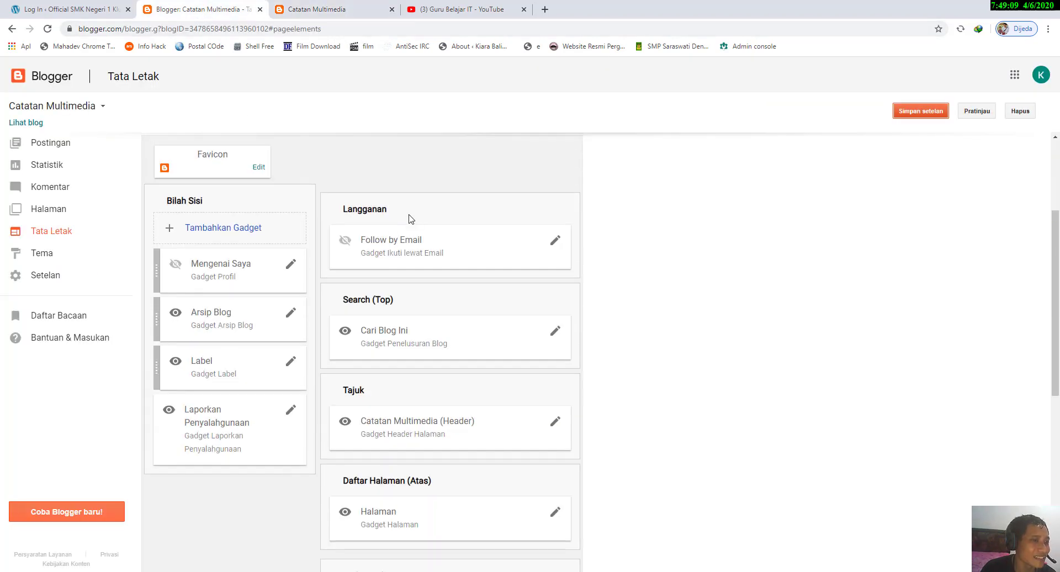
scroll(478, 232, down, 2)
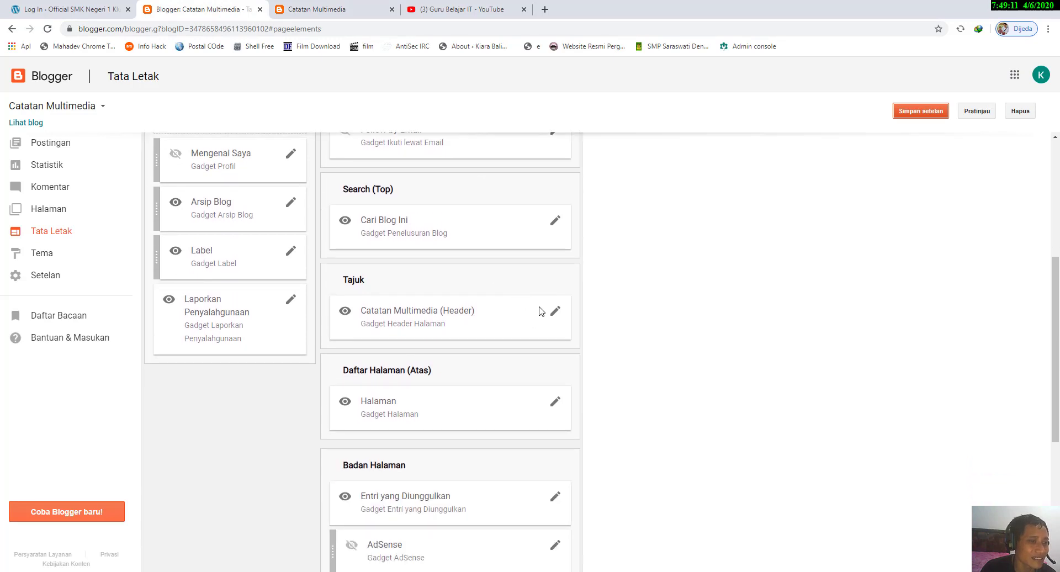
scroll(538, 313, down, 3)
scroll(554, 298, up, 1)
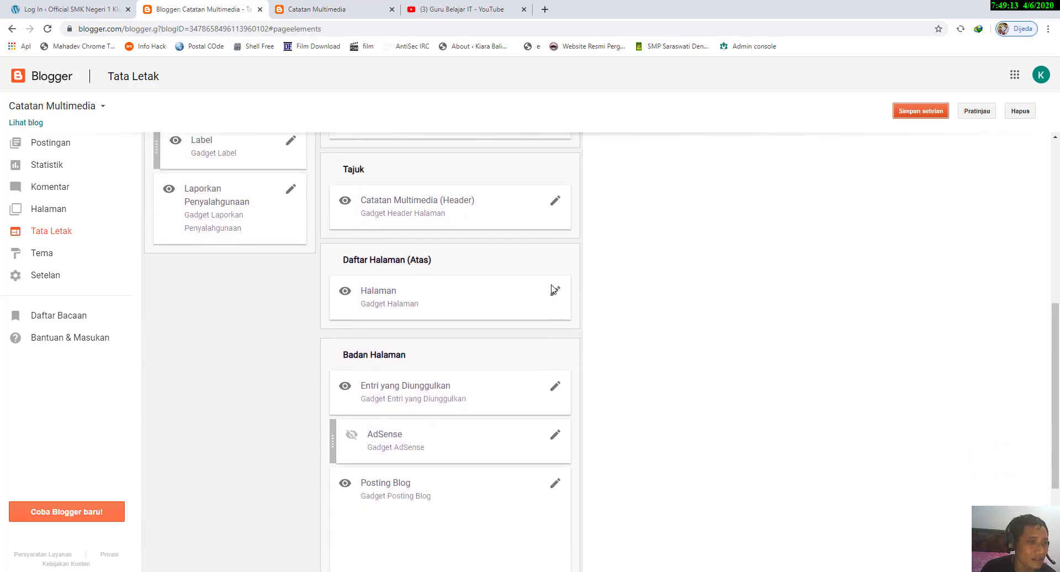
click(556, 293)
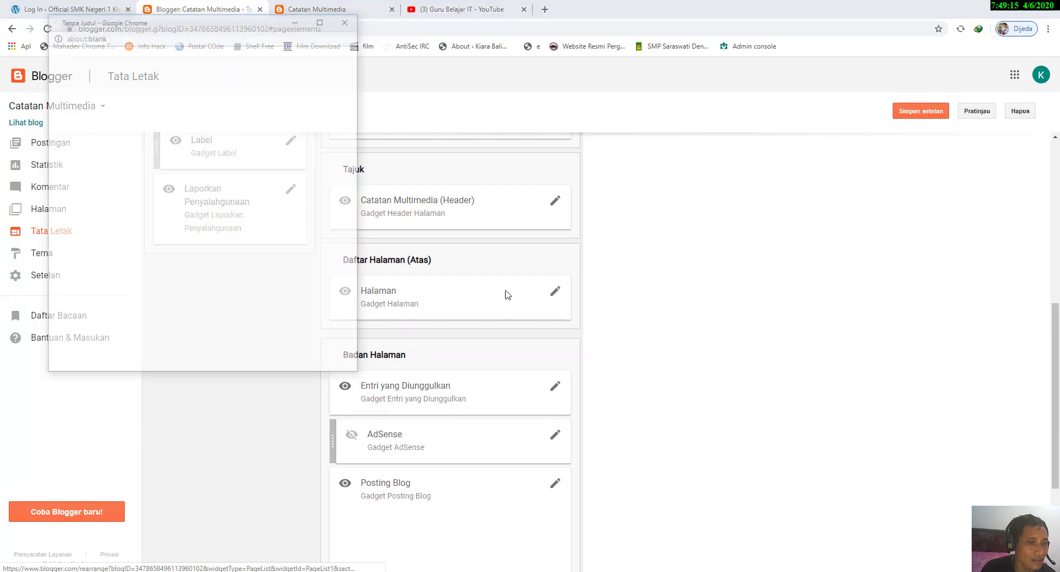
scroll(145, 208, down, 1)
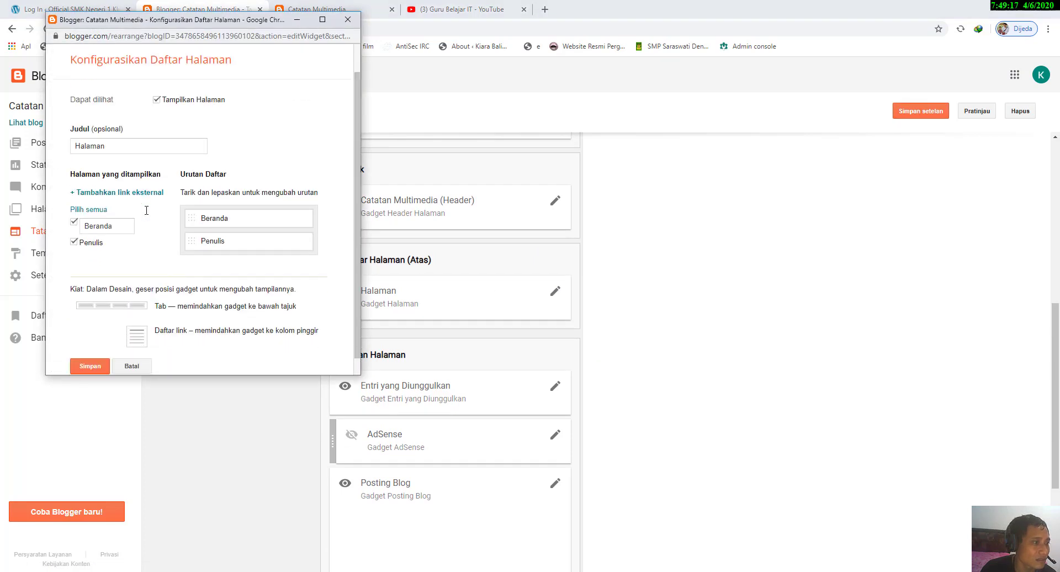
scroll(291, 81, up, 1)
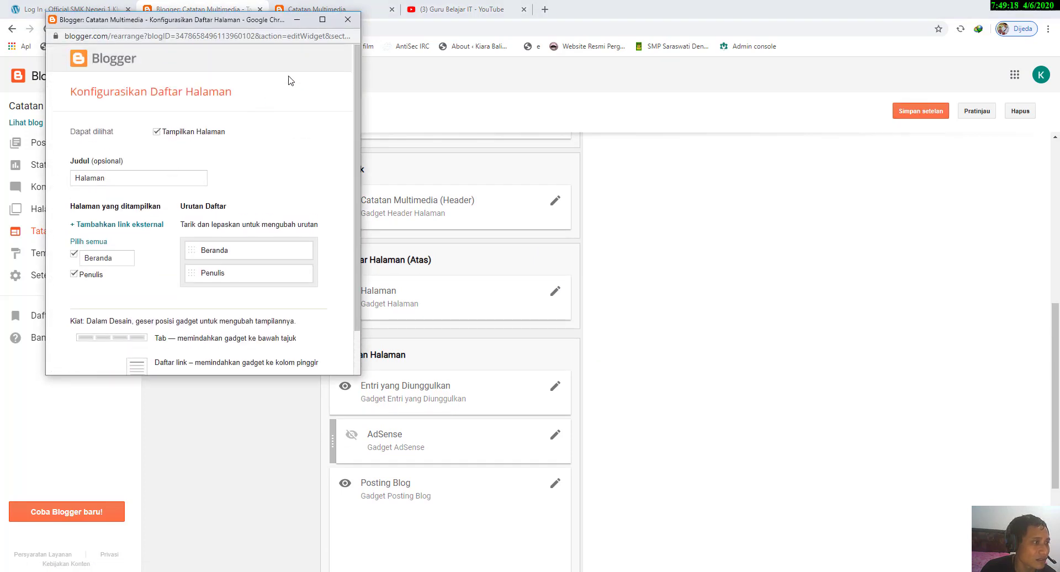
click(347, 19)
Step: Open the Arsip Blog gadget's settings, then collapse and re-expand the Arsip list on the live blog
scroll(380, 236, up, 1)
scroll(380, 236, up, 2)
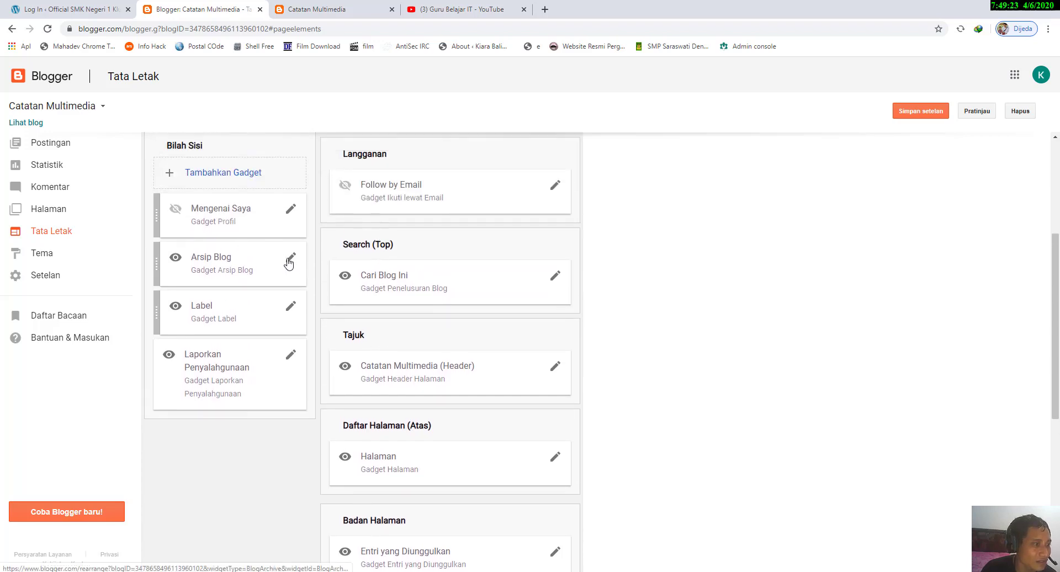
click(288, 264)
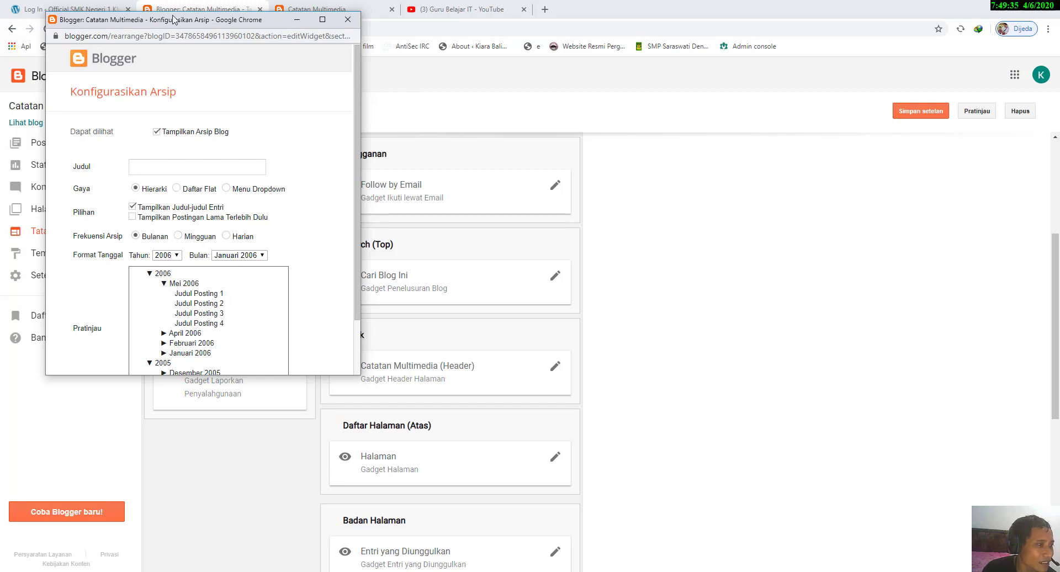
click(338, 9)
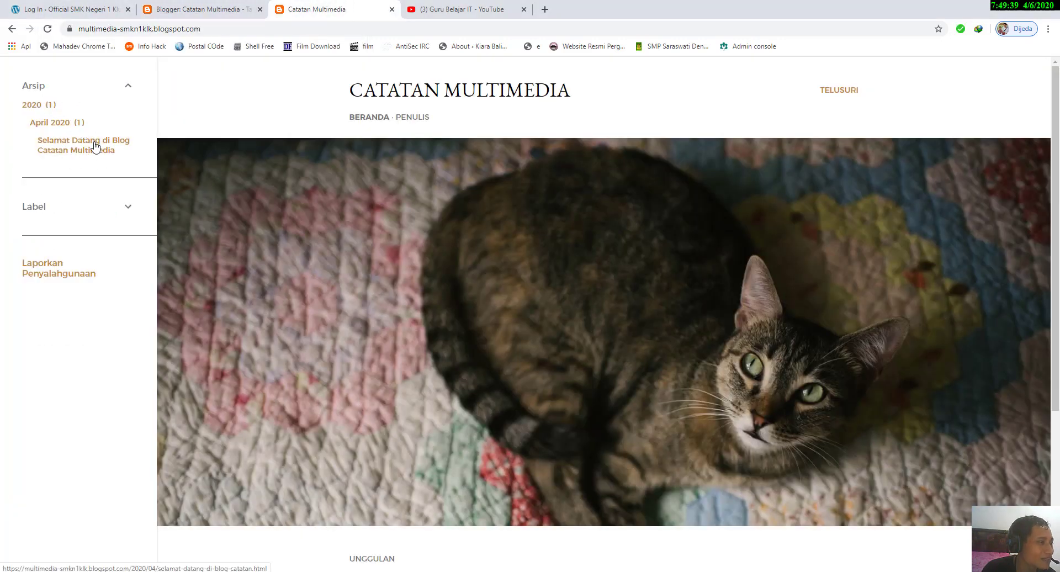
click(127, 87)
click(126, 87)
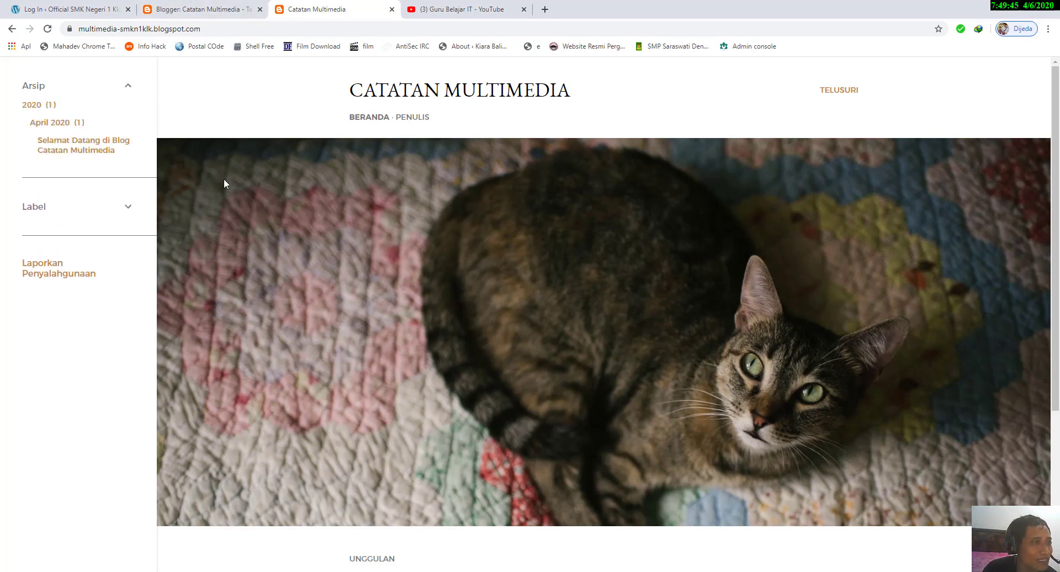
Step: Set the archive style to Daftar Flat, save the gadget, and view the Arsip list on the reloaded live blog
mouse_move(423, 569)
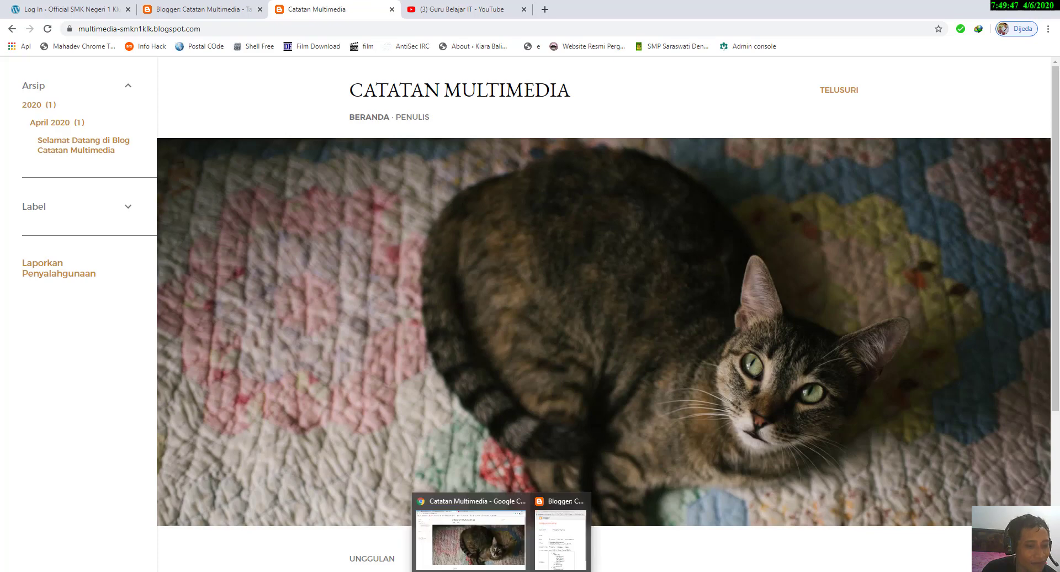
click(543, 555)
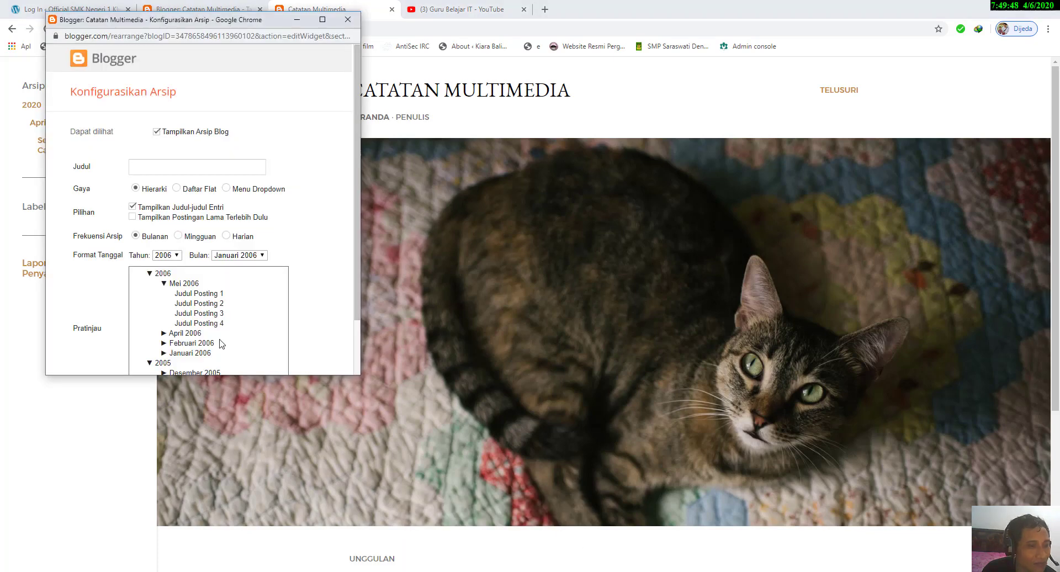
click(191, 190)
click(96, 357)
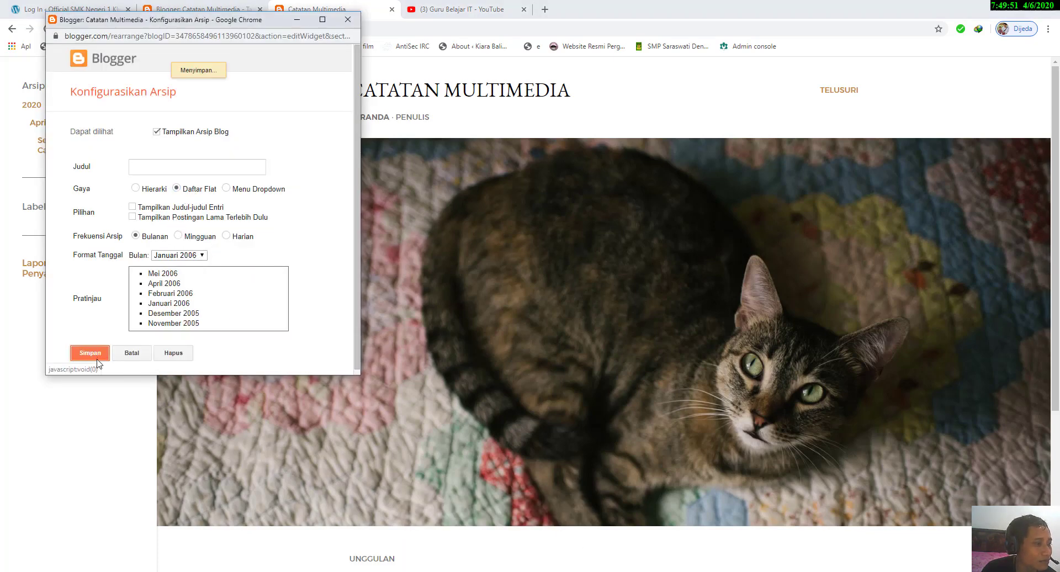
click(47, 28)
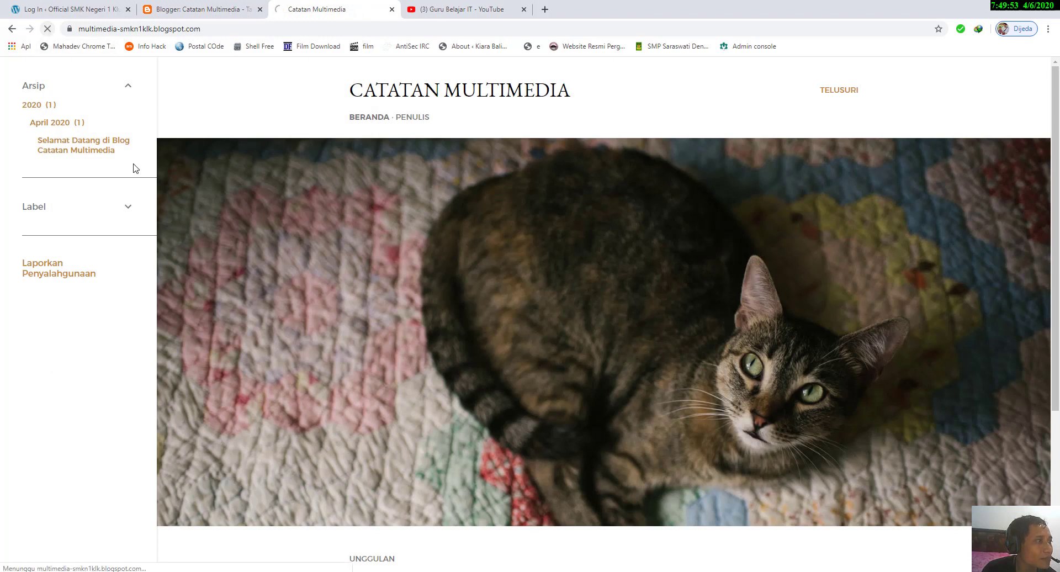
click(129, 87)
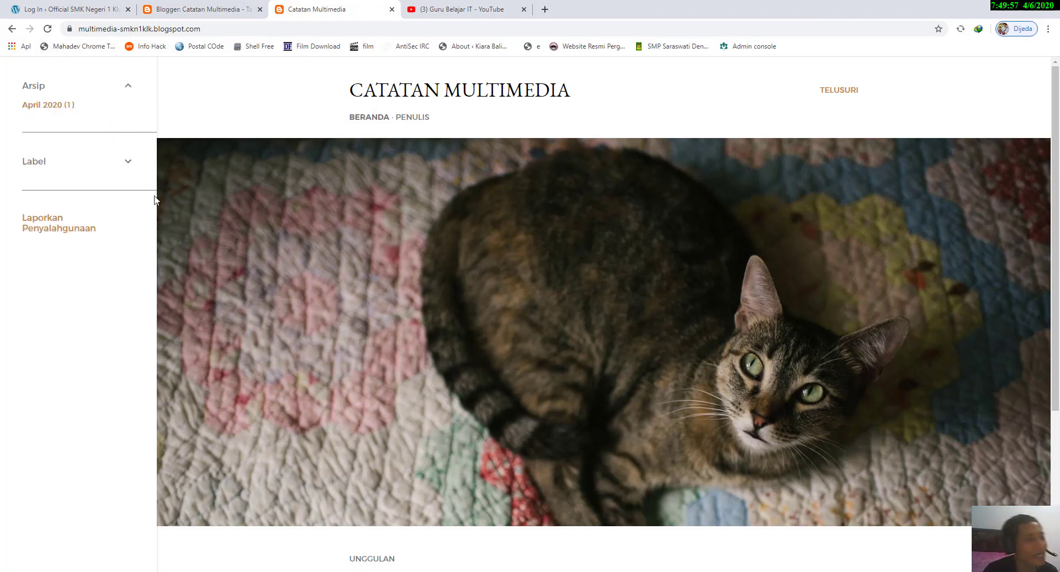
Step: Open the Favicon settings from the Tata Letak page, review the icon upload requirements, and close them
click(202, 10)
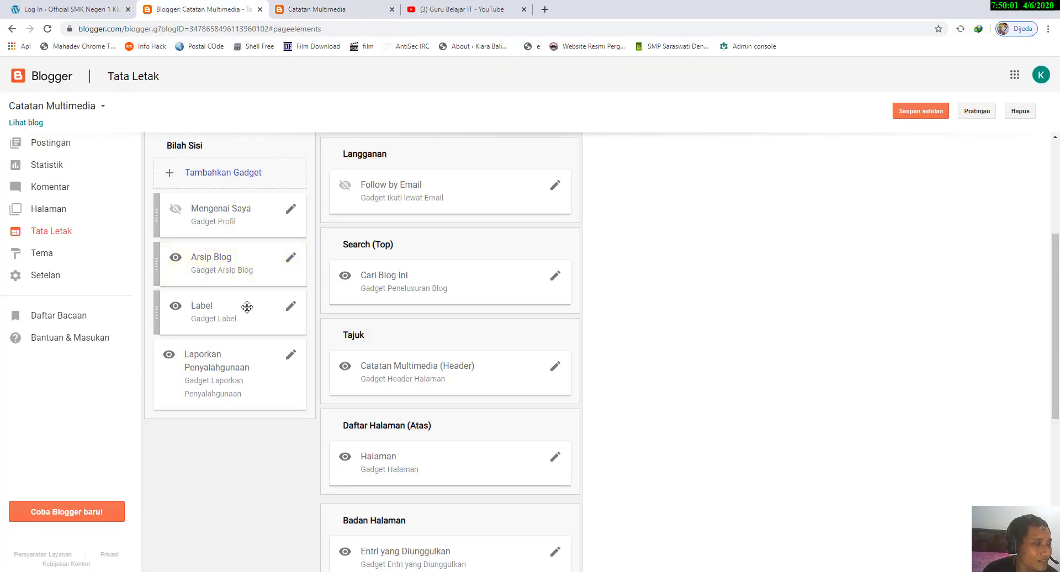
scroll(268, 295, up, 1)
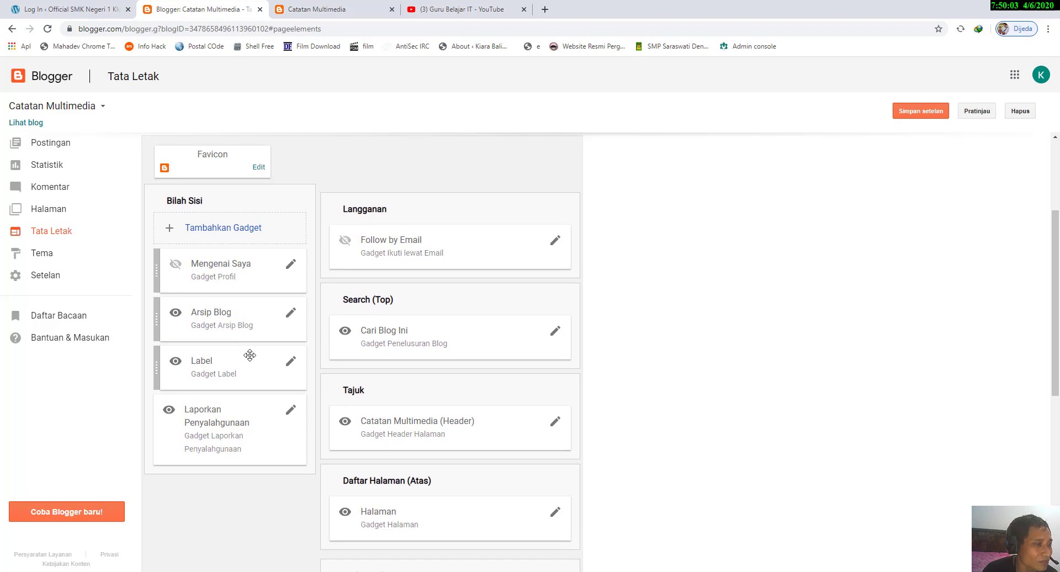
scroll(237, 367, up, 2)
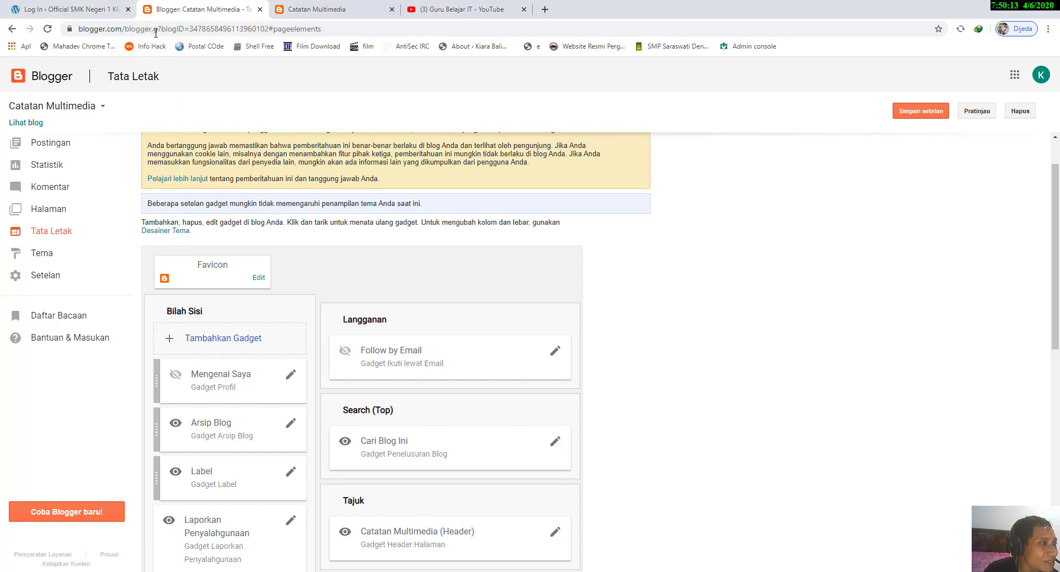
click(259, 279)
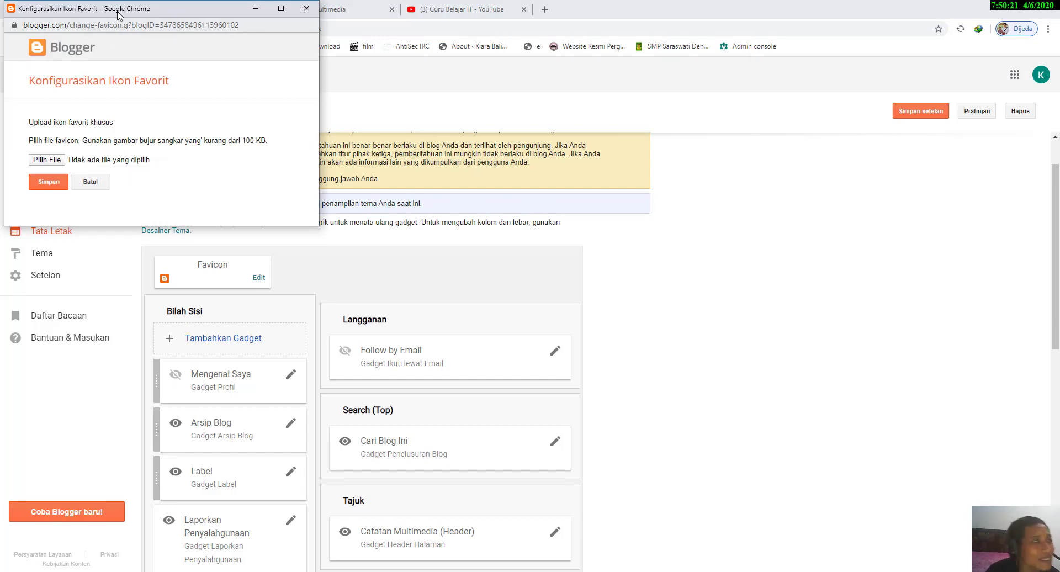
drag(118, 13, 251, 97)
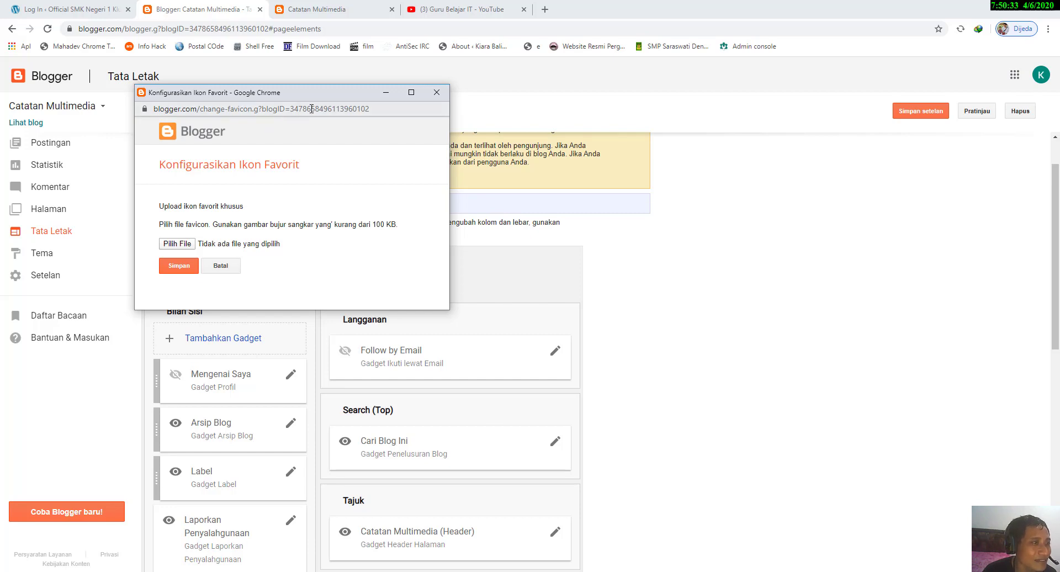
click(436, 92)
Step: Open the Label gadget's settings and compare them with the Label list on the live blog
scroll(288, 238, down, 2)
scroll(287, 237, down, 1)
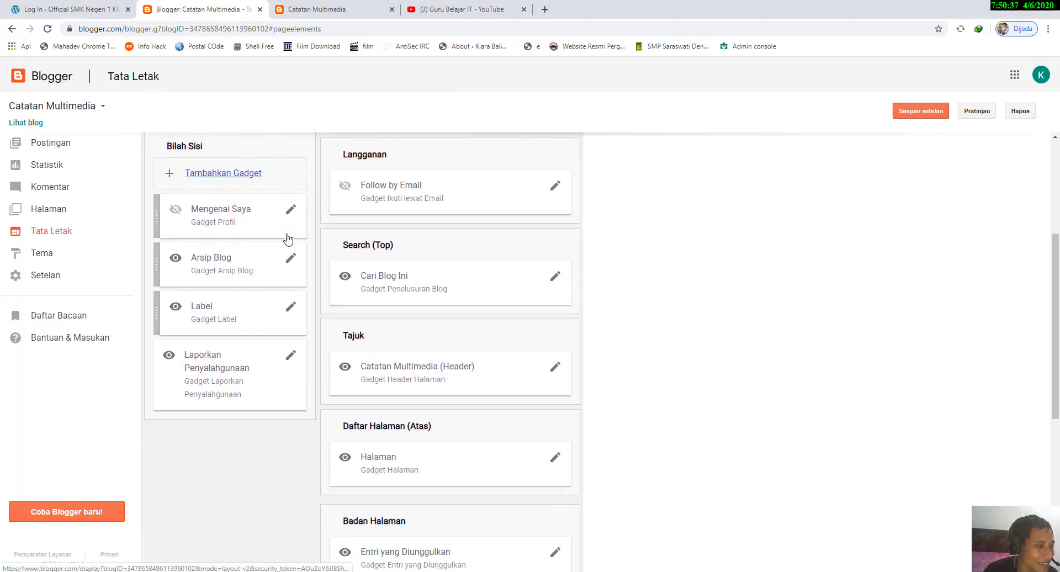
click(291, 307)
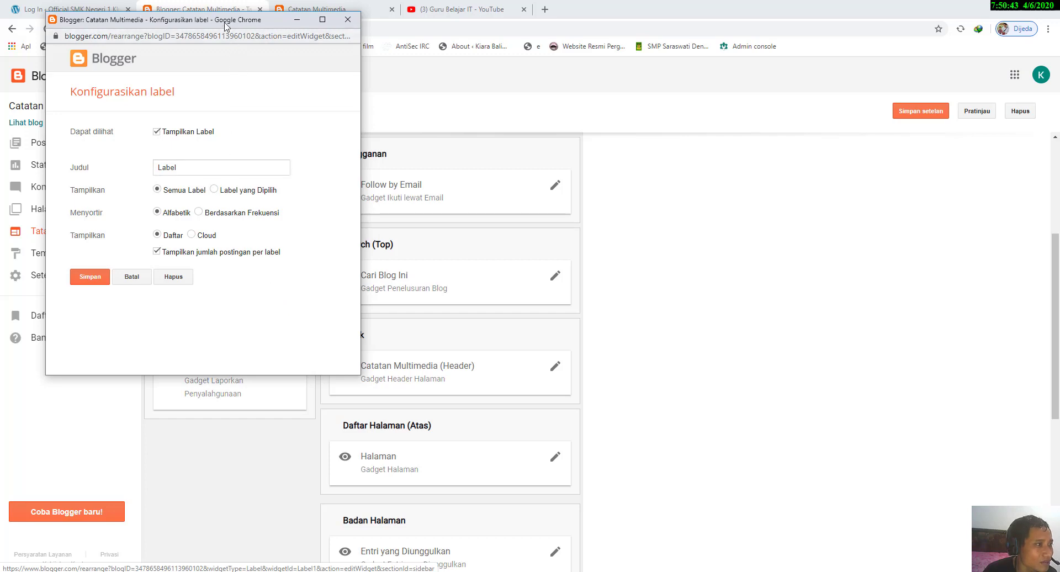
drag(226, 25, 480, 49)
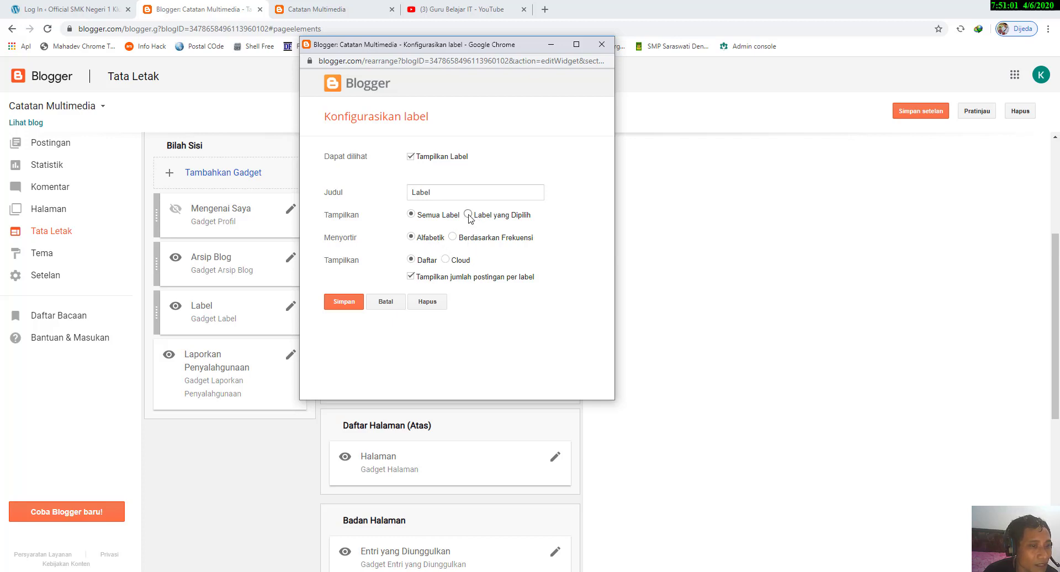
click(342, 9)
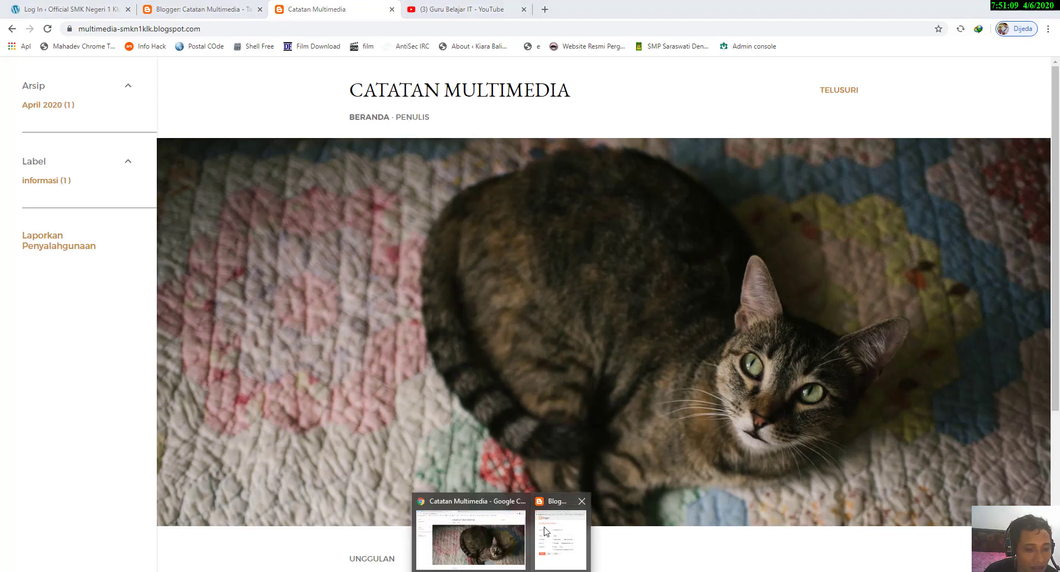
click(559, 538)
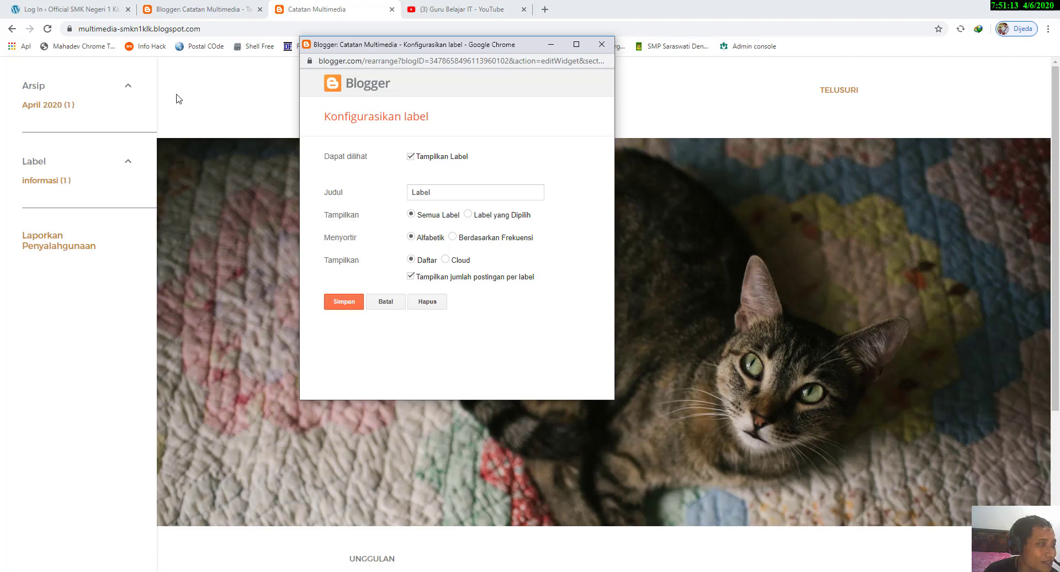
Step: Configure the Label gadget to show Semua Label, sorted Berdasarkan Frekuensi and displayed as Cloud, then save the gadget and the layout settings
click(469, 215)
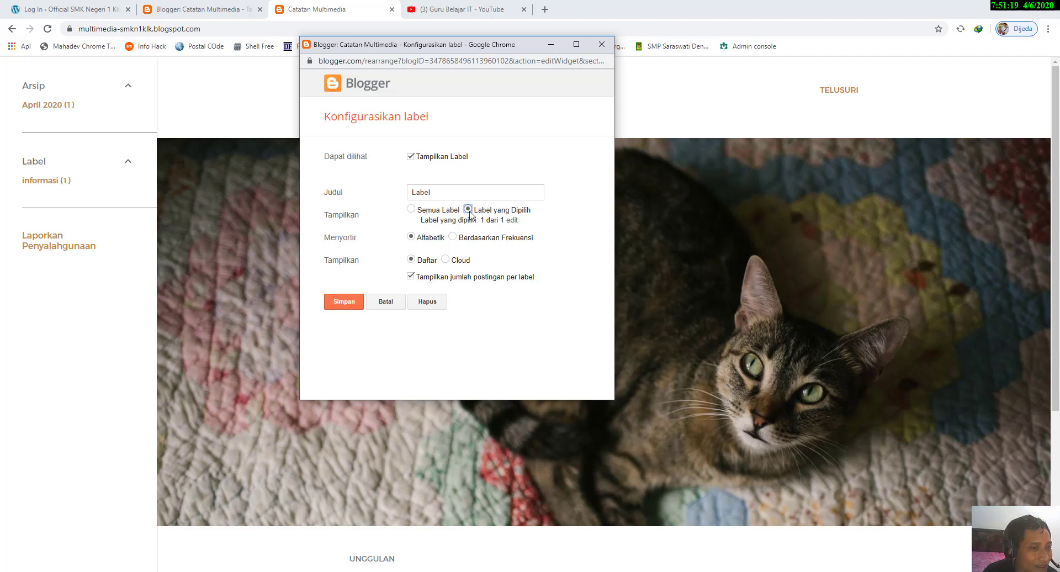
click(410, 212)
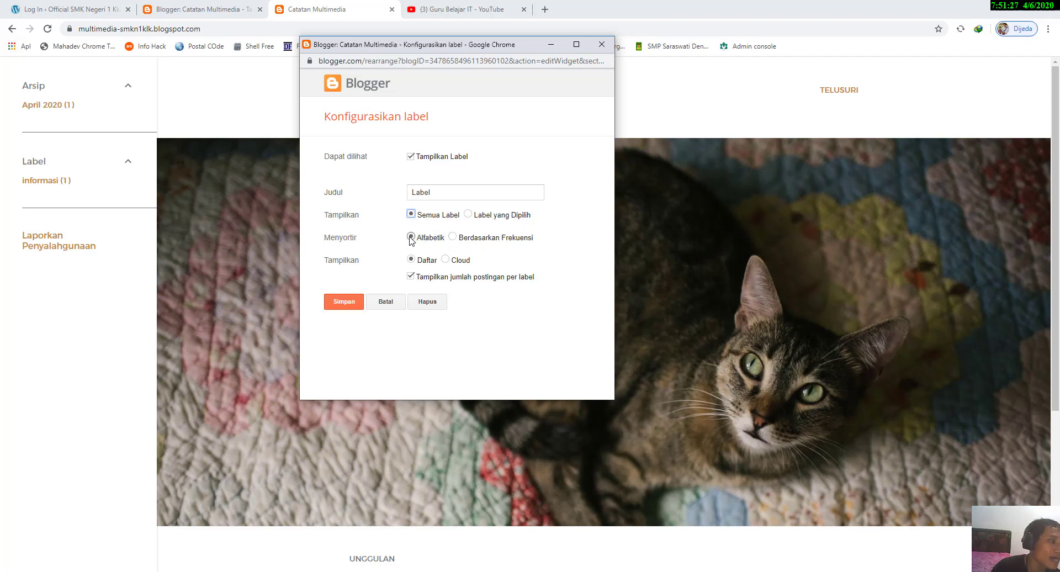
click(452, 237)
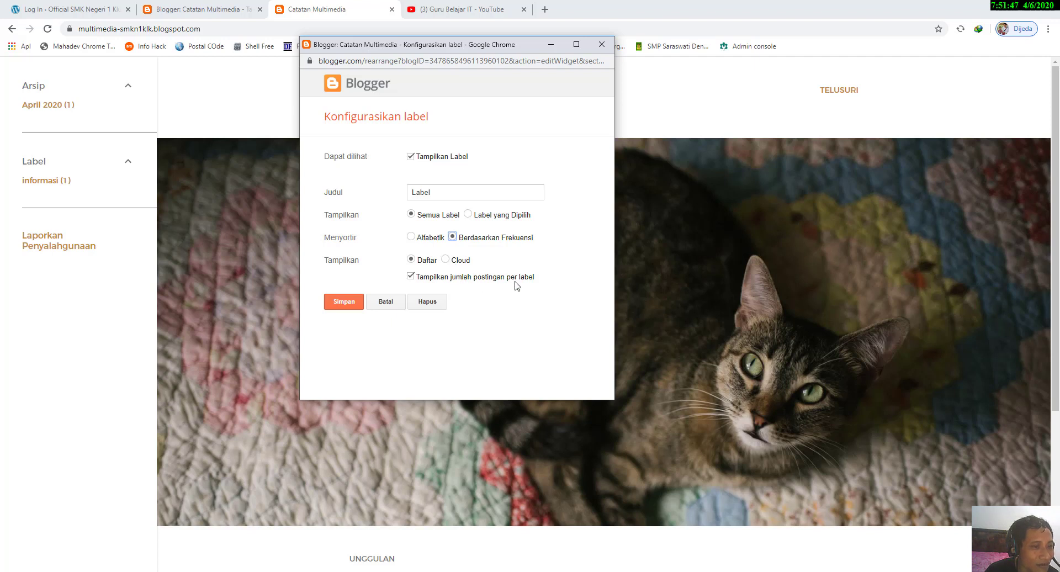
click(446, 260)
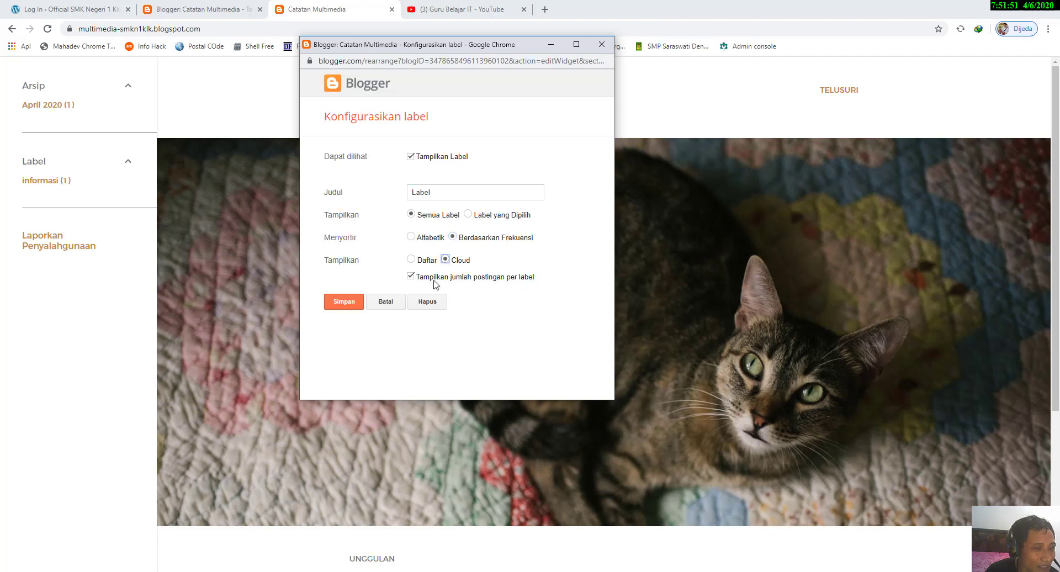
click(351, 305)
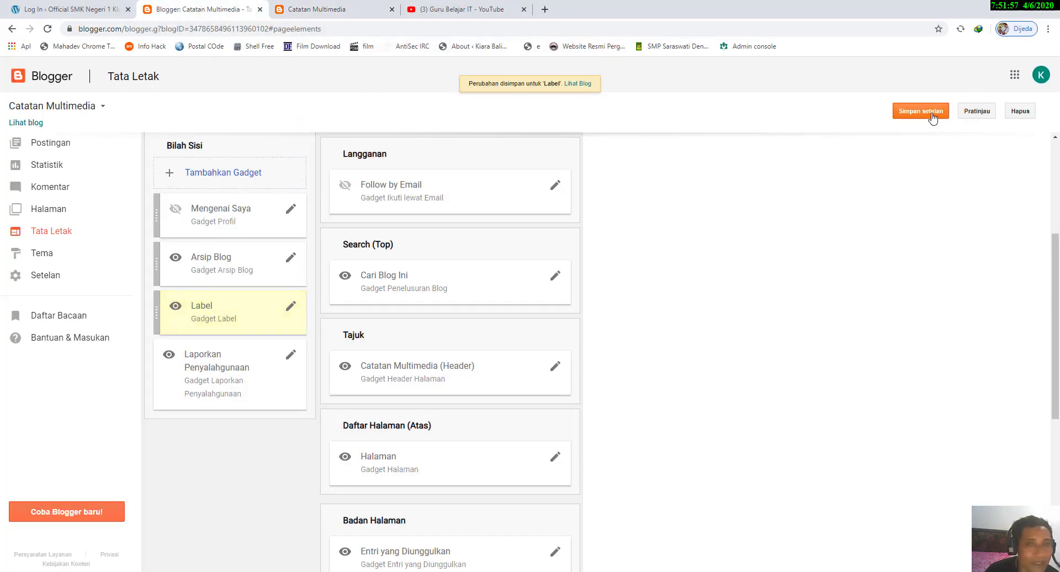
click(932, 115)
Step: Reload the live blog and expand the Label section to view the Cloud display
click(331, 9)
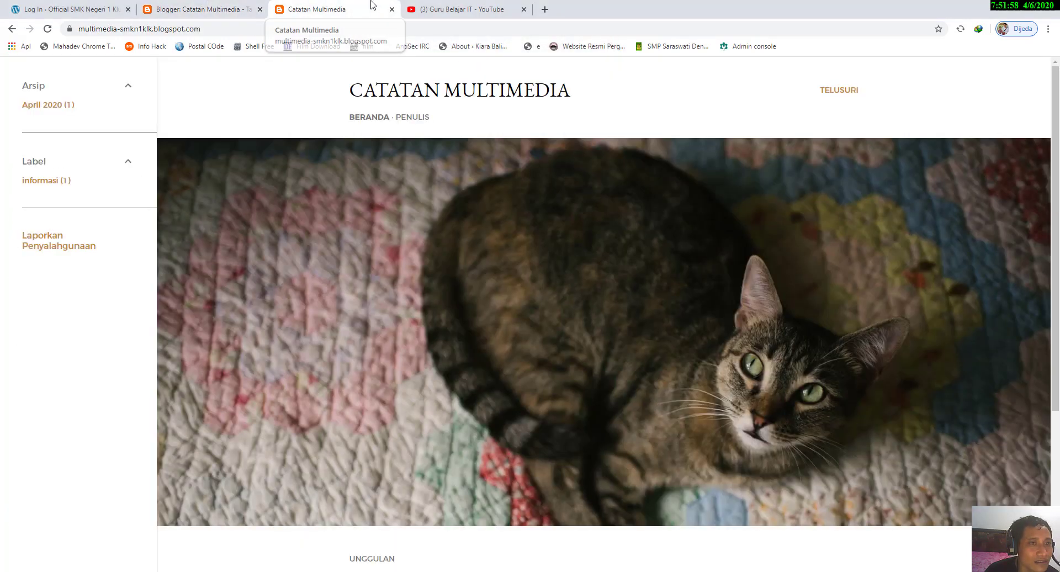
click(43, 31)
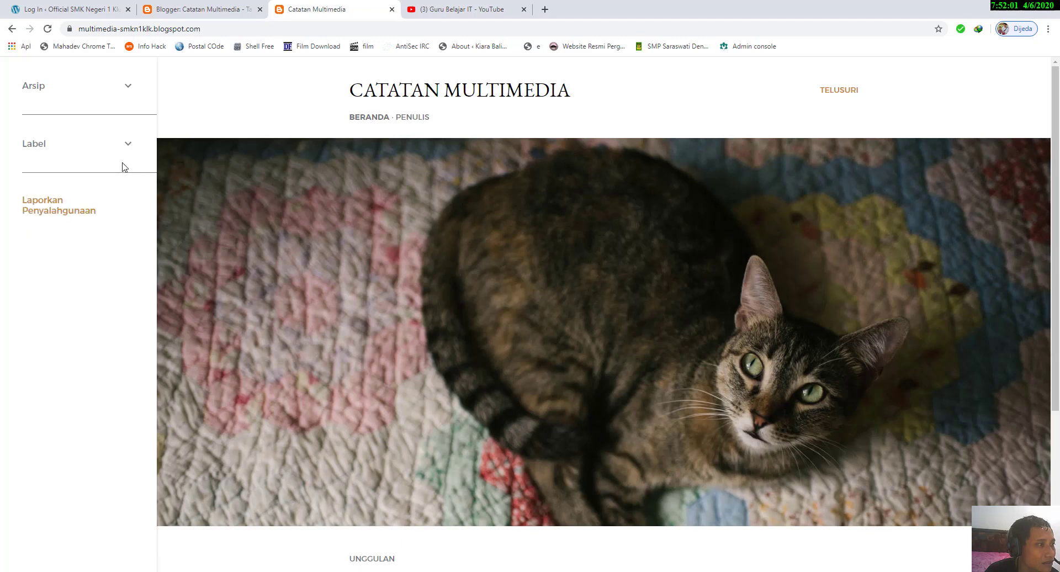
click(129, 147)
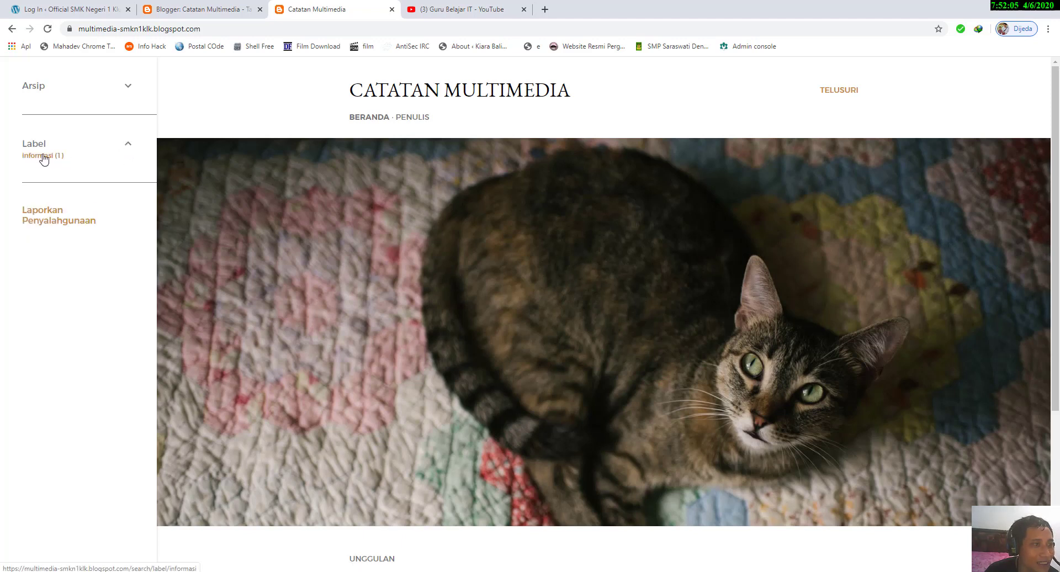
Step: Set the Label gadget's display style to Daftar on the Tata Letak page and save the gadget
click(191, 9)
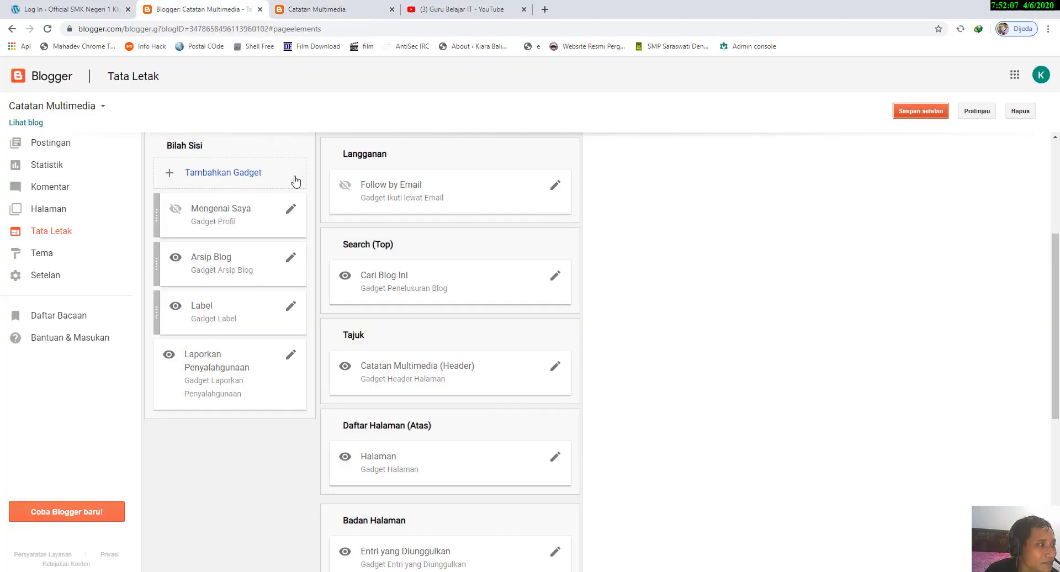
click(298, 308)
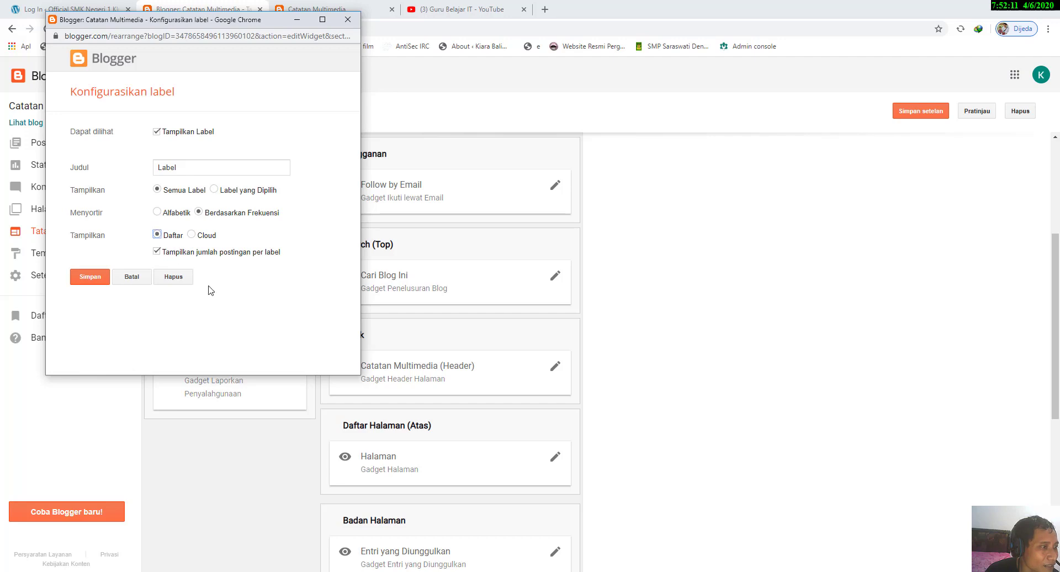
click(90, 281)
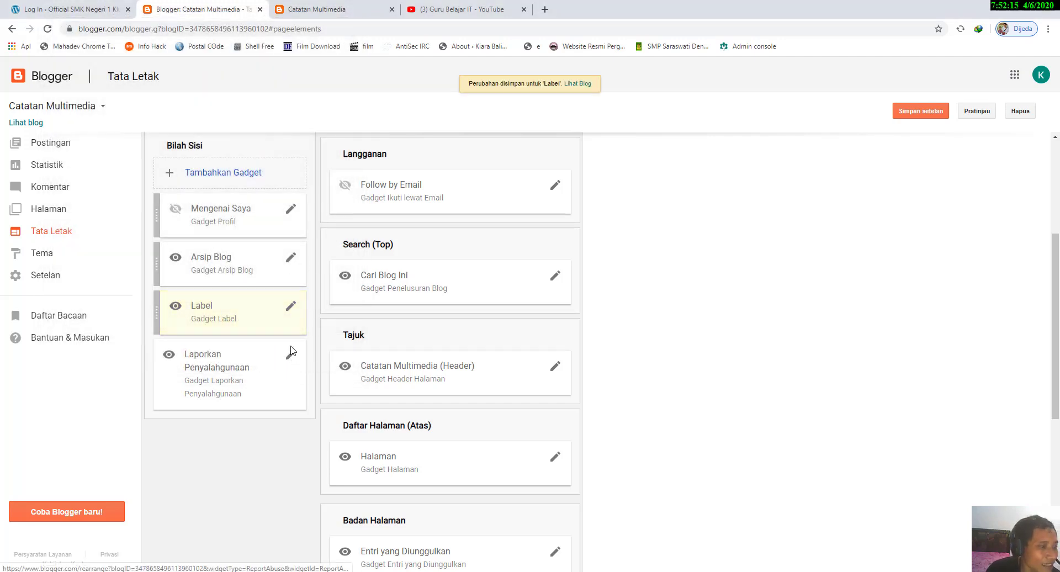
Step: Hide the Laporkan Penyalahgunaan gadget, save the layout settings, and check the sidebar on the reloaded live blog
click(291, 354)
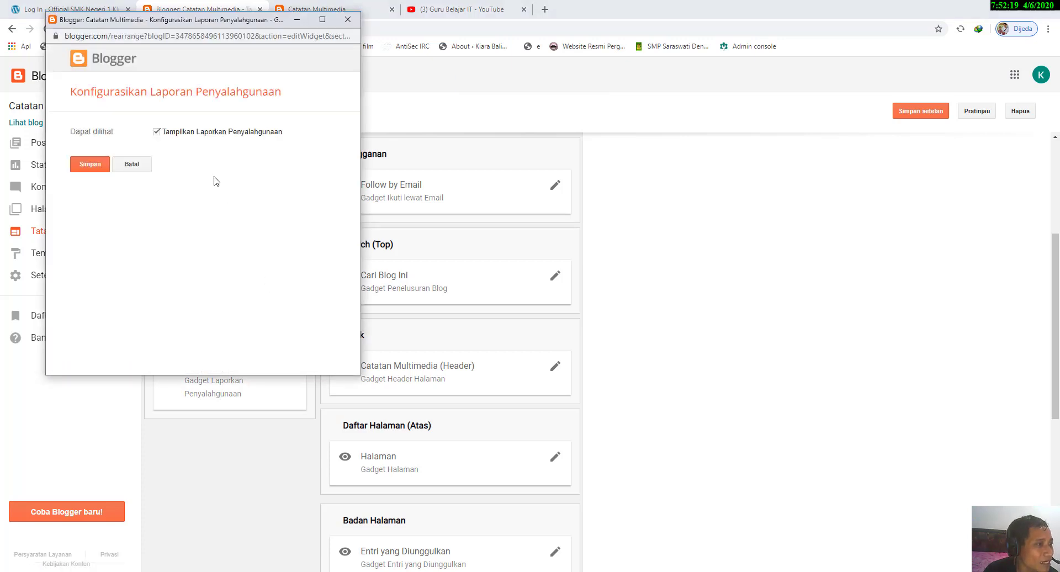
click(157, 131)
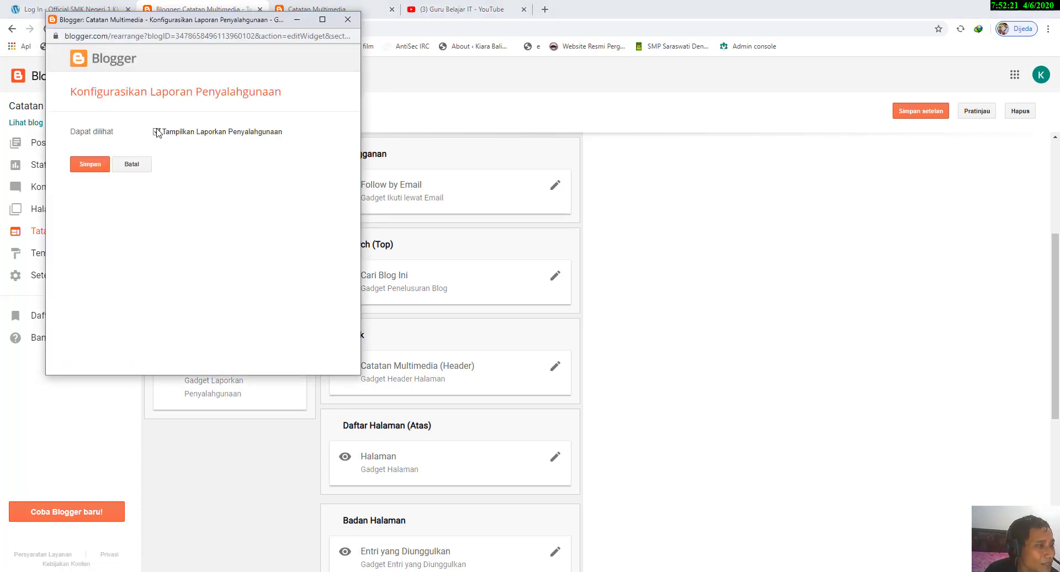
click(80, 166)
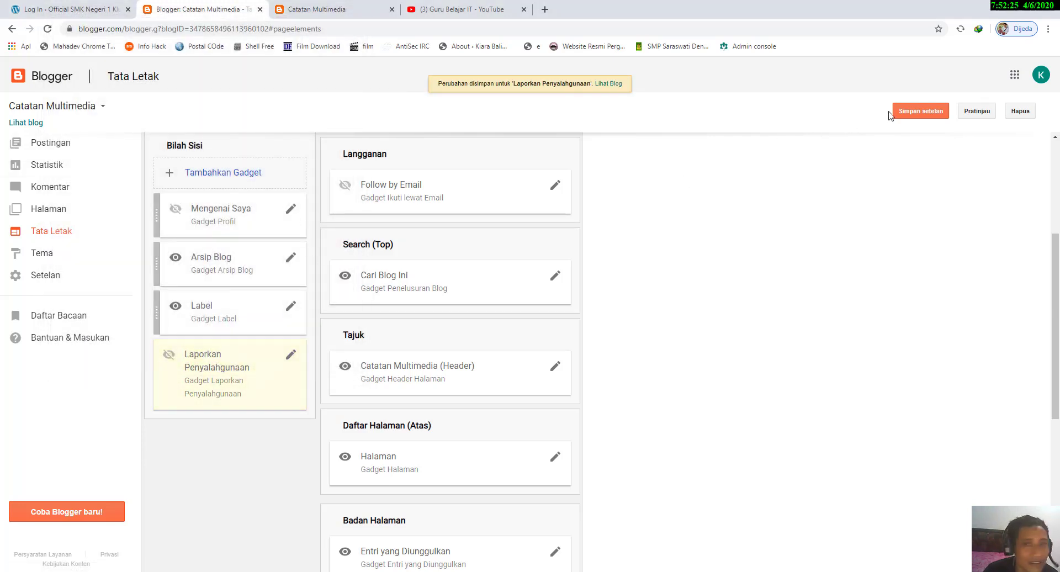
click(914, 111)
click(343, 9)
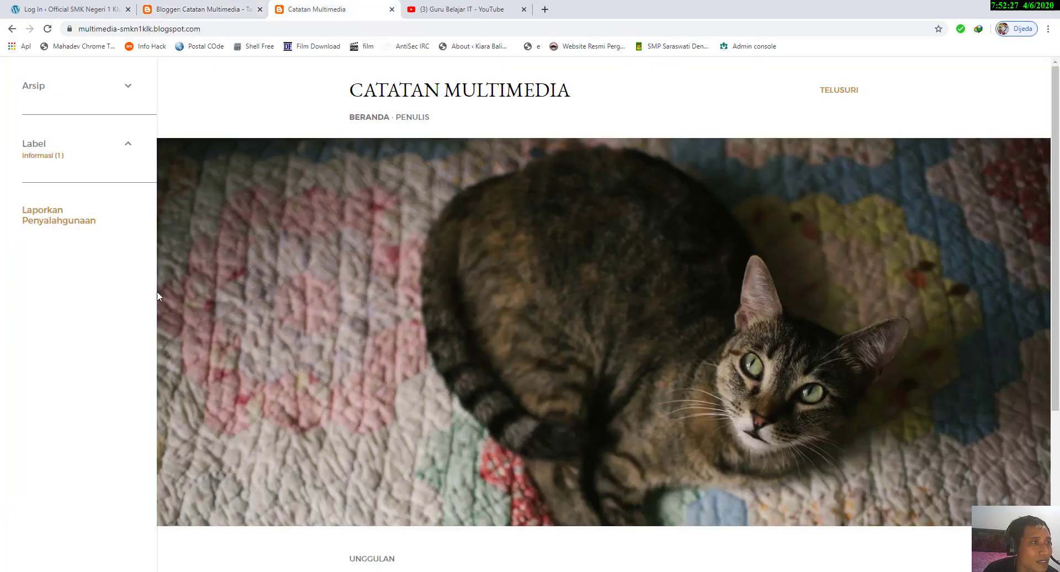
click(53, 29)
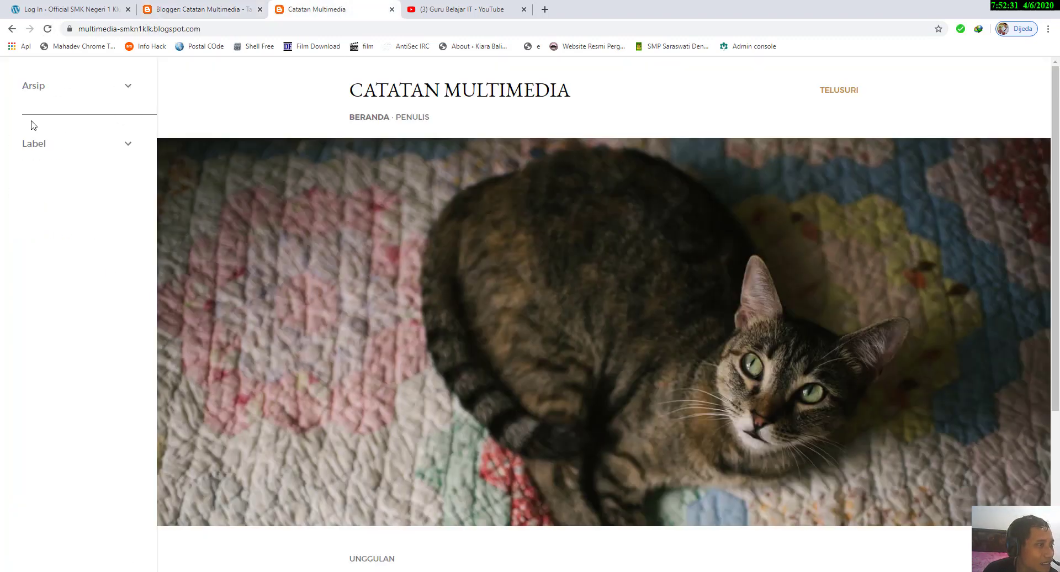
Step: Enable Tampilkan Ikuti lewat Email for the Follow by Email gadget under Langganan and save it
click(237, 9)
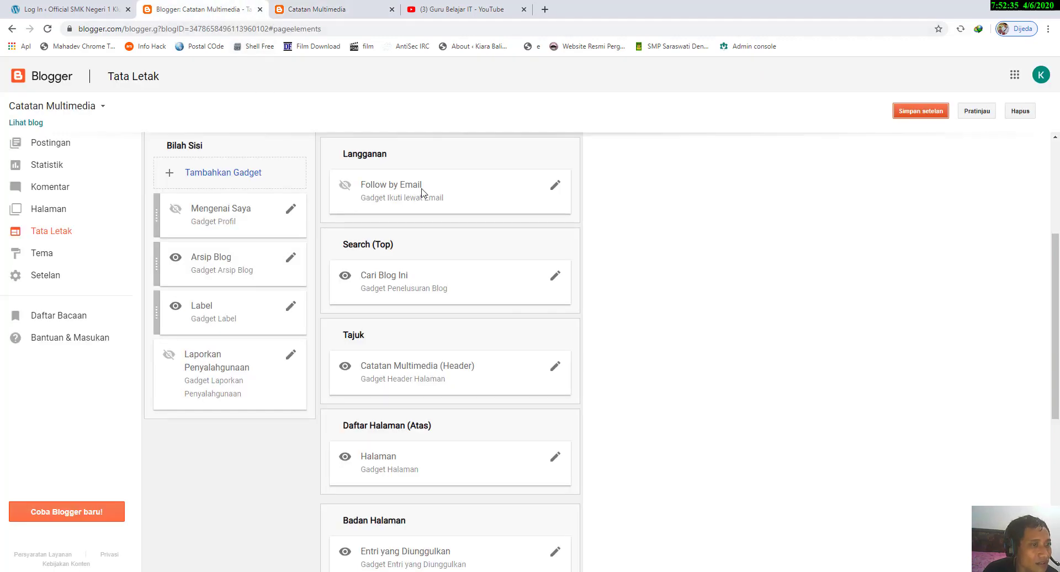
scroll(428, 197, down, 2)
scroll(427, 199, up, 3)
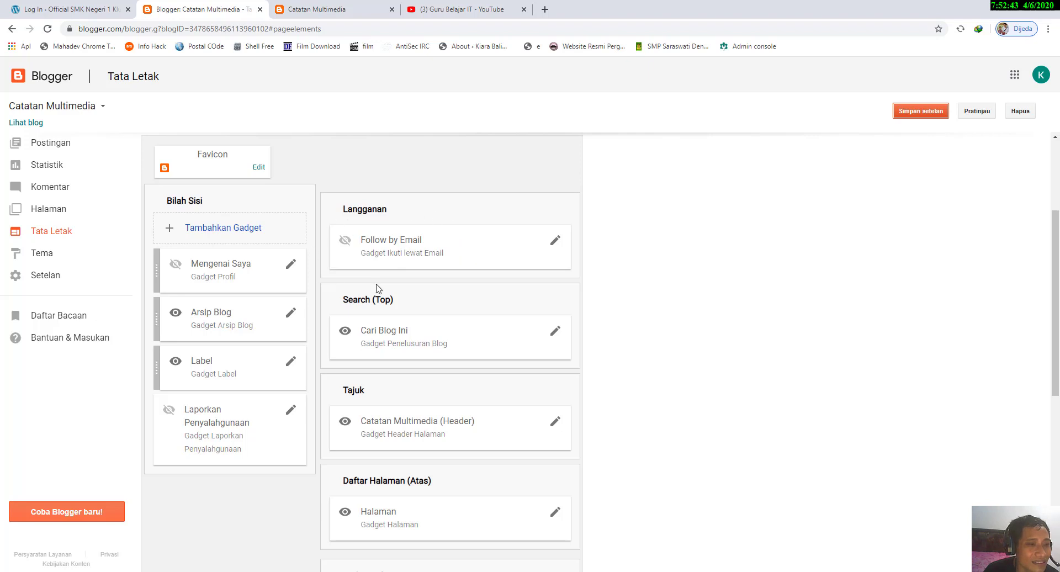
click(555, 241)
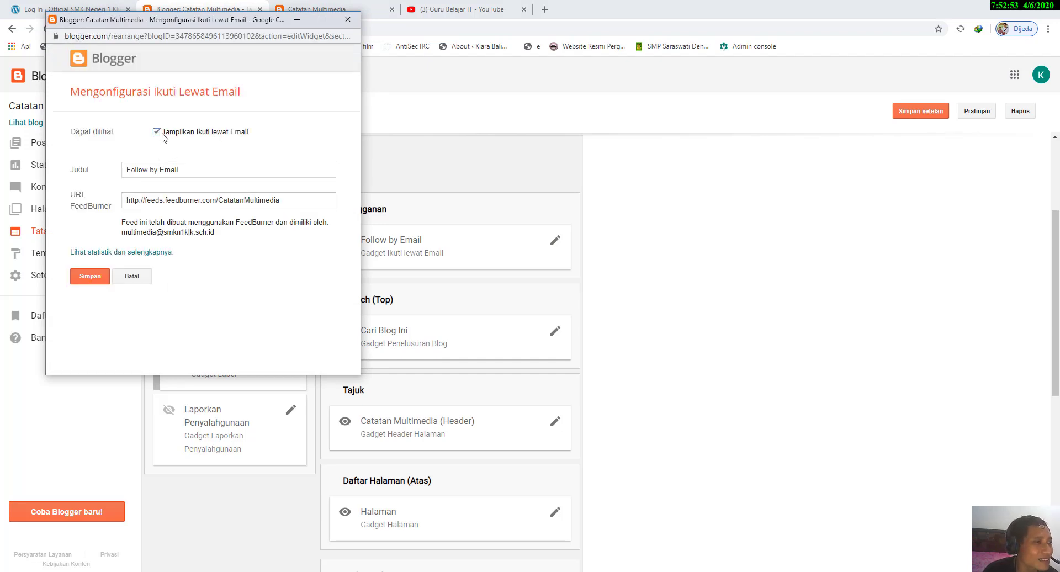
click(90, 275)
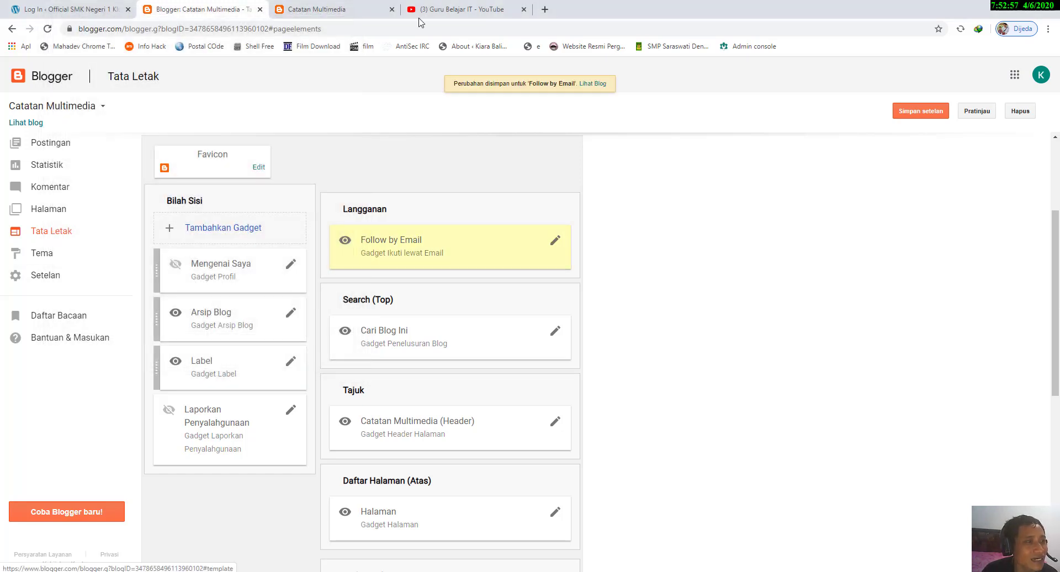
Step: Reload the live blog and try the Langganan form with a sample e-mail address, dismissing it without subscribing
click(358, 10)
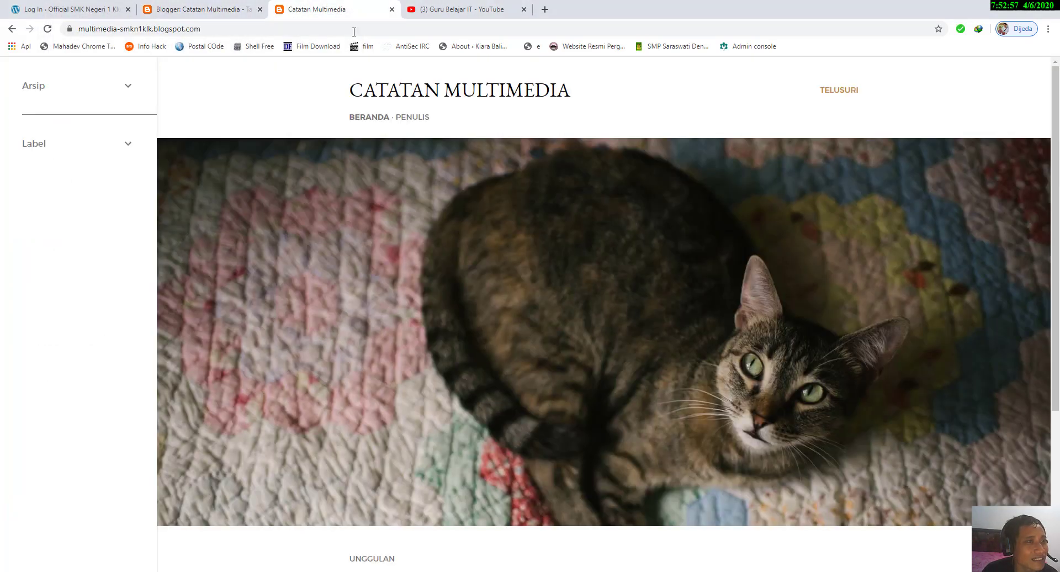
click(47, 28)
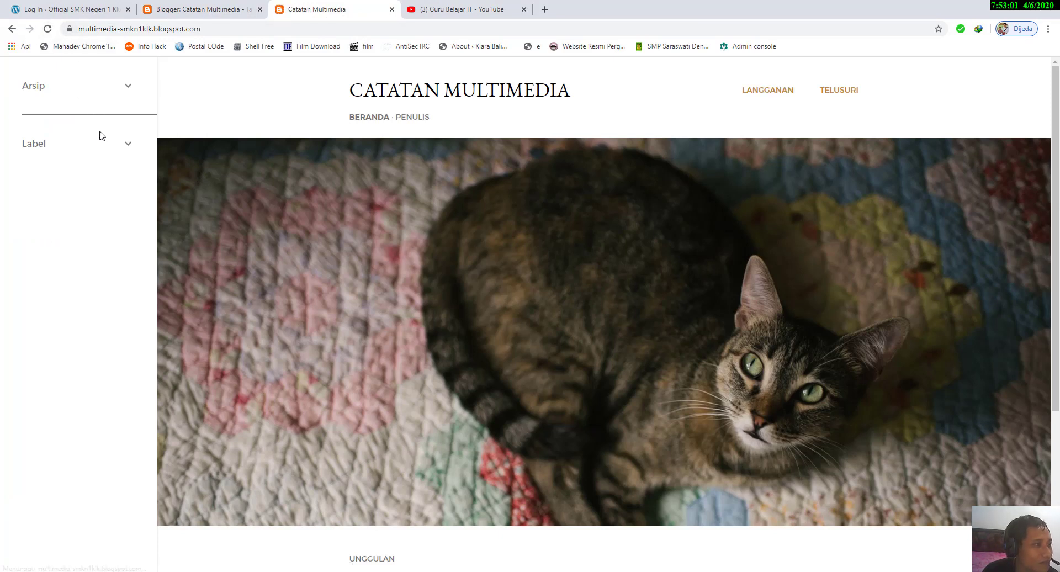
click(783, 97)
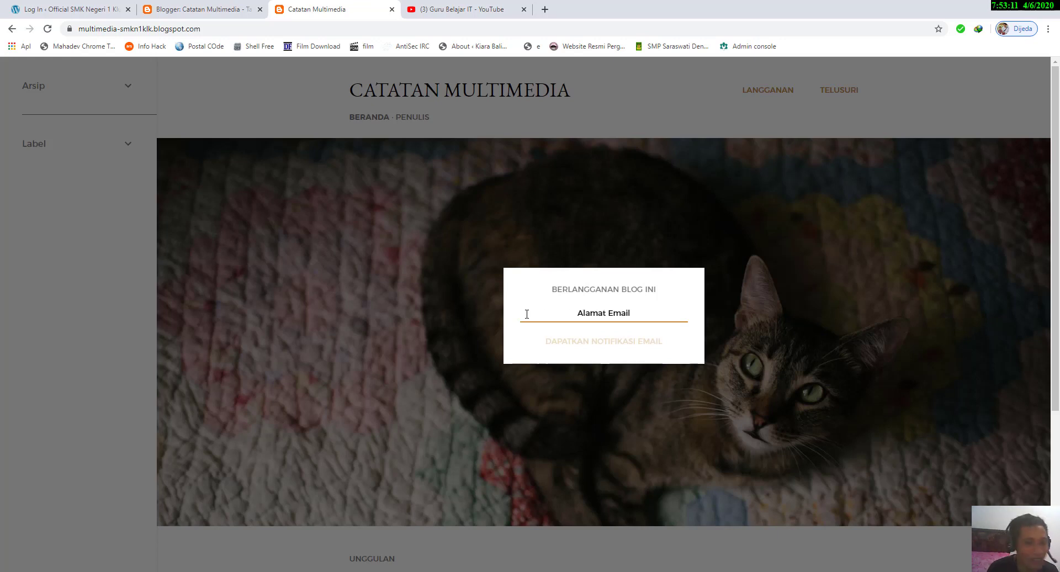
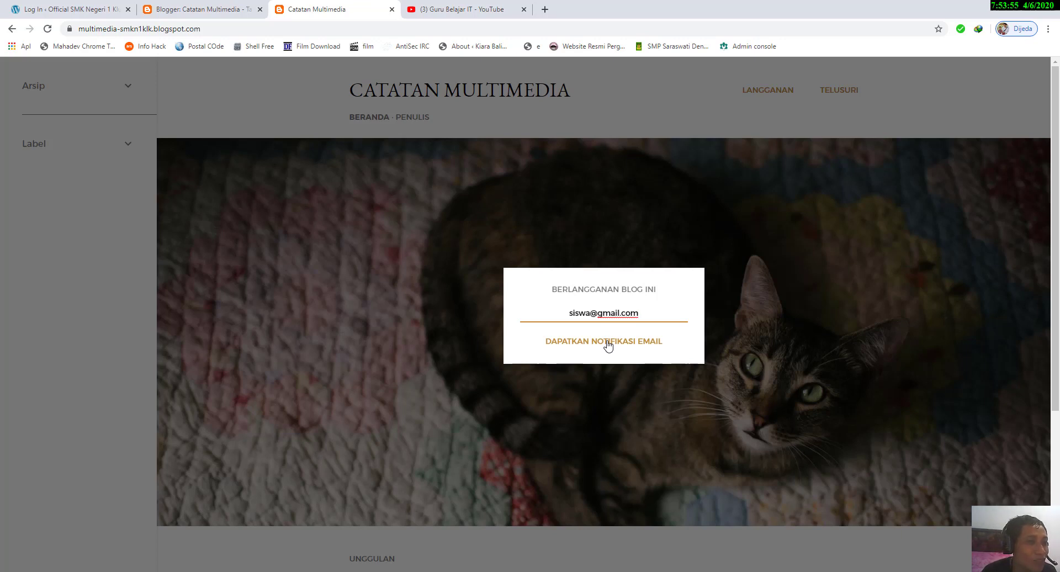
click(627, 253)
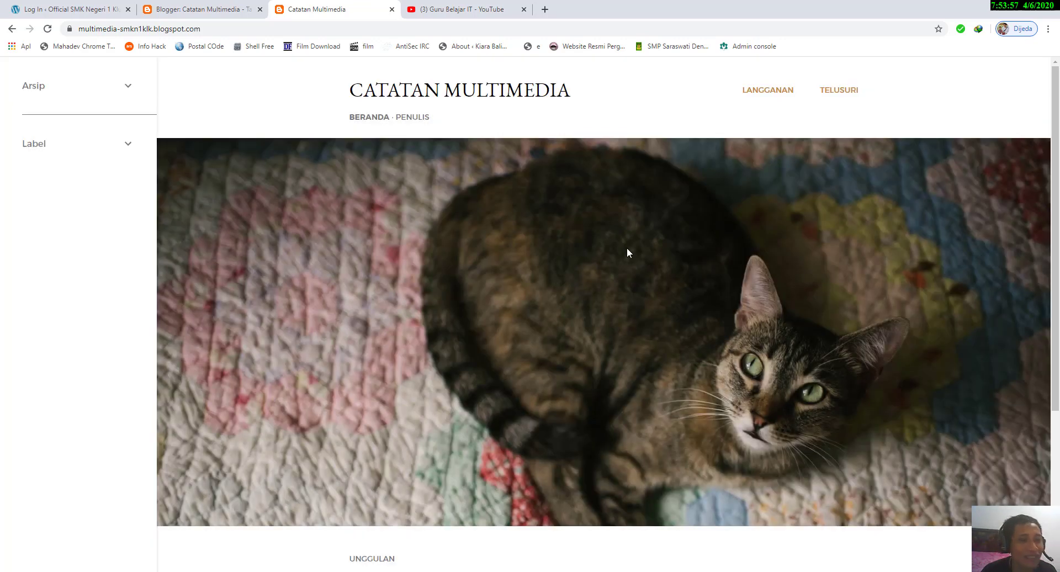
Step: Open the Cari Blog Ini gadget's settings on the Tata Letak page, review the options, and close them
click(215, 7)
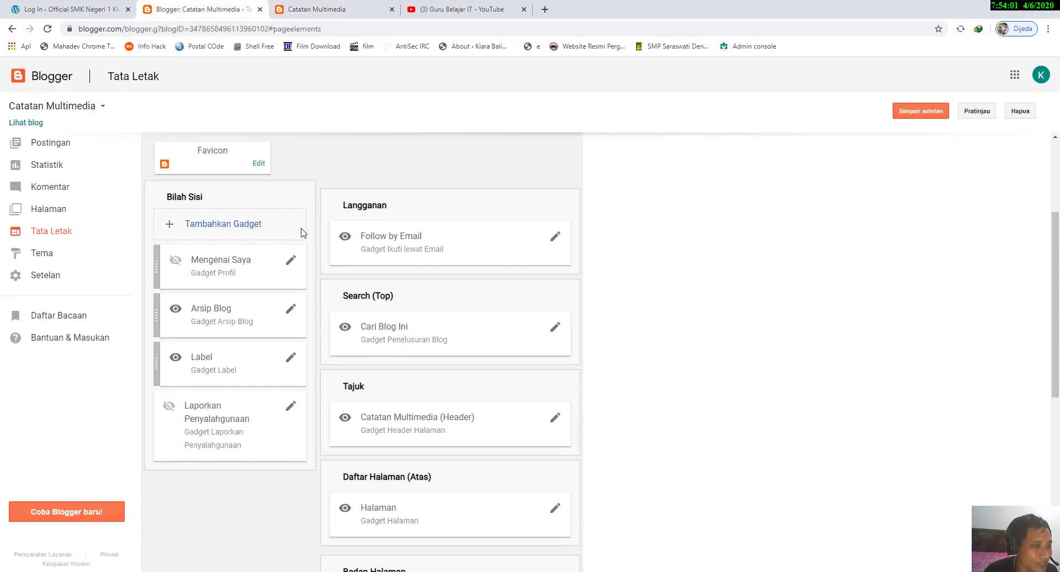
scroll(303, 232, down, 1)
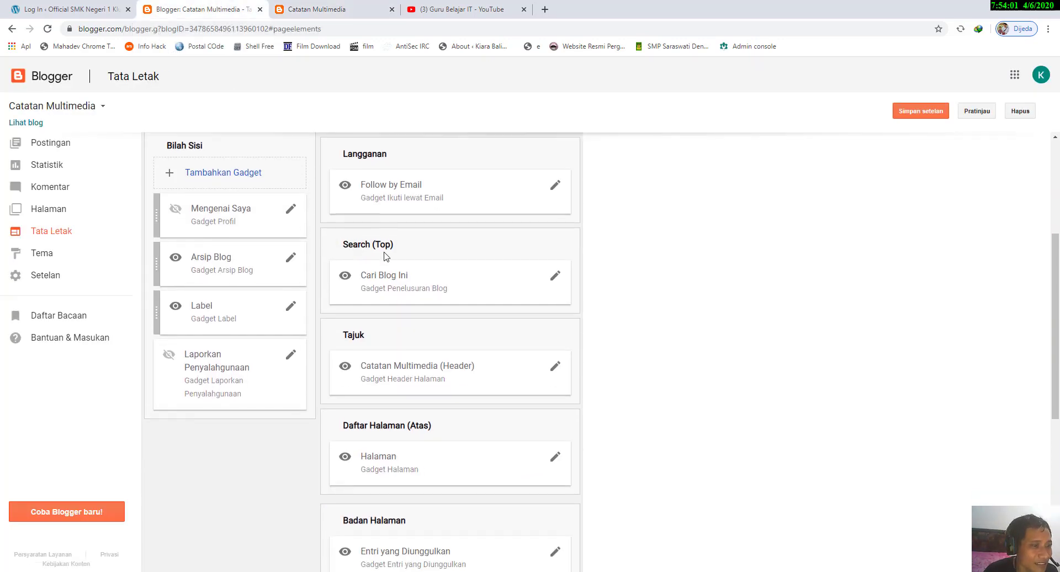
click(556, 276)
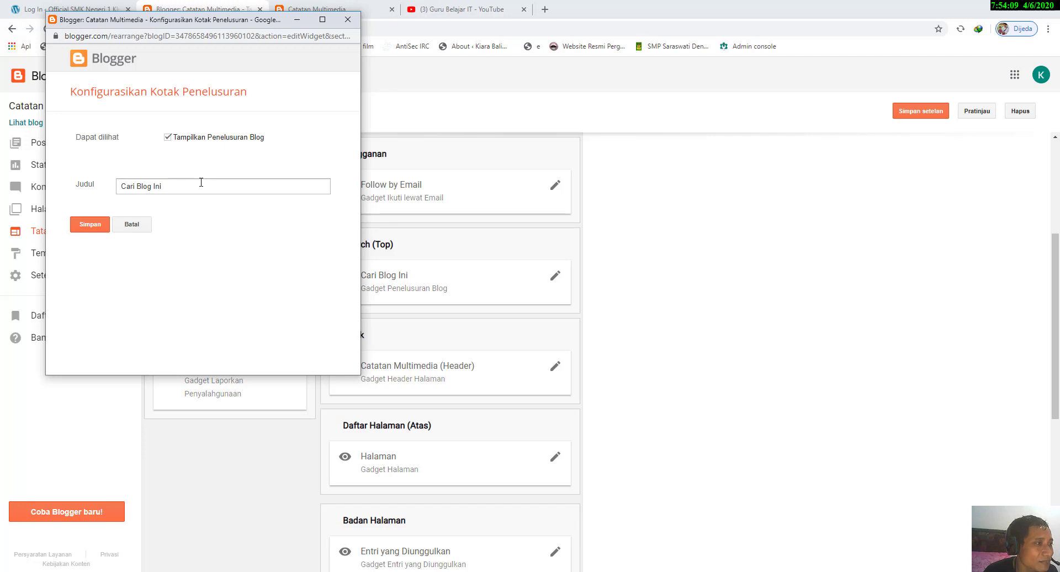
drag(197, 19, 502, 91)
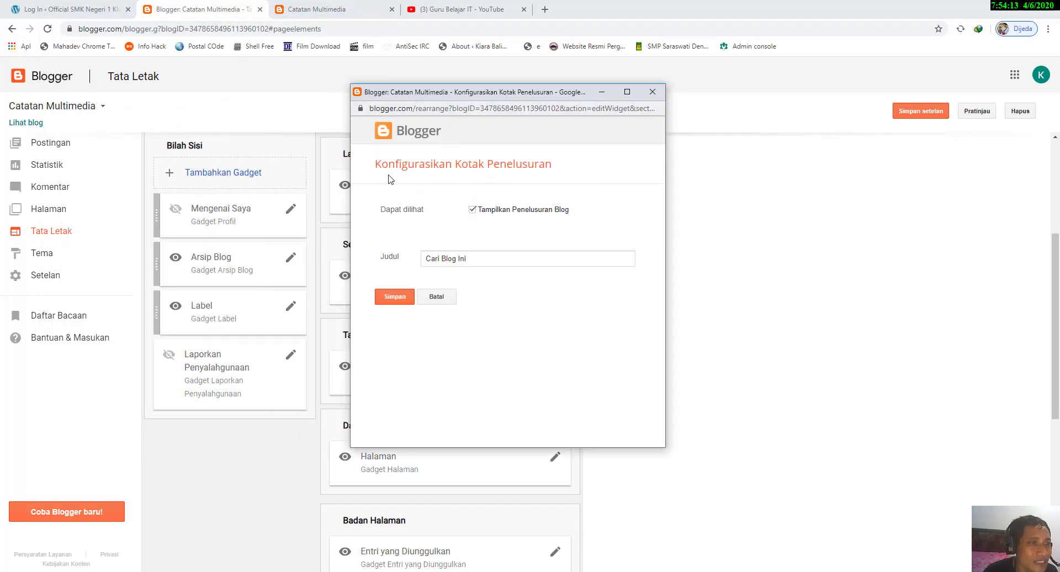
click(652, 91)
Step: Examine how the live blog's header behaves along the page and open its Telusuri search field
key(ctrl+Tab)
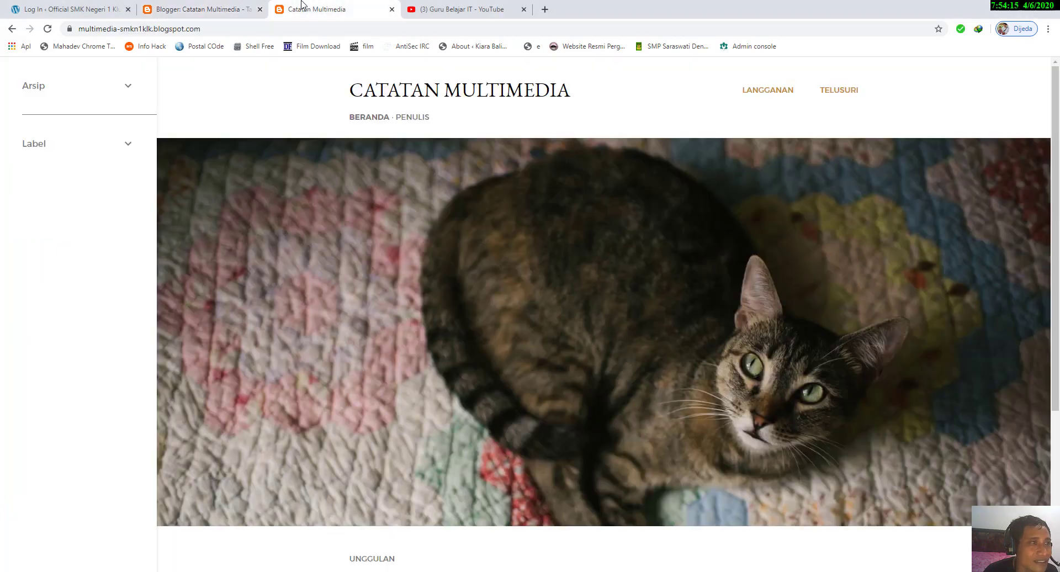
scroll(550, 158, down, 4)
scroll(550, 157, up, 4)
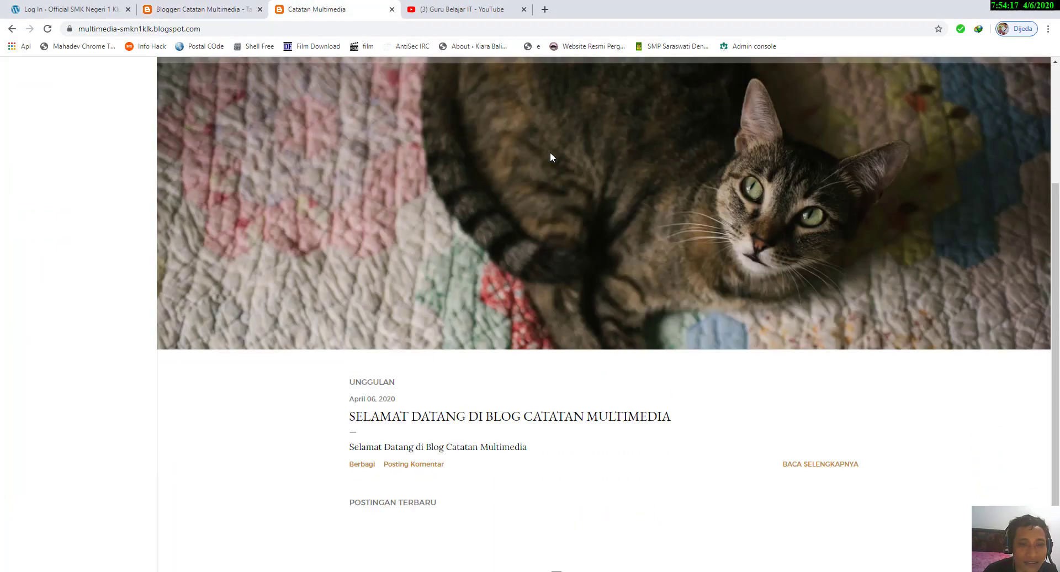
scroll(627, 94, down, 1)
scroll(651, 76, up, 1)
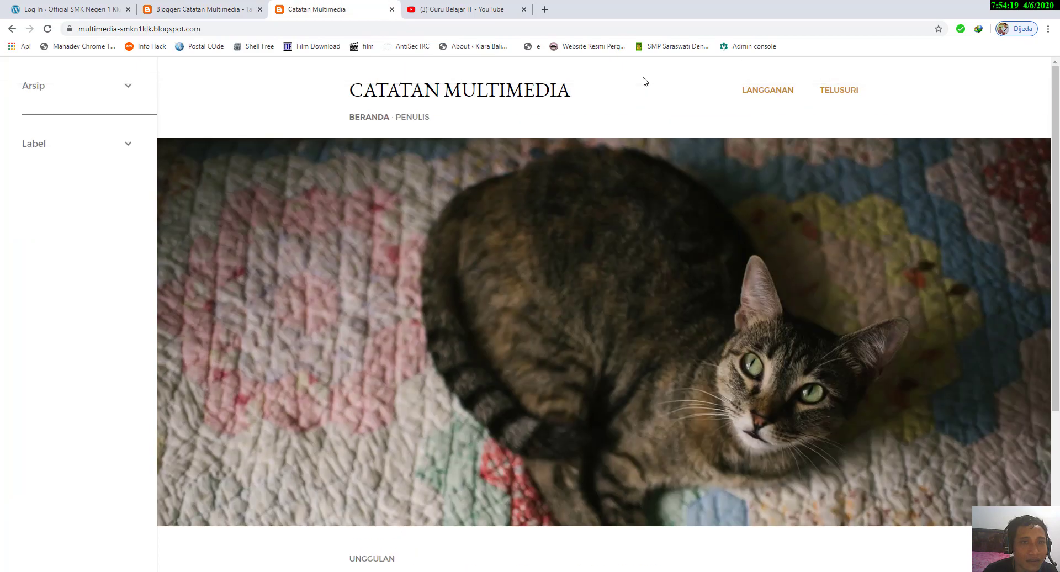
scroll(641, 81, down, 1)
scroll(643, 80, down, 2)
scroll(641, 72, up, 4)
scroll(1021, 100, down, 4)
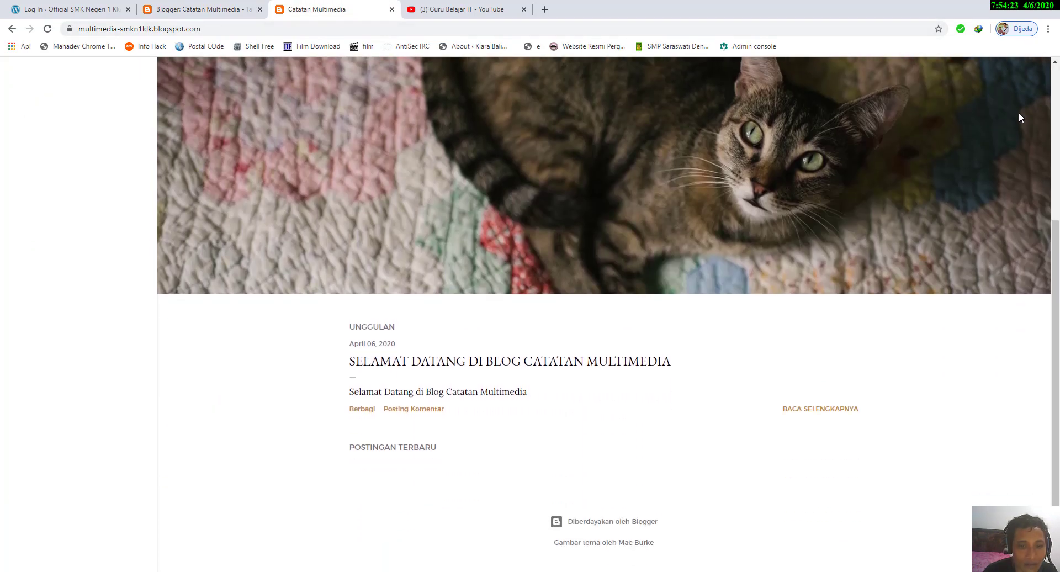
scroll(1018, 114, up, 4)
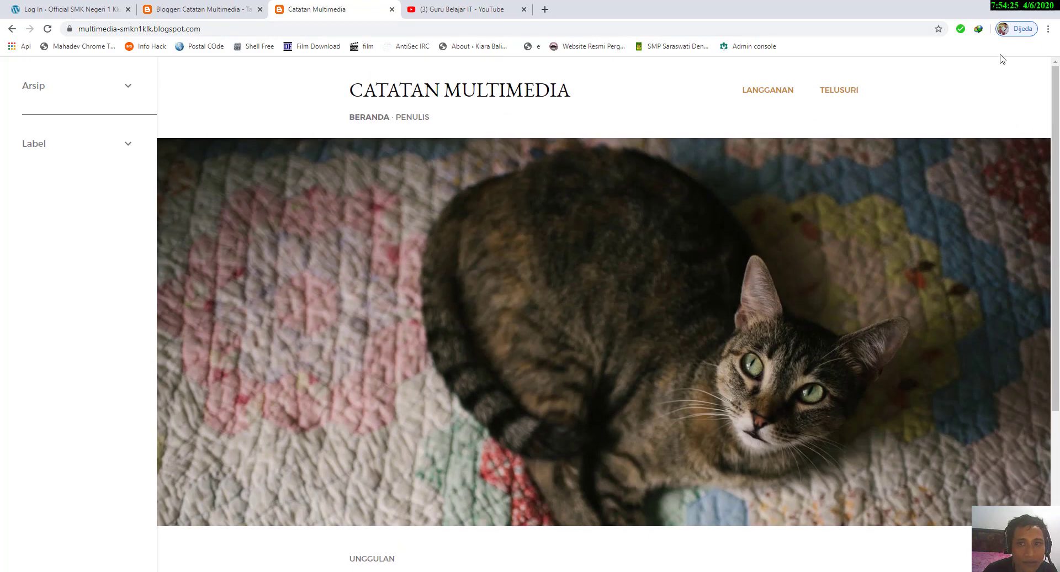
scroll(810, 66, down, 3)
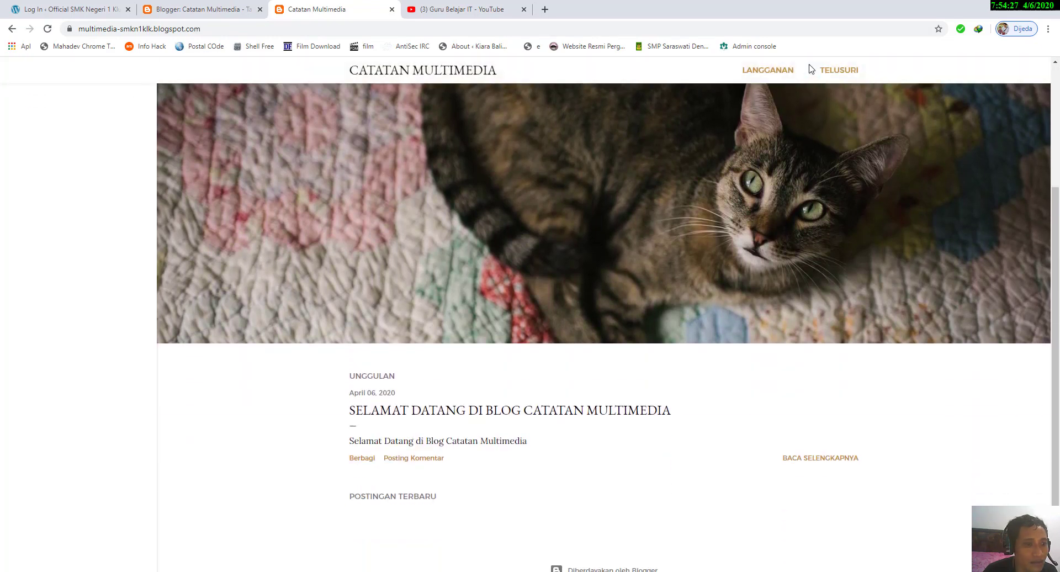
scroll(809, 67, up, 3)
scroll(809, 67, down, 2)
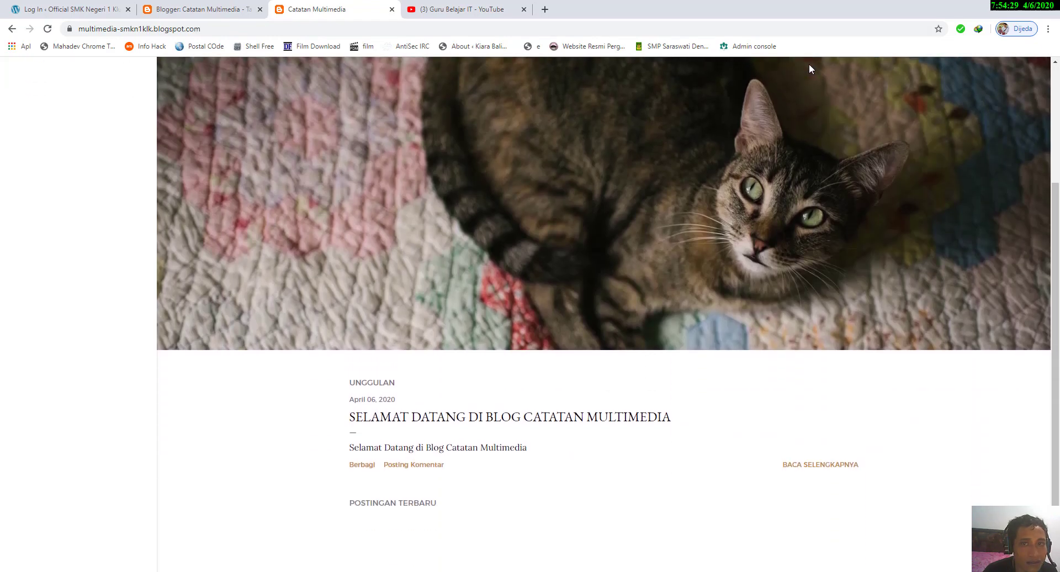
scroll(810, 66, up, 3)
click(847, 94)
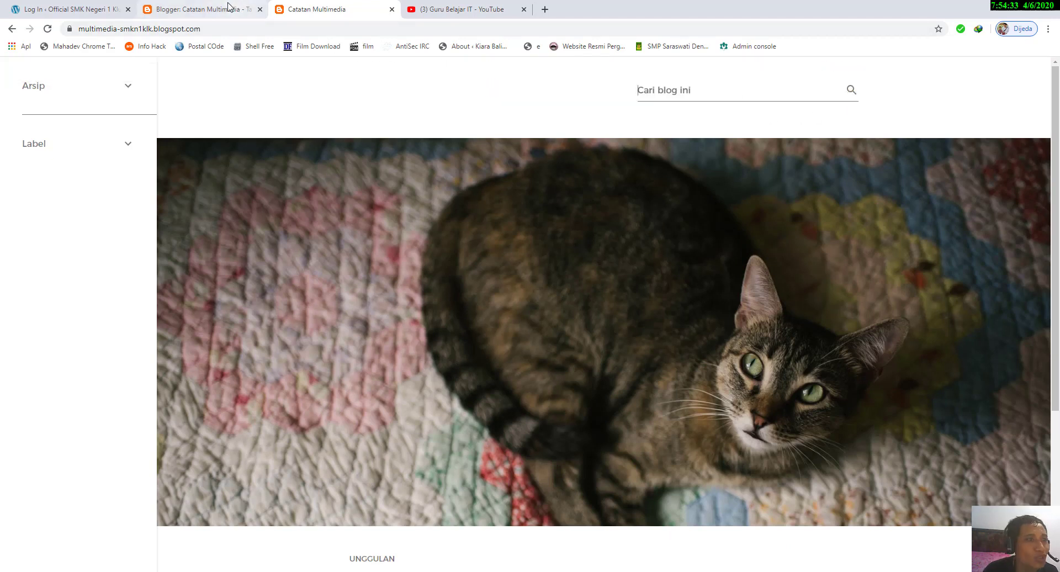
Step: Hide the Cari Blog Ini search gadget by disabling Tampilkan Penelusuran Blog, and save the gadget and layout settings
click(186, 8)
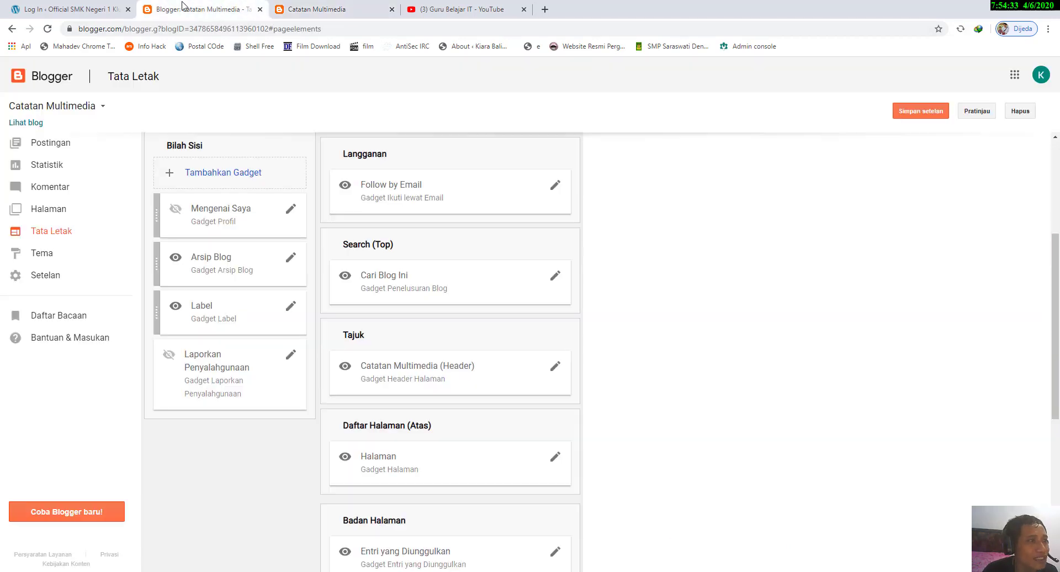
click(555, 275)
click(167, 137)
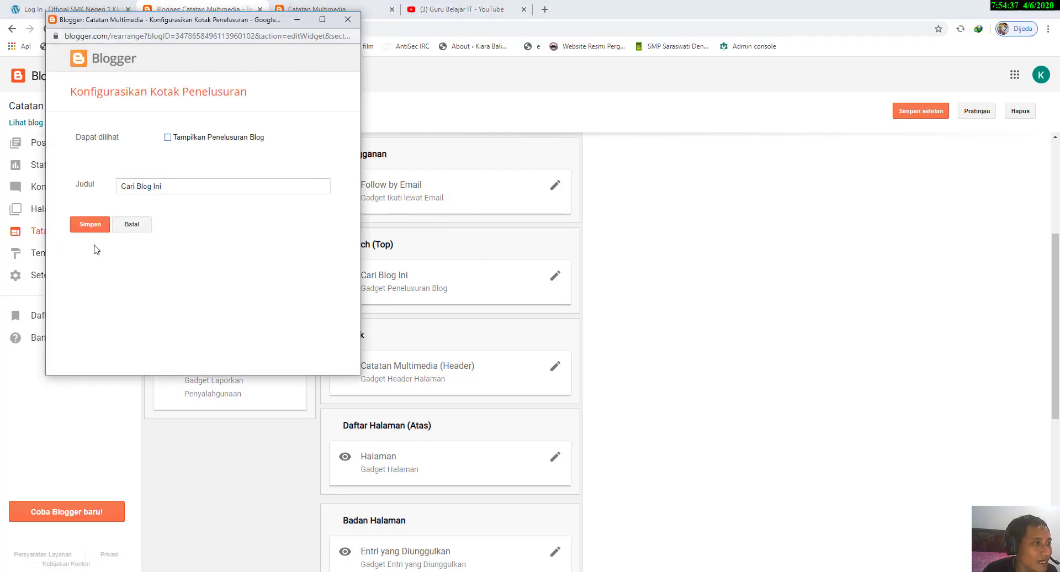
click(97, 224)
click(901, 114)
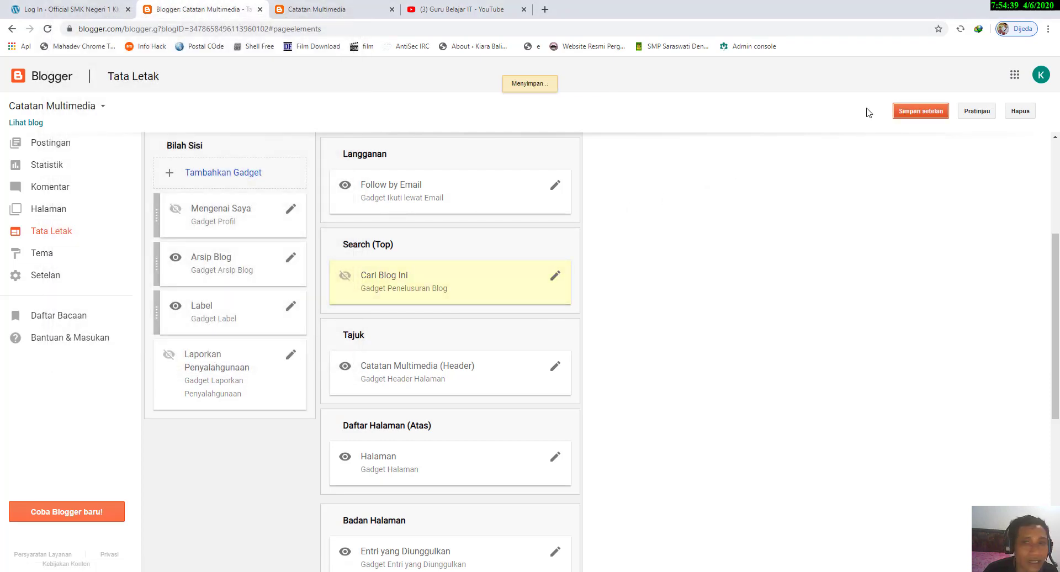
Step: Reload the live blog and check the header links and the Unggulan post section
click(325, 5)
click(48, 28)
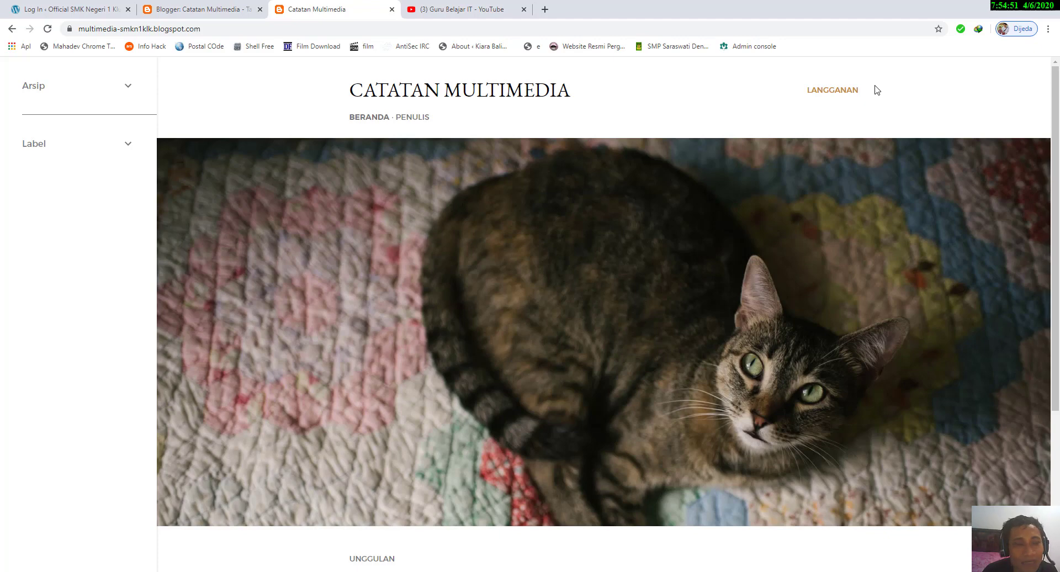
scroll(338, 412, down, 3)
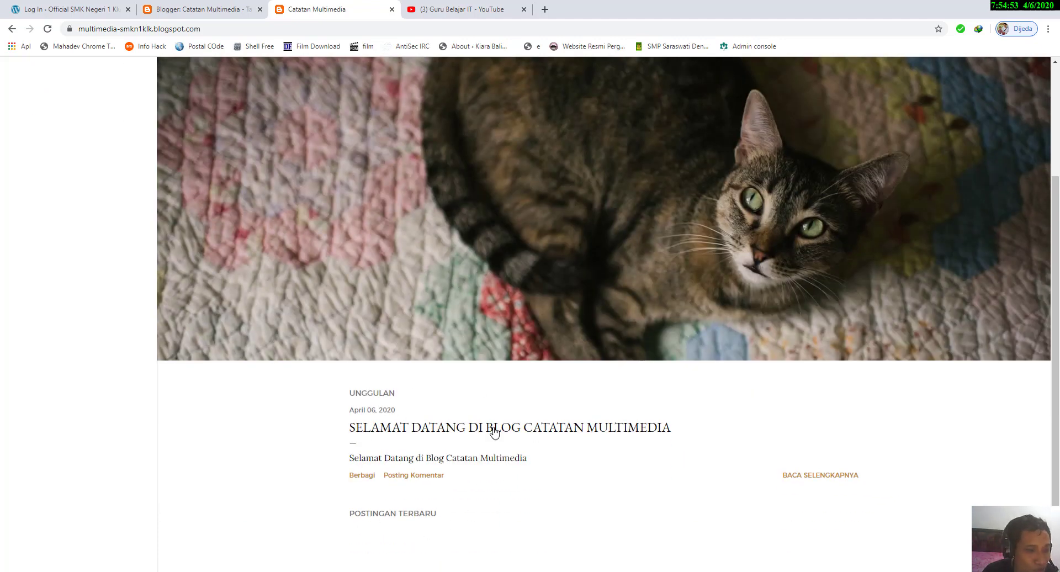
Step: Show the Cari Blog Ini search gadget by enabling Tampilkan Penelusuran Blog, and save the gadget
scroll(905, 59, up, 3)
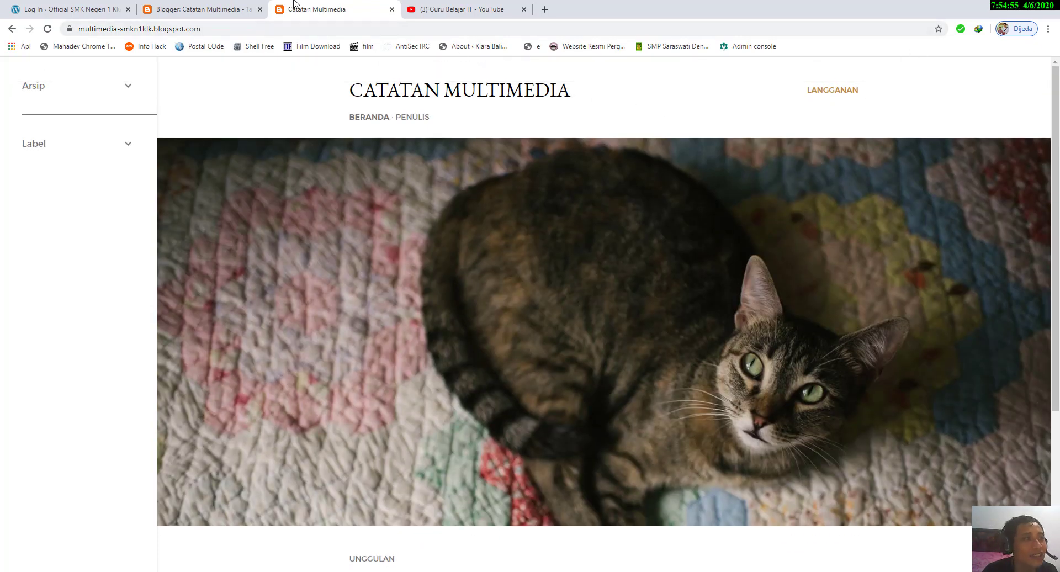
click(212, 8)
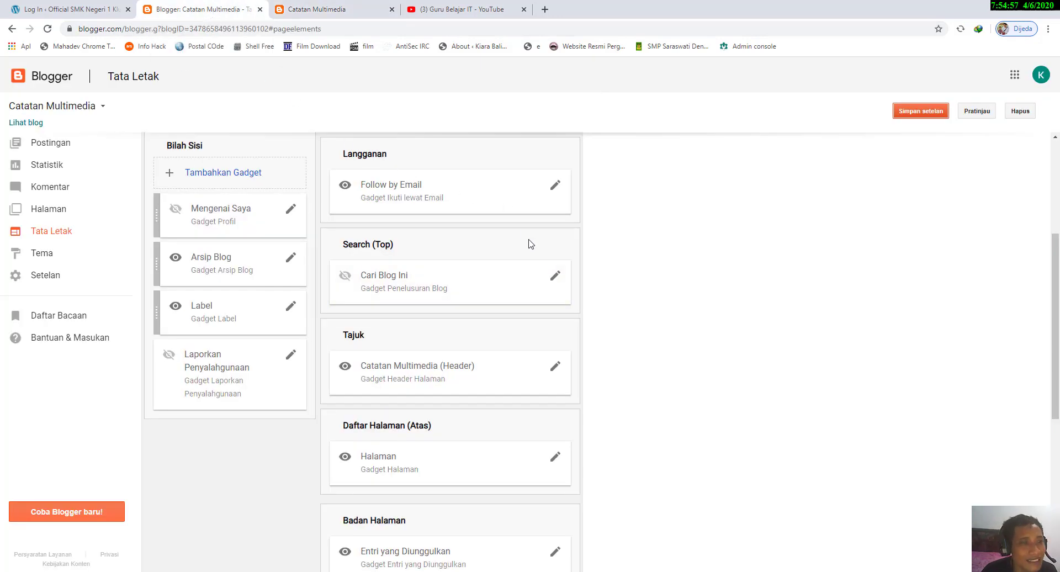
click(551, 275)
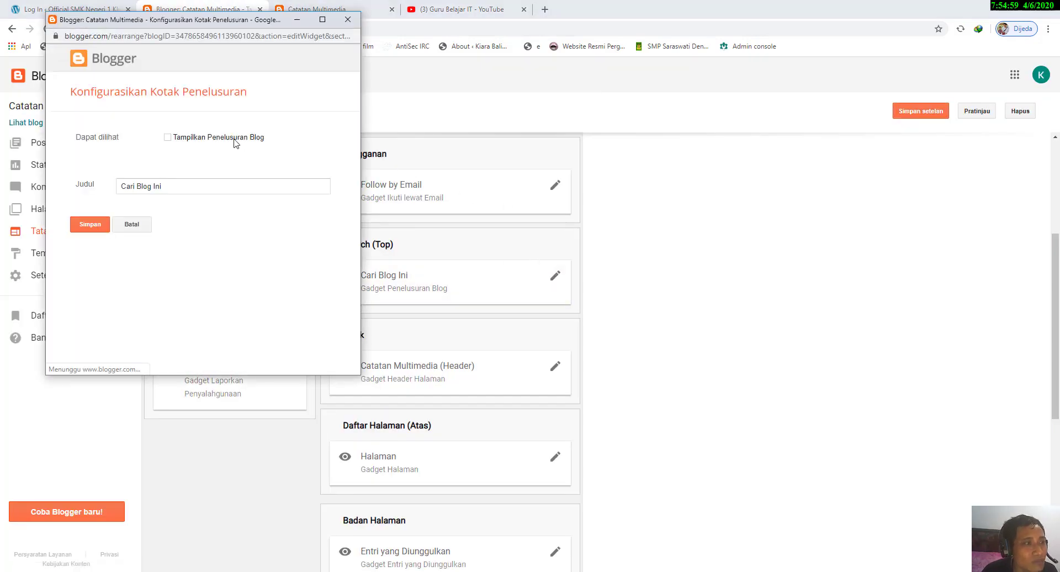
click(167, 138)
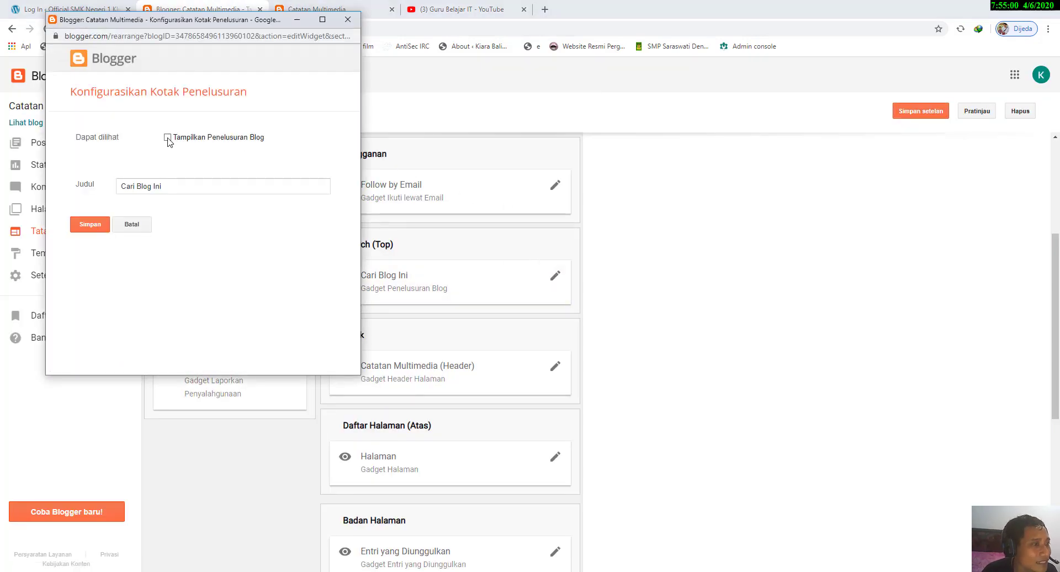
click(97, 227)
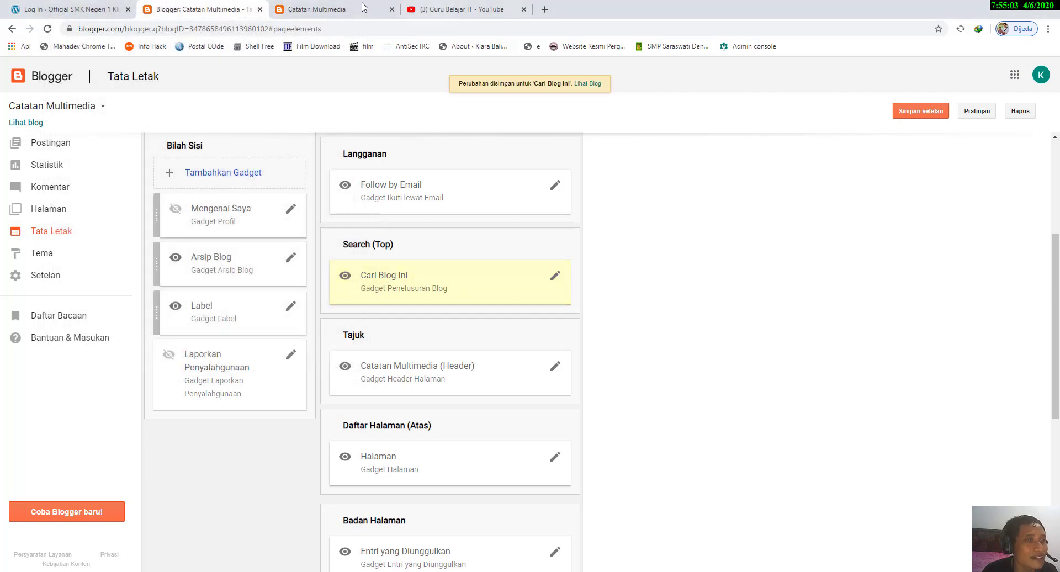
Step: Look over the live blog's page briefly, and save the layout settings on the Tata Letak page
click(363, 6)
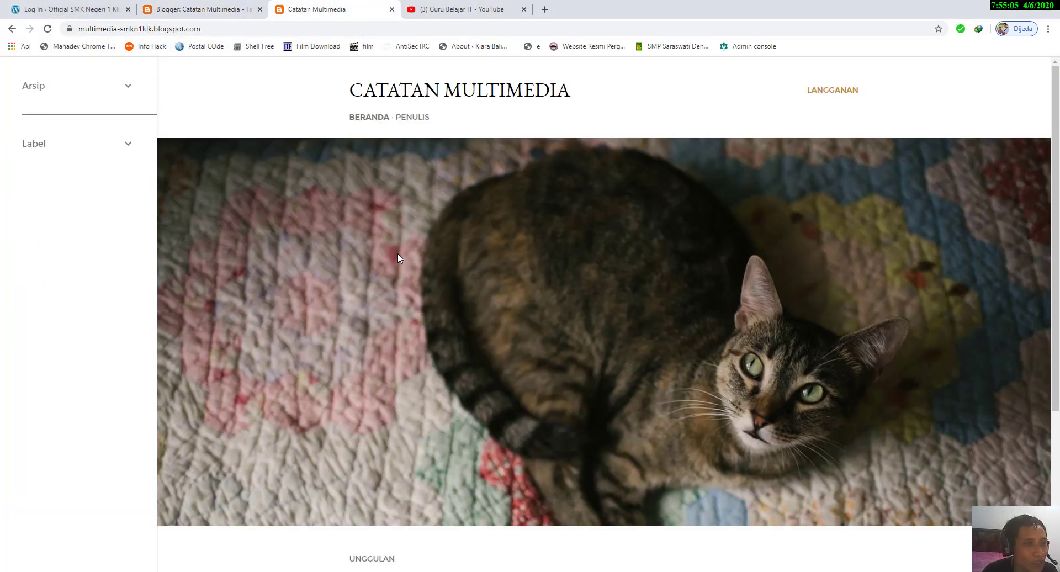
scroll(398, 257, down, 2)
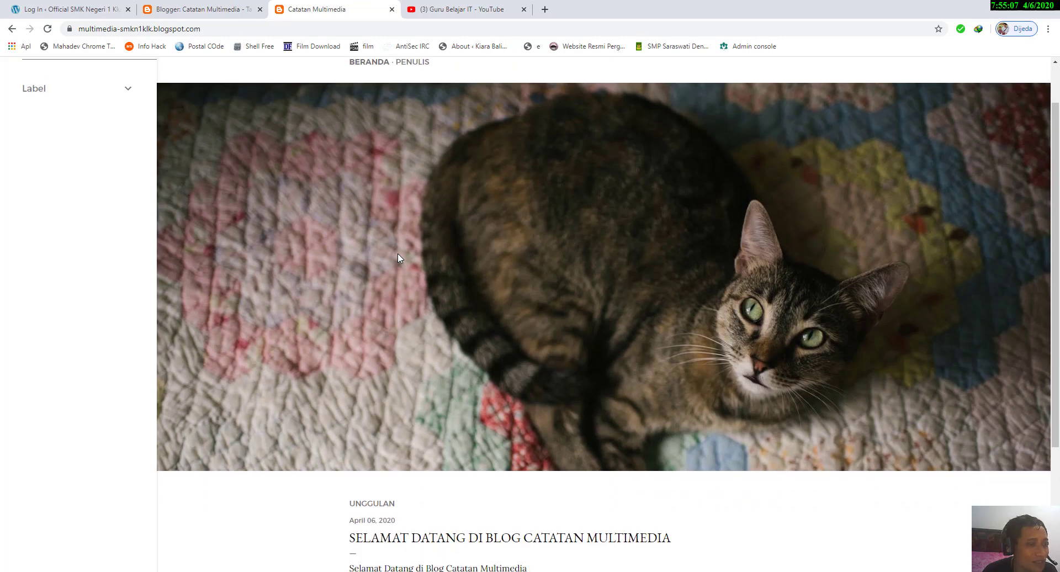
scroll(397, 255, up, 2)
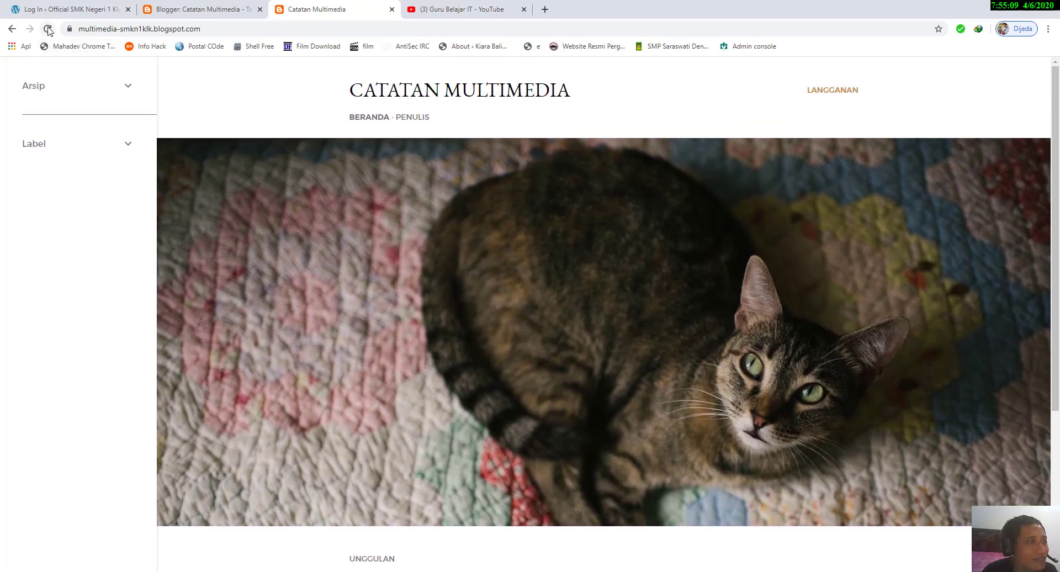
click(245, 9)
click(902, 118)
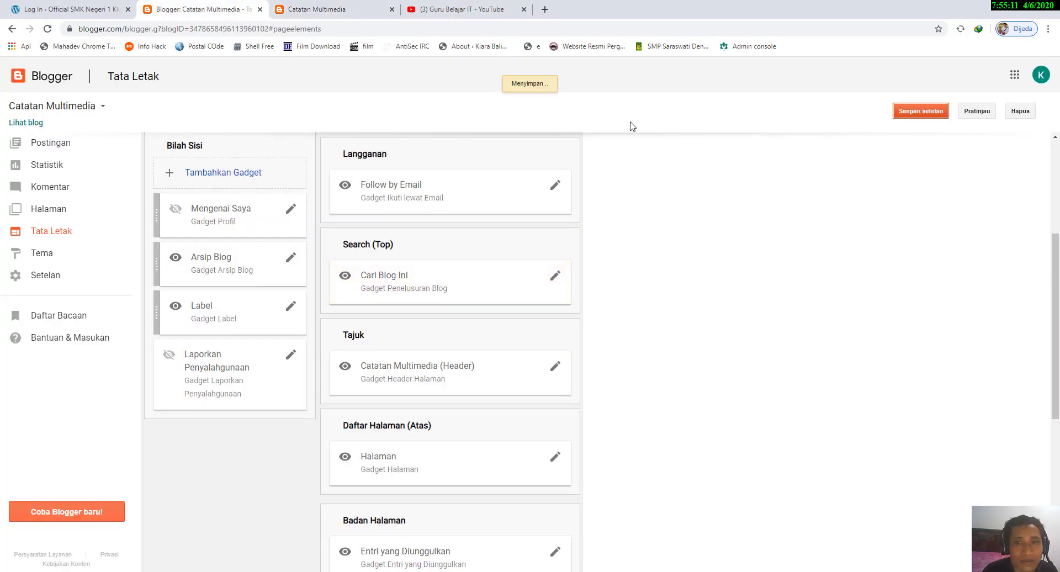
Step: Reload the live blog, open its Telusuri search field in the header, and close the field again
click(307, 8)
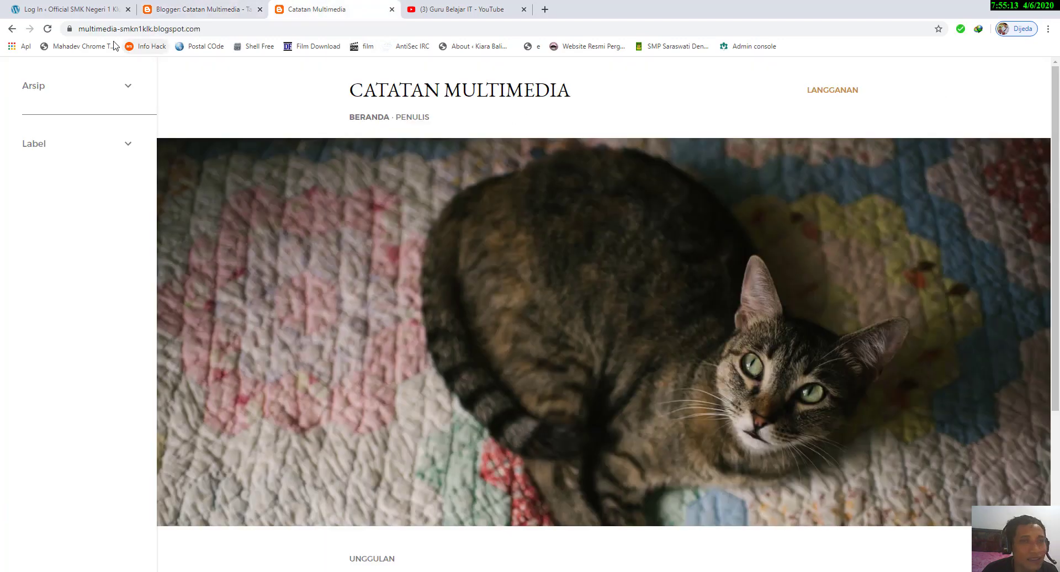
click(48, 29)
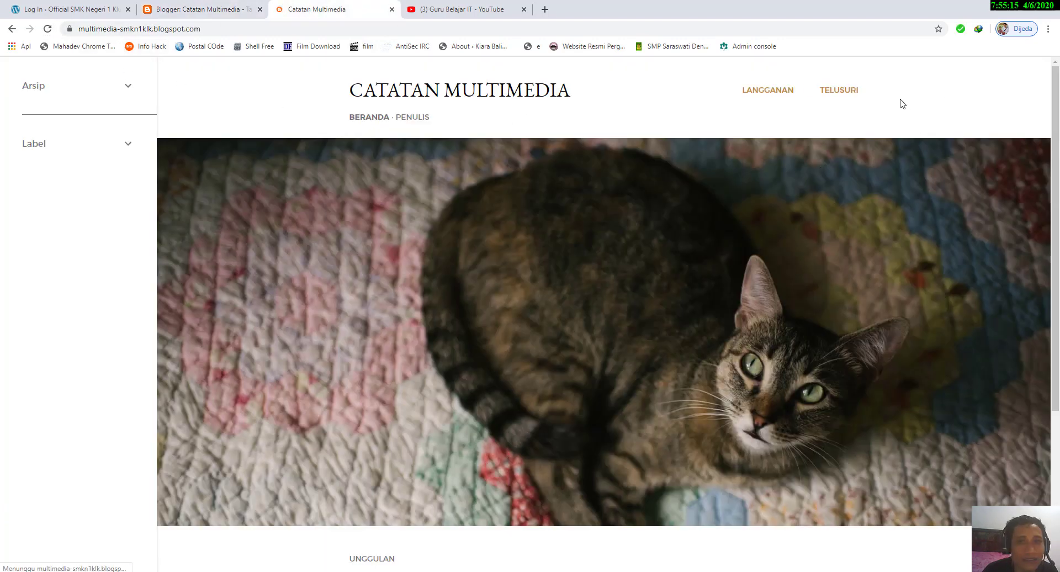
click(853, 94)
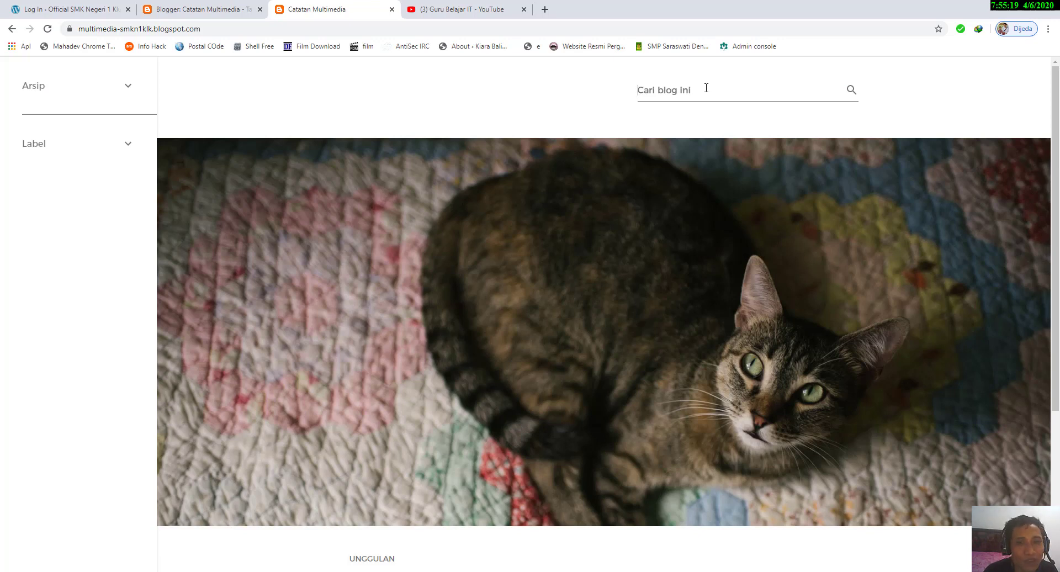
click(380, 102)
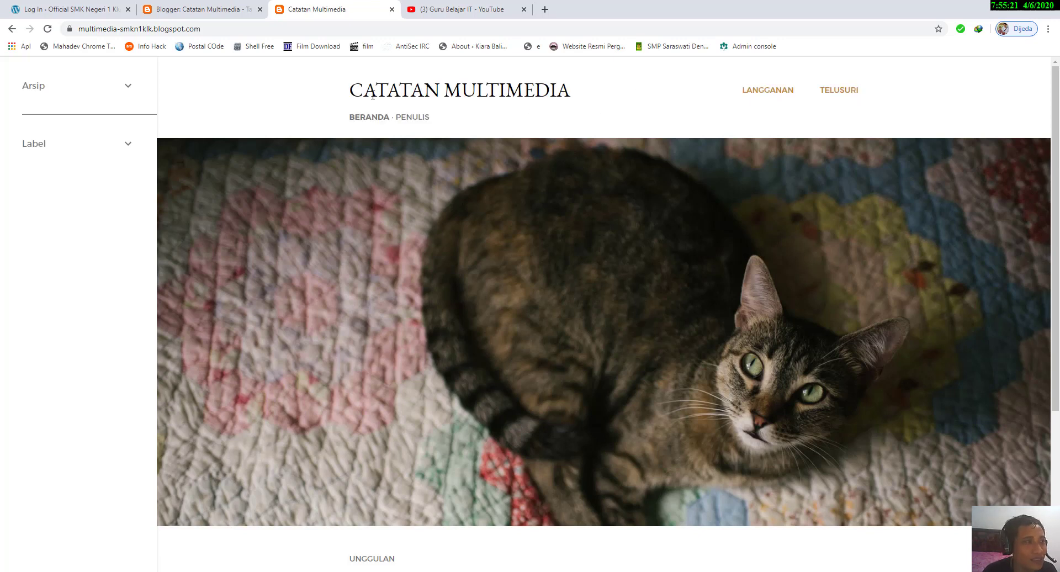
Step: Open the Catatan Multimedia (Header) gadget's settings on the Tata Letak page and review the description, image and placement options
click(232, 9)
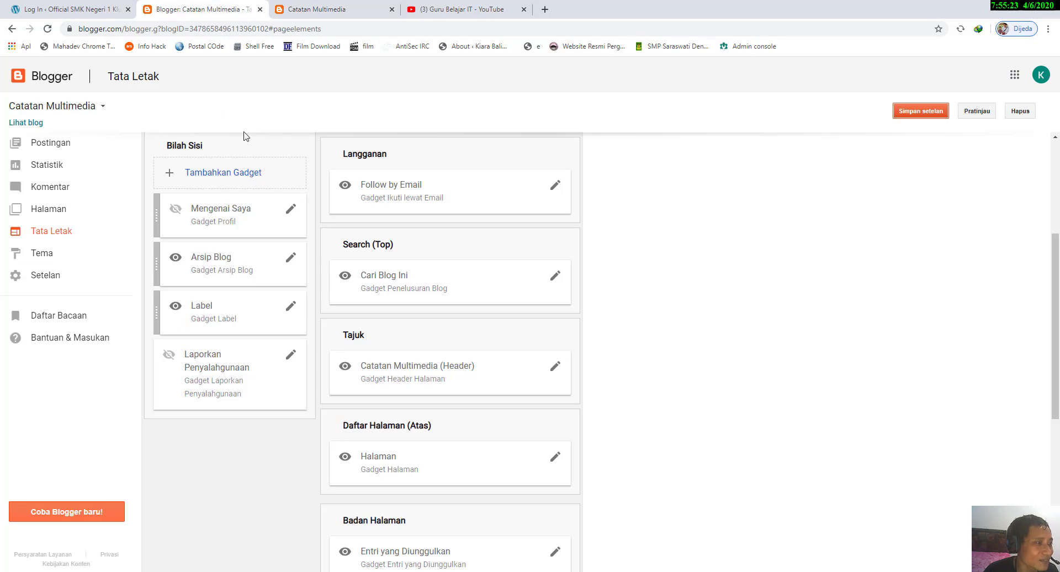
scroll(424, 266, down, 1)
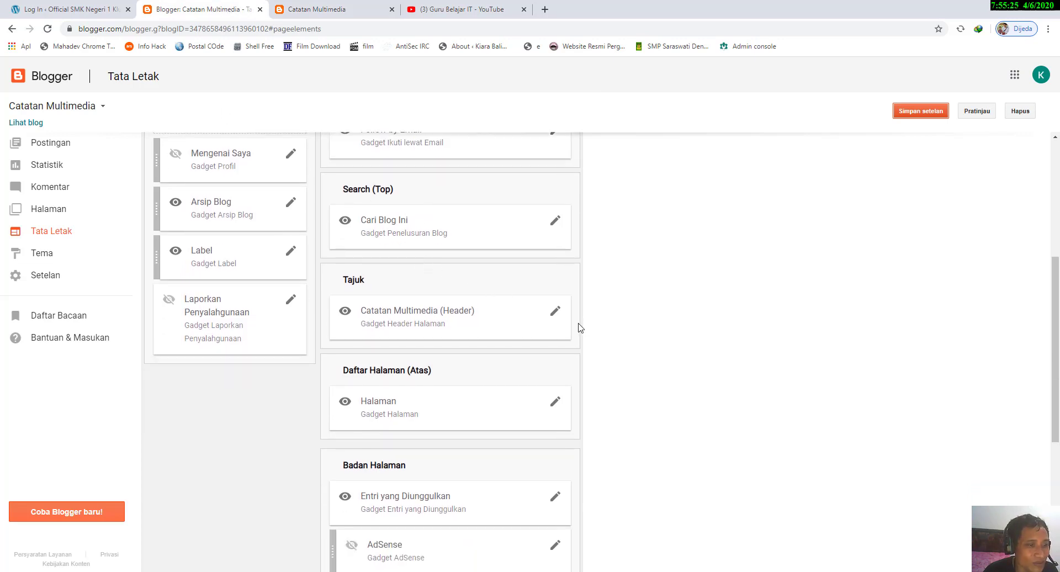
click(555, 311)
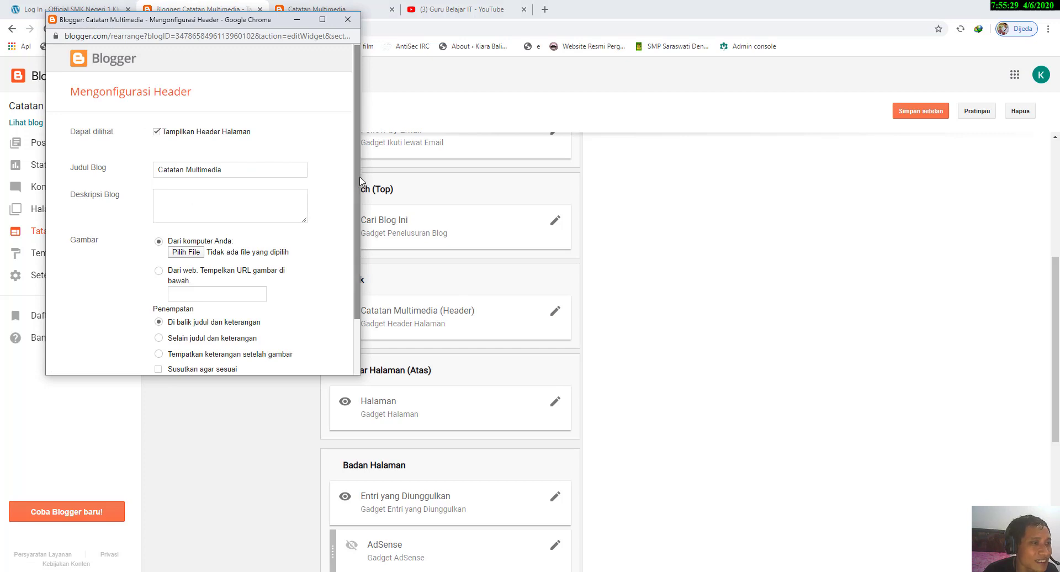
scroll(316, 222, down, 1)
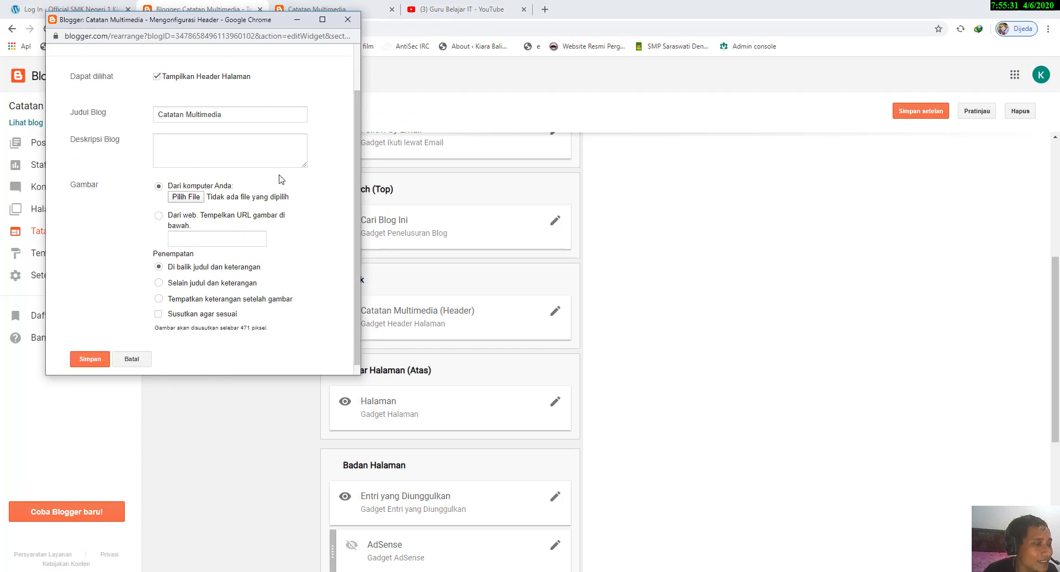
click(268, 155)
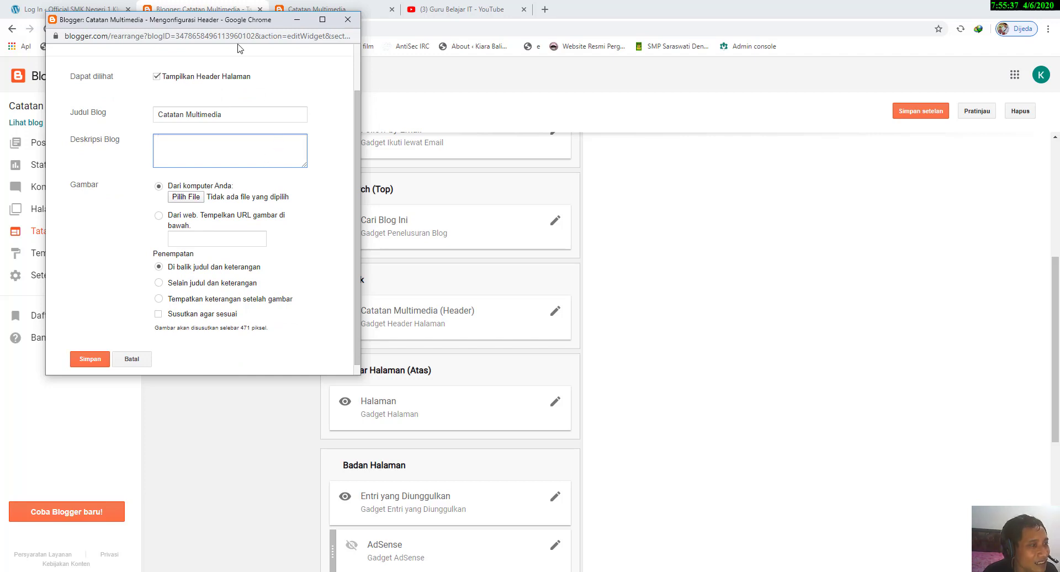
drag(232, 24, 602, 84)
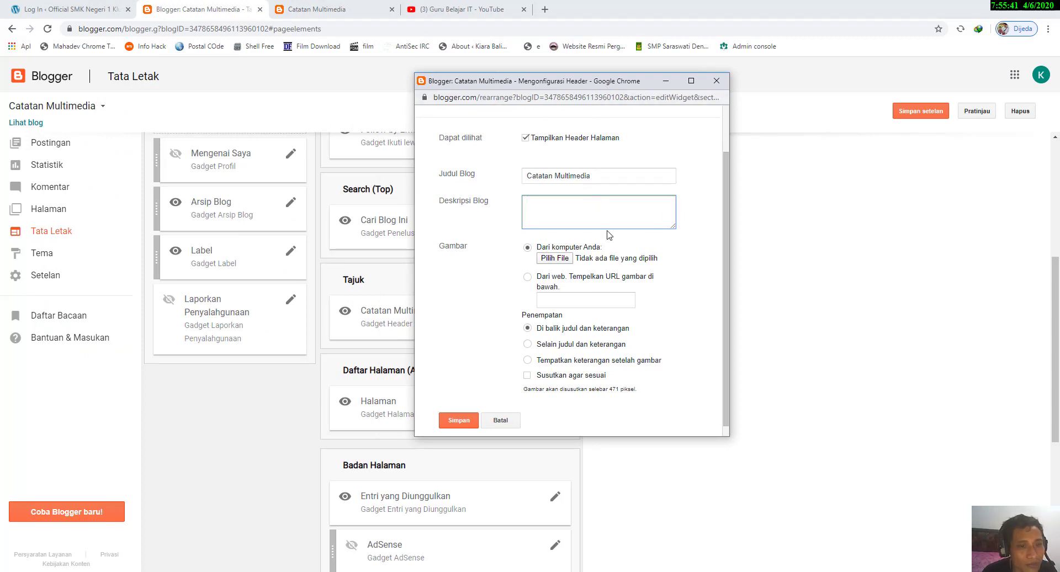
Step: Upload the accountant-barossa-valley picture from the computer's Pictures folder as the header image, viewing the files as thumbnails
click(555, 259)
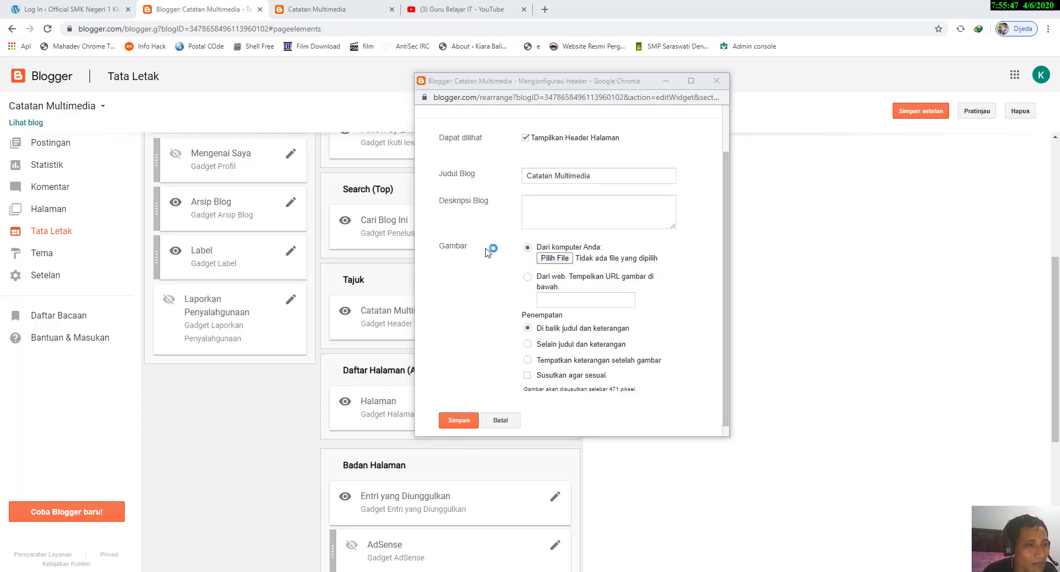
scroll(560, 143, down, 3)
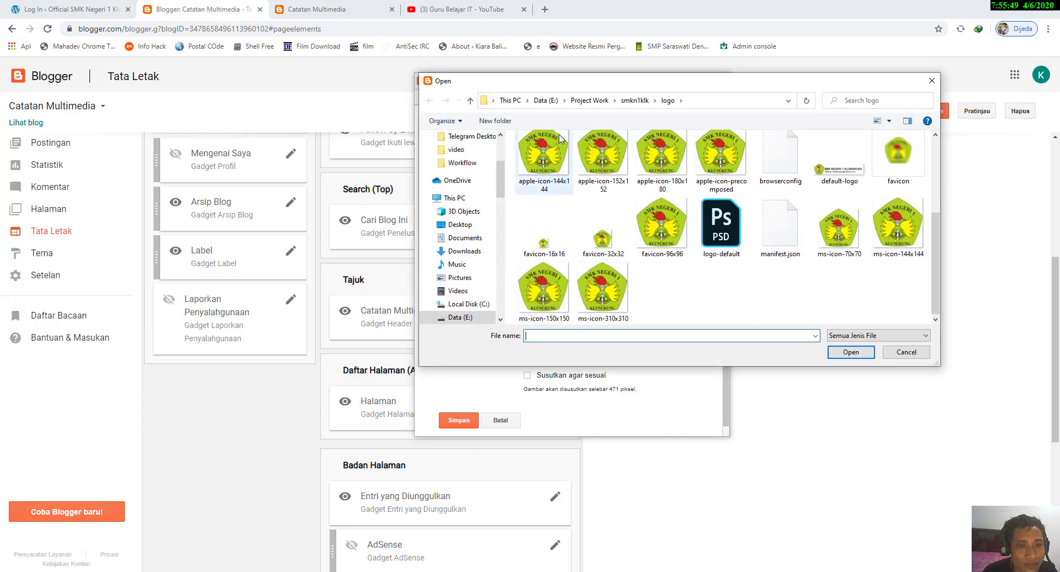
click(584, 100)
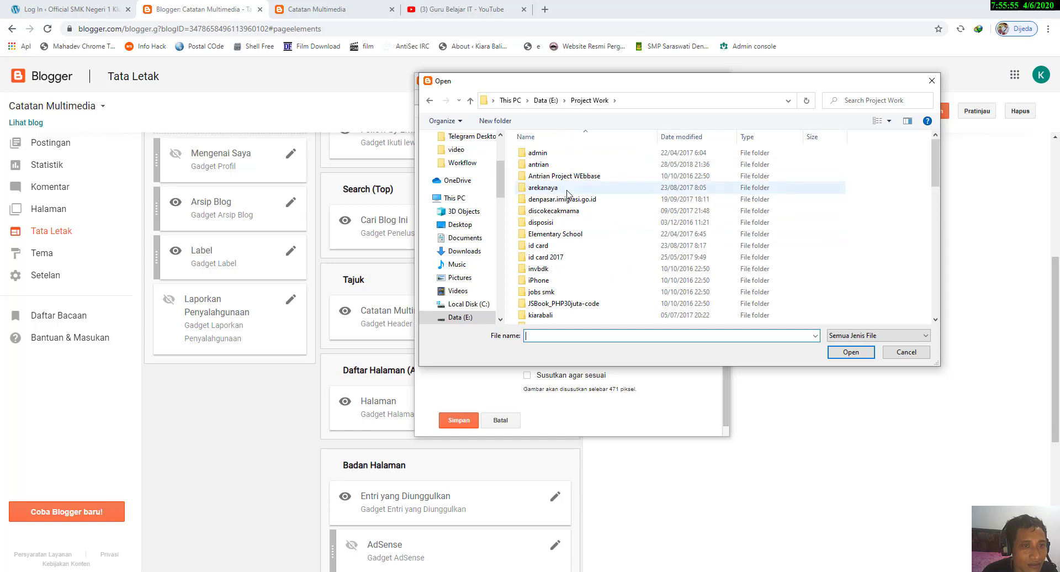
scroll(568, 193, down, 8)
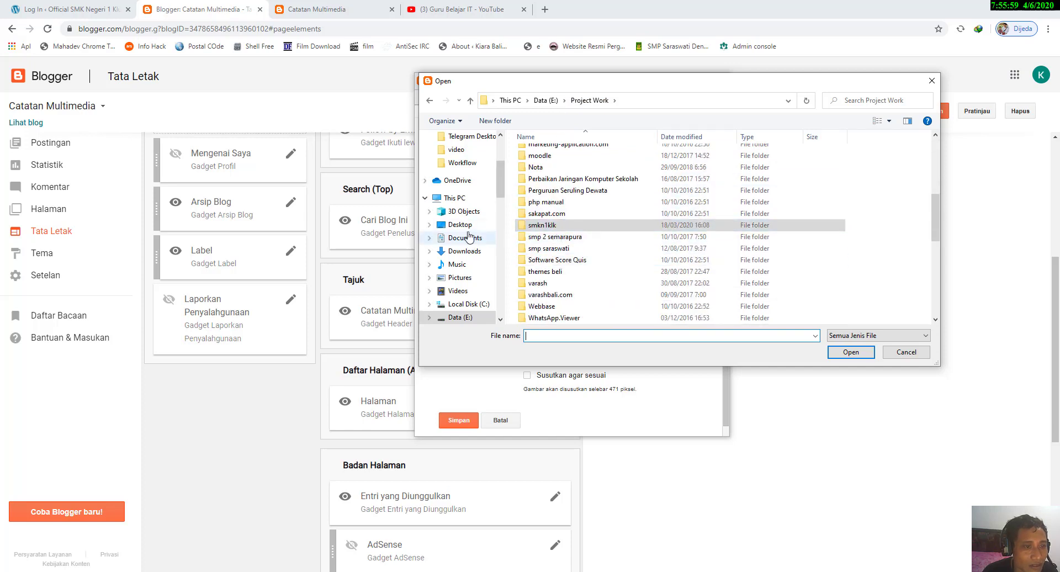
click(485, 281)
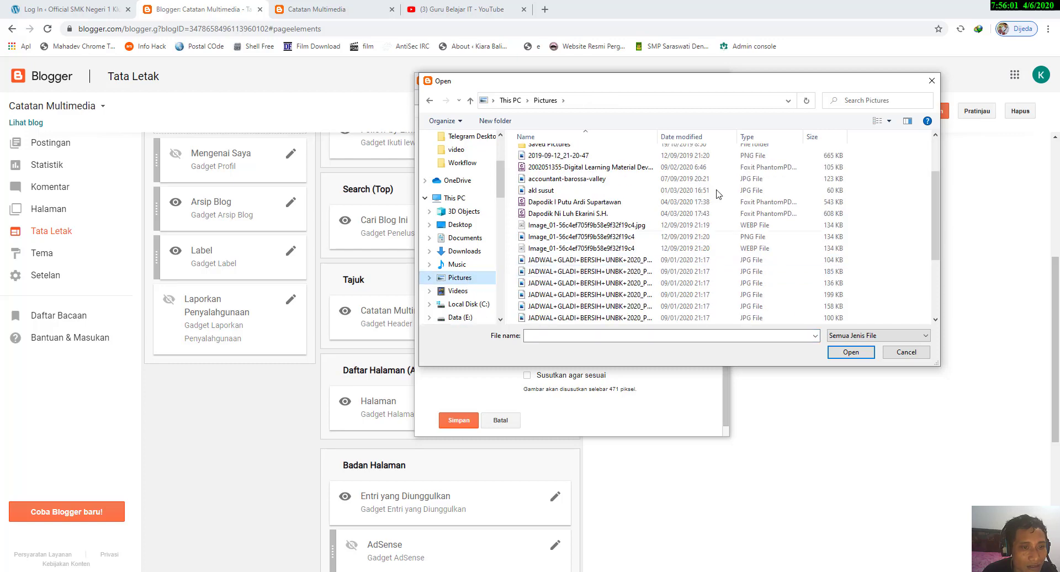
click(889, 120)
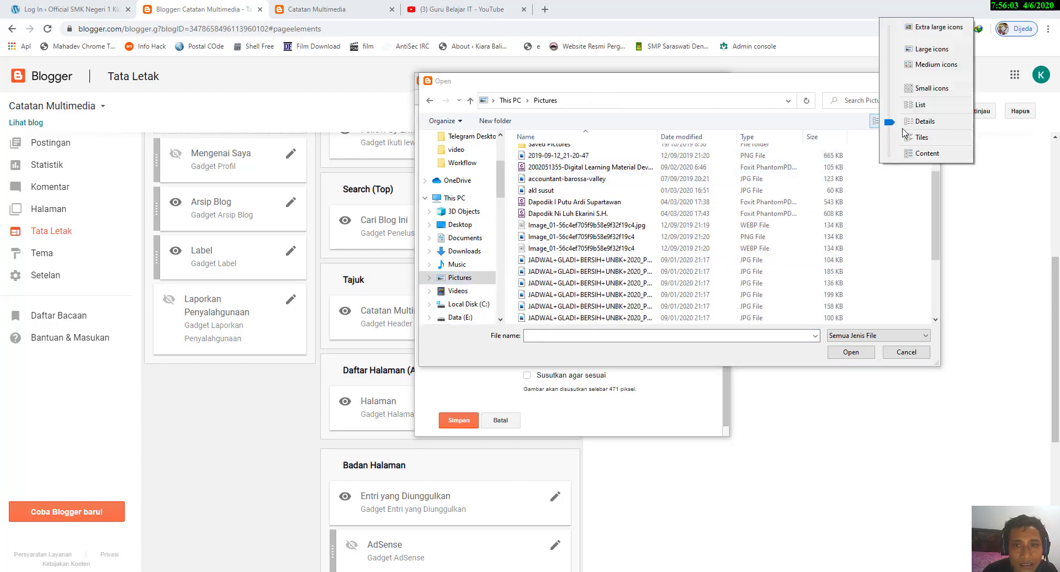
drag(889, 123, 894, 53)
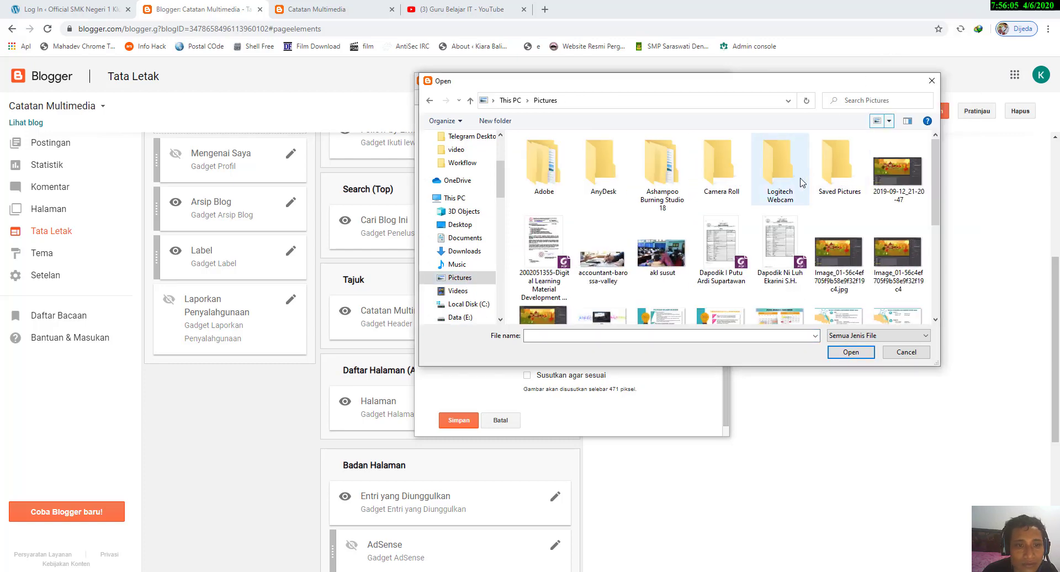
scroll(718, 213, down, 1)
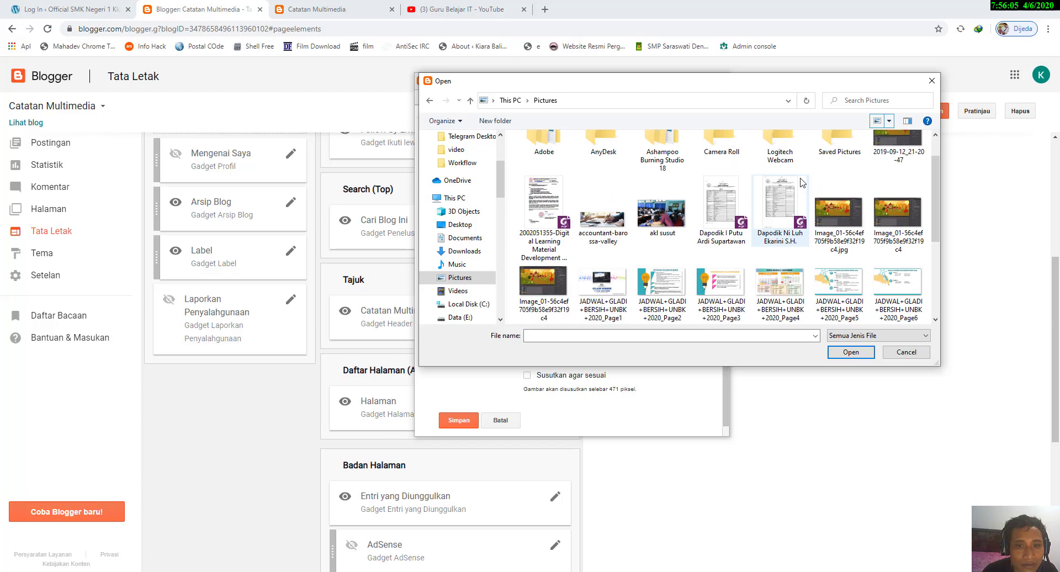
double_click(590, 226)
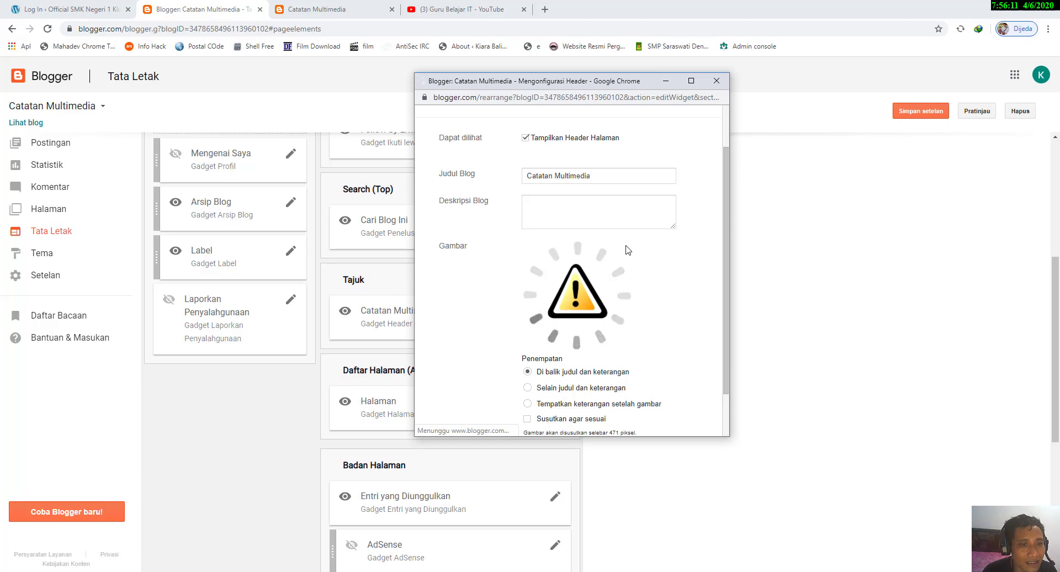
Step: Save the header gadget and the layout settings, and reload the live blog to check the header image
scroll(628, 250, down, 1)
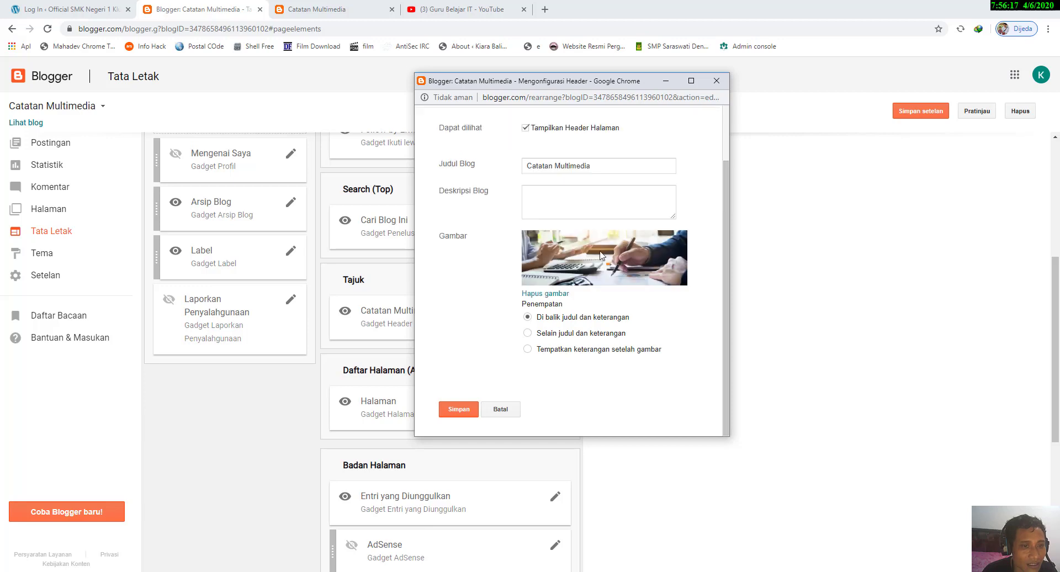
click(462, 408)
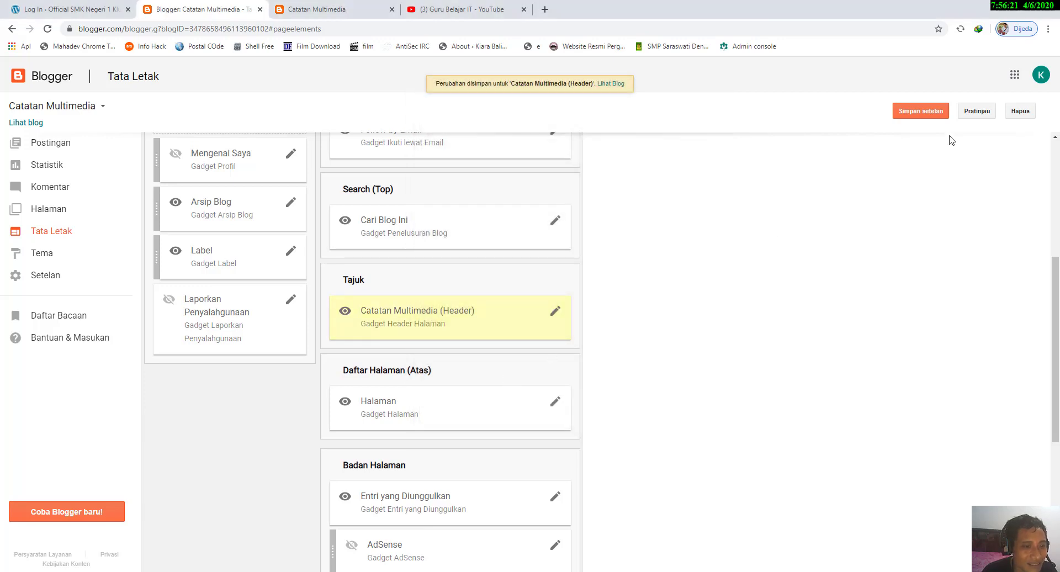
click(927, 110)
click(316, 9)
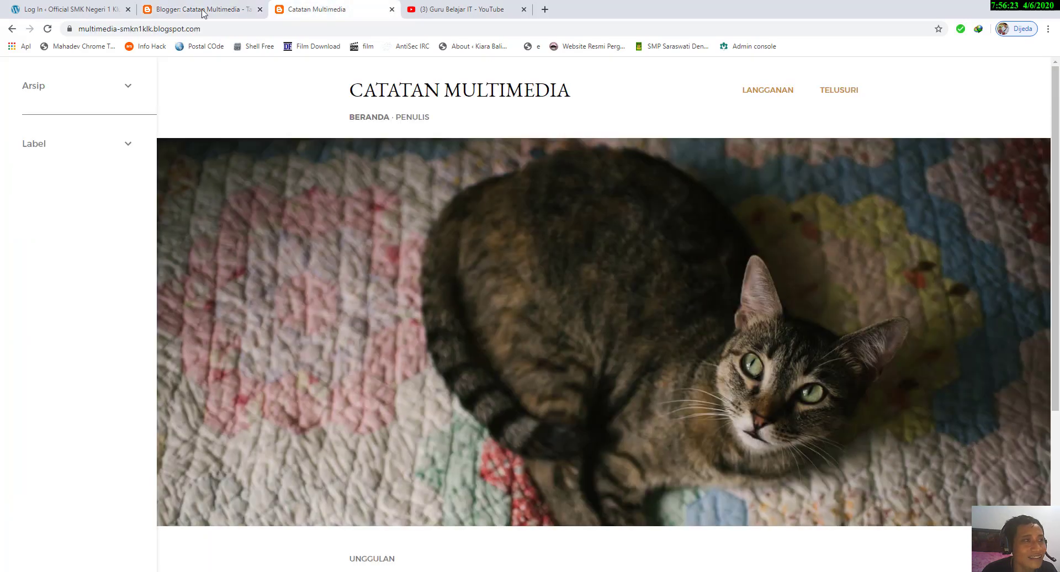
click(47, 29)
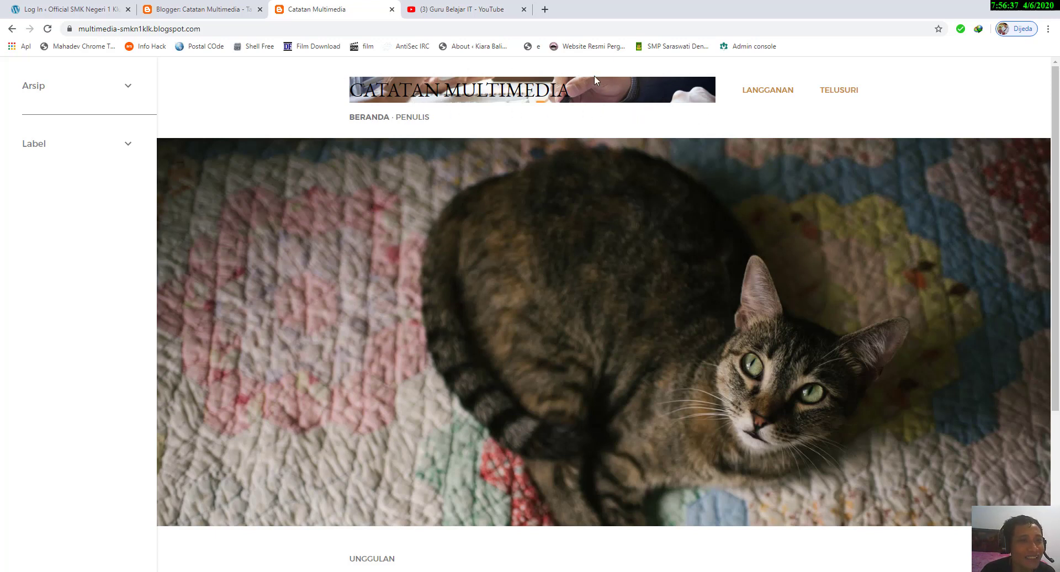
Step: Remove the current header image in the Catatan Multimedia (Header) gadget's settings on the Tata Letak page
click(204, 16)
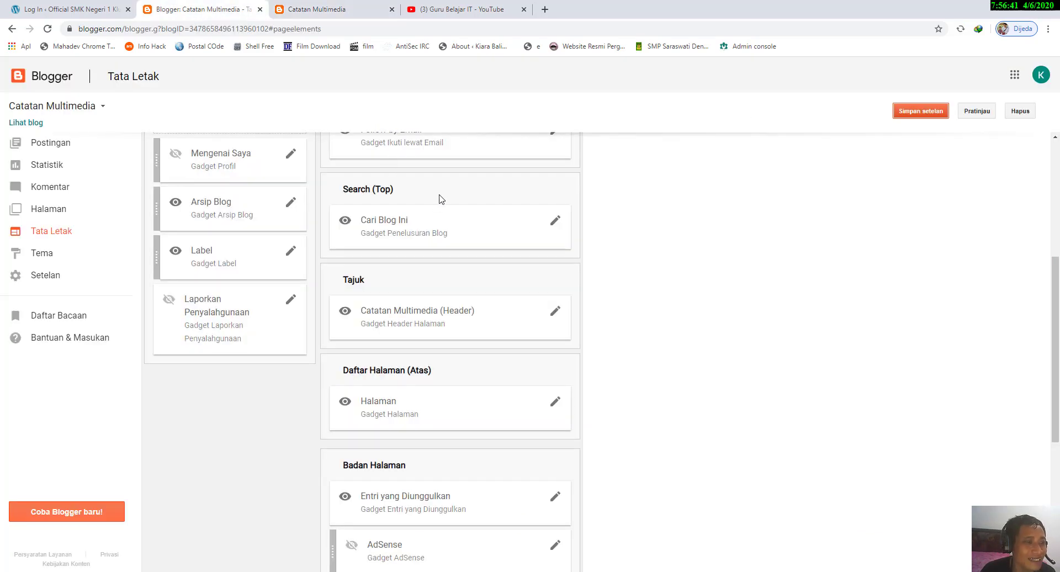
click(556, 310)
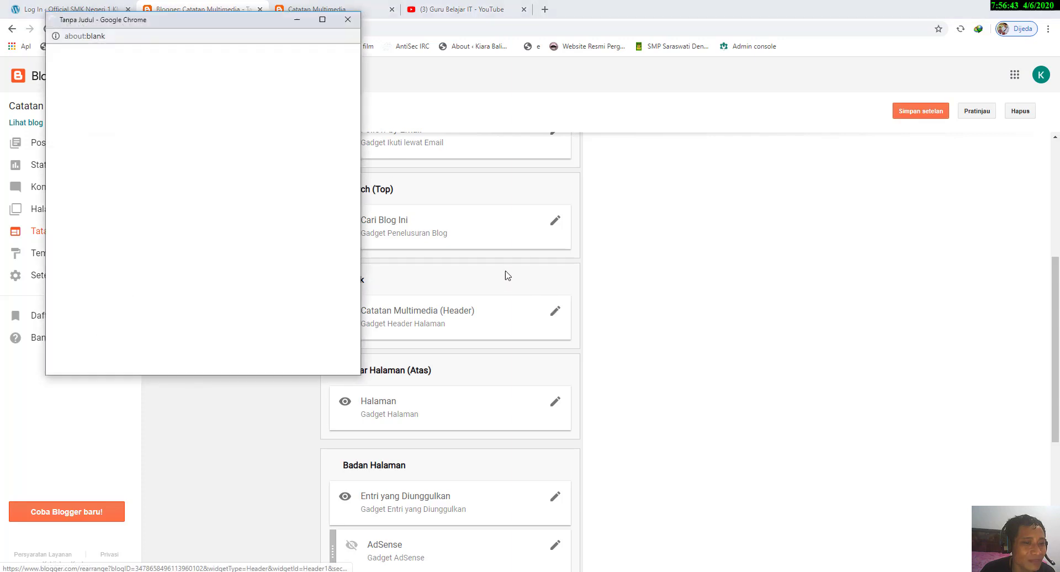
drag(208, 27, 619, 85)
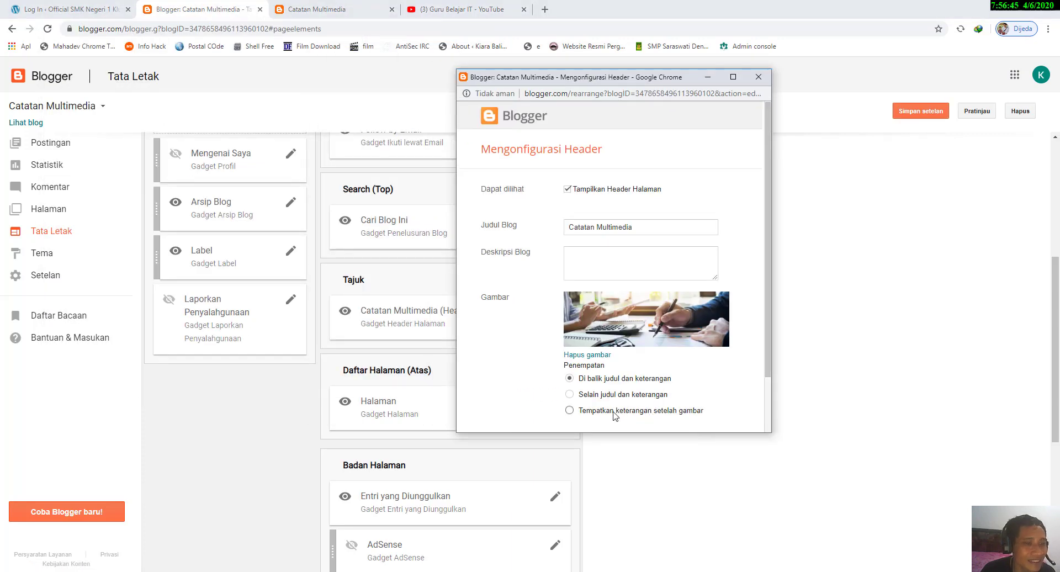
scroll(618, 387, down, 2)
click(593, 289)
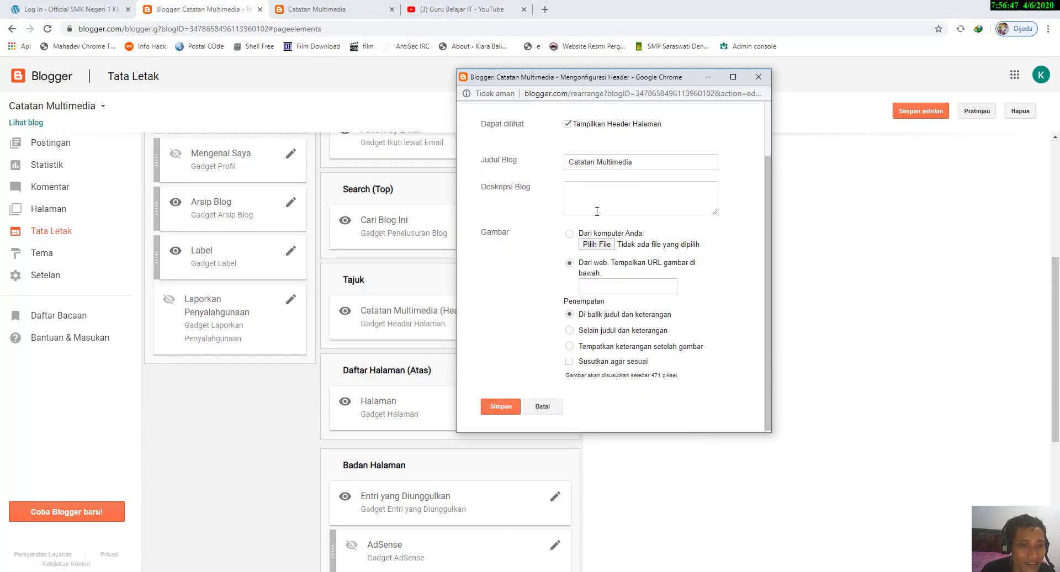
Step: Set the blog description to "Goresan Materi Multimedia" in the header gadget, then save the gadget and the layout settings
click(611, 200)
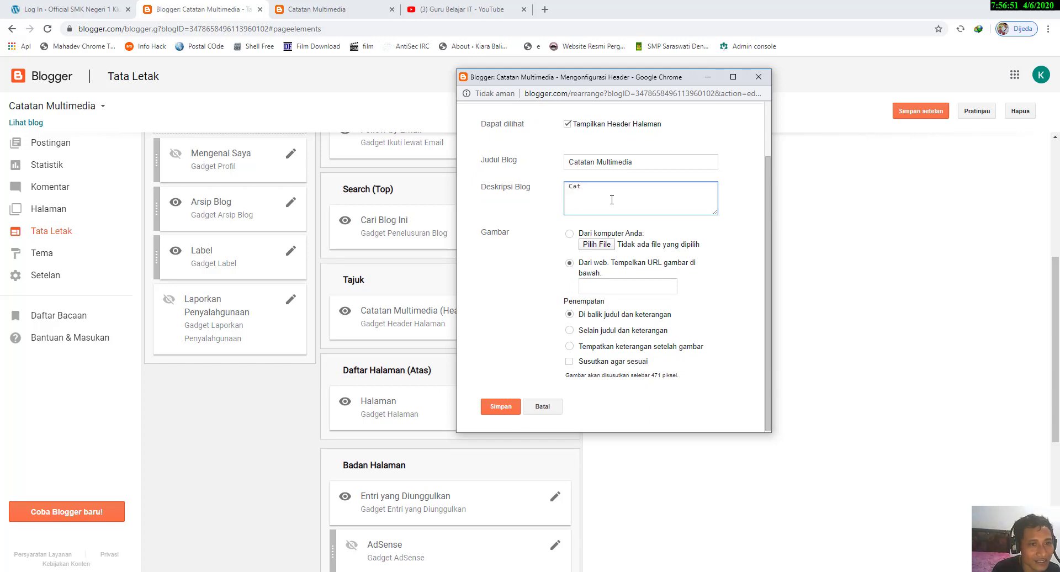
key(BackSpace)
key(BackSpace)
key(BackSpace)
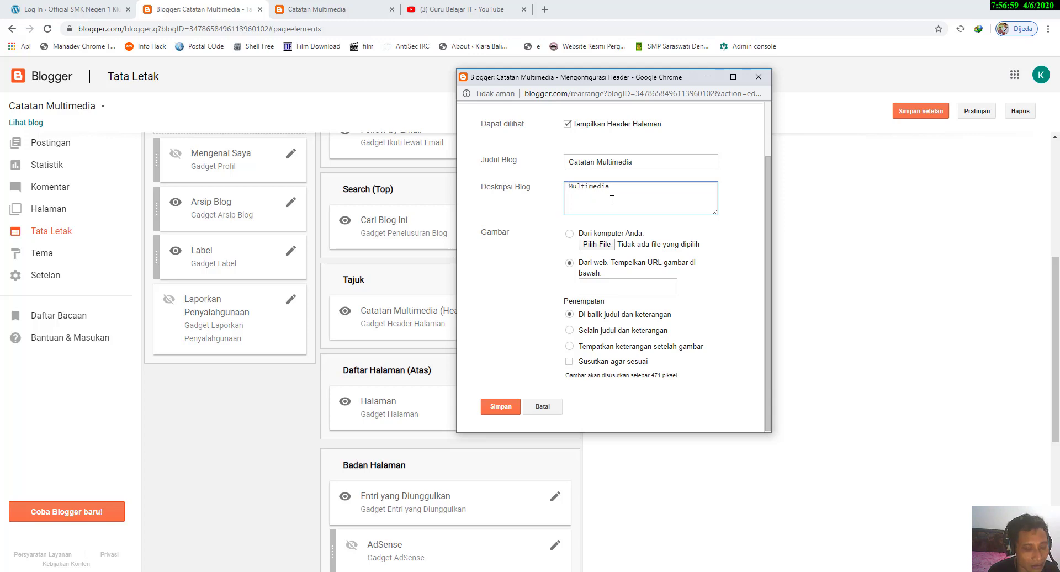
text(Goresan )
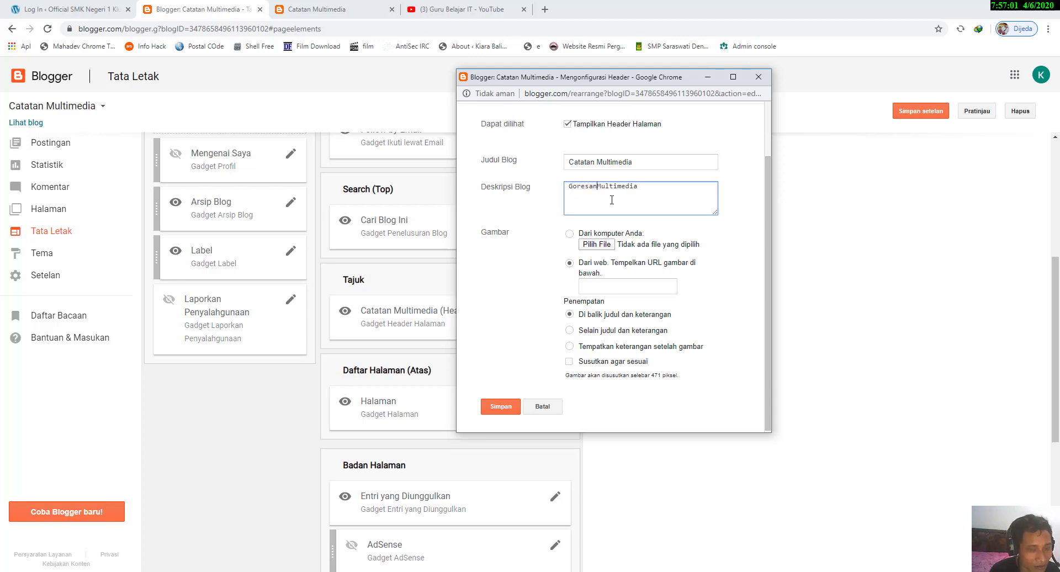
text(Materi)
click(510, 408)
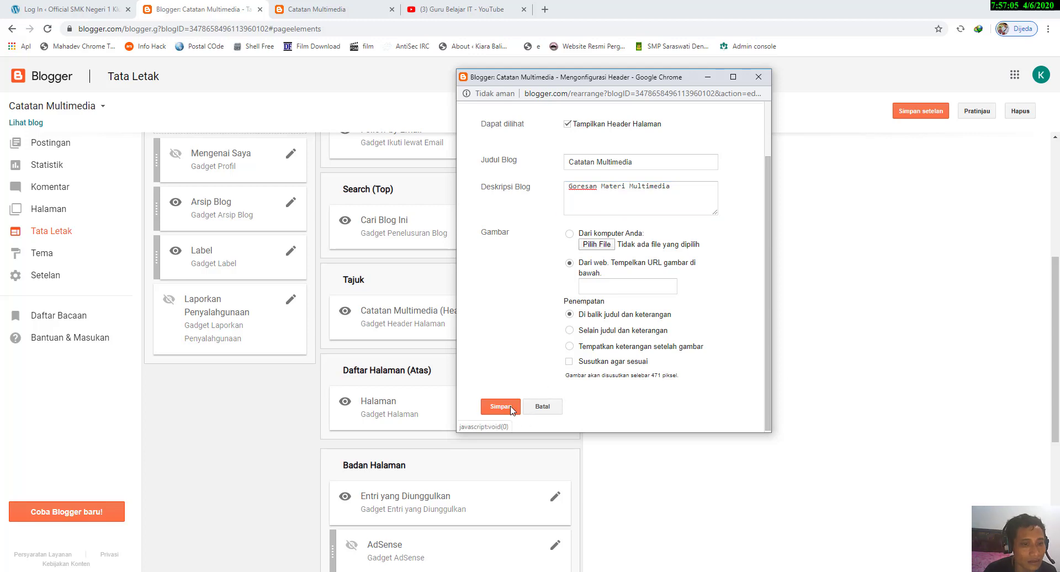
click(933, 114)
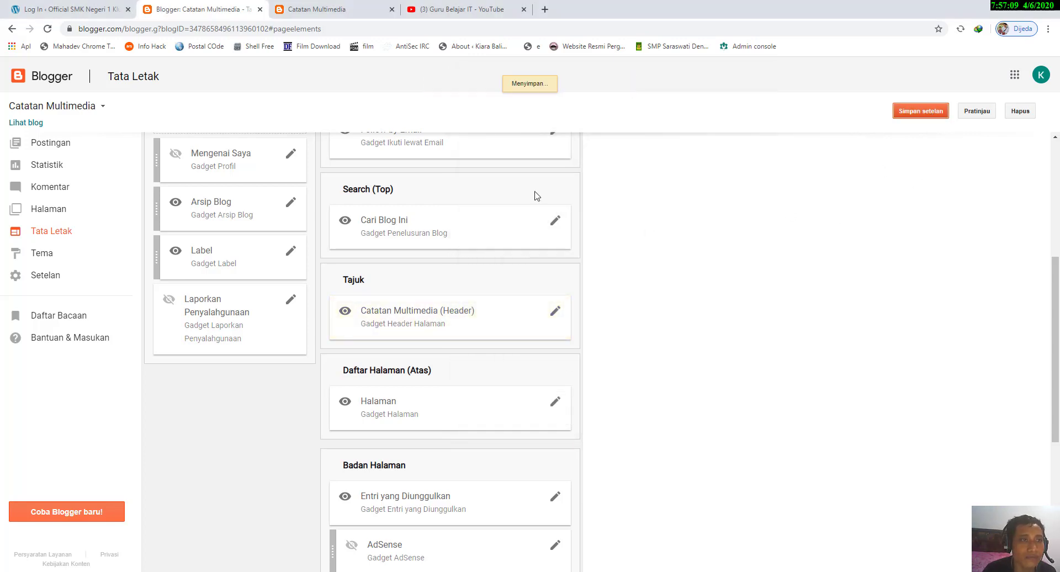
Step: Reload the live blog and examine the description under the title and the rest of the home page
click(342, 11)
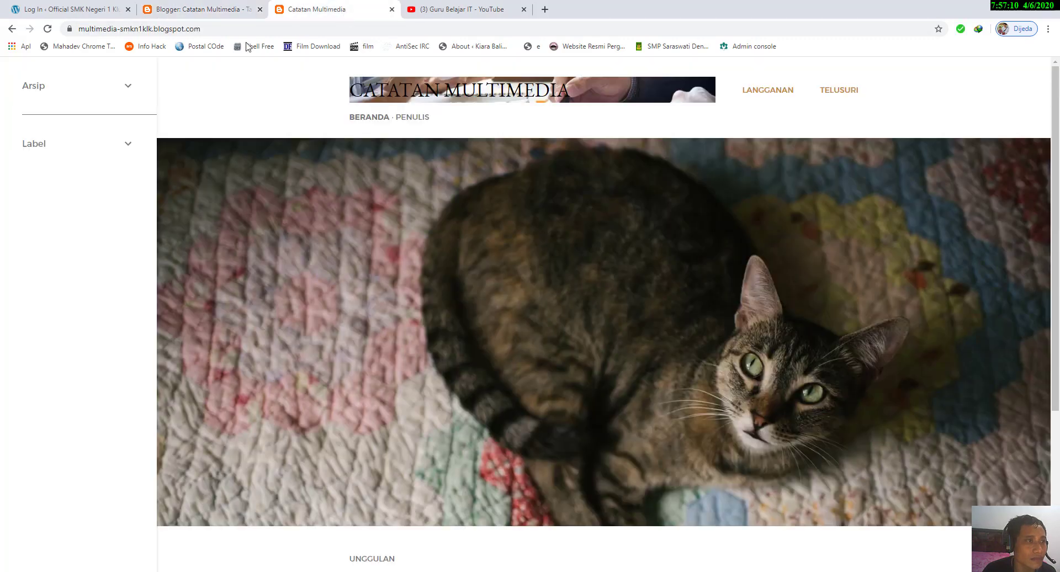
click(47, 29)
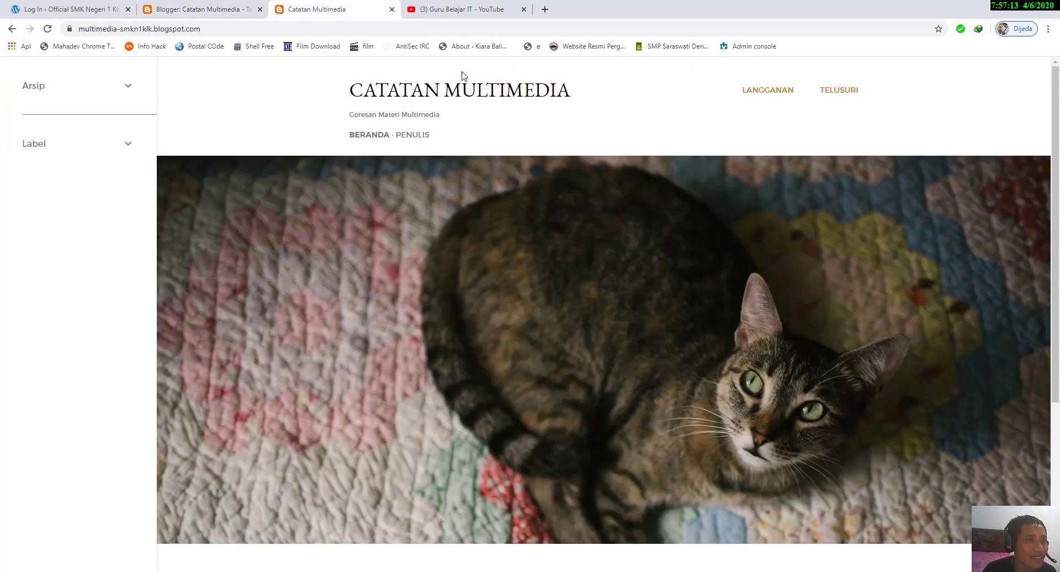
drag(349, 114, 454, 115)
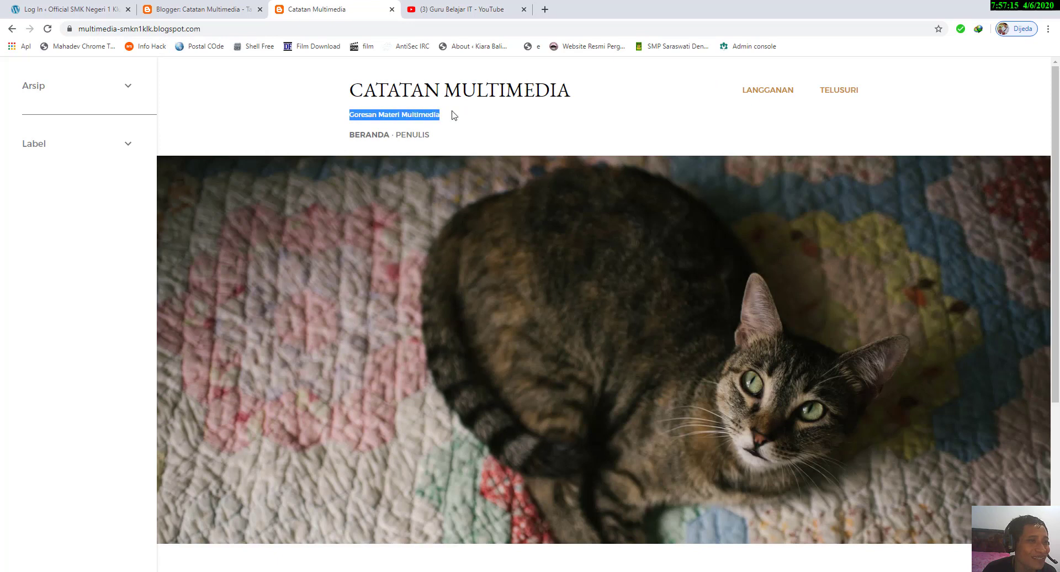
scroll(487, 174, down, 3)
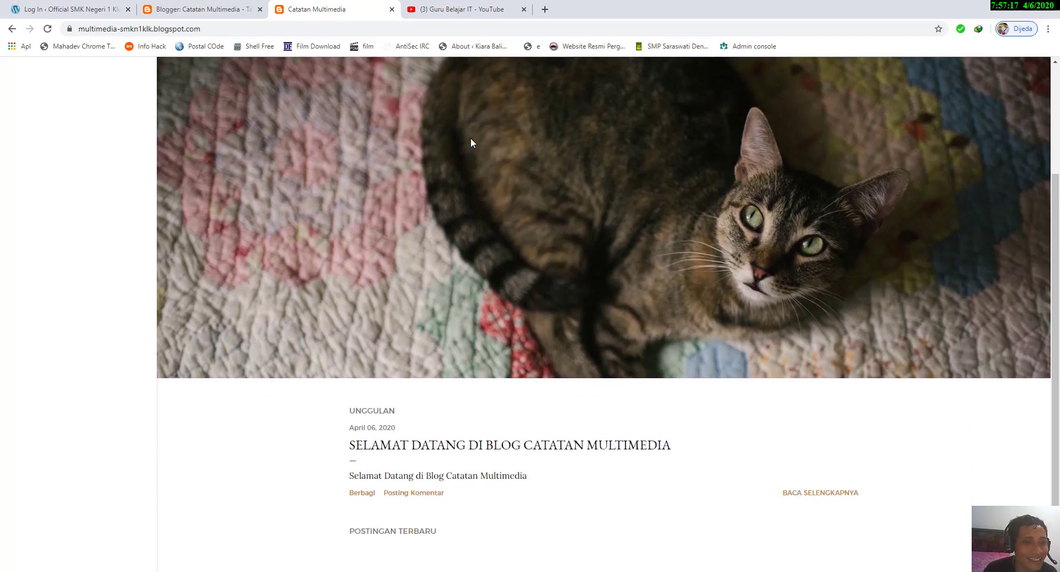
scroll(474, 221, up, 1)
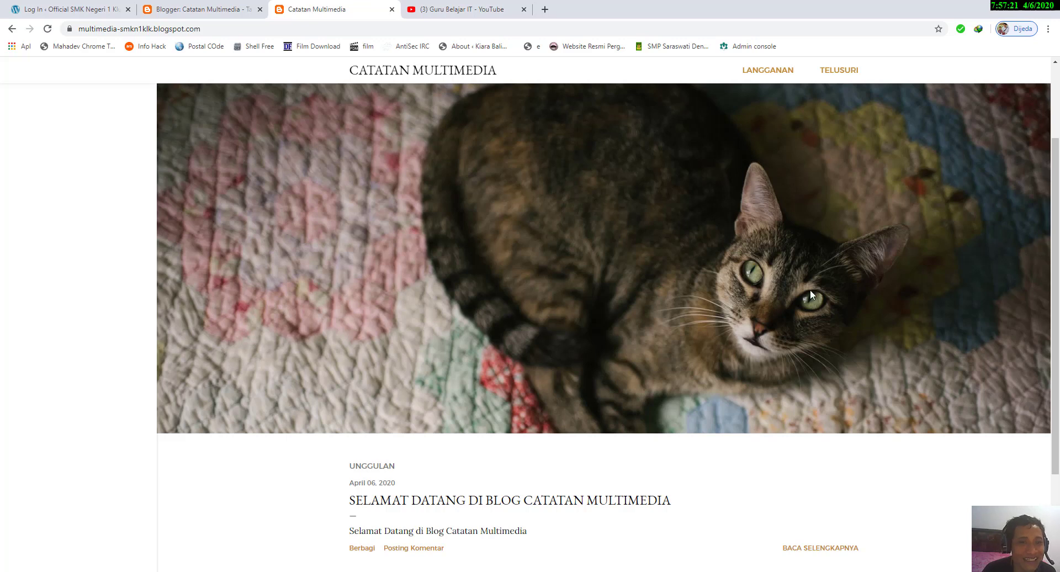
scroll(320, 248, up, 2)
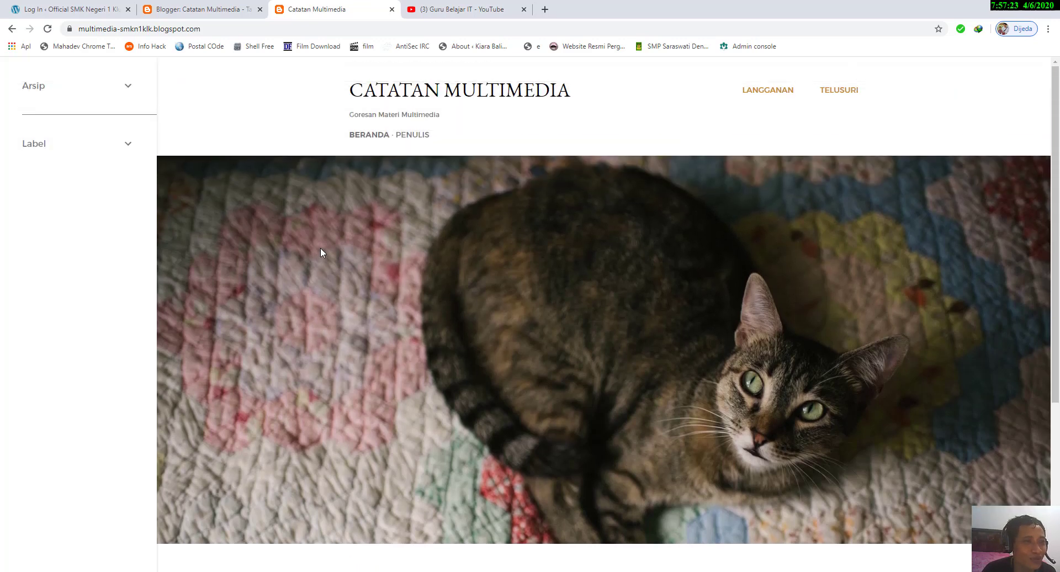
scroll(420, 253, down, 3)
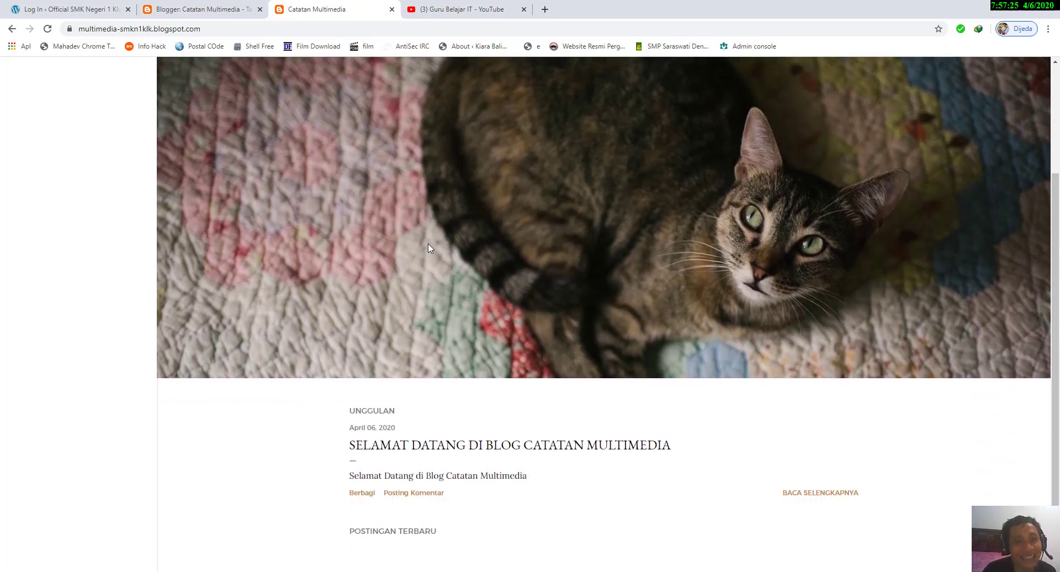
scroll(429, 243, up, 2)
scroll(430, 243, down, 2)
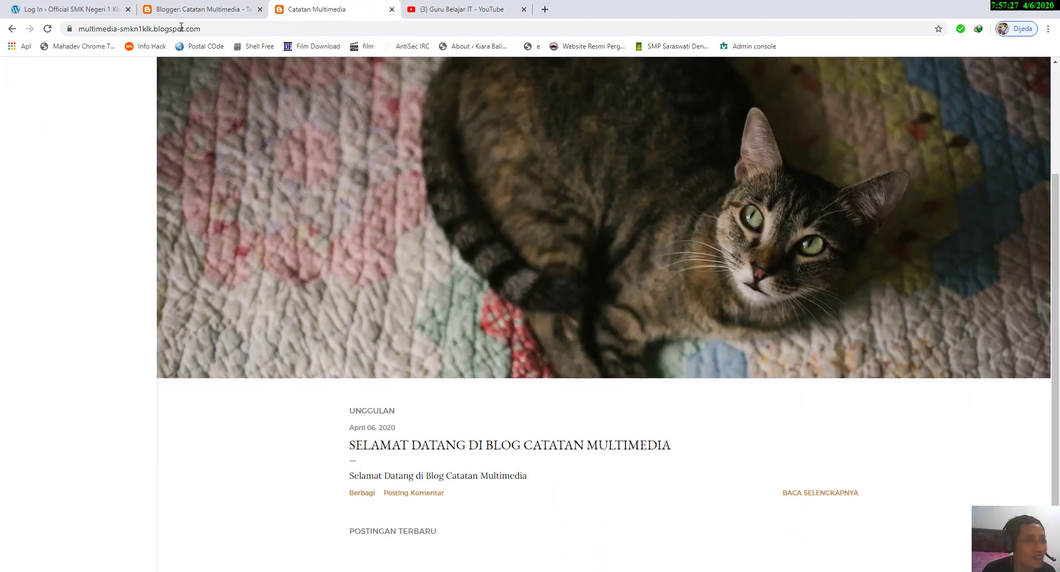
Step: Open the Halaman gadget's settings under Daftar Halaman (Atas), review the page list options, and close them without changes
click(187, 6)
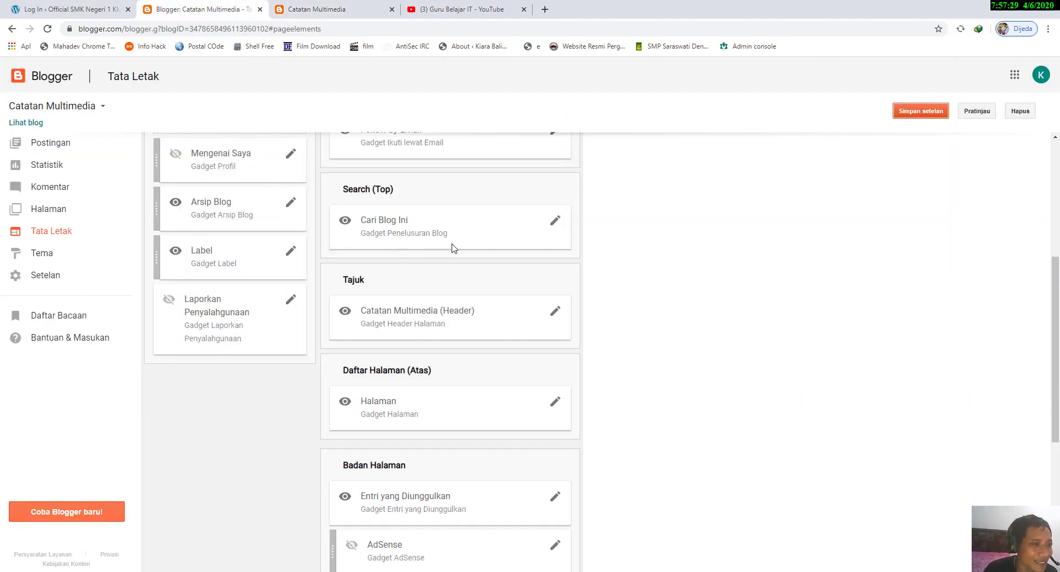
scroll(486, 276, down, 2)
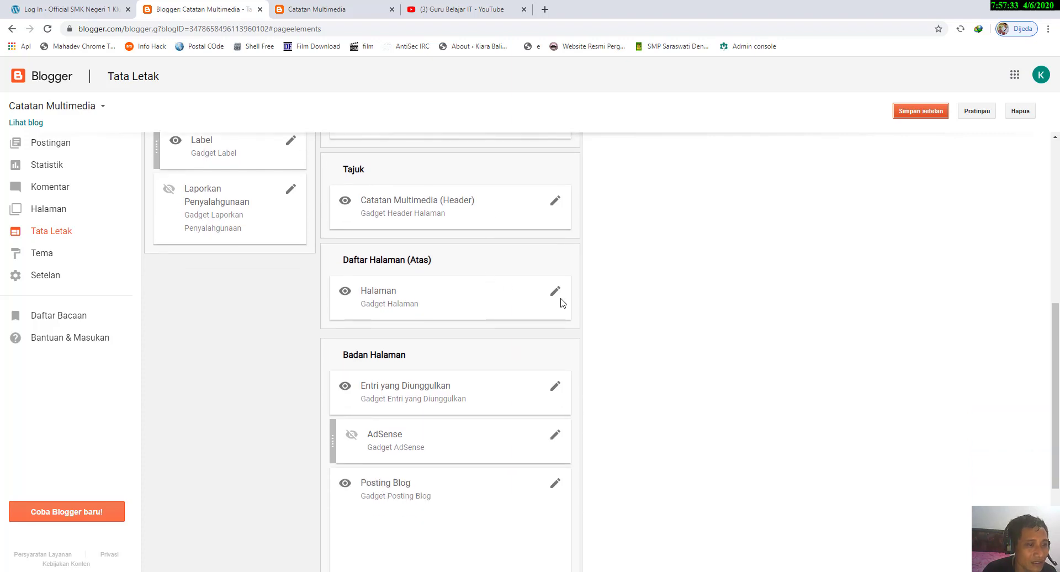
click(554, 293)
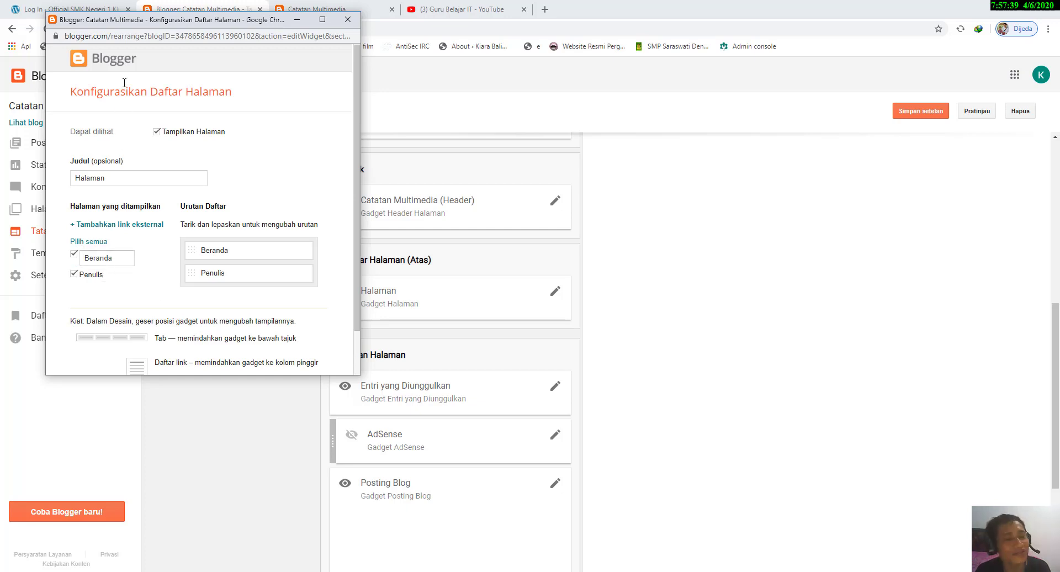
drag(134, 20, 343, 70)
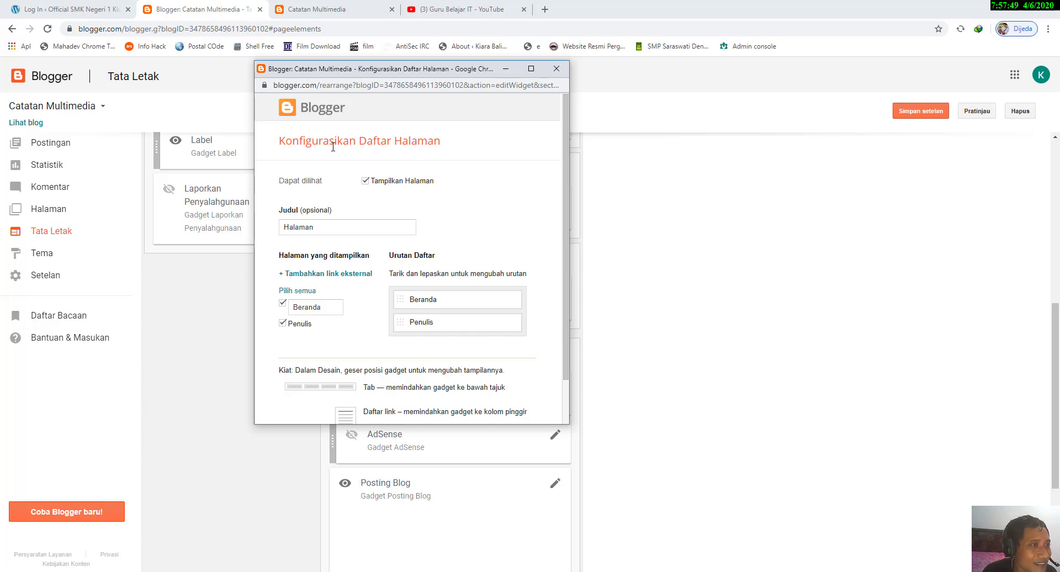
click(567, 72)
Step: On the live blog, open the welcome post, go to the listing of its informasi label, and copy that listing's web address
click(342, 10)
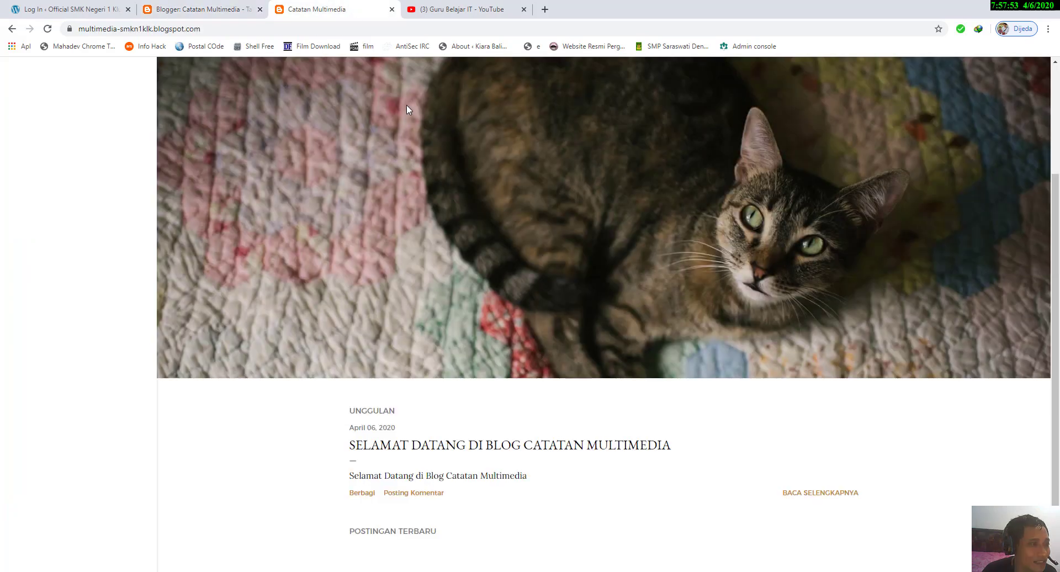
scroll(421, 102, down, 2)
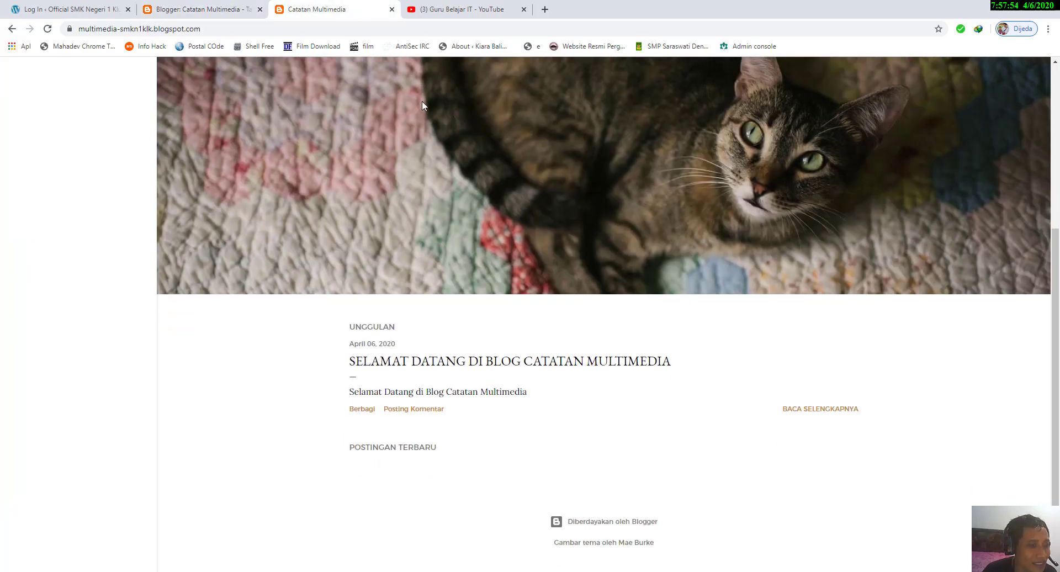
click(501, 363)
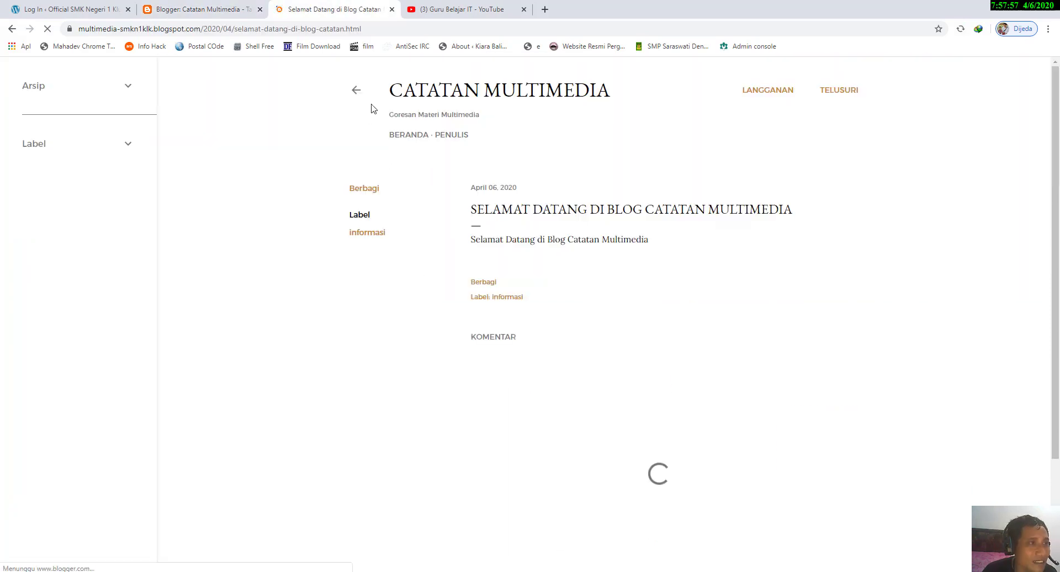
click(116, 144)
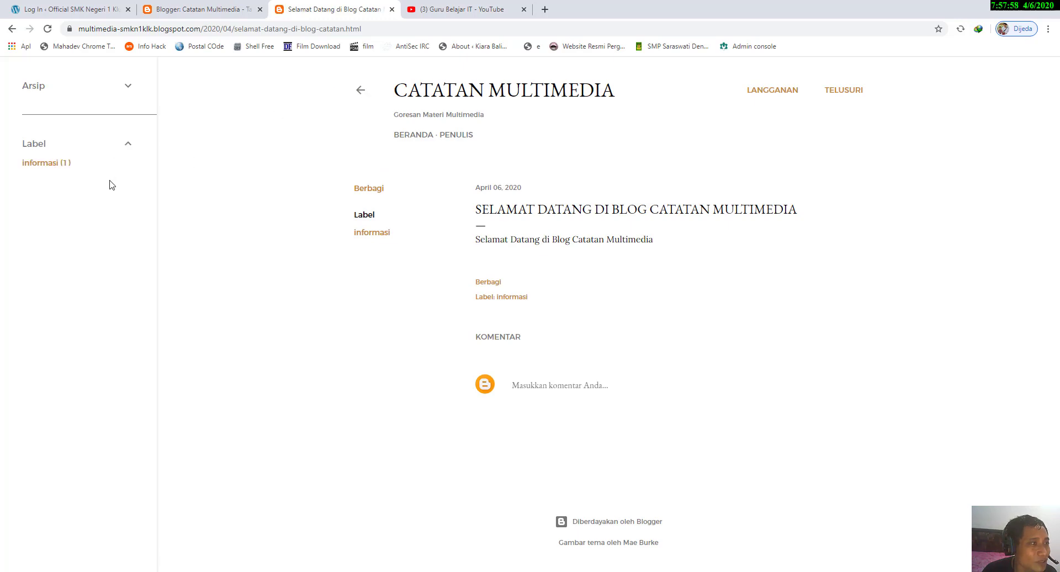
click(37, 163)
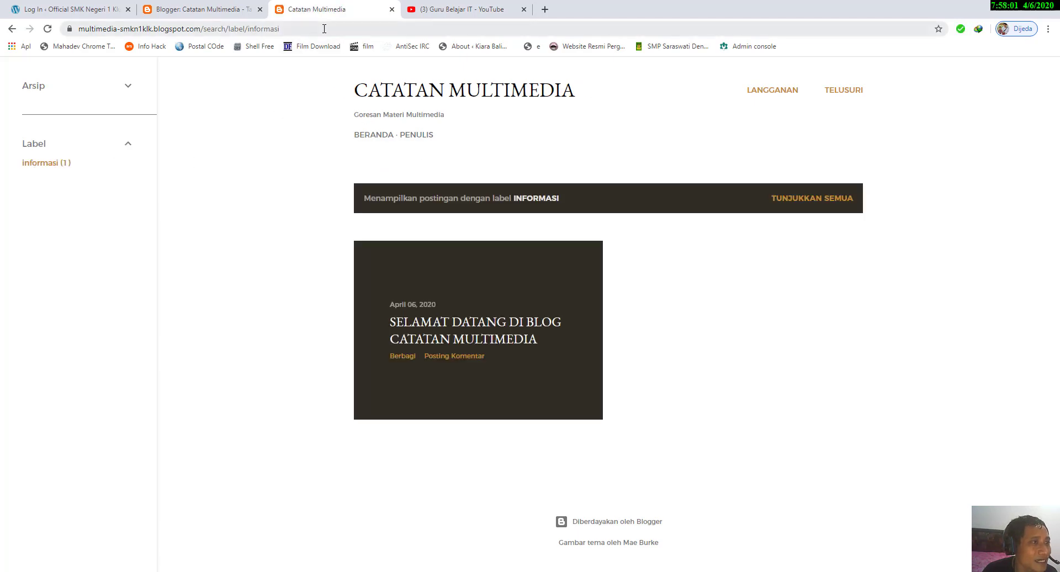
click(323, 29)
right_click(324, 29)
click(345, 90)
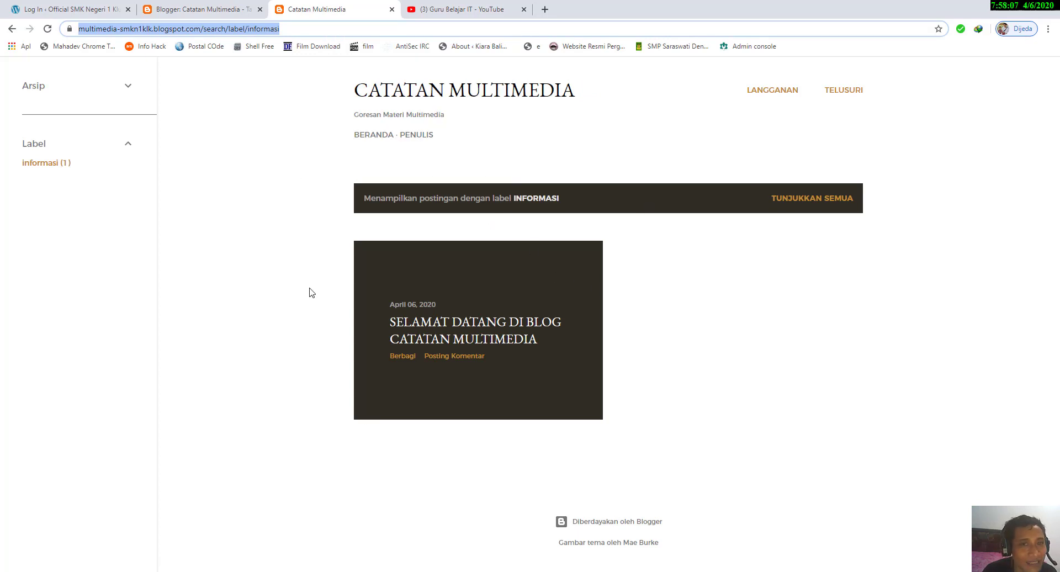
Step: Start a new external link in the Halaman gadget on the Tata Letak page, using the copied informasi label address as its URL
click(198, 12)
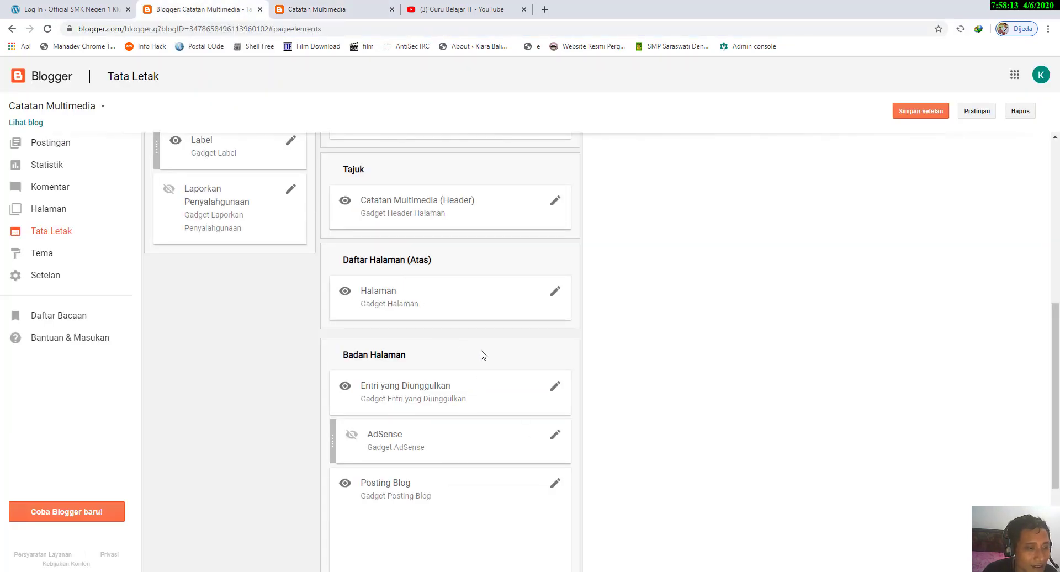
scroll(480, 354, down, 2)
scroll(485, 340, up, 2)
click(554, 295)
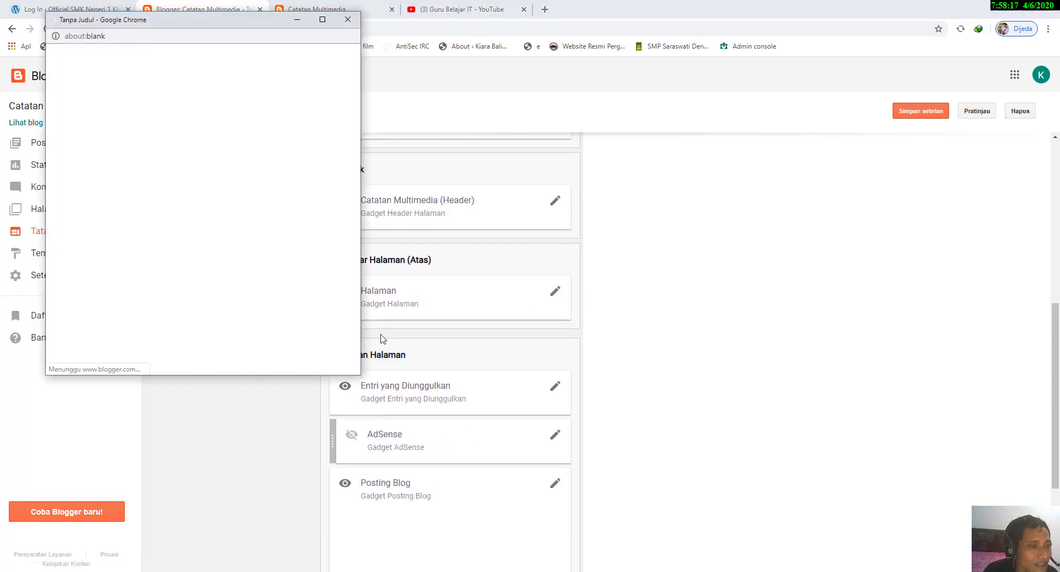
click(144, 230)
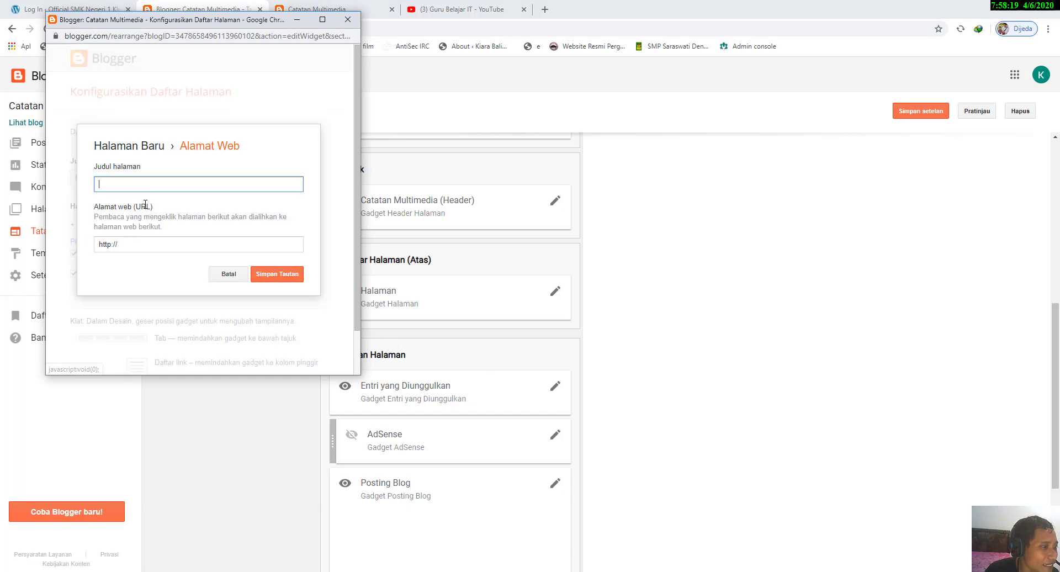
drag(164, 243, 68, 243)
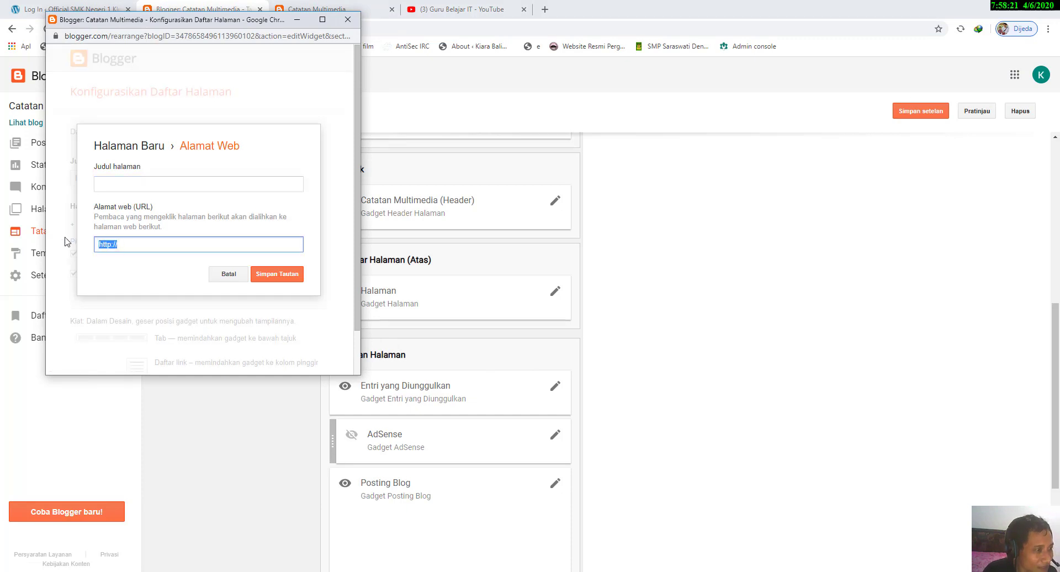
key(ctrl+v)
Step: Title the new external link ARTIKEL and save it to the gadget's page list
click(147, 186)
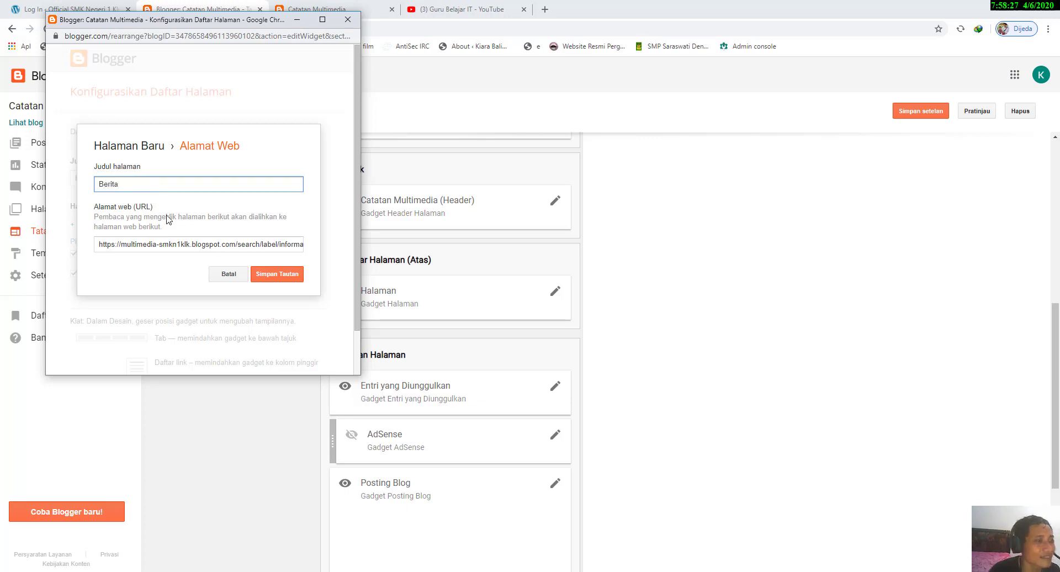
drag(140, 180, 52, 186)
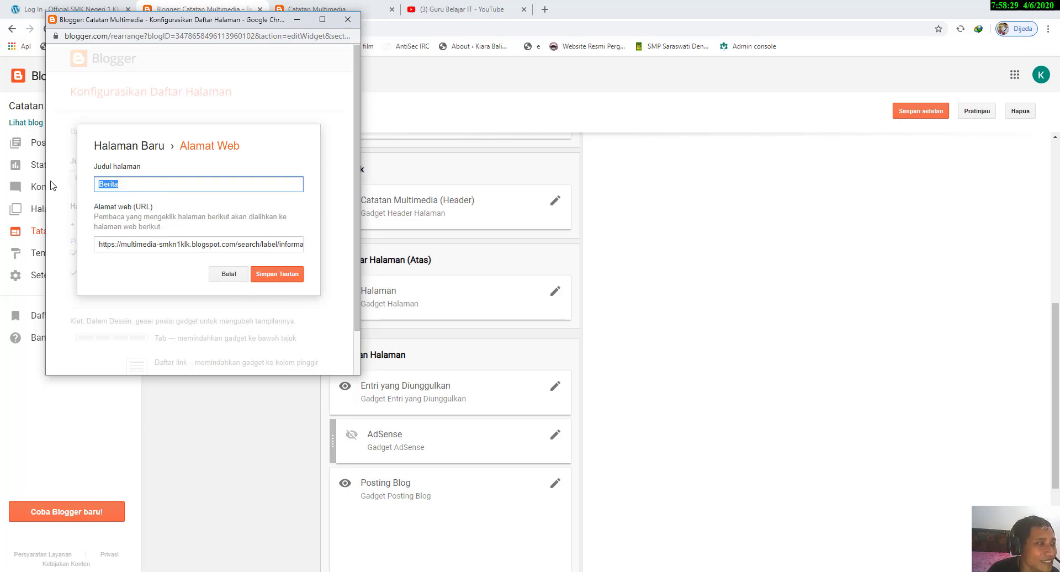
text(ARTIKEL)
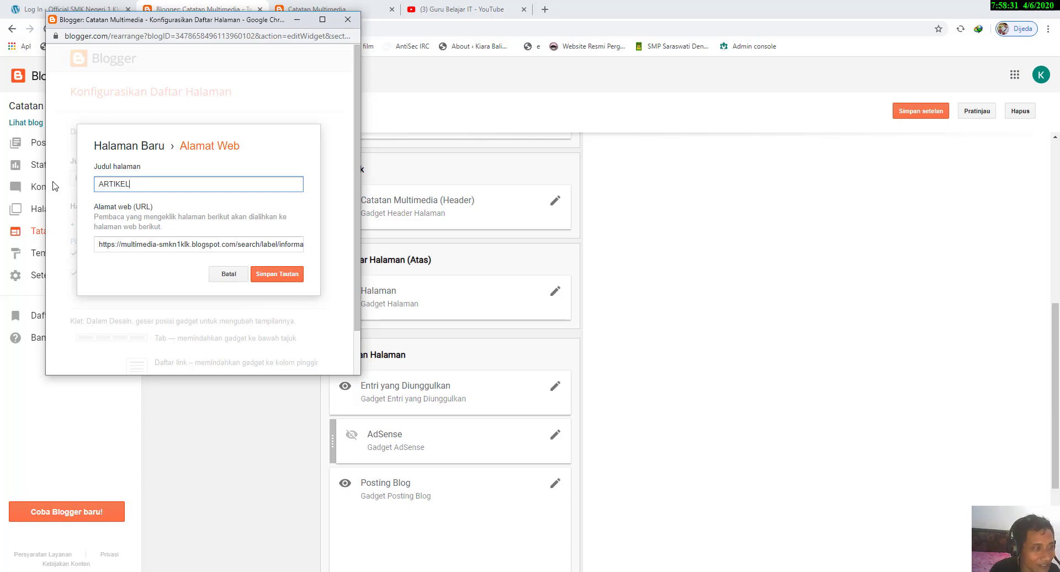
click(274, 275)
scroll(270, 275, down, 3)
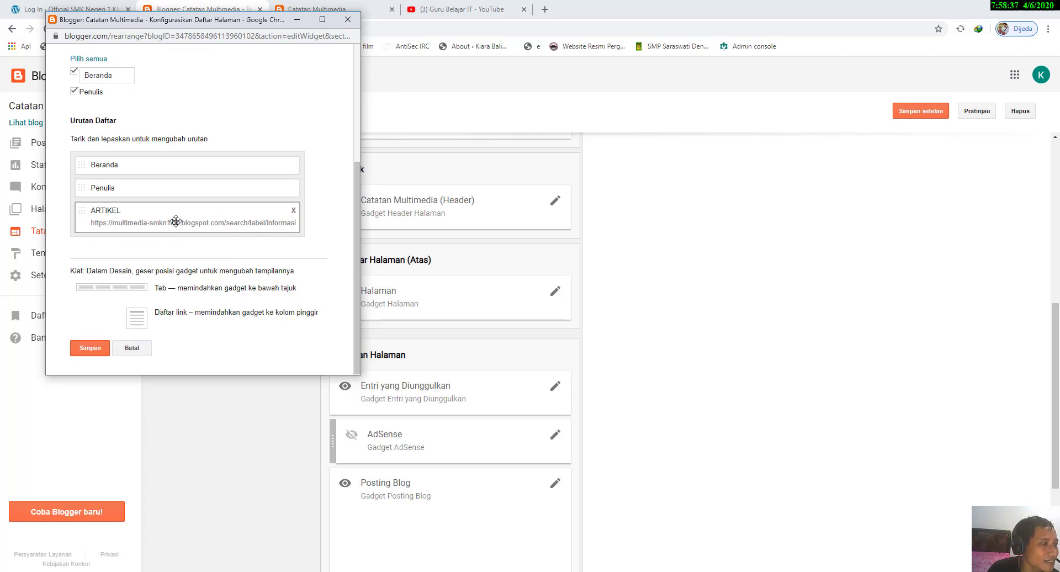
Step: Move the ARTIKEL link between Beranda and Penulis in the Halaman gadget's list order, then save the gadget and the layout
scroll(176, 221, up, 1)
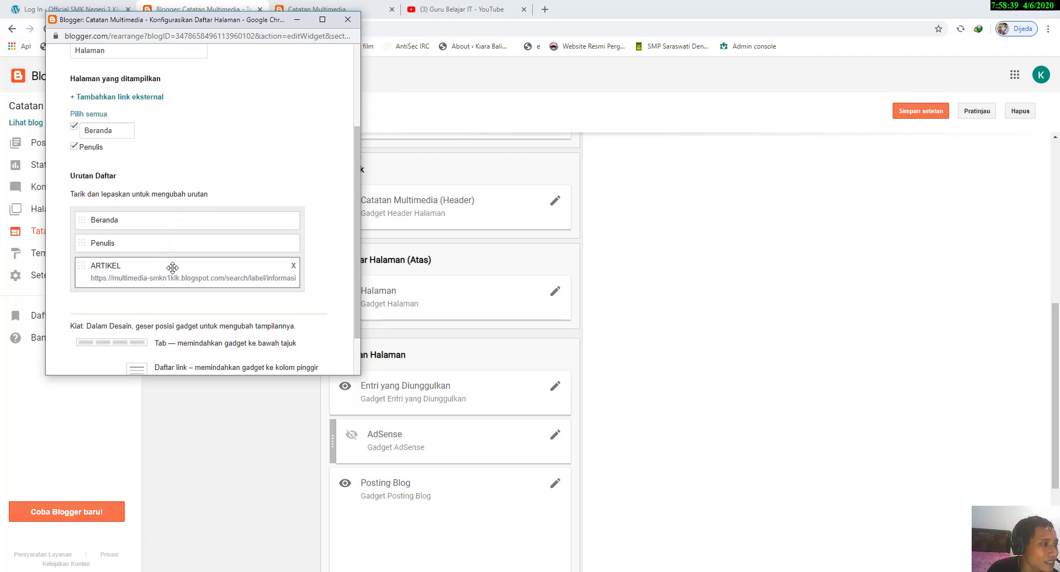
drag(172, 267, 145, 234)
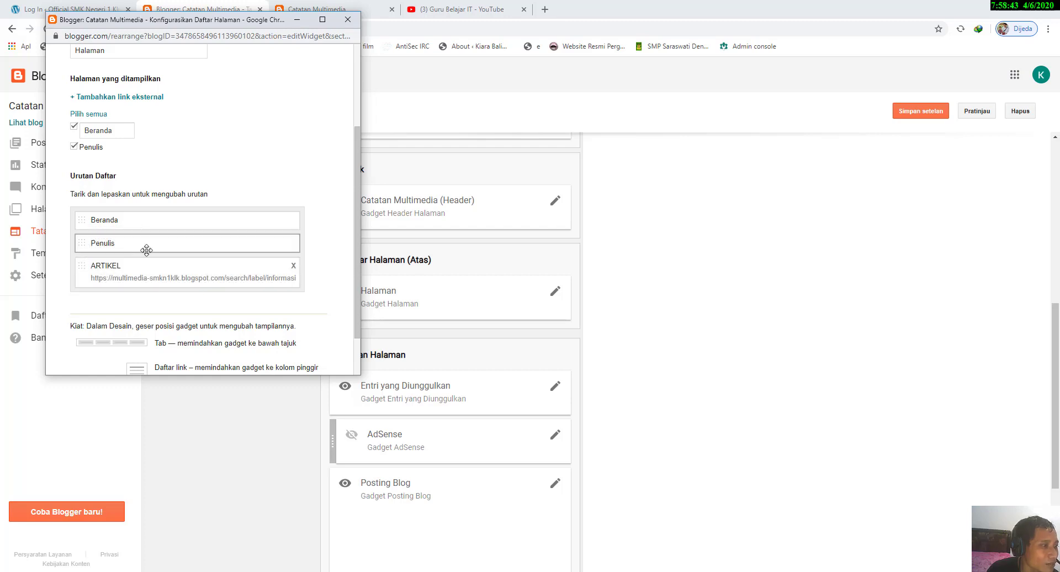
drag(133, 270, 136, 213)
scroll(167, 279, down, 1)
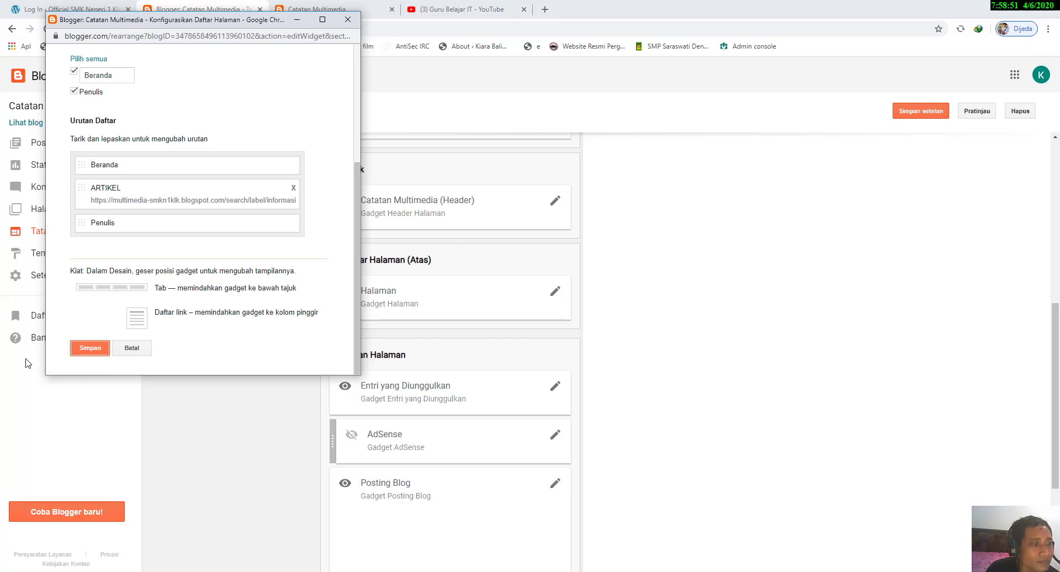
click(83, 355)
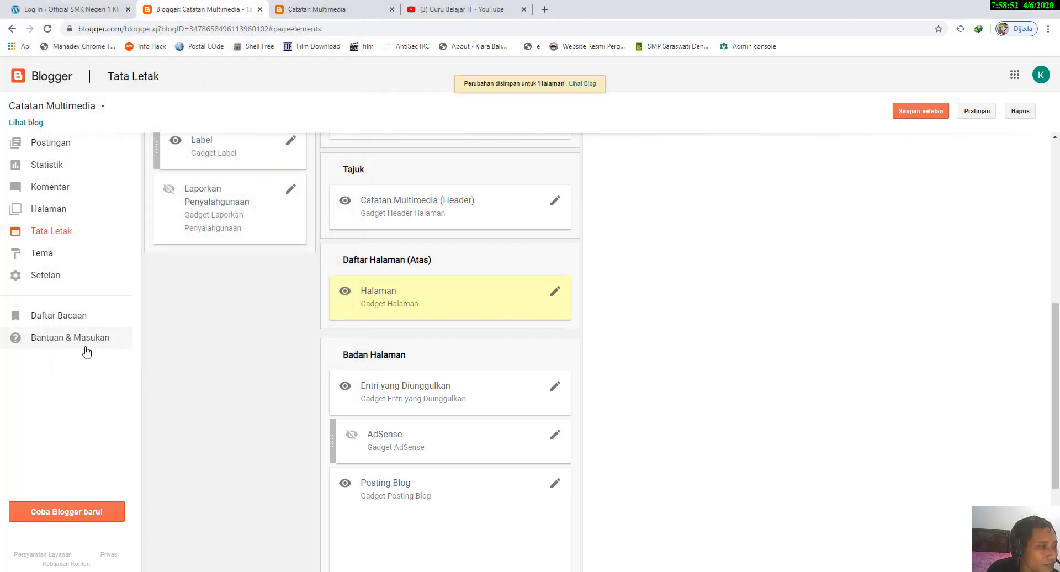
click(933, 110)
Step: Reload the live blog and test the ARTIKEL and BERANDA links in its page menu
click(318, 9)
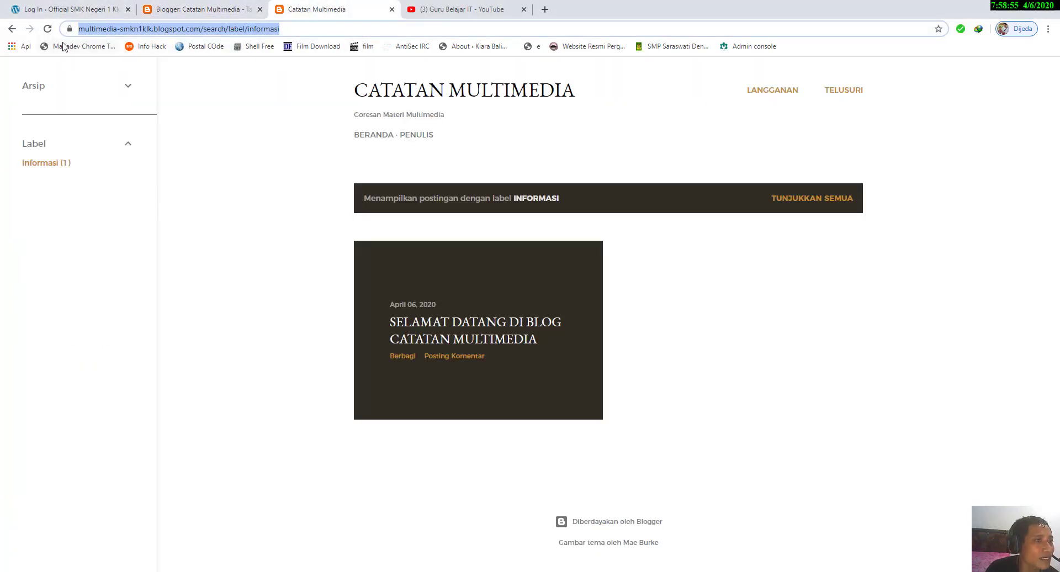
click(47, 31)
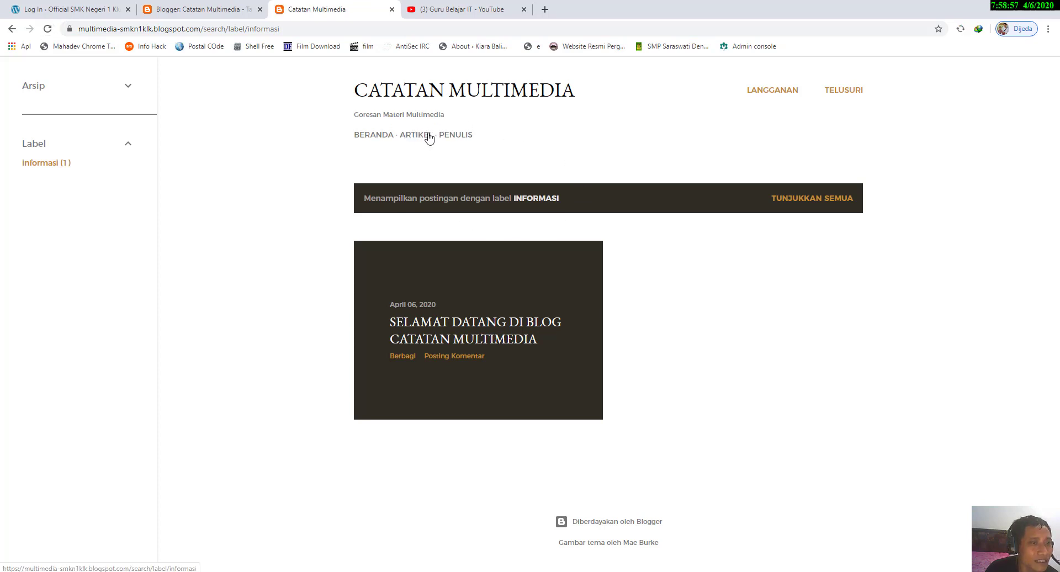
click(426, 137)
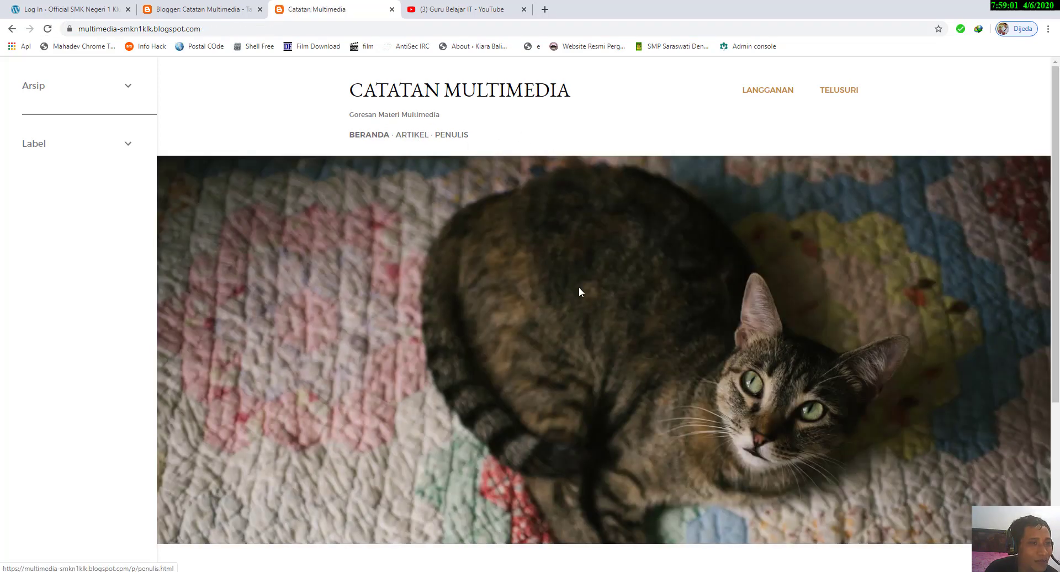
scroll(577, 288, down, 5)
scroll(385, 270, up, 5)
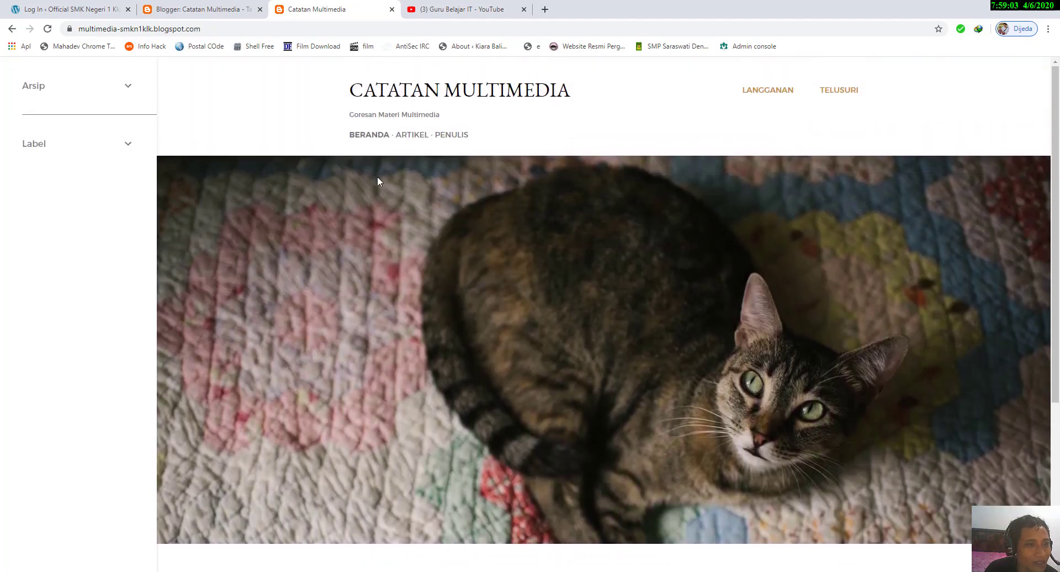
click(418, 136)
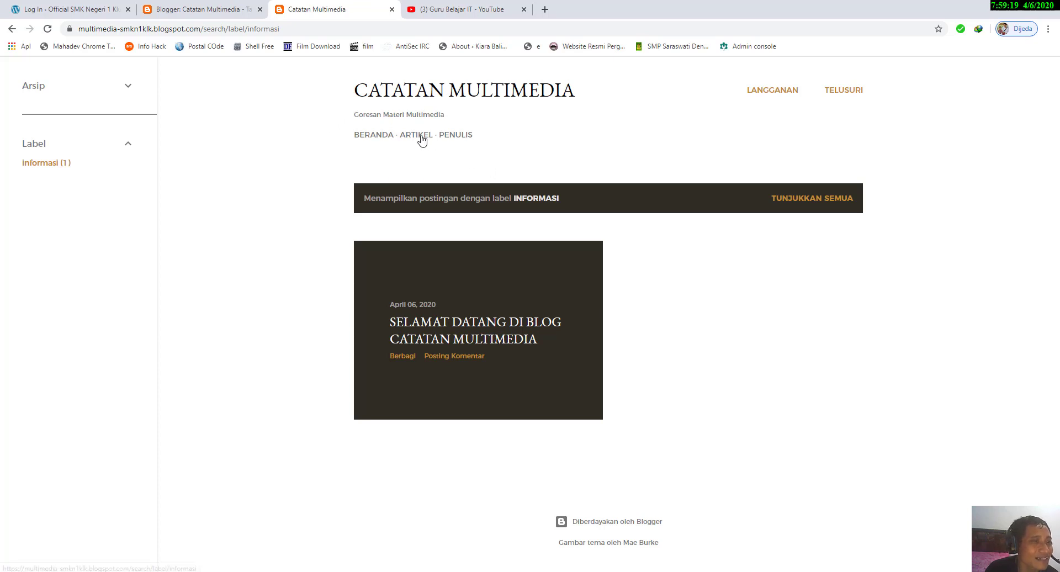
Step: Return to the Tata Letak page and open the settings of the Entri yang Diunggulkan gadget under Badan Halaman
click(211, 12)
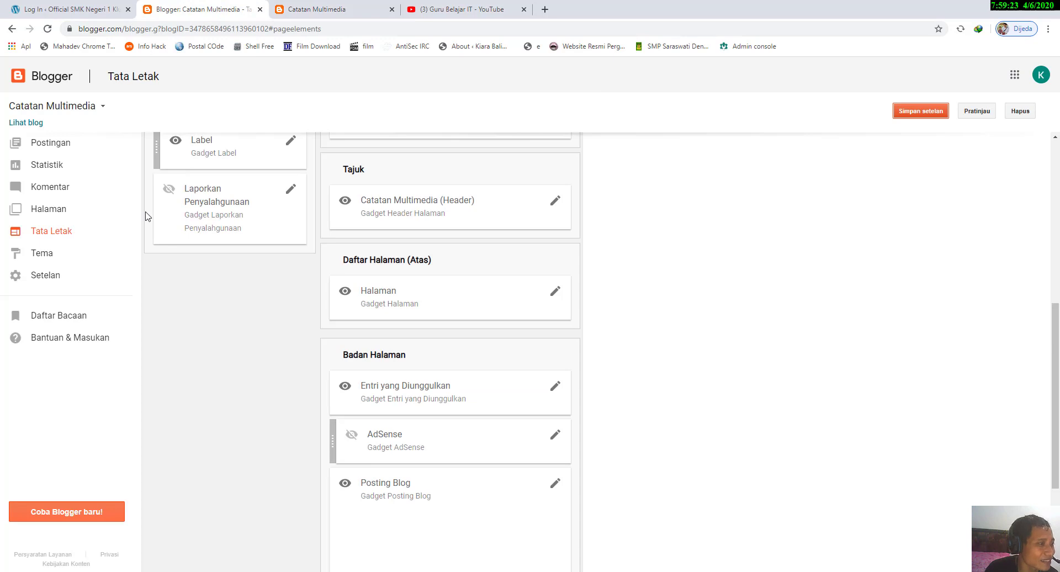
click(53, 260)
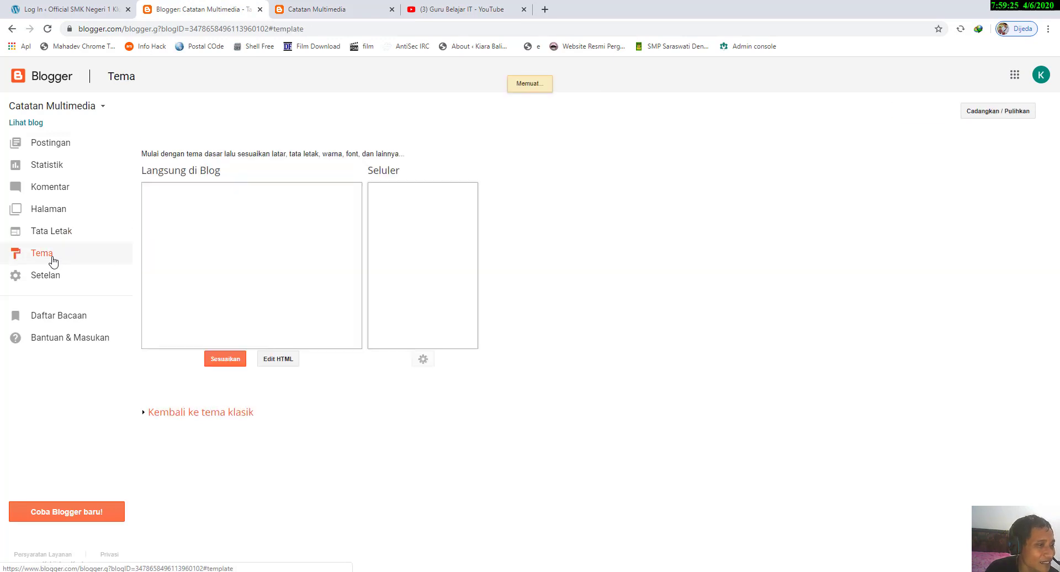
click(69, 234)
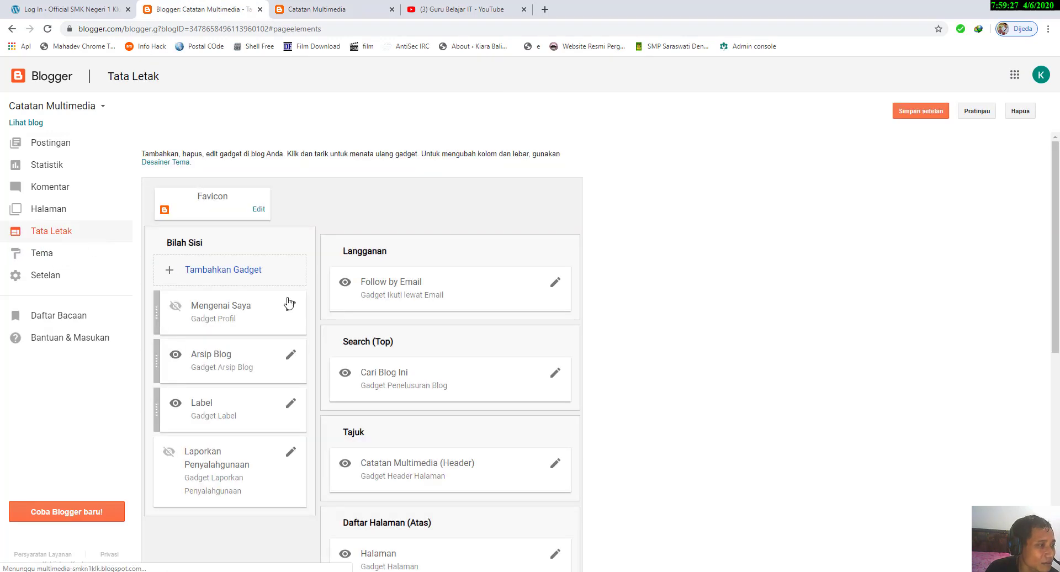
scroll(389, 329, down, 4)
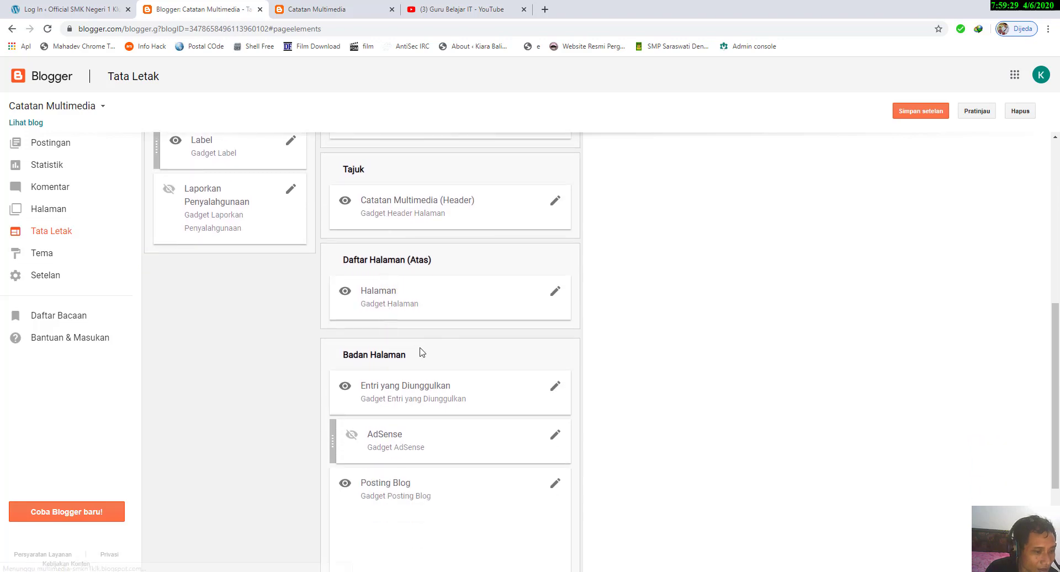
scroll(421, 351, down, 2)
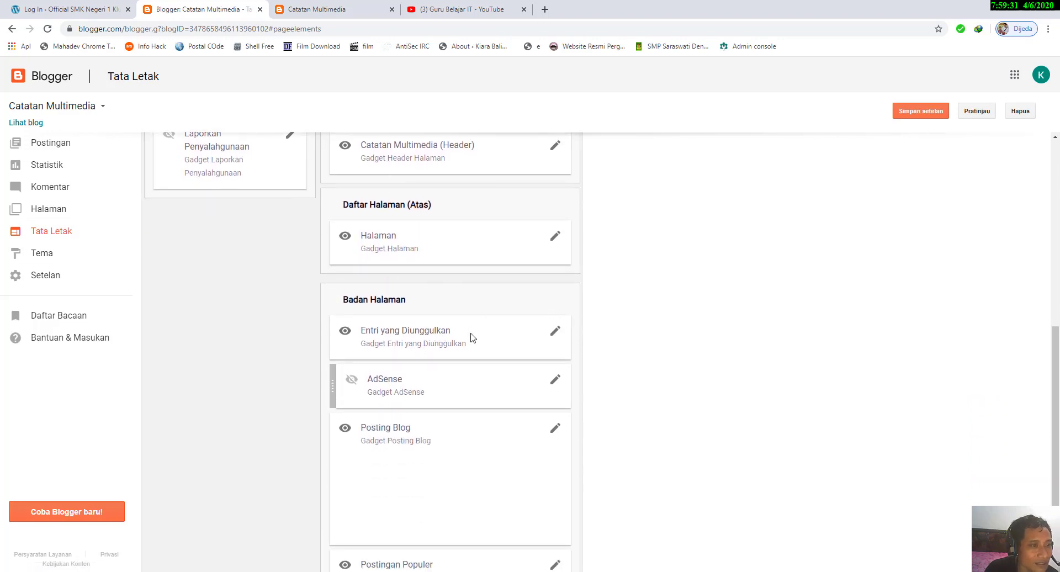
scroll(499, 332, down, 1)
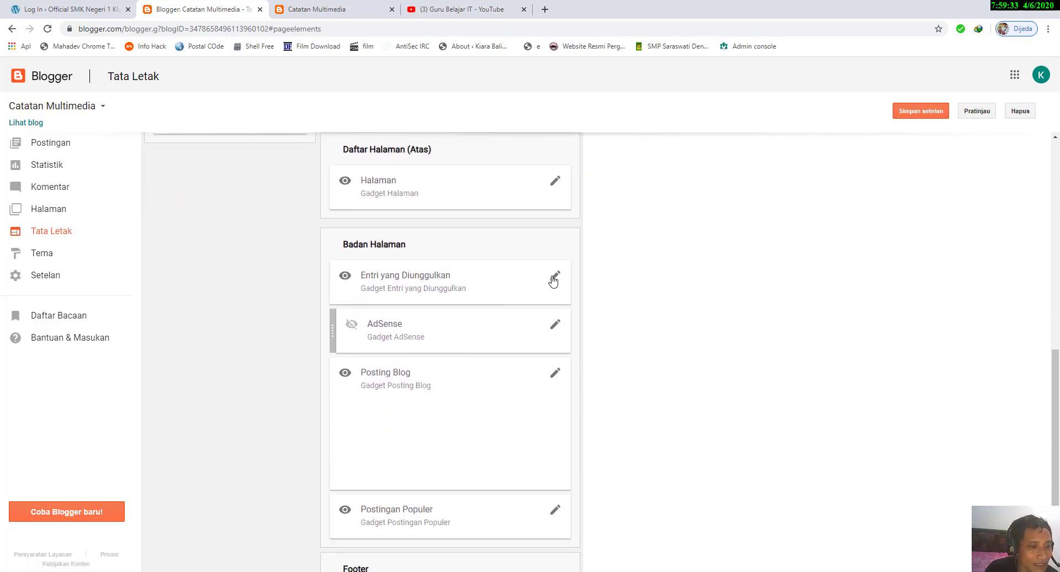
click(555, 276)
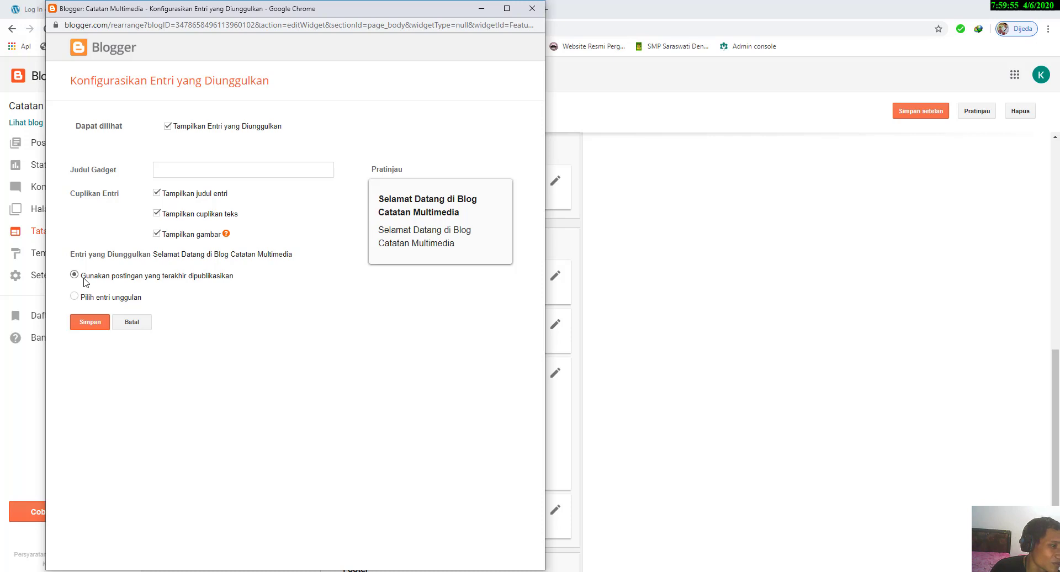
Step: Try Pilih entri unggulan with Semua Label, switch back to Gunakan postingan yang terakhir dipublikasikan, and save the gadget
click(74, 298)
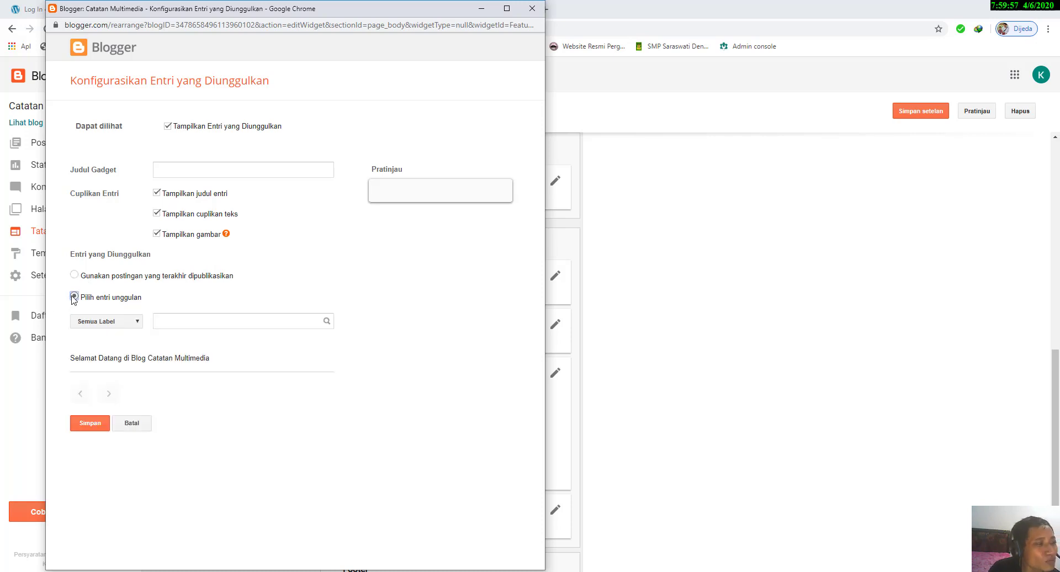
click(134, 321)
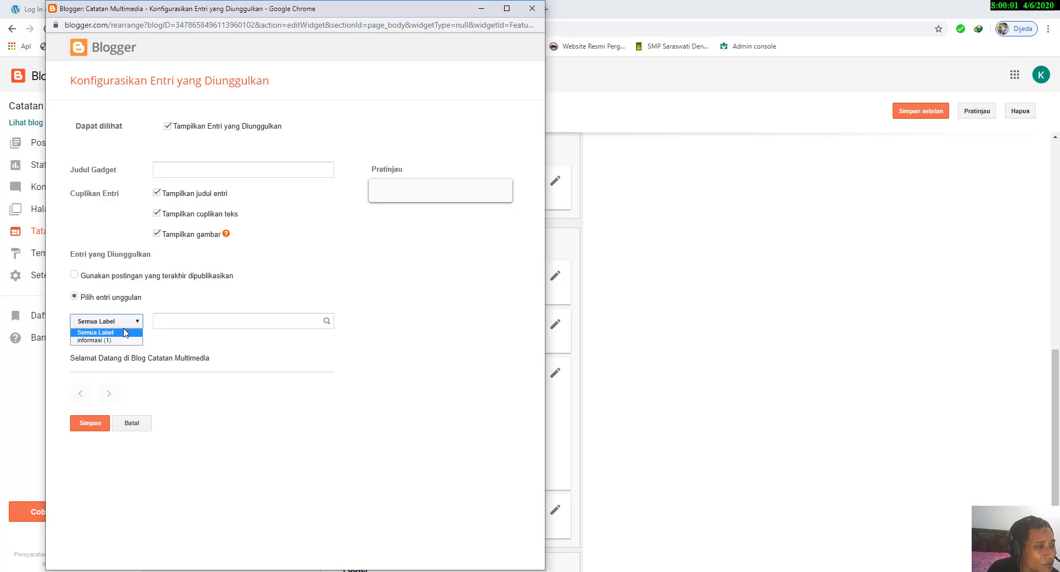
click(123, 333)
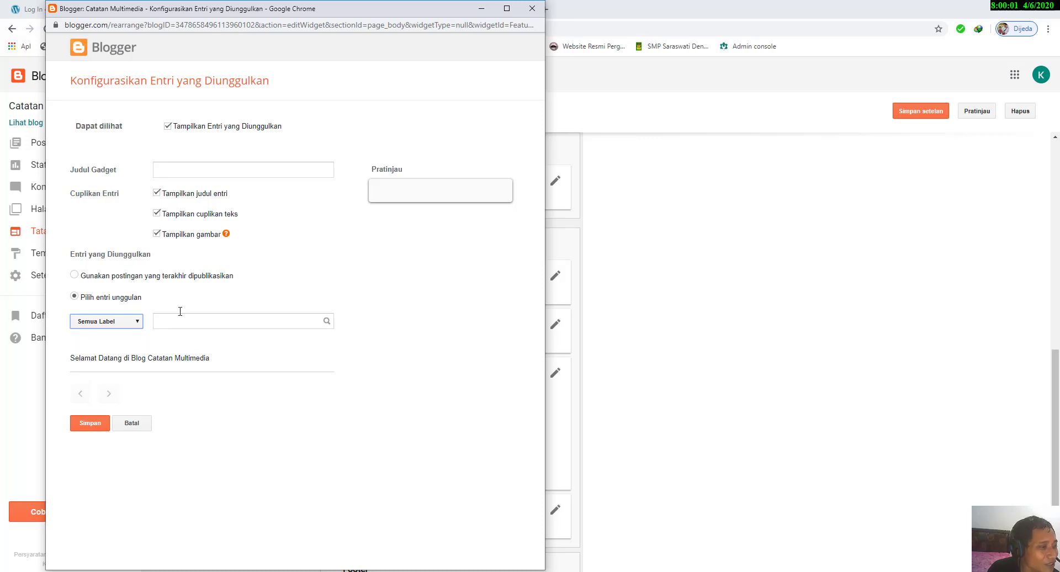
click(201, 279)
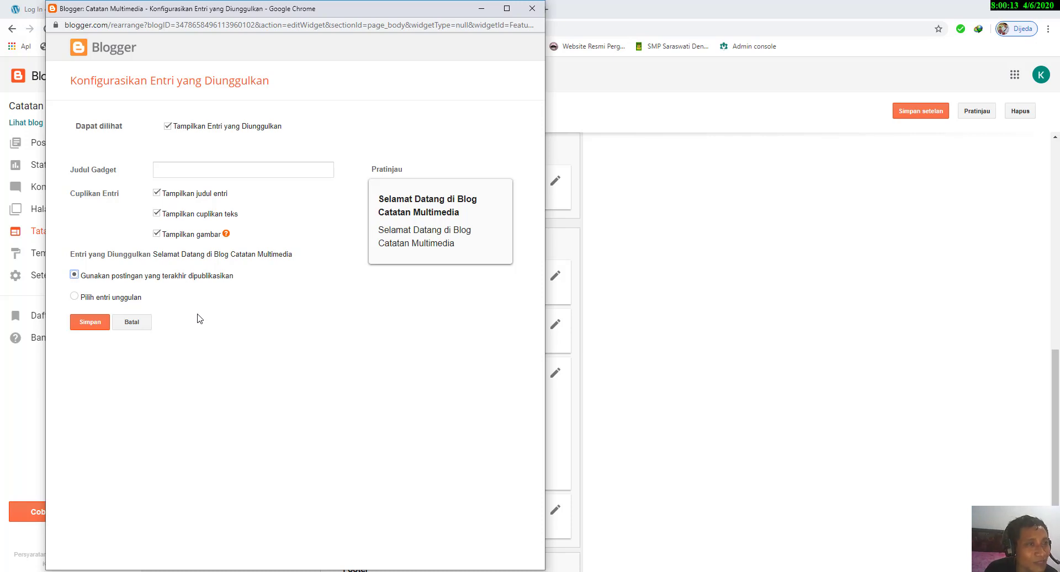
click(82, 326)
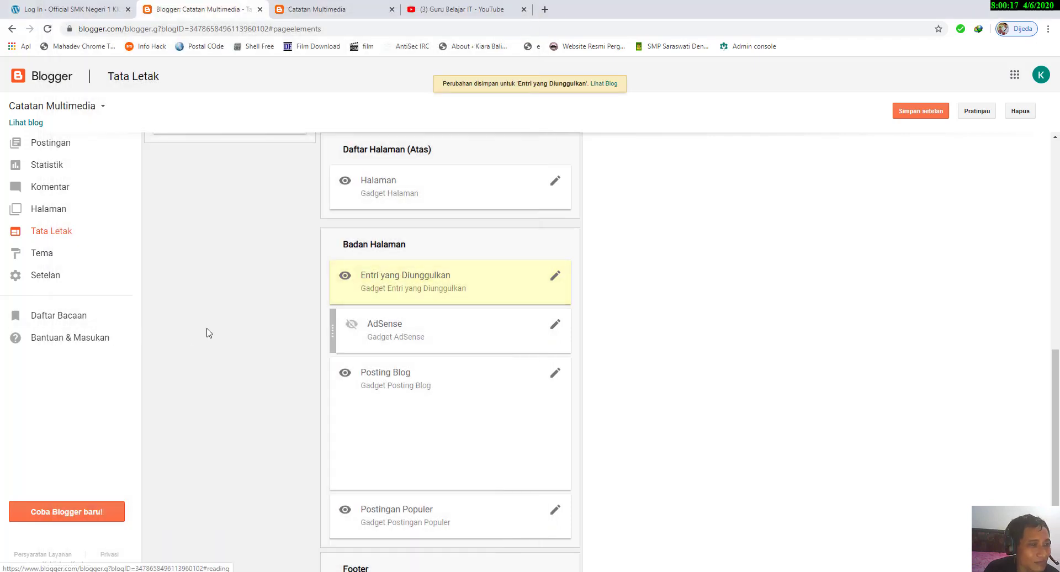
Step: Open the Posting Blog gadget's settings under Badan Halaman and review its main page and post page options
scroll(208, 332, down, 1)
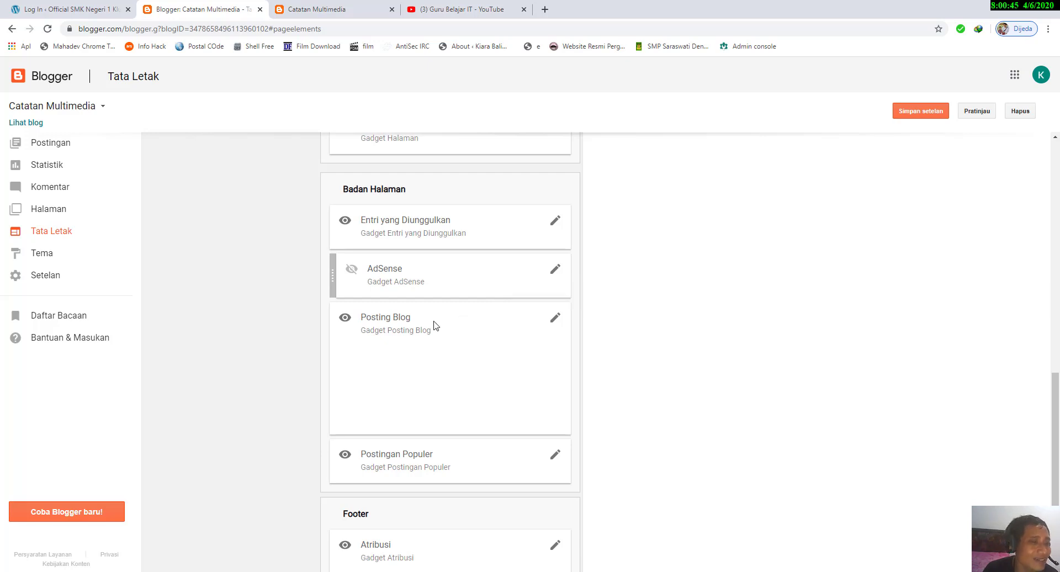
scroll(433, 326, down, 1)
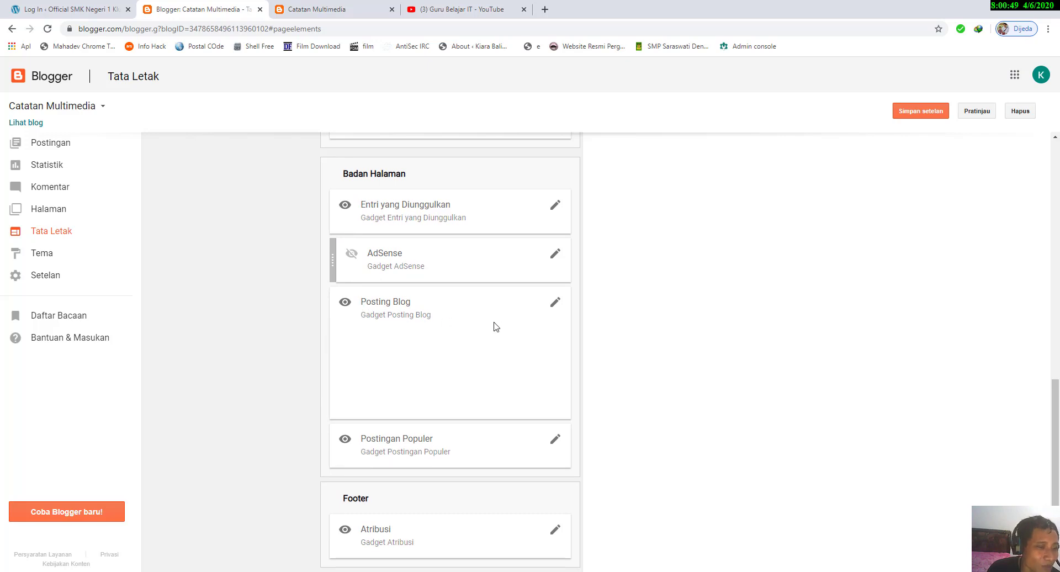
click(554, 303)
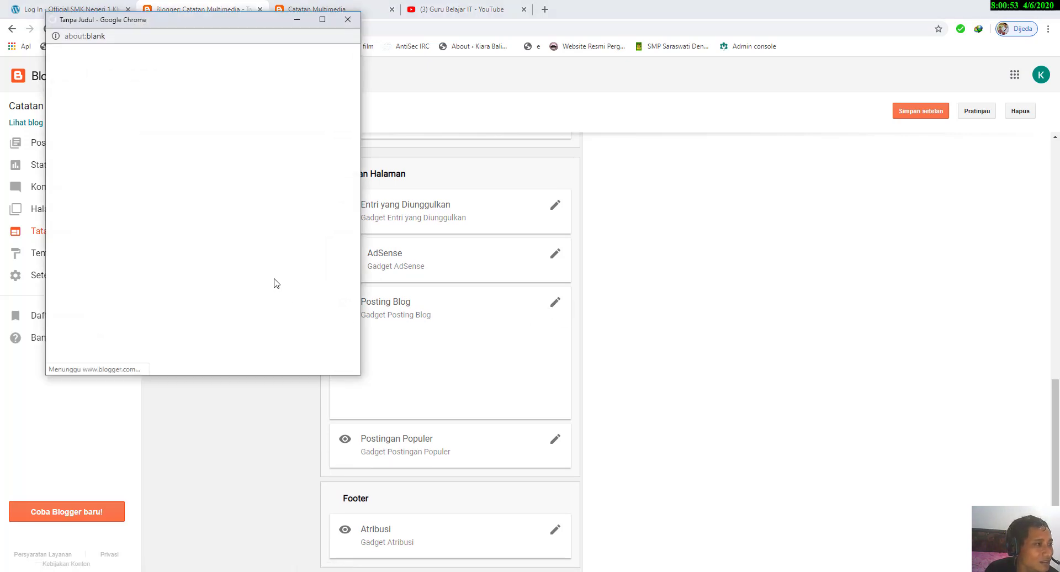
scroll(245, 264, down, 1)
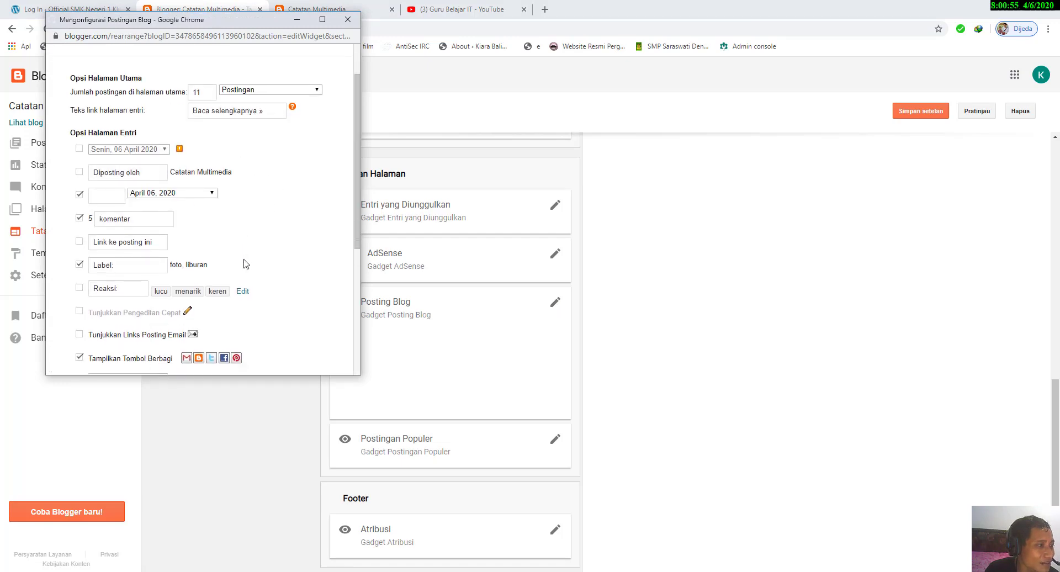
scroll(245, 264, up, 1)
scroll(246, 264, down, 3)
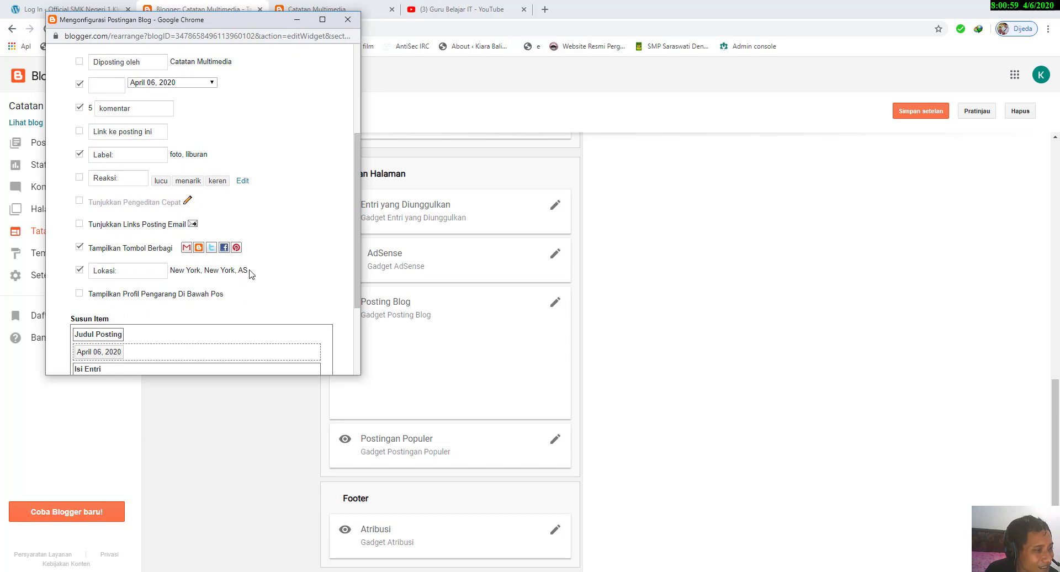
scroll(251, 274, down, 1)
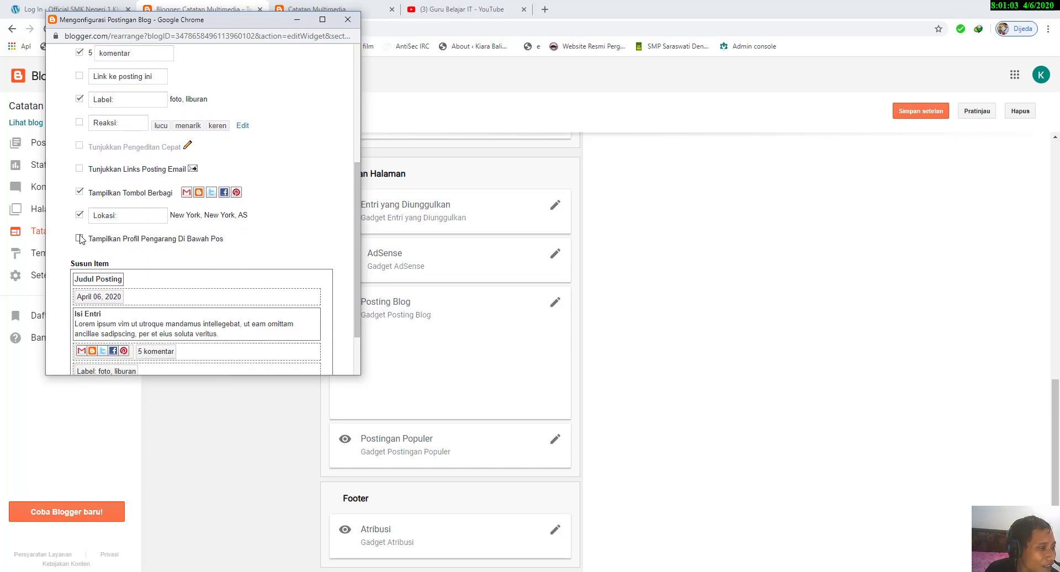
Step: Check the welcome post on the live blog, then enable Tampilkan Profil Pengarang Di Bawah Pos in the Posting Blog gadget's settings
click(337, 9)
click(463, 326)
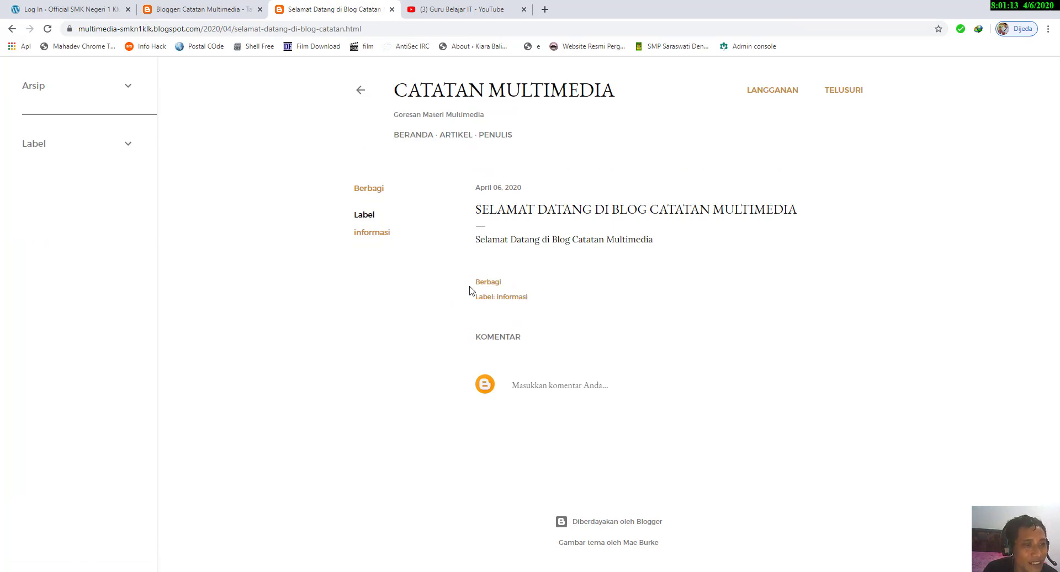
click(199, 7)
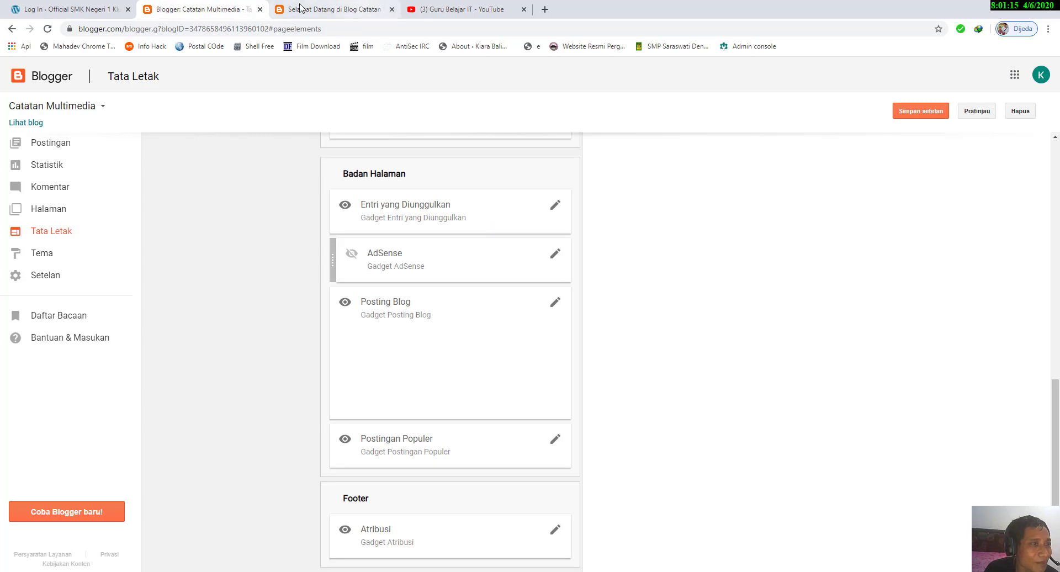
click(323, 9)
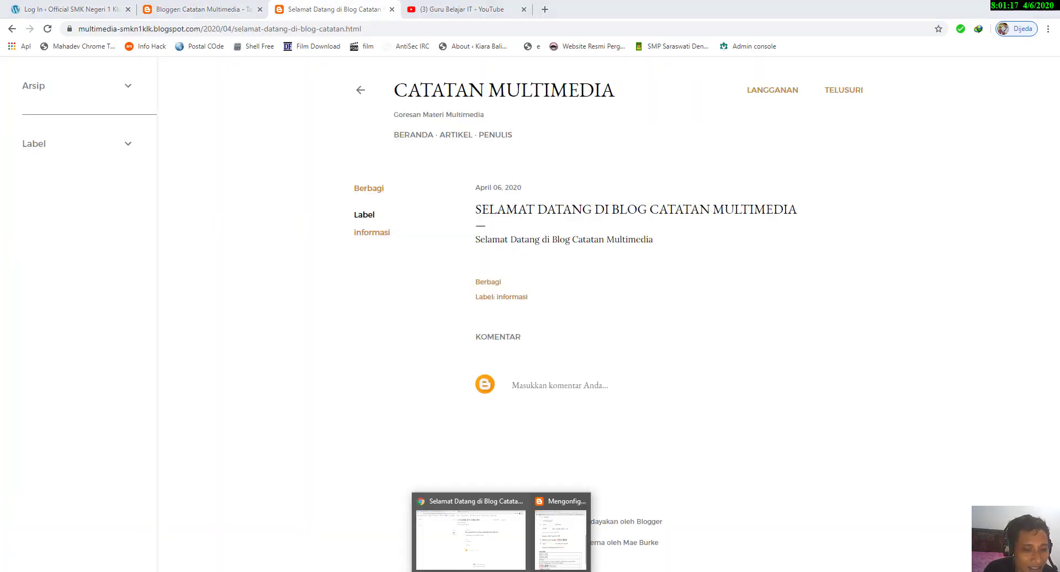
click(560, 530)
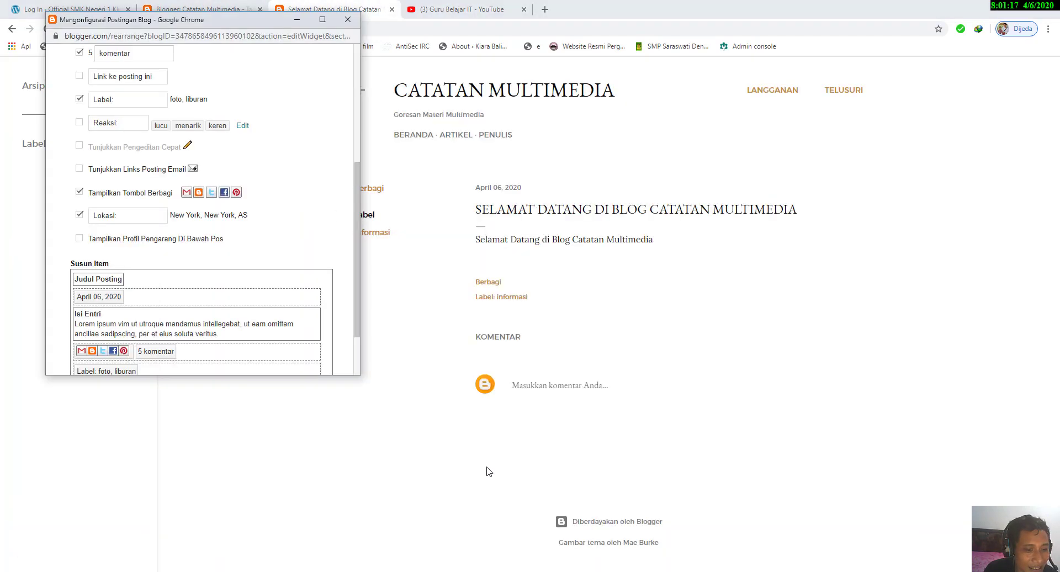
click(79, 238)
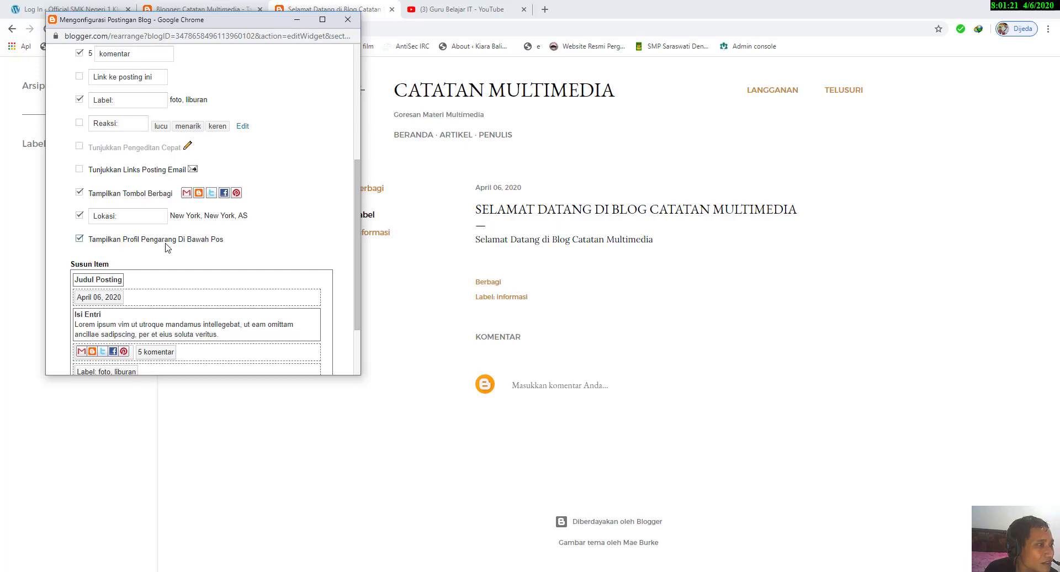
Step: Set the number of posts on the main page to 10 in the Posting Blog gadget's settings
scroll(168, 247, up, 3)
scroll(167, 247, up, 2)
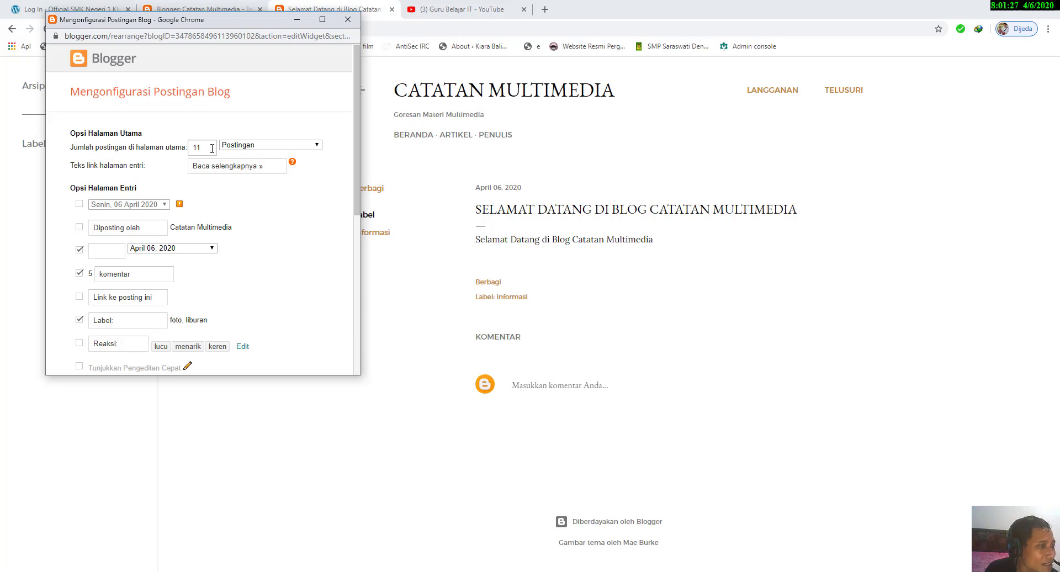
scroll(212, 148, down, 5)
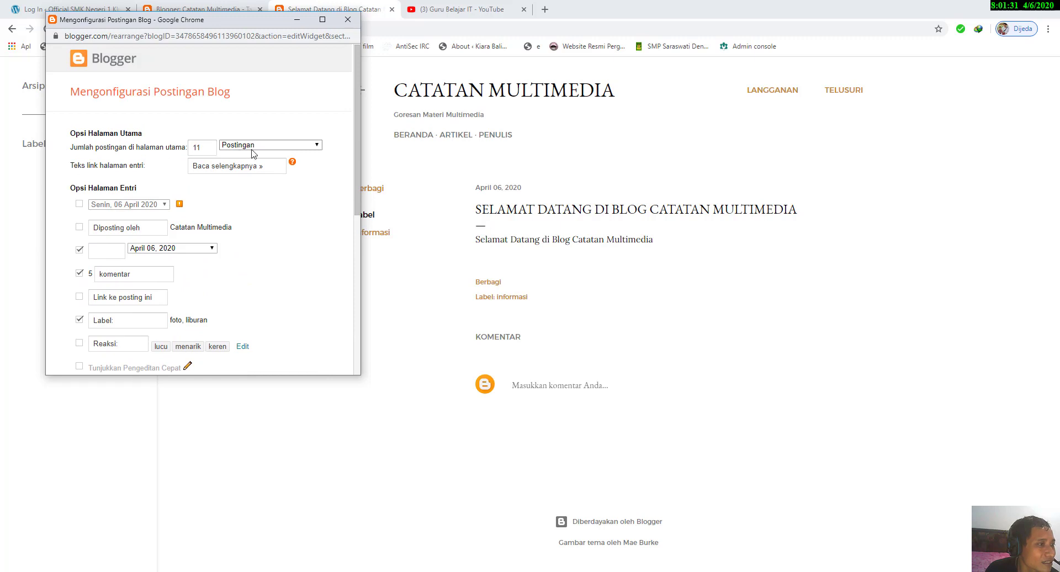
double_click(209, 149)
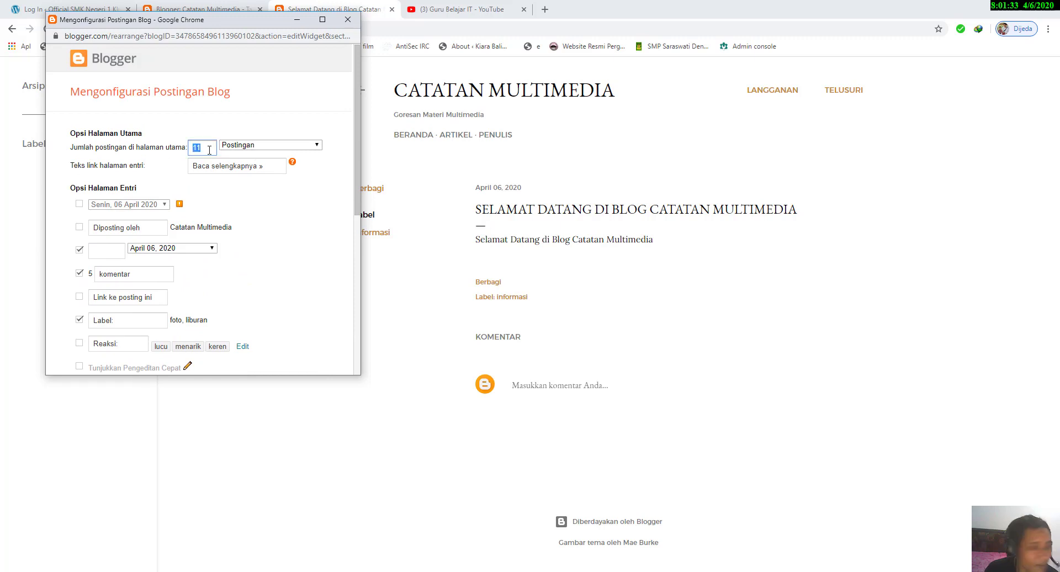
text(10)
drag(261, 165, 135, 165)
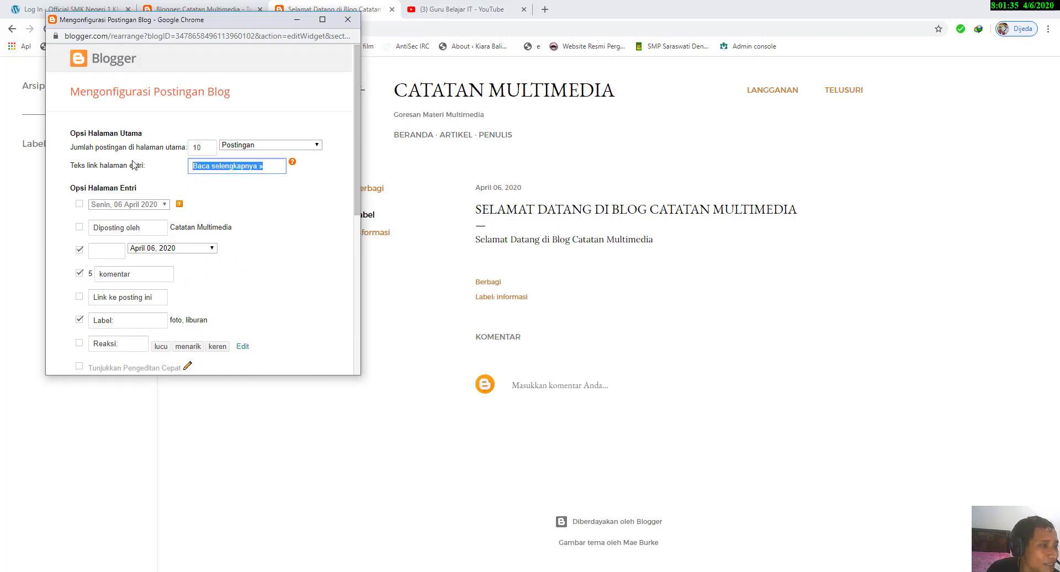
click(256, 168)
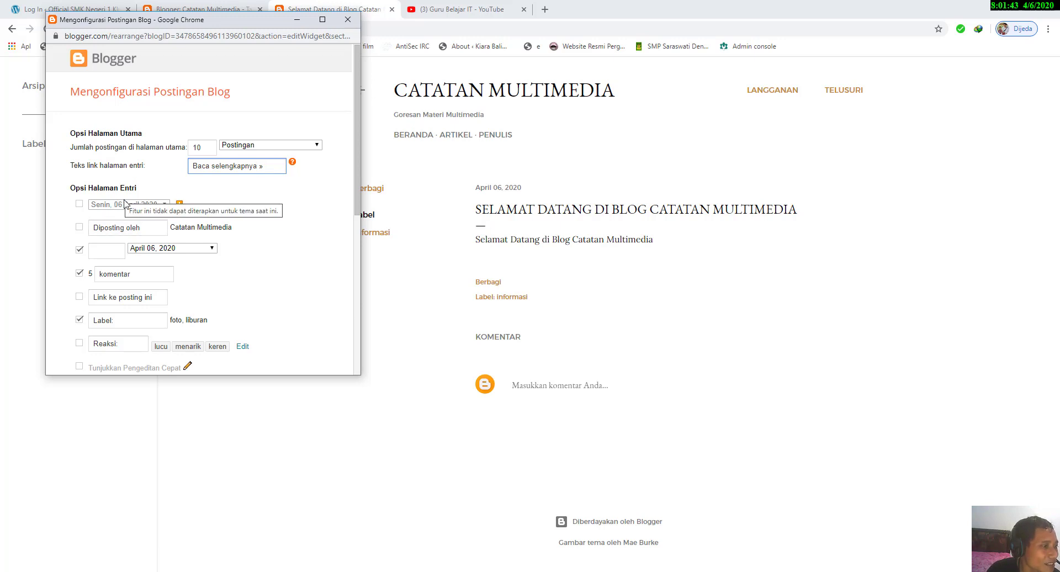
Step: Change the author label from Diposting oleh to "Penulis" and enable the author item in the post page options
click(162, 229)
drag(145, 227, 7, 229)
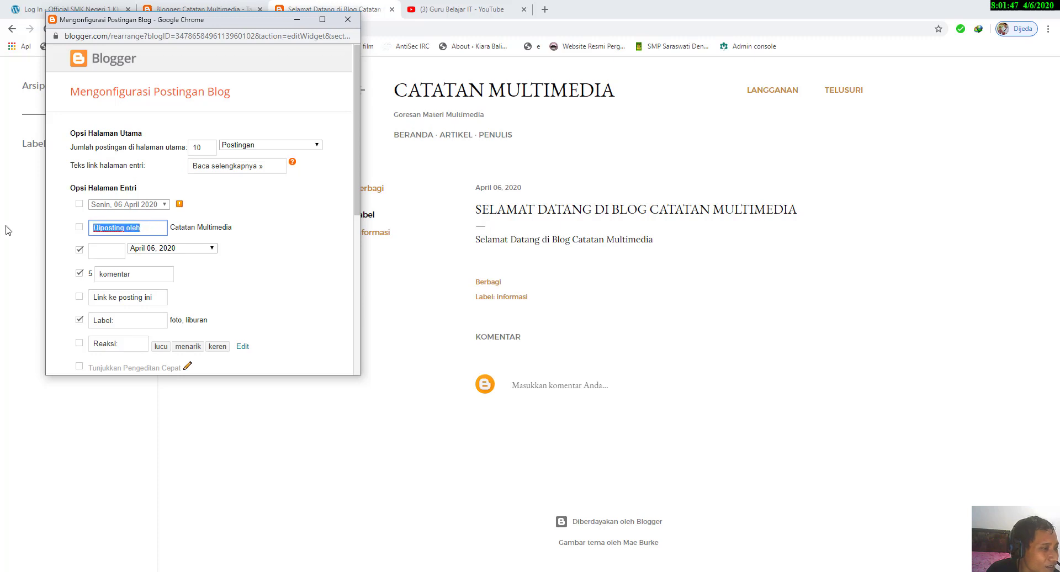
text(Pub)
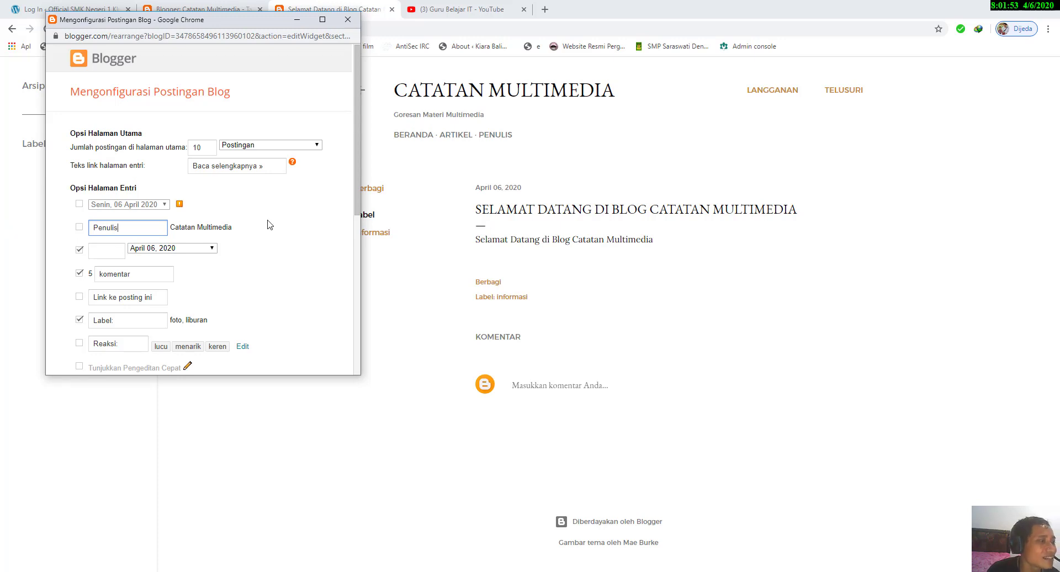
click(79, 227)
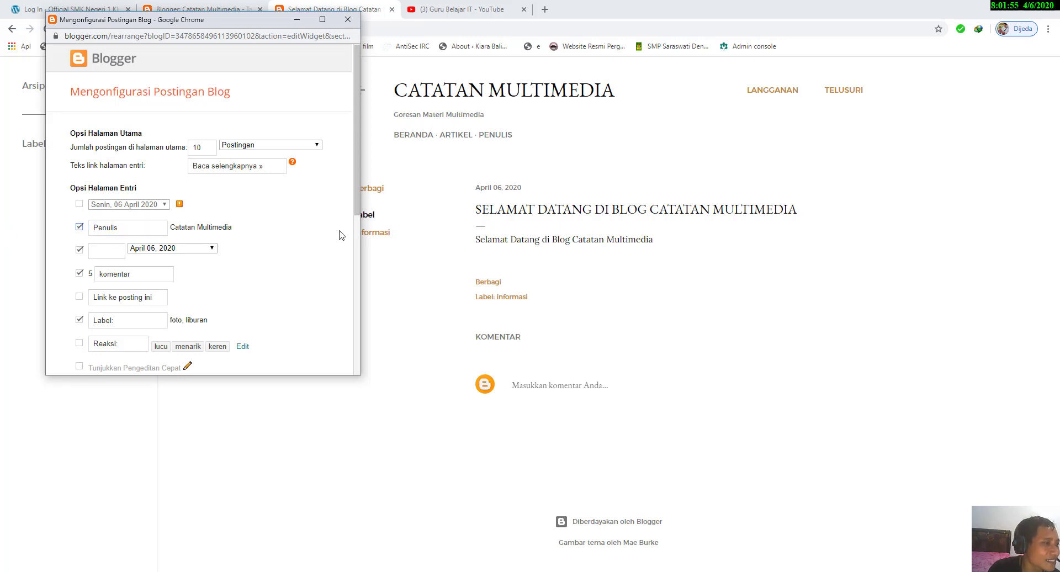
Step: Enter "Tanggal" as the label for the post date in the post page options
scroll(290, 253, down, 1)
scroll(290, 252, down, 1)
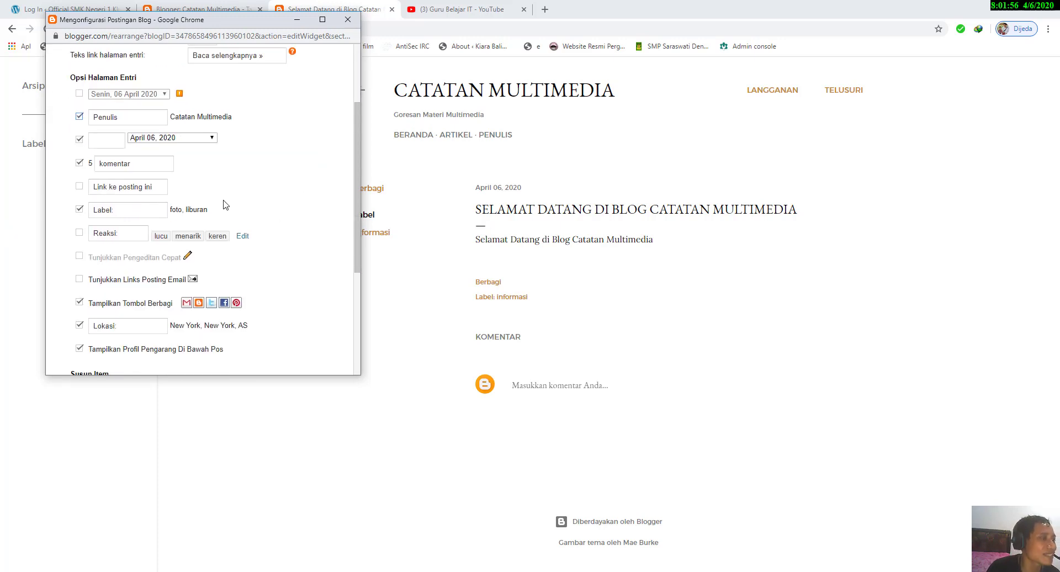
click(117, 142)
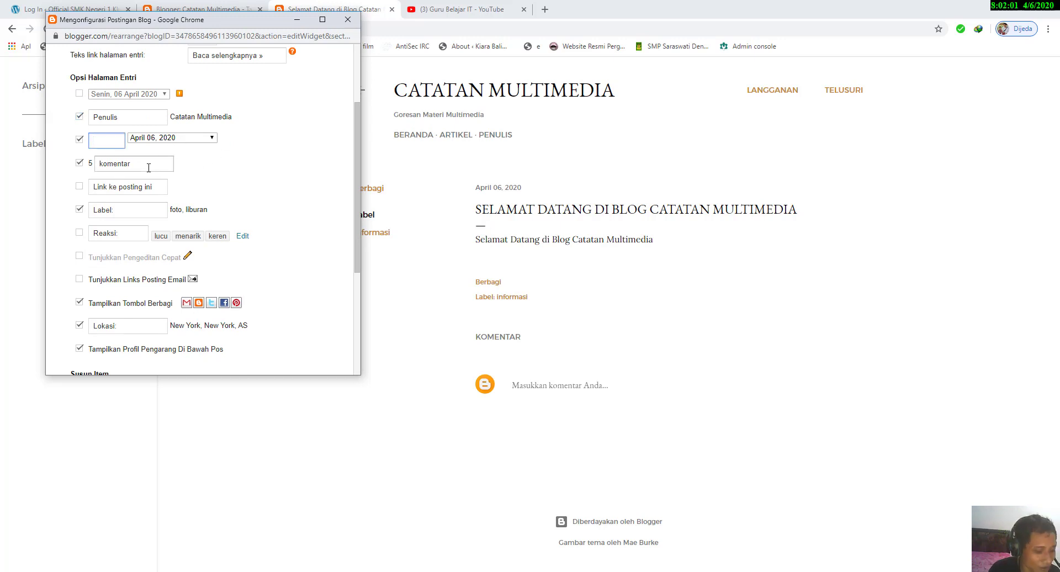
text(Tanggal)
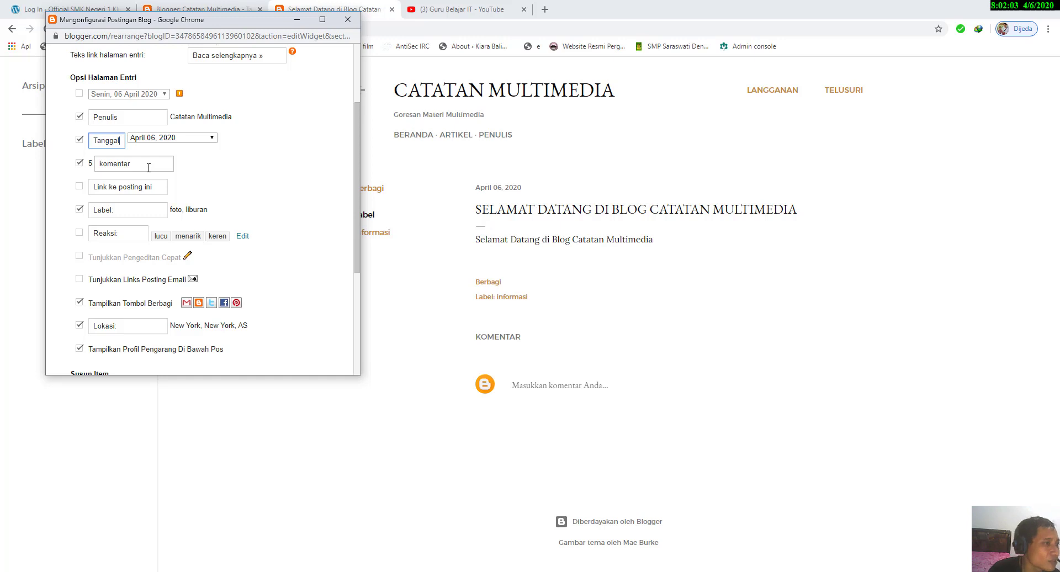
click(148, 167)
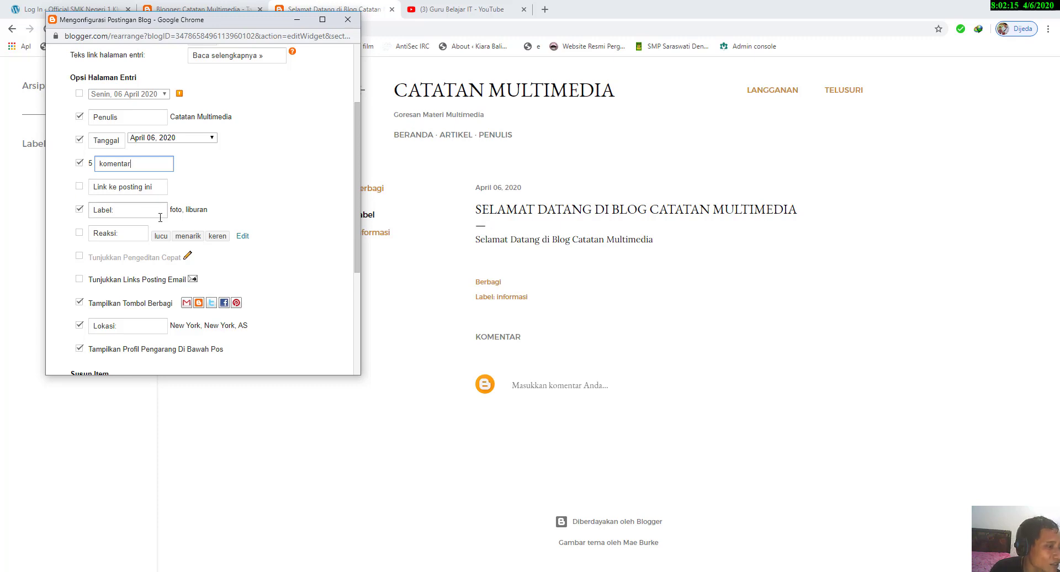
Step: Disable the Lokasi item, then save the Posting Blog gadget and the overall layout settings
scroll(160, 218, down, 1)
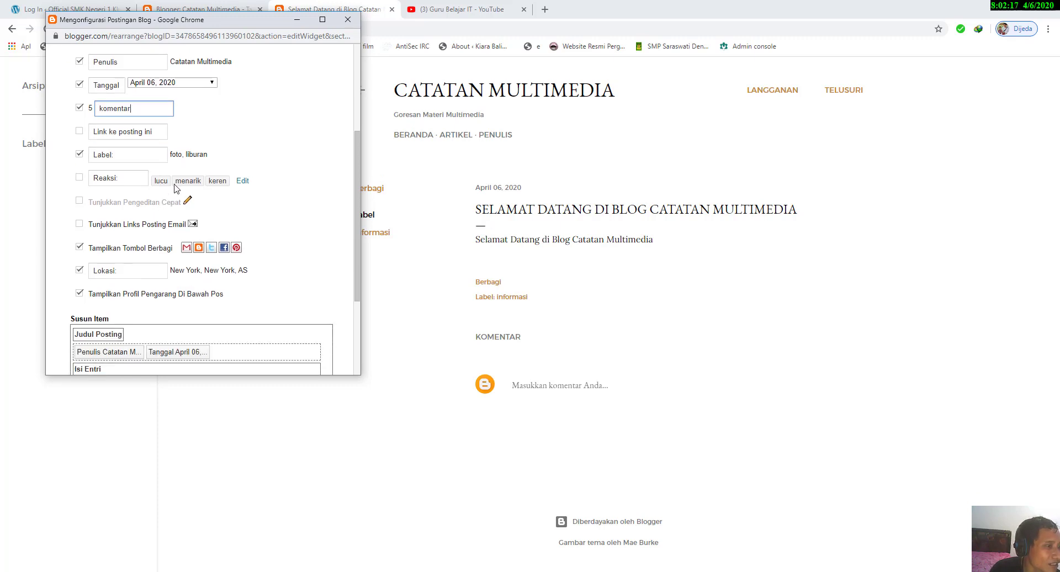
click(168, 184)
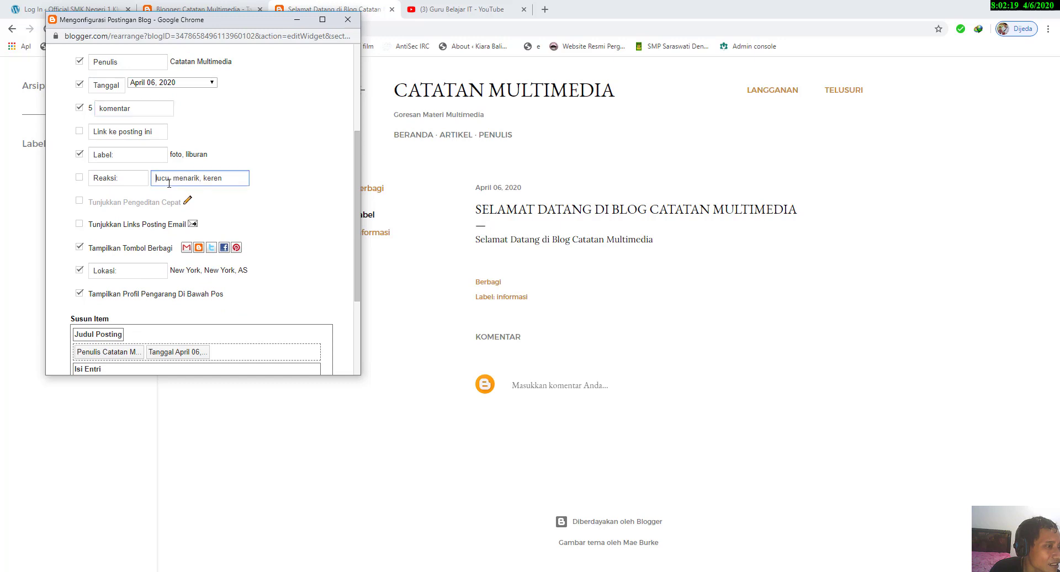
click(269, 169)
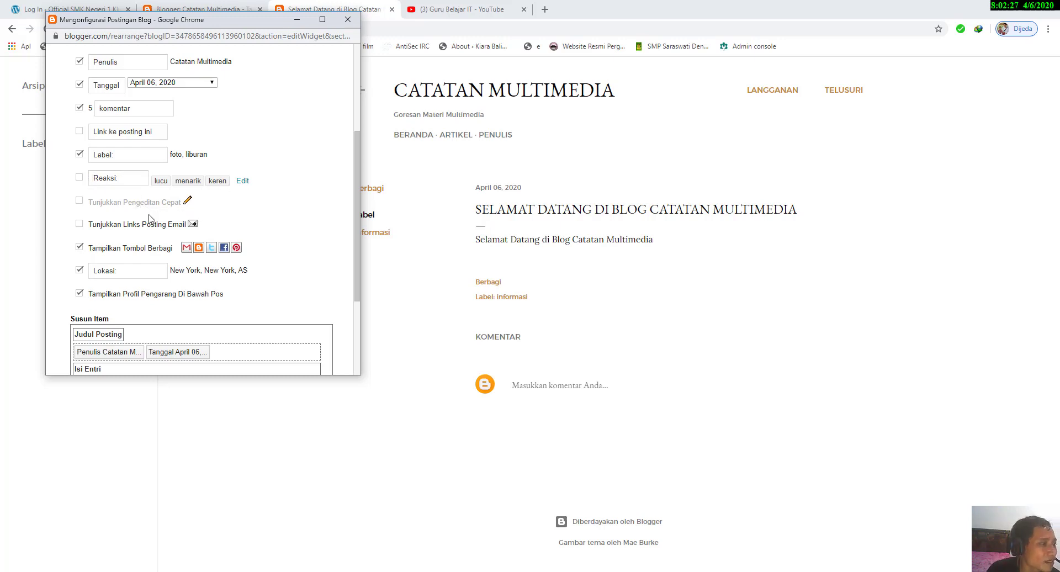
scroll(152, 233, down, 1)
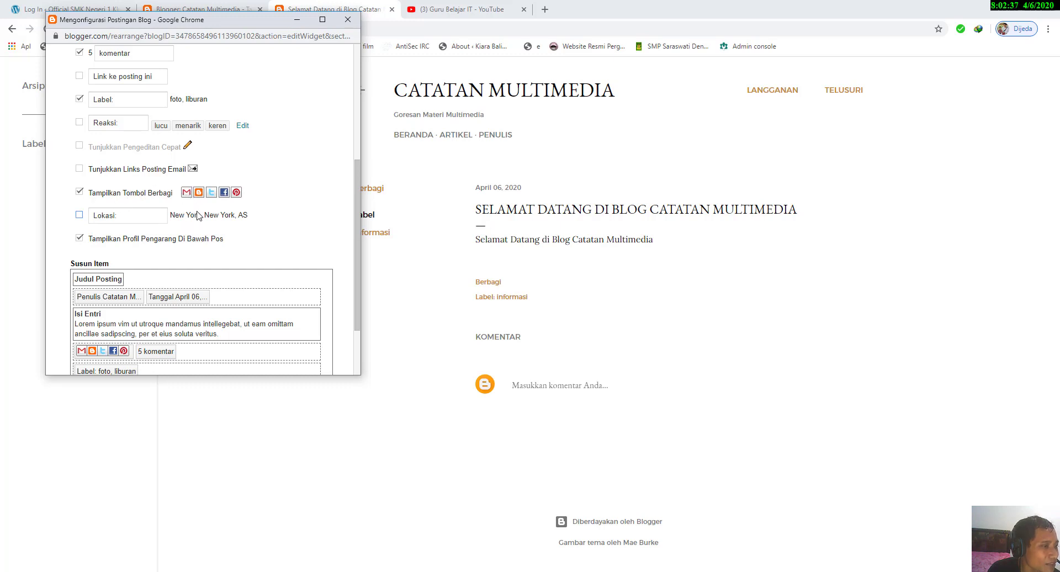
scroll(197, 213, down, 2)
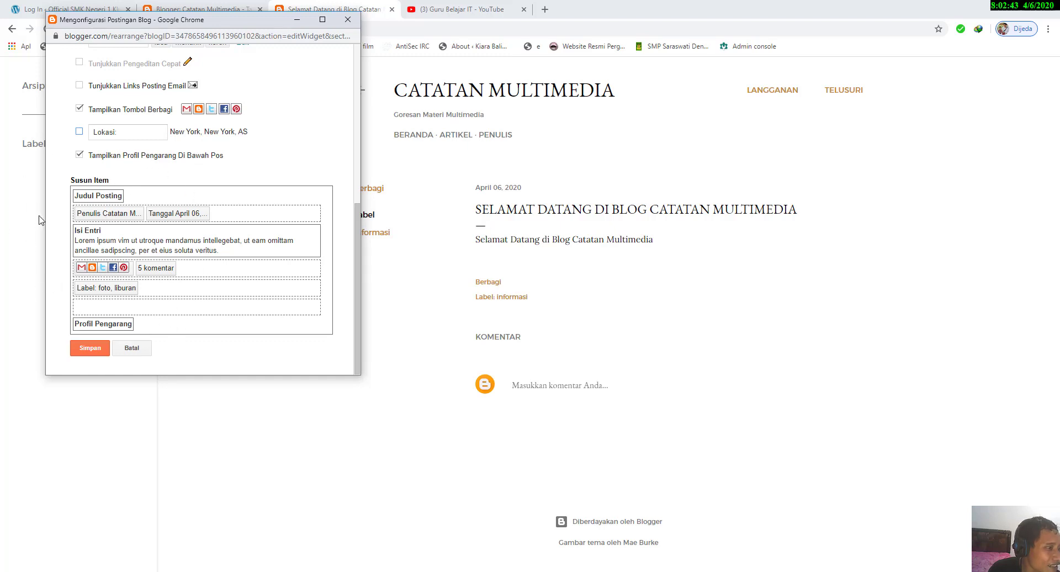
click(90, 350)
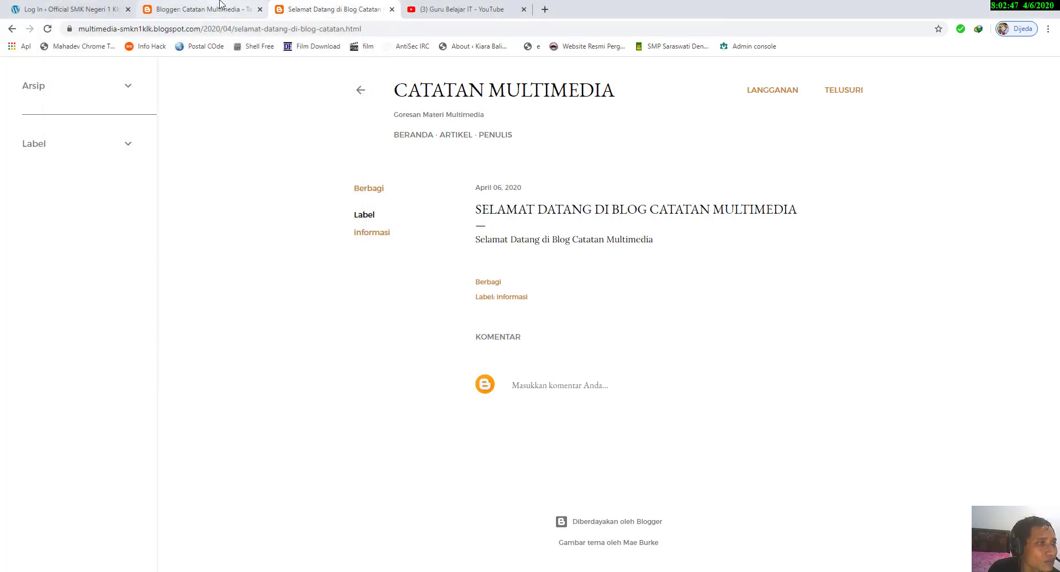
click(222, 16)
click(941, 113)
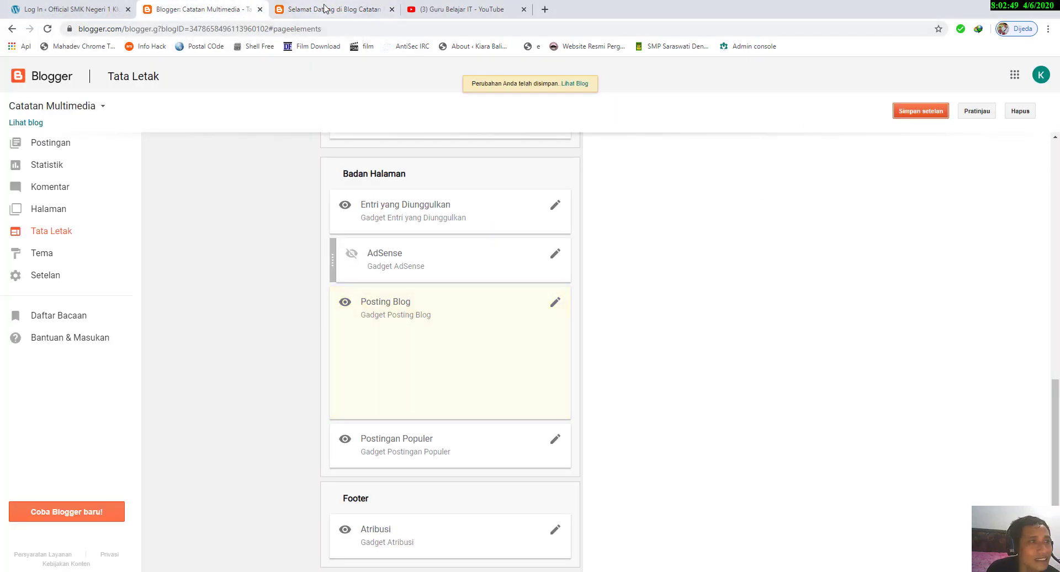
Step: Reload the live welcome post, visit Beranda, and reopen the post through Baca Selengkapnya to check its author and date line
click(326, 9)
click(47, 29)
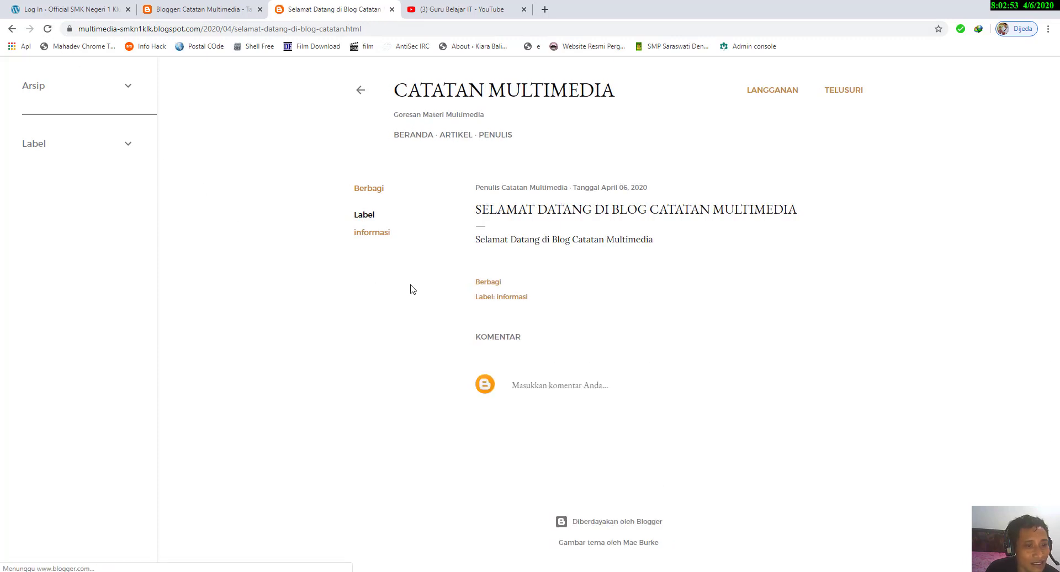
click(413, 137)
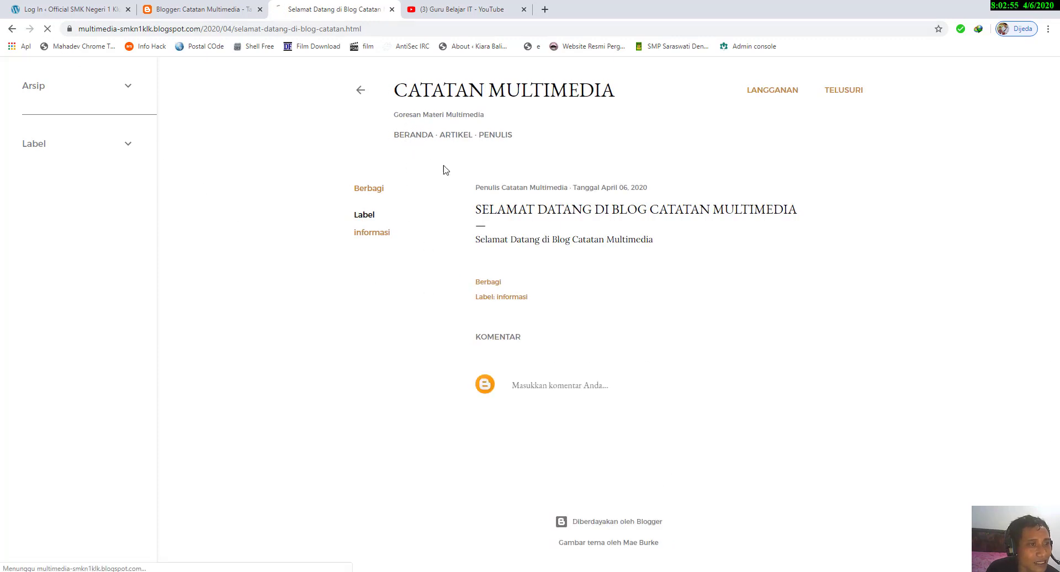
scroll(508, 257, down, 5)
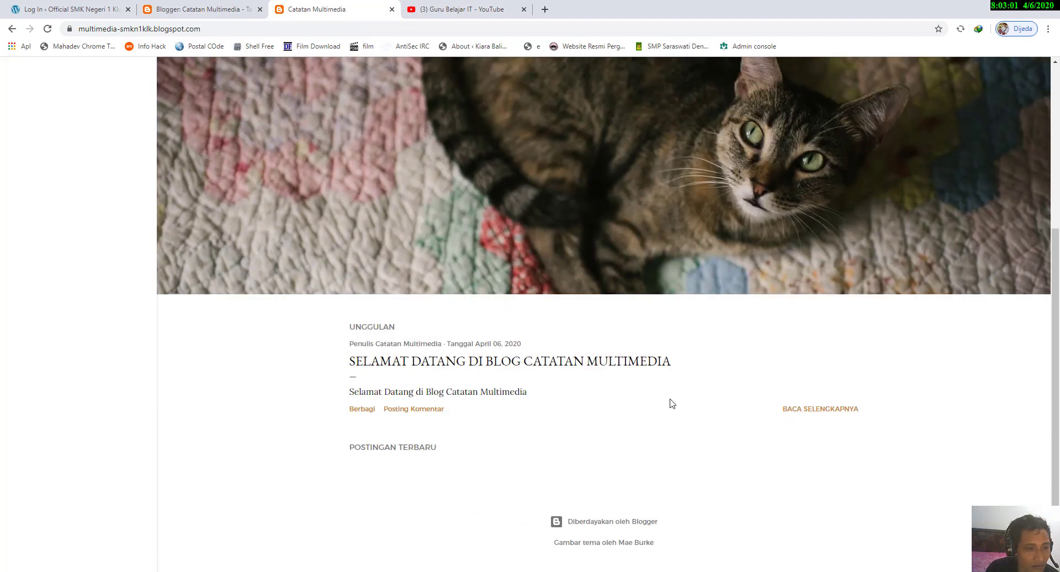
click(806, 411)
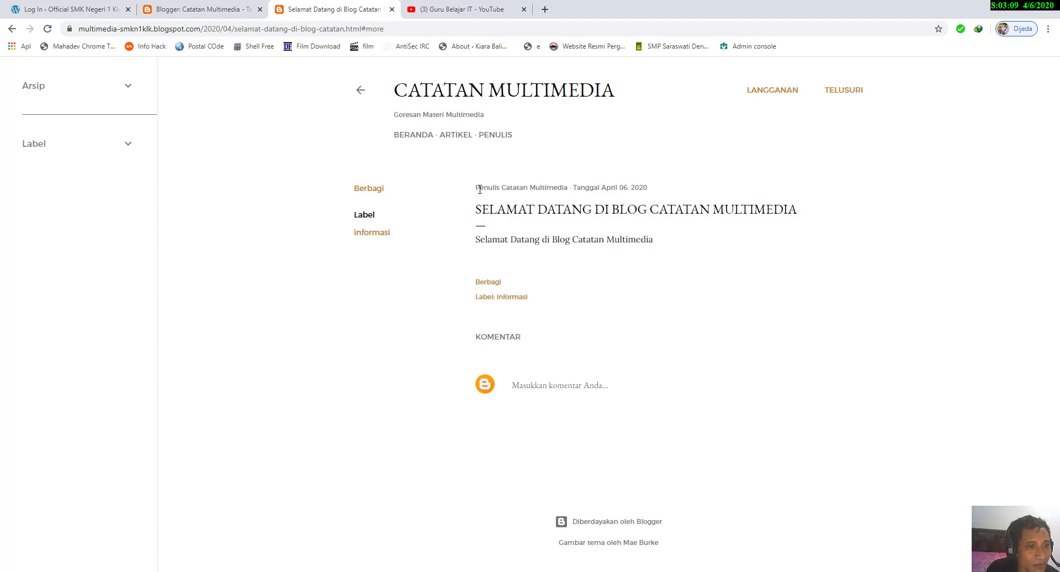
drag(479, 189, 589, 189)
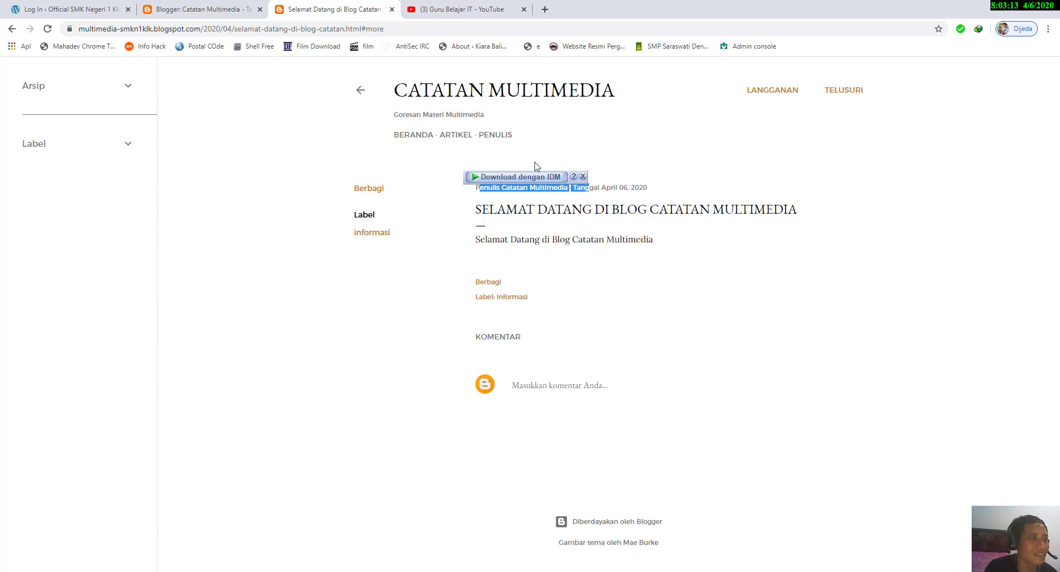
click(640, 187)
drag(577, 188, 653, 192)
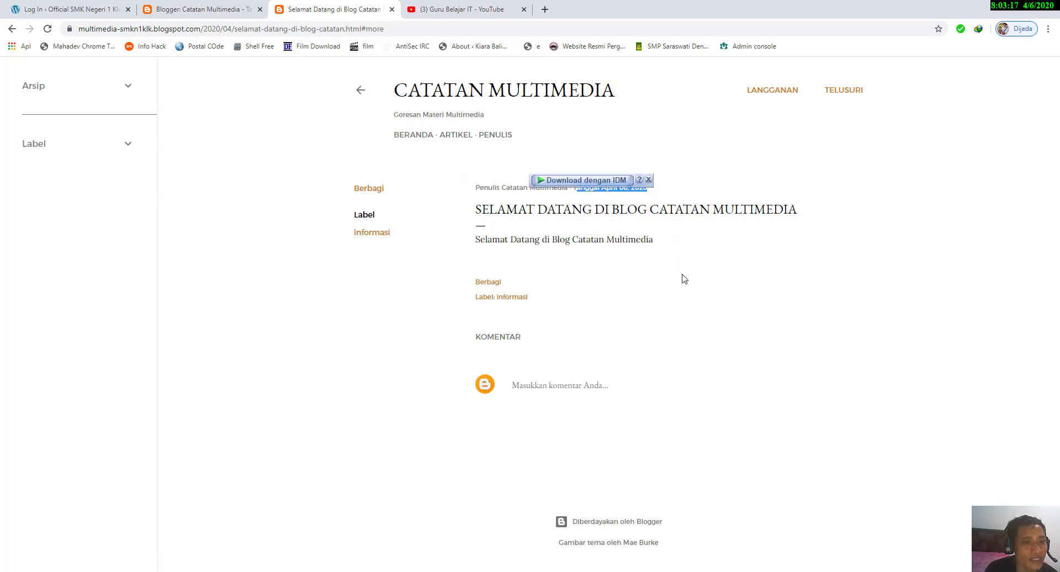
Step: Reopen the Posting Blog gadget's settings in Tata Letak, review its post page options and item arrangement, and save it
click(180, 9)
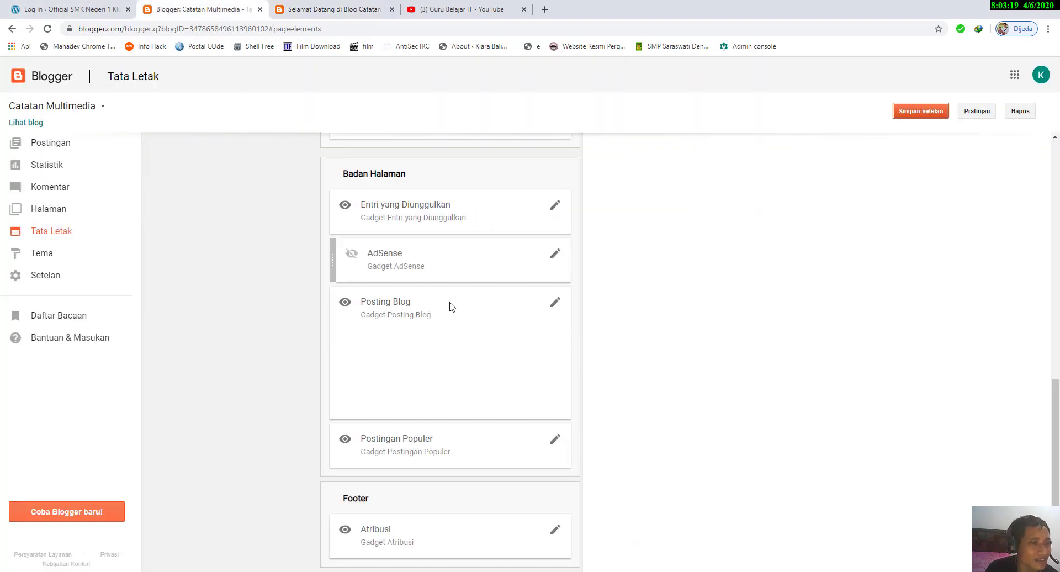
click(556, 303)
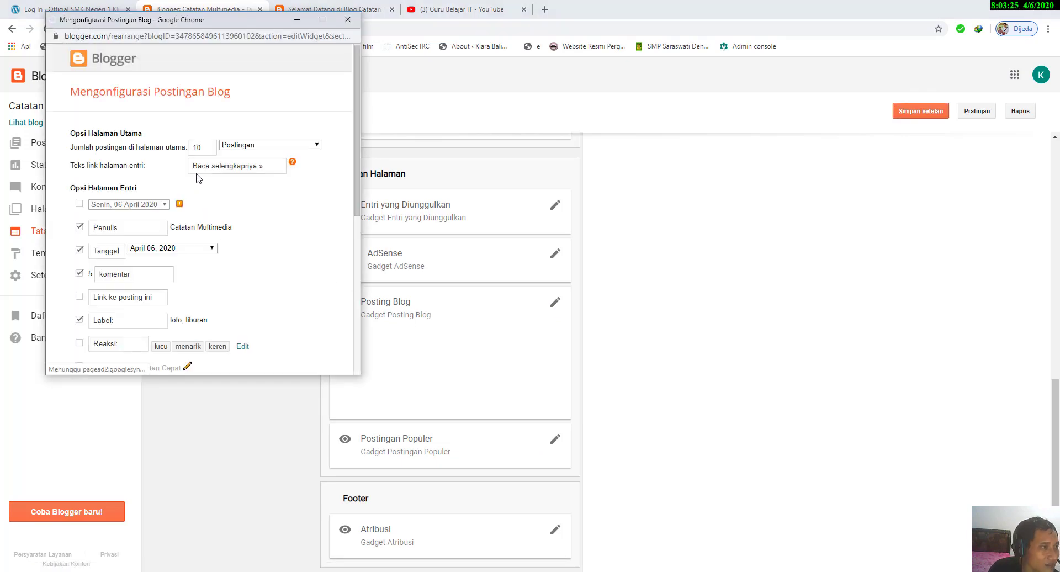
scroll(166, 199, down, 3)
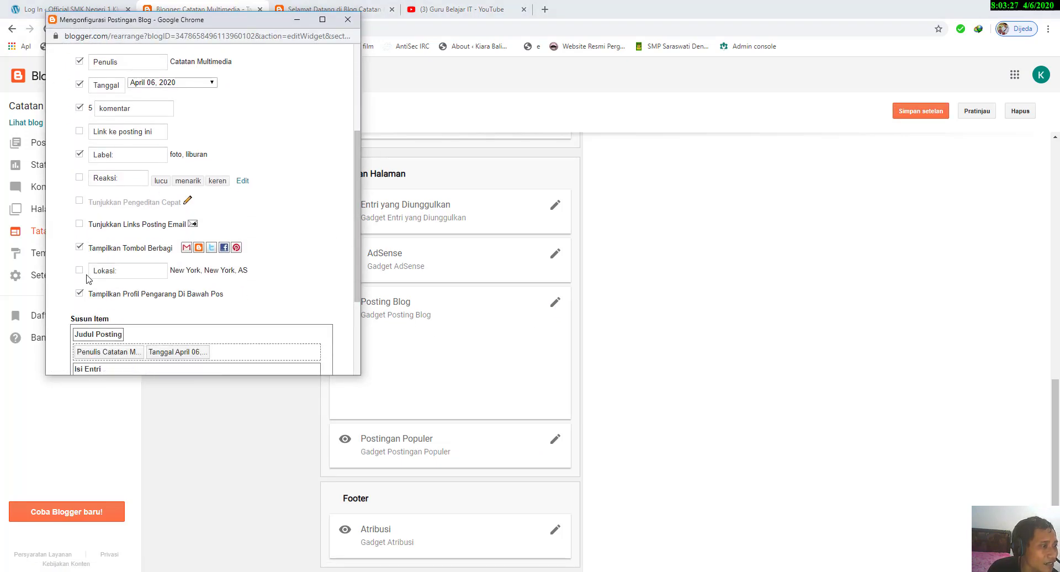
scroll(87, 288, down, 1)
scroll(87, 288, down, 2)
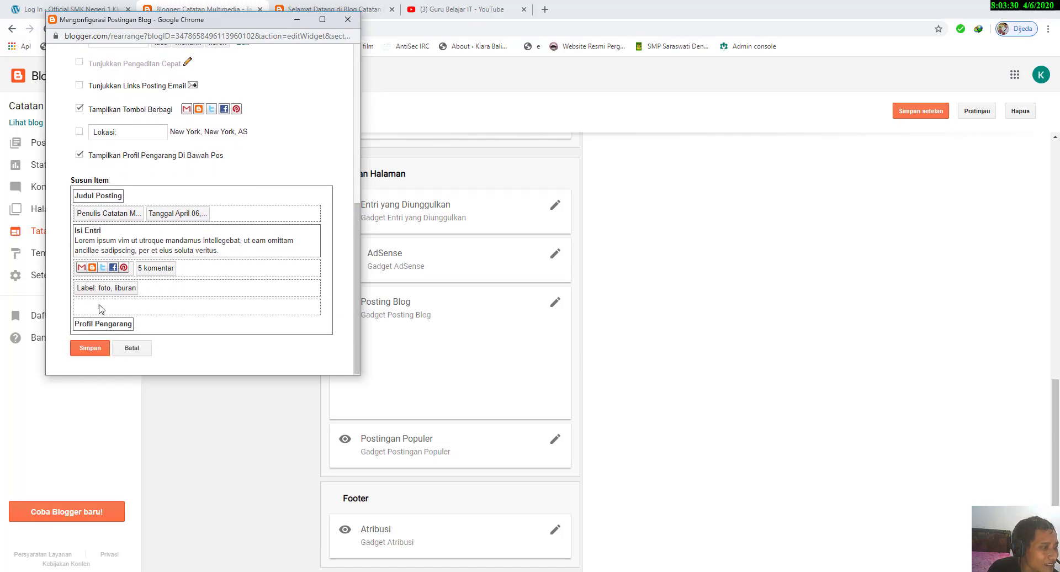
click(96, 348)
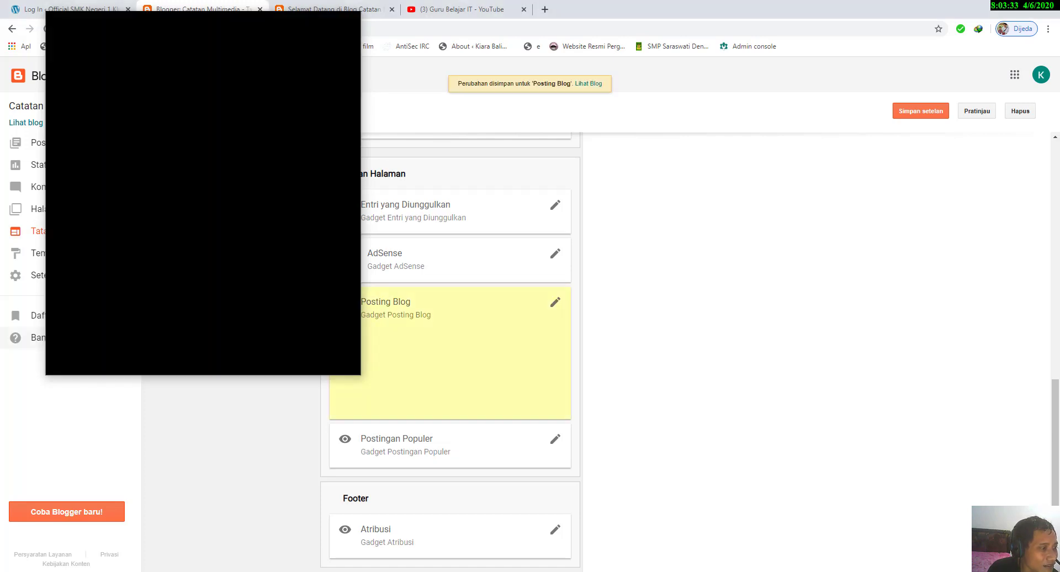
Step: Open the Postingan Populer gadget's settings to view its options, then go to Beranda on the live blog
click(554, 441)
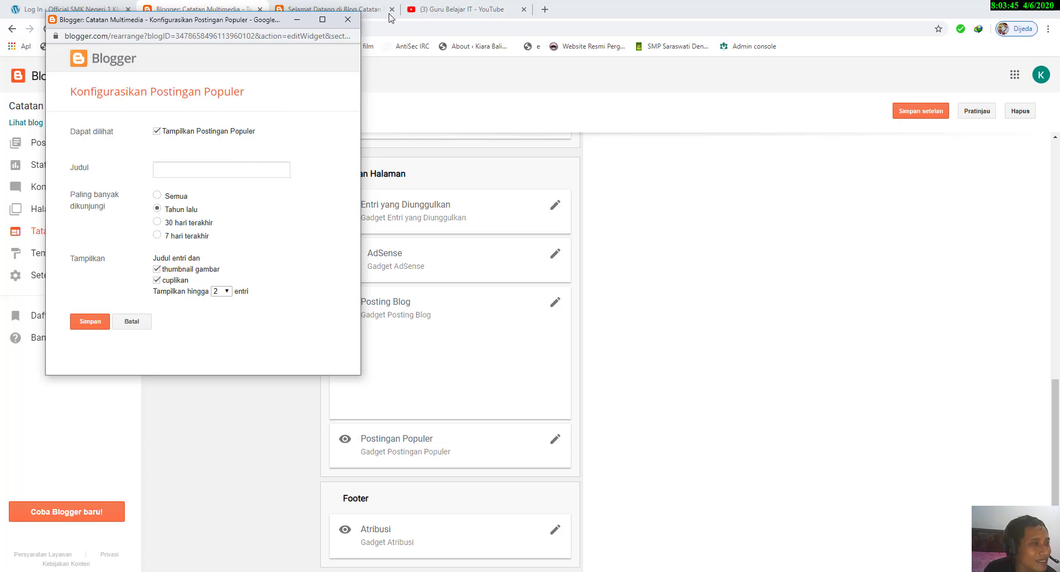
click(334, 9)
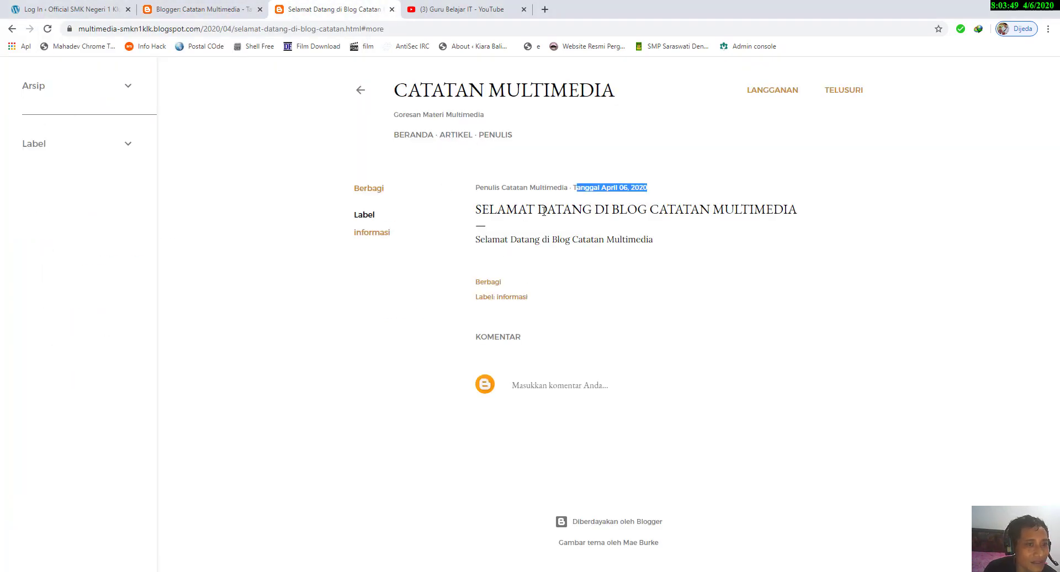
click(502, 195)
click(424, 138)
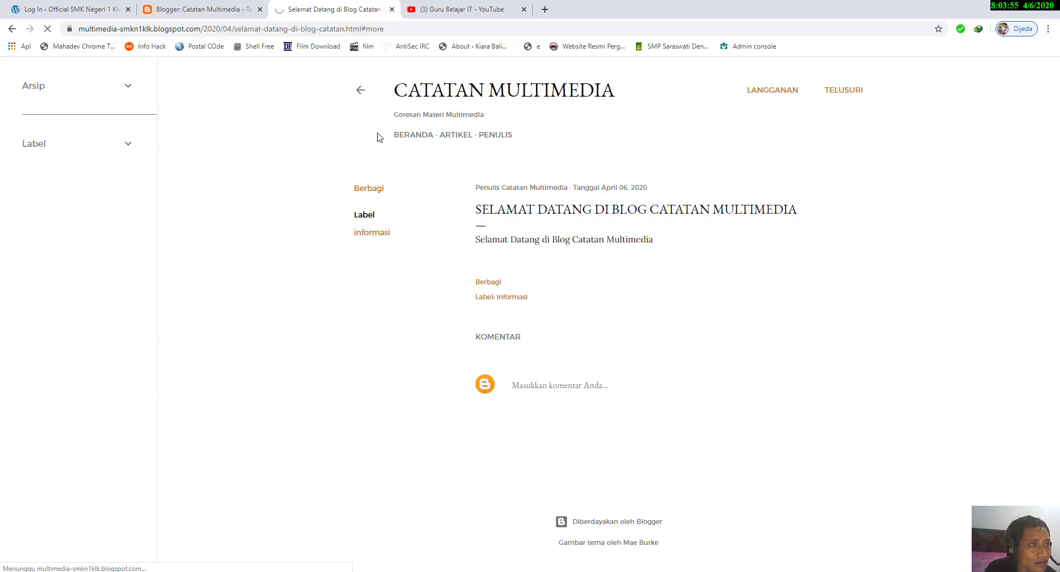
click(190, 8)
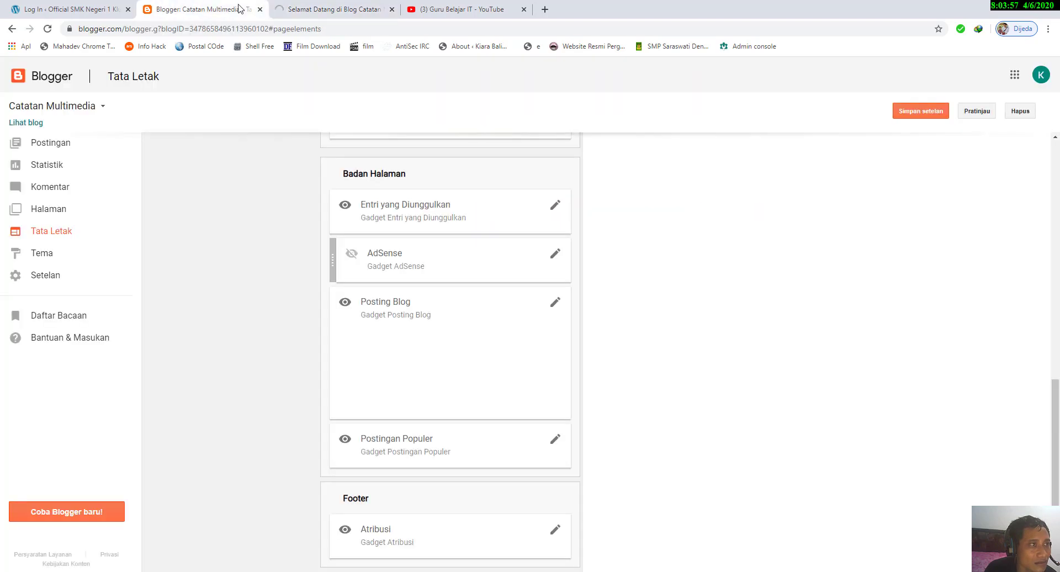
click(328, 9)
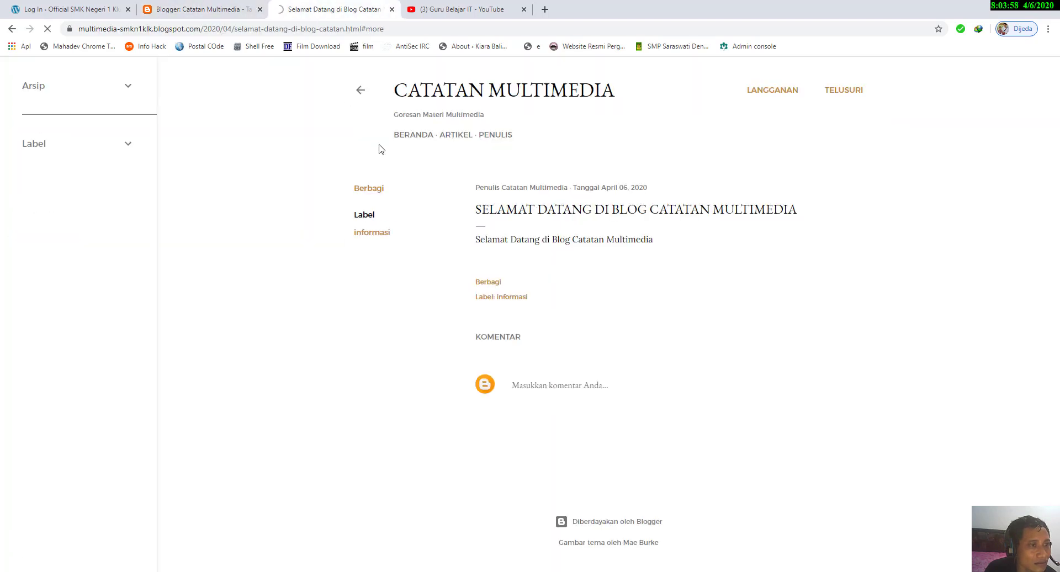
click(213, 9)
click(338, 10)
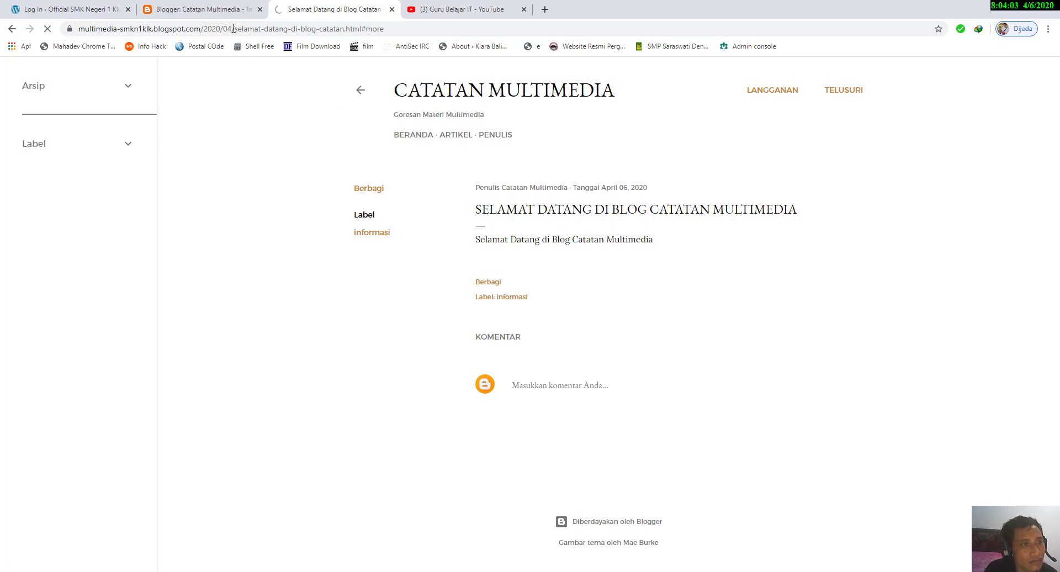
click(223, 10)
click(325, 10)
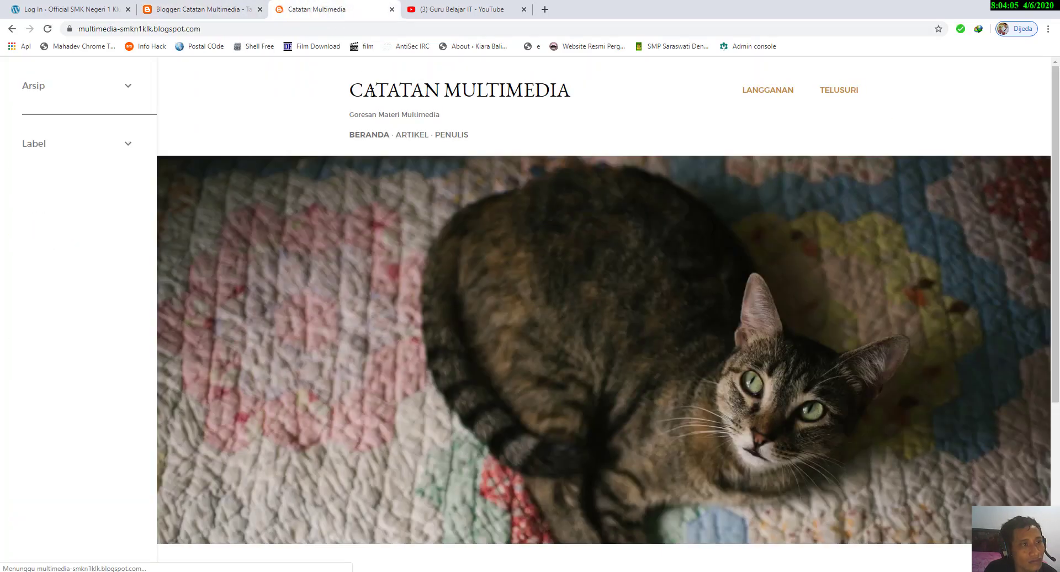
Step: Look over the live home page's featured and recent post sections, then open the welcome post through the Artikel page
scroll(452, 225, down, 4)
scroll(454, 231, up, 4)
scroll(454, 231, down, 4)
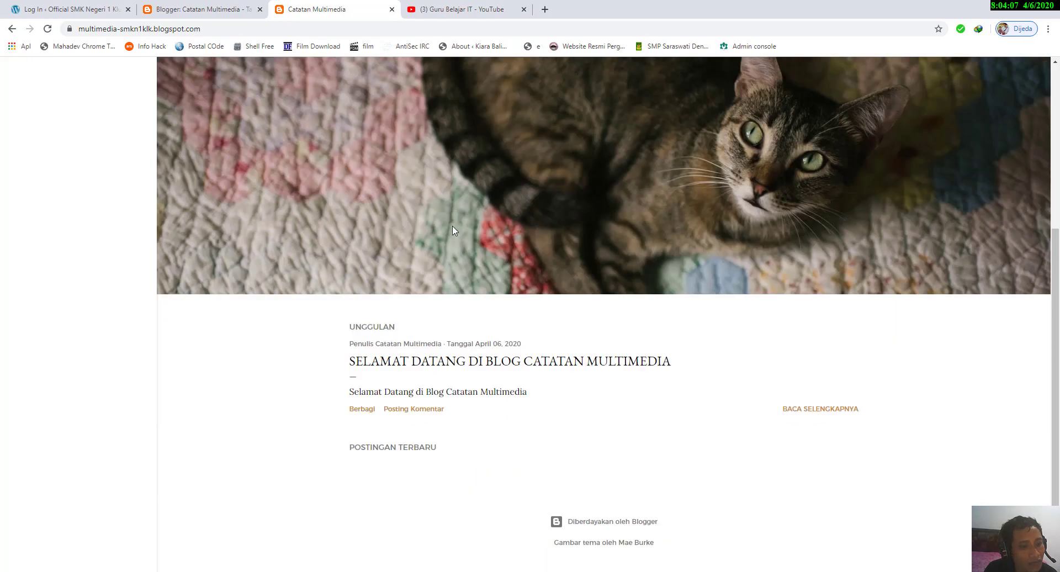
scroll(454, 231, up, 4)
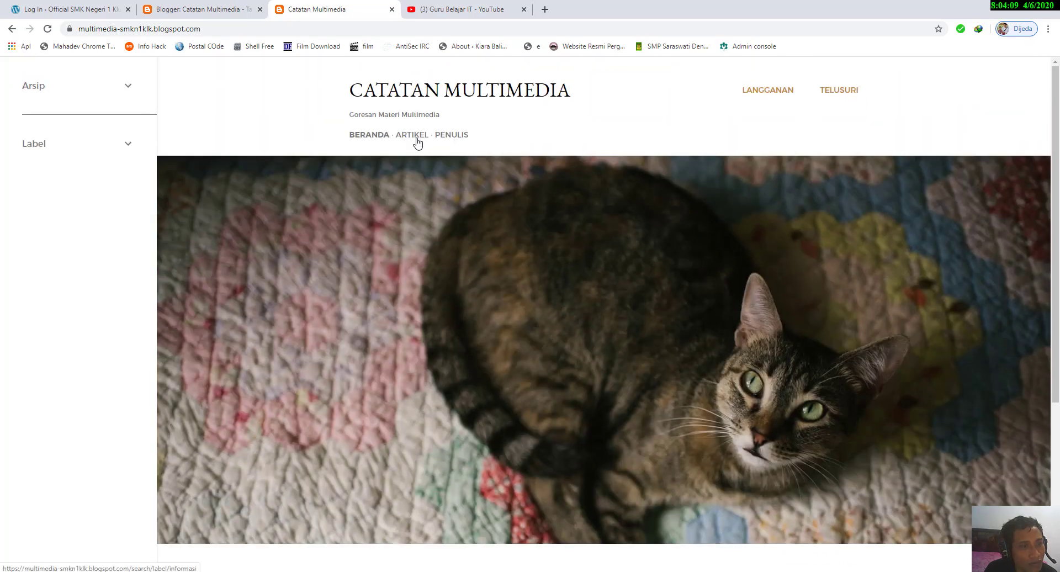
click(418, 142)
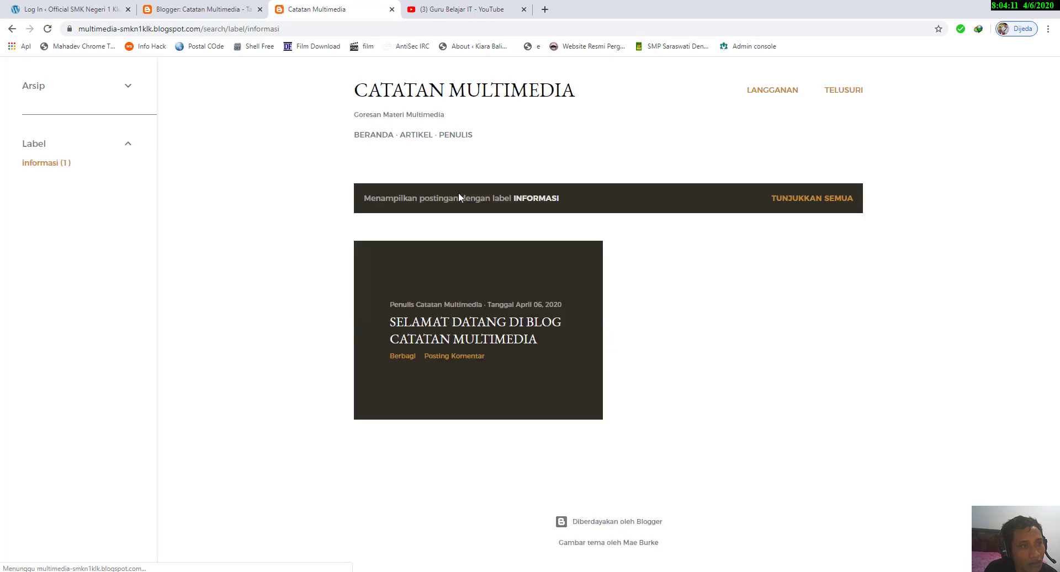
click(486, 326)
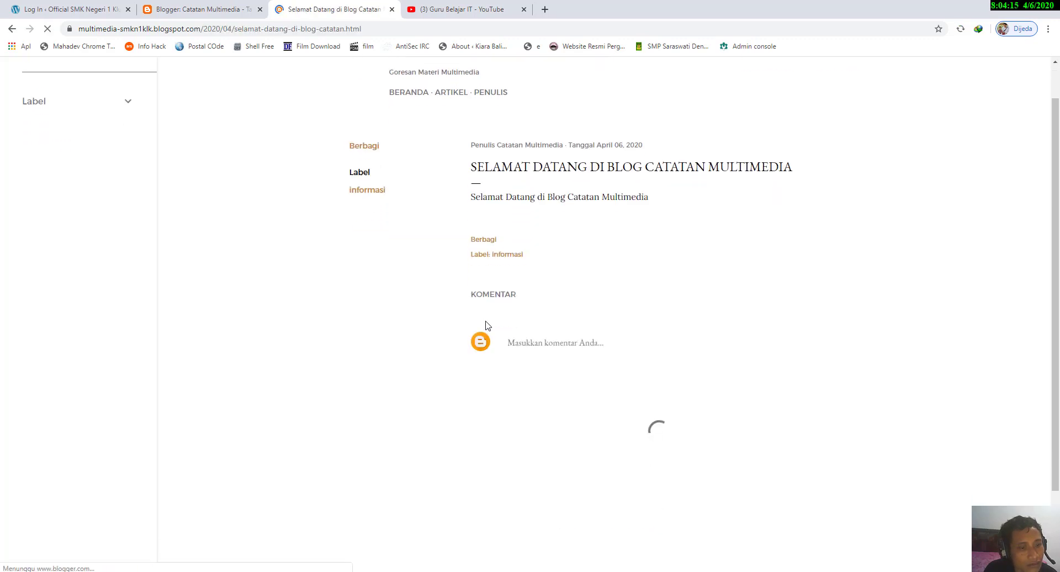
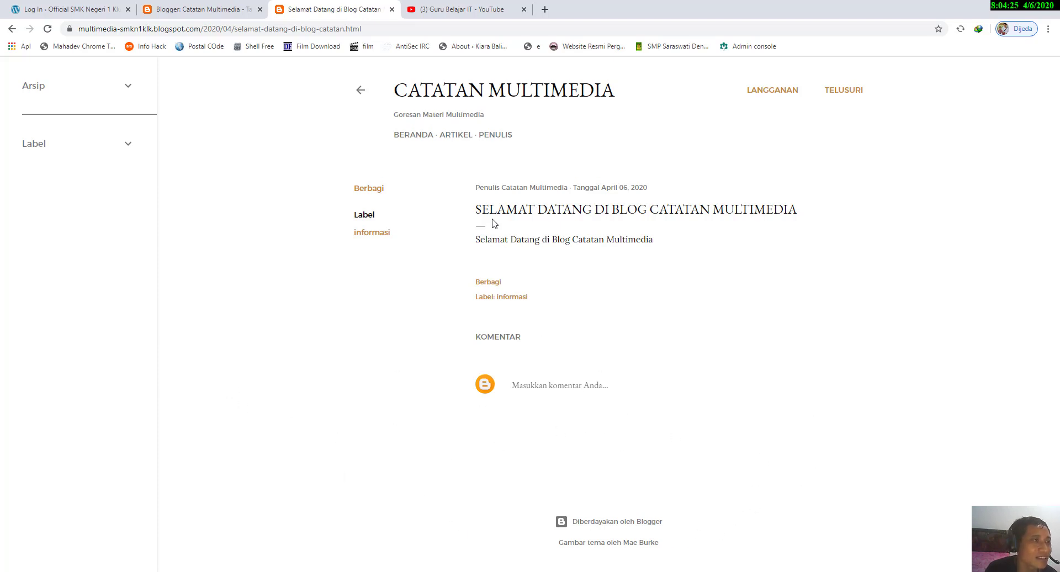
Step: Return to the Tata Letak page and open the footer's Atribusi gadget settings for entering its optional copyright text
click(187, 5)
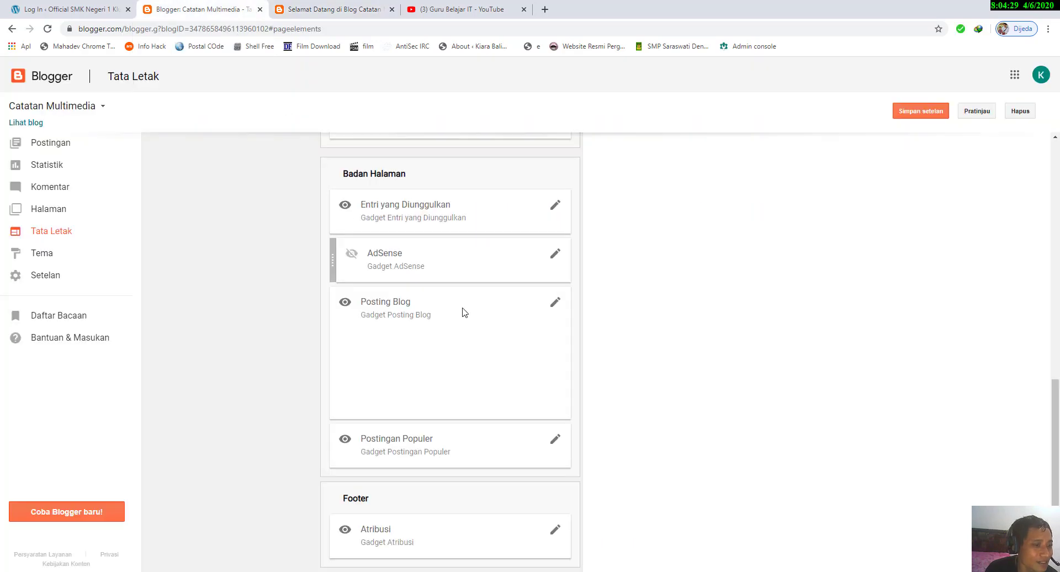
click(361, 7)
click(189, 2)
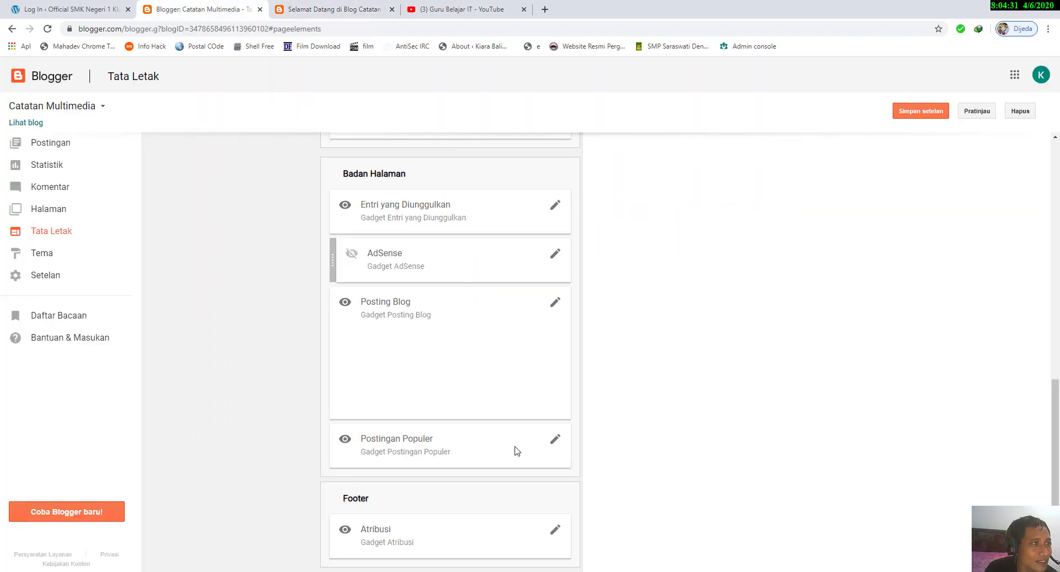
click(556, 532)
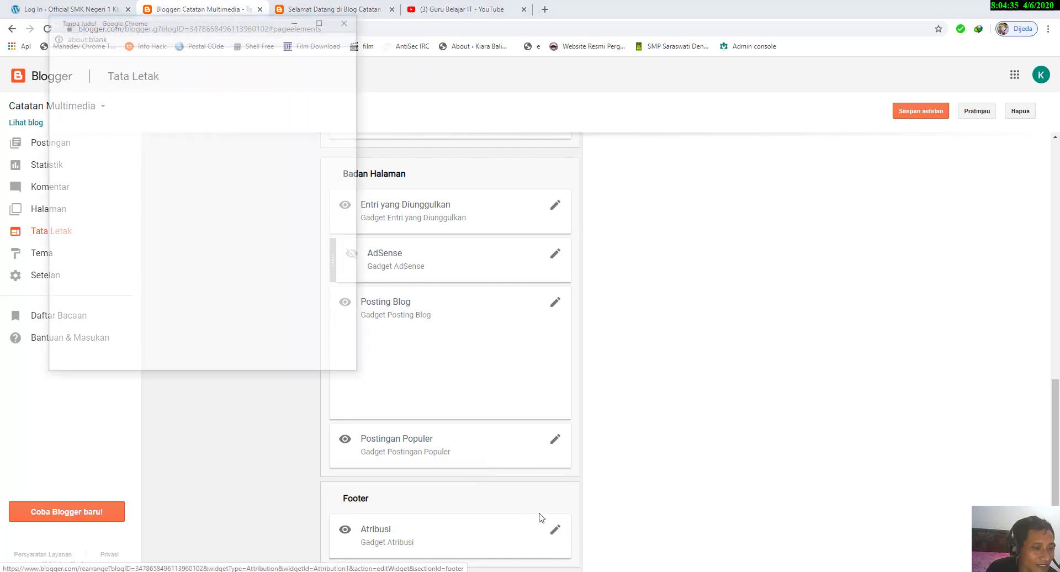
click(114, 156)
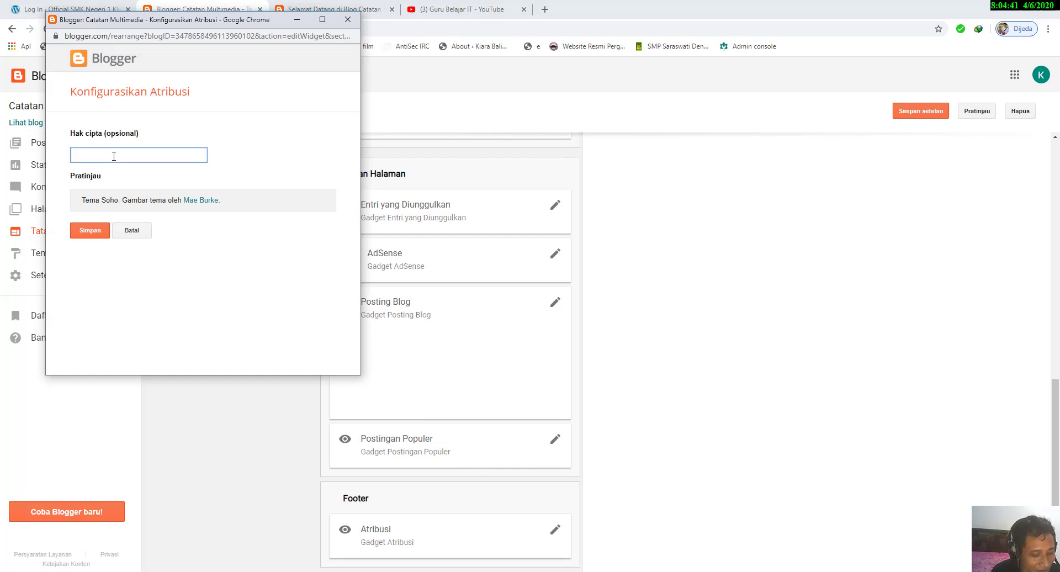
text(Hak Cipt)
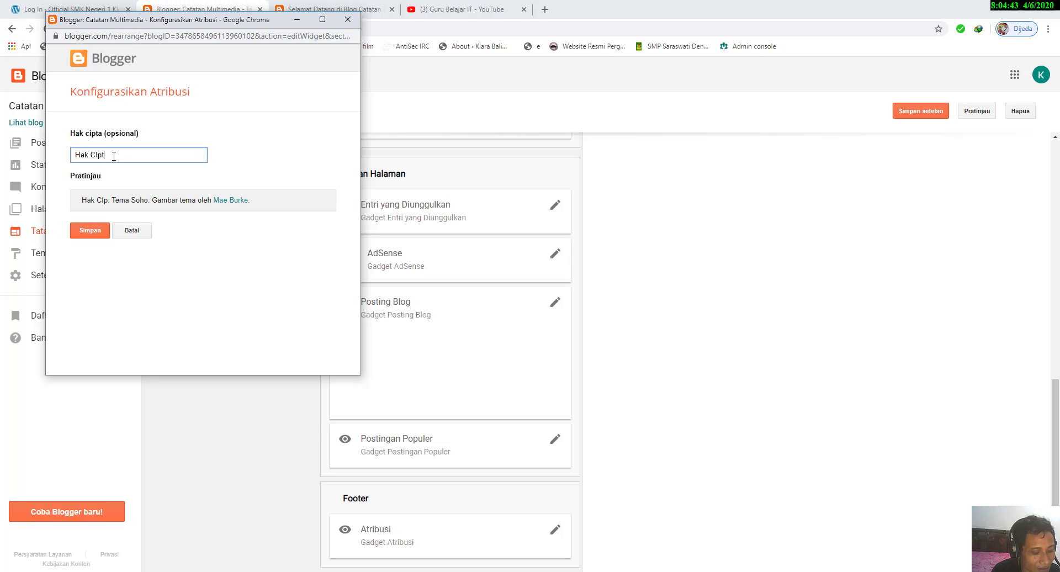
text(a)
key(BackSpace)
key(BackSpace)
key(BackSpace)
key(BackSpace)
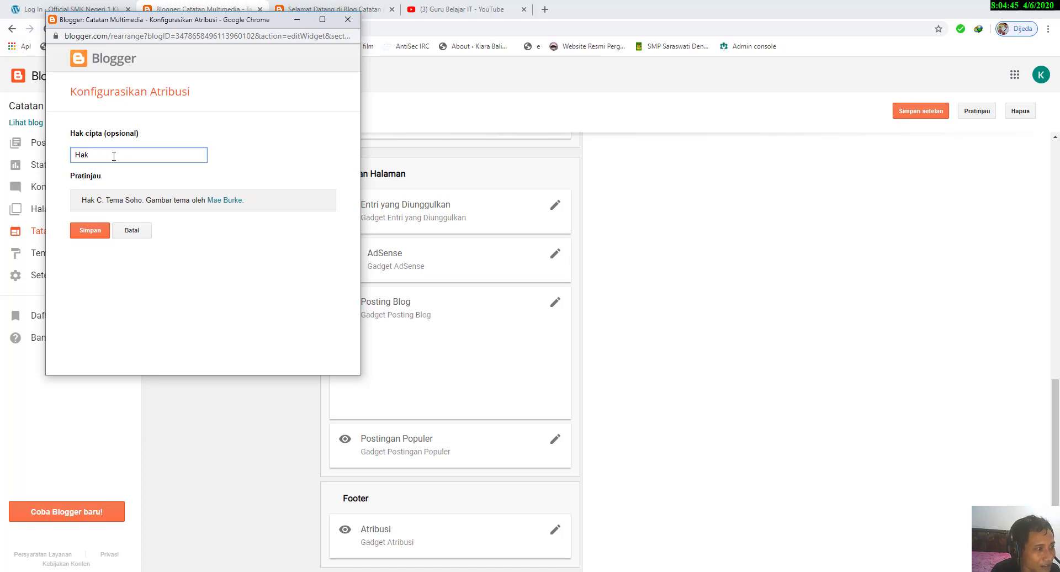
key(BackSpace)
key(BackSpace)
text(Cop)
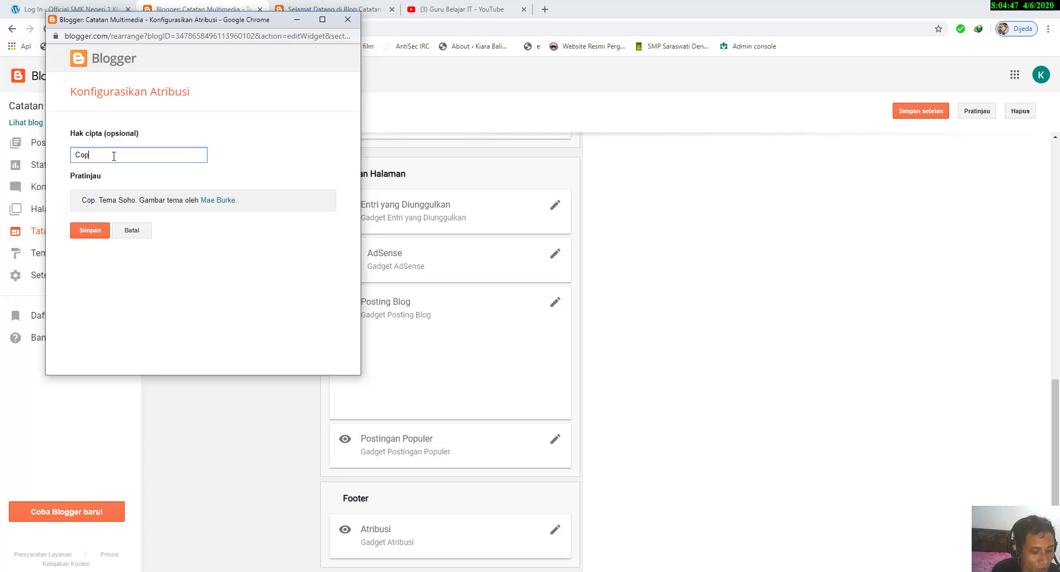
text(yright)
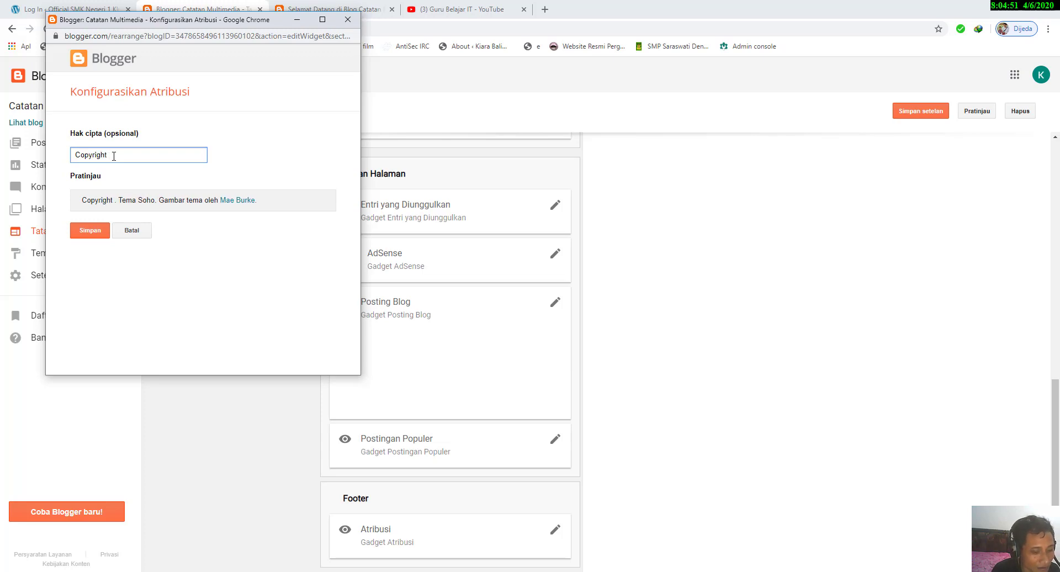
text(@20)
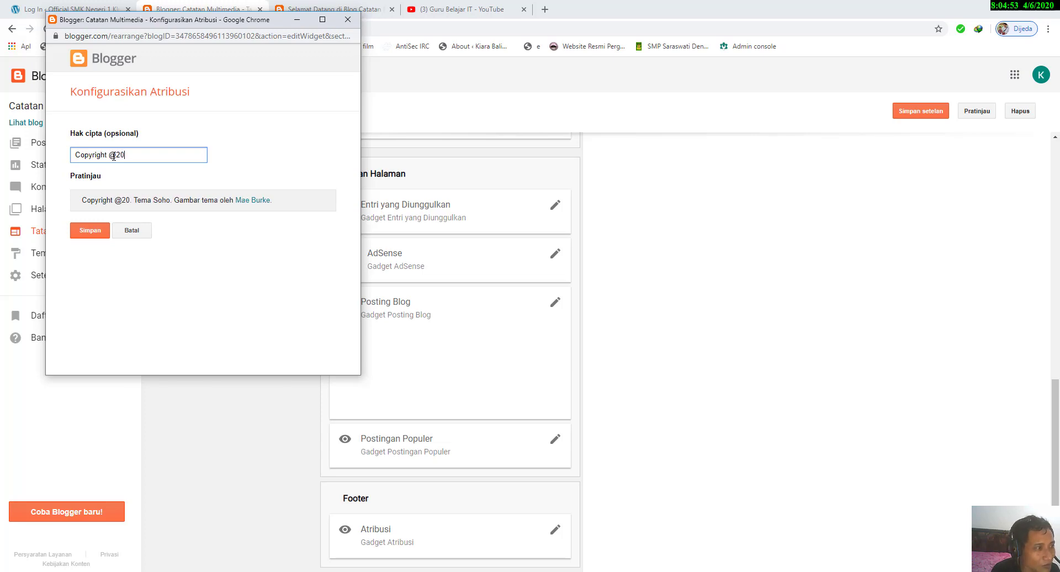
text(20 oleh)
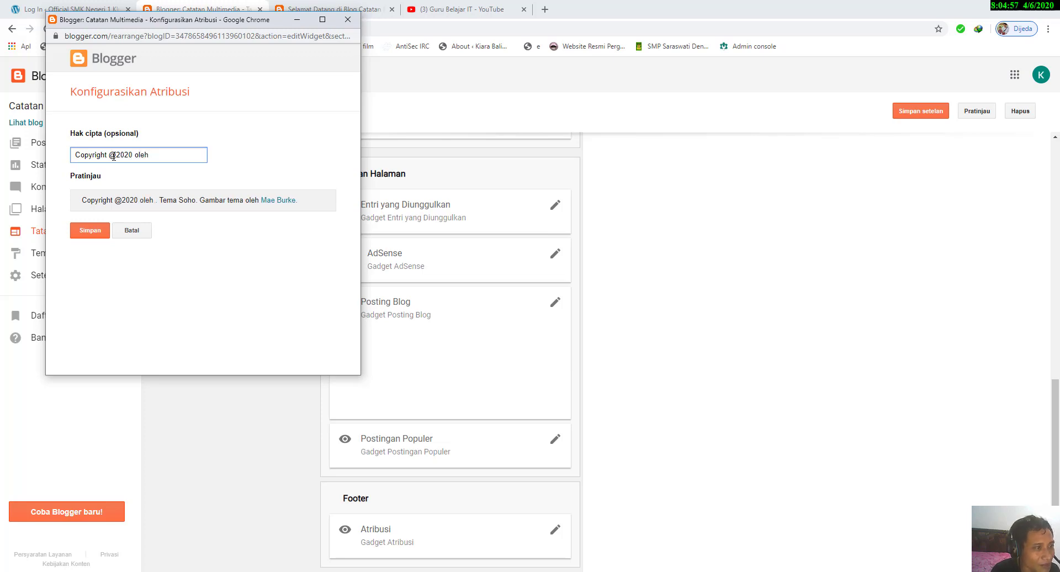
text( Multimedia)
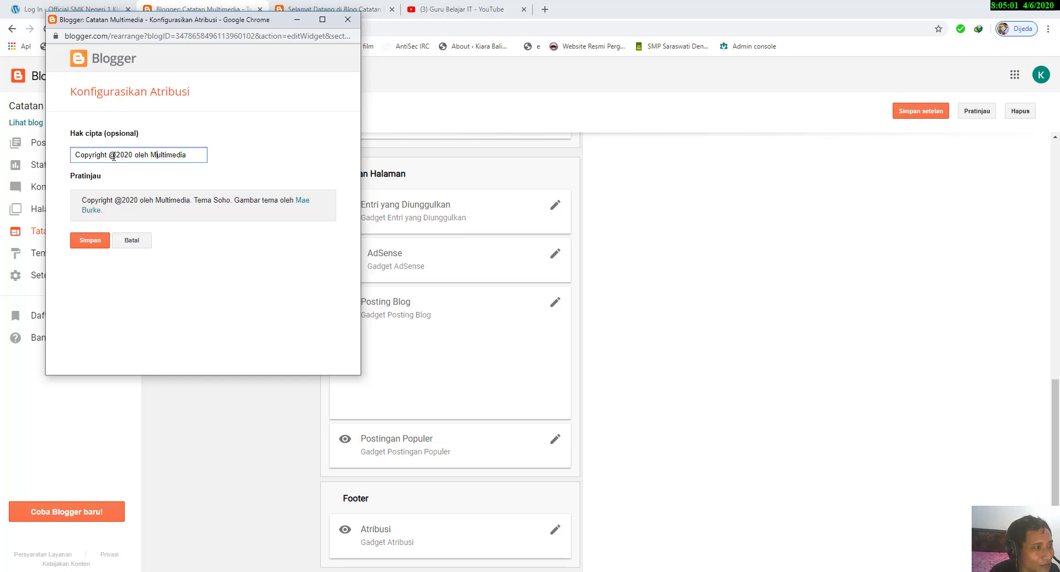
text(Catatan)
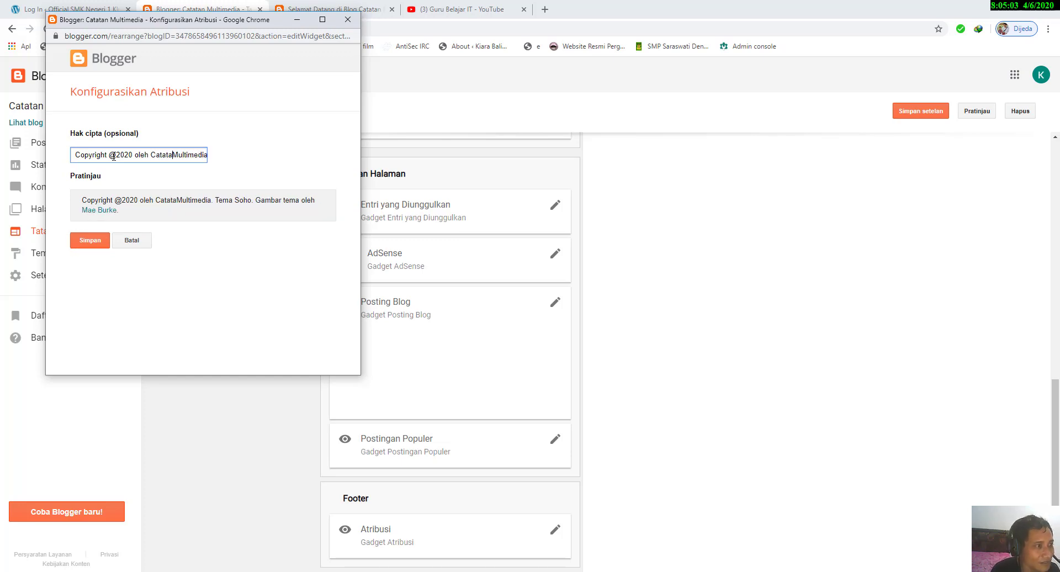
key(Right)
key(Right)
key(Right)
key(Right)
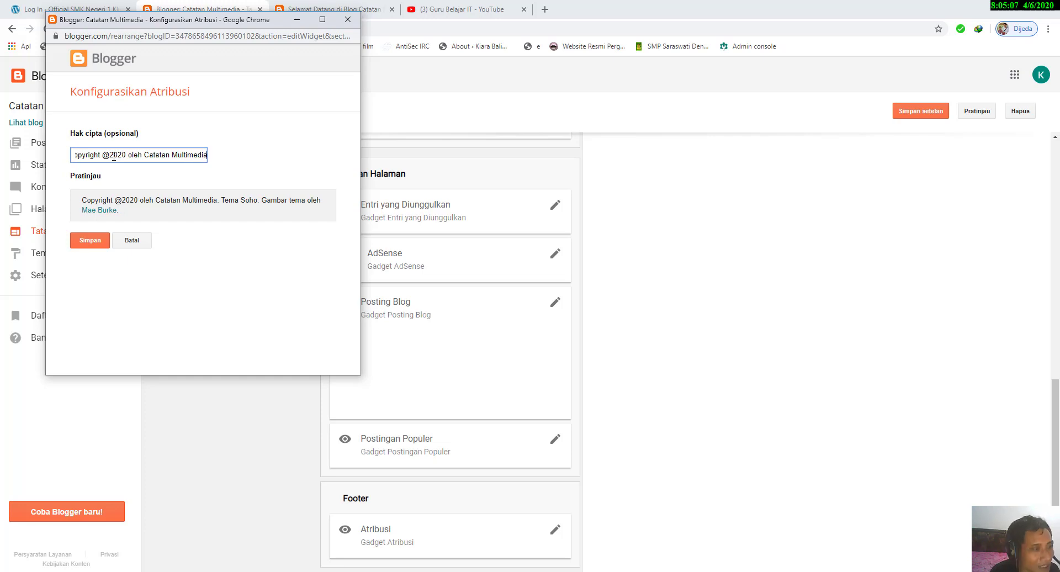
text(.)
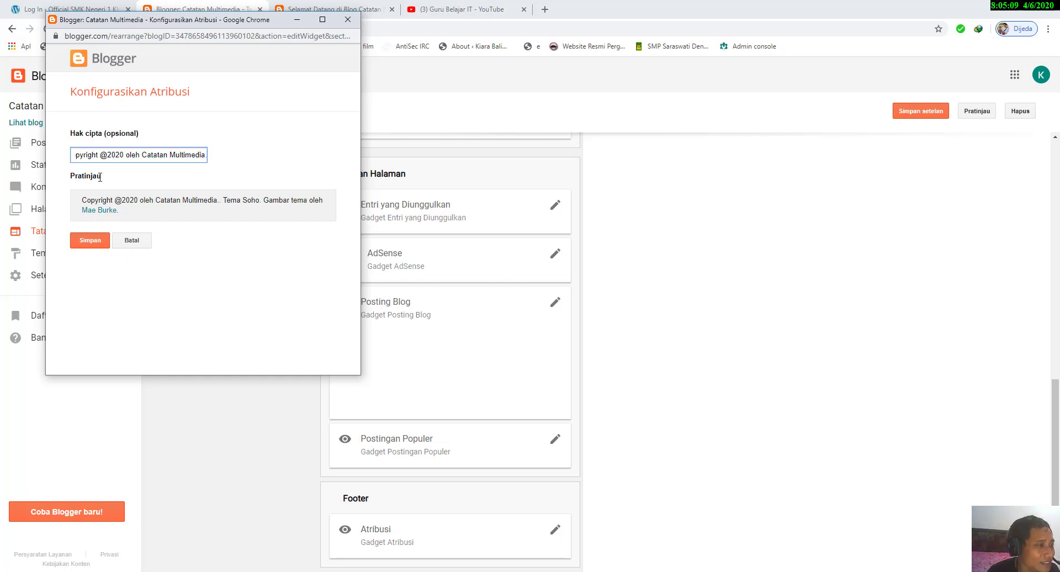
click(90, 240)
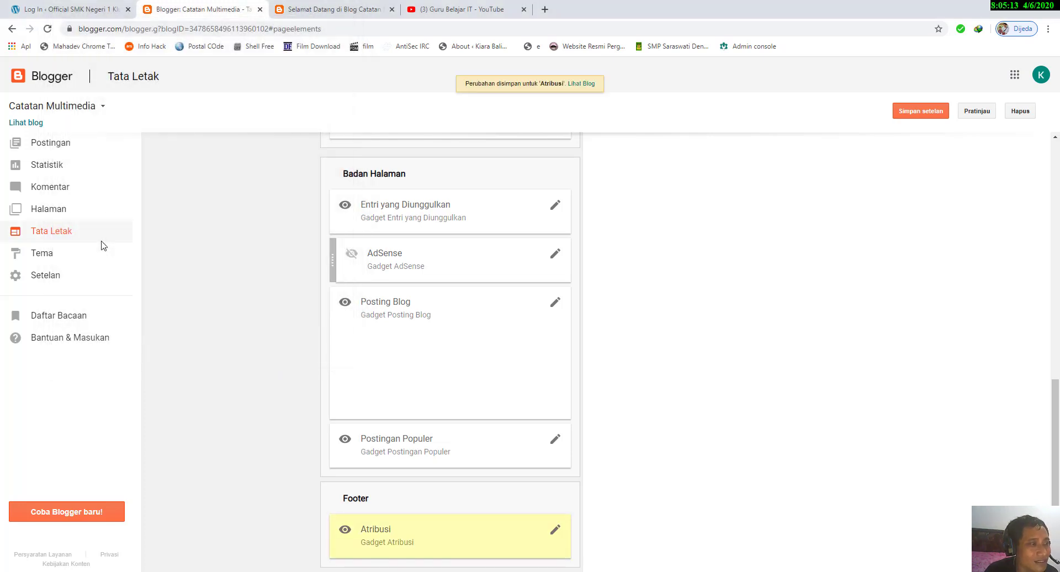
Step: Save the layout arrangement and reload the live welcome post to check its footer
click(940, 111)
key(ctrl+Tab)
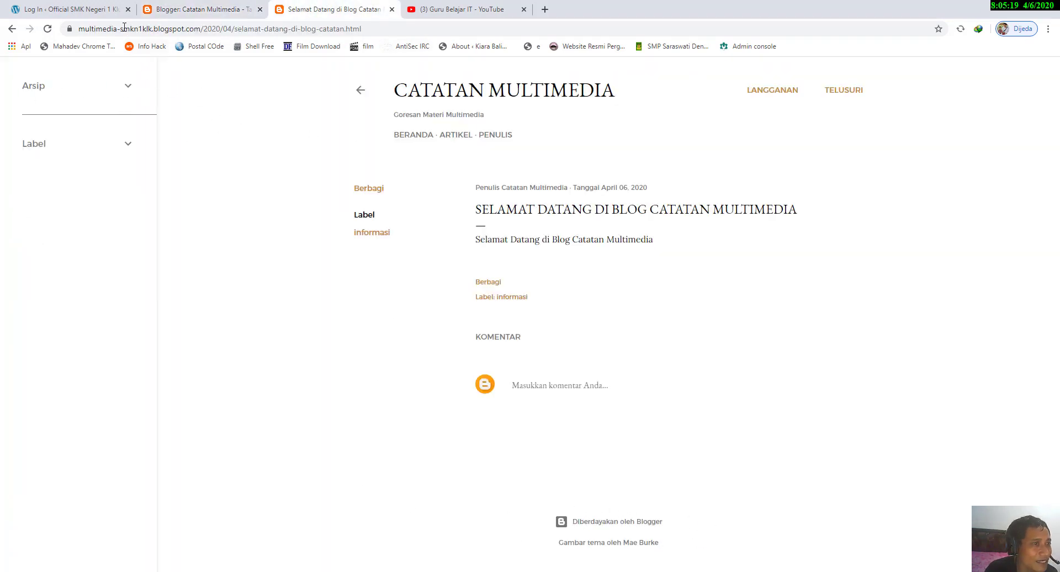
click(48, 28)
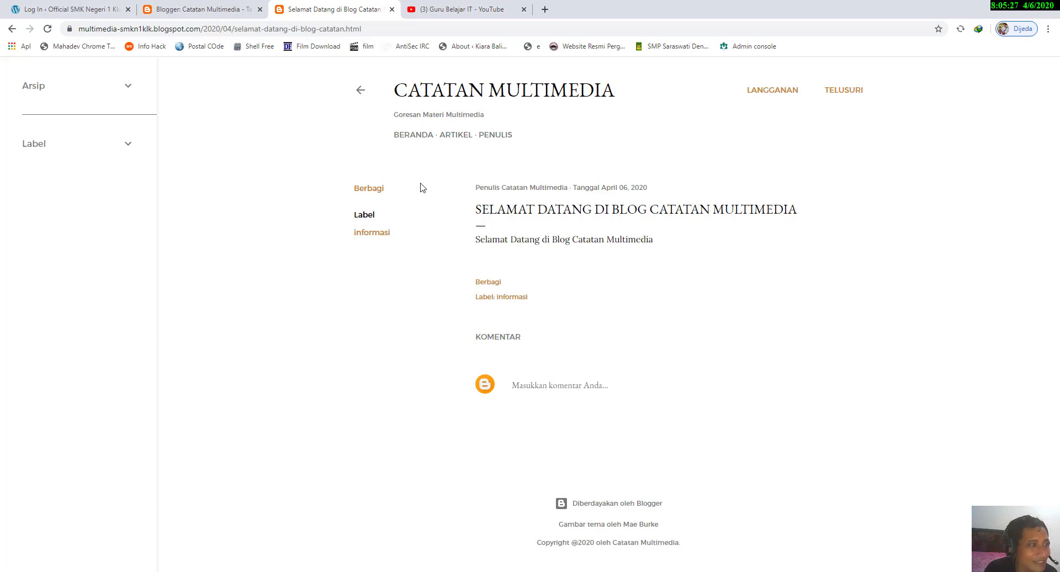
Step: Go from the layout page to the blog's Tema page and skim the available theme collections and the current theme preview
click(166, 8)
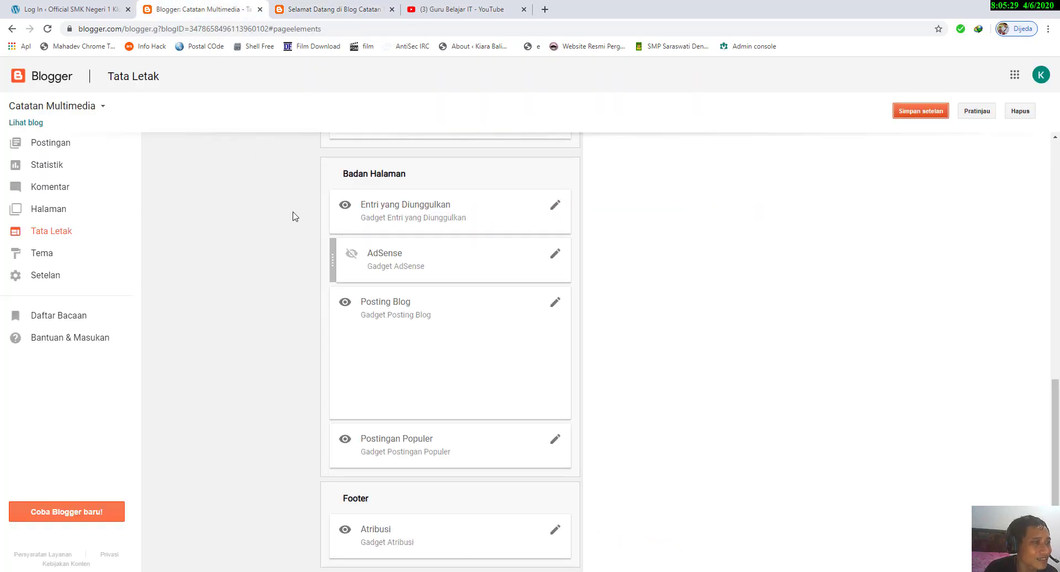
scroll(357, 272, up, 1)
scroll(358, 273, down, 1)
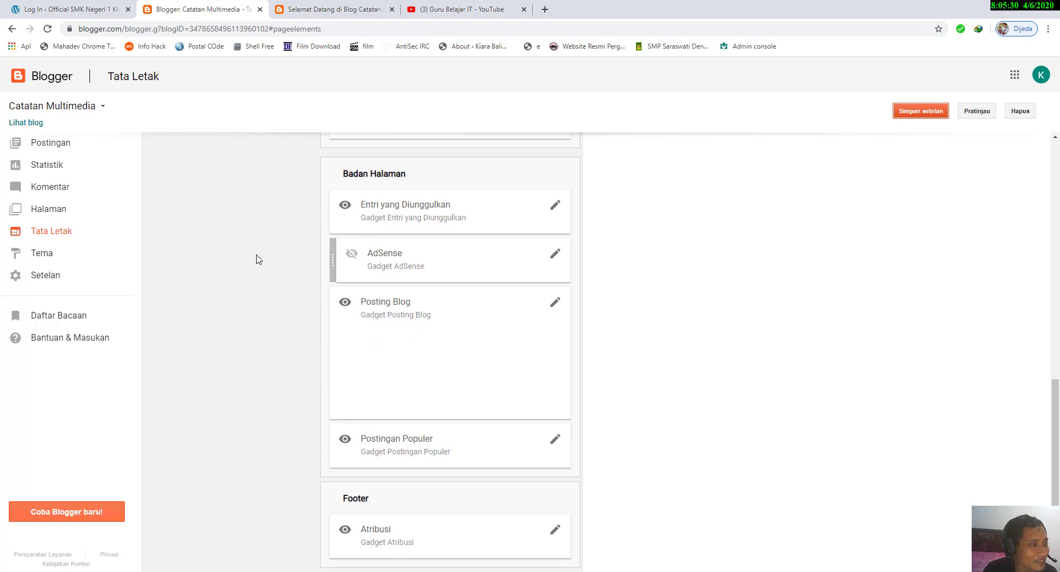
click(54, 250)
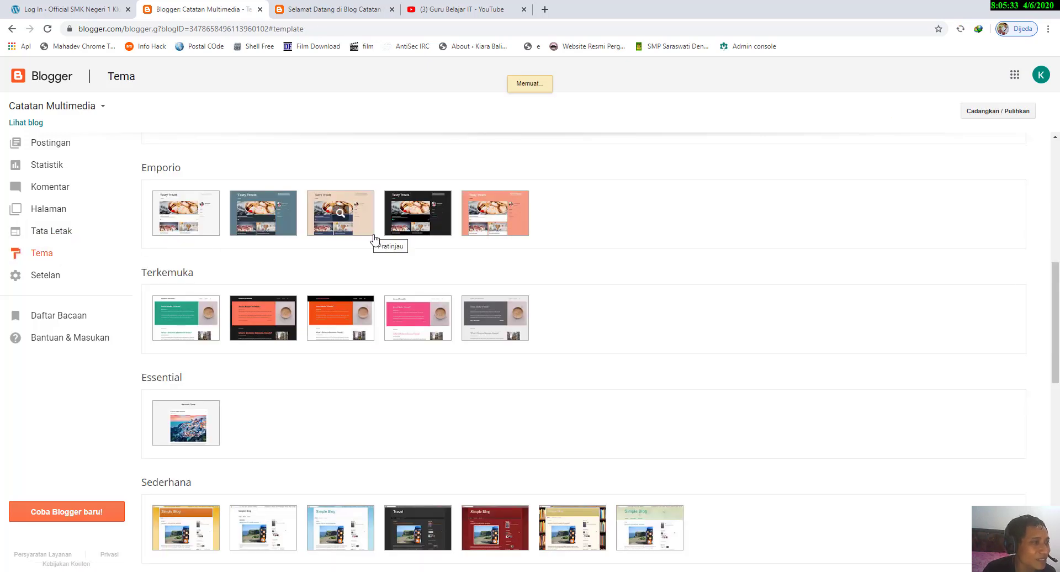
scroll(311, 373, down, 2)
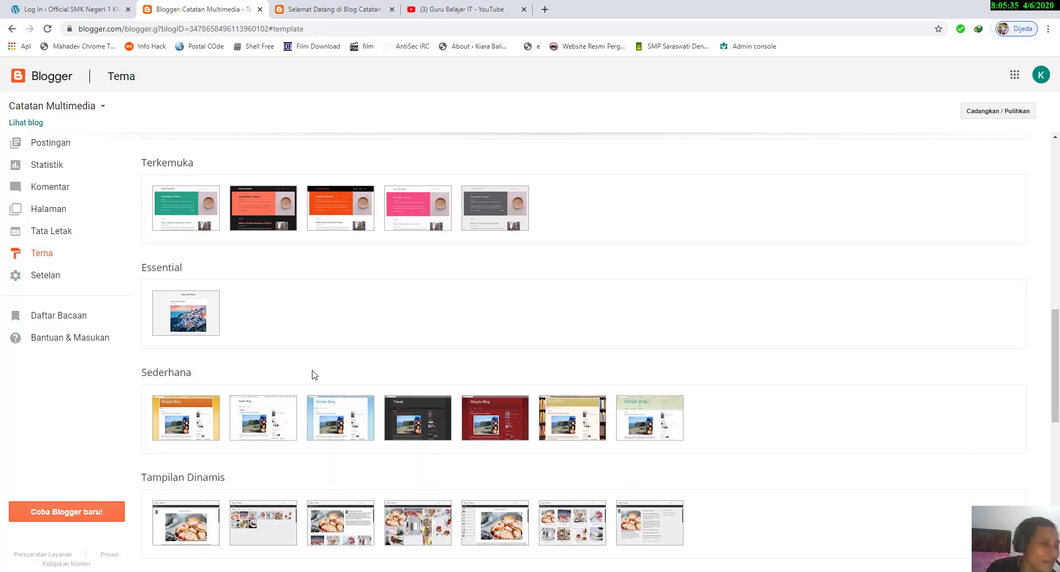
scroll(312, 375, down, 8)
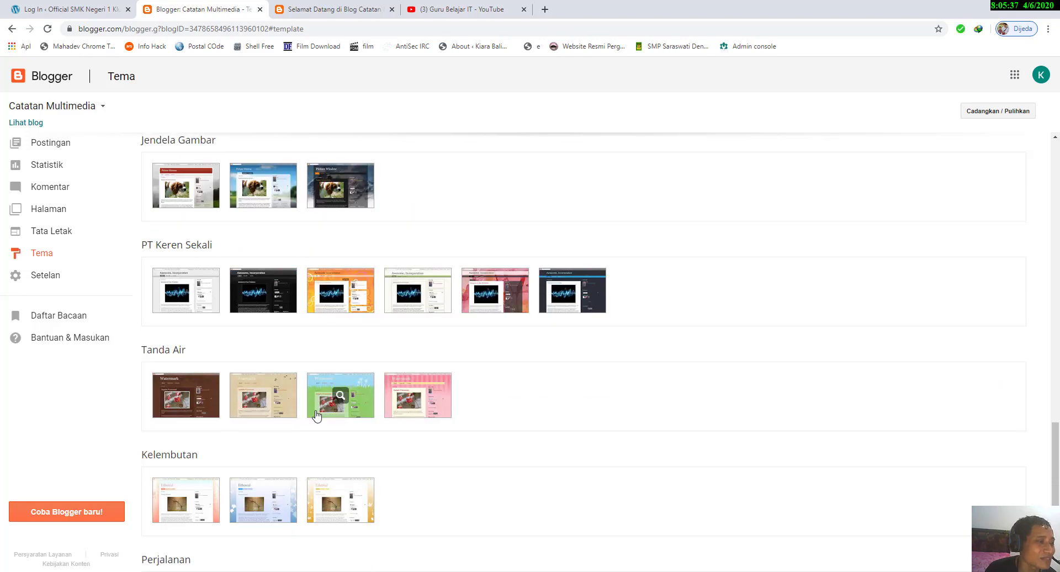
scroll(317, 416, down, 2)
scroll(317, 417, up, 13)
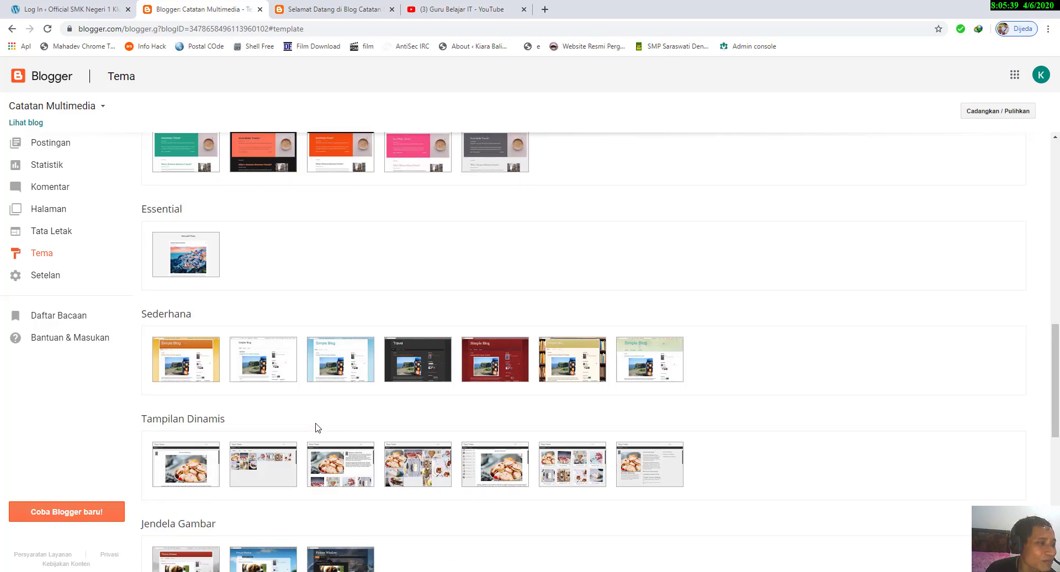
scroll(317, 424, up, 10)
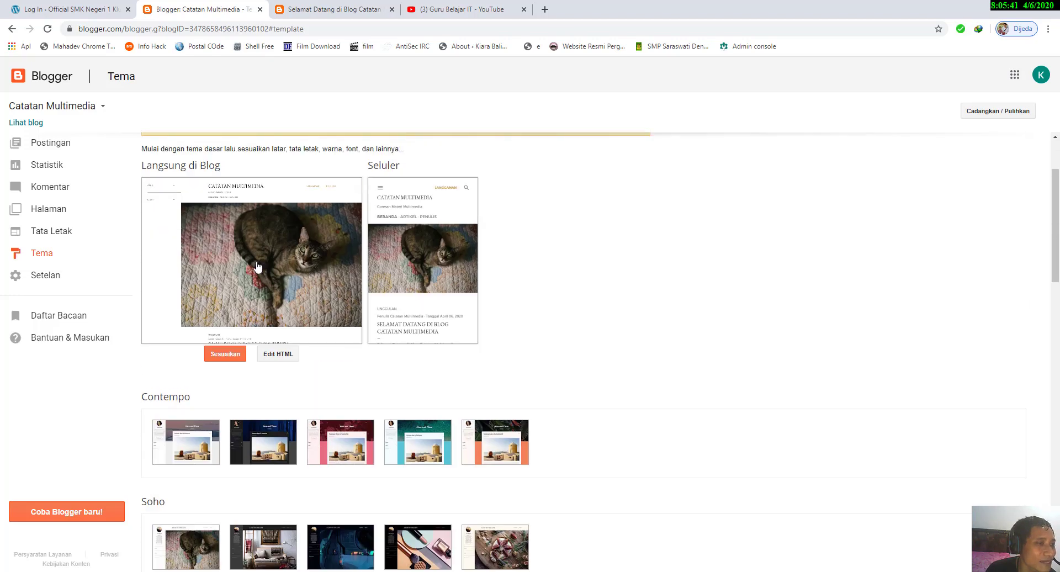
Step: Examine the theme families from Contempo and Soho through Perjalanan, and compare them with the current theme's desktop and mobile previews
scroll(259, 266, down, 4)
scroll(259, 267, down, 2)
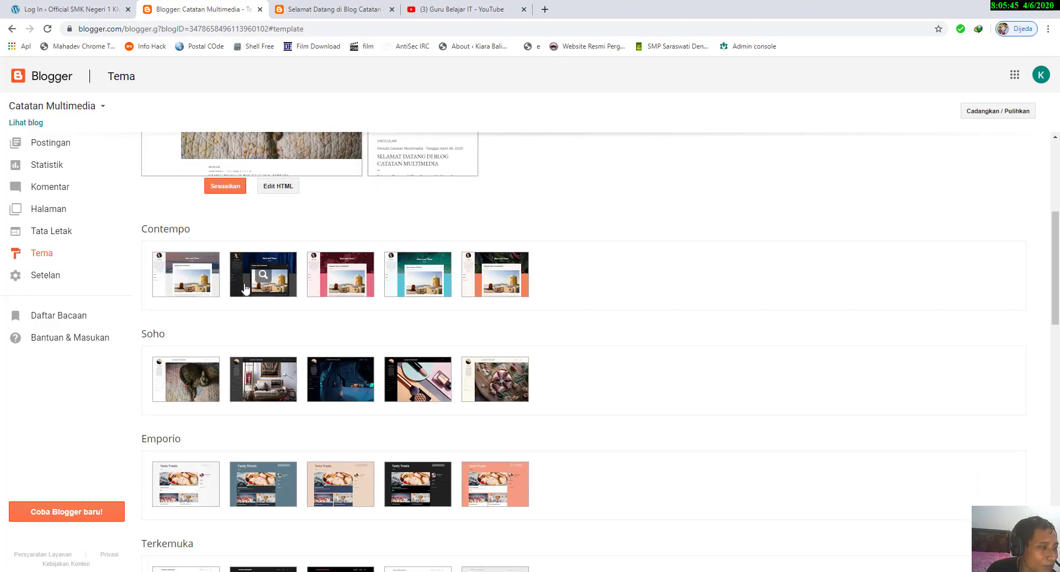
scroll(218, 293, down, 2)
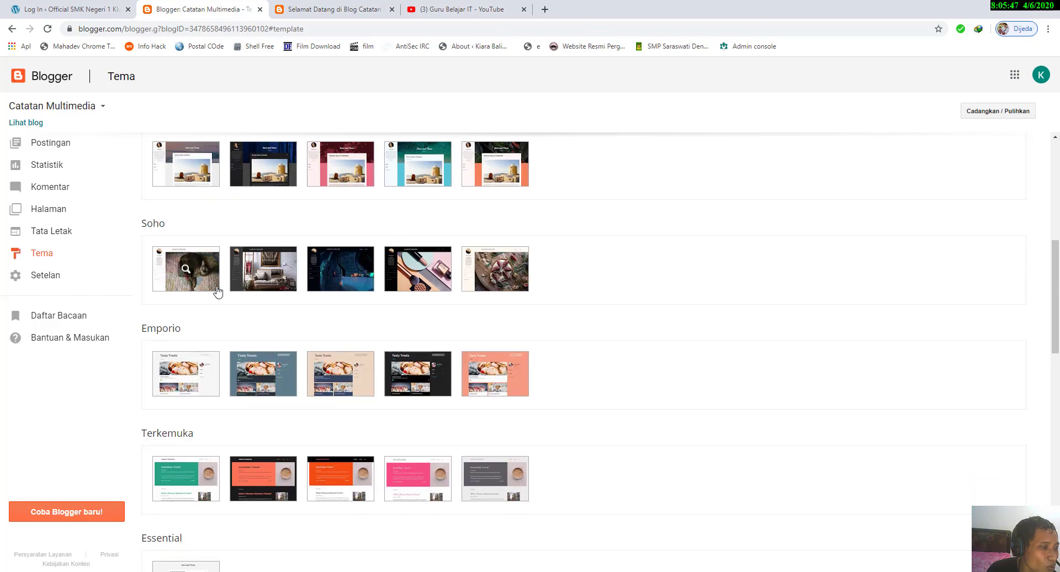
scroll(204, 440, down, 4)
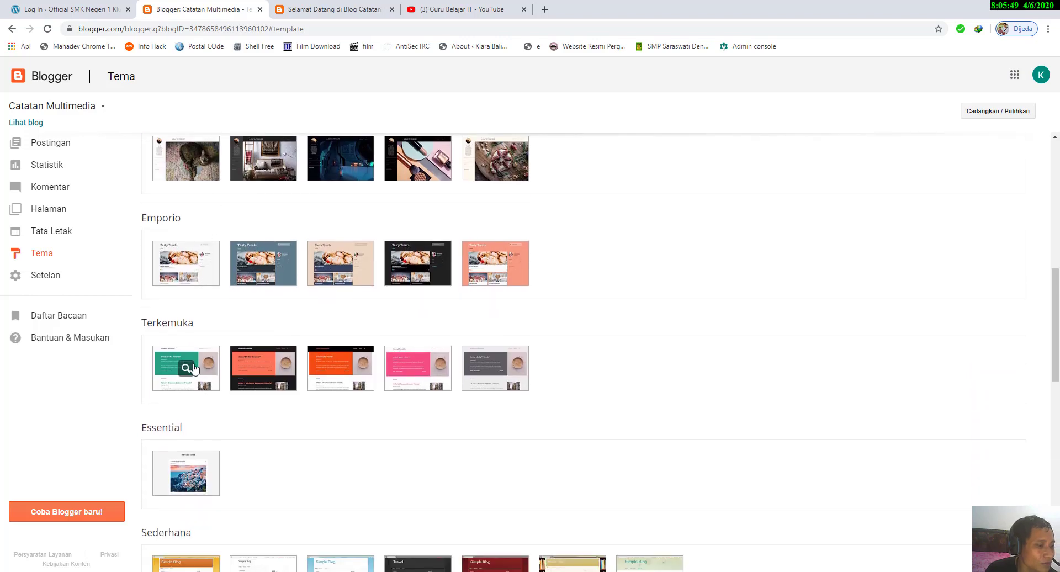
scroll(199, 376, down, 3)
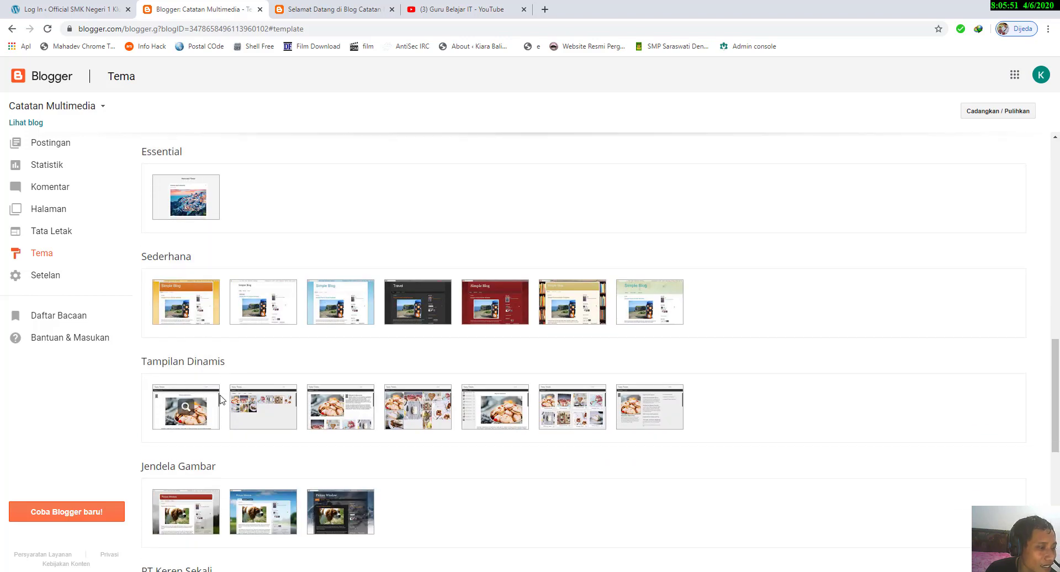
scroll(342, 405, down, 3)
scroll(198, 345, down, 2)
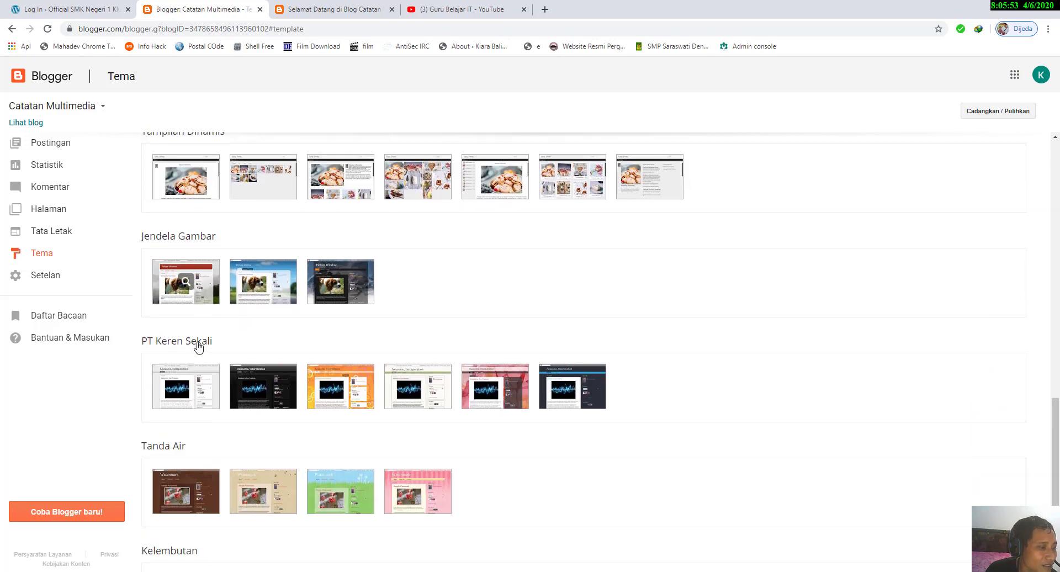
scroll(270, 354, down, 3)
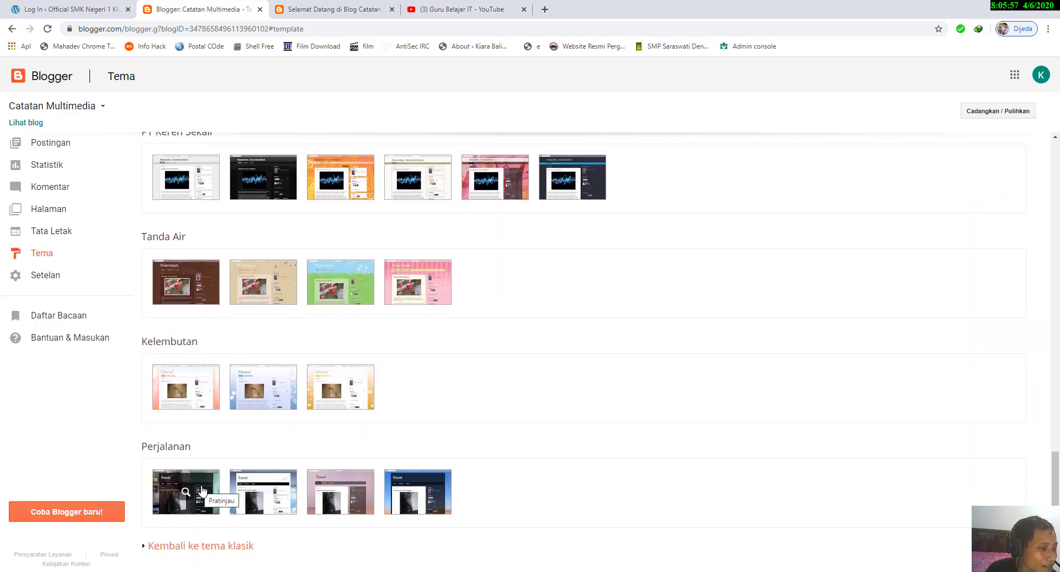
scroll(323, 304, up, 3)
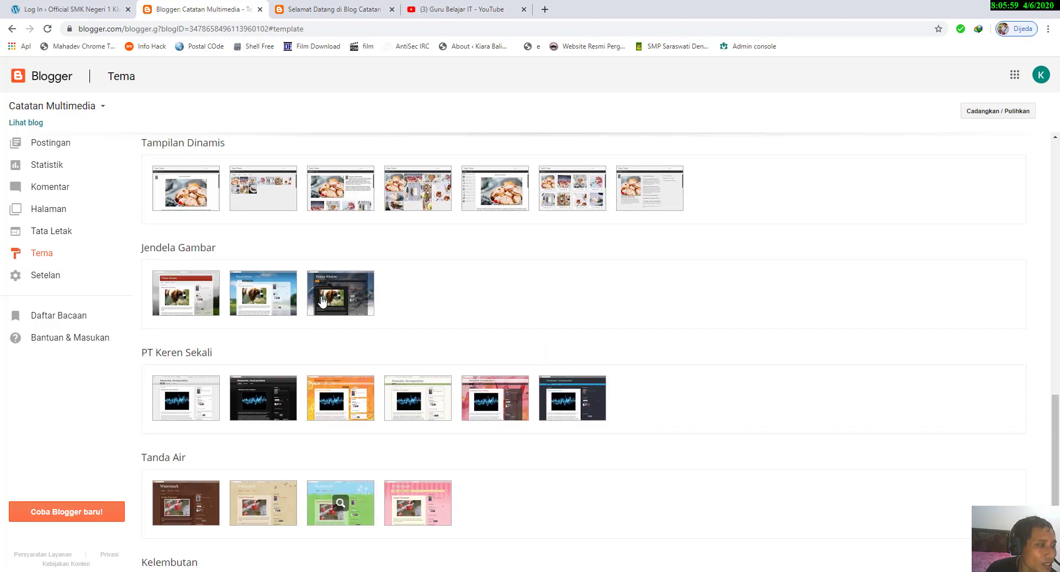
scroll(326, 314, down, 3)
scroll(308, 480, up, 20)
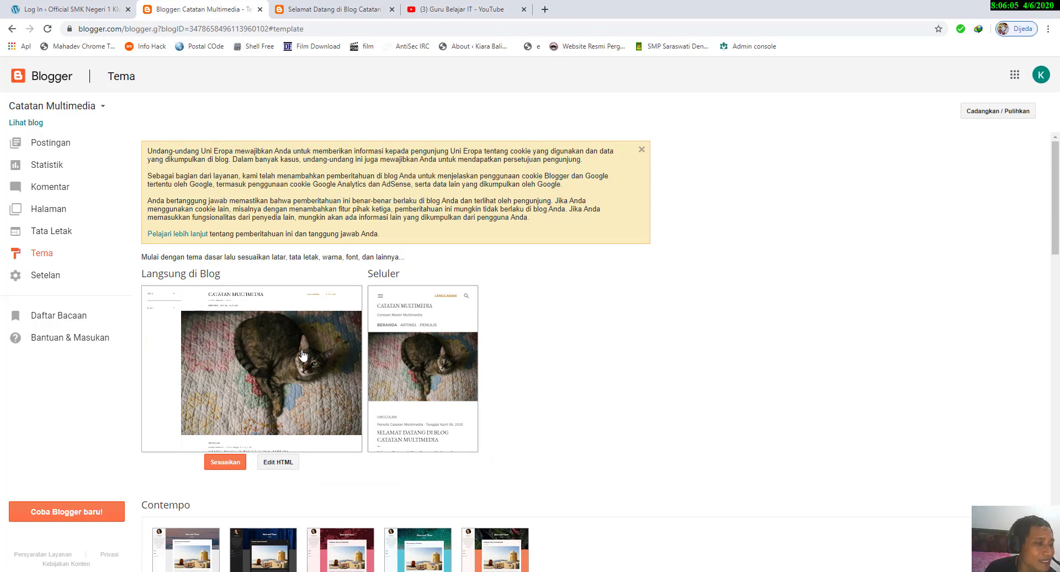
scroll(303, 355, down, 4)
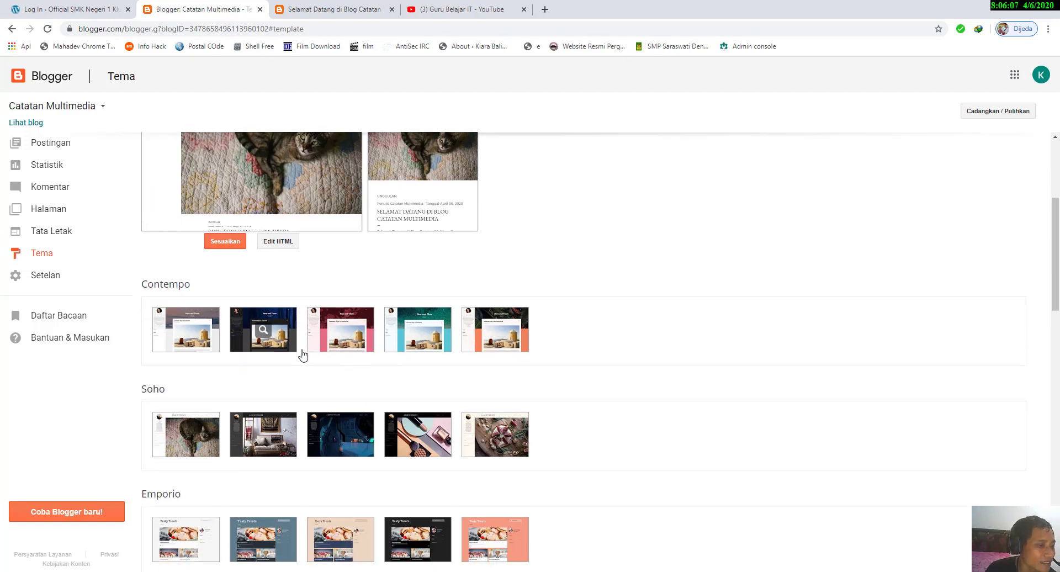
scroll(302, 355, up, 4)
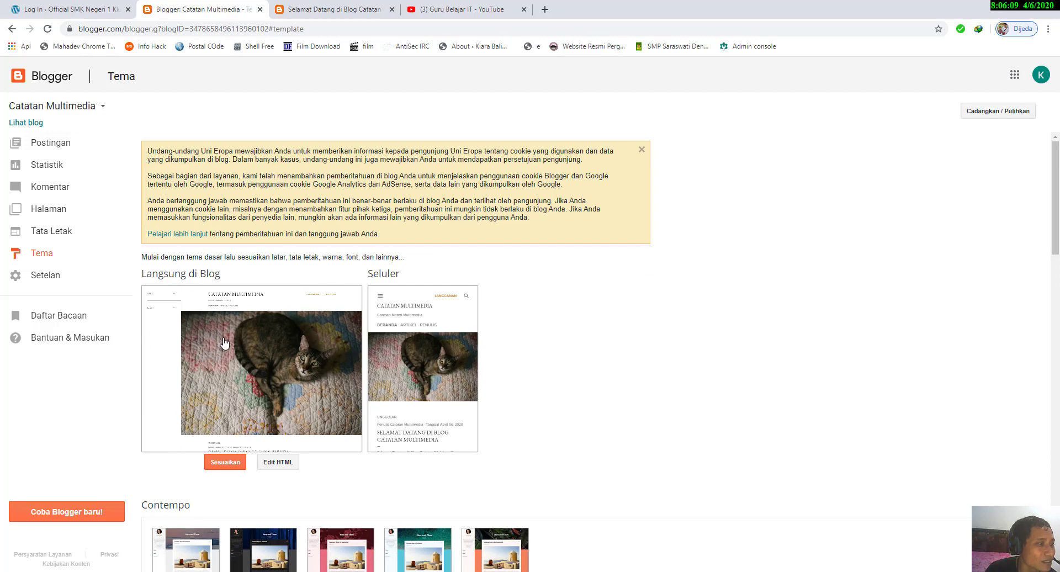
scroll(173, 311, down, 5)
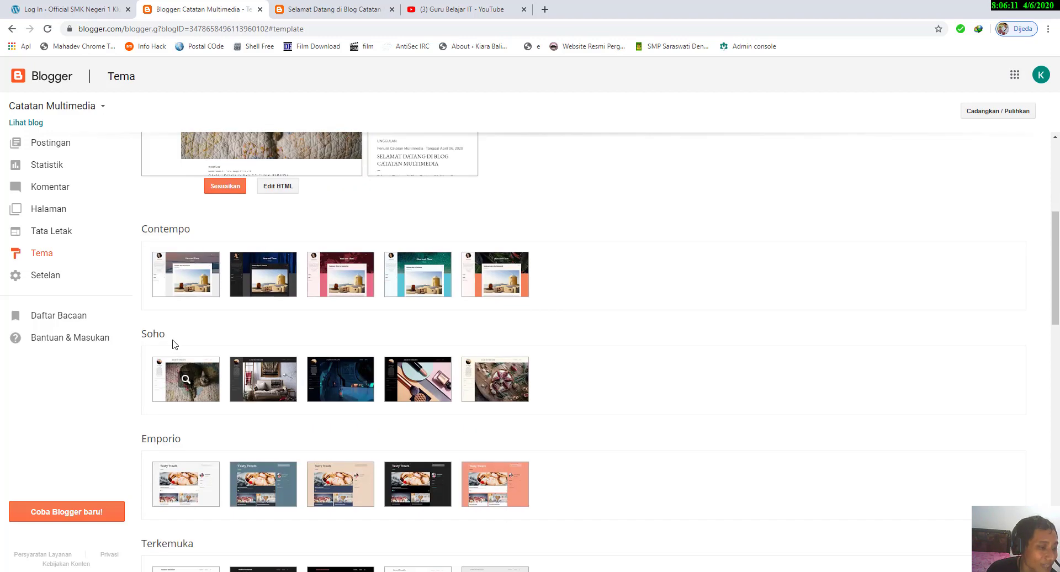
Step: Preview the first Contempo theme variant with the mountain header and apply it to the blog
click(188, 277)
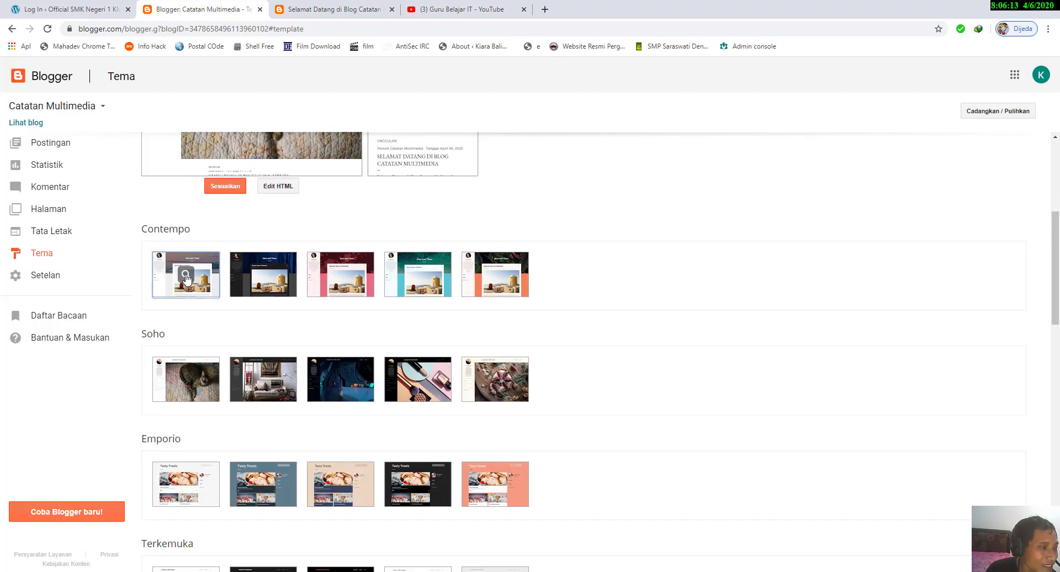
click(210, 286)
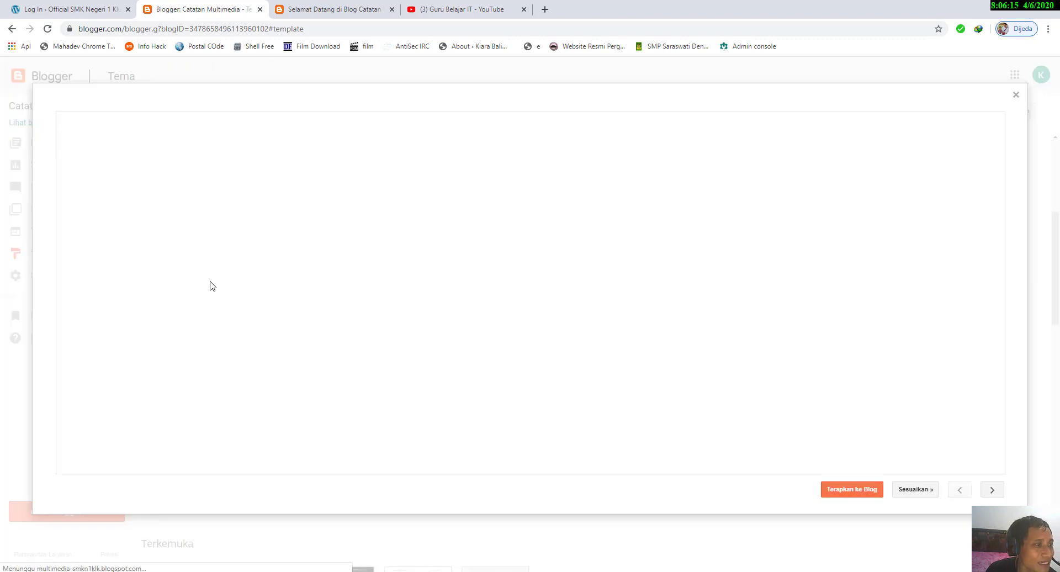
scroll(587, 330, down, 3)
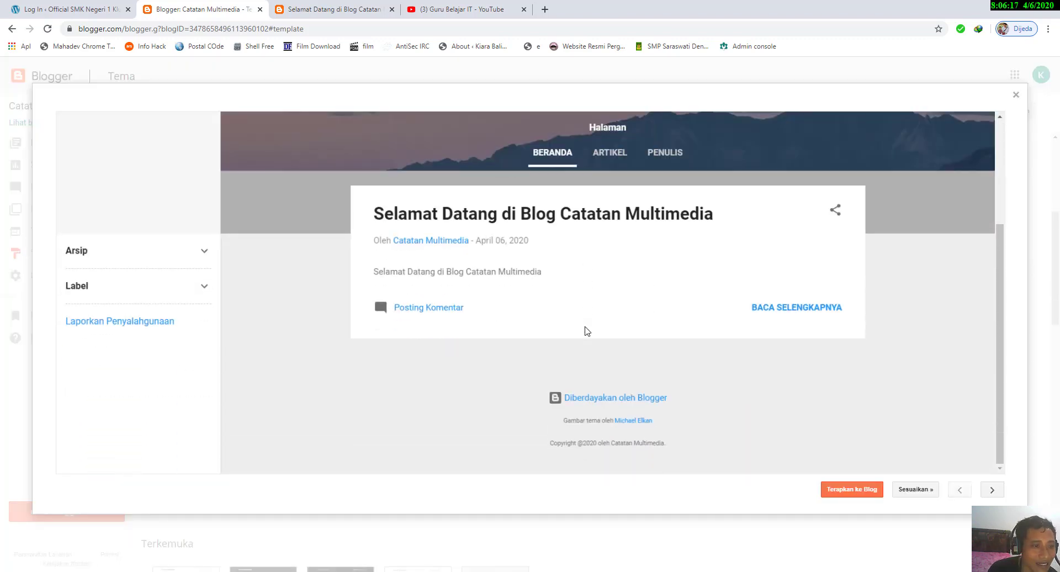
scroll(587, 330, up, 3)
scroll(587, 330, down, 3)
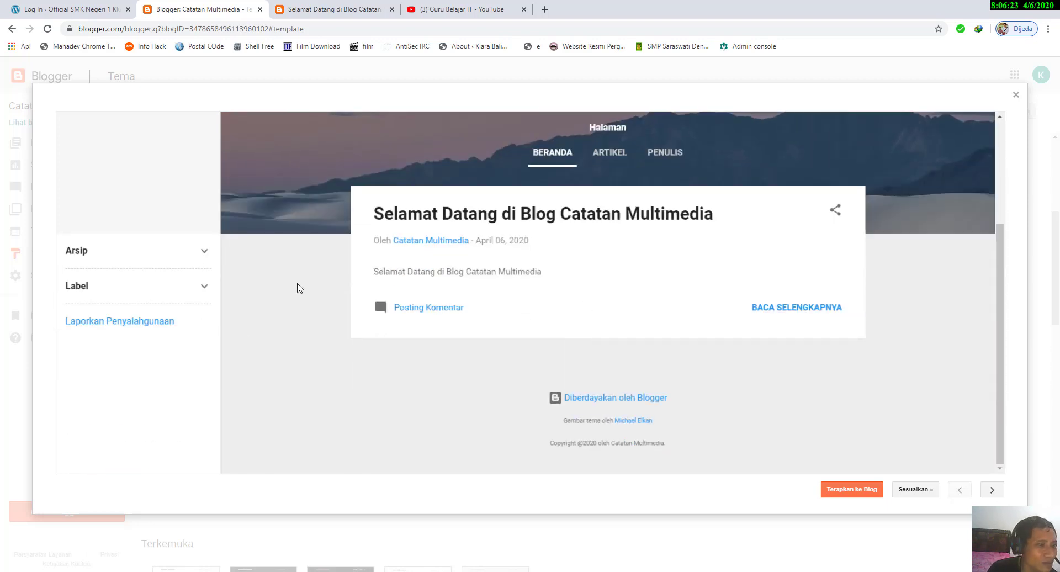
click(861, 490)
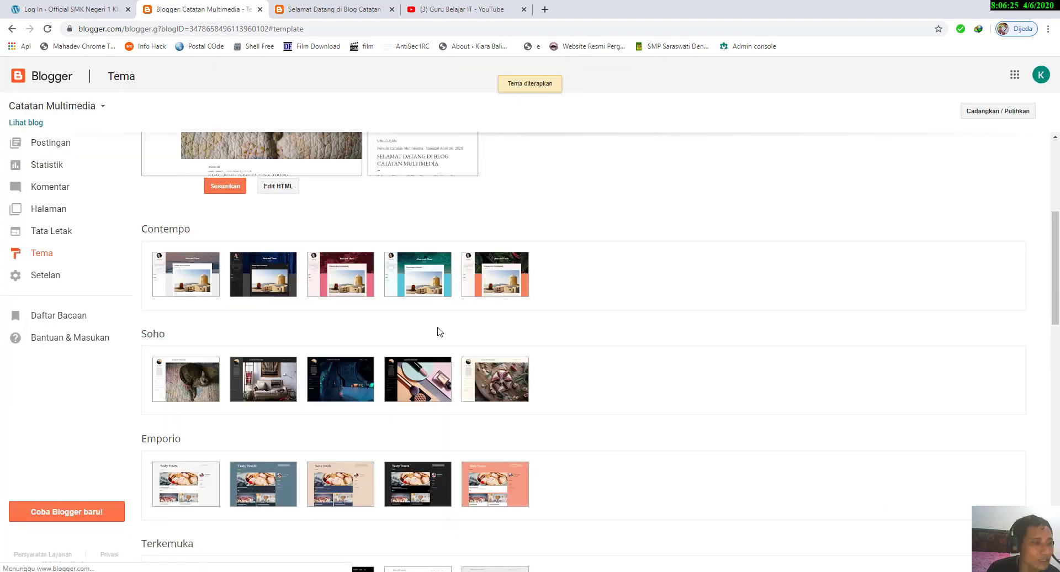
scroll(343, 221, up, 3)
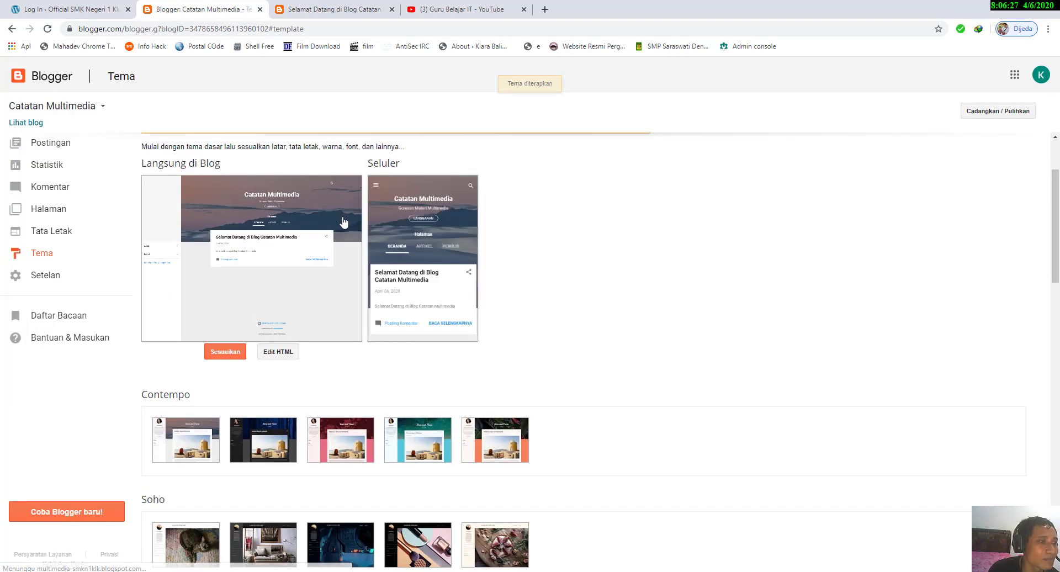
Step: View the live blog's Beranda page with the applied theme and check its collapsible Arsip section
click(333, 8)
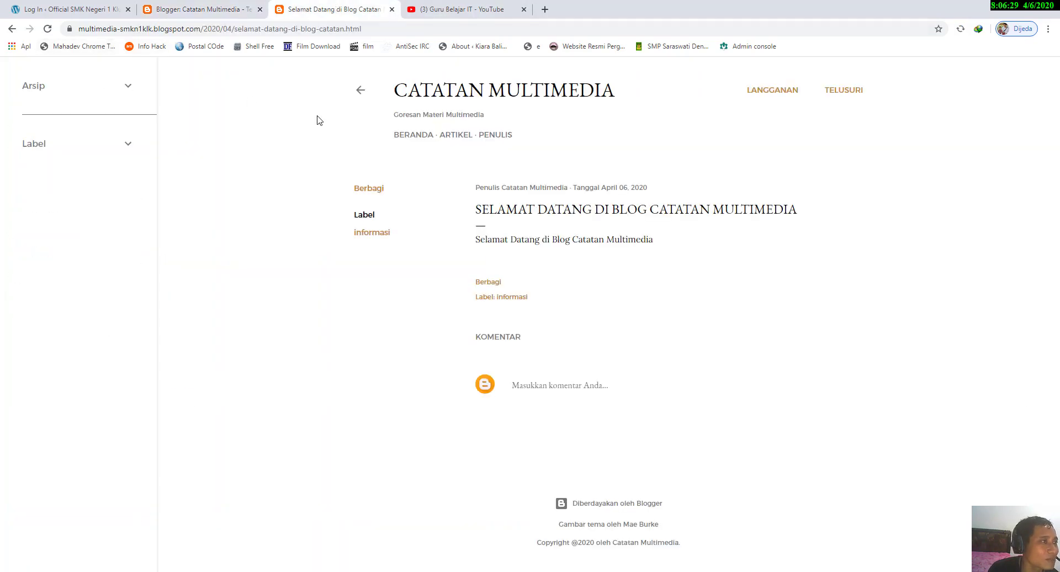
click(402, 135)
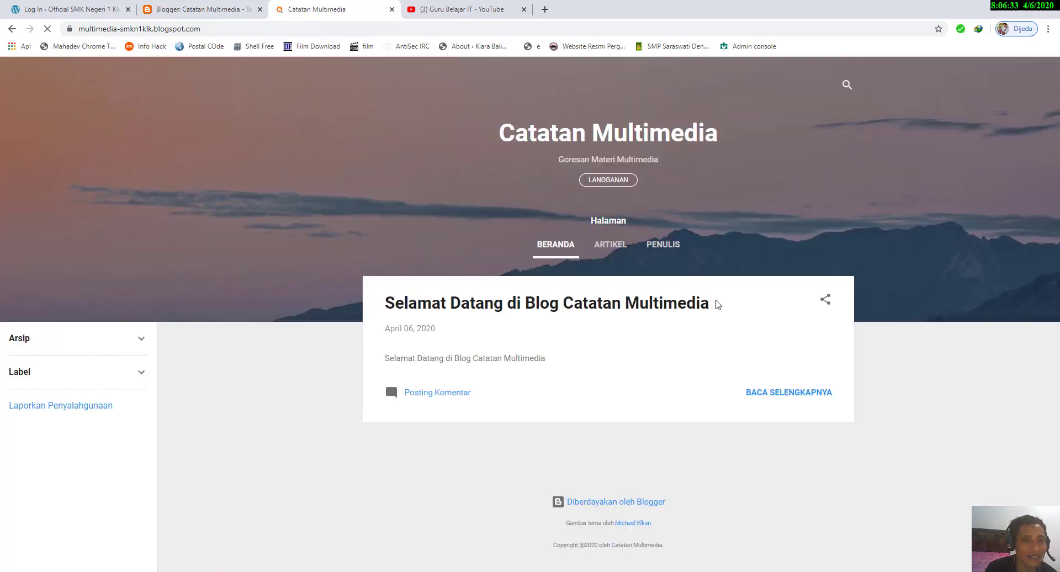
click(141, 339)
click(141, 339)
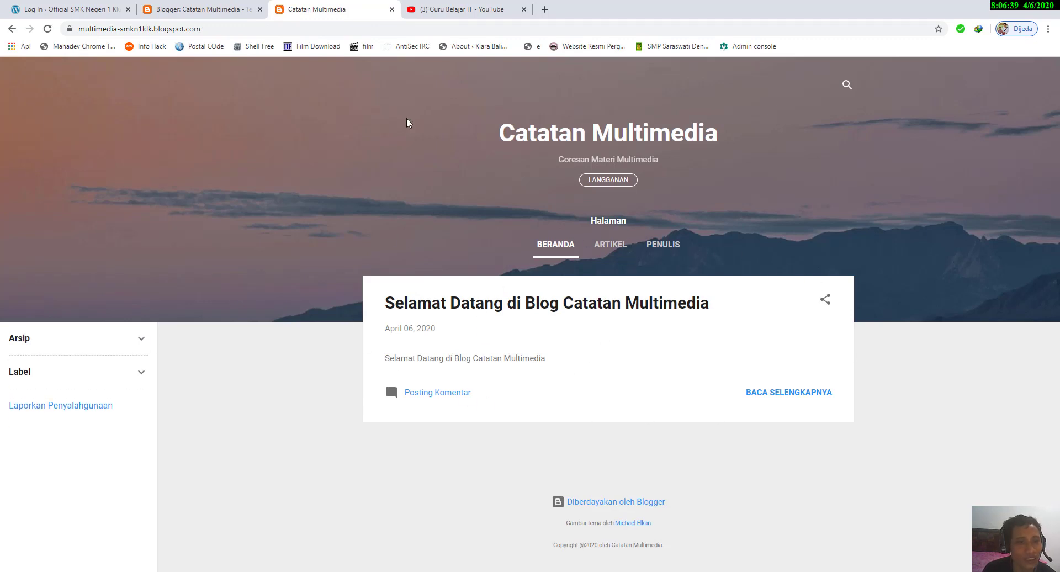
Step: Preview the fifth Soho theme variant with the fig tart image and apply it to the blog
click(218, 7)
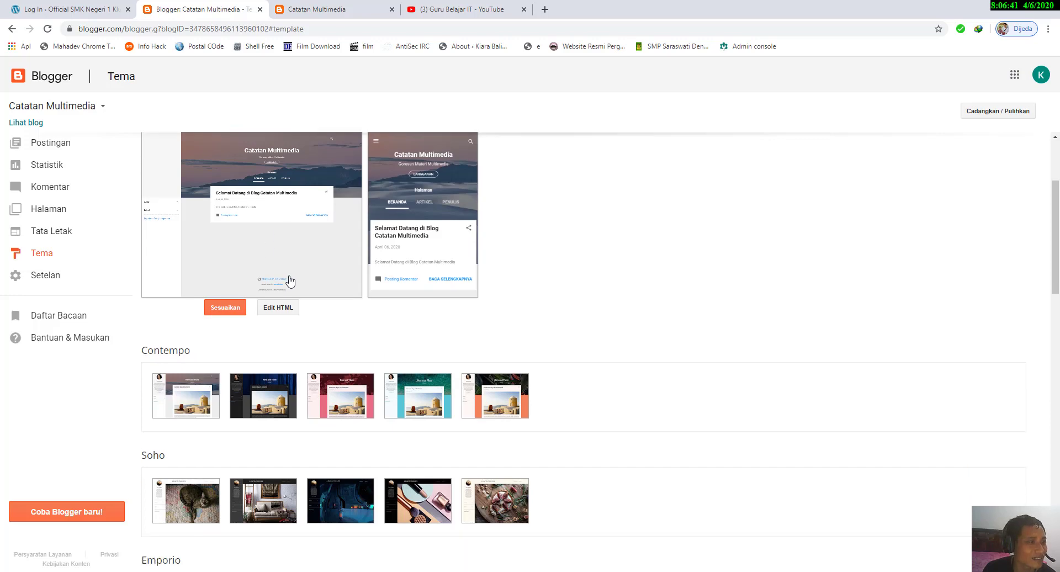
scroll(290, 281, down, 1)
scroll(291, 281, up, 2)
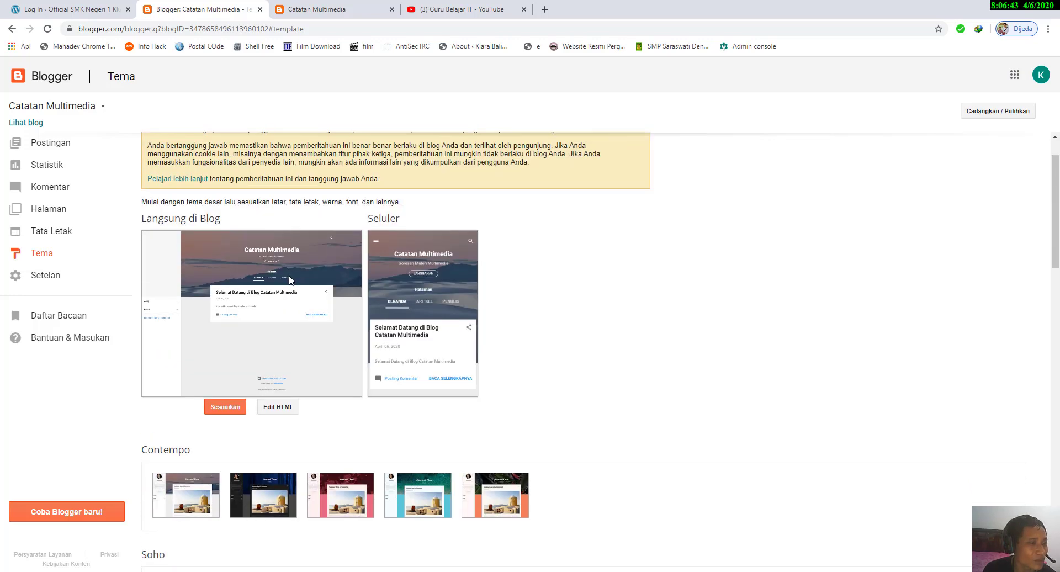
scroll(291, 281, down, 2)
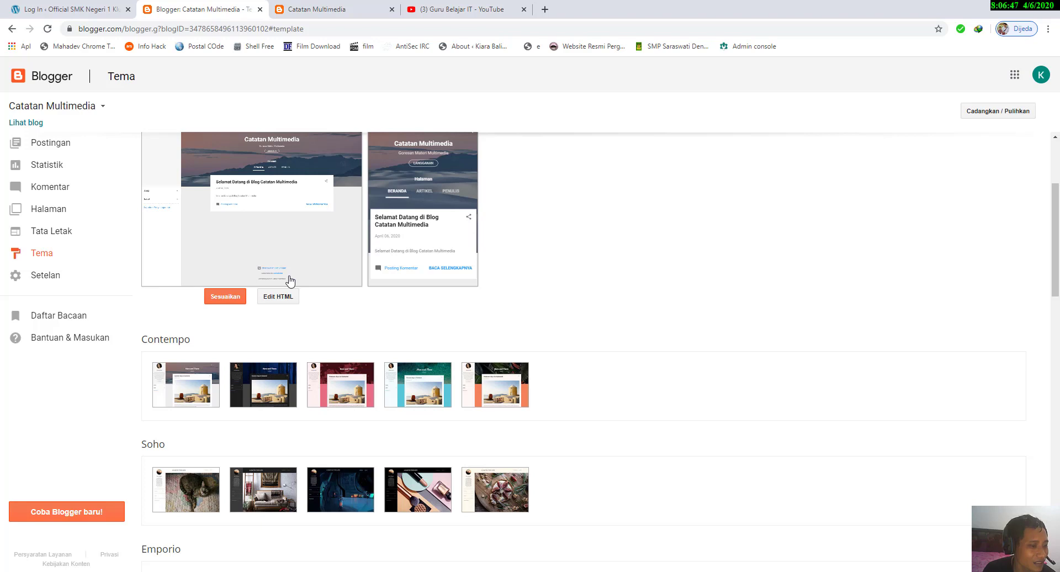
scroll(291, 281, down, 1)
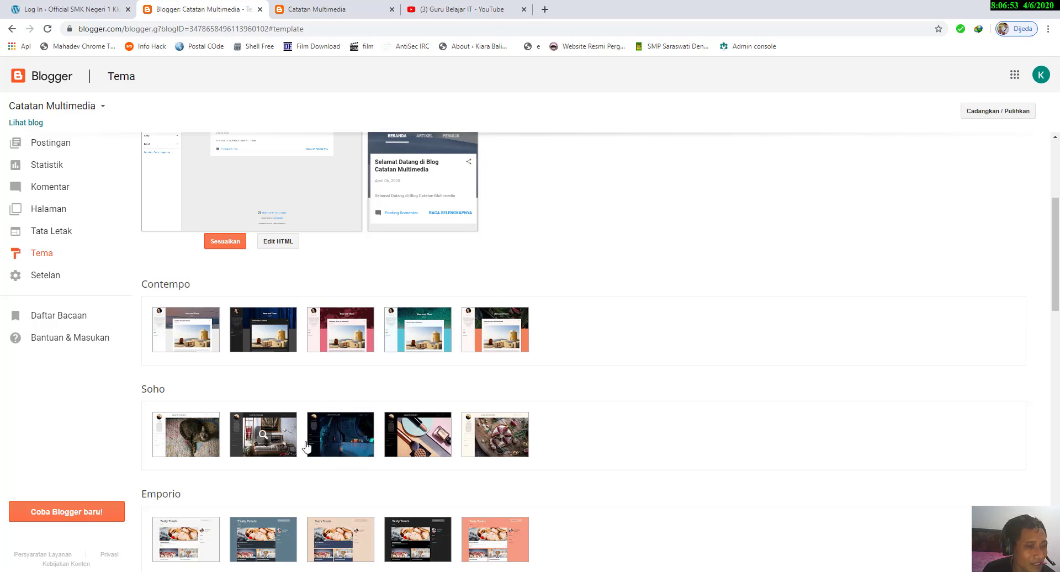
click(510, 445)
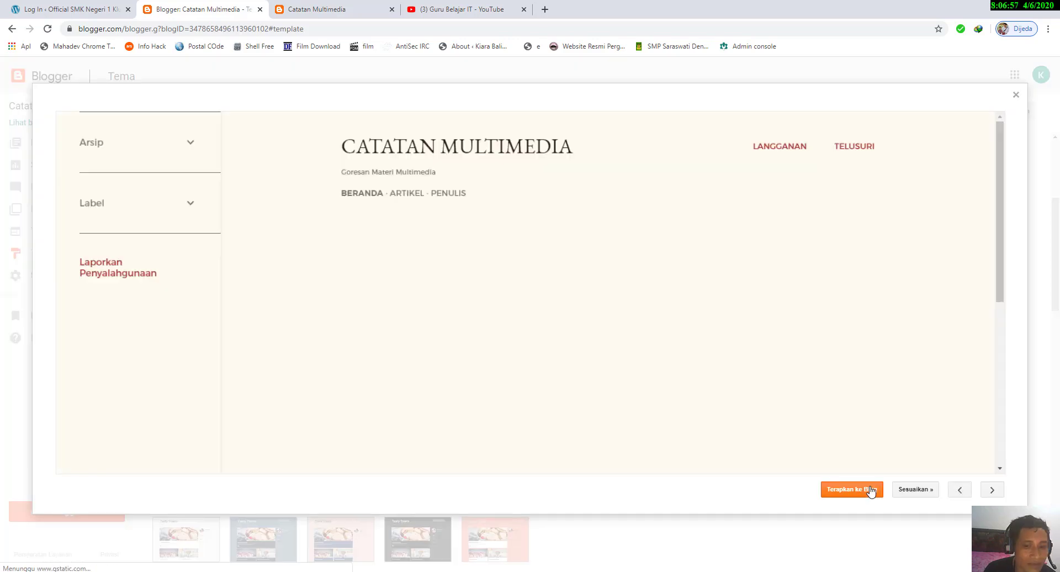
scroll(434, 363, down, 2)
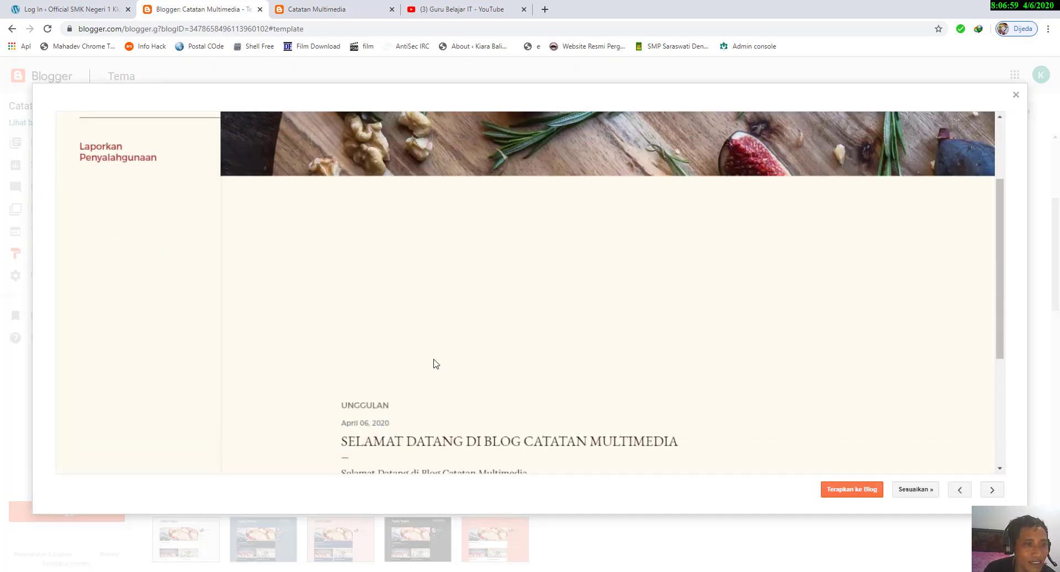
scroll(441, 363, up, 2)
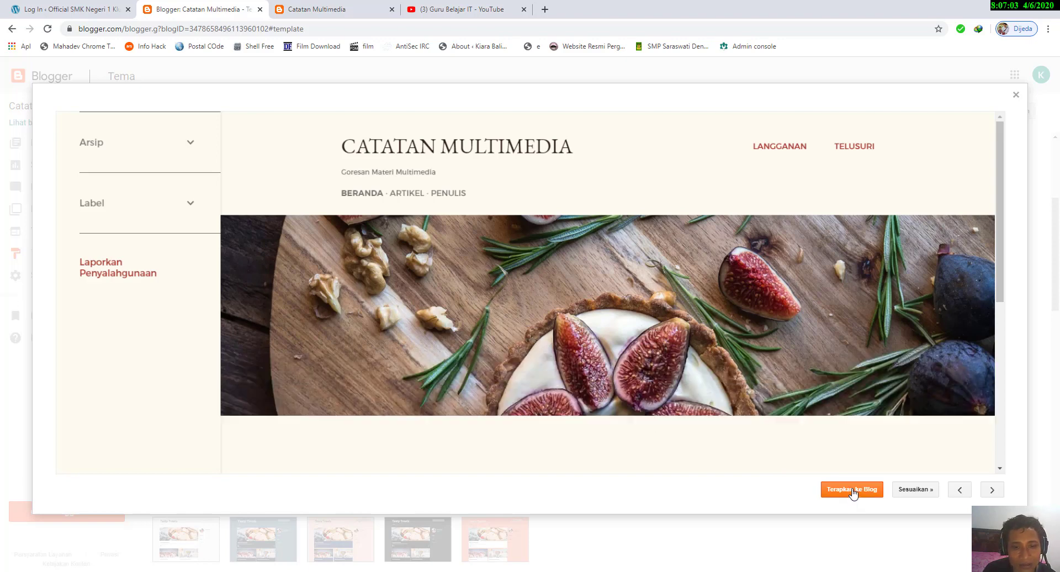
click(852, 491)
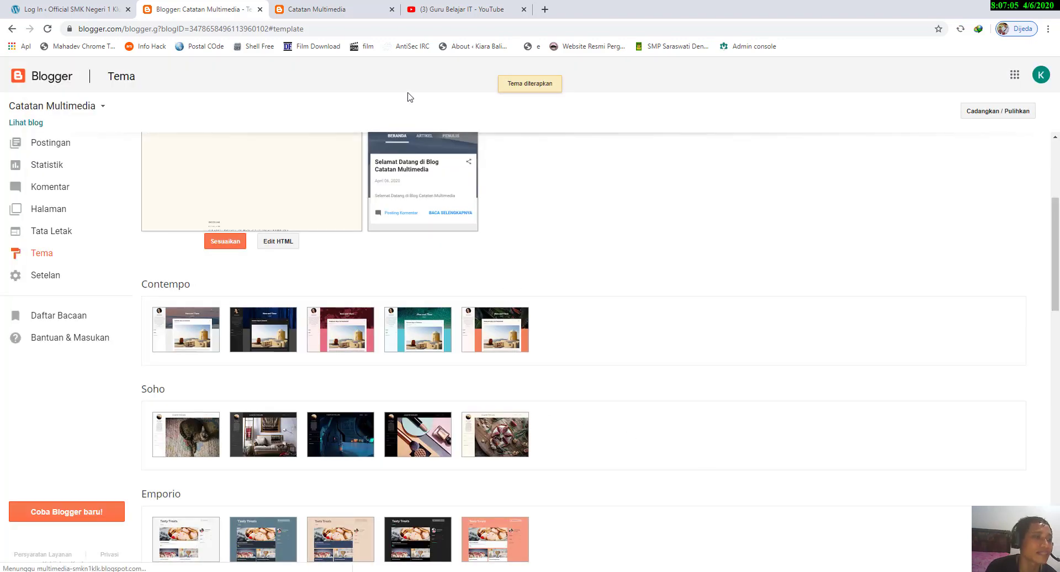
Step: Reload the live blog home page and examine its header image, sidebar and featured post in the Soho theme
click(307, 10)
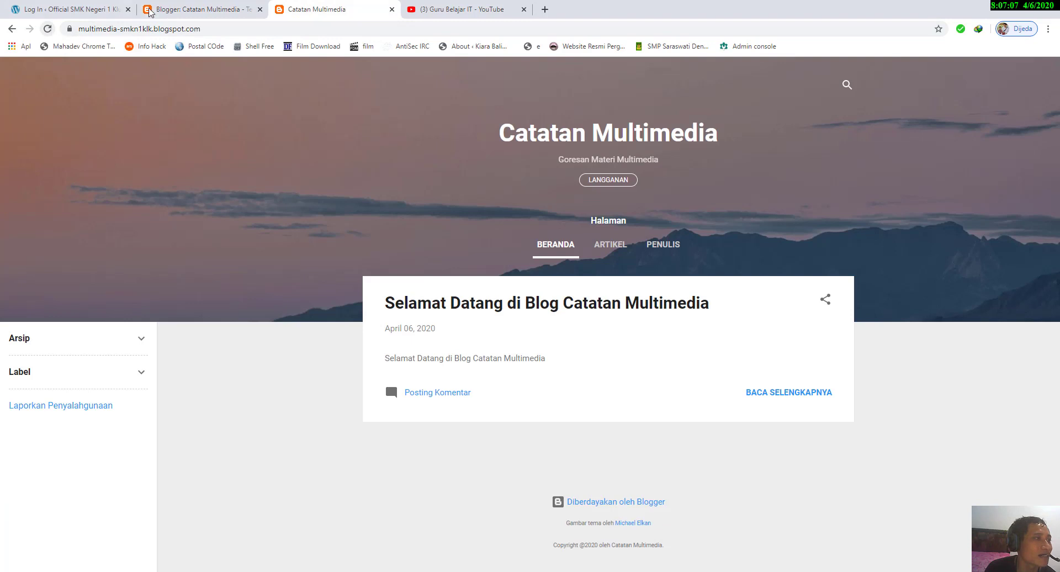
click(149, 11)
click(331, 10)
click(47, 29)
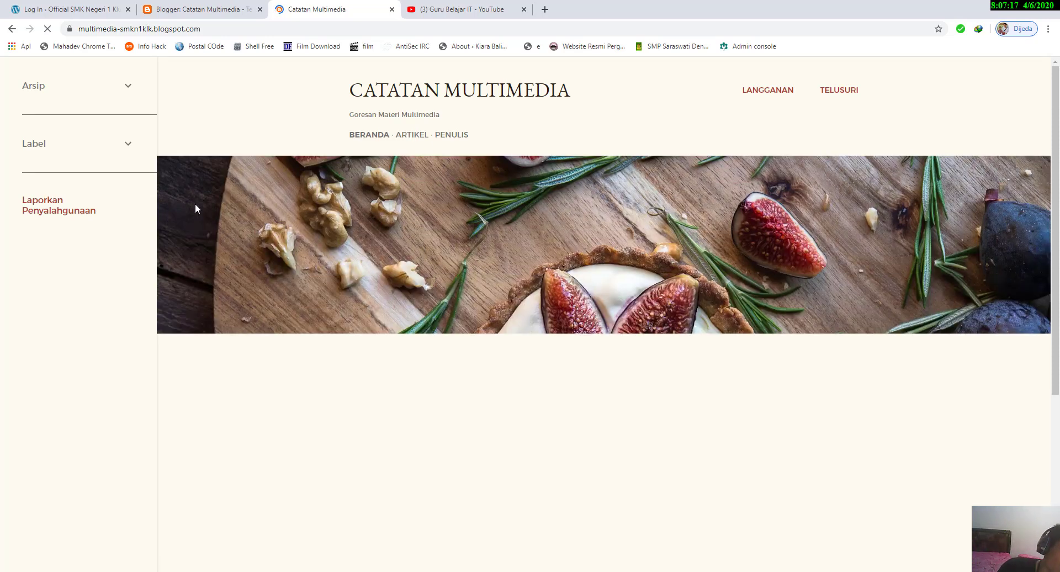
scroll(194, 203, down, 2)
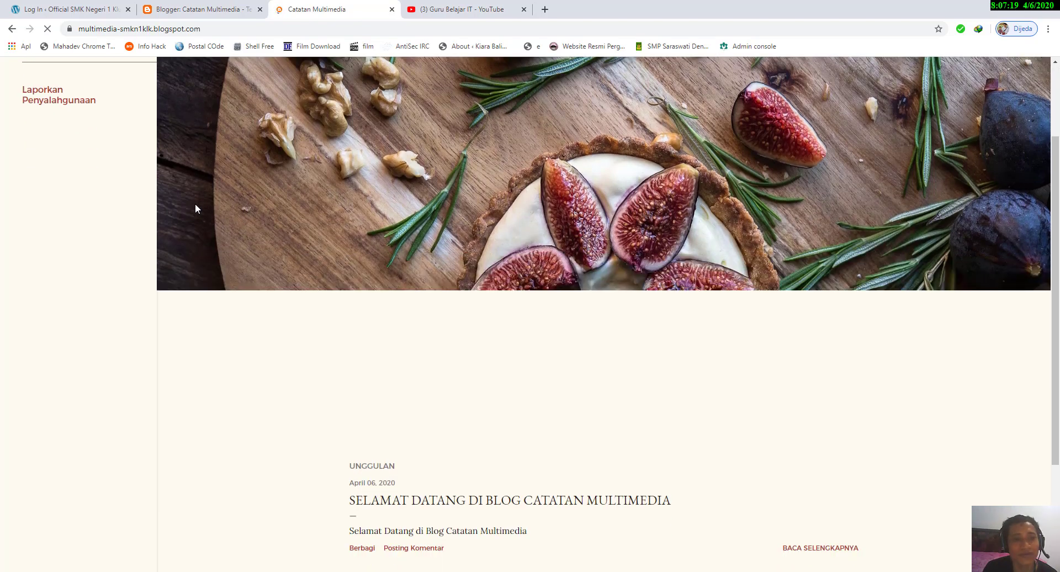
scroll(442, 175, up, 3)
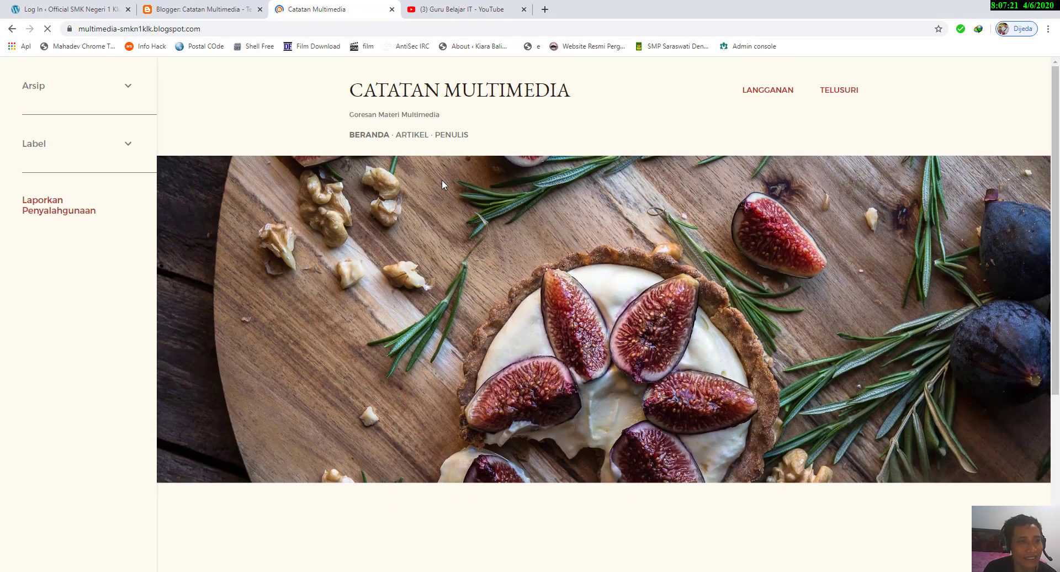
scroll(442, 180, down, 2)
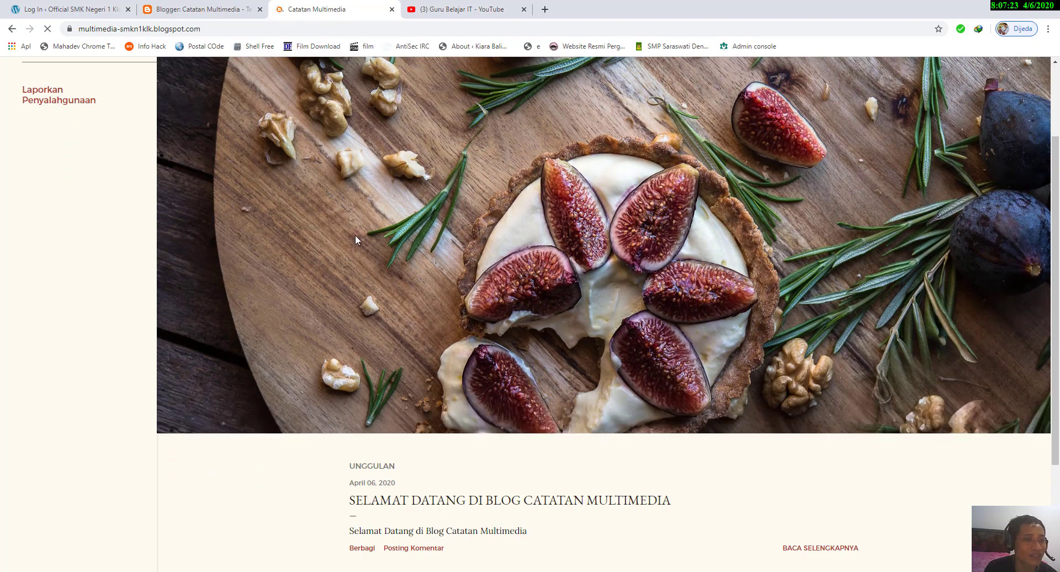
scroll(448, 223, up, 3)
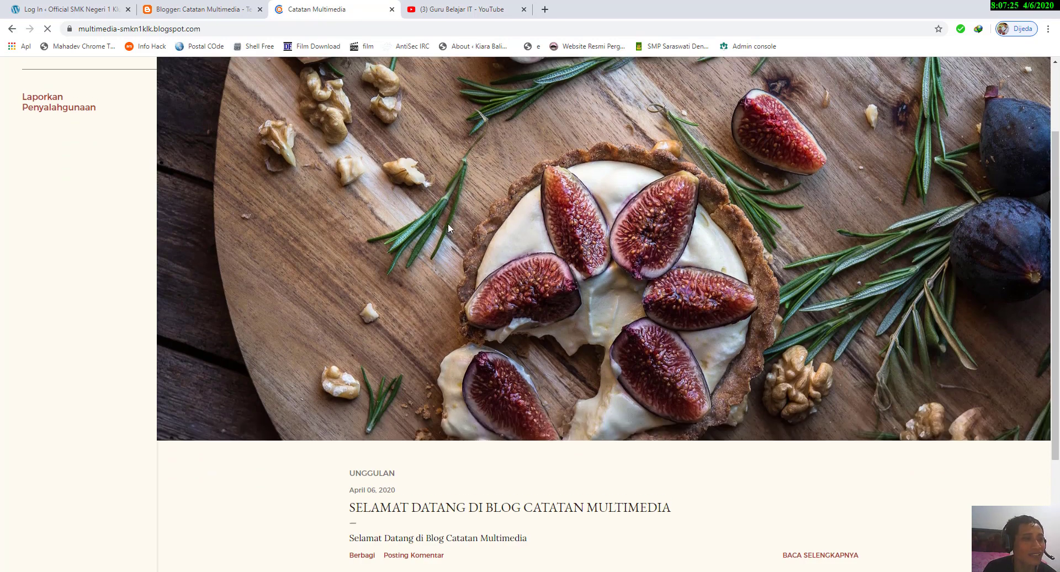
Step: Compare the desktop and mobile previews on the Tema page with the live blog home page
click(198, 9)
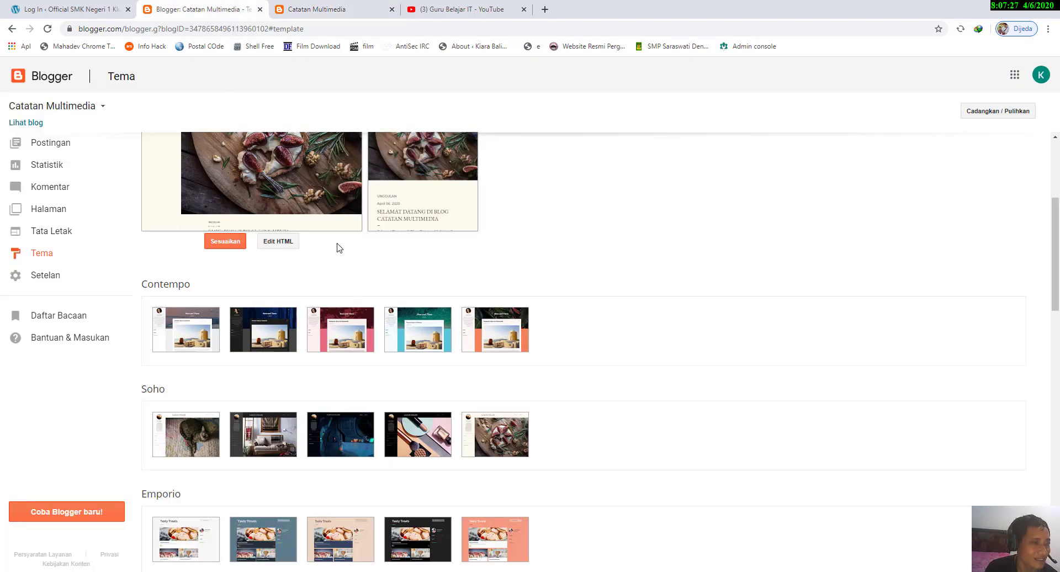
scroll(340, 247, up, 4)
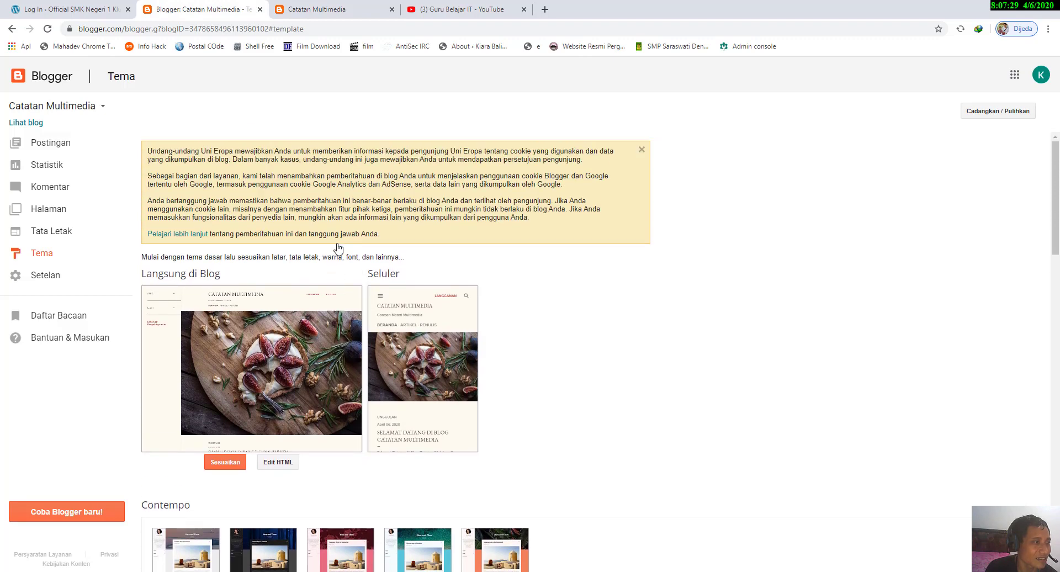
scroll(337, 246, down, 1)
scroll(336, 246, up, 1)
click(318, 9)
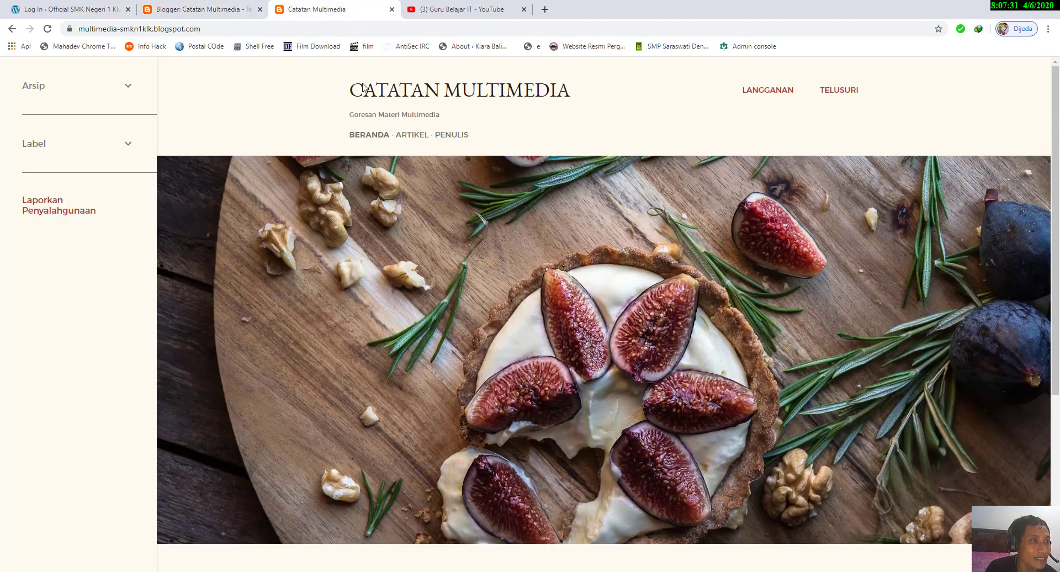
click(227, 7)
Step: Open the current theme's HTML code, inspect the list of widgets to jump to, and return to the Tema page
scroll(289, 361, down, 3)
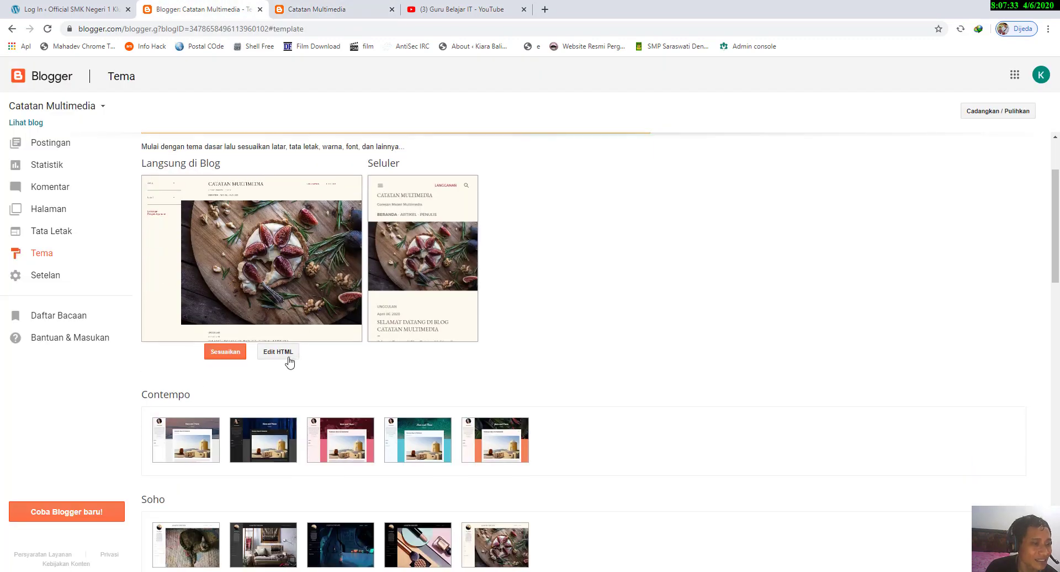
click(283, 353)
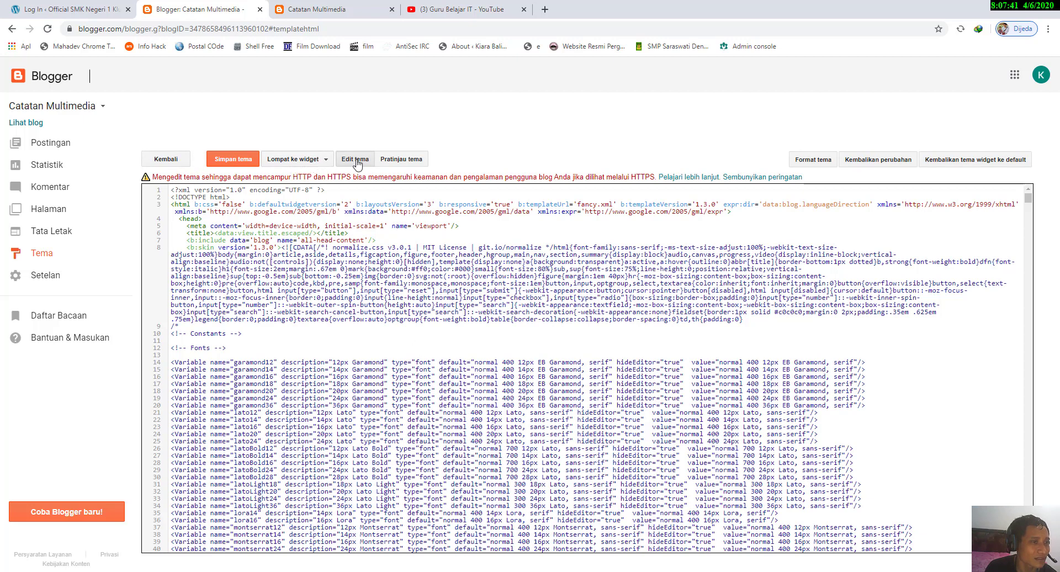
click(303, 161)
click(345, 160)
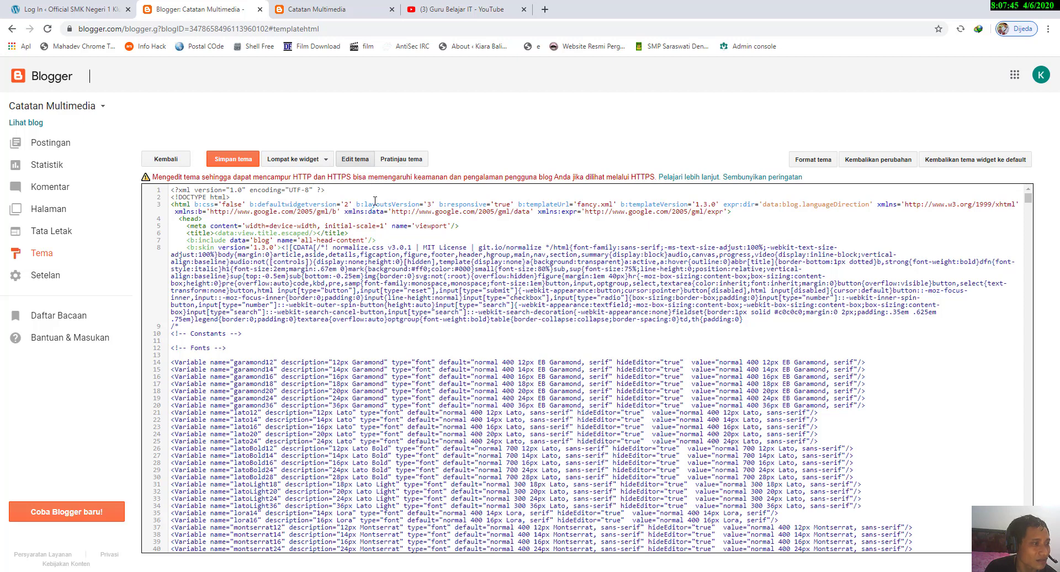
click(301, 166)
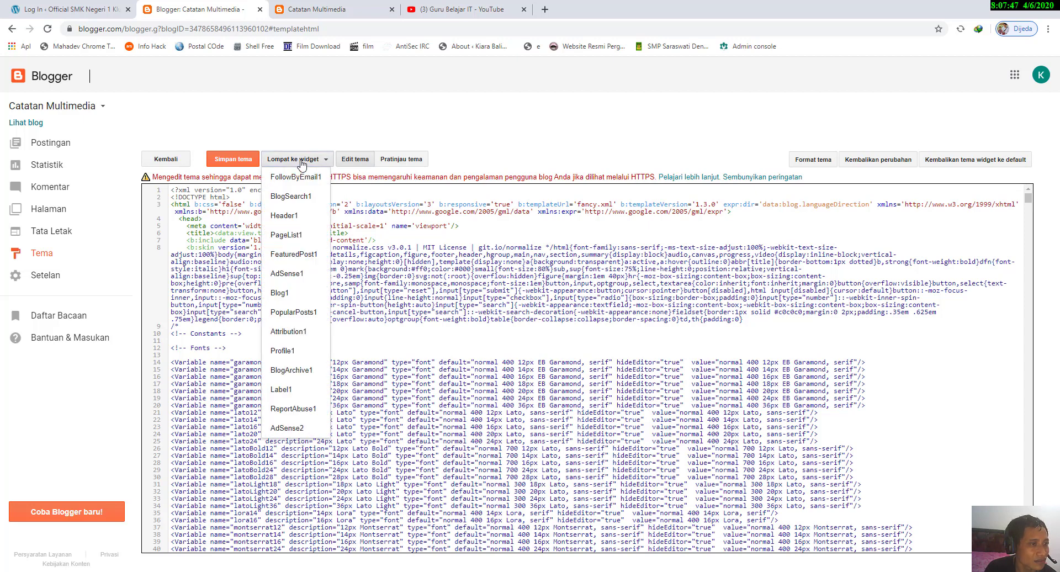
click(360, 160)
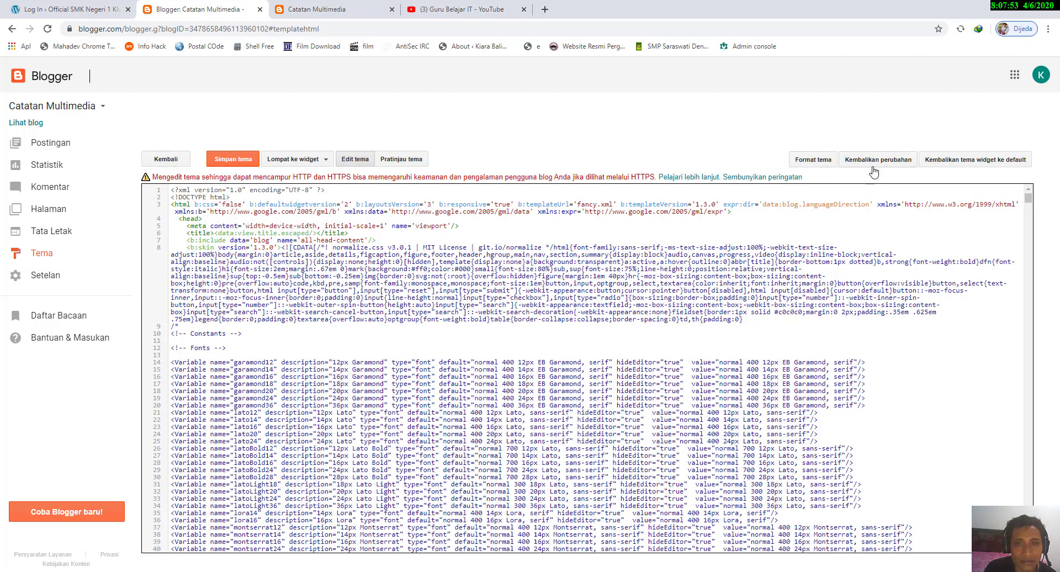
click(168, 159)
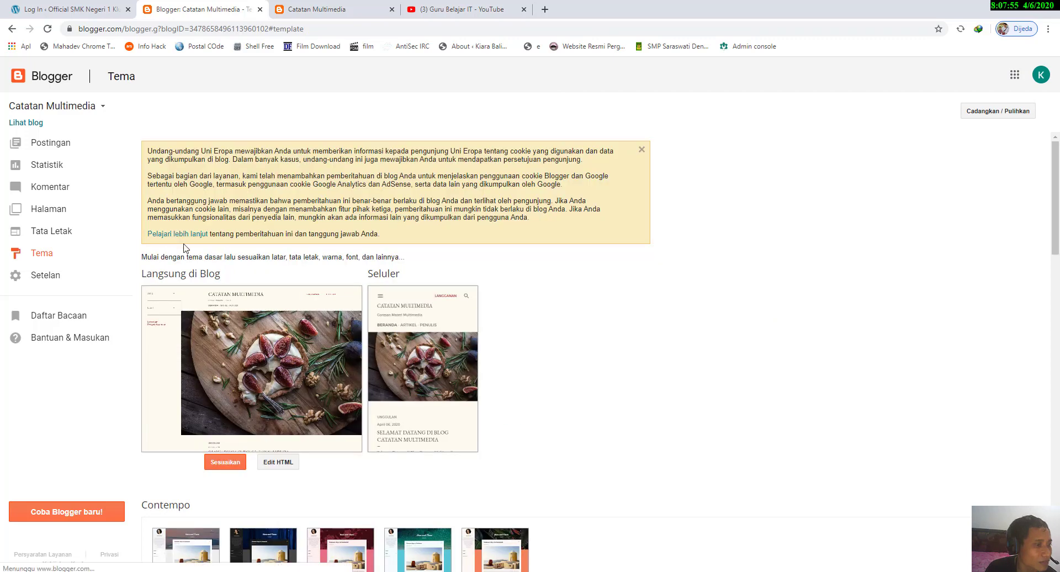
Step: Open the theme designer for the current Soho theme and look over the blog preview
scroll(194, 251, down, 3)
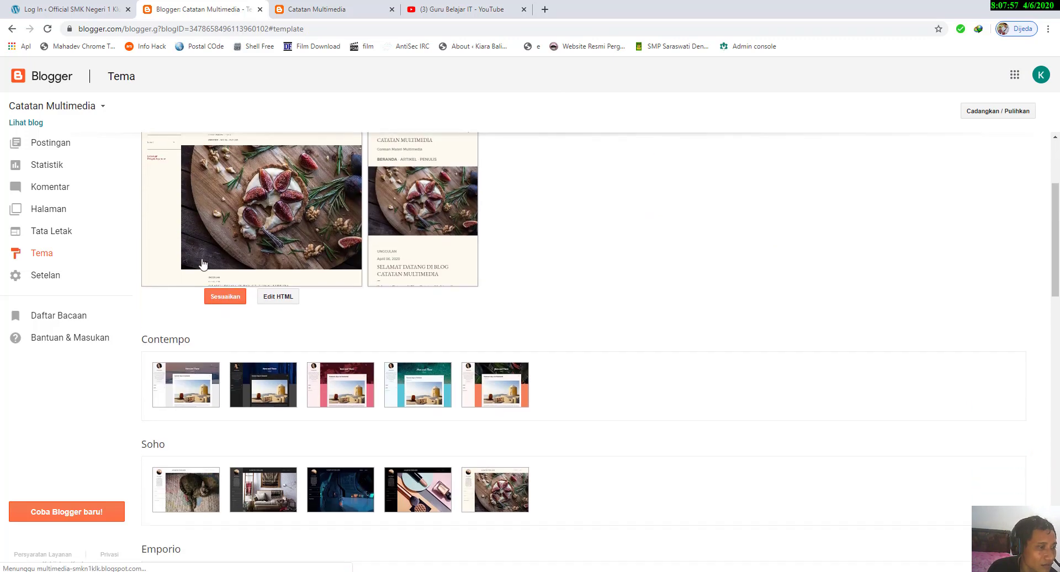
click(225, 298)
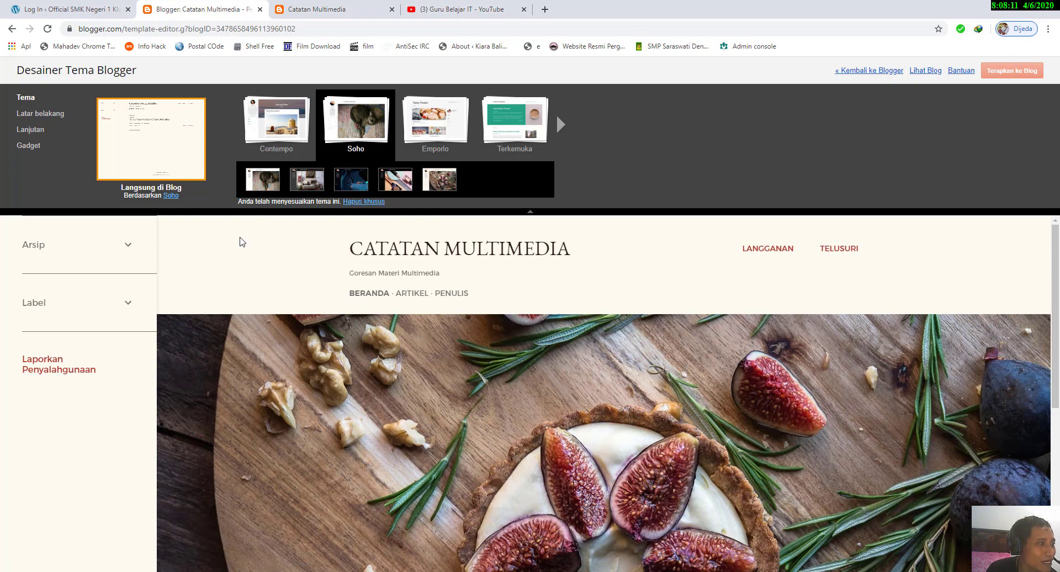
scroll(276, 290, down, 3)
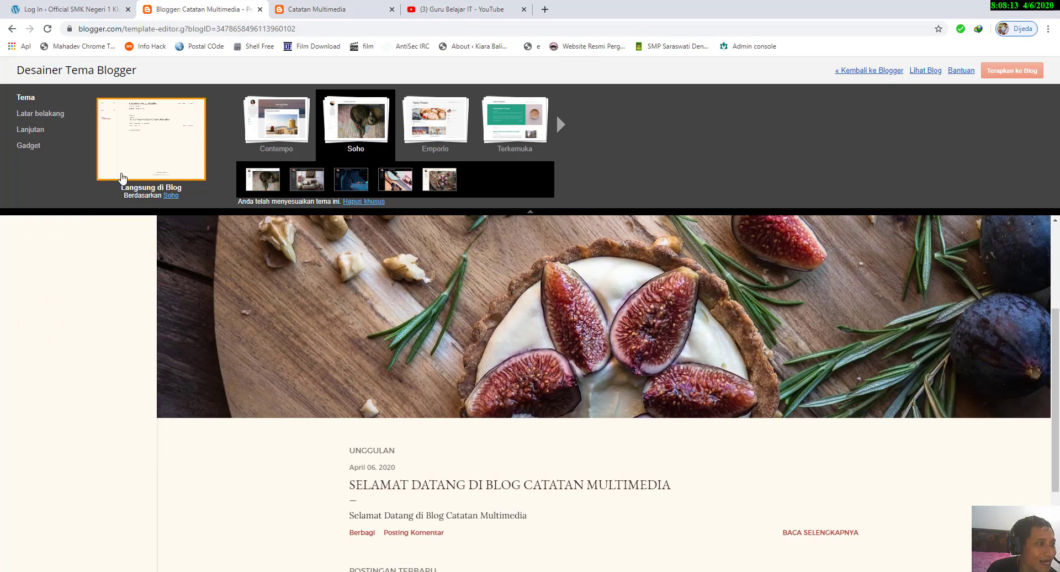
Step: Open the theme's Latar belakang settings, examine the header image in the blog preview, and glance at the background image picker
scroll(199, 297, up, 3)
click(49, 113)
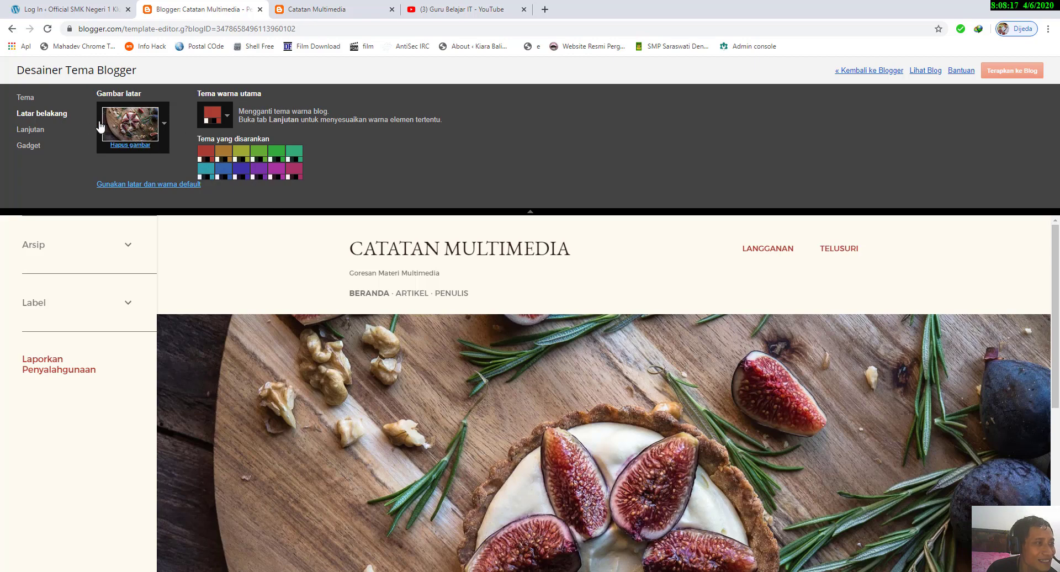
scroll(436, 372, down, 3)
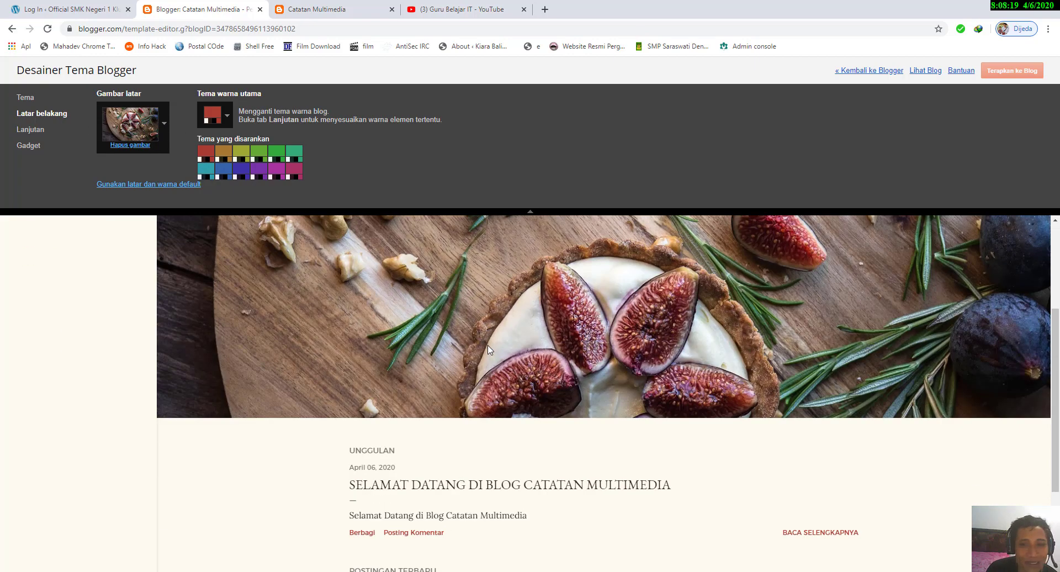
scroll(489, 349, up, 3)
scroll(504, 398, down, 2)
scroll(504, 400, up, 1)
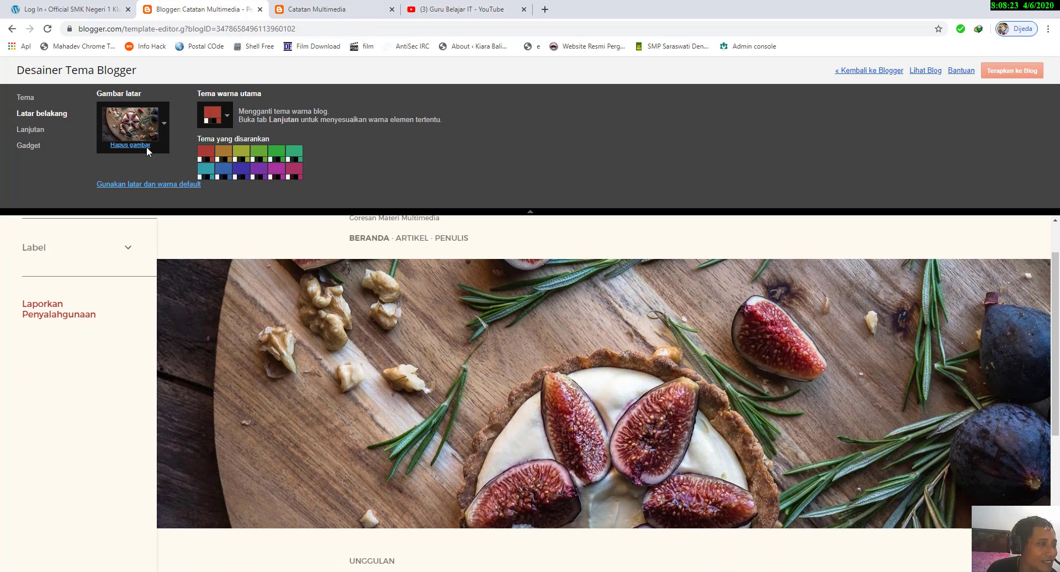
click(163, 126)
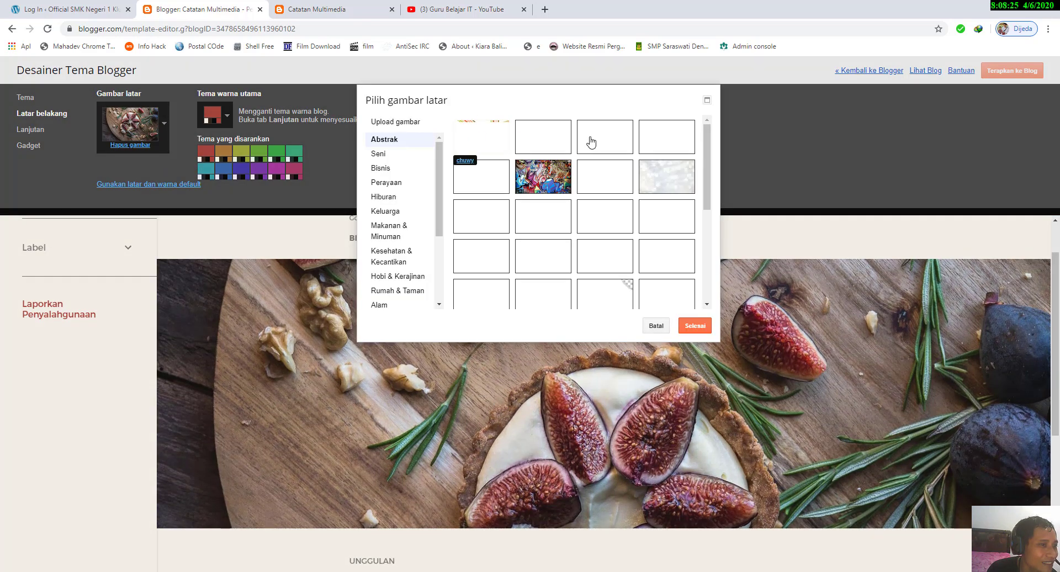
click(656, 325)
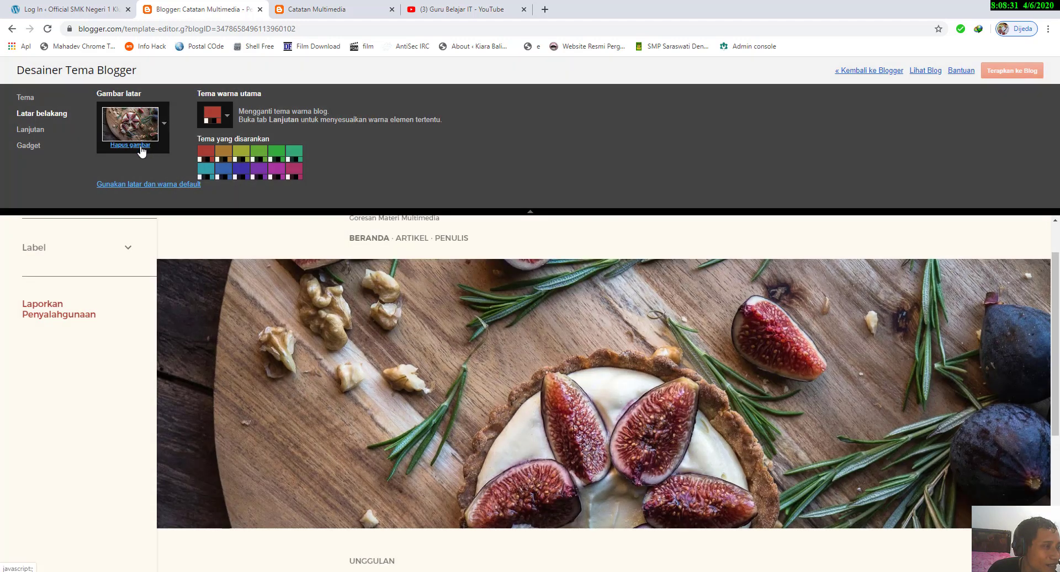
Step: Open the background image picker and browse the images in the Abstrak and Seni categories
click(165, 125)
scroll(530, 223, down, 5)
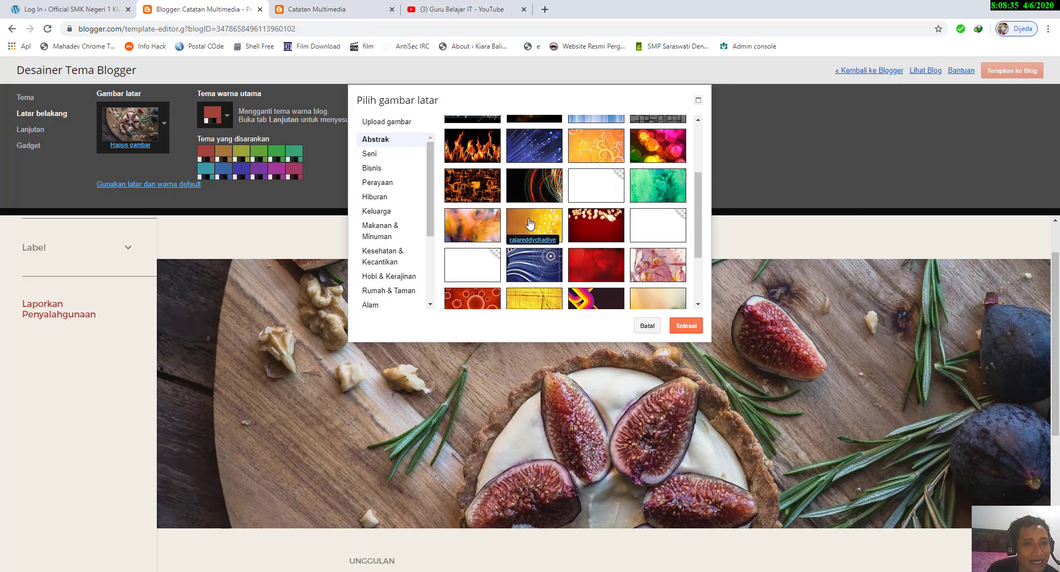
click(370, 153)
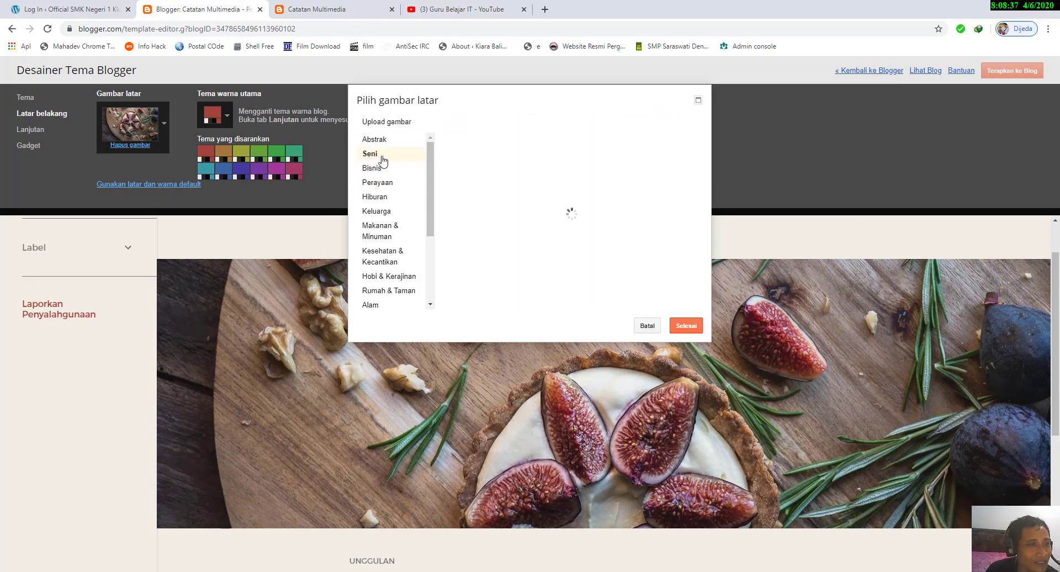
scroll(417, 219, down, 2)
scroll(418, 221, down, 1)
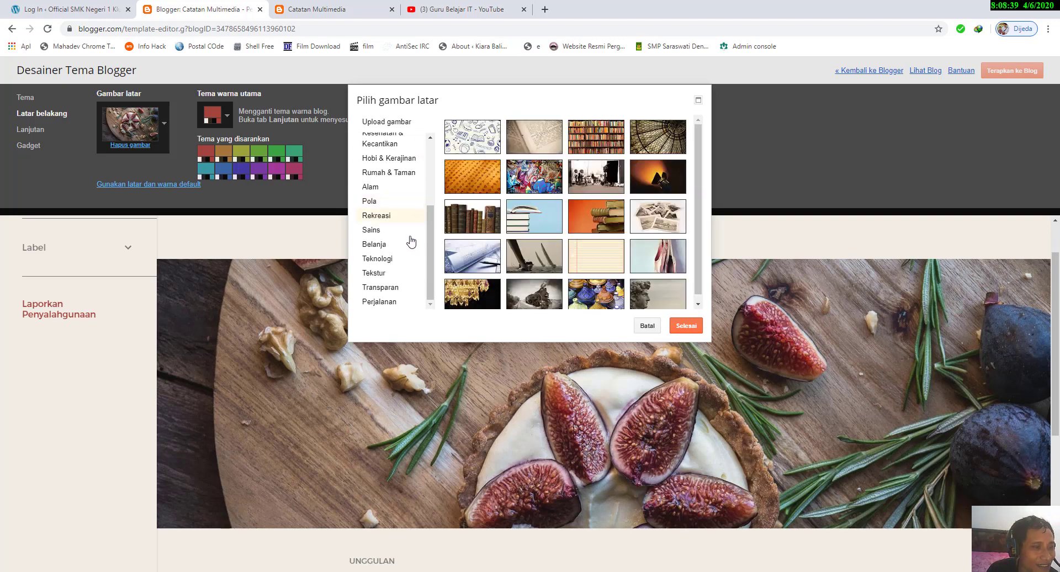
Step: Try the blue waveform and green binary-code images from the Teknologi category as the background
click(415, 259)
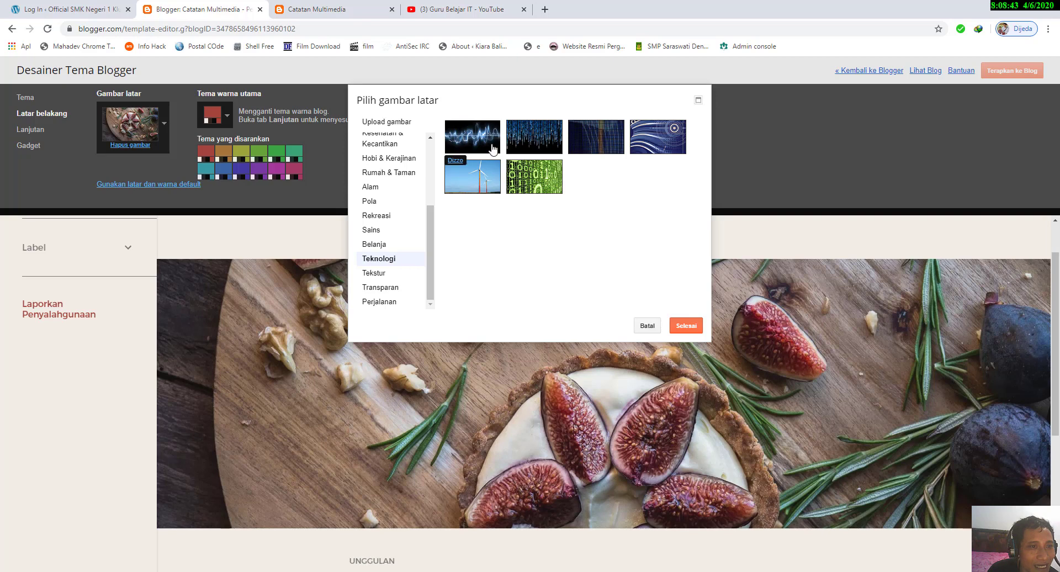
click(469, 142)
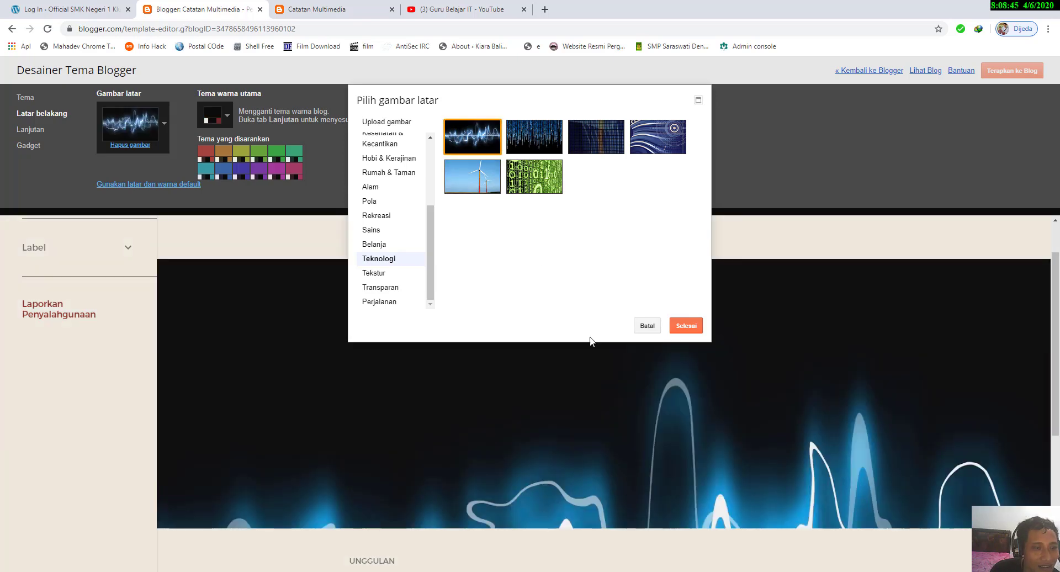
click(534, 185)
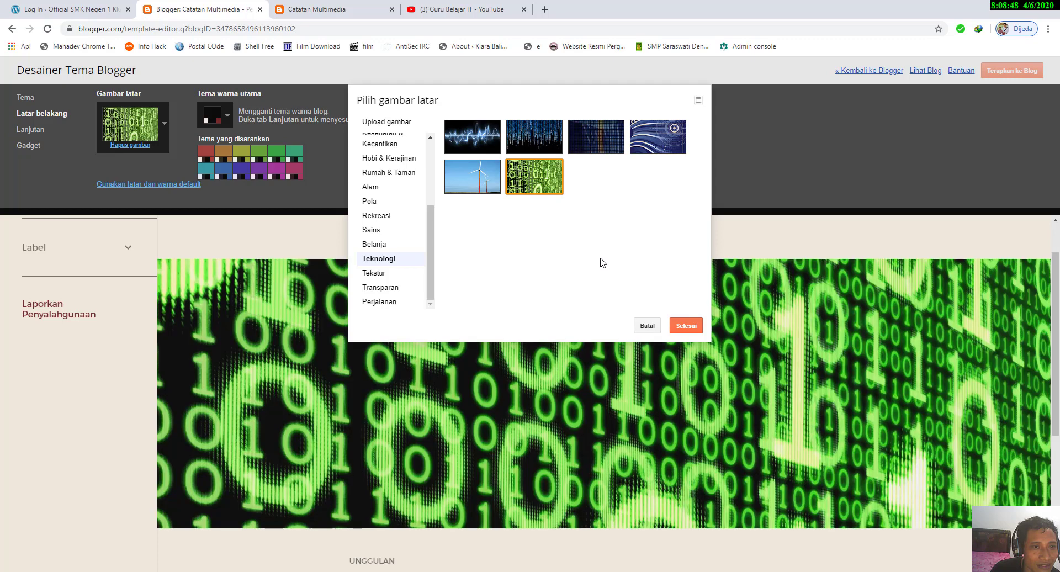
Step: Set the blog's background to the image of Earth seen from space in the Sains category
click(382, 230)
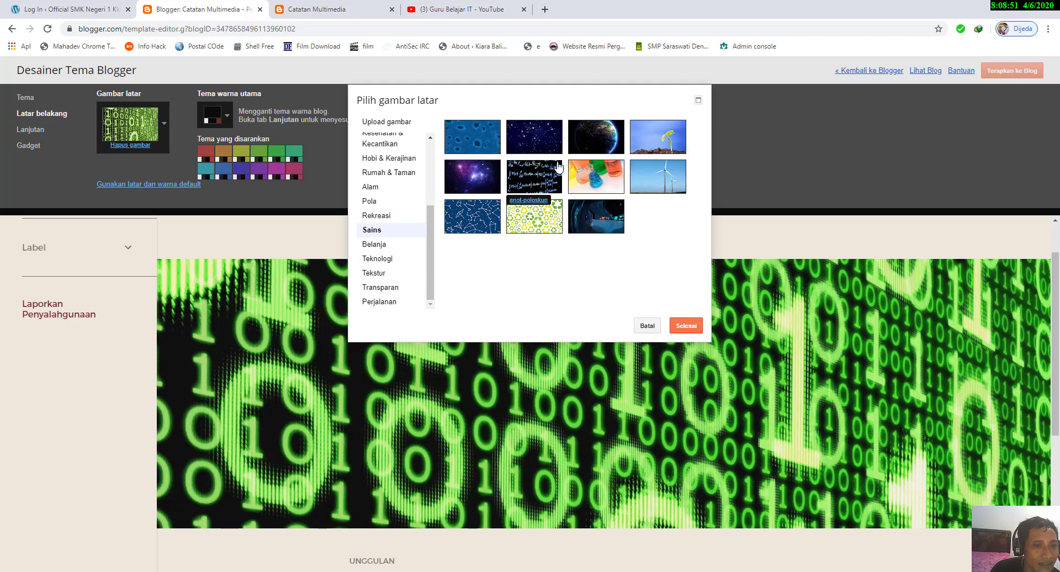
click(576, 148)
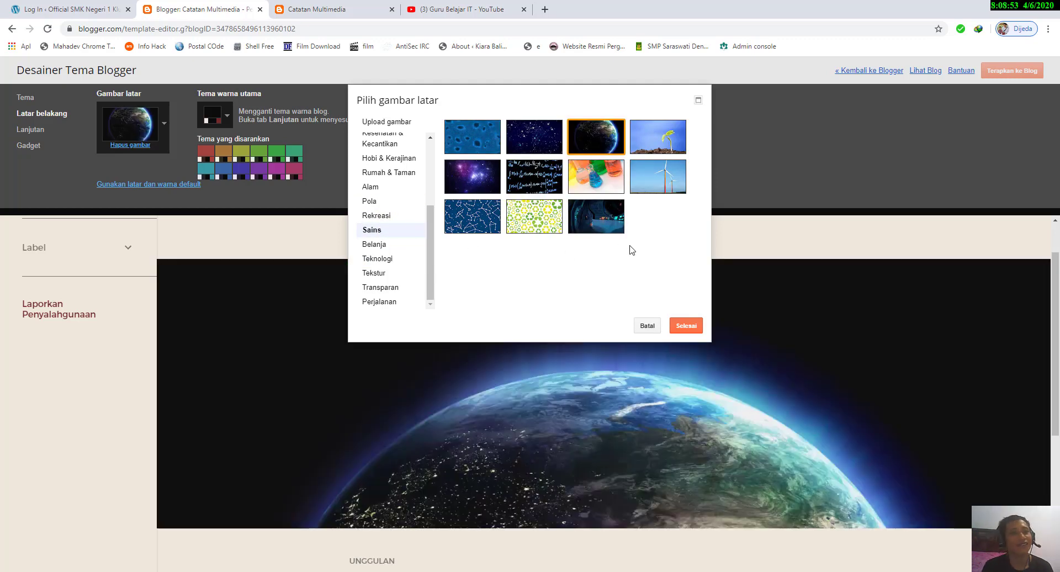
click(683, 326)
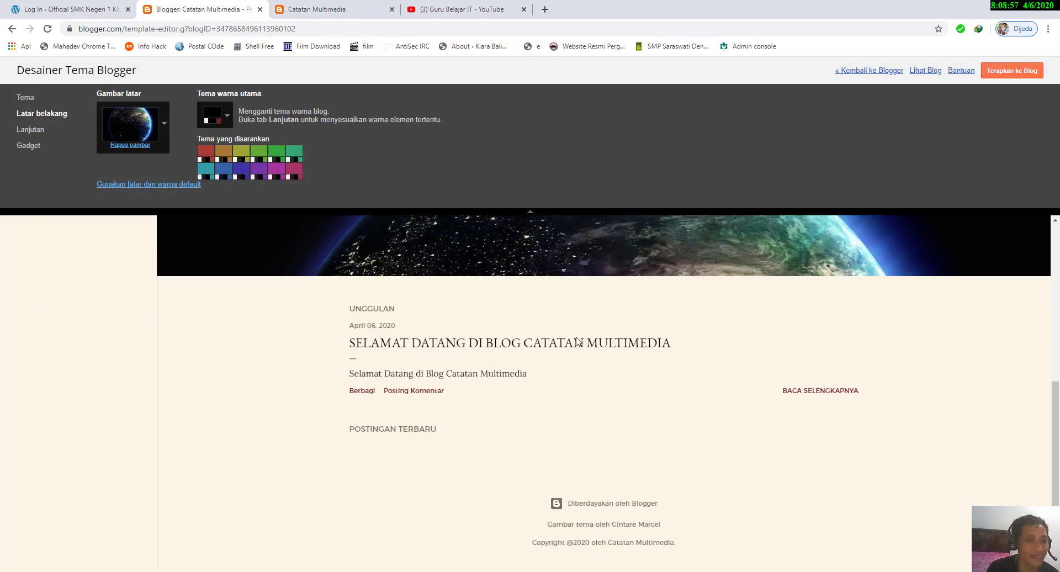
Step: Check the blog preview with the Earth background and apply the customized theme to the blog
scroll(573, 333, down, 4)
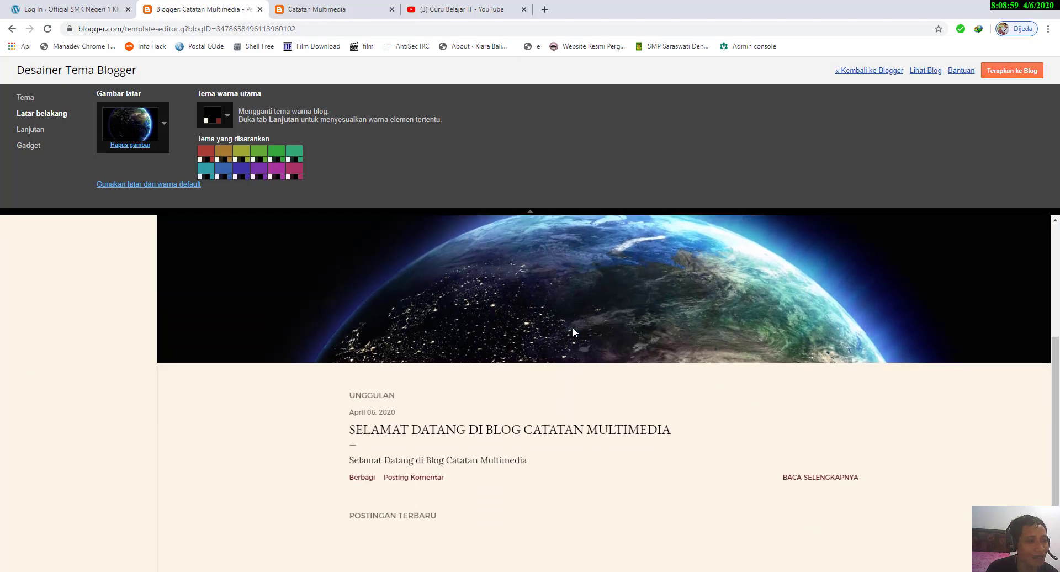
scroll(573, 333, up, 4)
scroll(572, 331, down, 3)
scroll(572, 330, up, 3)
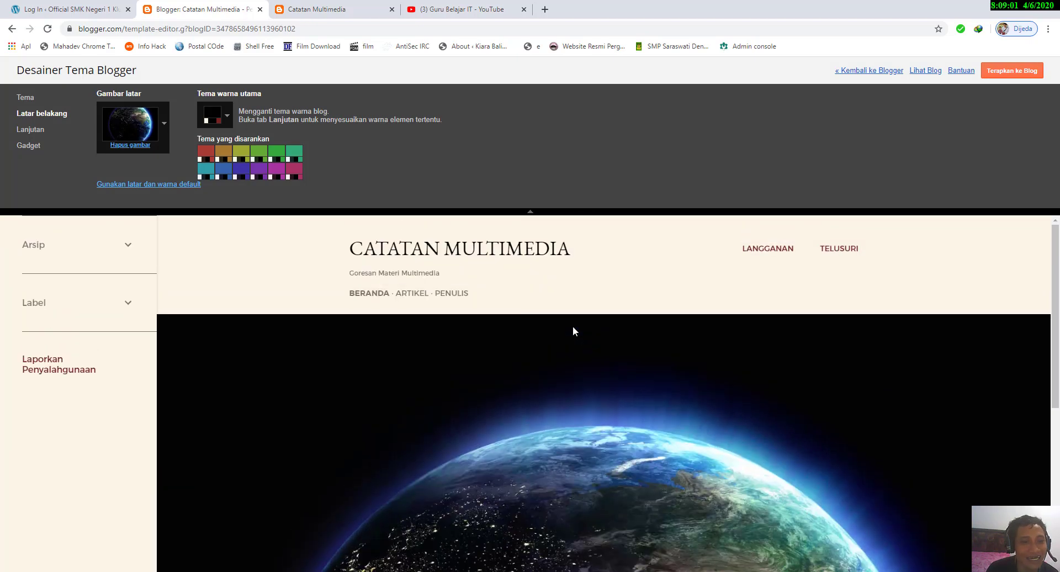
scroll(573, 329, down, 1)
scroll(573, 329, down, 1)
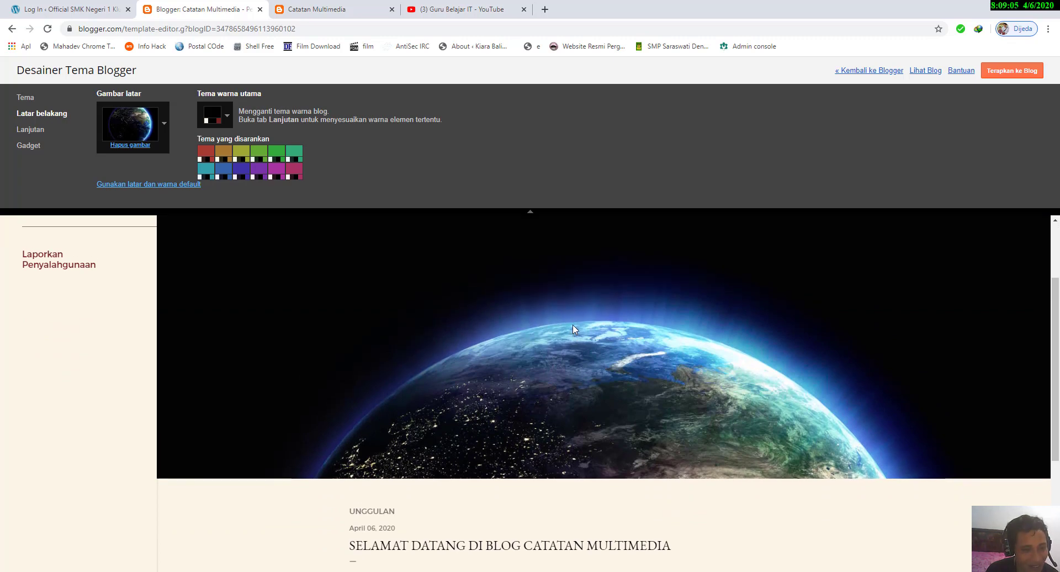
scroll(553, 359, up, 2)
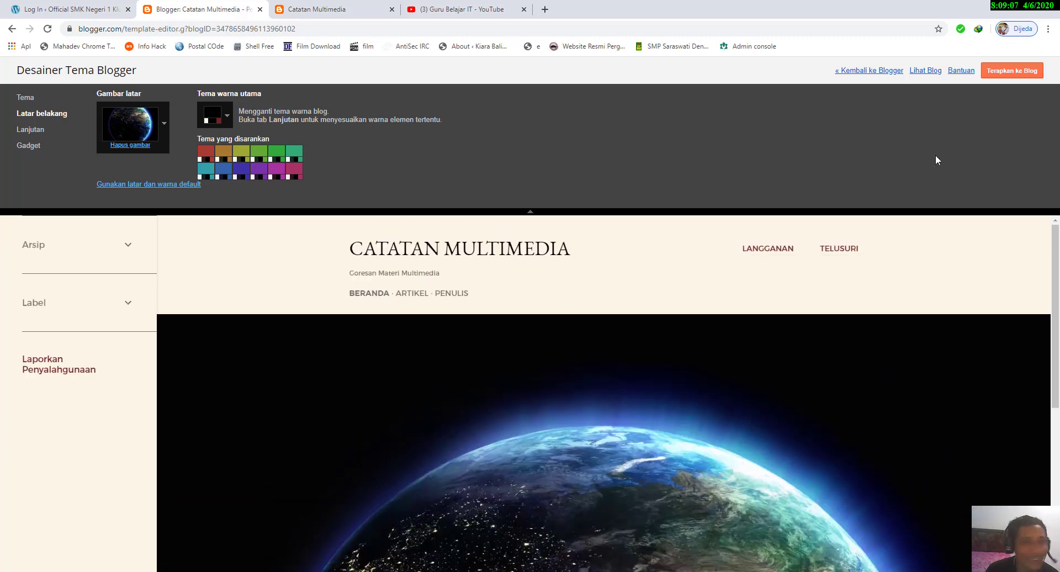
click(1012, 71)
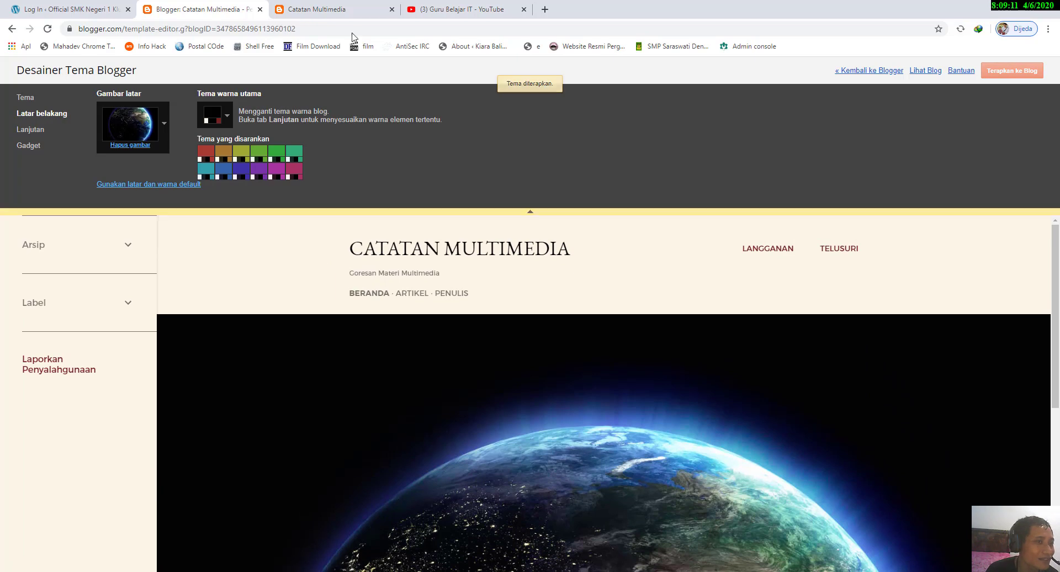
Step: Reload the live blog home page and check its header image
click(356, 9)
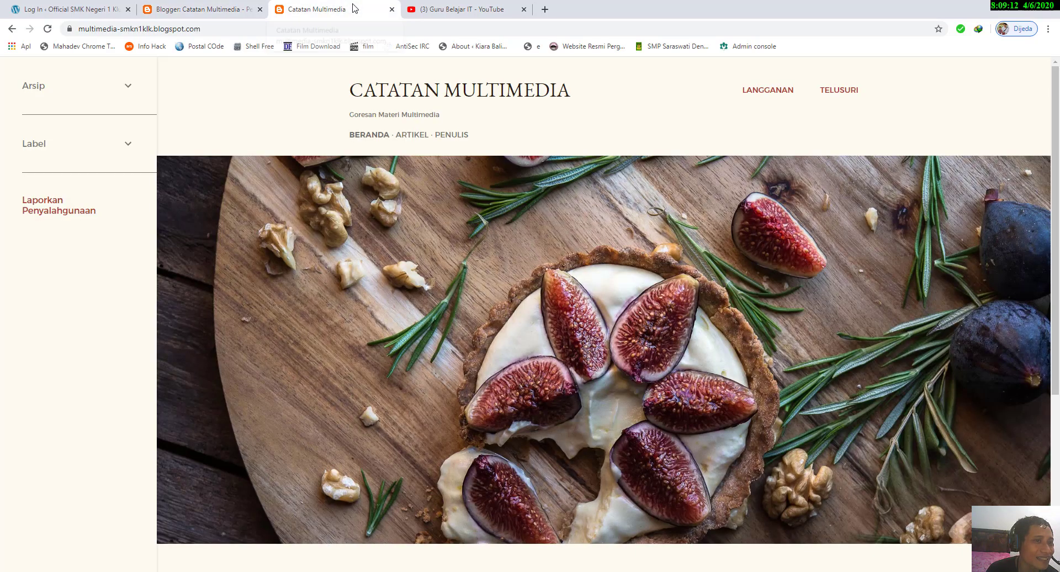
click(48, 29)
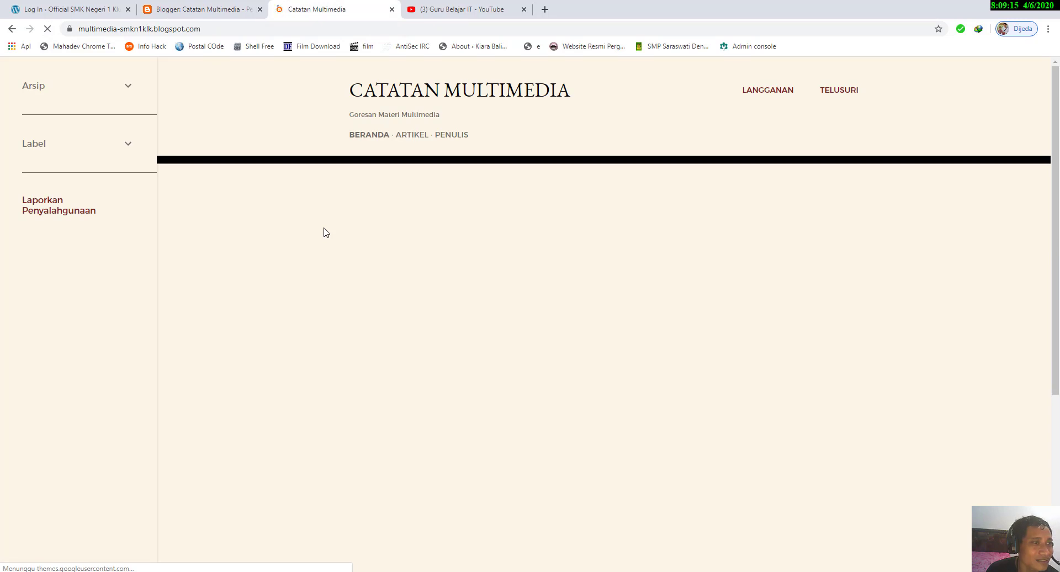
scroll(344, 245, up, 2)
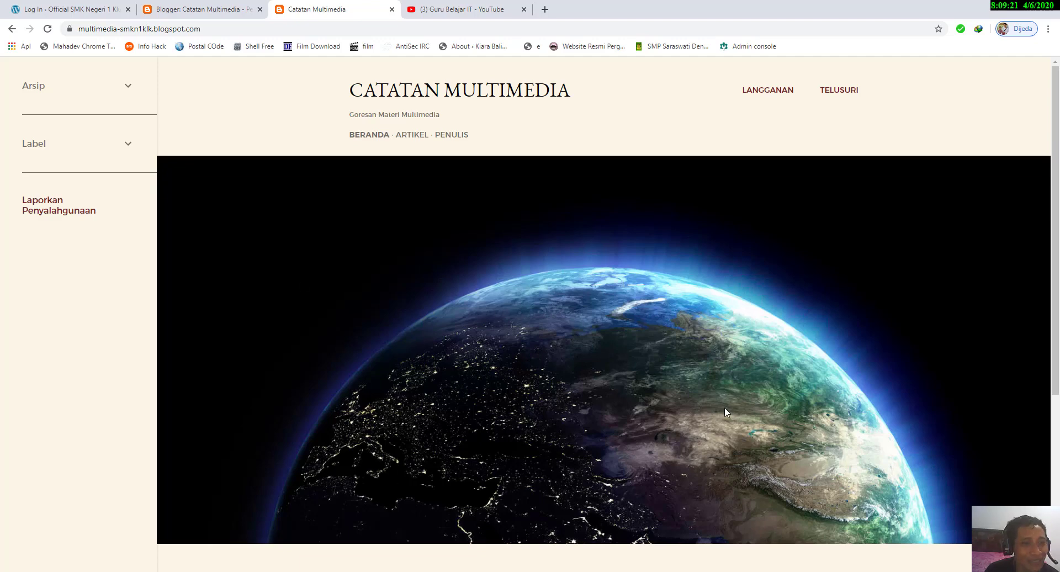
Step: Leave the theme designer and open the blog's basic settings under Setelan
click(197, 12)
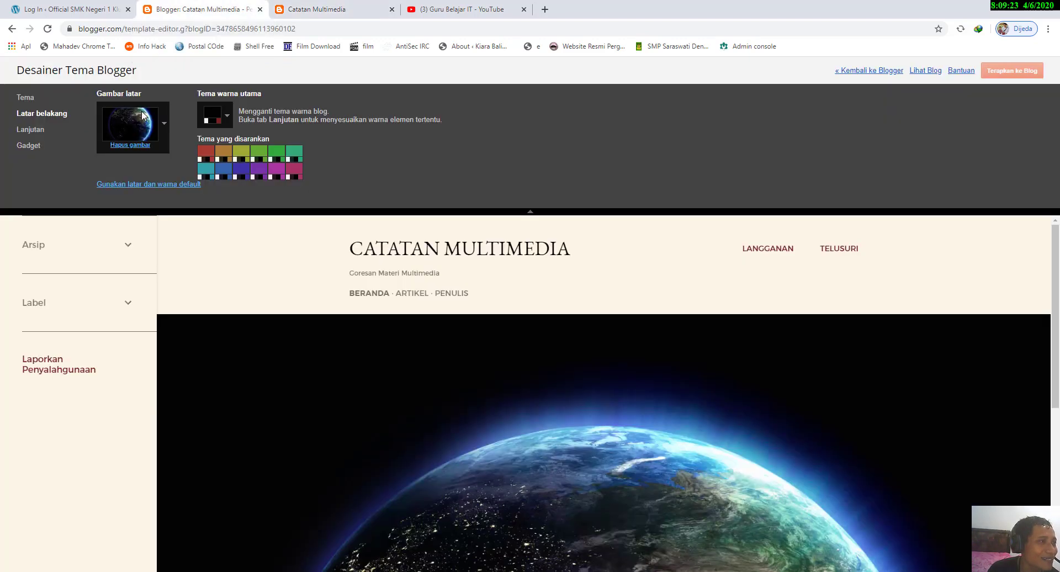
click(871, 72)
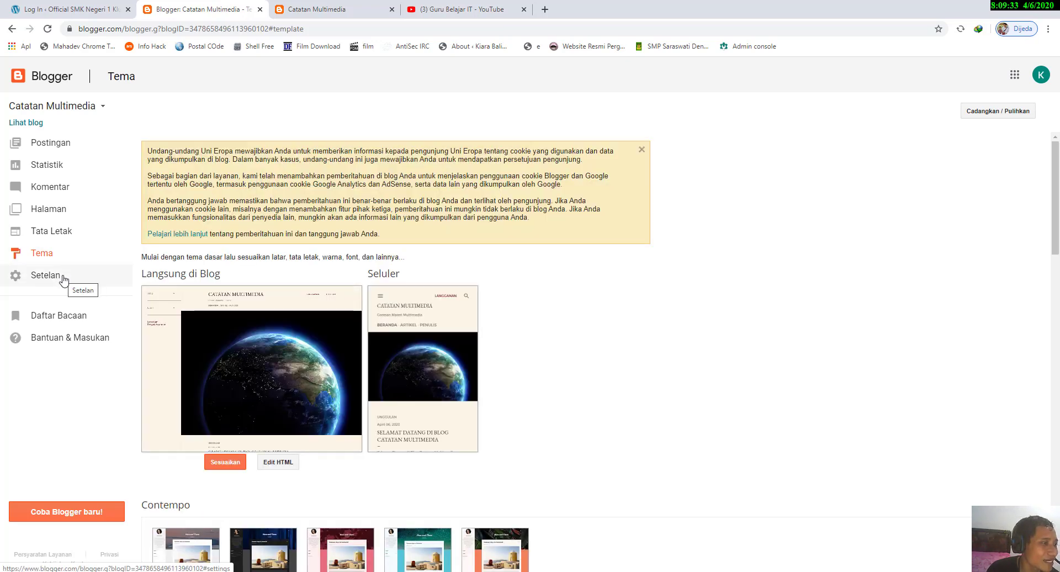
click(63, 280)
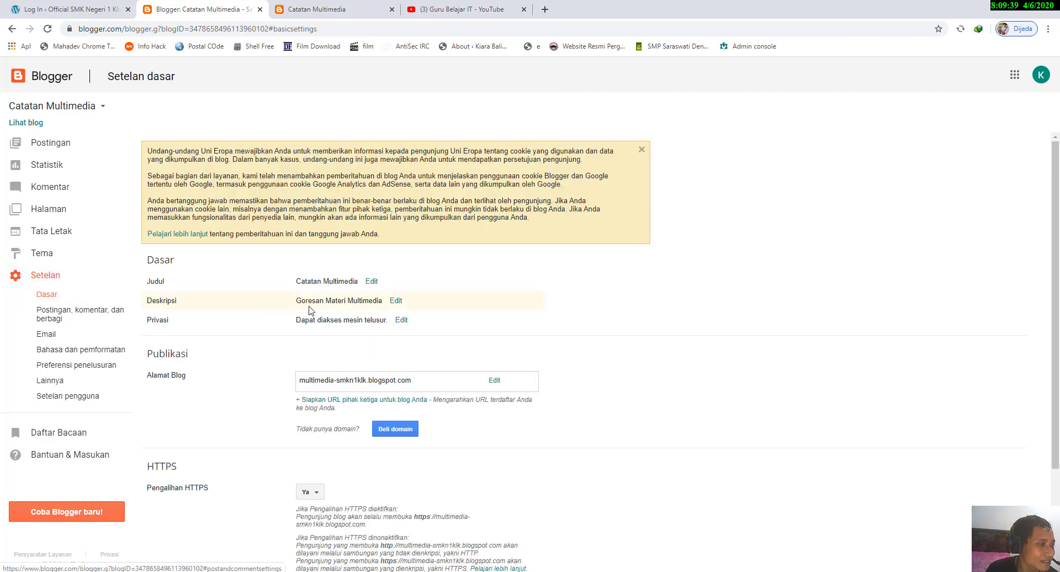
scroll(355, 297, down, 1)
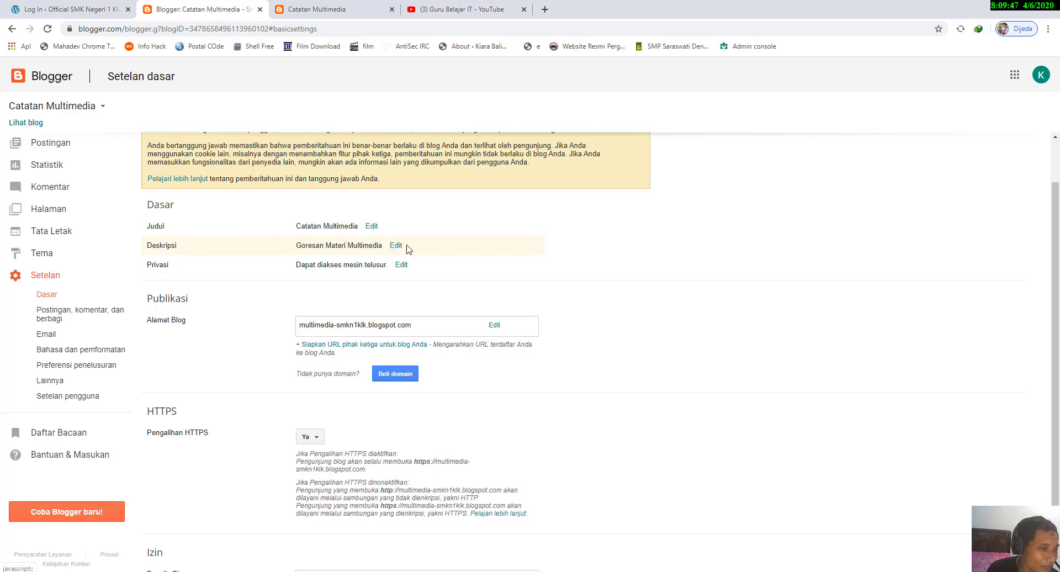
Step: Open the blog title for editing and save it as "Catatan Multimedia"
click(371, 226)
click(390, 234)
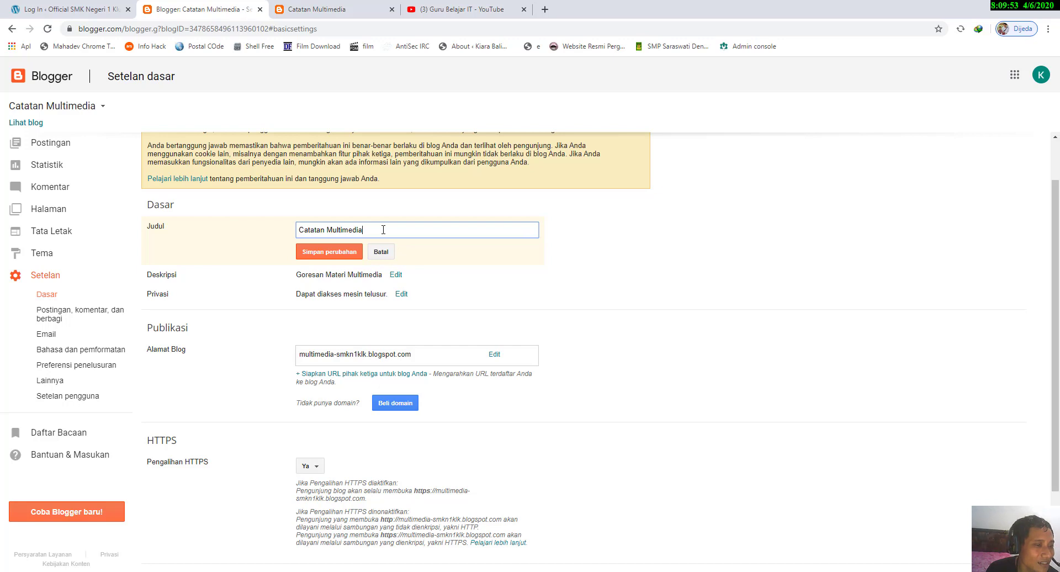
click(332, 256)
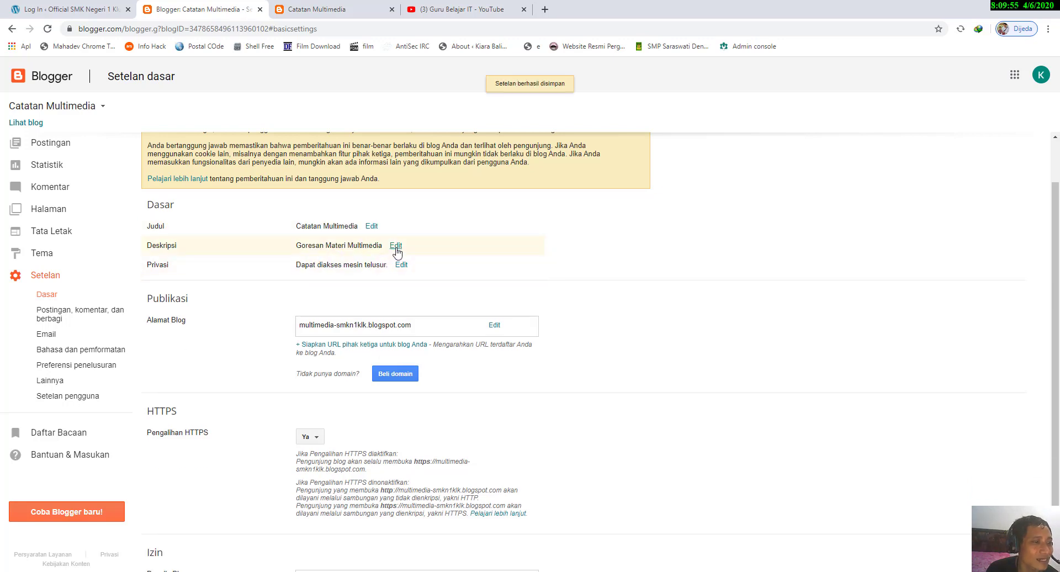
Step: Save the blog description as "Goresan Materi Multimedia" and save the privacy setting that lets search engines find the blog as Ya
click(396, 247)
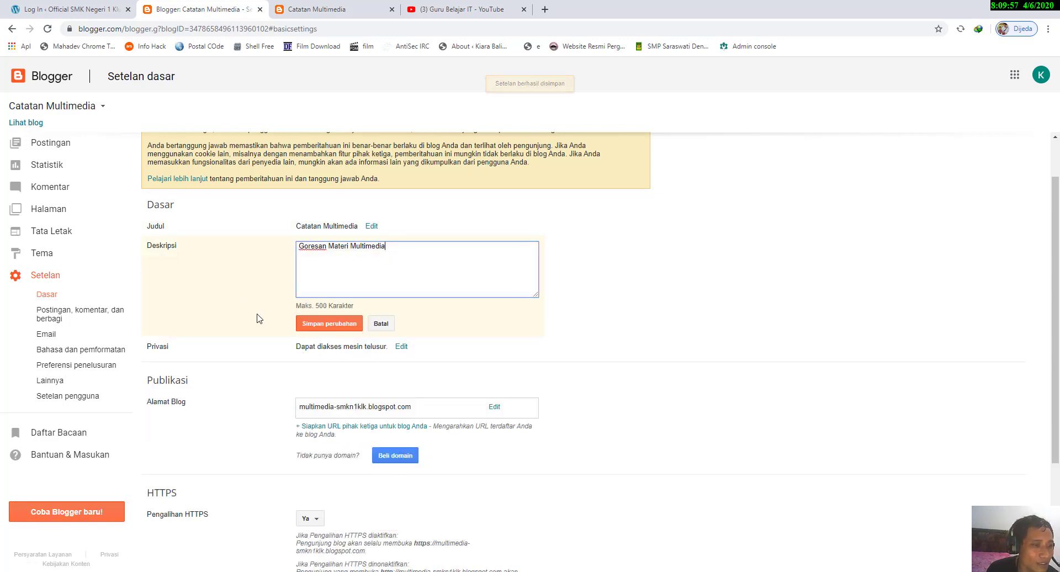
click(337, 324)
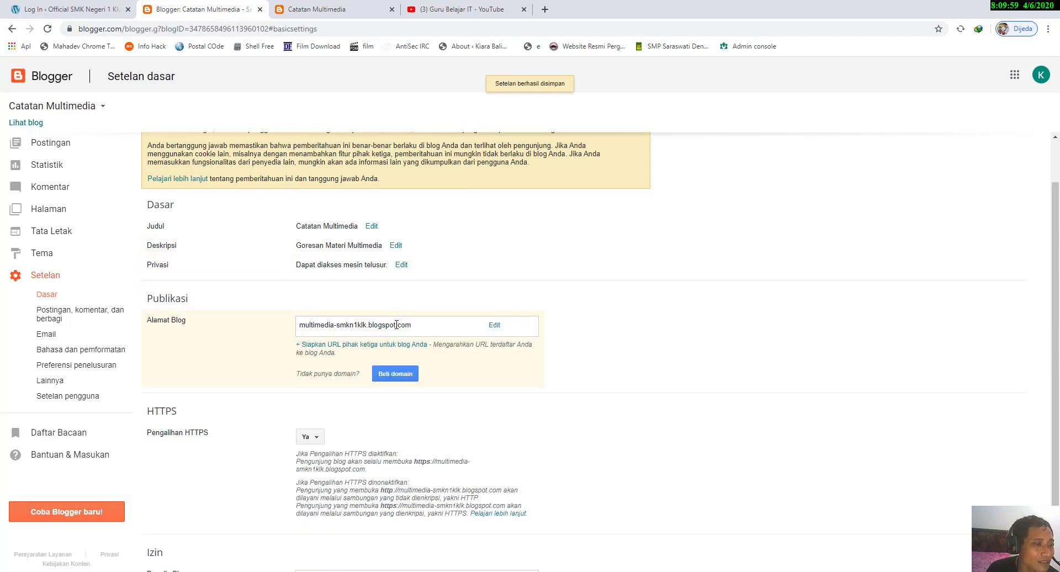
click(402, 265)
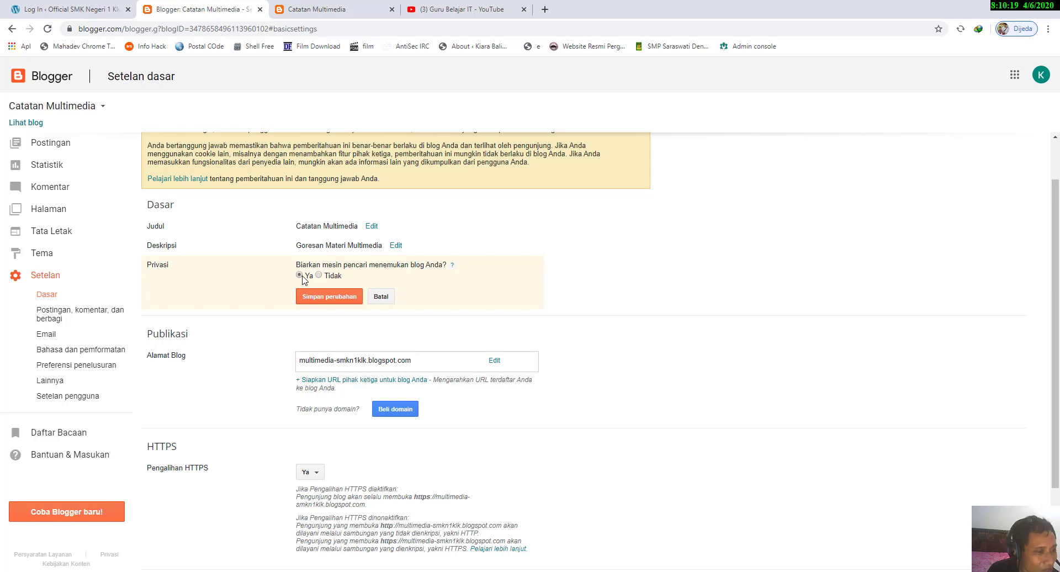
click(329, 296)
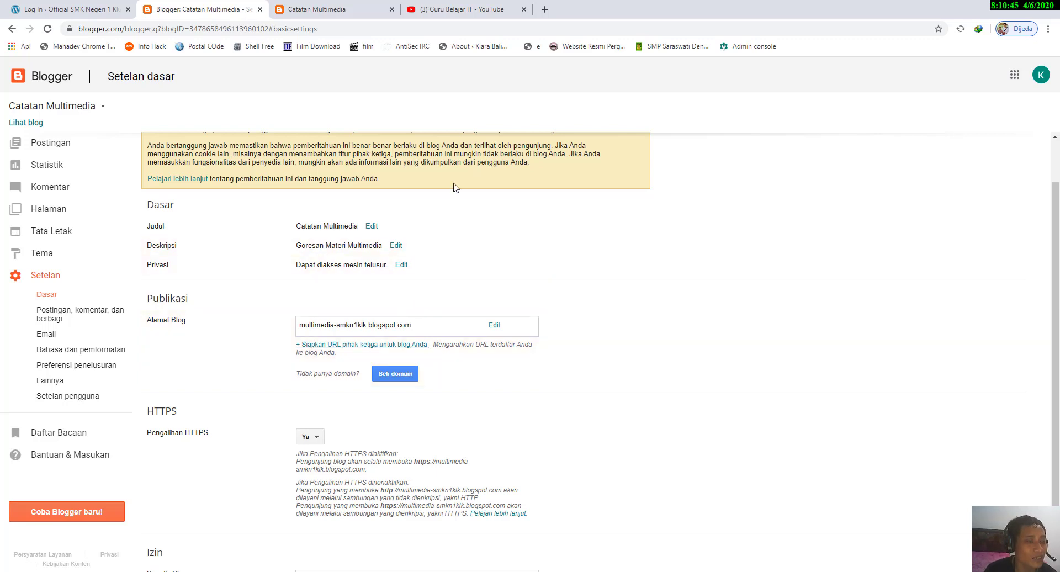
Step: Open the Mata Pelajaran Multimedia SMK blog in a new browser tab and highlight its custom web address
click(545, 9)
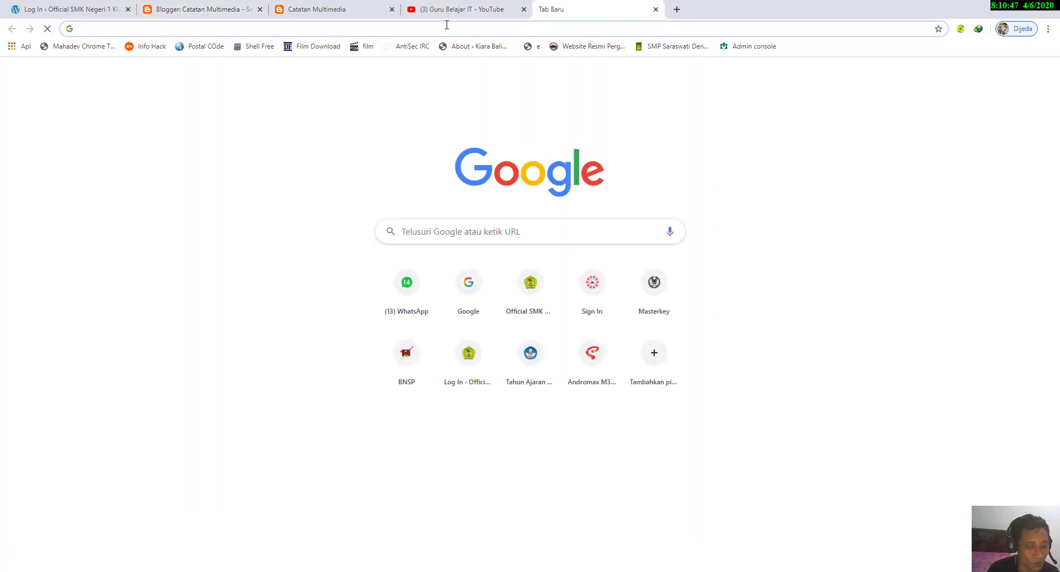
text(putu)
key(Return)
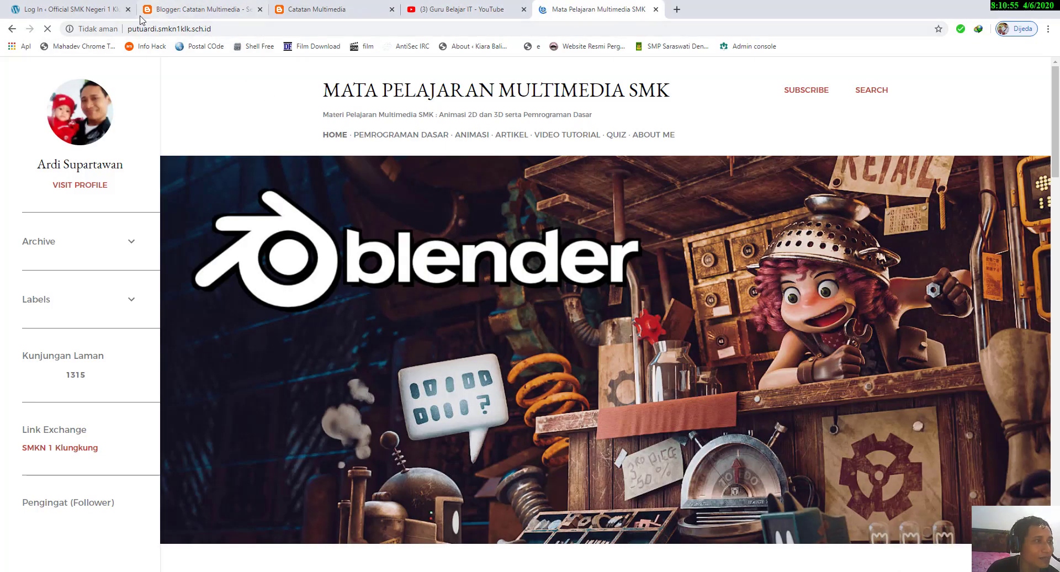
click(163, 29)
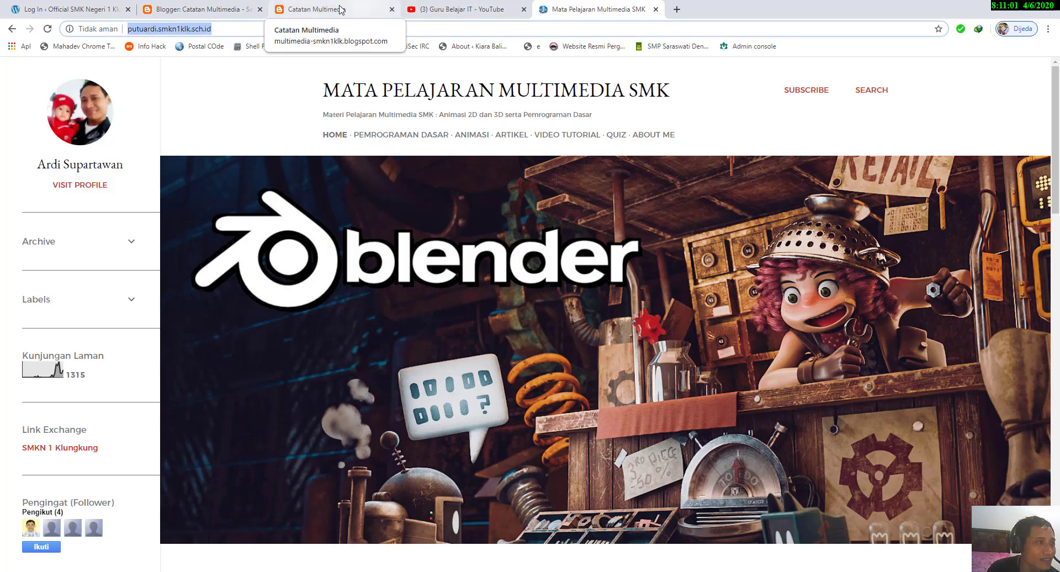
Step: Highlight the custom web address of the Mata Pelajaran Multimedia SMK blog again and return to the Catatan Multimedia basic settings
click(214, 26)
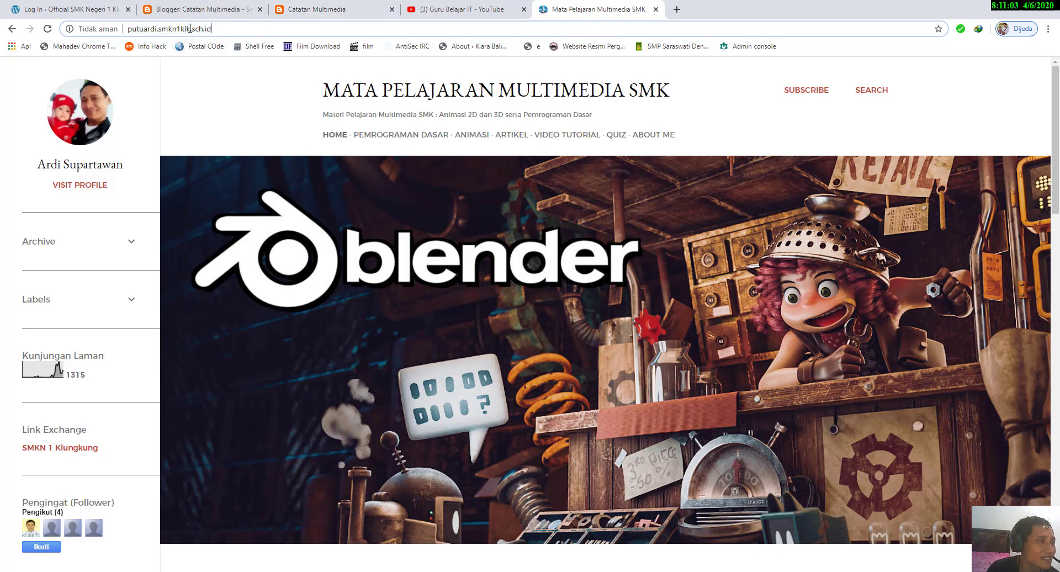
triple_click(190, 28)
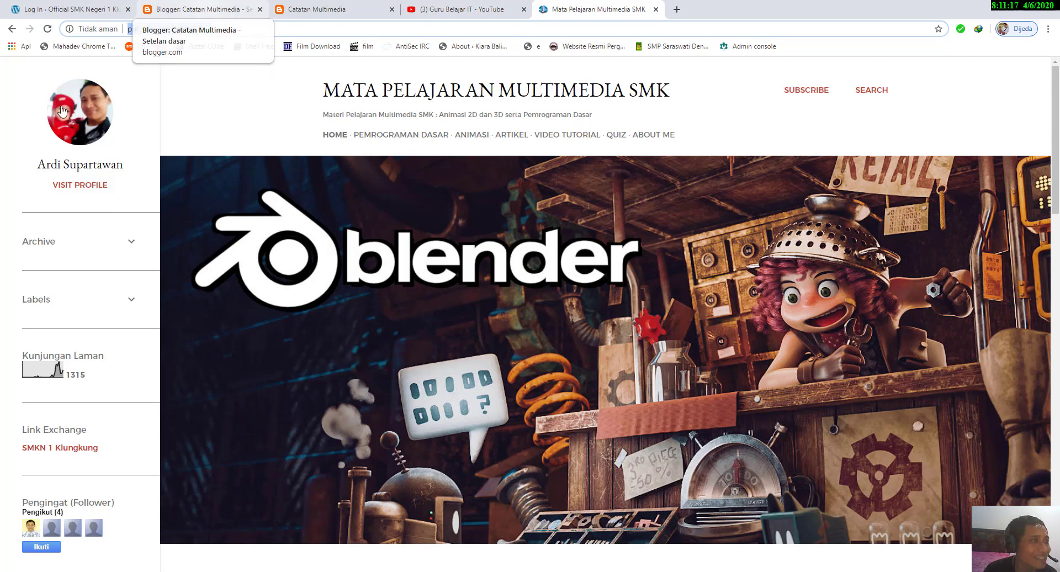
click(225, 10)
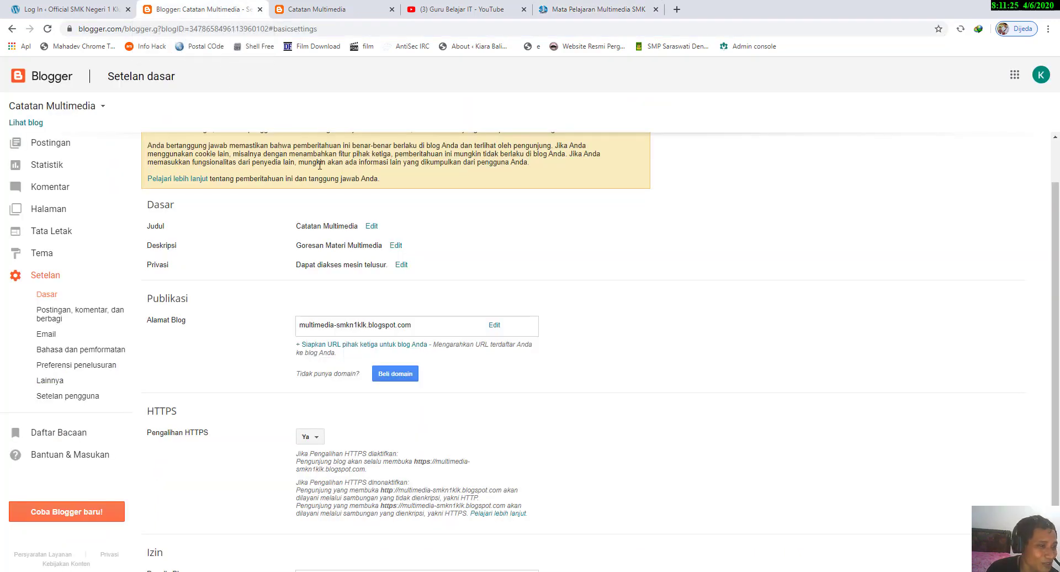
Step: Switch the Pengalihan HTTPS setting to Tidak and restore it to Ya
scroll(319, 165, down, 2)
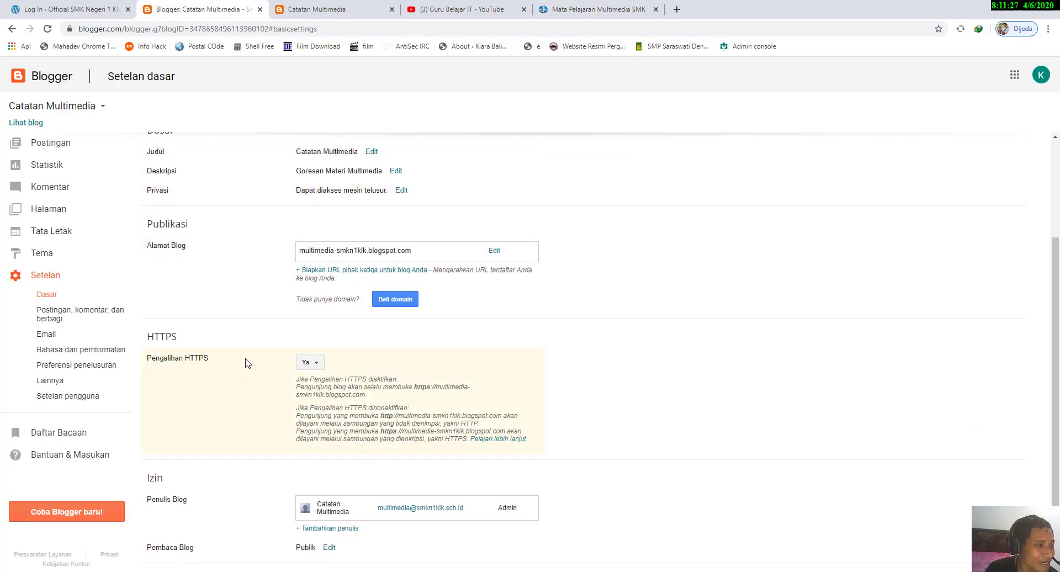
click(316, 365)
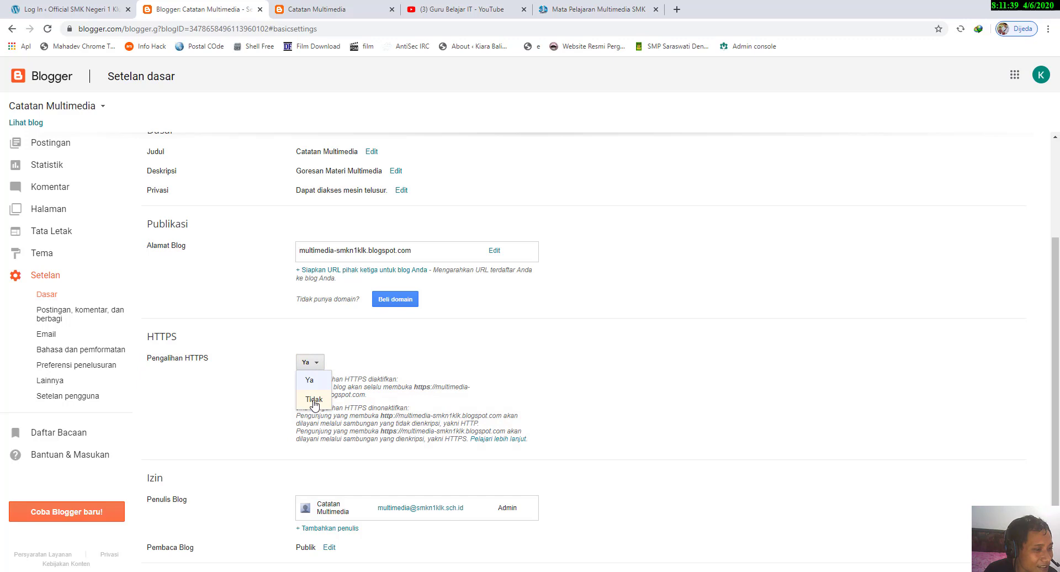
click(314, 400)
click(321, 366)
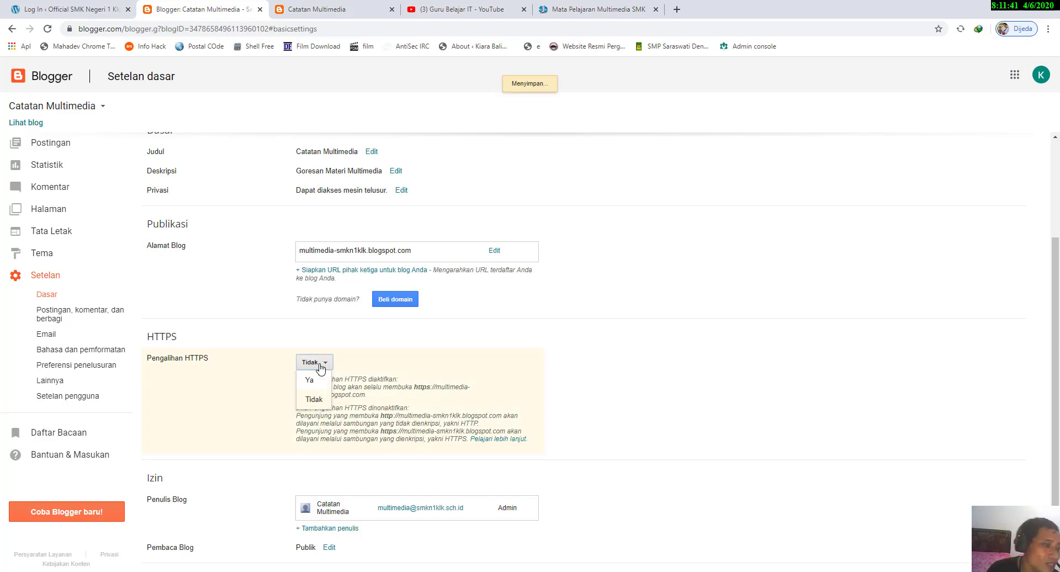
click(314, 381)
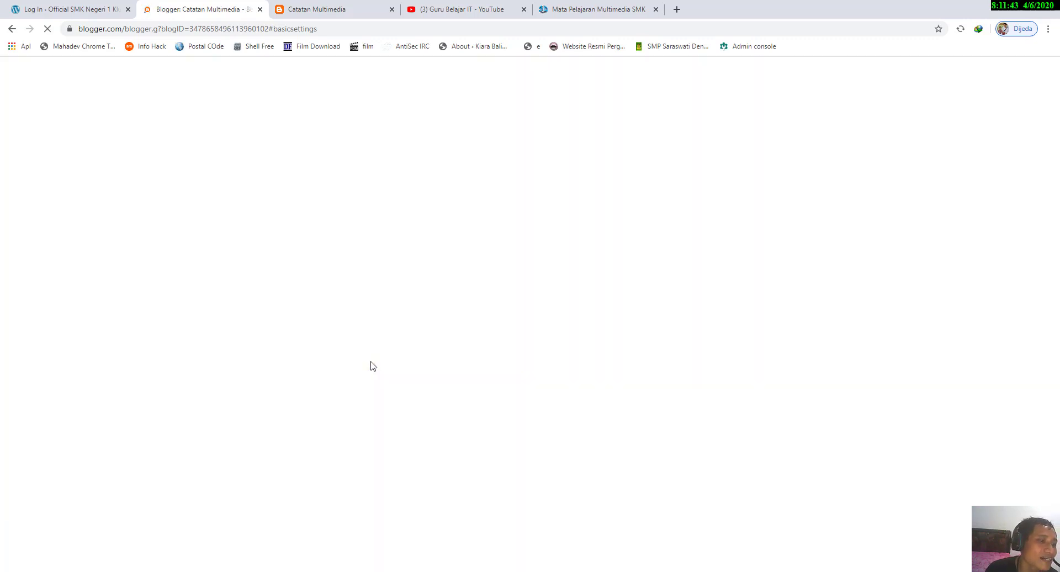
scroll(371, 363, down, 3)
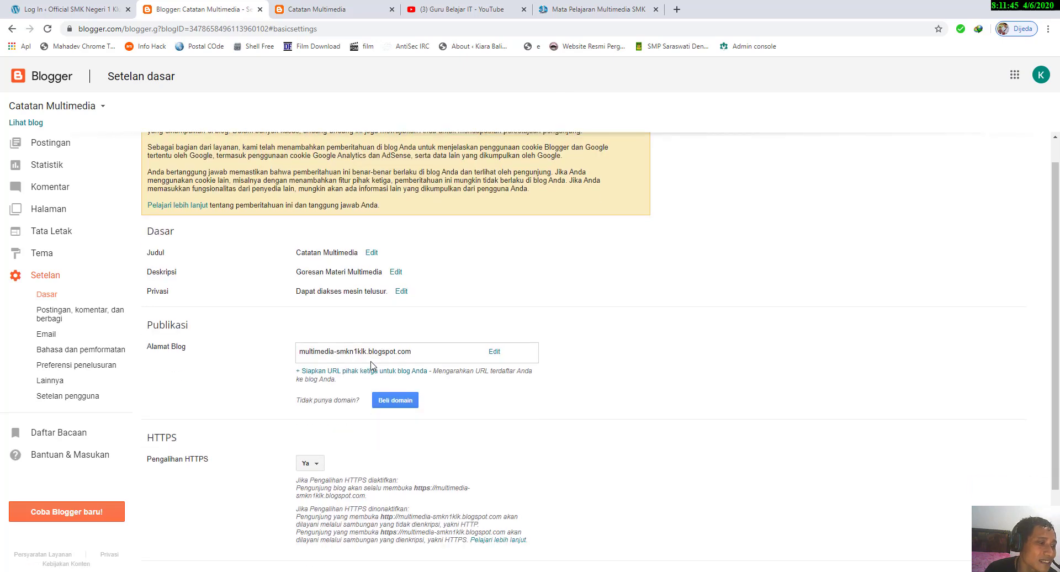
click(316, 364)
click(314, 381)
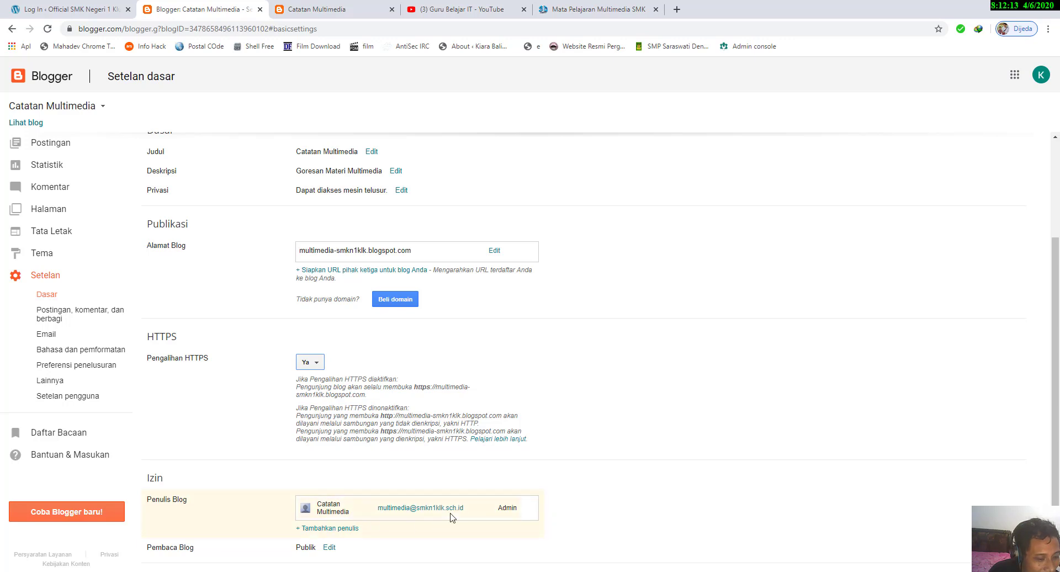
Step: Invite an additional blog author by entering the author's e-mail address, and expand the list of open invitations
click(343, 529)
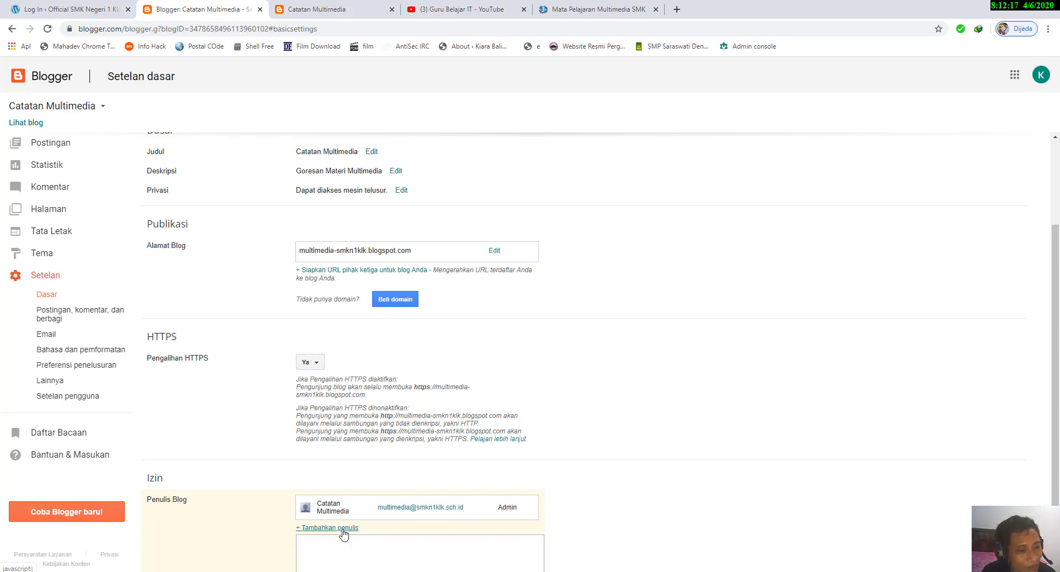
scroll(364, 545, down, 2)
click(361, 483)
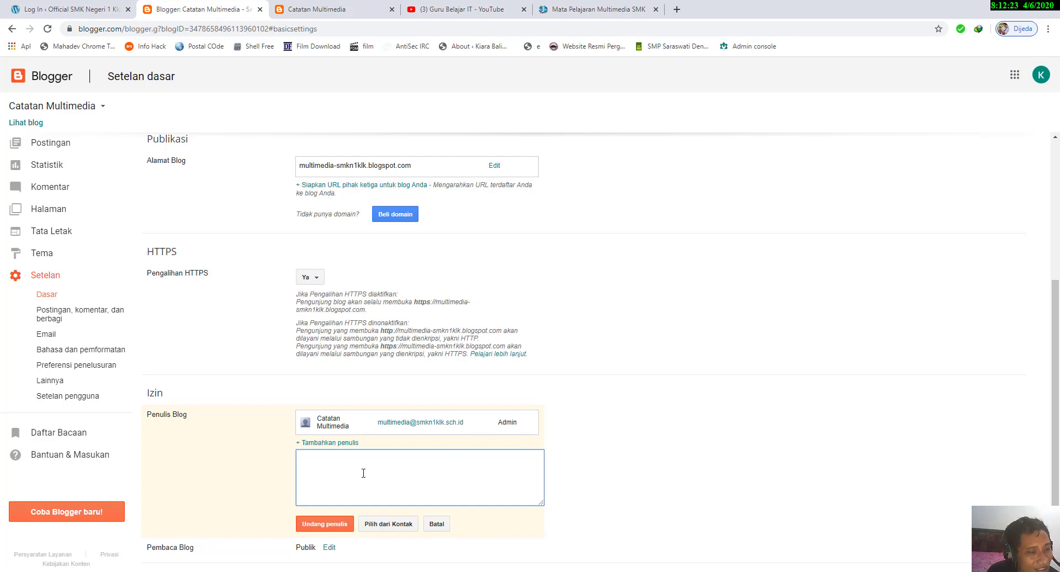
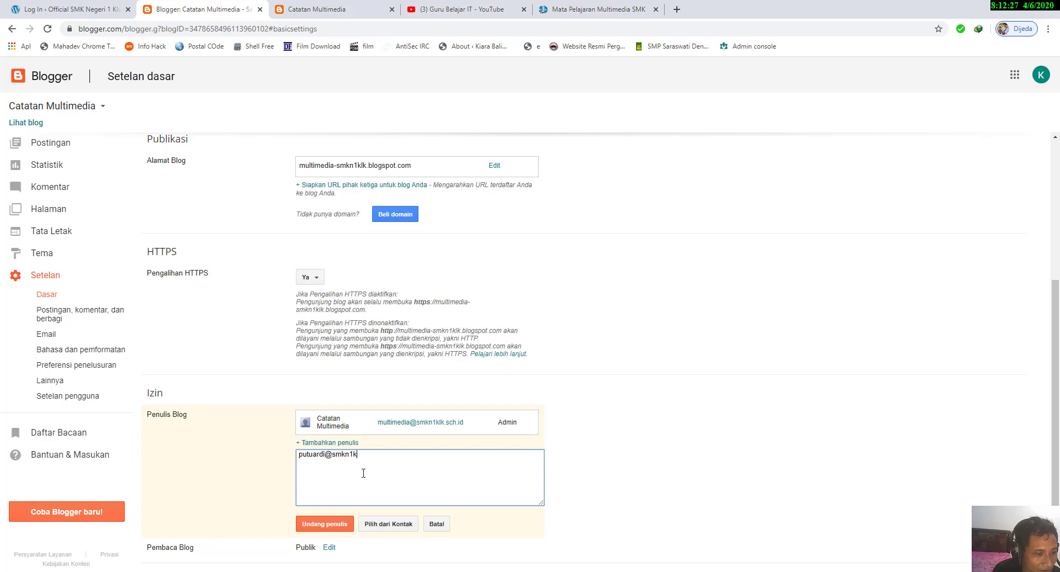
click(336, 528)
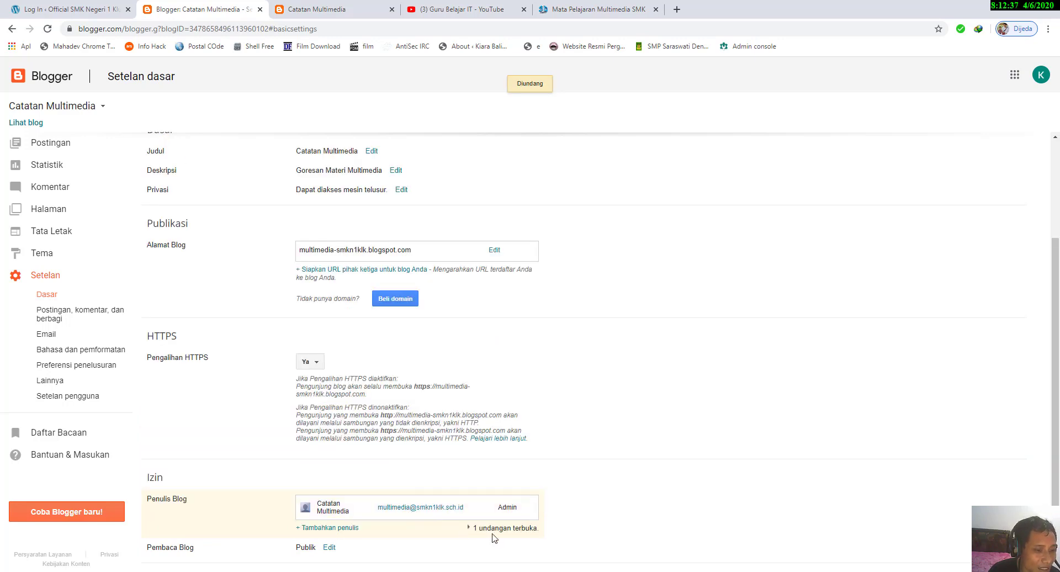
click(469, 529)
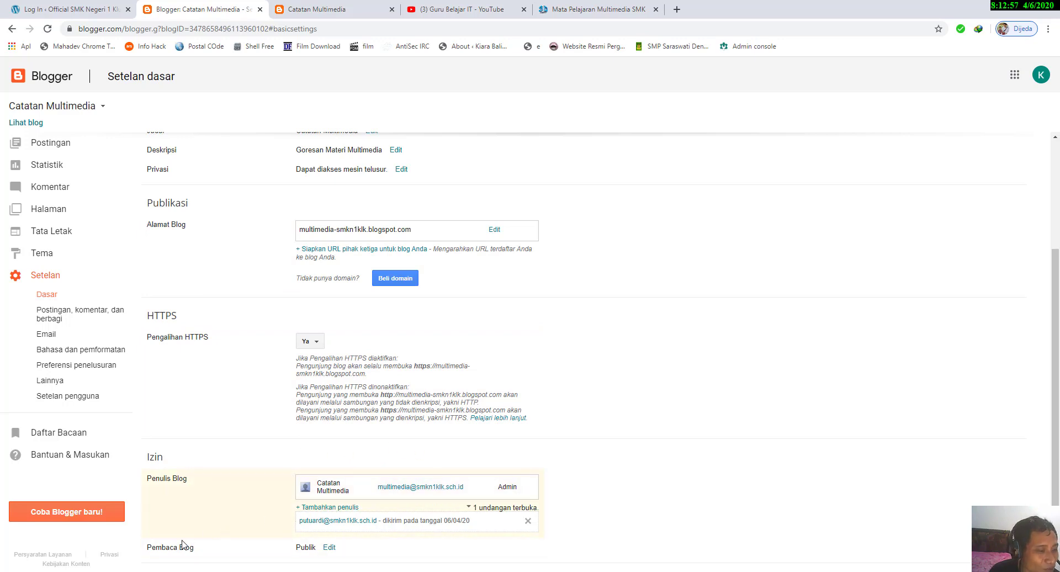
Step: Open the Pembaca Blog permission options and save the blog's readership as Publik
click(329, 547)
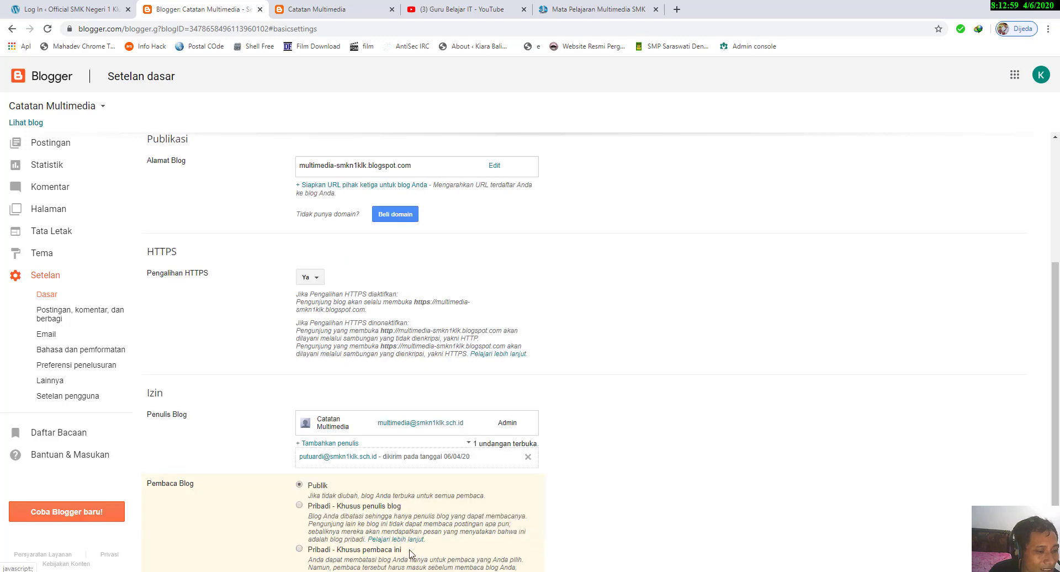
scroll(418, 520, down, 2)
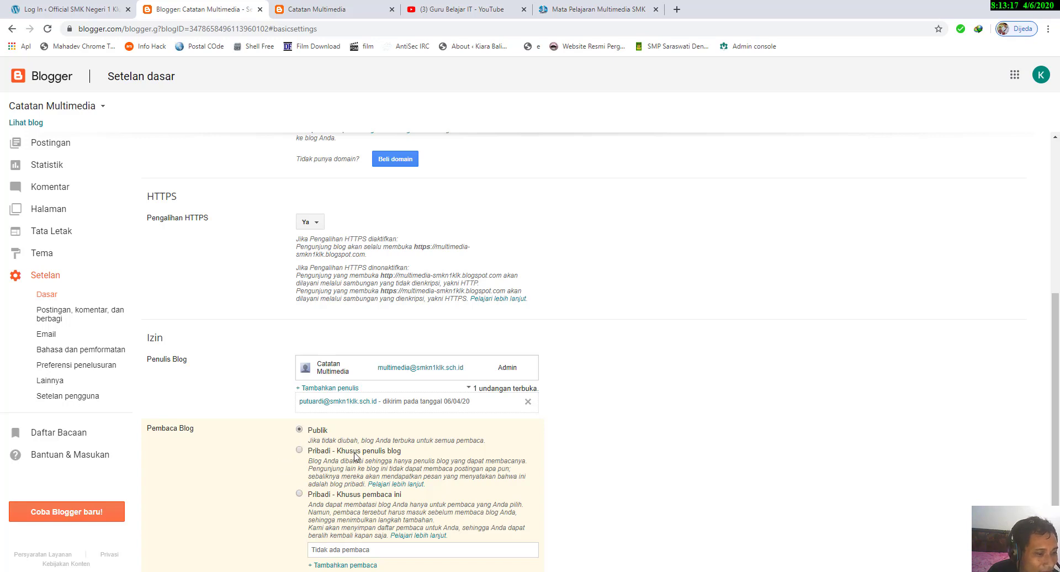
scroll(357, 461, down, 1)
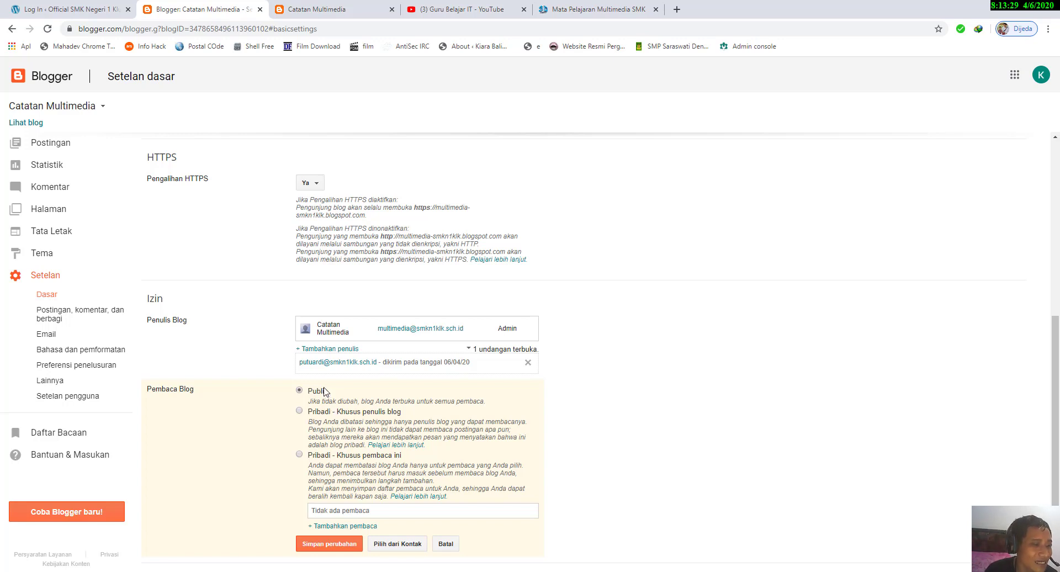
click(328, 545)
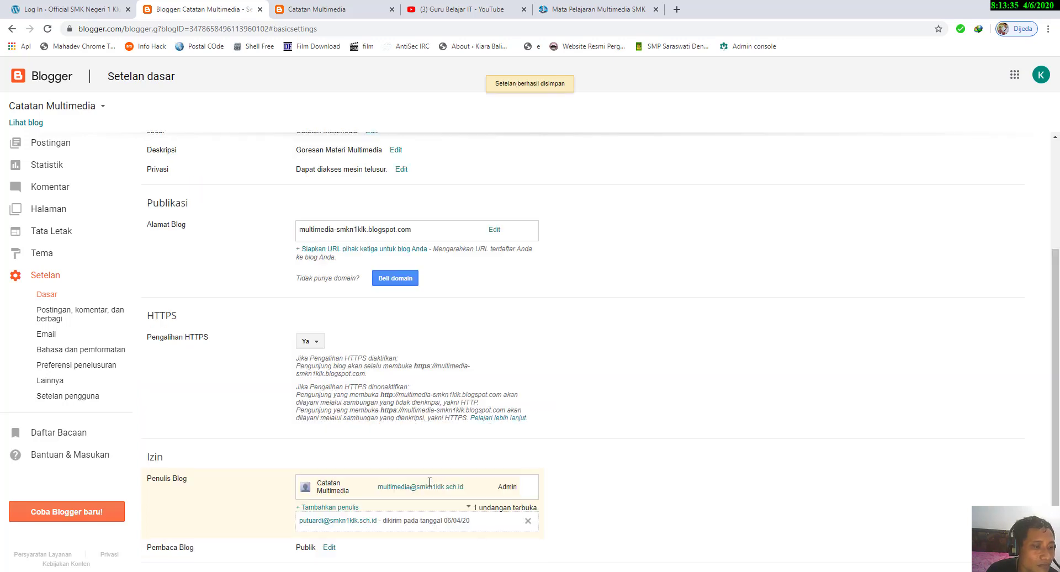
Step: Cancel the pending author invitation under Penulis Blog
click(528, 521)
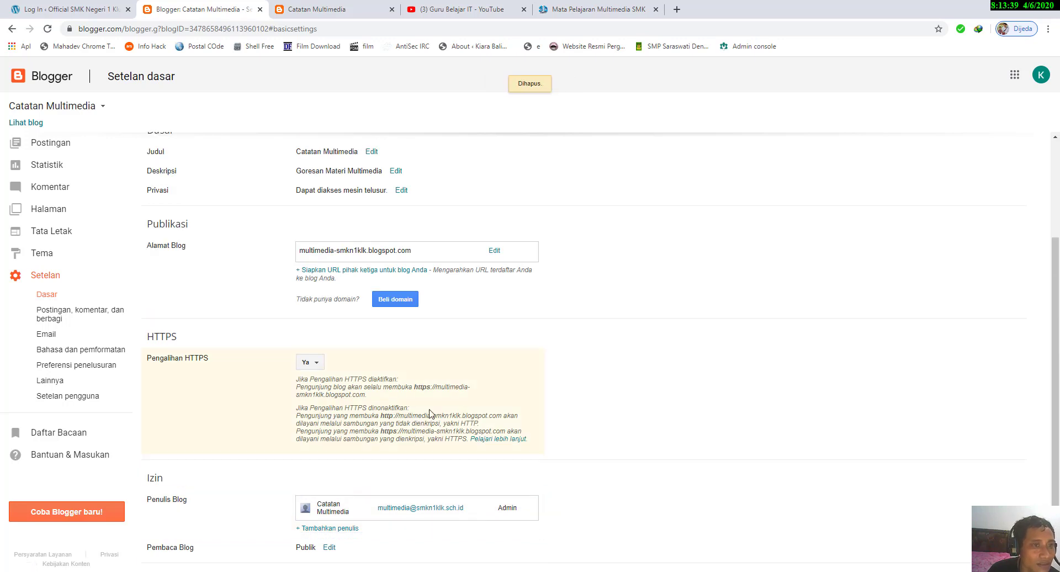
scroll(431, 413, up, 3)
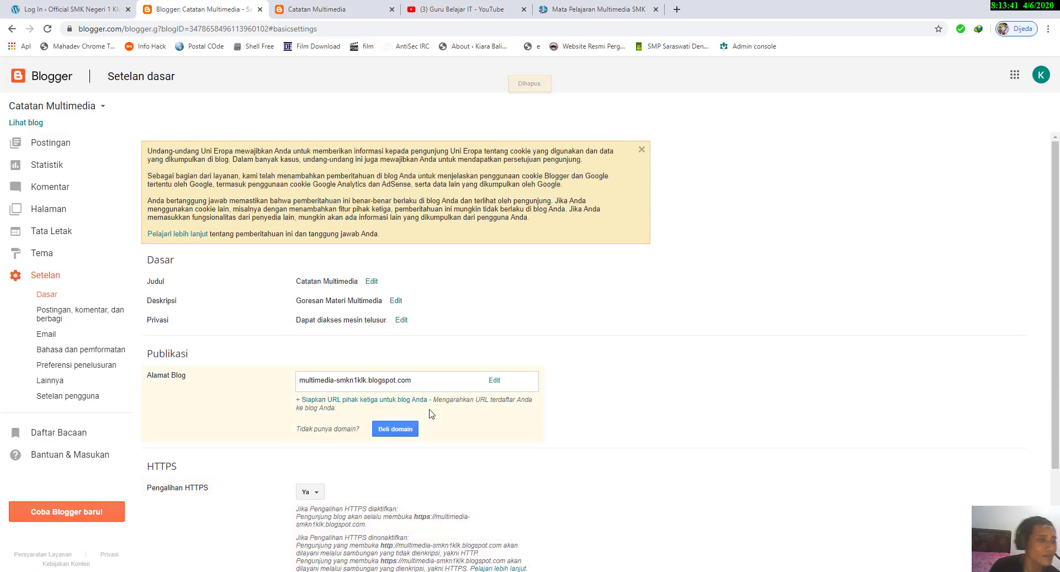
scroll(434, 398, down, 2)
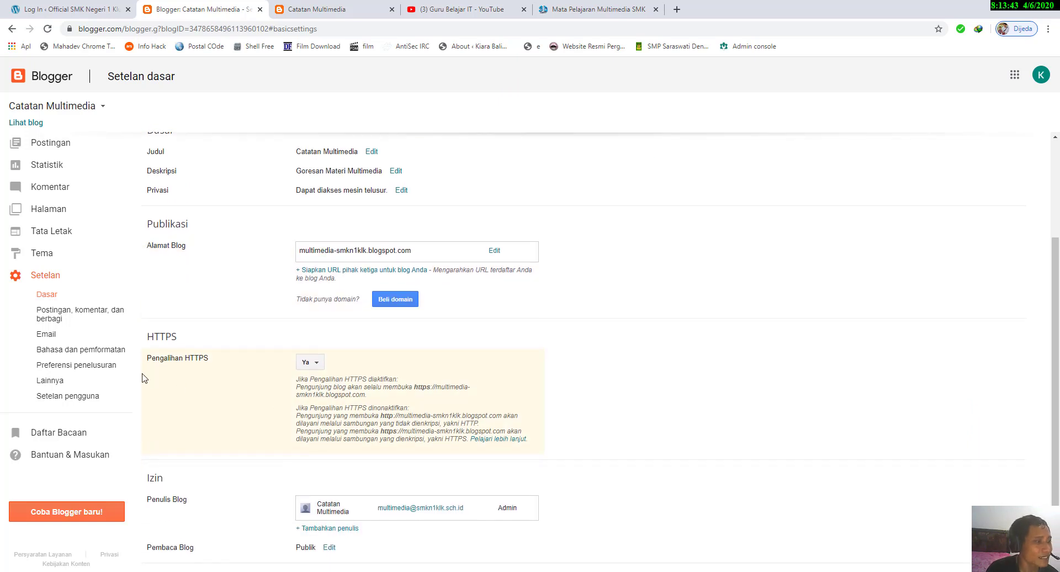
Step: Open the post, comment and sharing settings and try main page post limits of 10 and 5
click(74, 315)
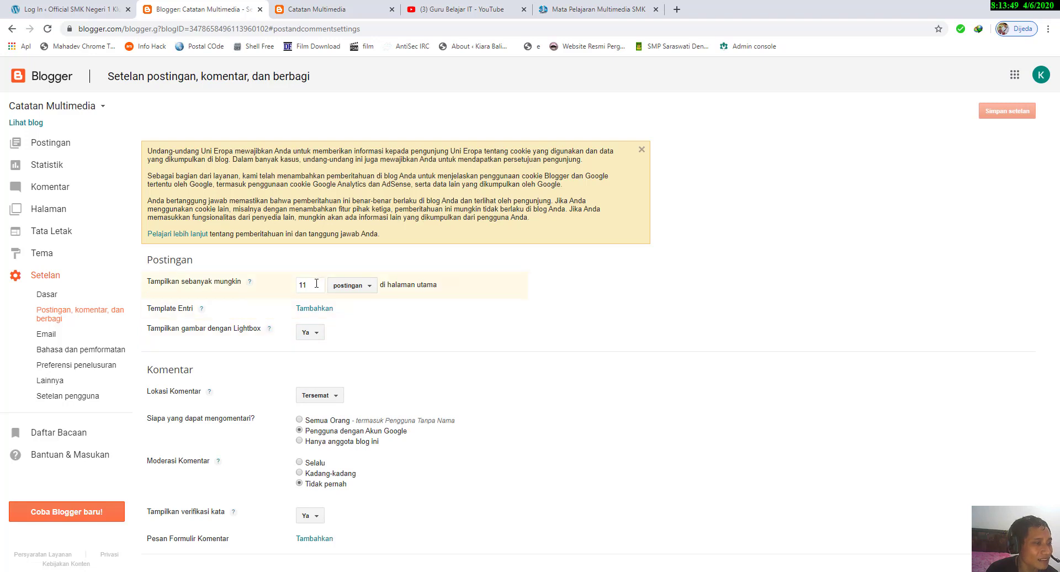
click(317, 283)
drag(307, 285, 297, 287)
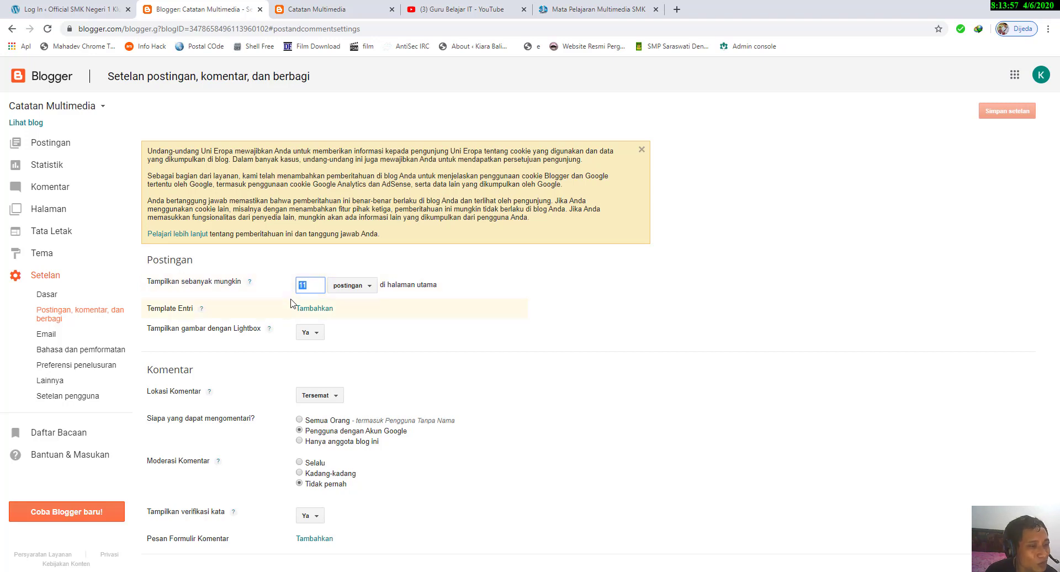
text(10)
drag(313, 287, 214, 295)
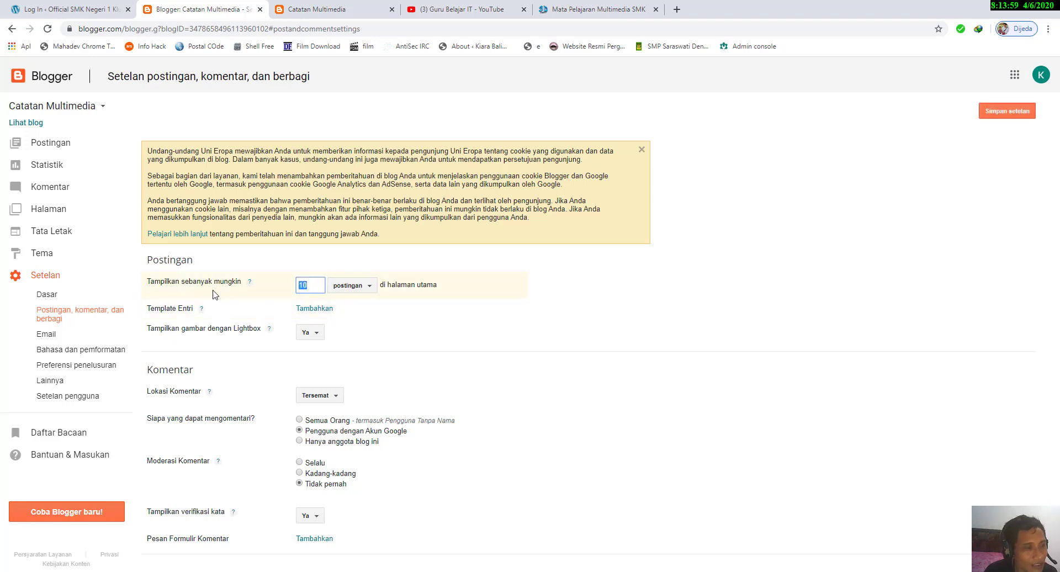
text(5)
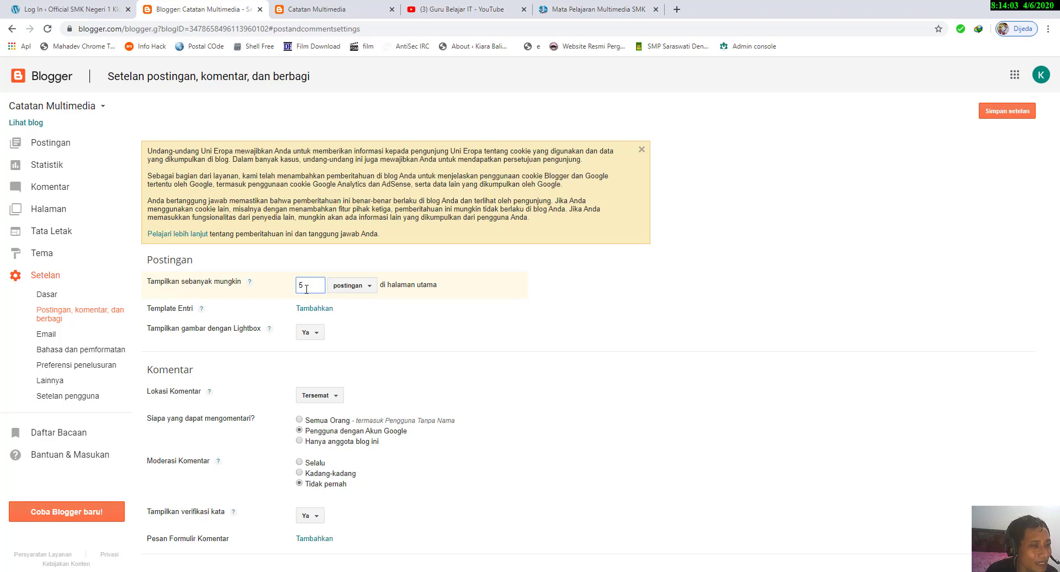
drag(306, 289, 287, 299)
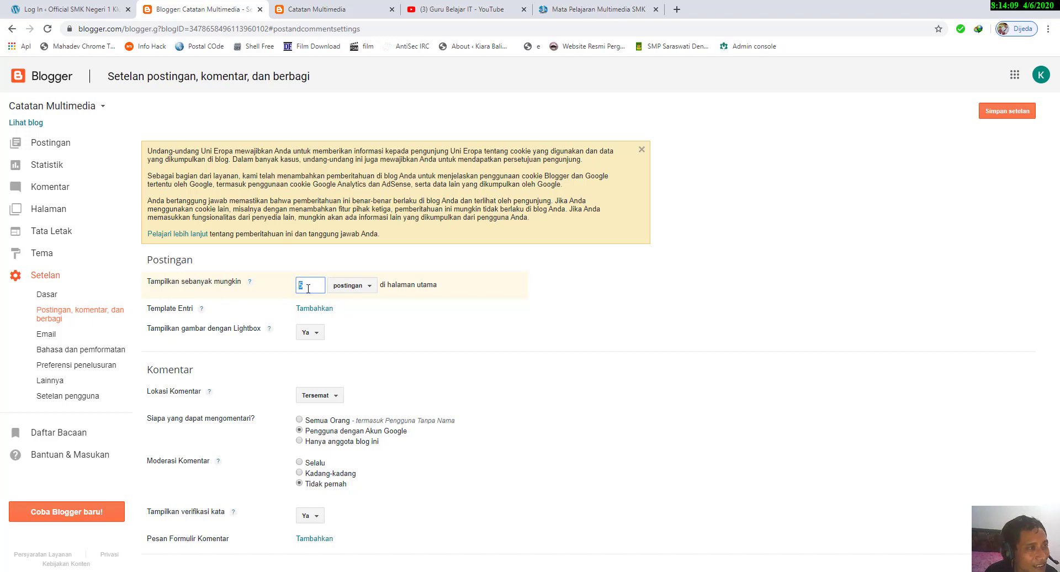
Step: Check the Arsip list on the published Catatan Multimedia blog and set the main page limit to 10 posts in the settings
click(316, 9)
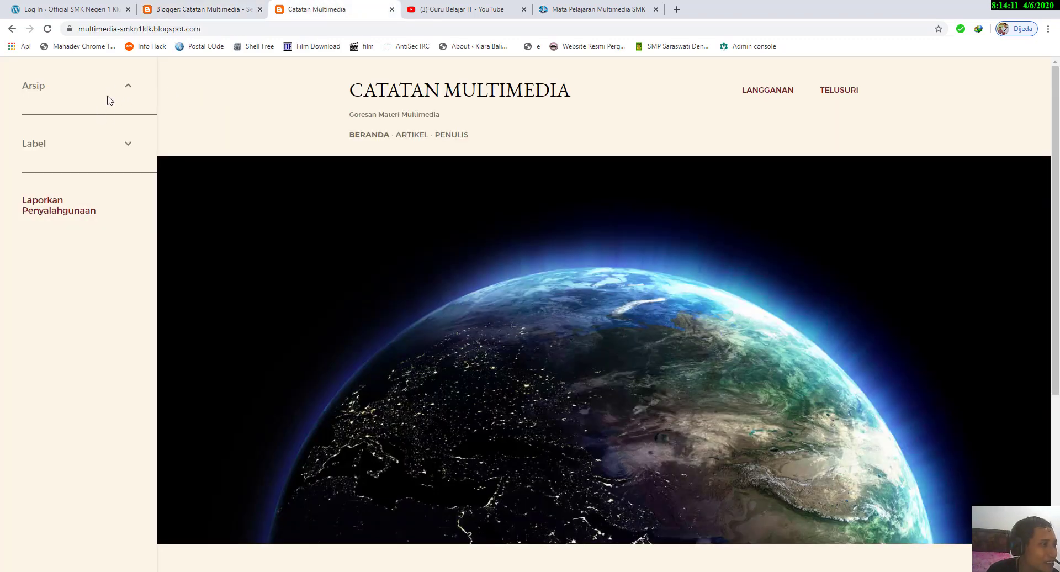
click(107, 98)
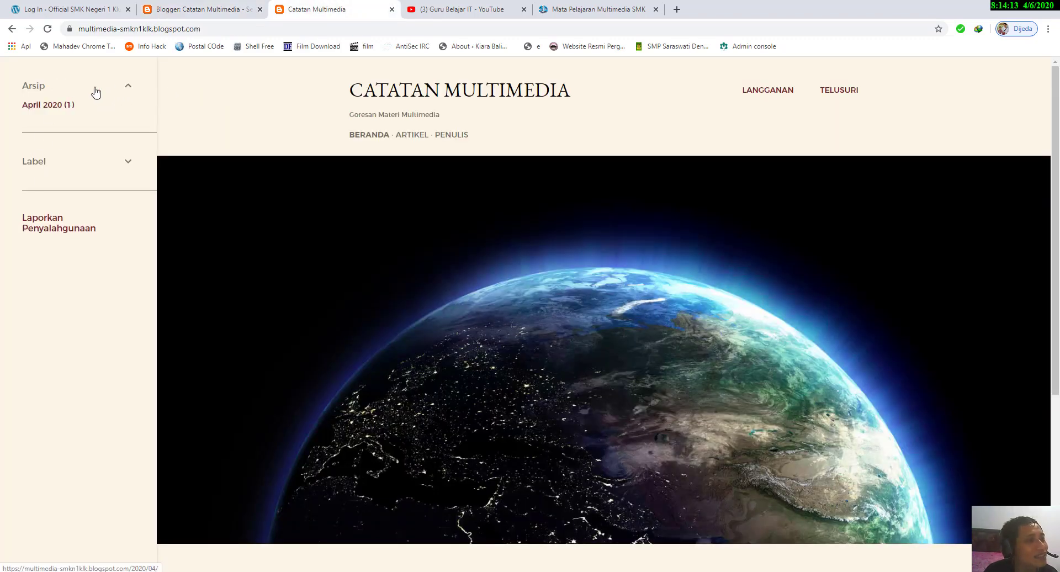
click(185, 12)
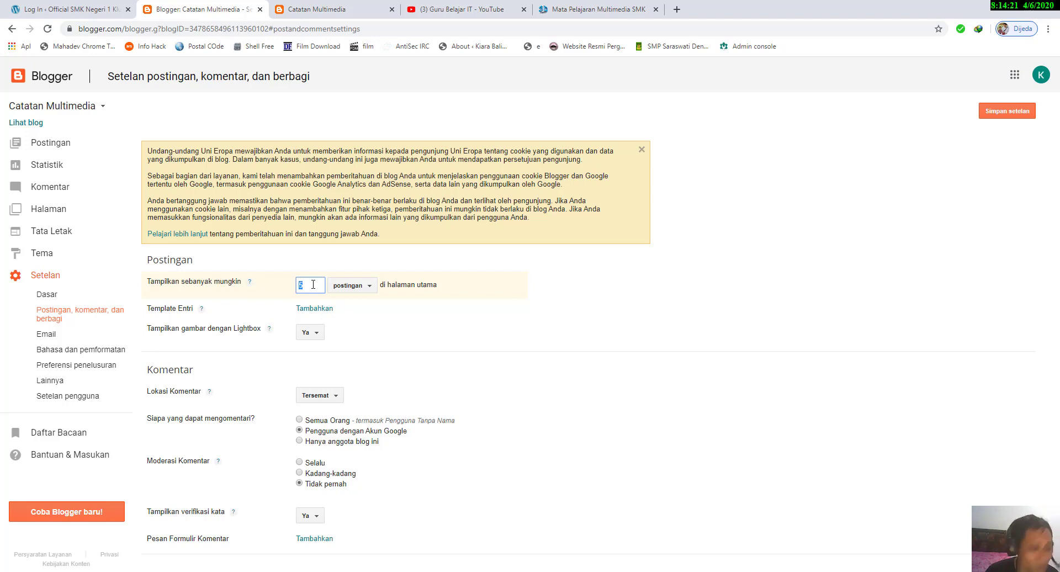
text(10)
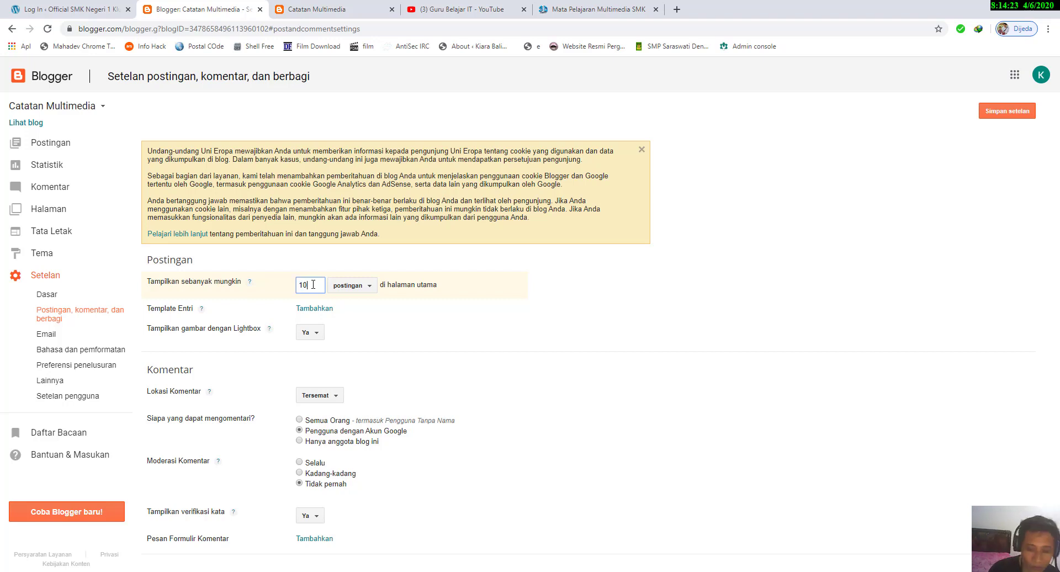
text(0)
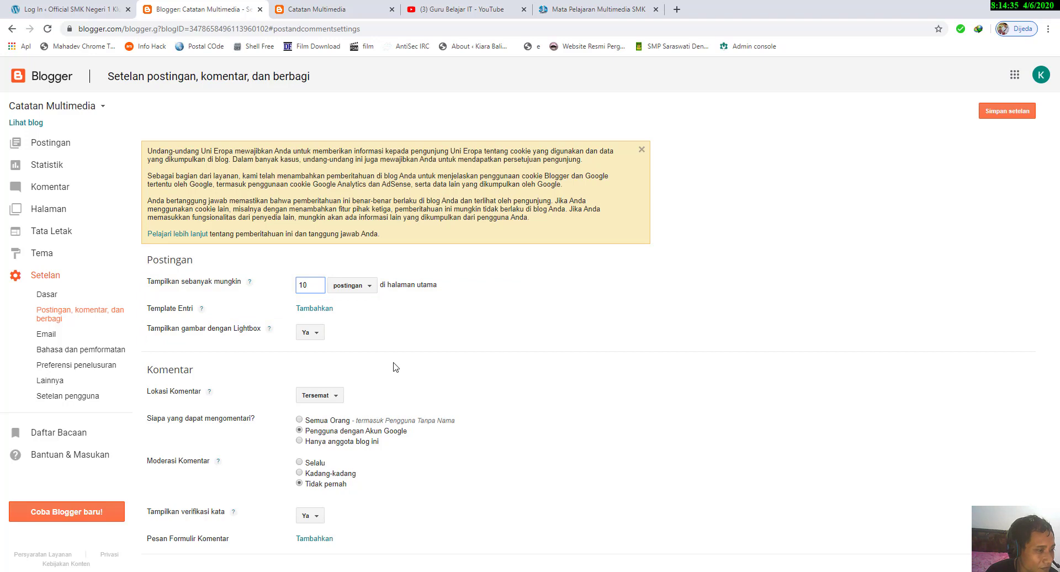
Step: View the choices for Lightbox image display and comment location, leaving them at Ya and Tersemat
click(318, 337)
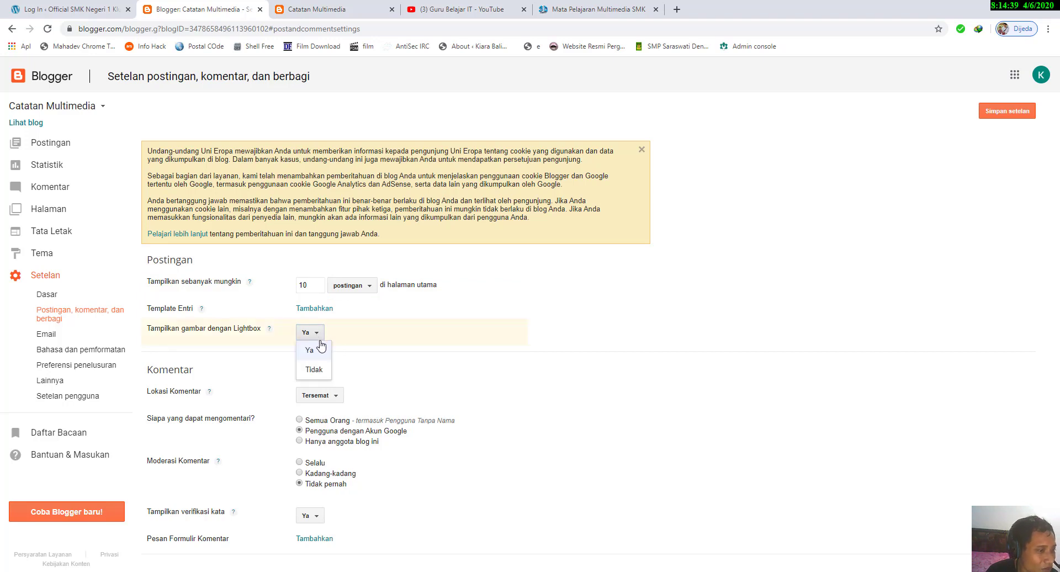
click(264, 377)
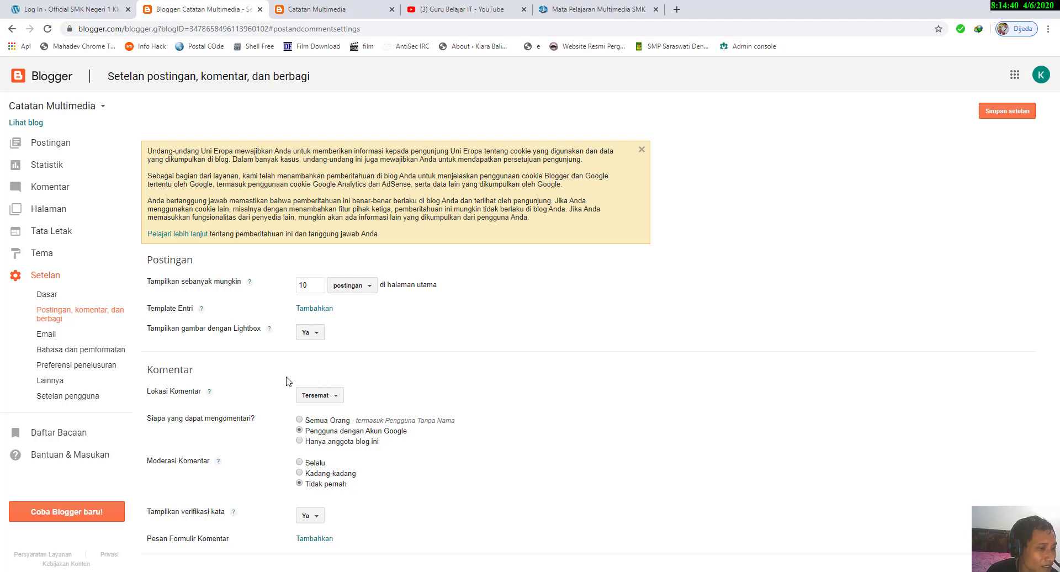
click(320, 396)
click(322, 398)
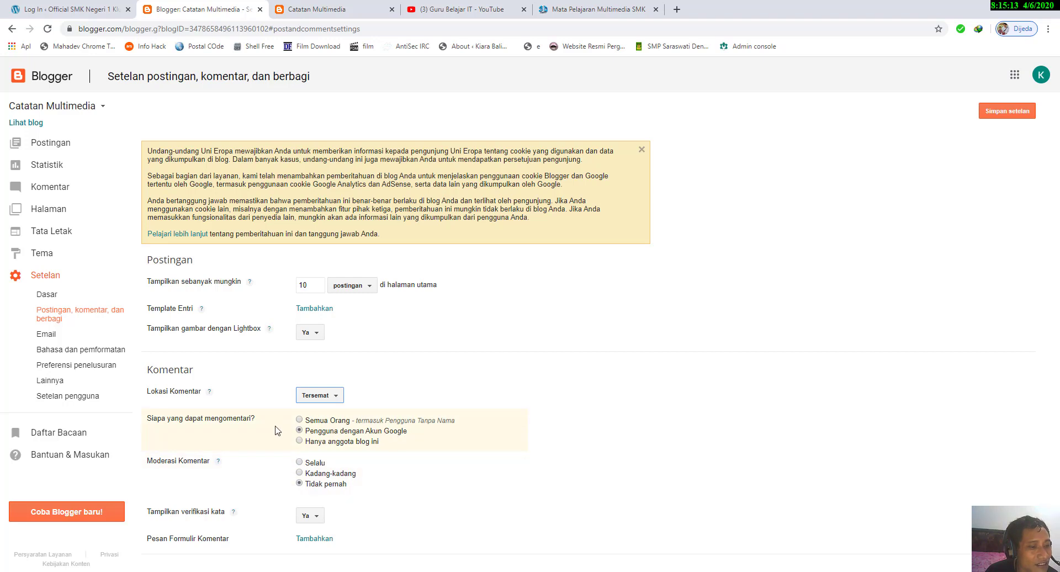
Step: View the choices for who can comment and for showing word verification, keeping word verification at Ya
click(325, 423)
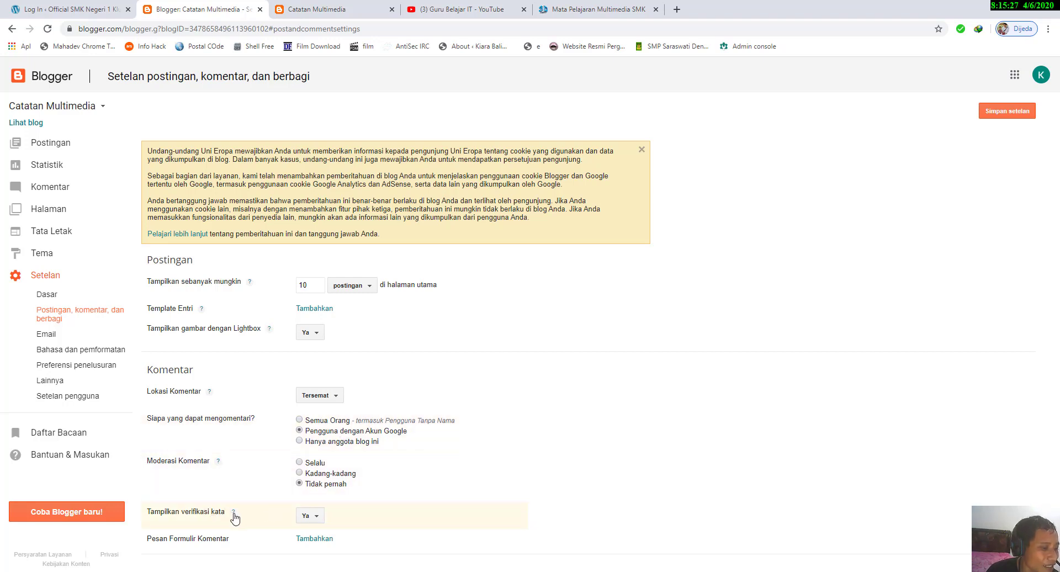
click(317, 522)
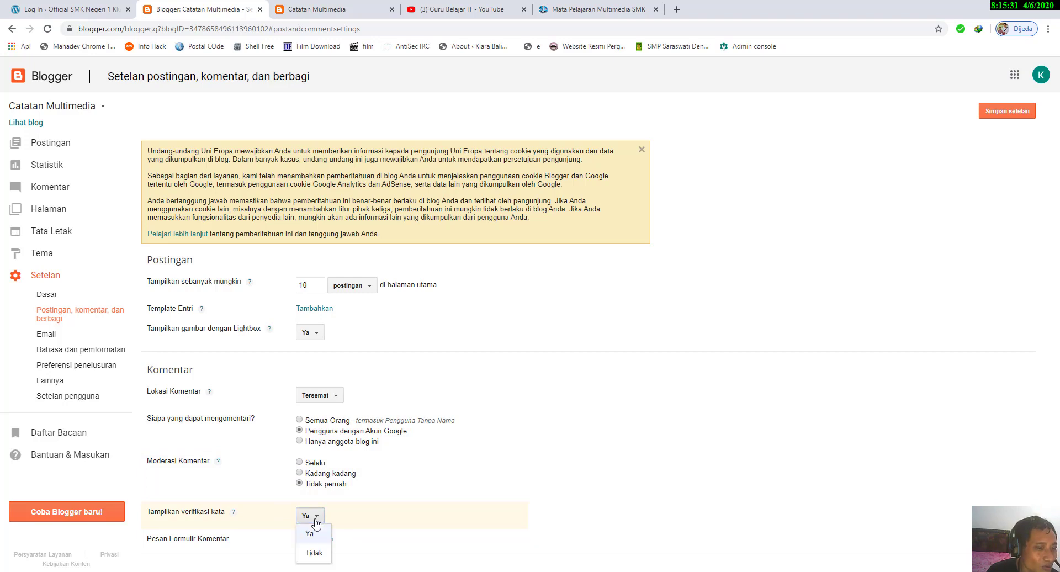
click(315, 522)
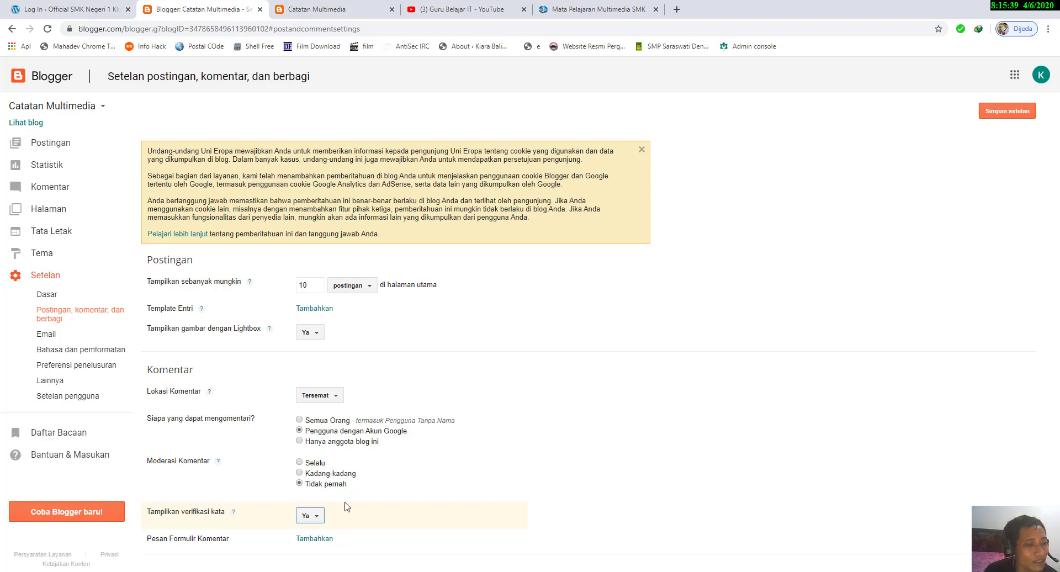
Step: Add the comment form message "Terima Kasih sudah memberi masukkan." and save the post and comment settings
click(312, 539)
scroll(417, 516, down, 1)
click(401, 502)
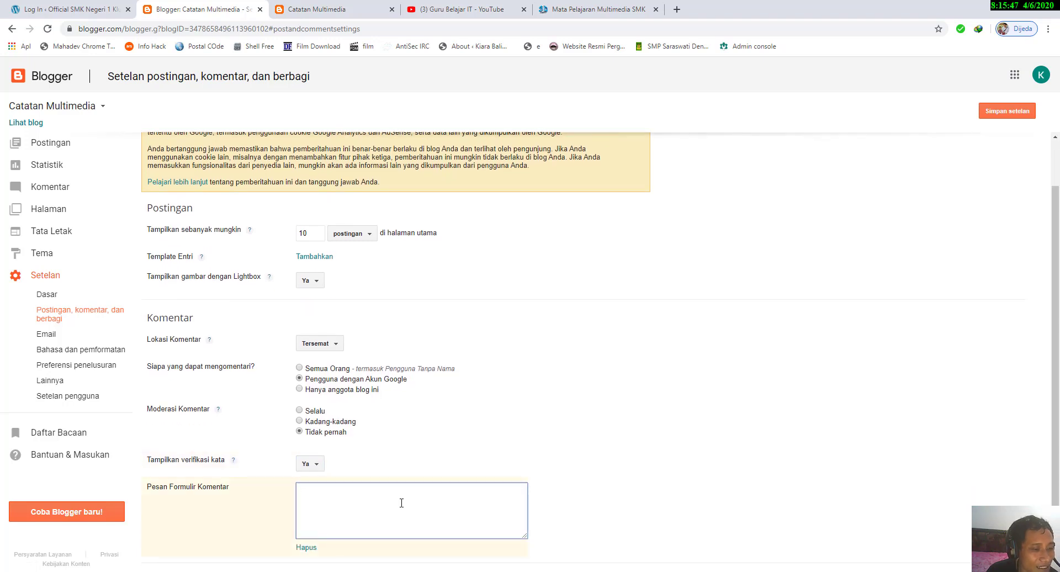
text(Terim)
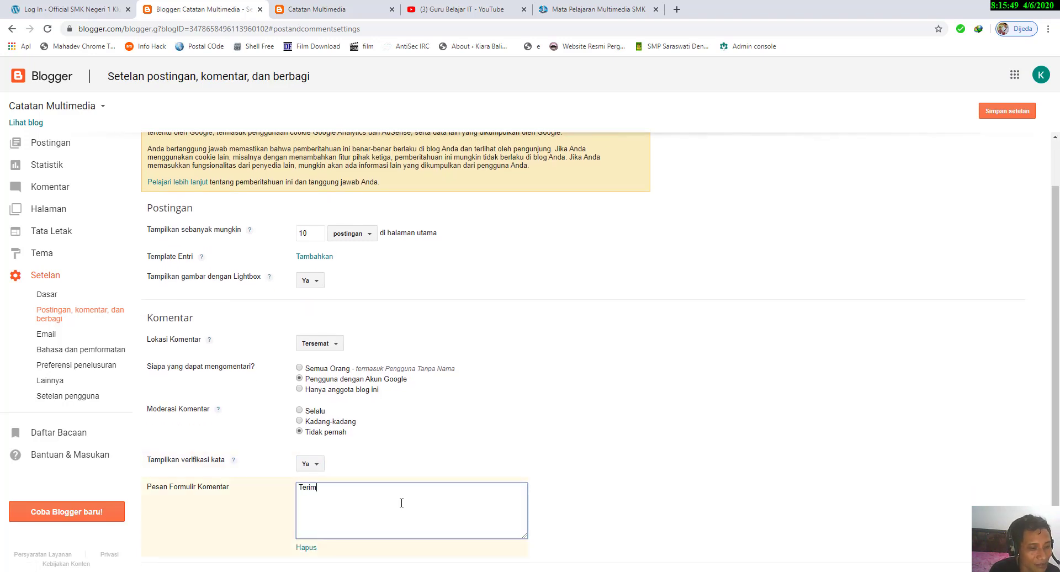
text(a Kasih s)
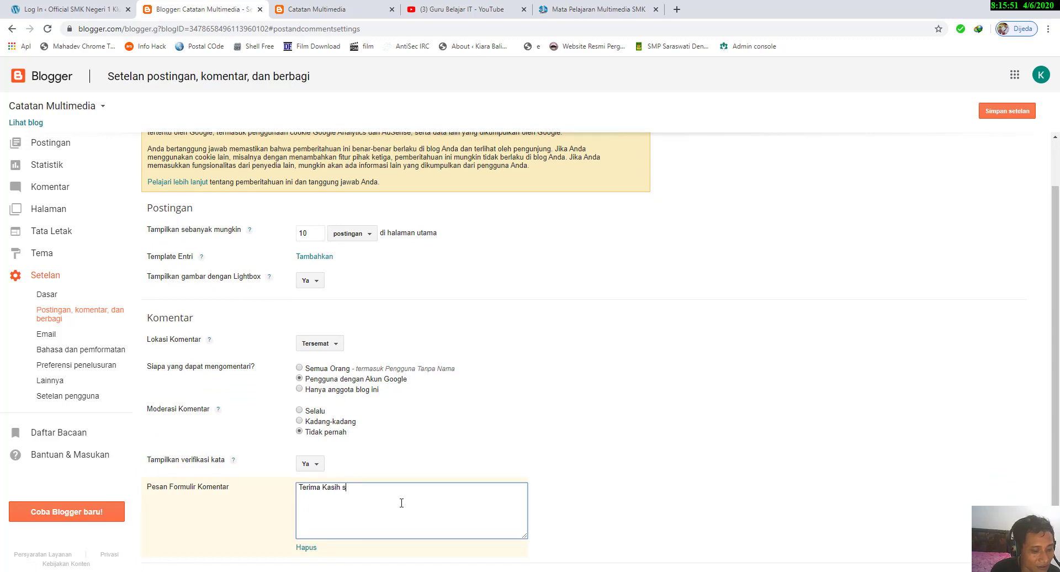
text(udah membe)
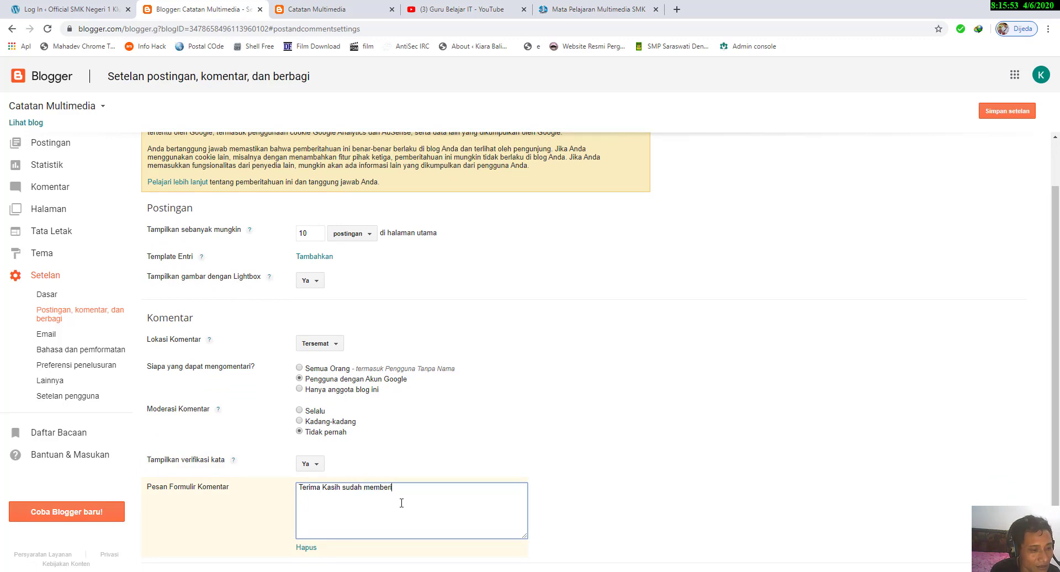
text(ri masukkan.)
click(656, 520)
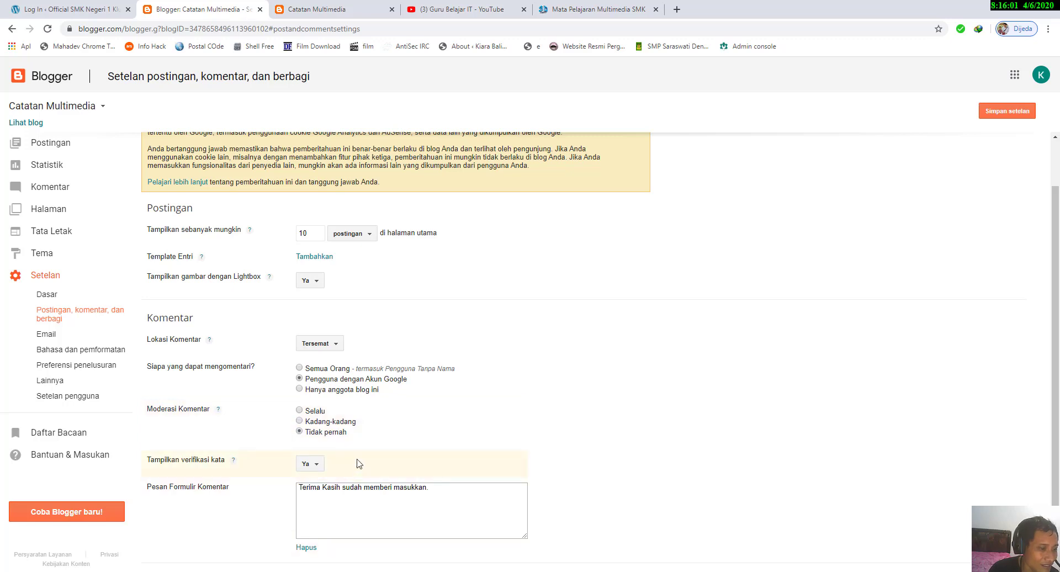
click(994, 114)
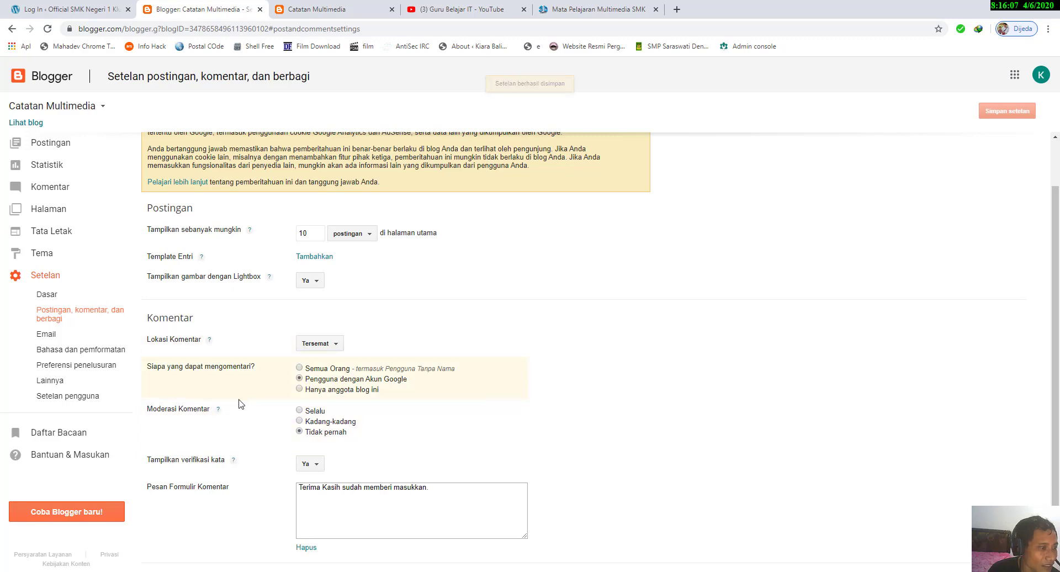
Step: Open the email settings and try the immediate publishing and draft options for posting by email, ending on Dinonaktifkan
click(67, 336)
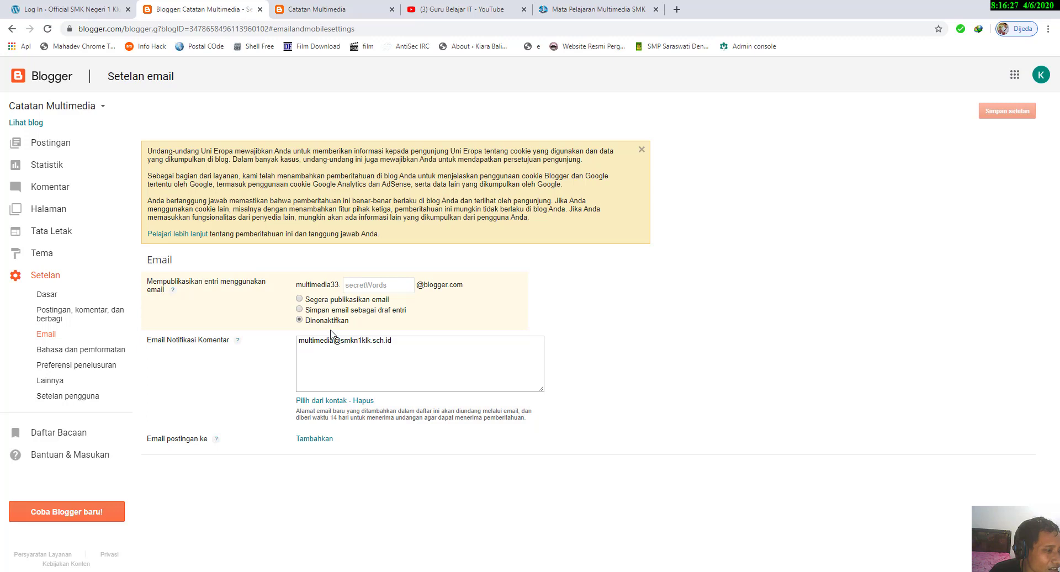
click(304, 301)
click(389, 284)
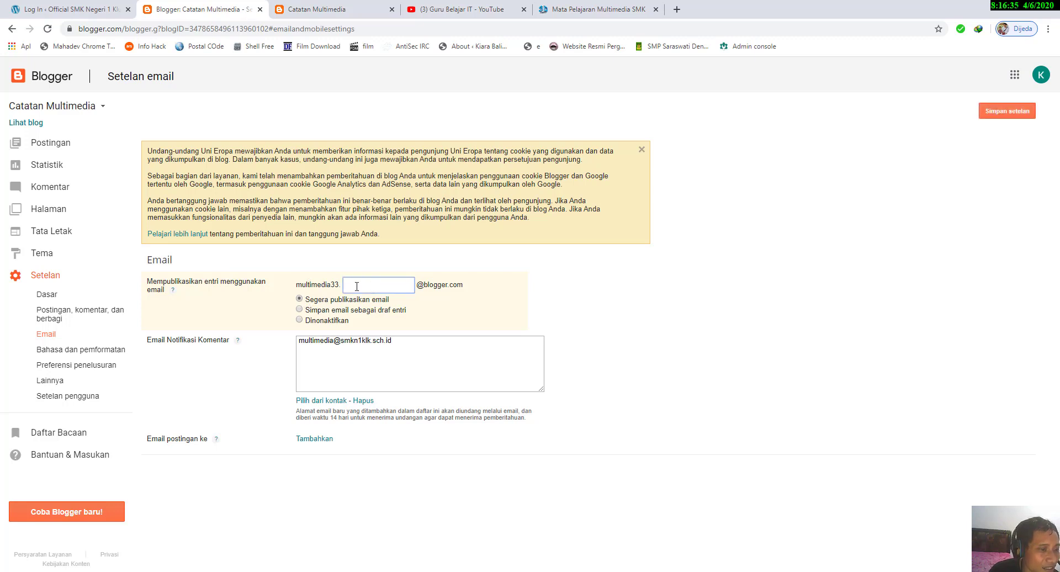
click(300, 309)
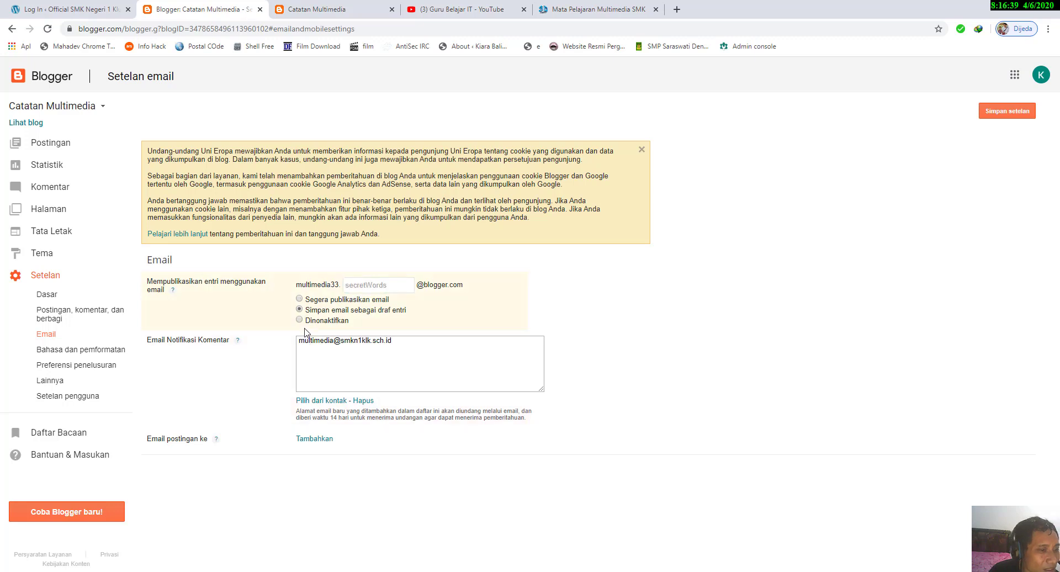
click(300, 320)
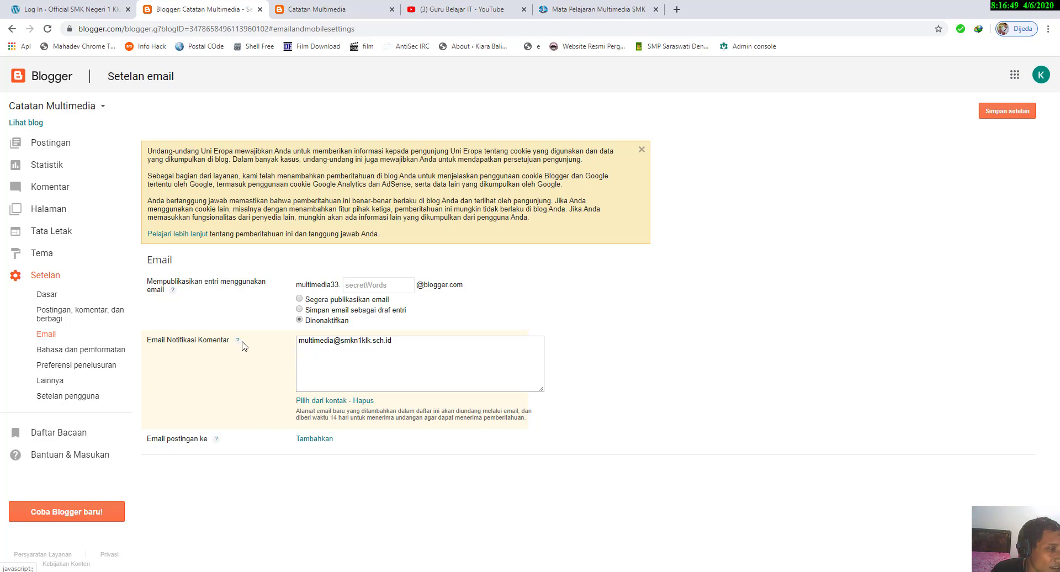
Step: Open the language and formatting settings, discarding the unsaved email changes, and view the available blog languages
click(92, 355)
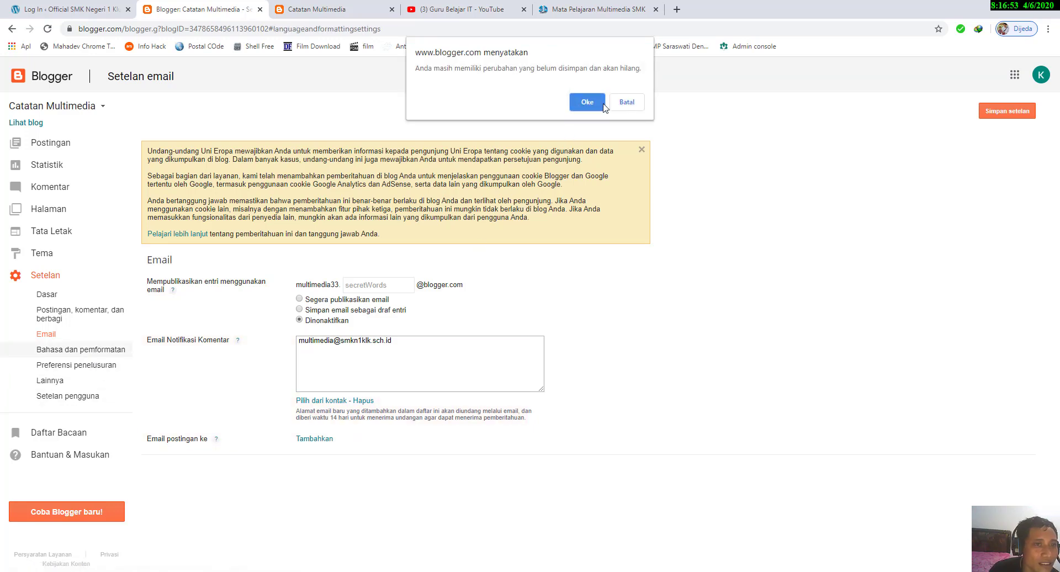
click(586, 104)
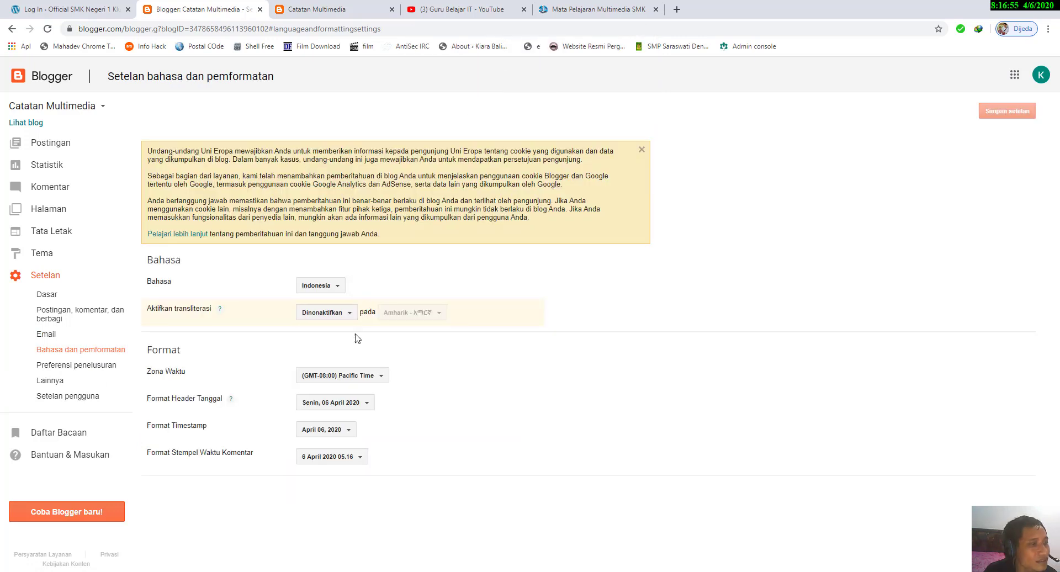
click(327, 285)
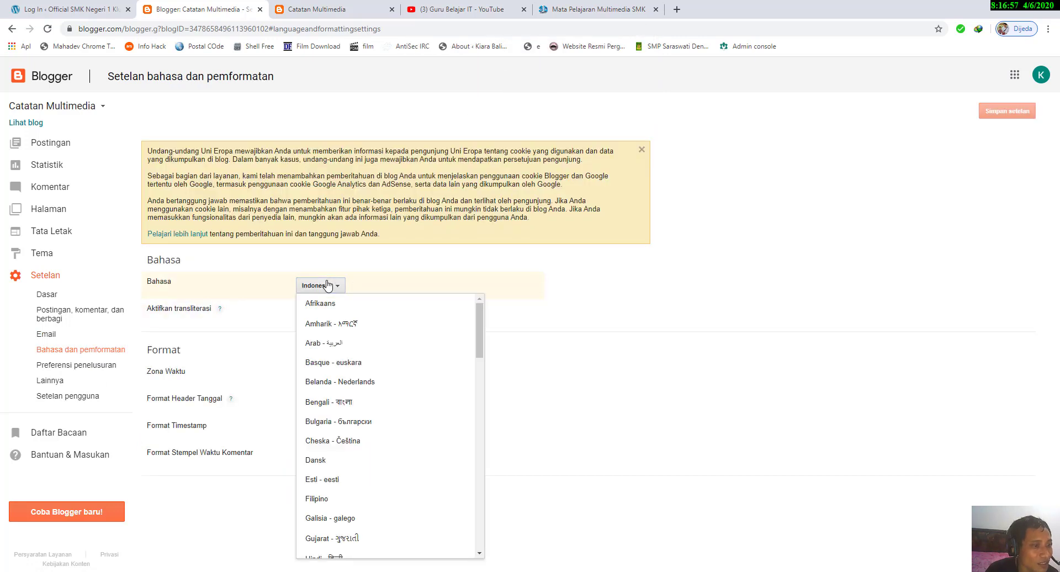
click(419, 285)
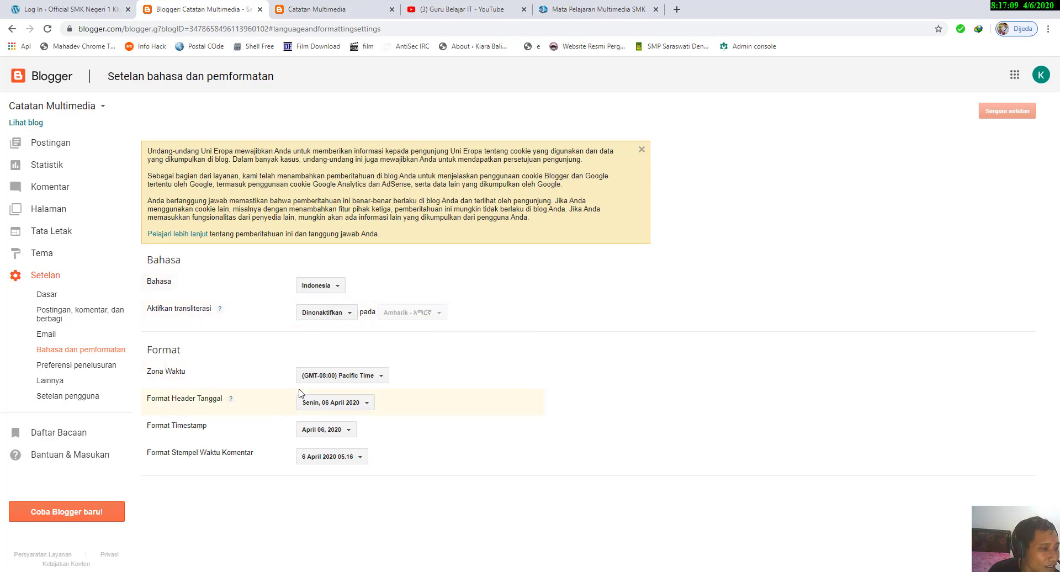
Step: Set the blog's time zone to (GMT+08:00) Makassar
click(374, 381)
drag(495, 101, 499, 259)
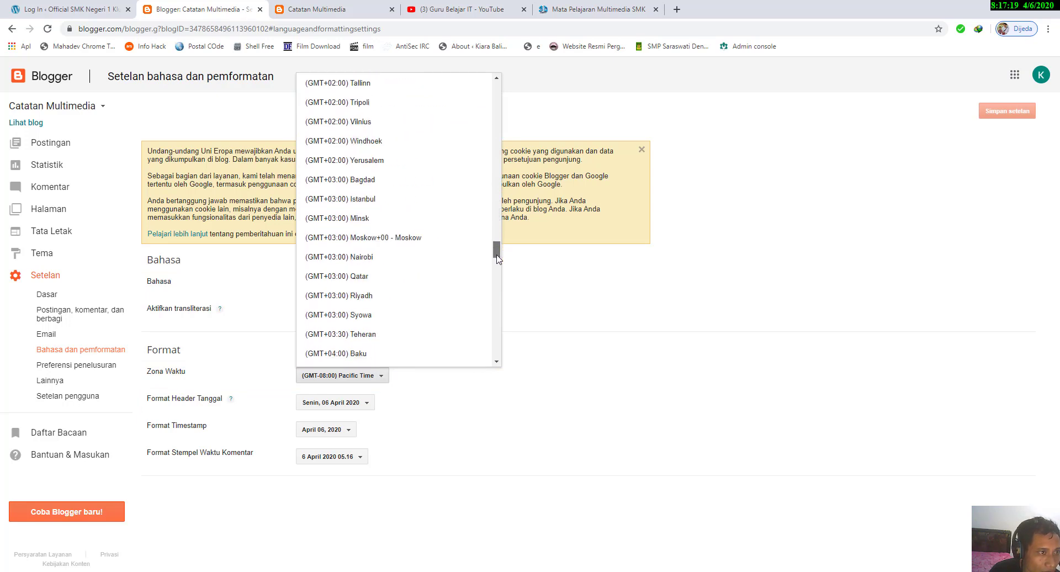
drag(498, 258, 498, 303)
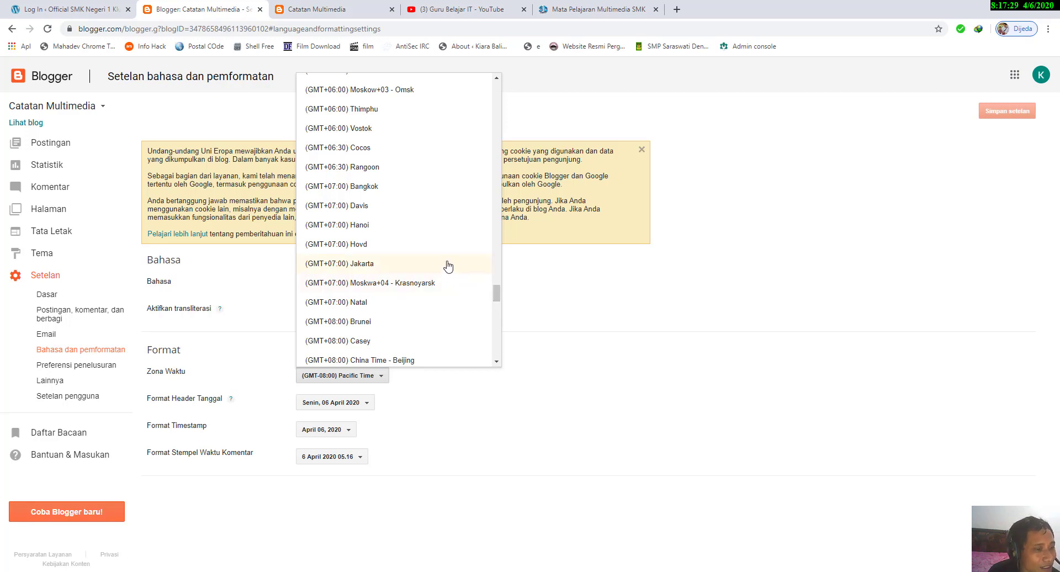
scroll(448, 266, down, 1)
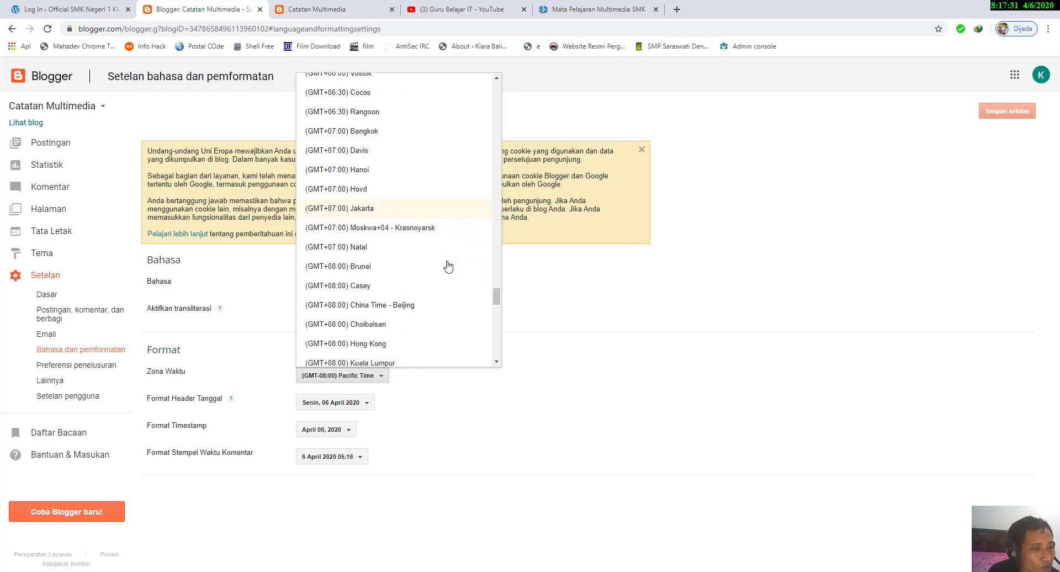
scroll(442, 268, down, 1)
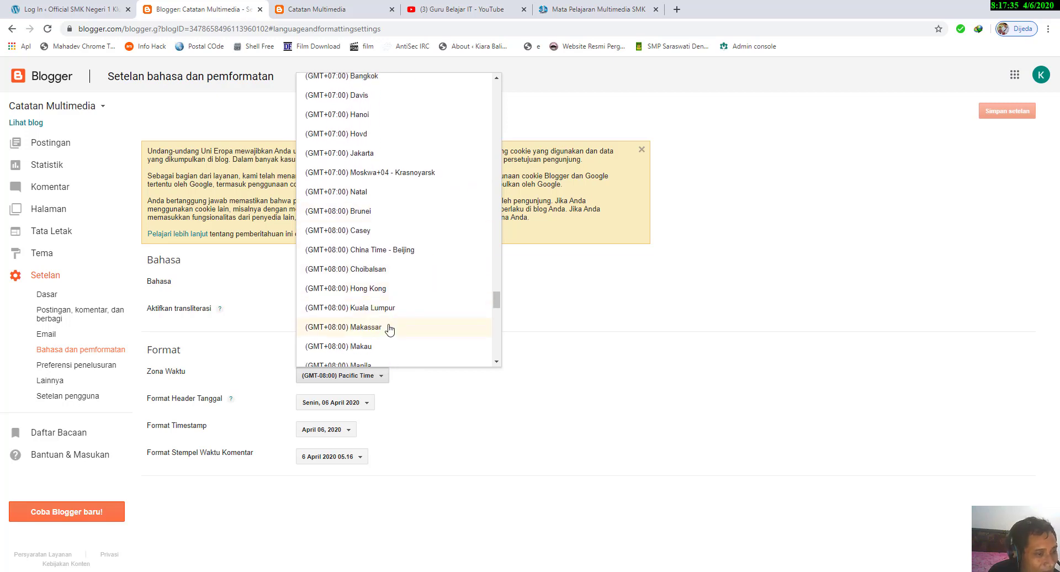
scroll(390, 329, down, 4)
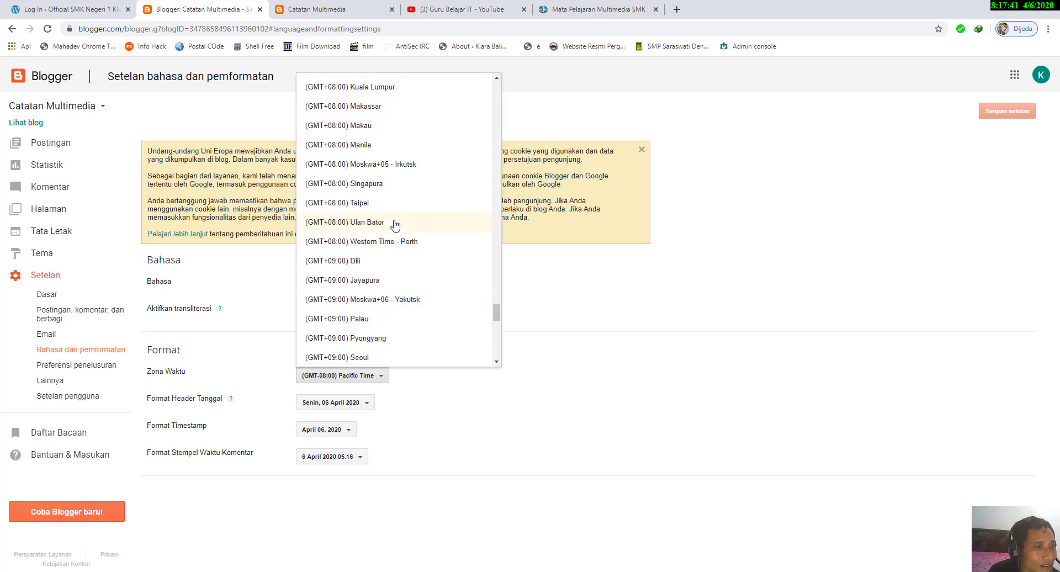
scroll(395, 225, up, 1)
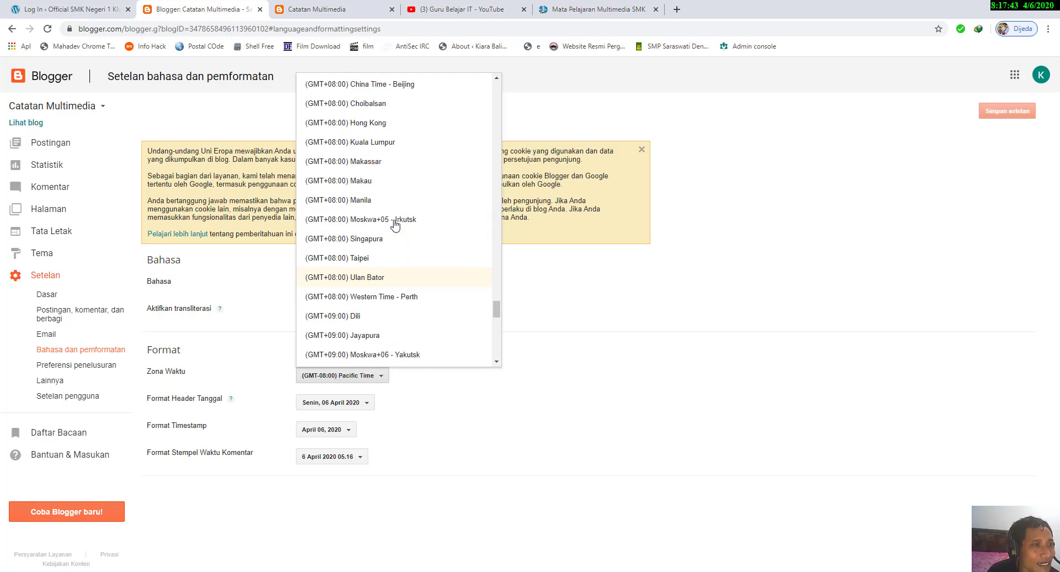
scroll(398, 226, up, 2)
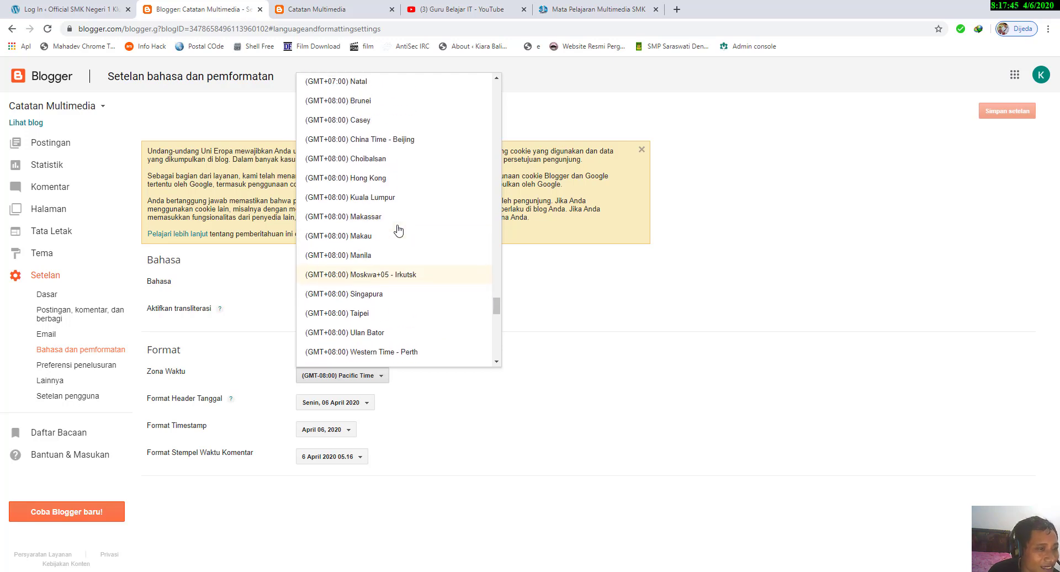
scroll(398, 230, down, 1)
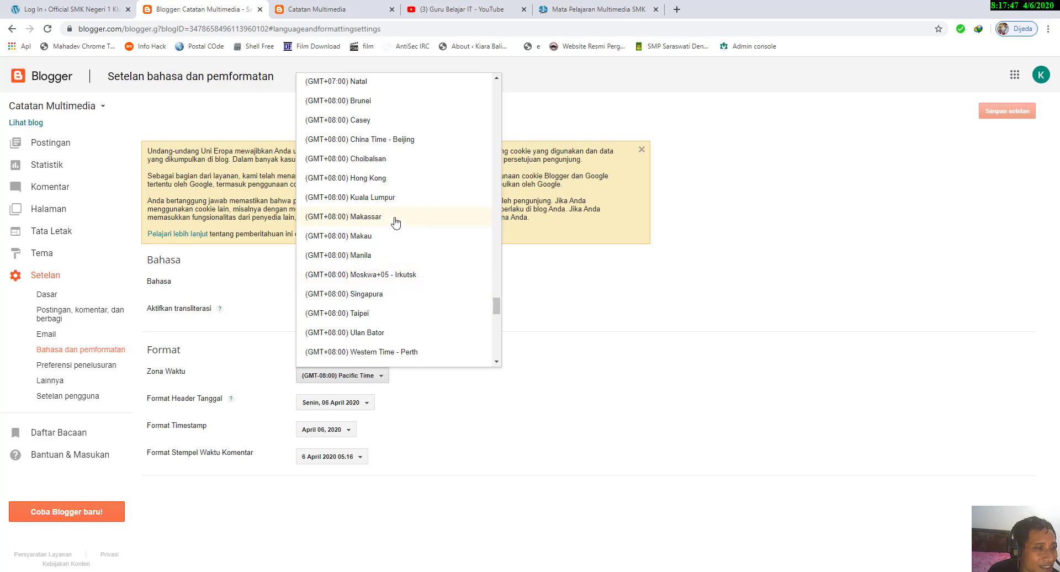
click(396, 220)
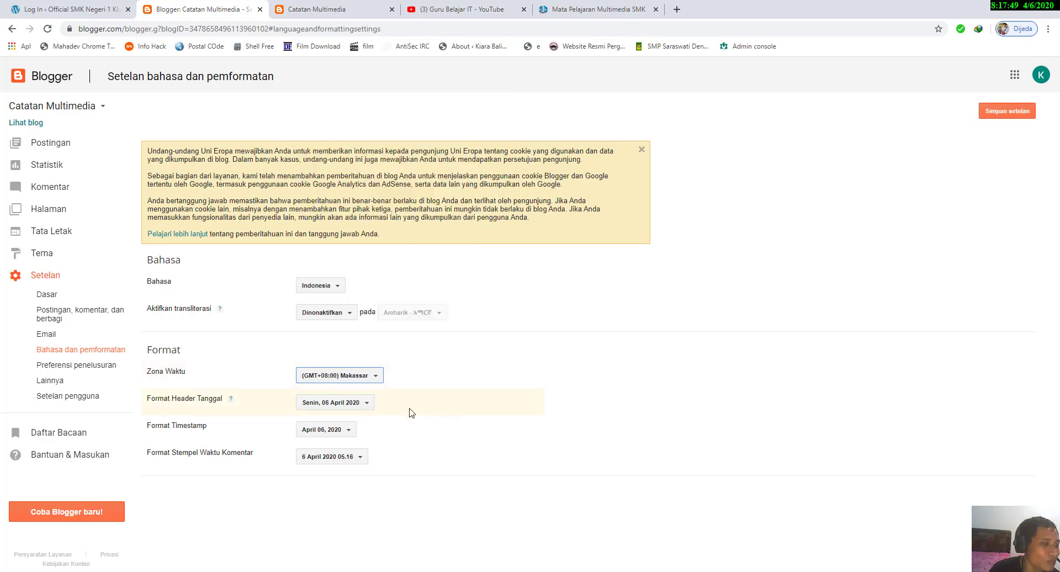
Step: Review the date header, timestamp and comment timestamp formats, choose Senin, 06 April 2020 for the date header, and save the settings
click(361, 402)
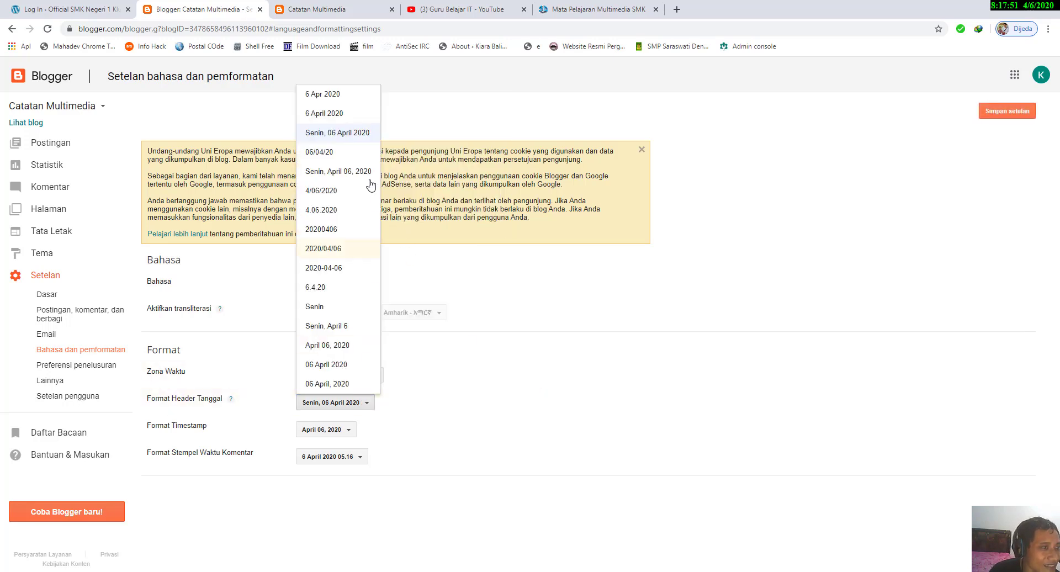
click(359, 134)
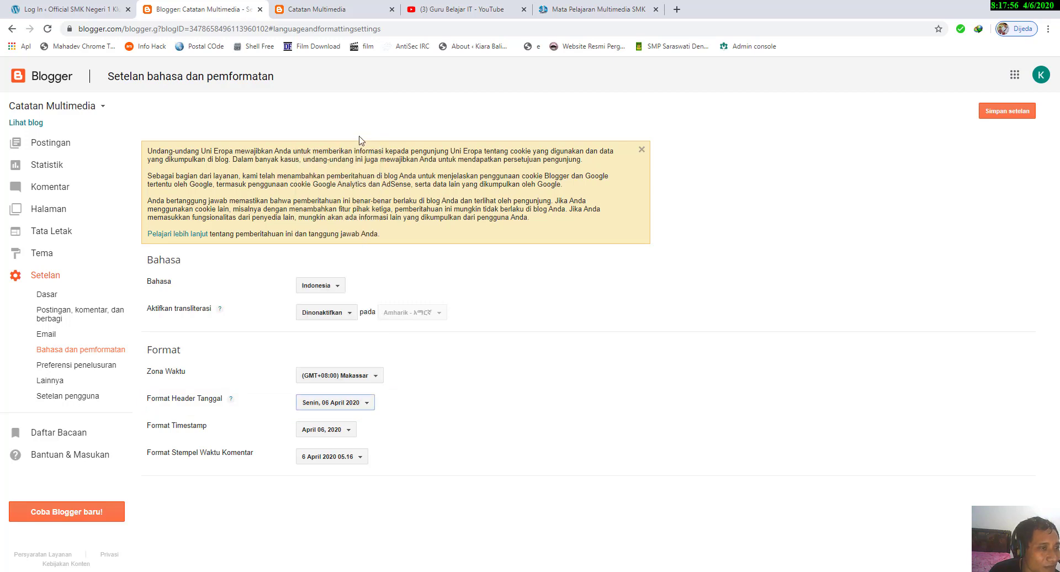
click(340, 436)
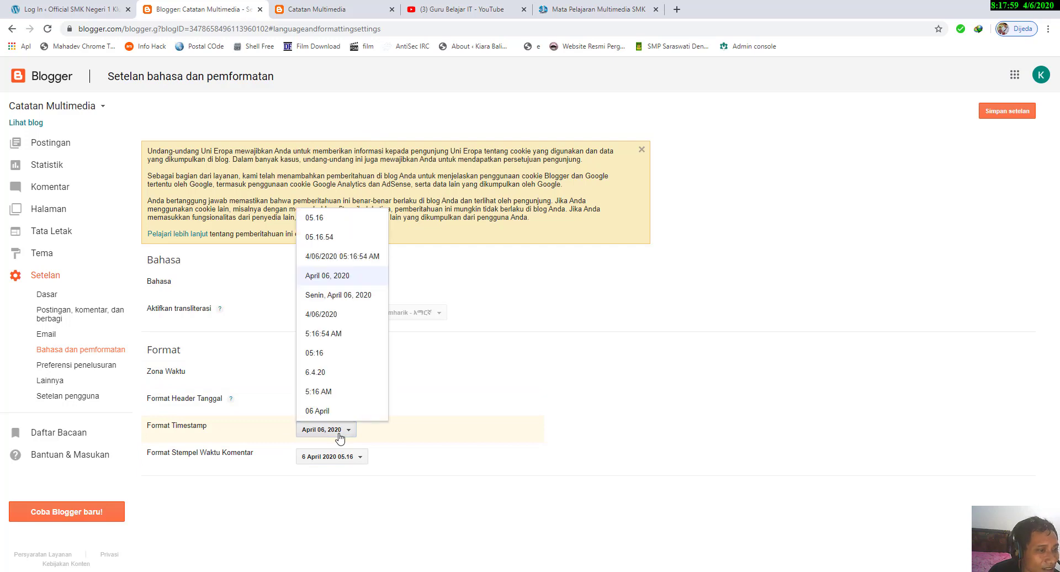
click(340, 436)
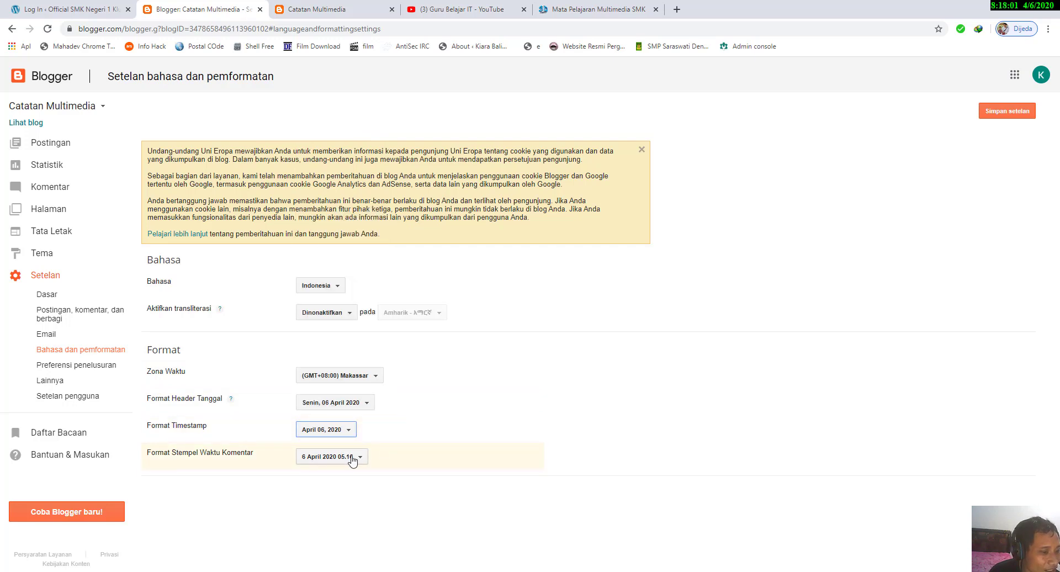
click(353, 459)
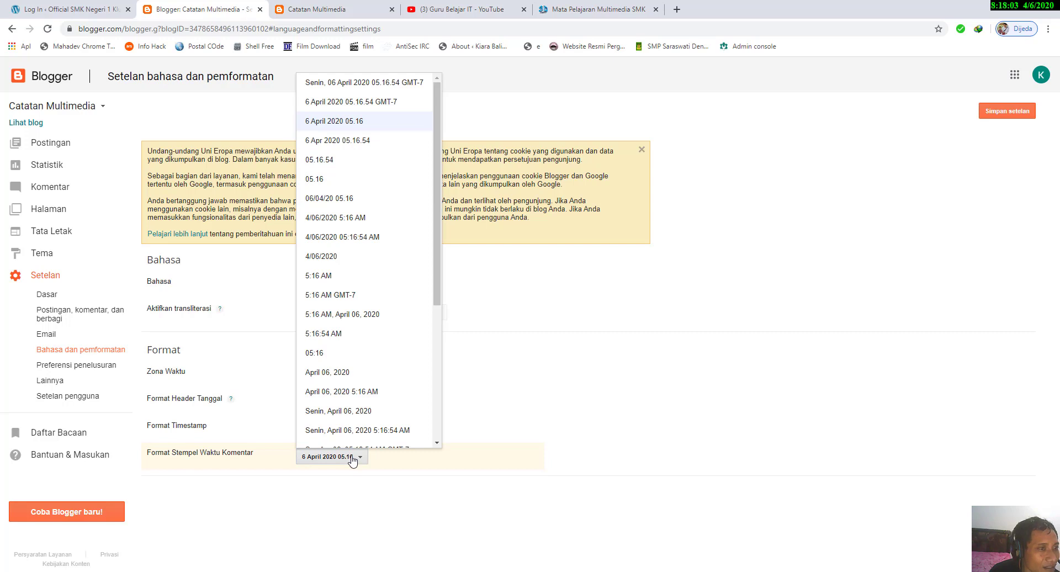
click(352, 459)
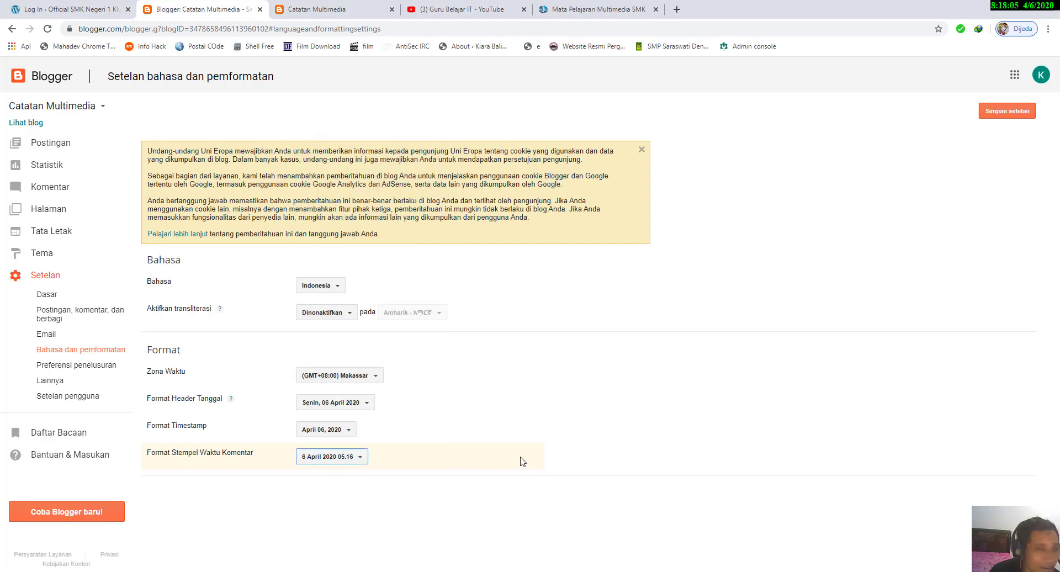
click(1008, 111)
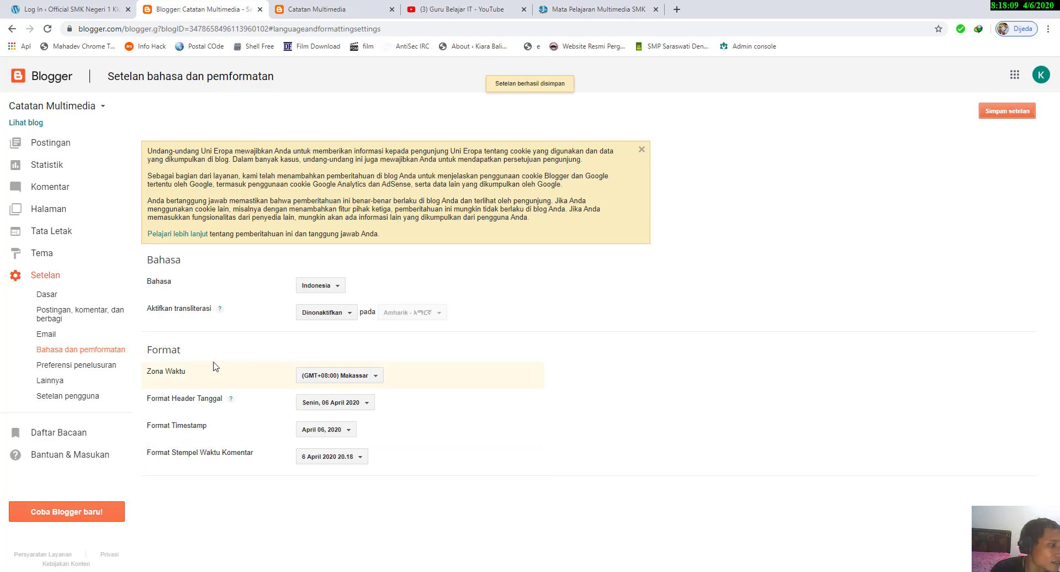
Step: In the search preferences, enable the search description, enter "multimedia, pembelajaran, artikel, pendidikan", and save the change
click(86, 365)
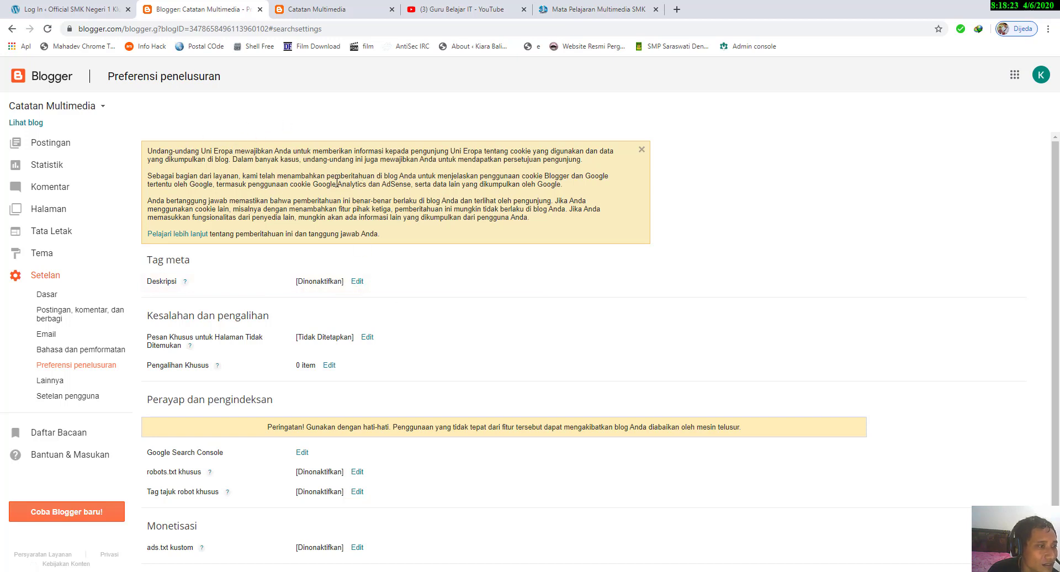
click(358, 282)
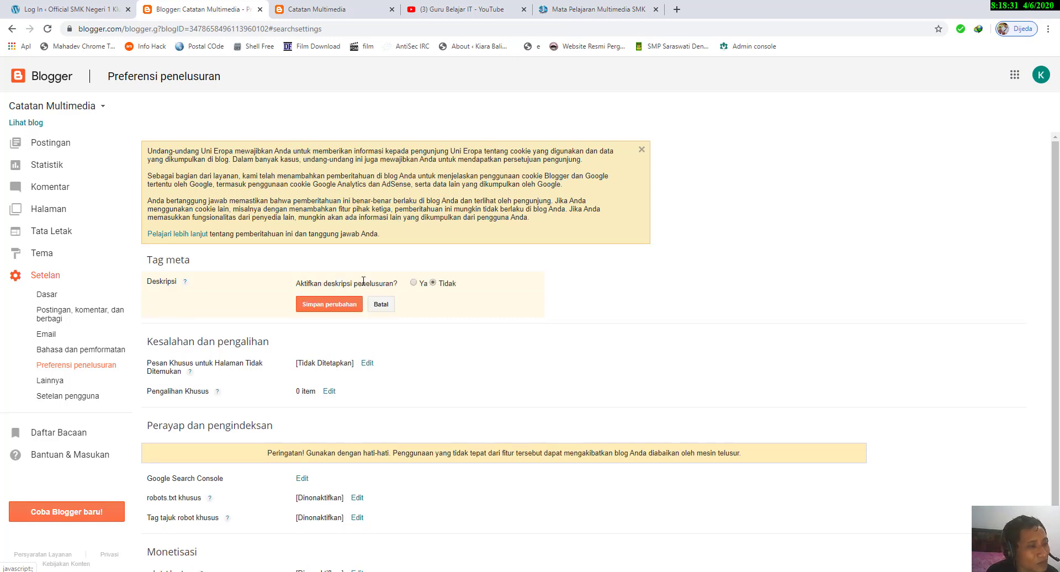
click(414, 284)
click(360, 316)
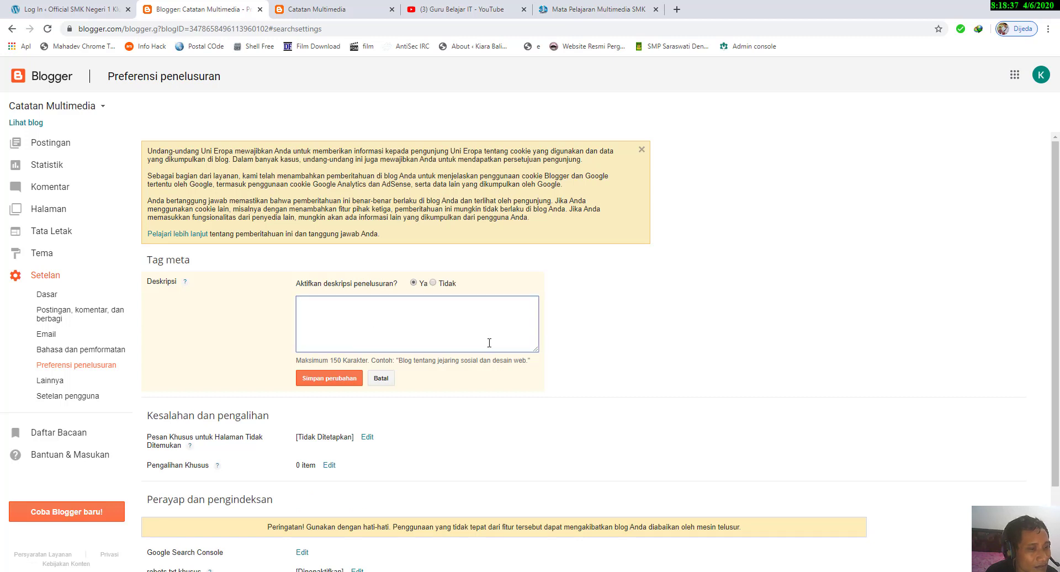
text(mult)
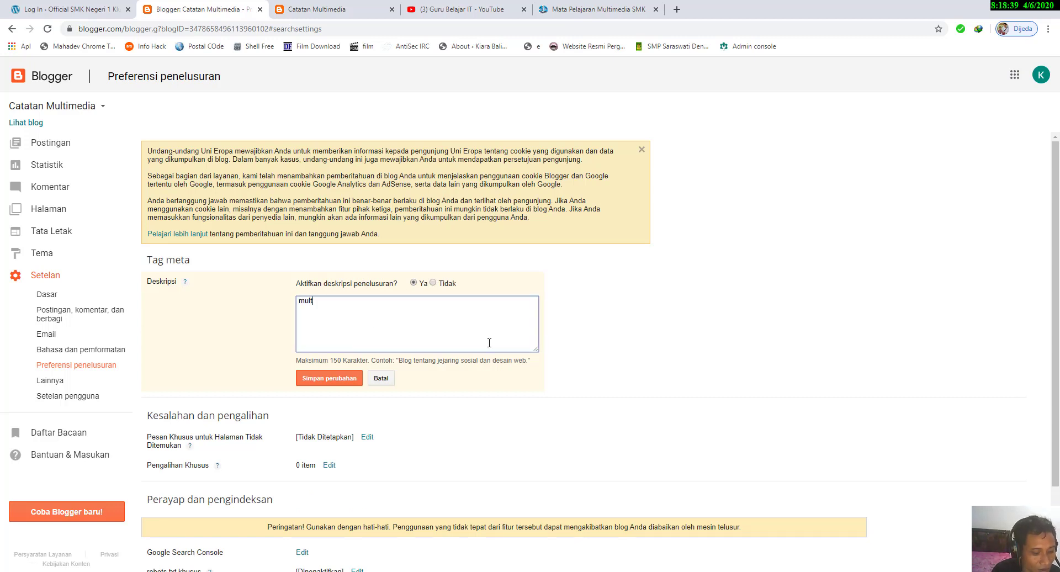
text(imedia, pembelajaran, a)
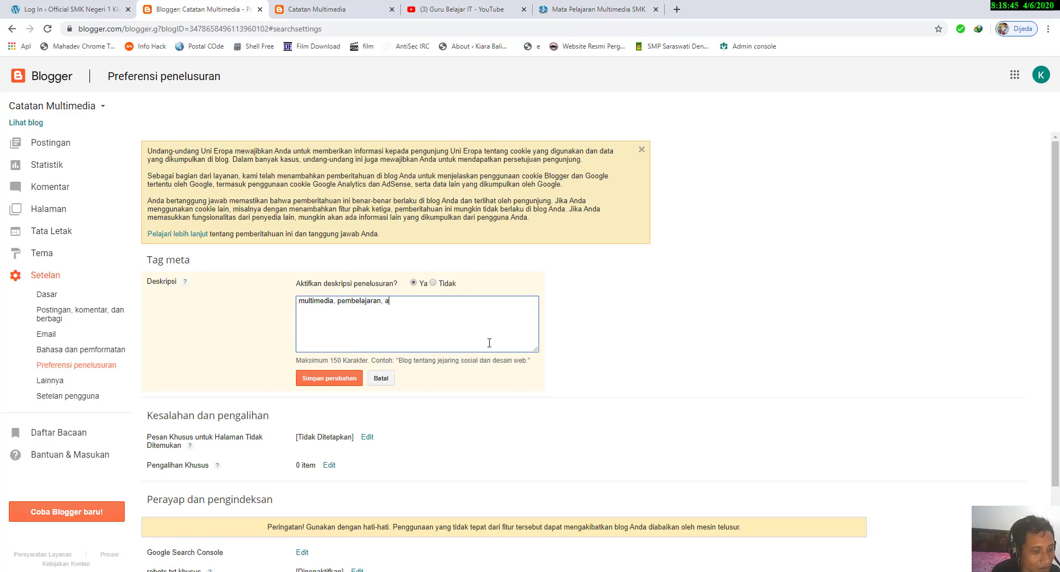
text(rtikel, pendidikan)
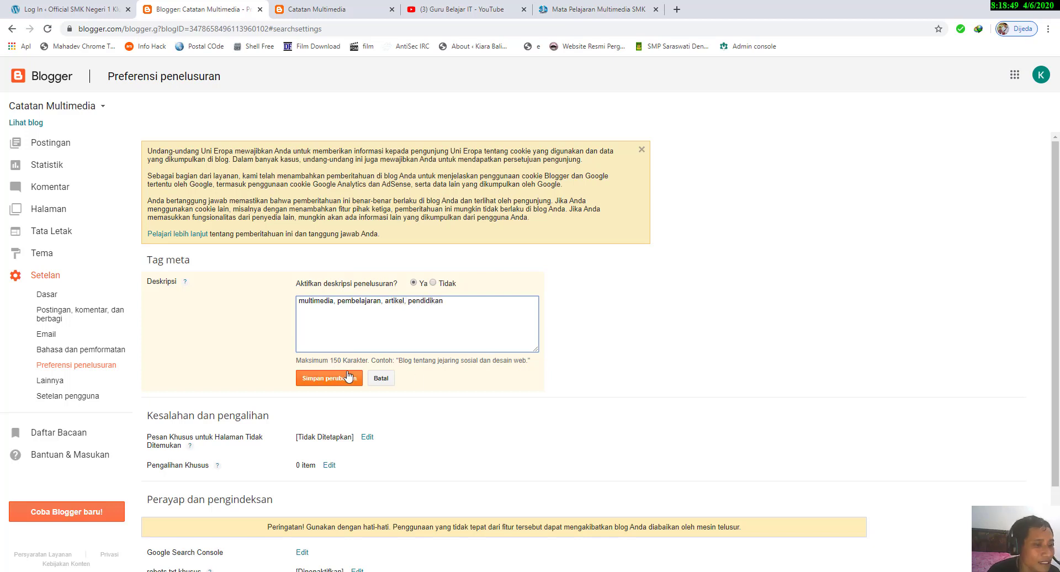
click(331, 378)
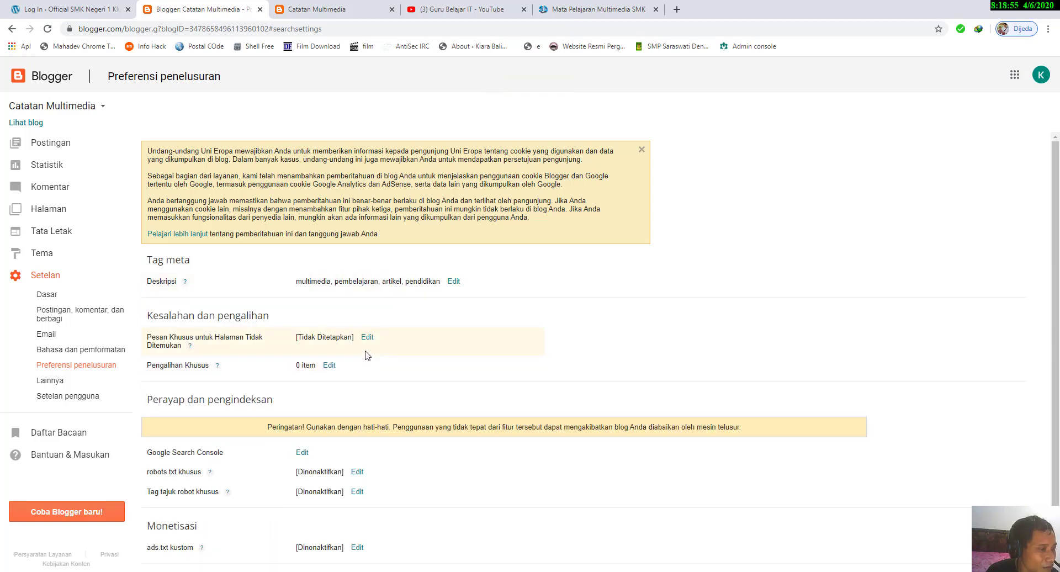
Step: Set the custom page-not-found message to "Maaf. Halaman yang anda cari tidak terdaftar." and save it
click(367, 337)
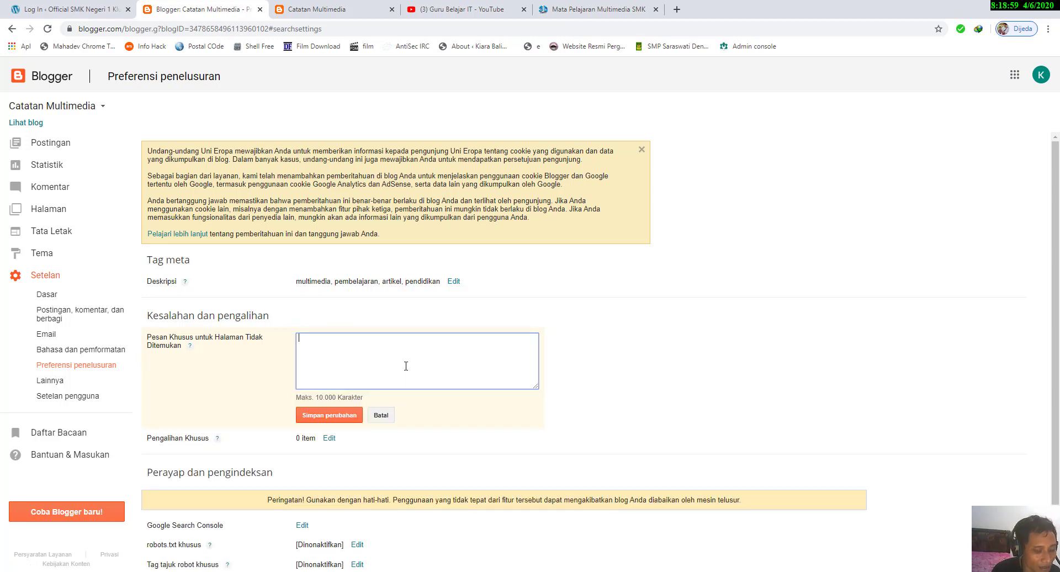
text(Maaf)
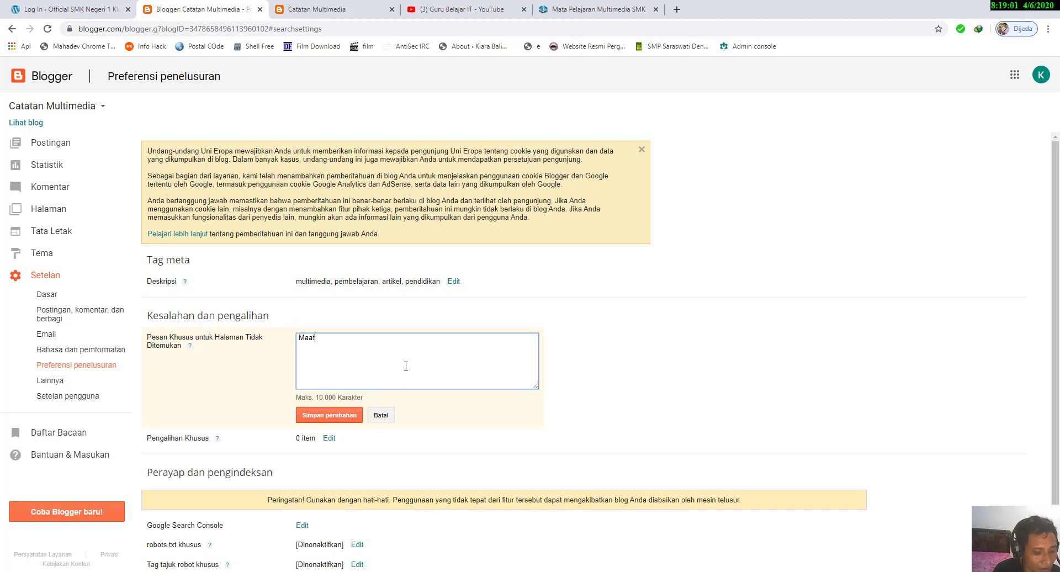
text(. Halaman )
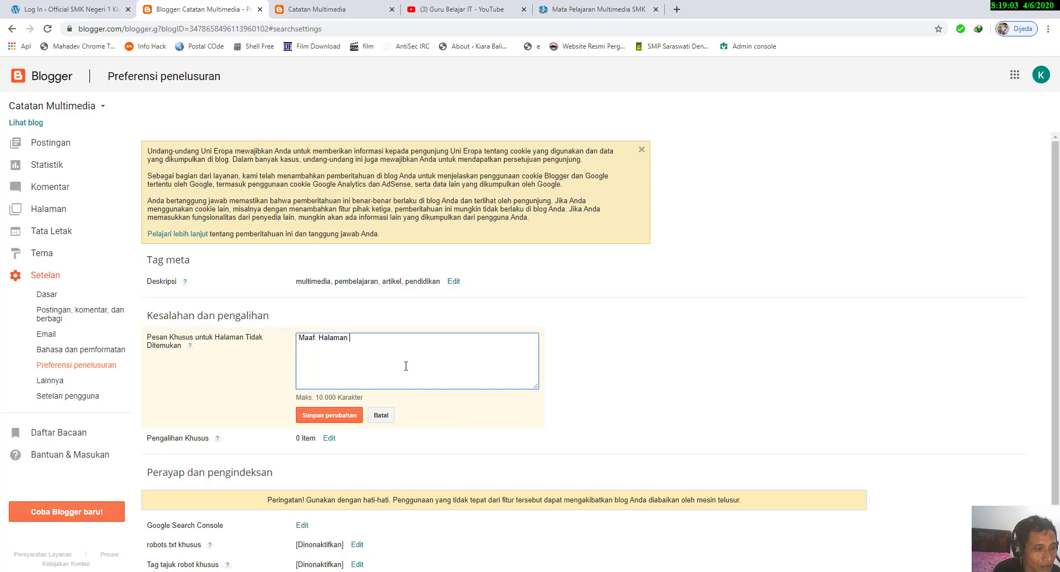
text(yang anda cari)
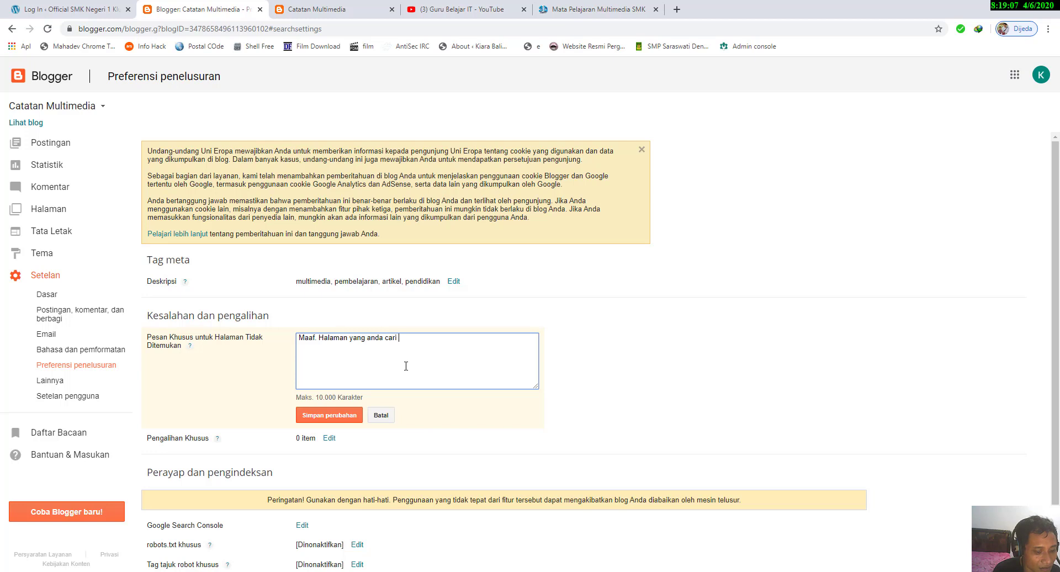
text( tidak terdaftar)
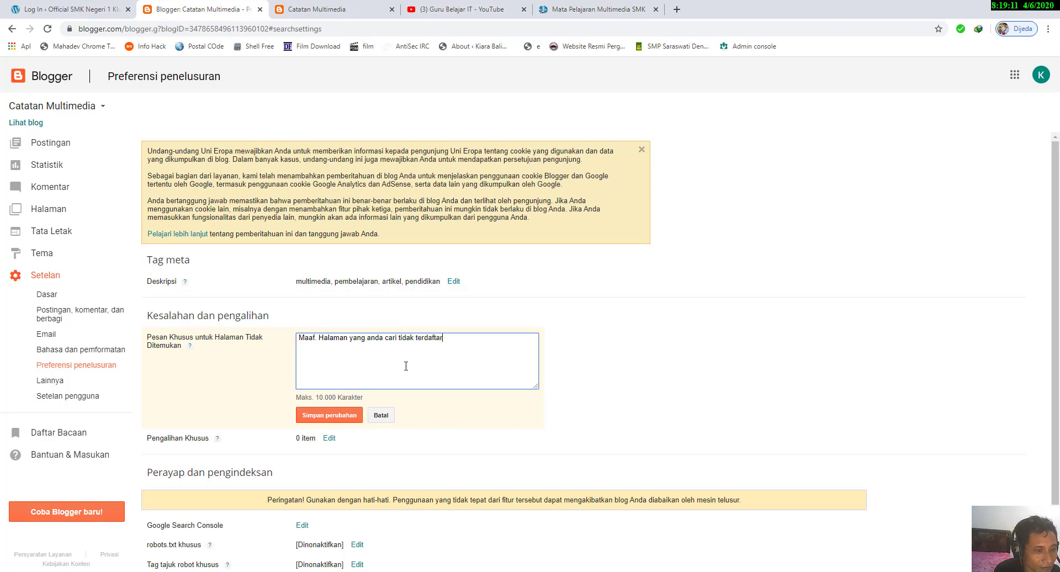
text(.)
click(317, 419)
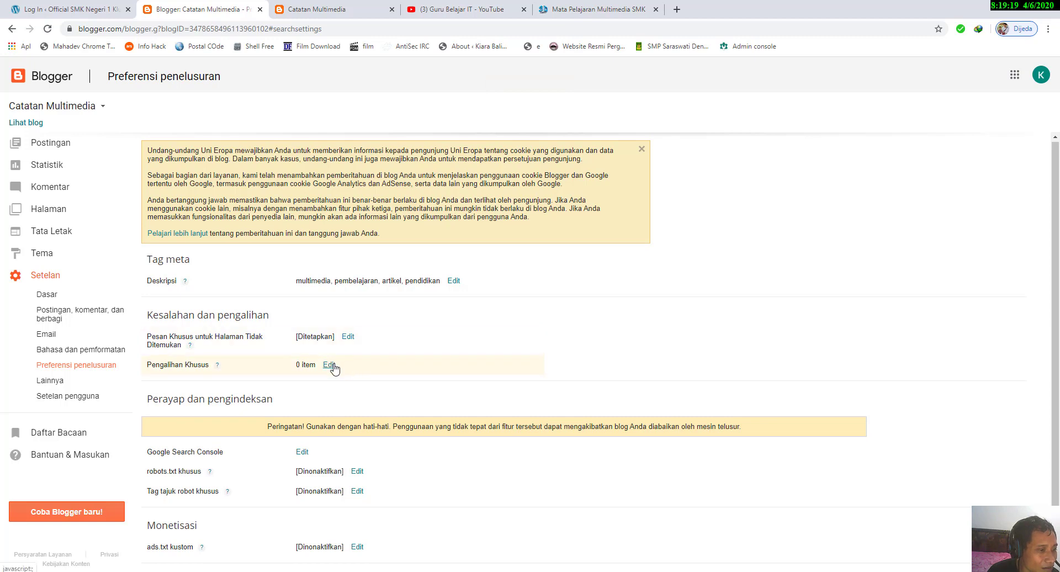
Step: View the custom redirect form without adding a redirect, and briefly open the Google Search Console link
click(330, 364)
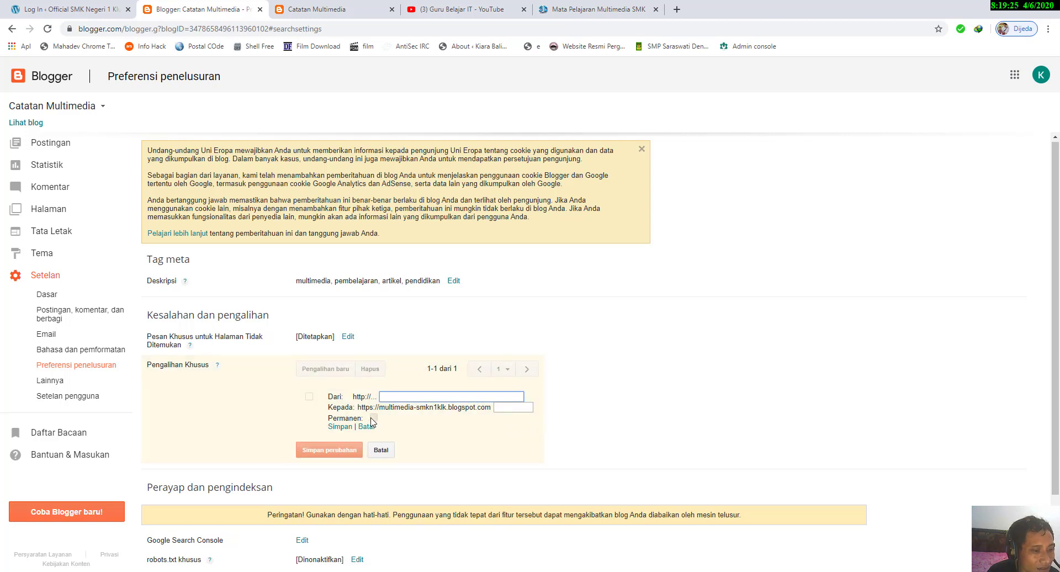
click(385, 451)
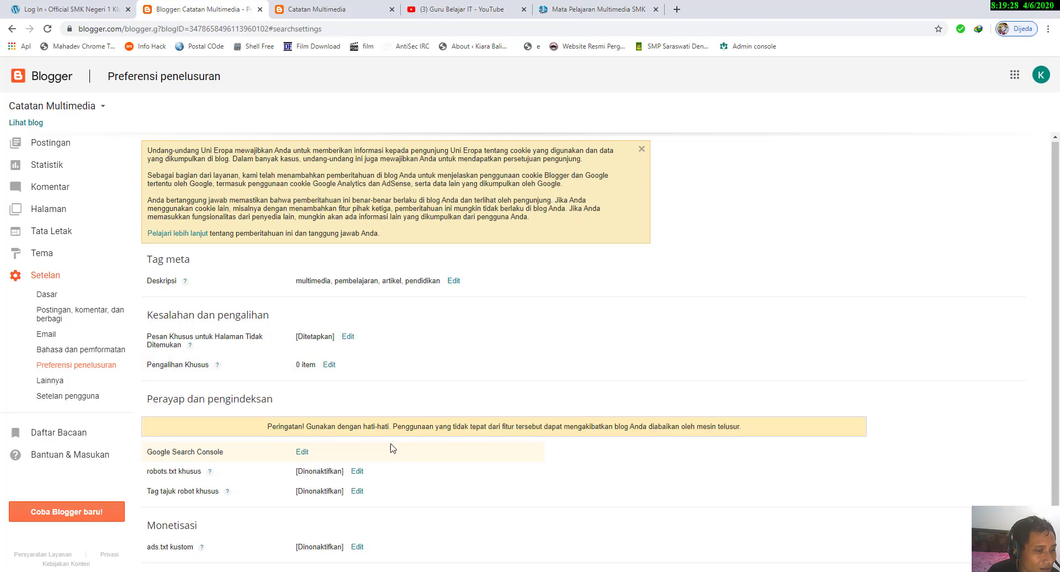
click(302, 452)
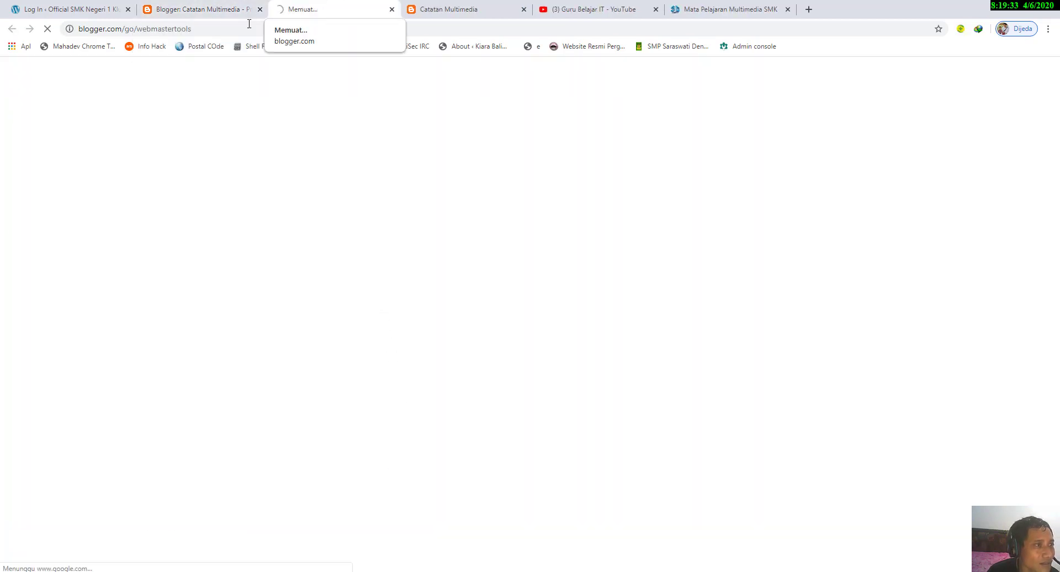
click(392, 9)
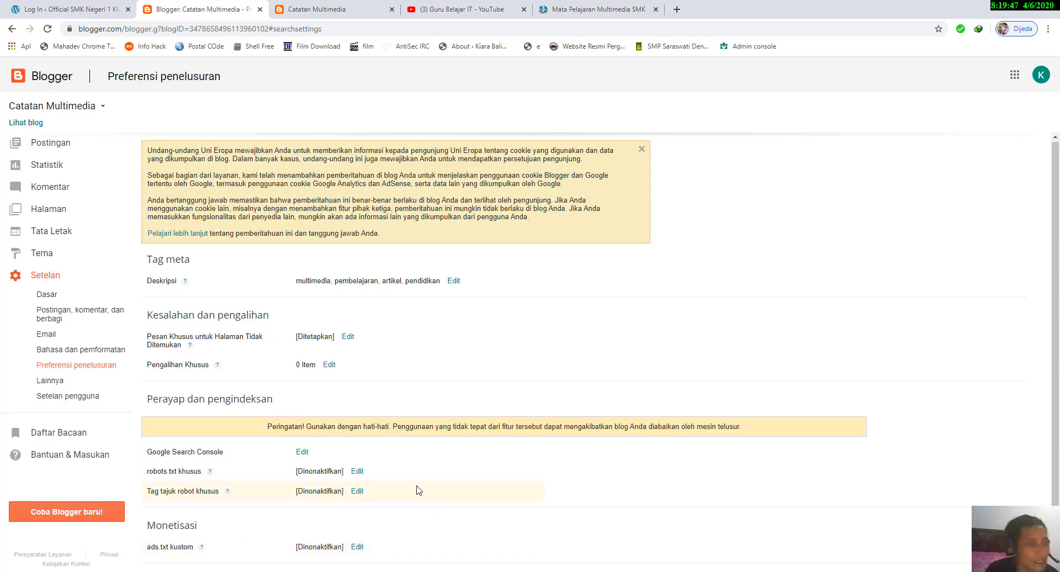
Step: Open the Lainnya settings and highlight the second topic, about posting learning material, in the Notepad lesson outline before returning to the browser
click(53, 382)
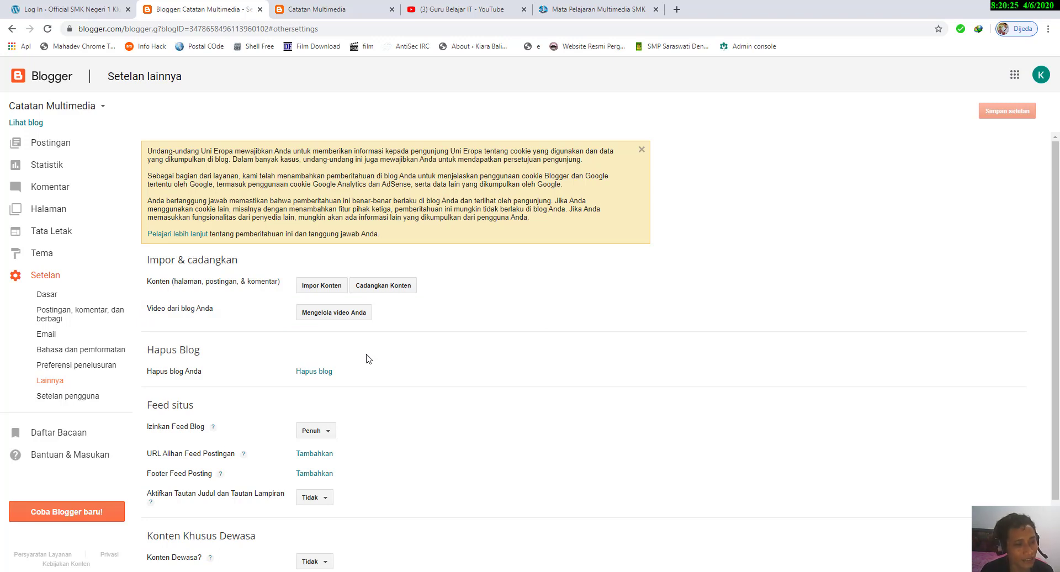
scroll(368, 359, down, 1)
key(alt+Tab)
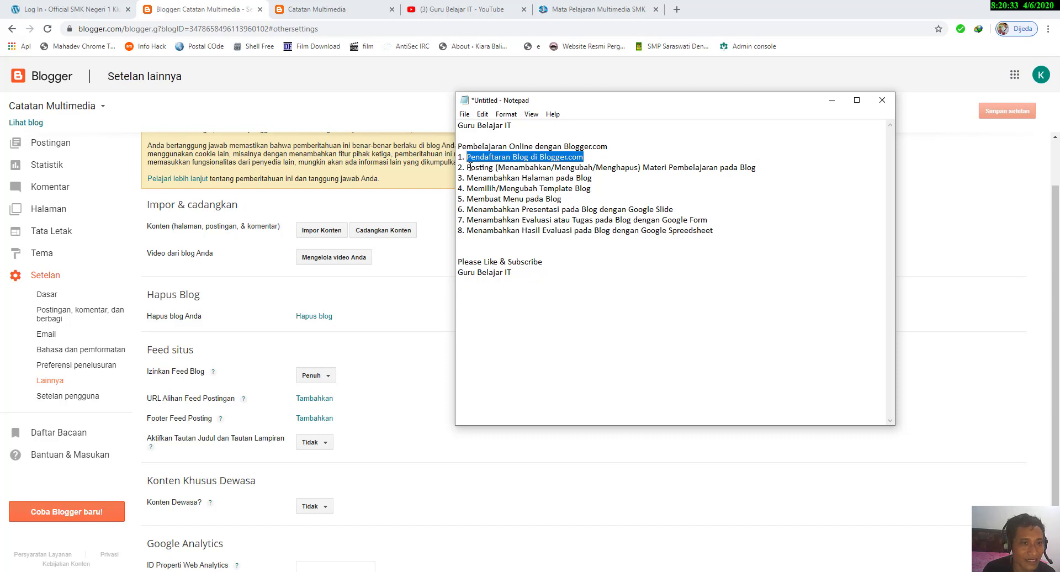
drag(468, 167, 761, 167)
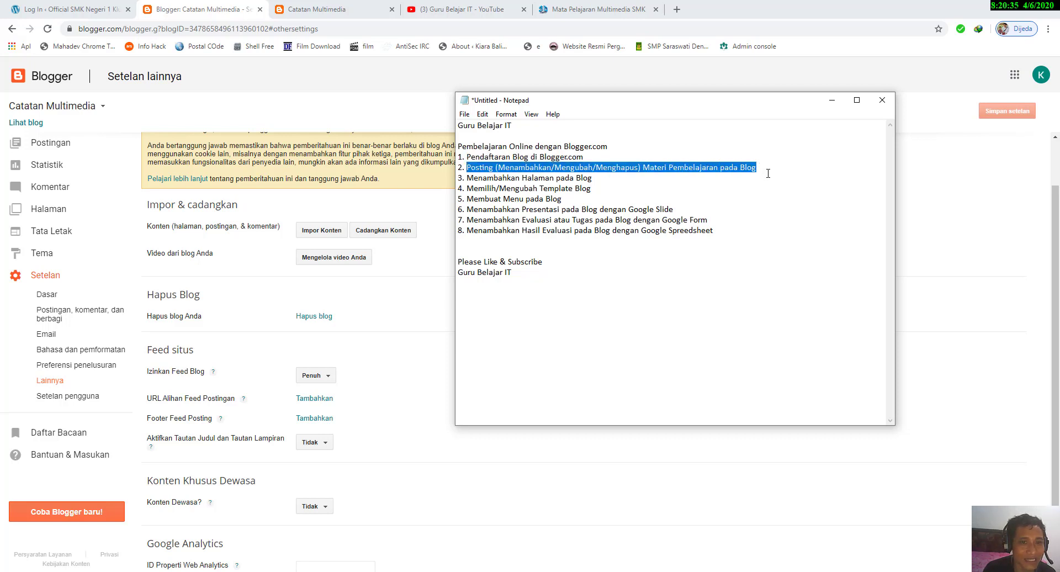
click(838, 102)
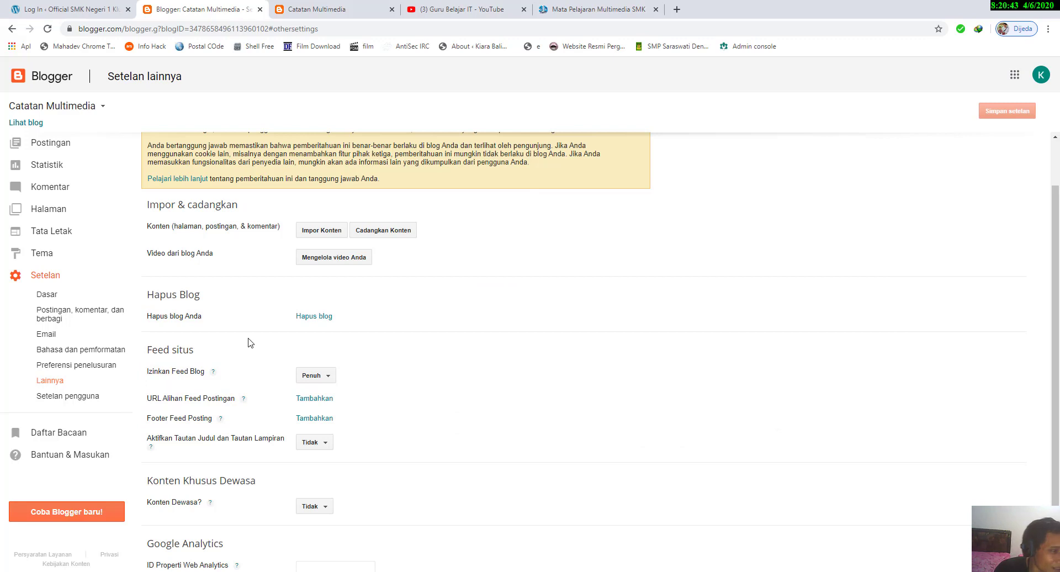
Step: Review the remaining Lainnya options, and view the user profile editing page from the user settings before closing it
scroll(246, 344, down, 1)
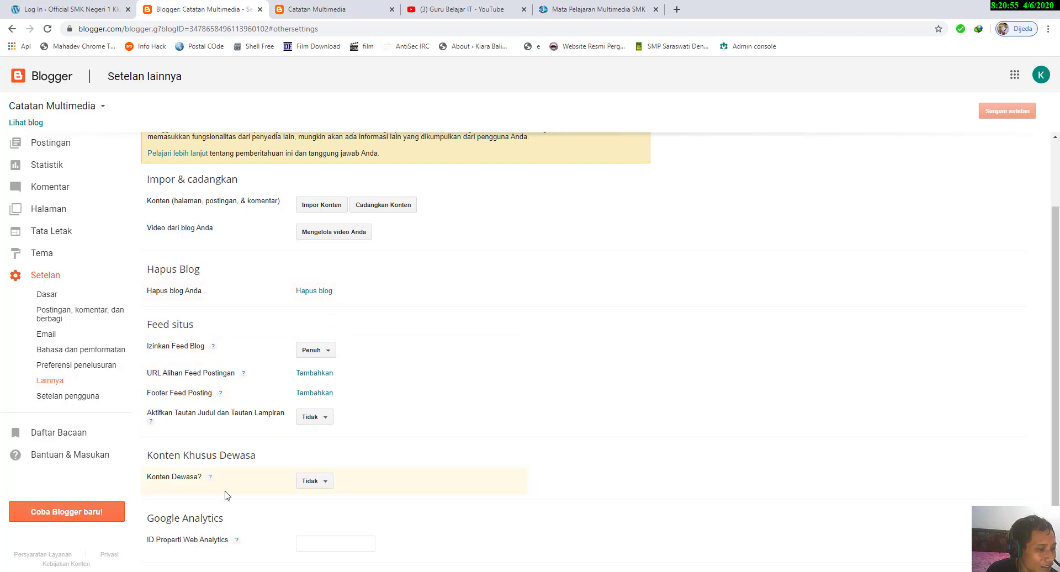
scroll(226, 493, up, 2)
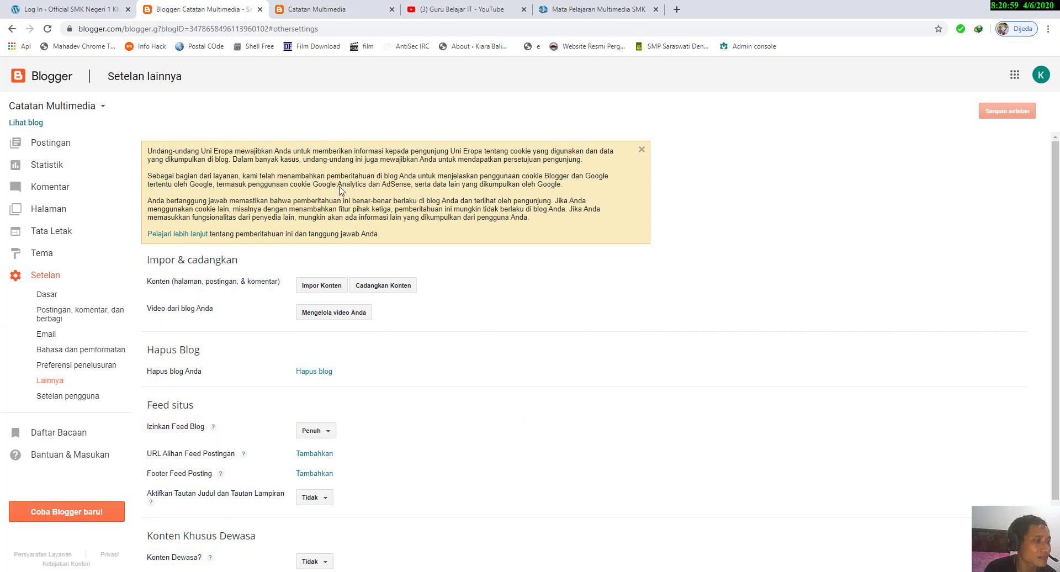
click(83, 396)
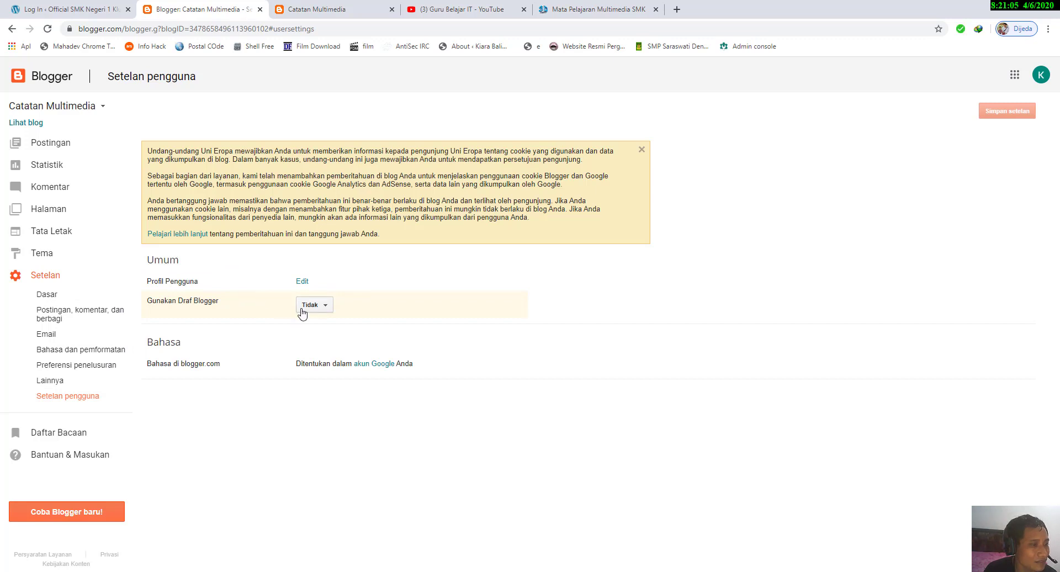
click(303, 282)
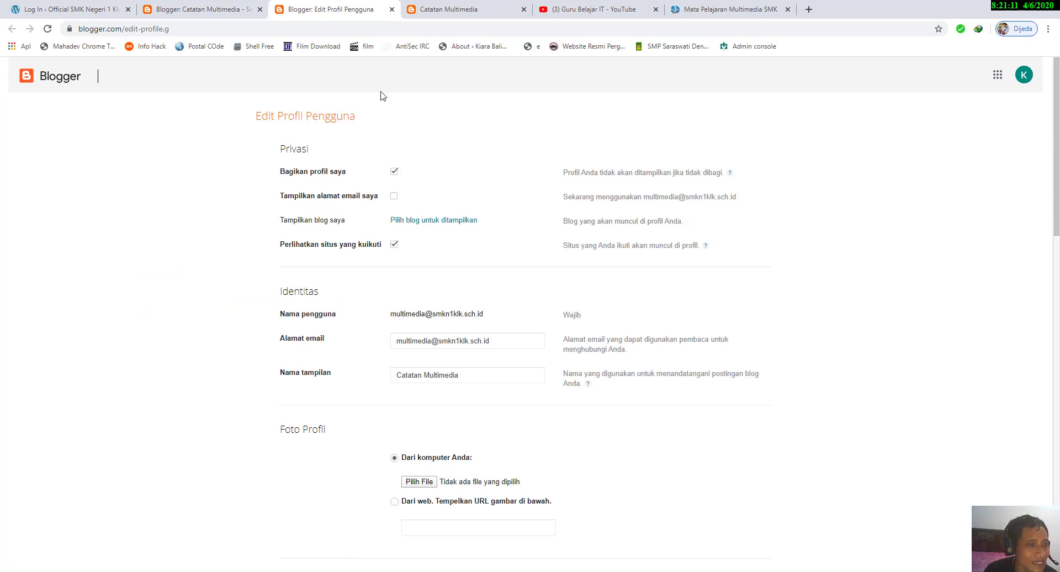
click(391, 9)
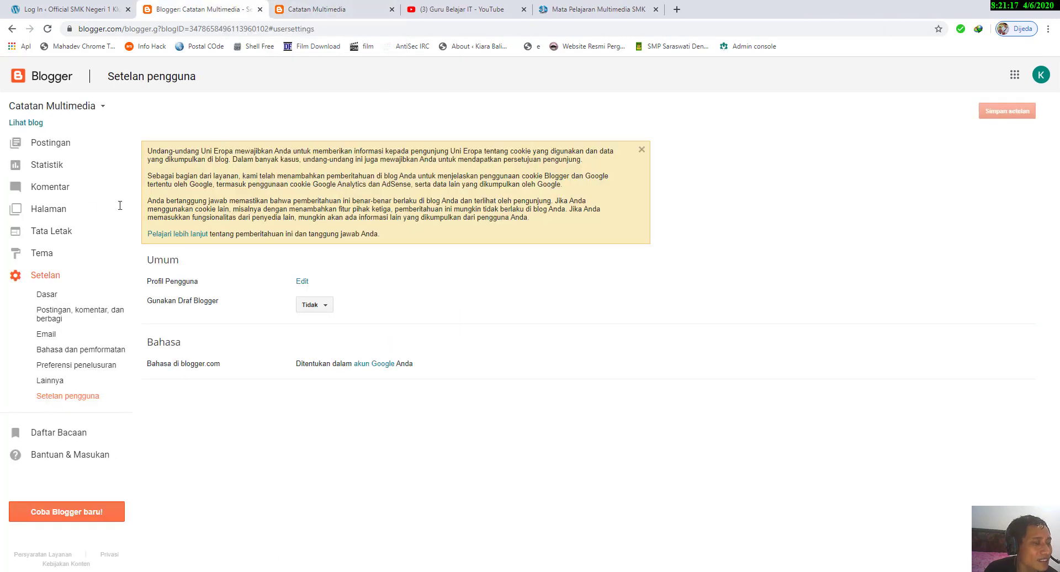